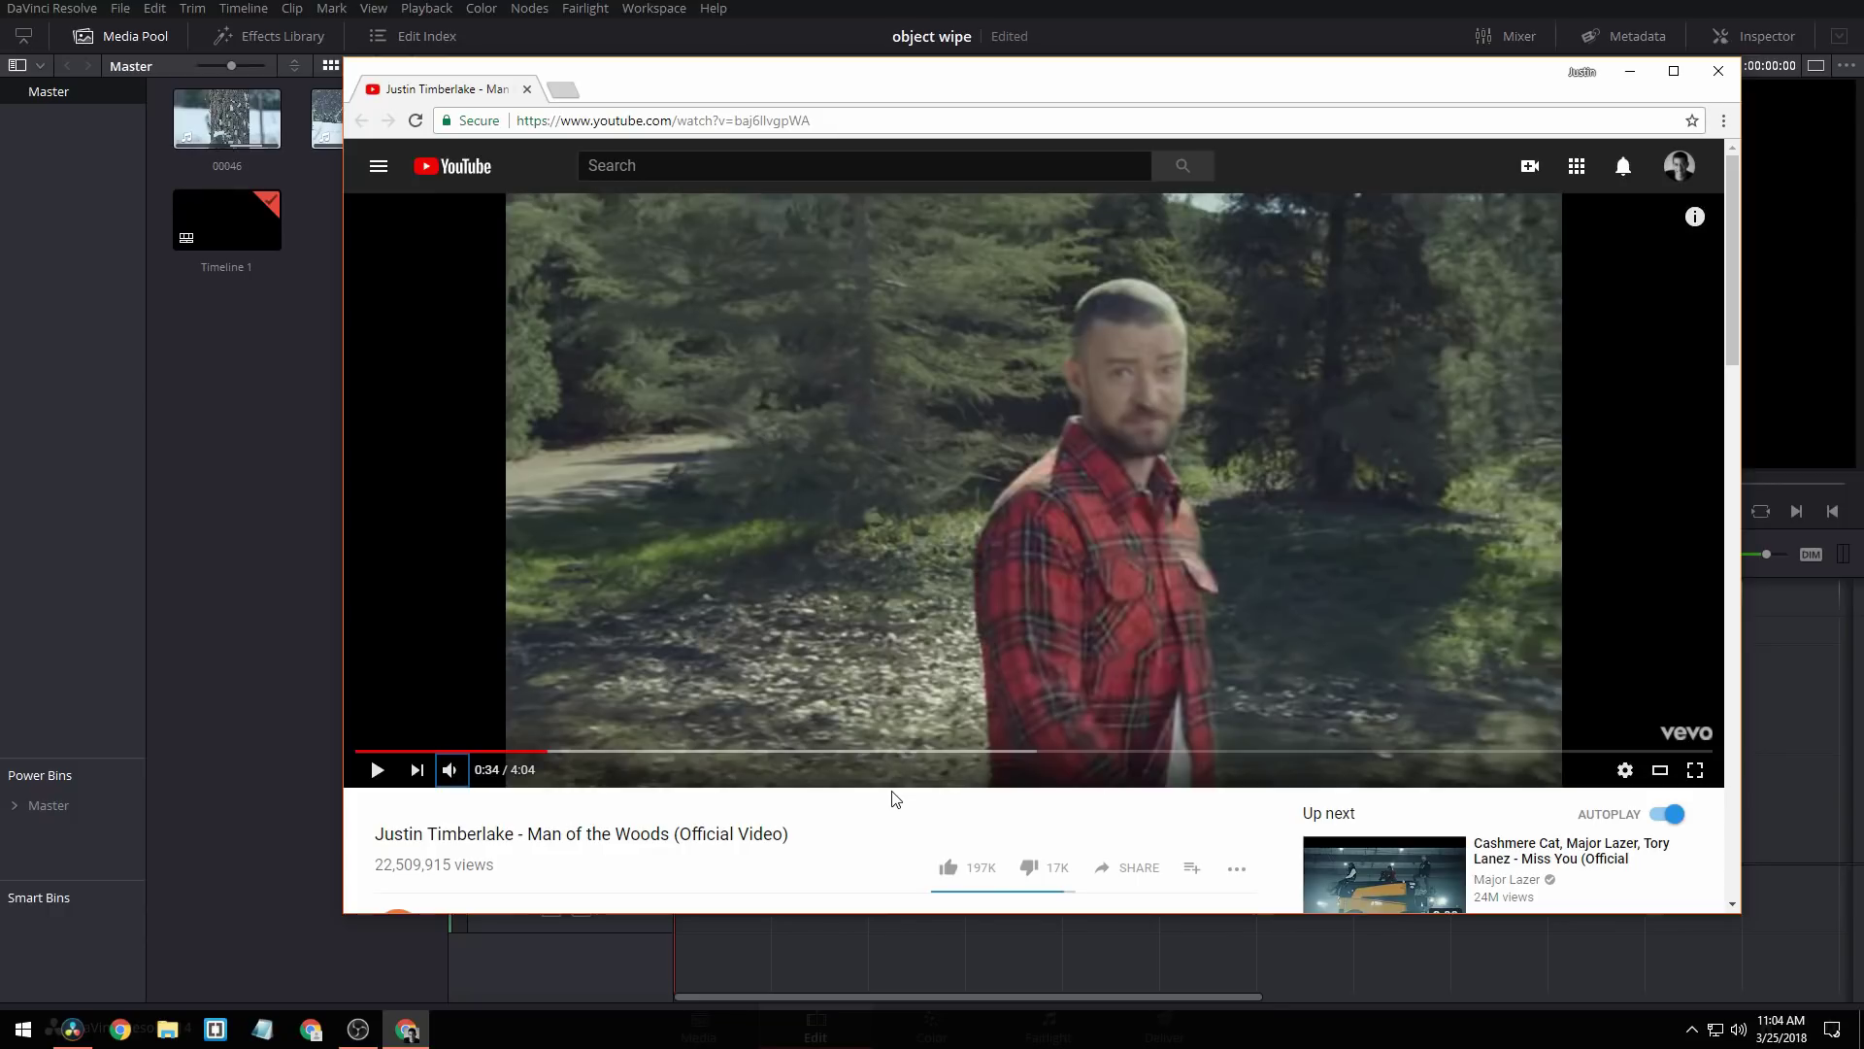
- Play the music video and step frame by frame through the tree-trunk wipe around 0:35
left_click(376, 772)
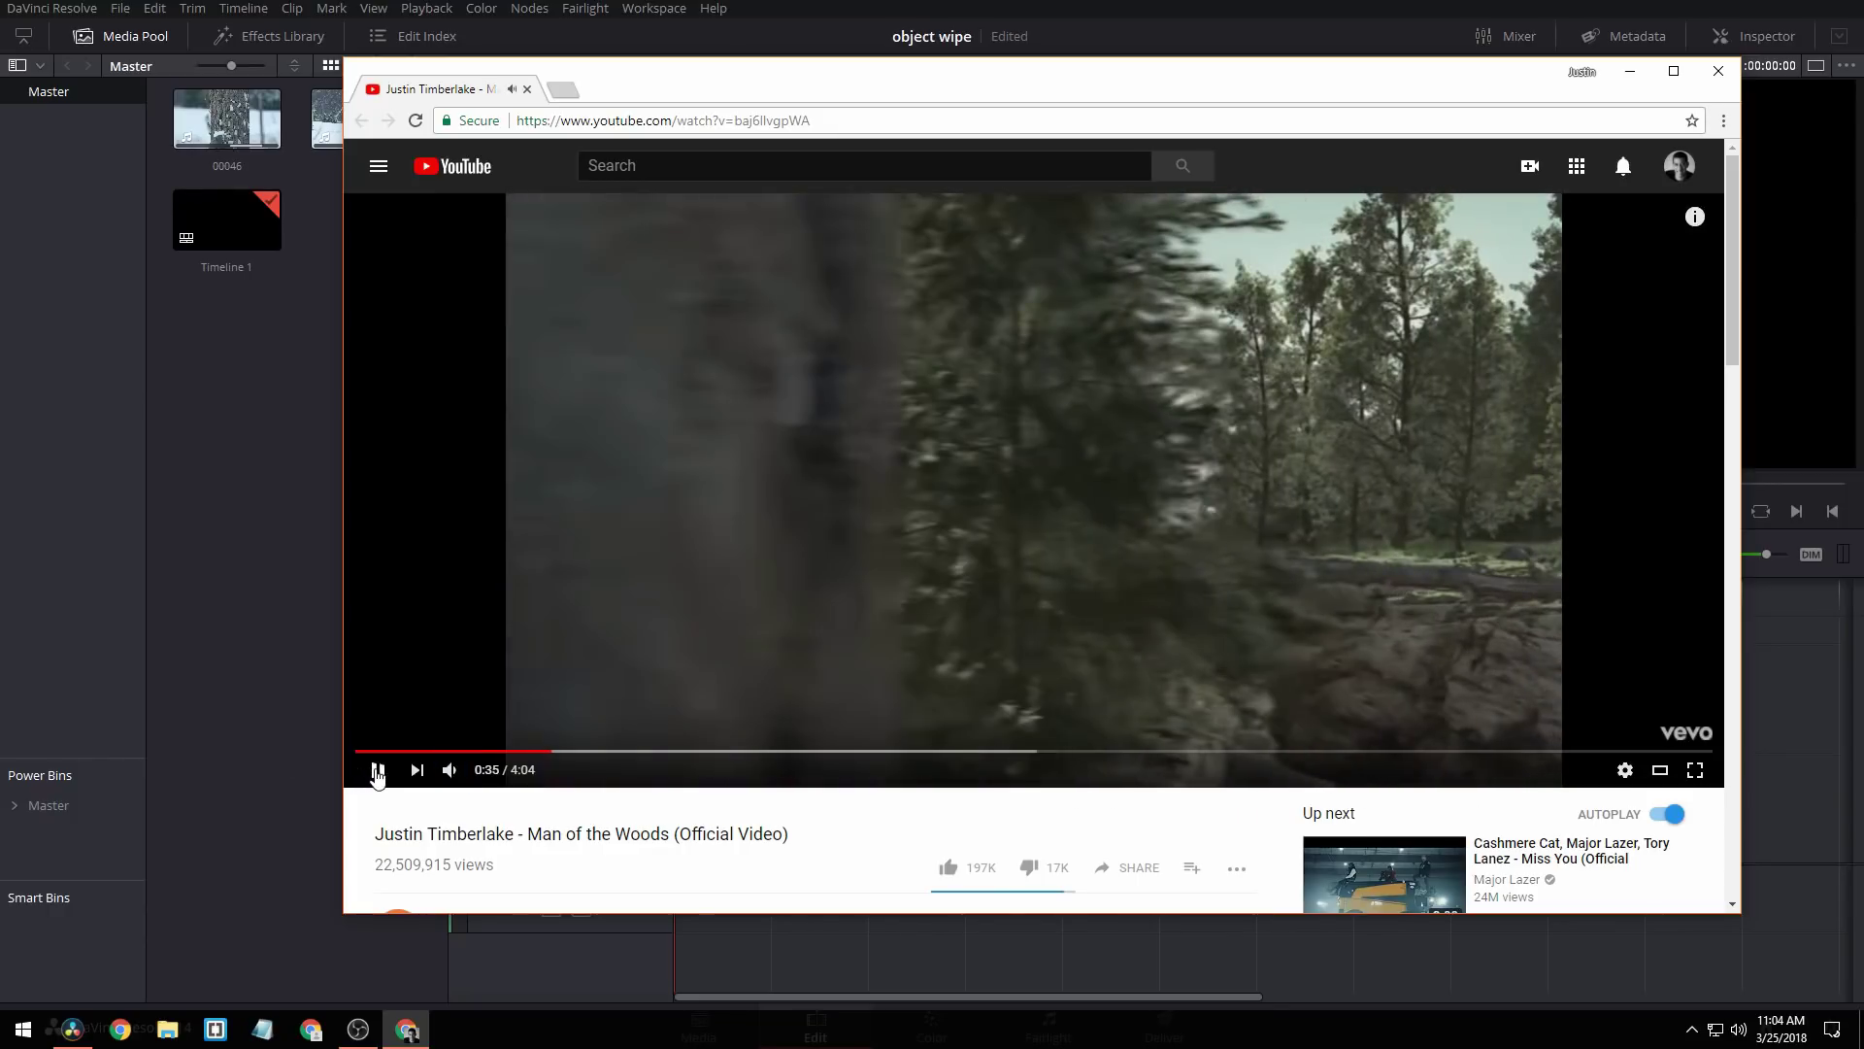
left_click(377, 771)
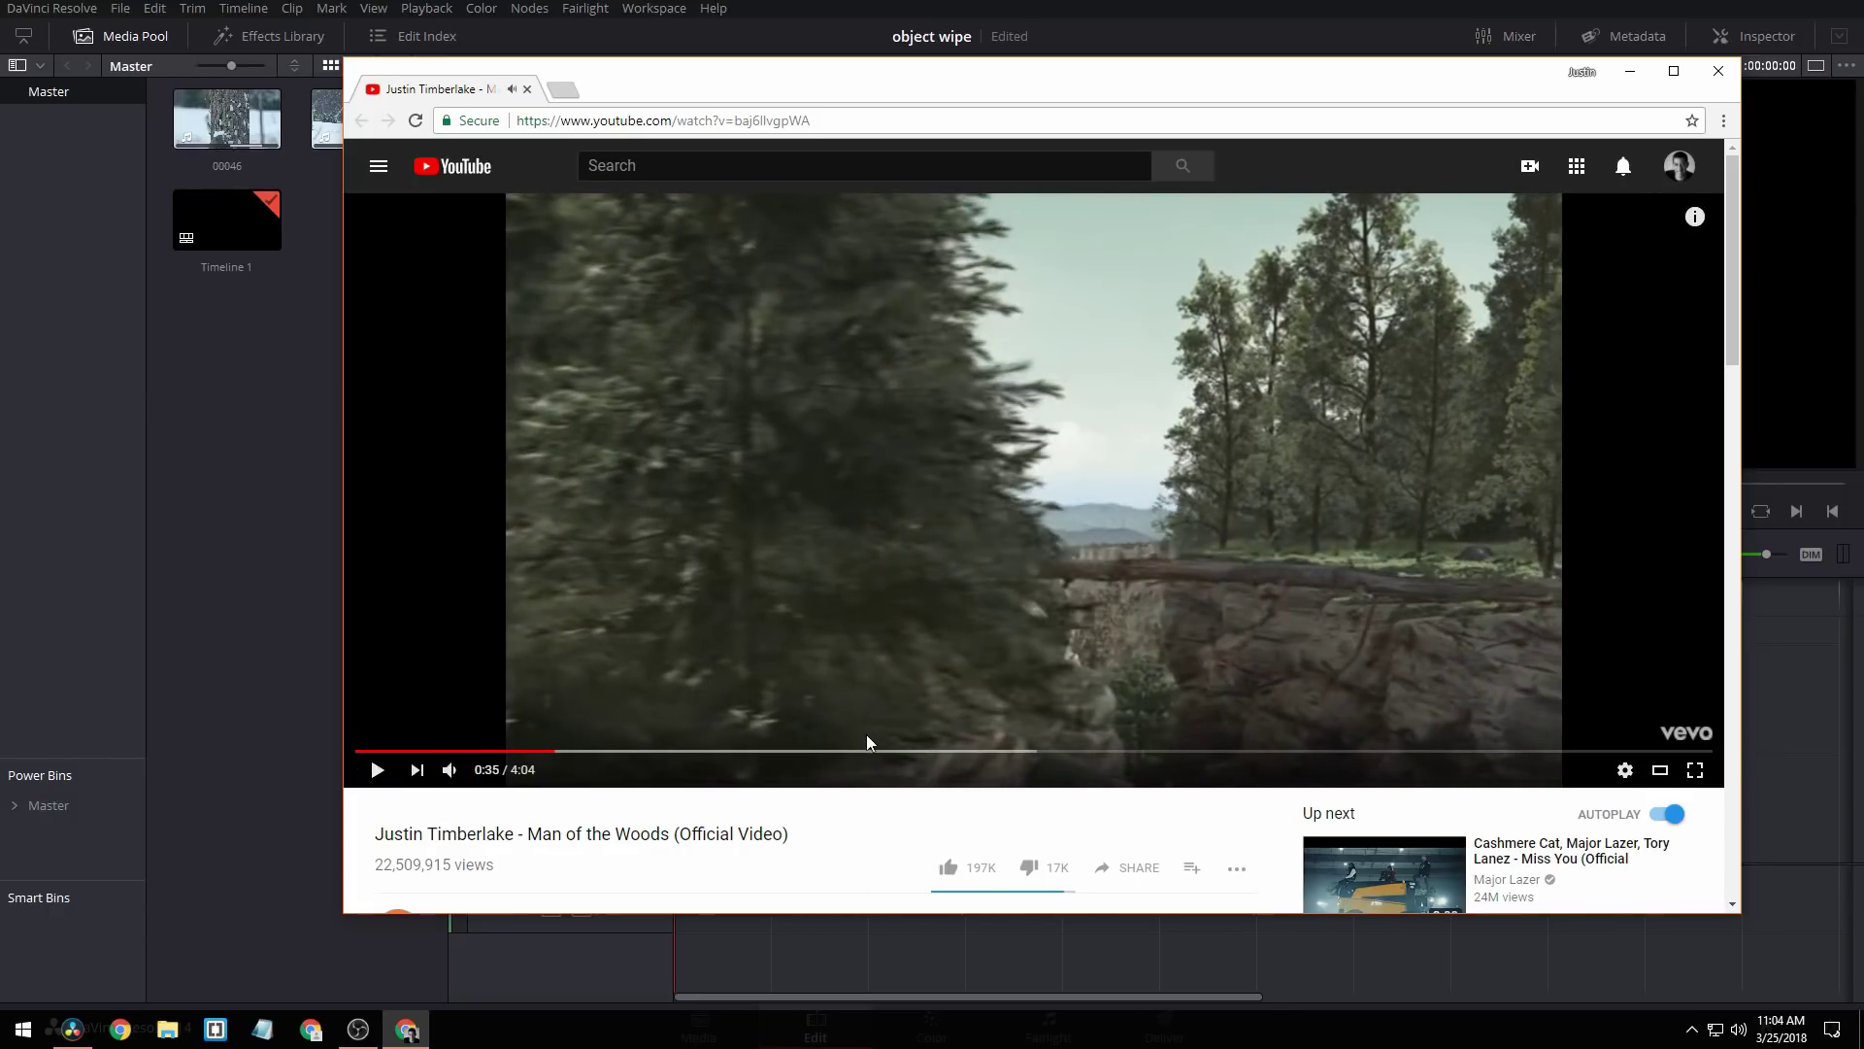
left_click(380, 771)
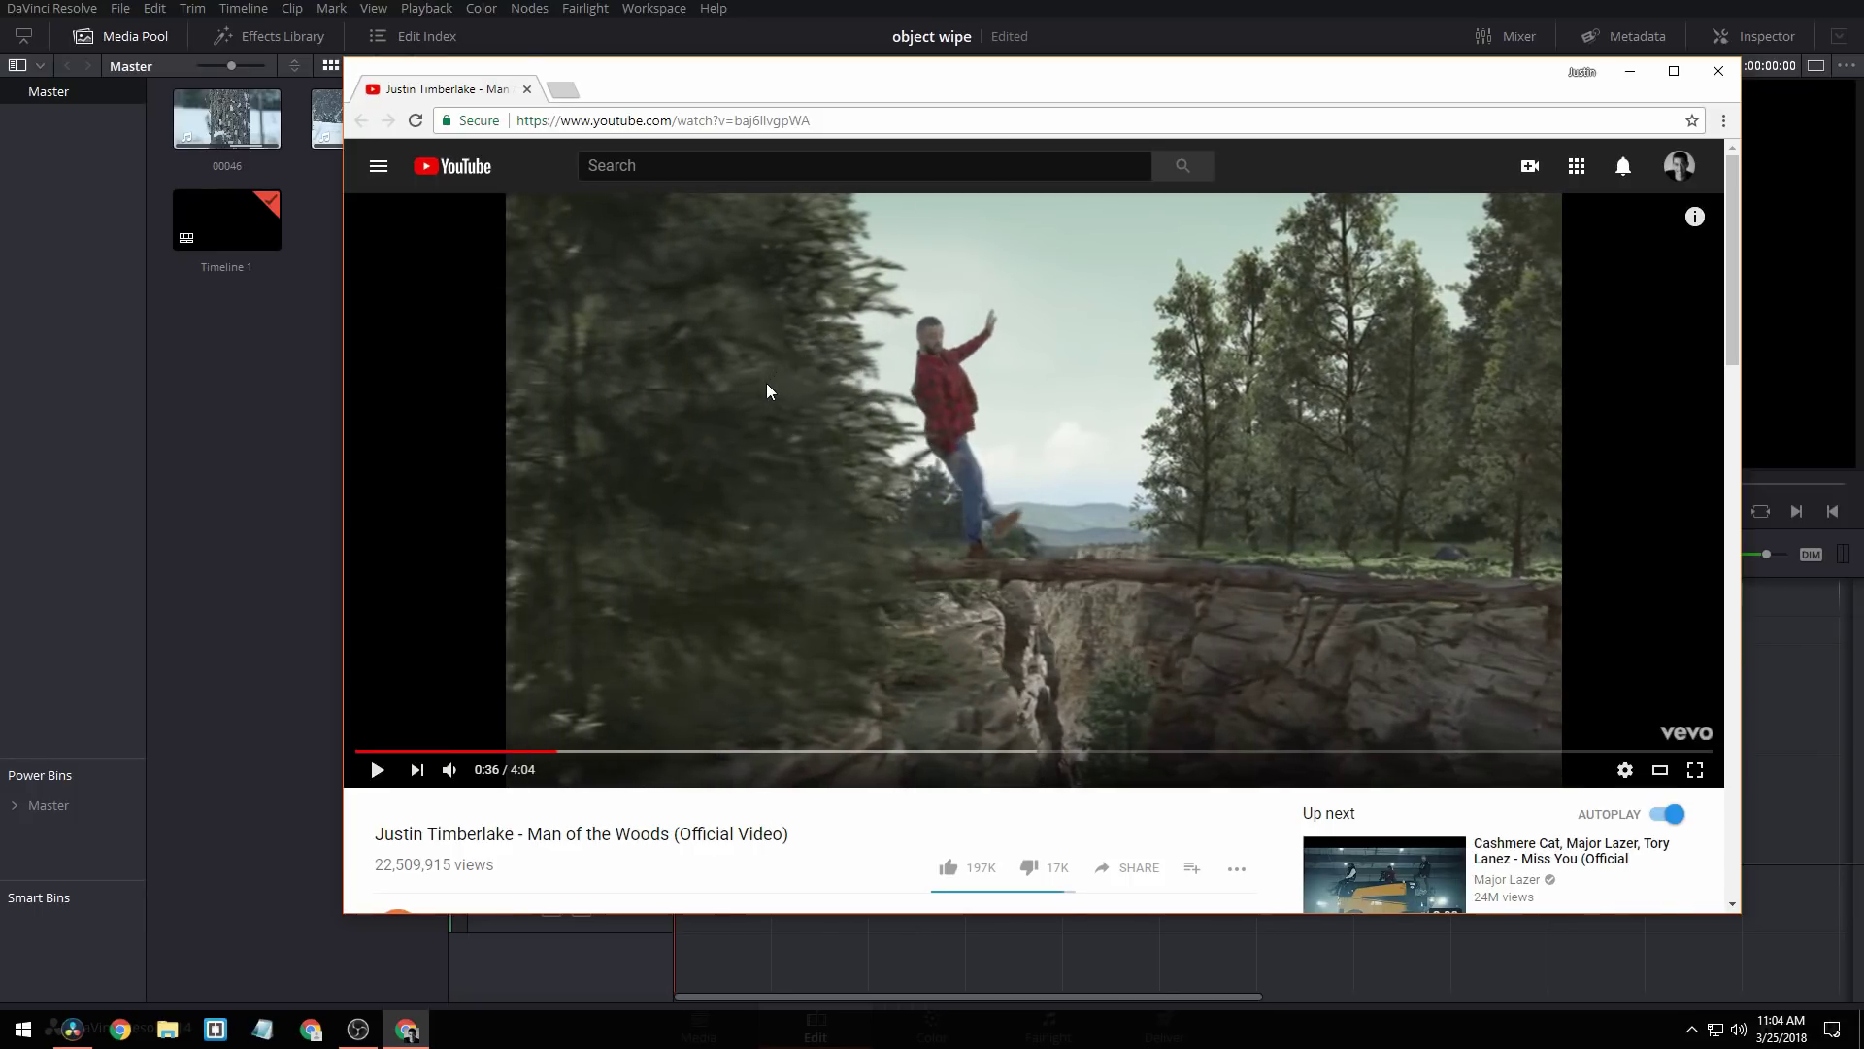
key("comma")
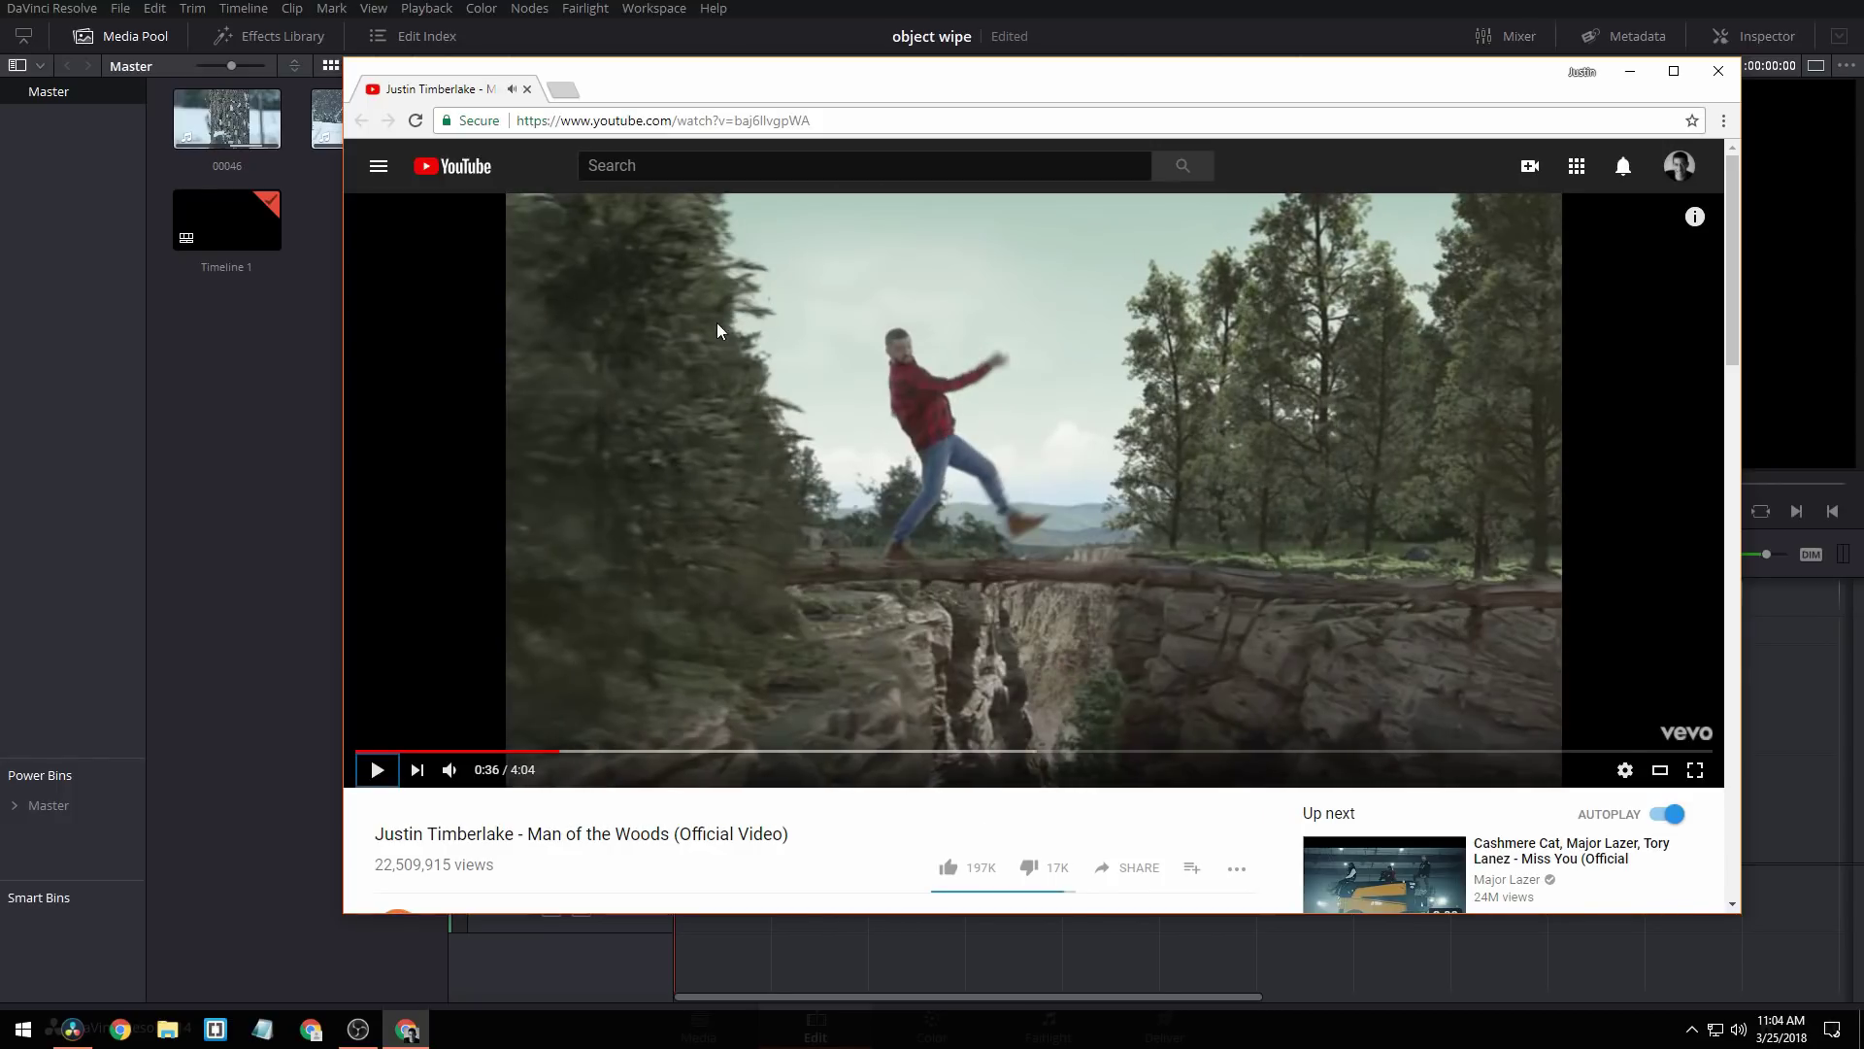
key("comma")
key("comma")
key("comma")
key("comma")
key("comma")
key("comma")
key("comma")
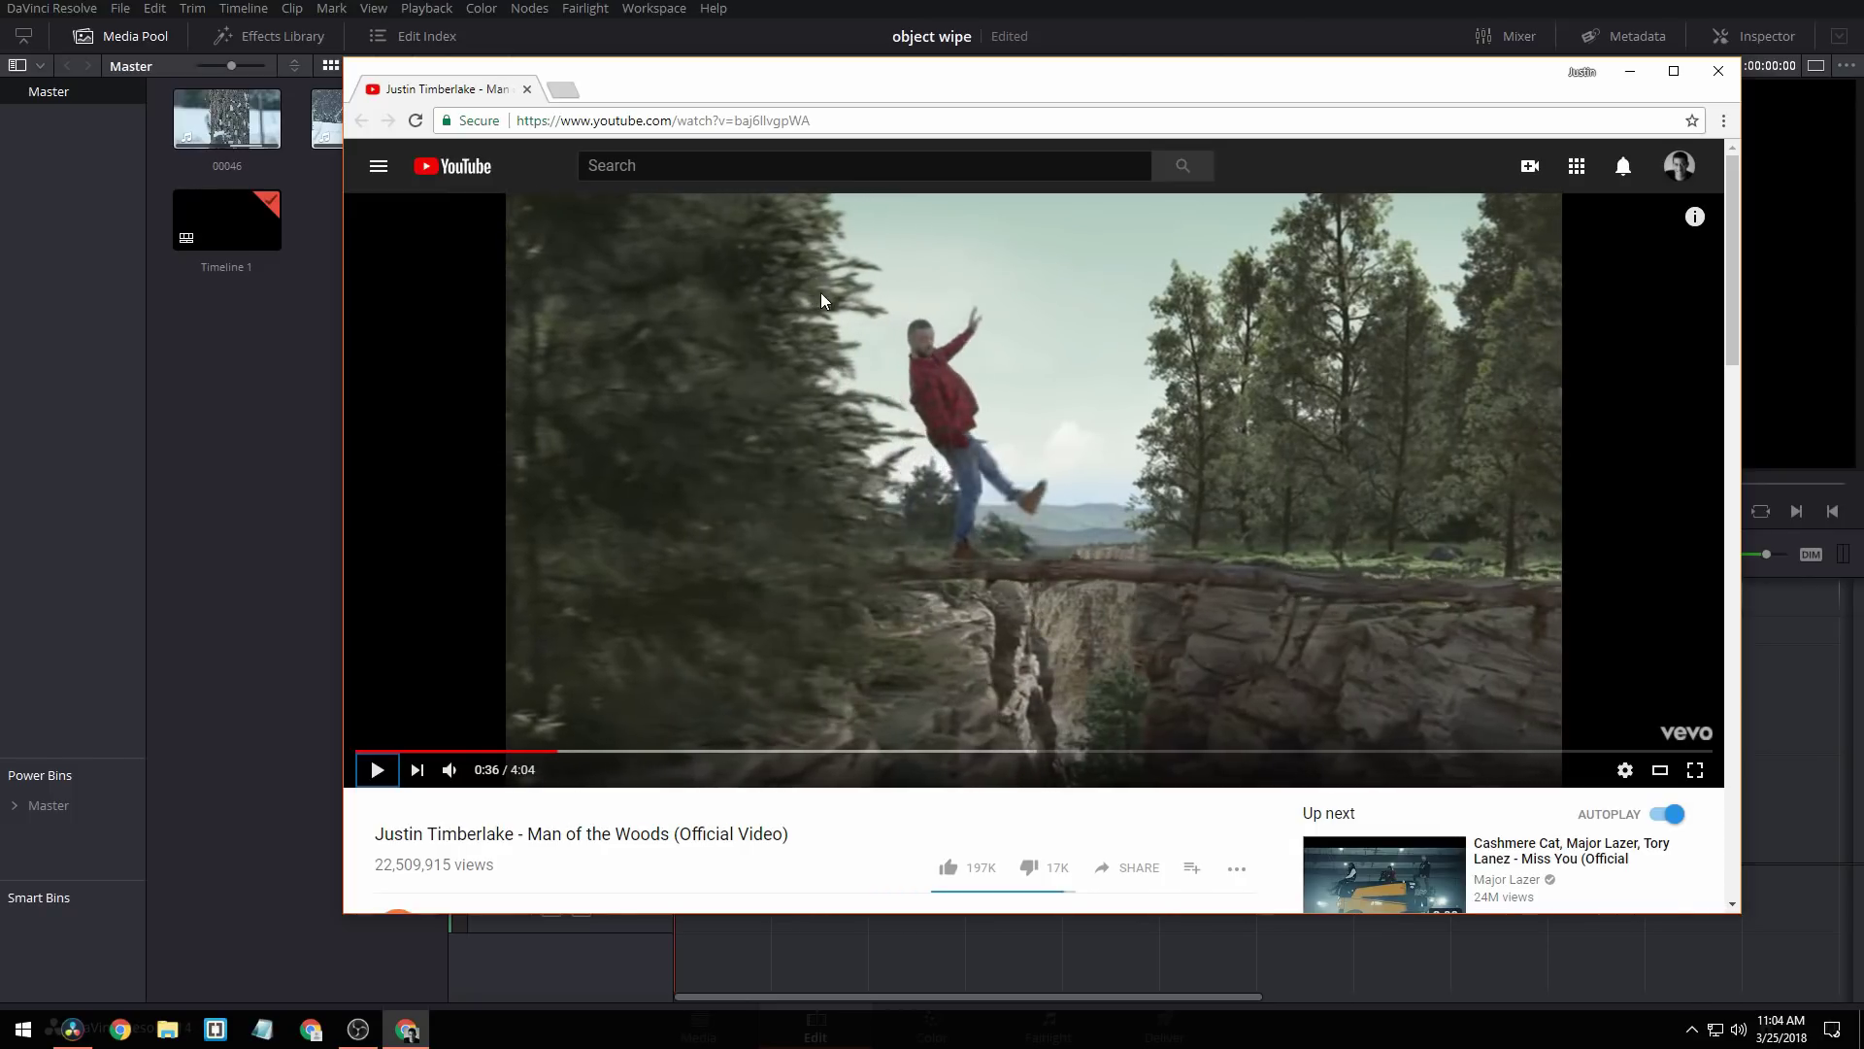
key("k")
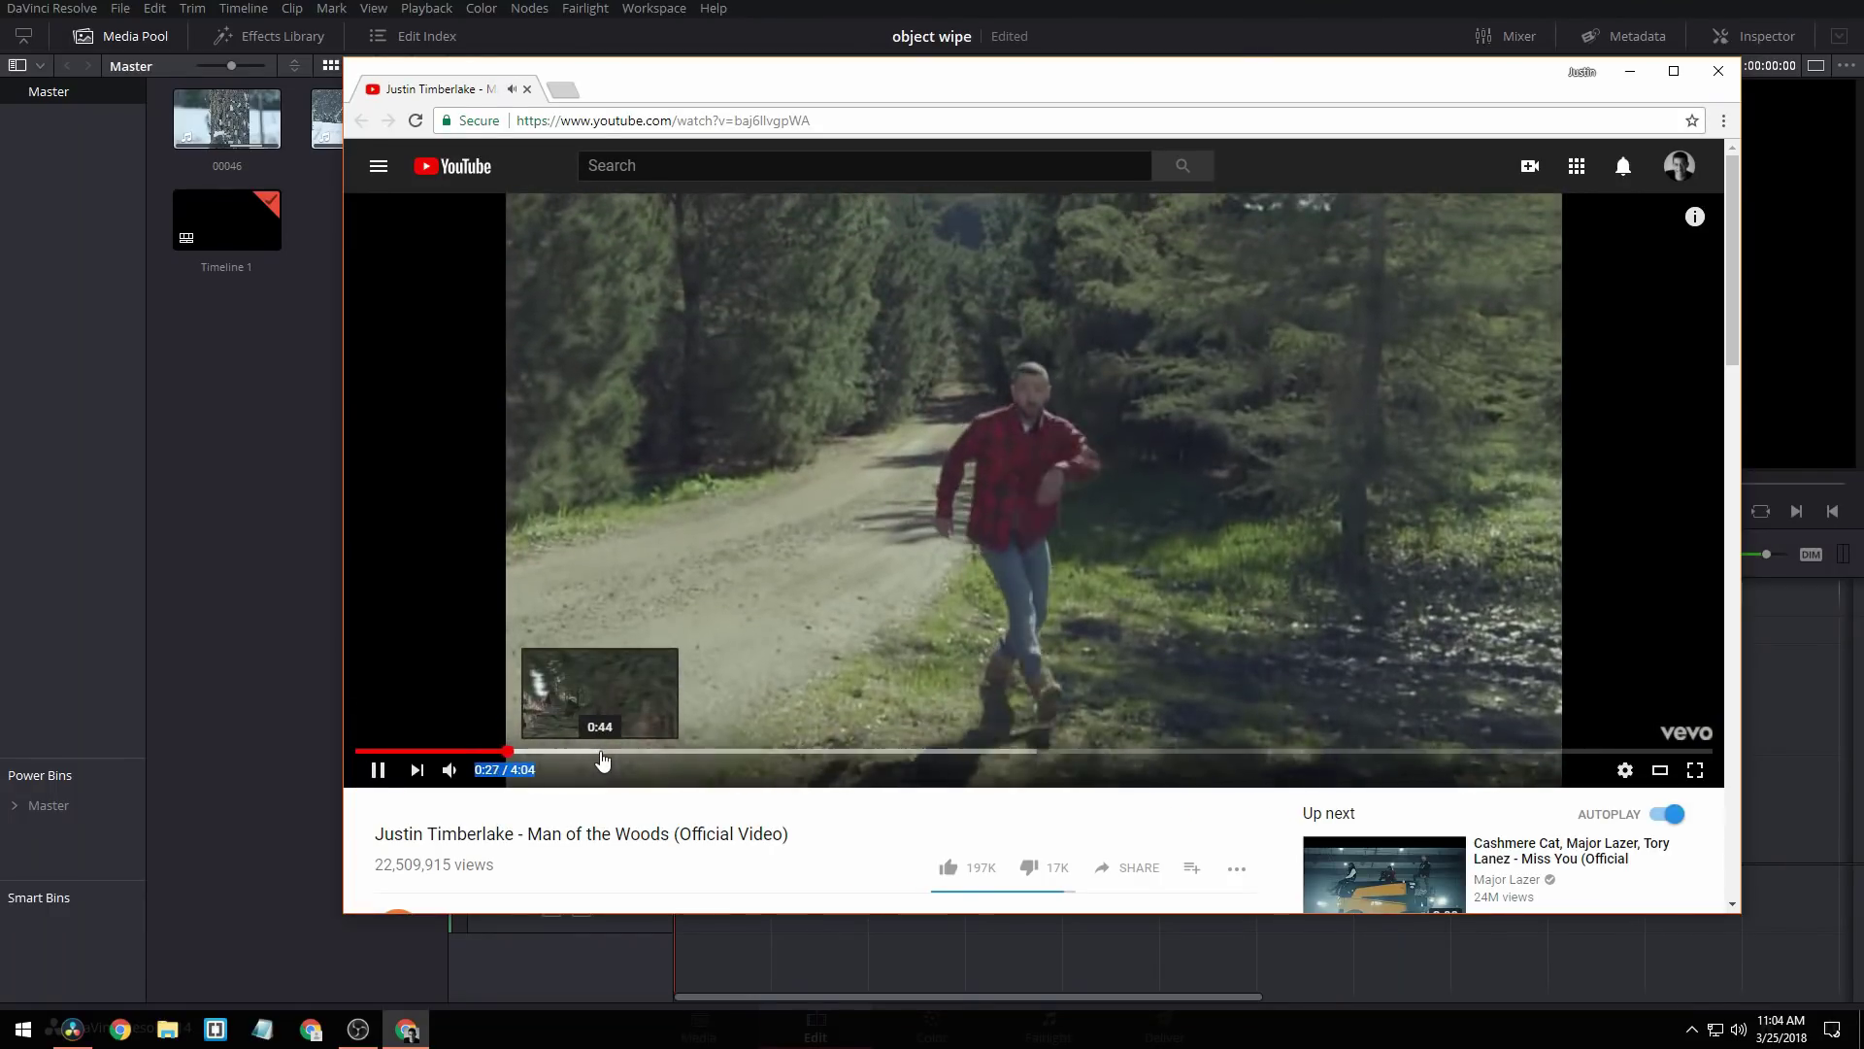
- Mute and pause the YouTube video, then return to DaVinci Resolve
left_click(450, 771)
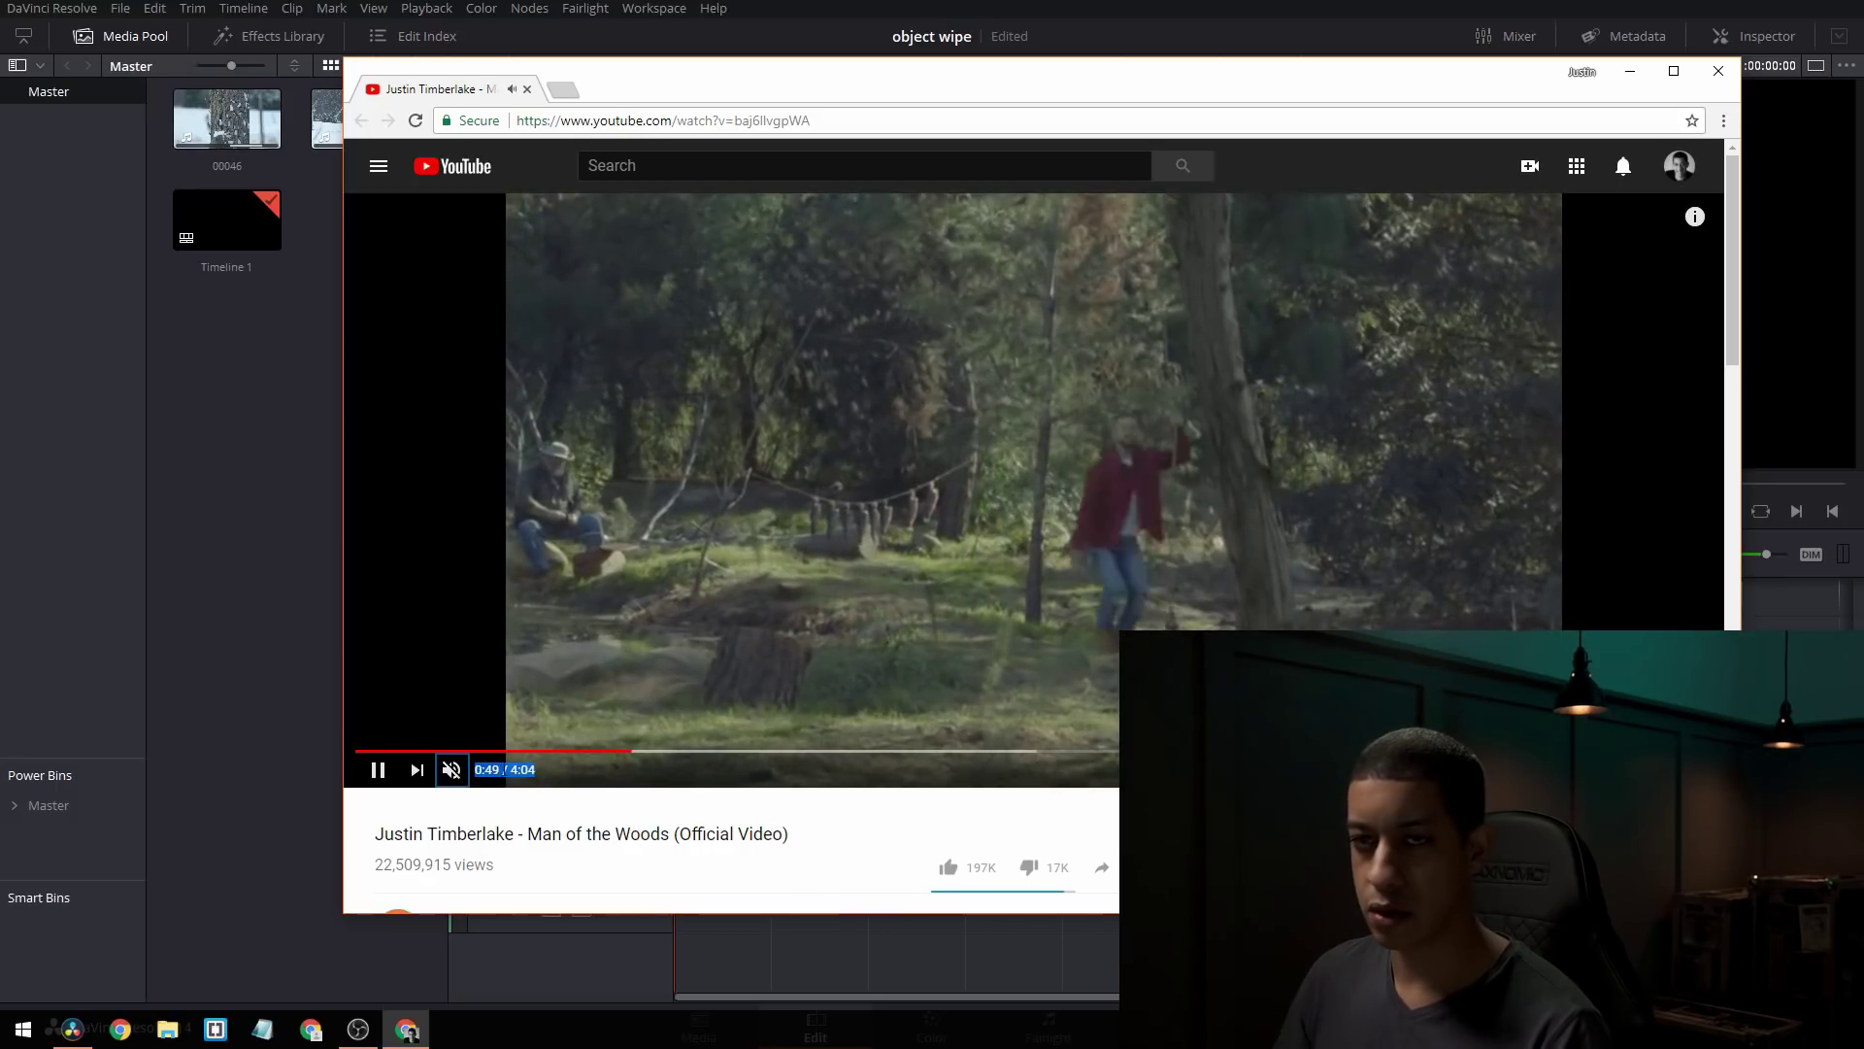
left_click(450, 770)
left_click(450, 770)
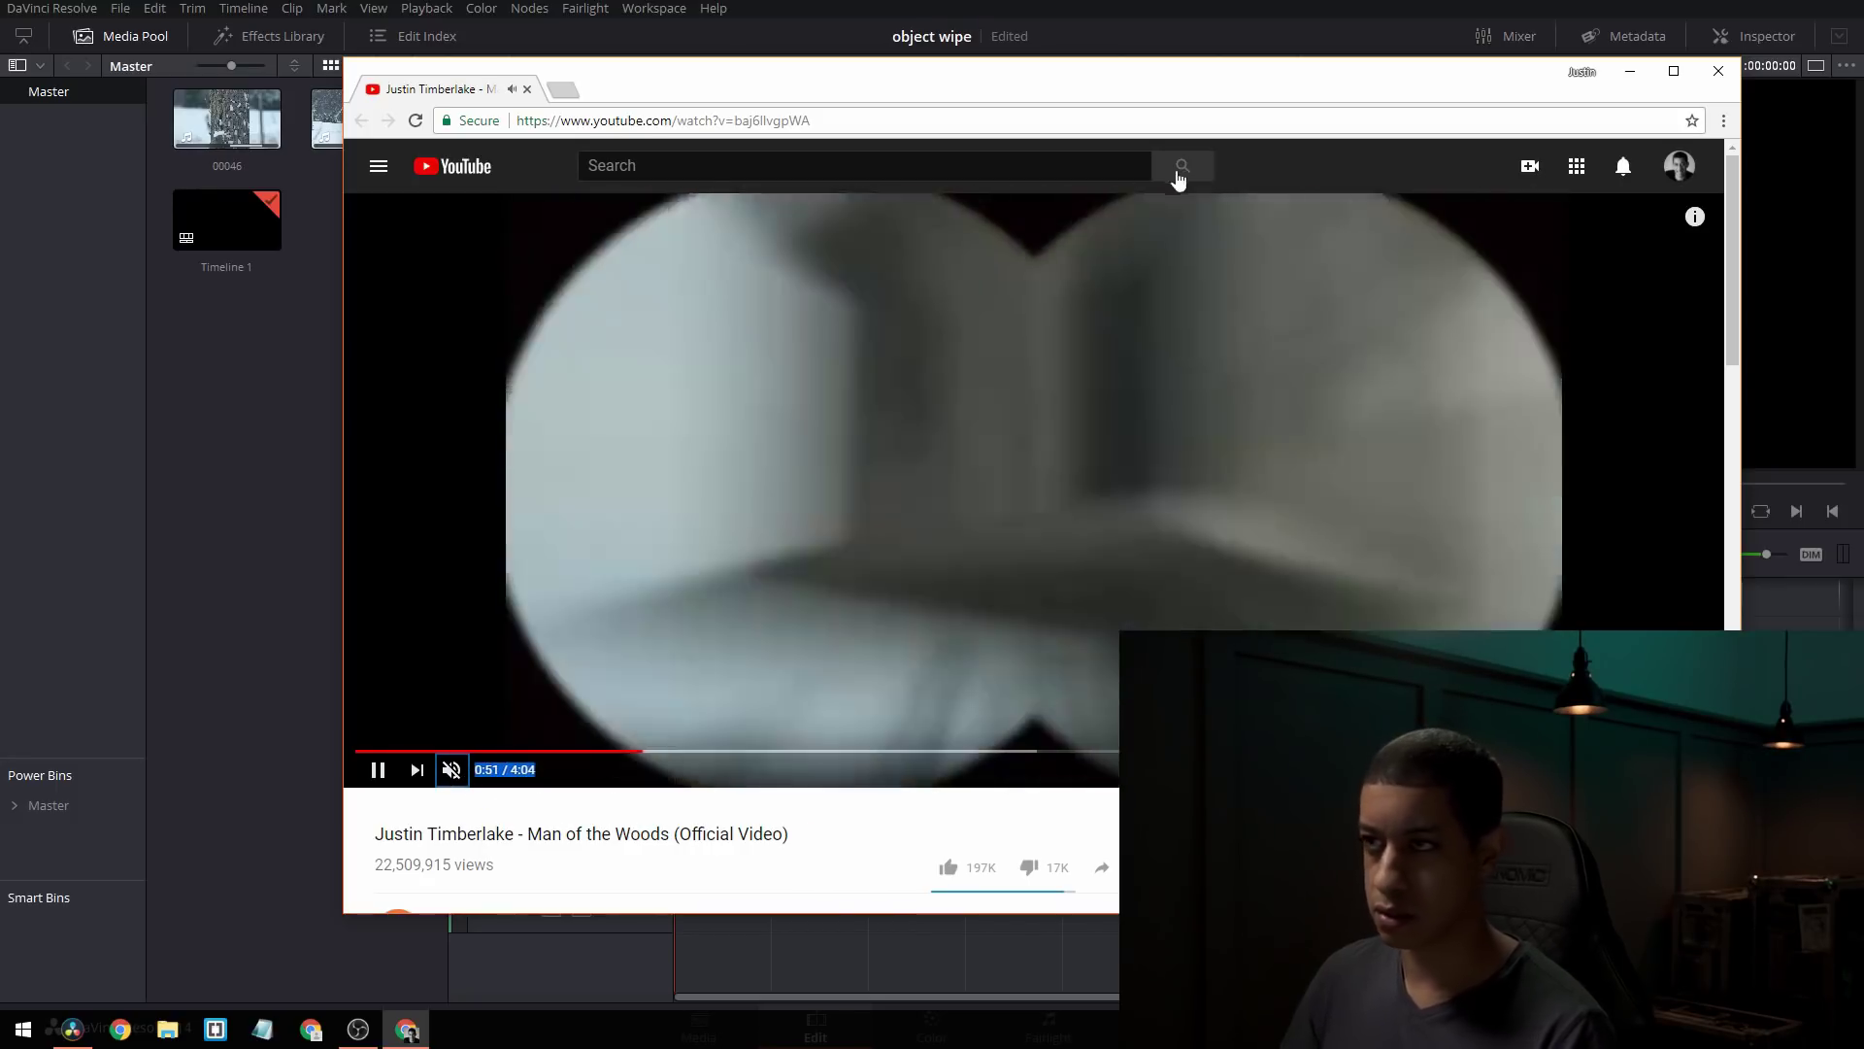
left_click(1175, 297)
key("alt+Tab")
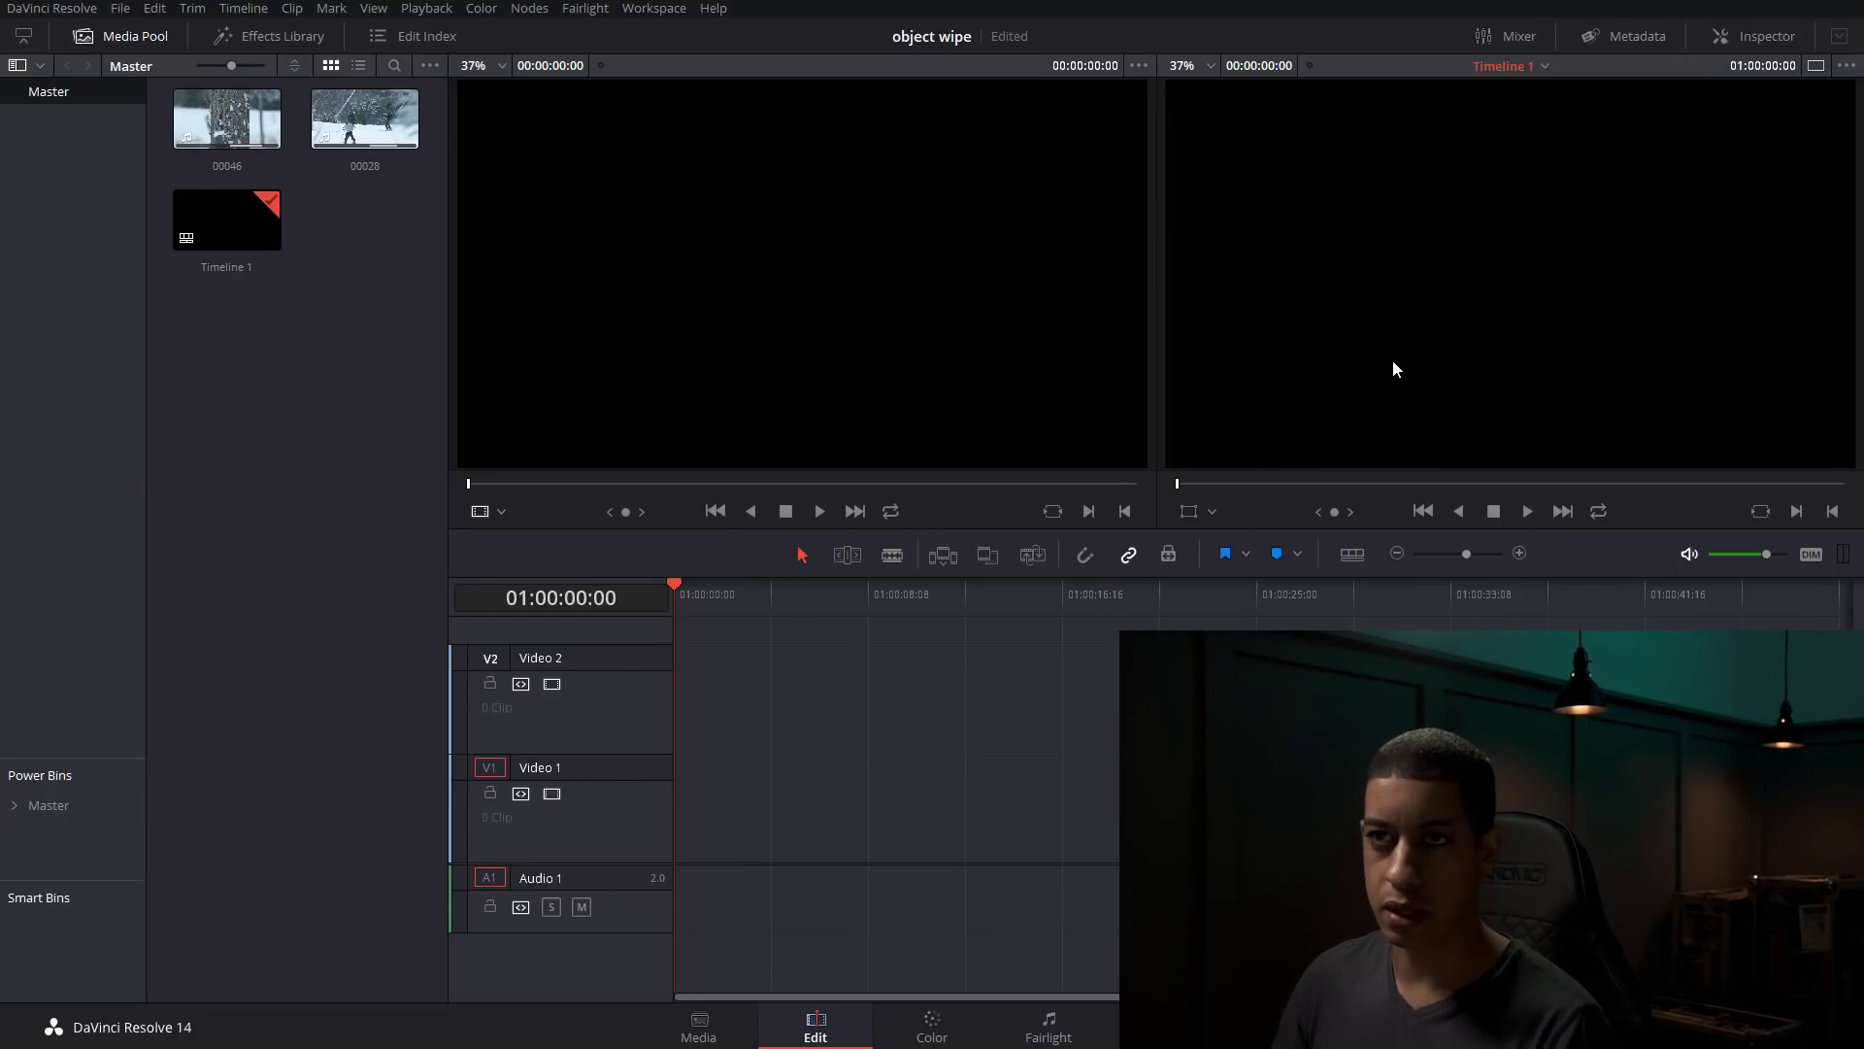
- Preview clips 00028 and 00046 in the source viewer, then drag 00028 to the timeline start
left_click(342, 128)
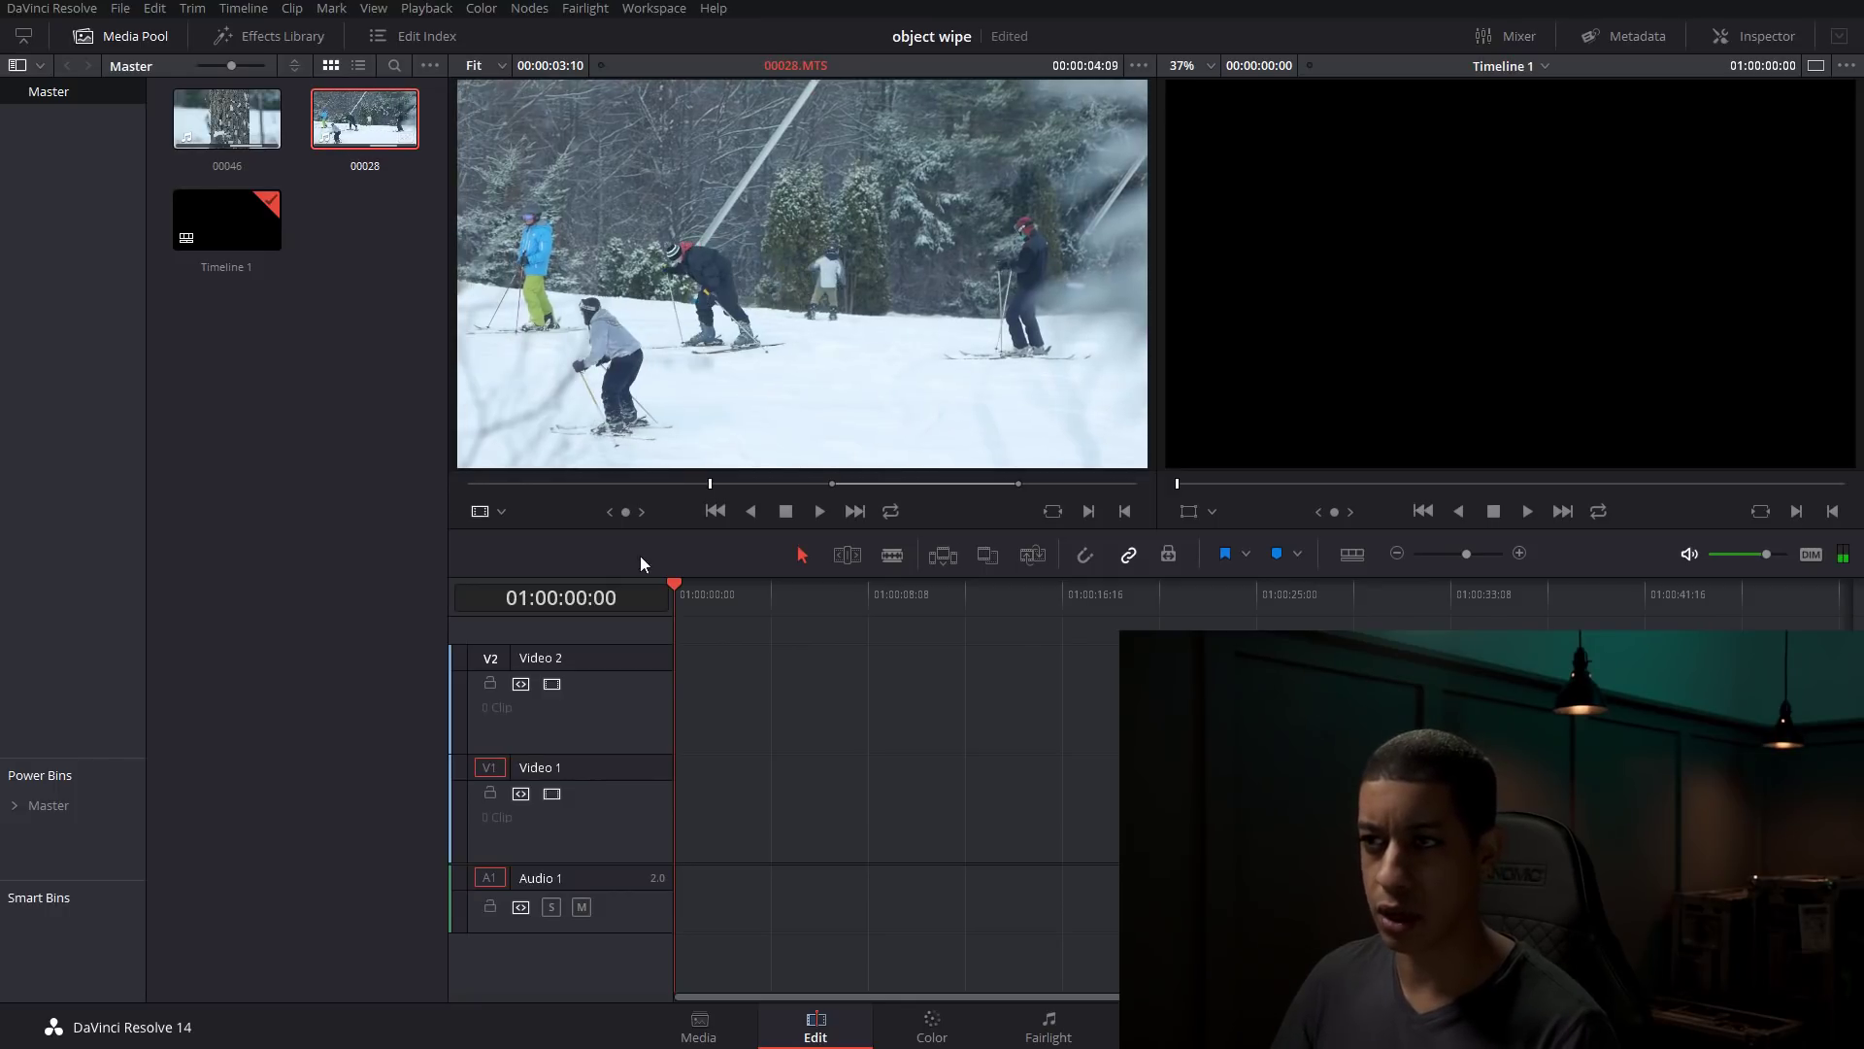
key("space")
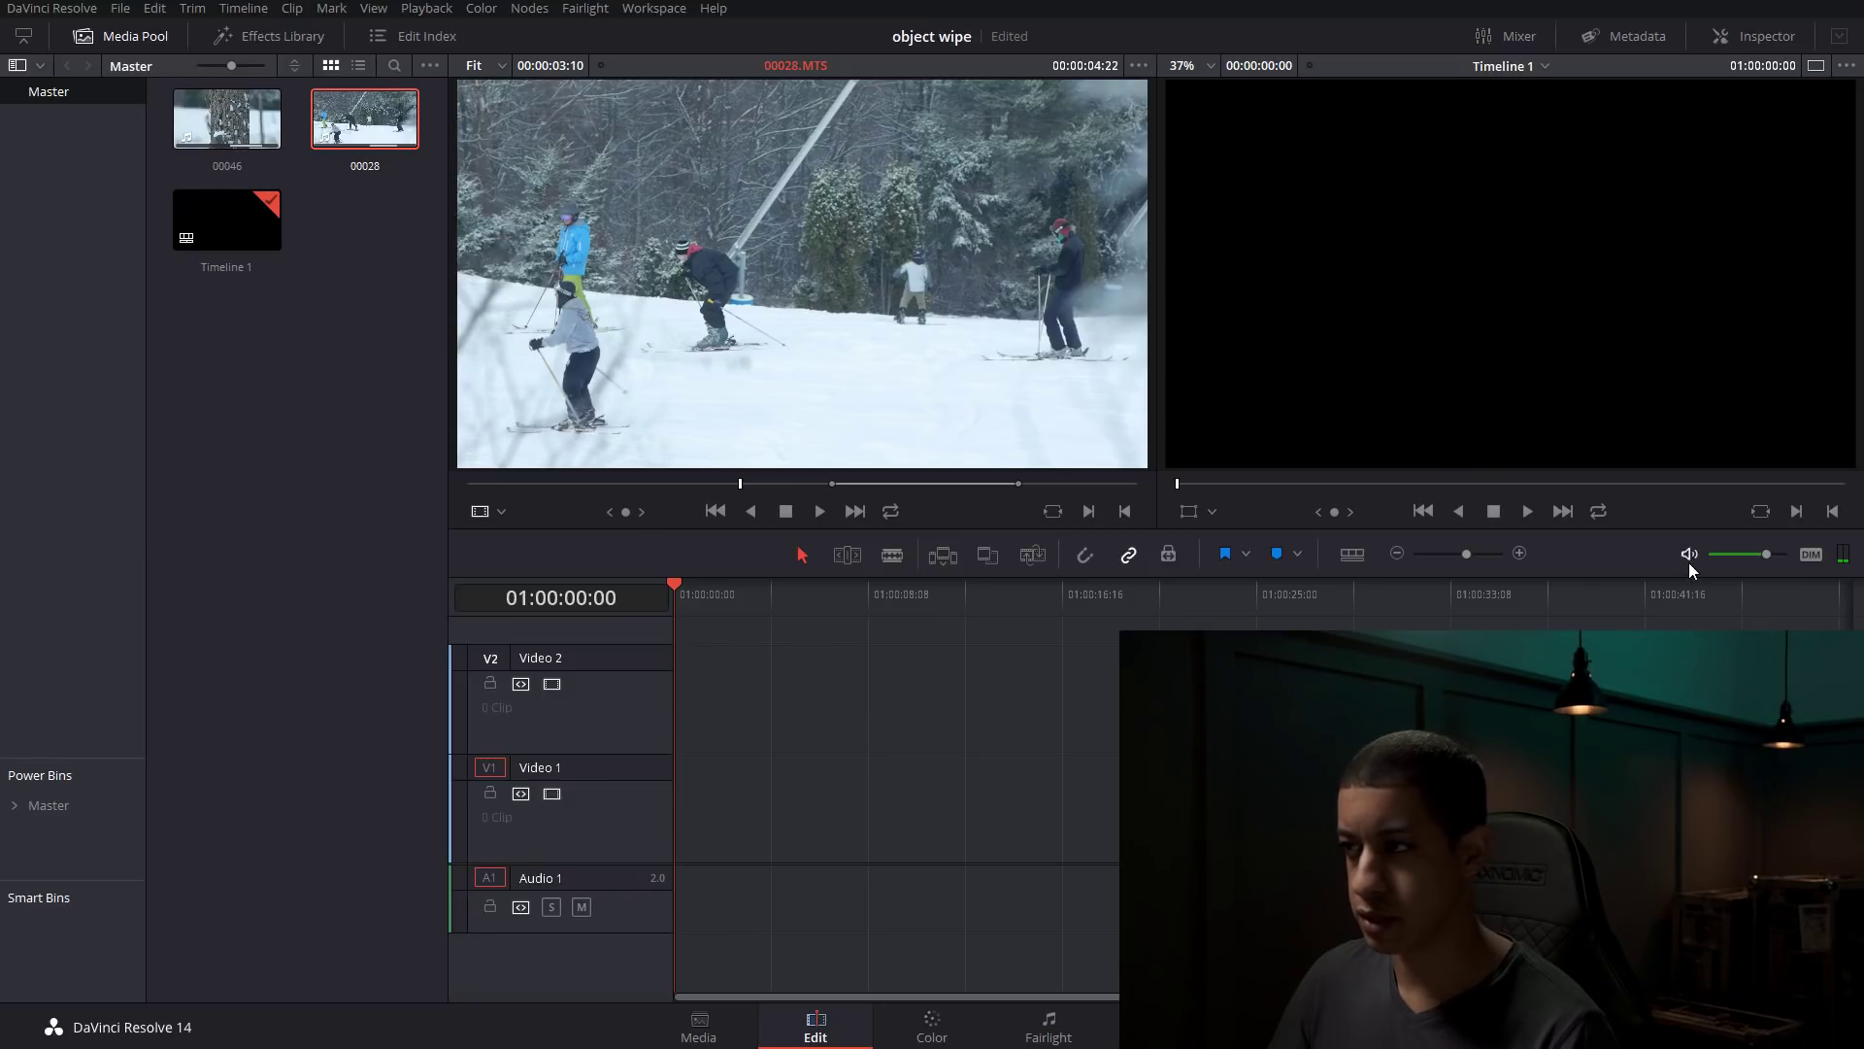
key("space")
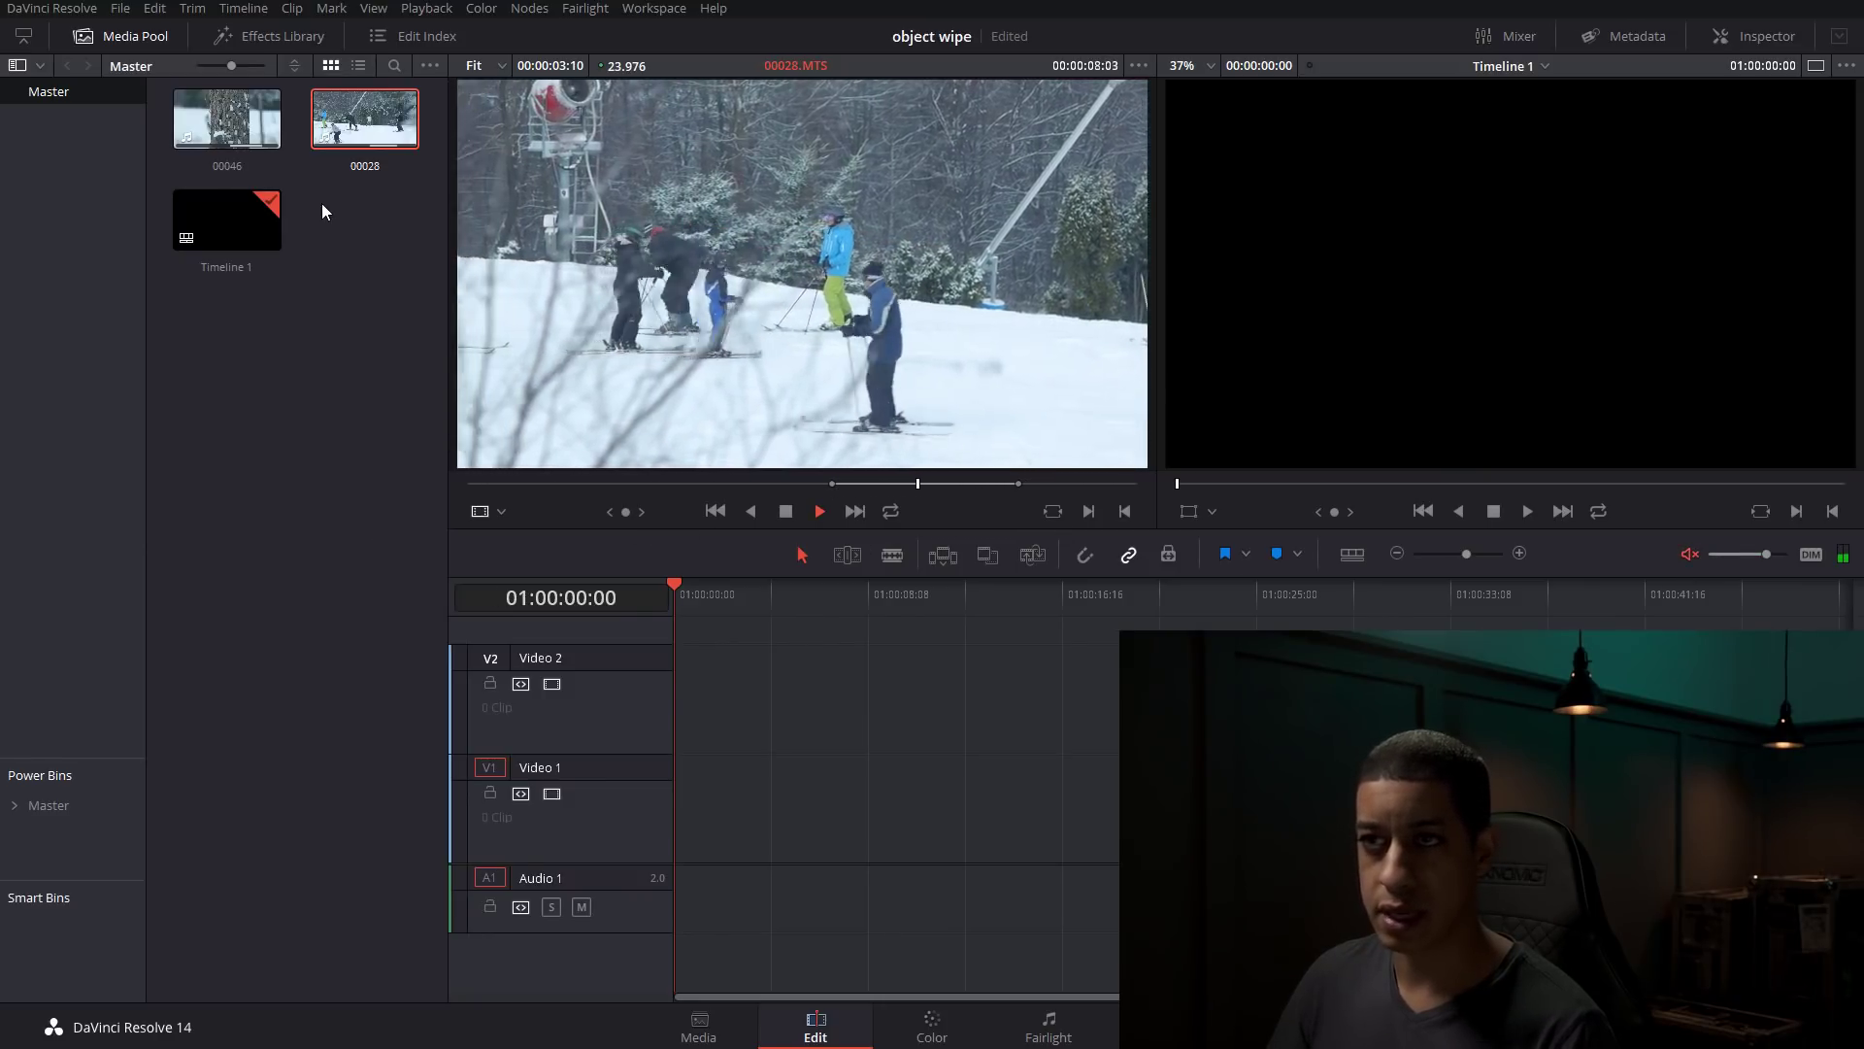
key("space")
left_click(237, 139)
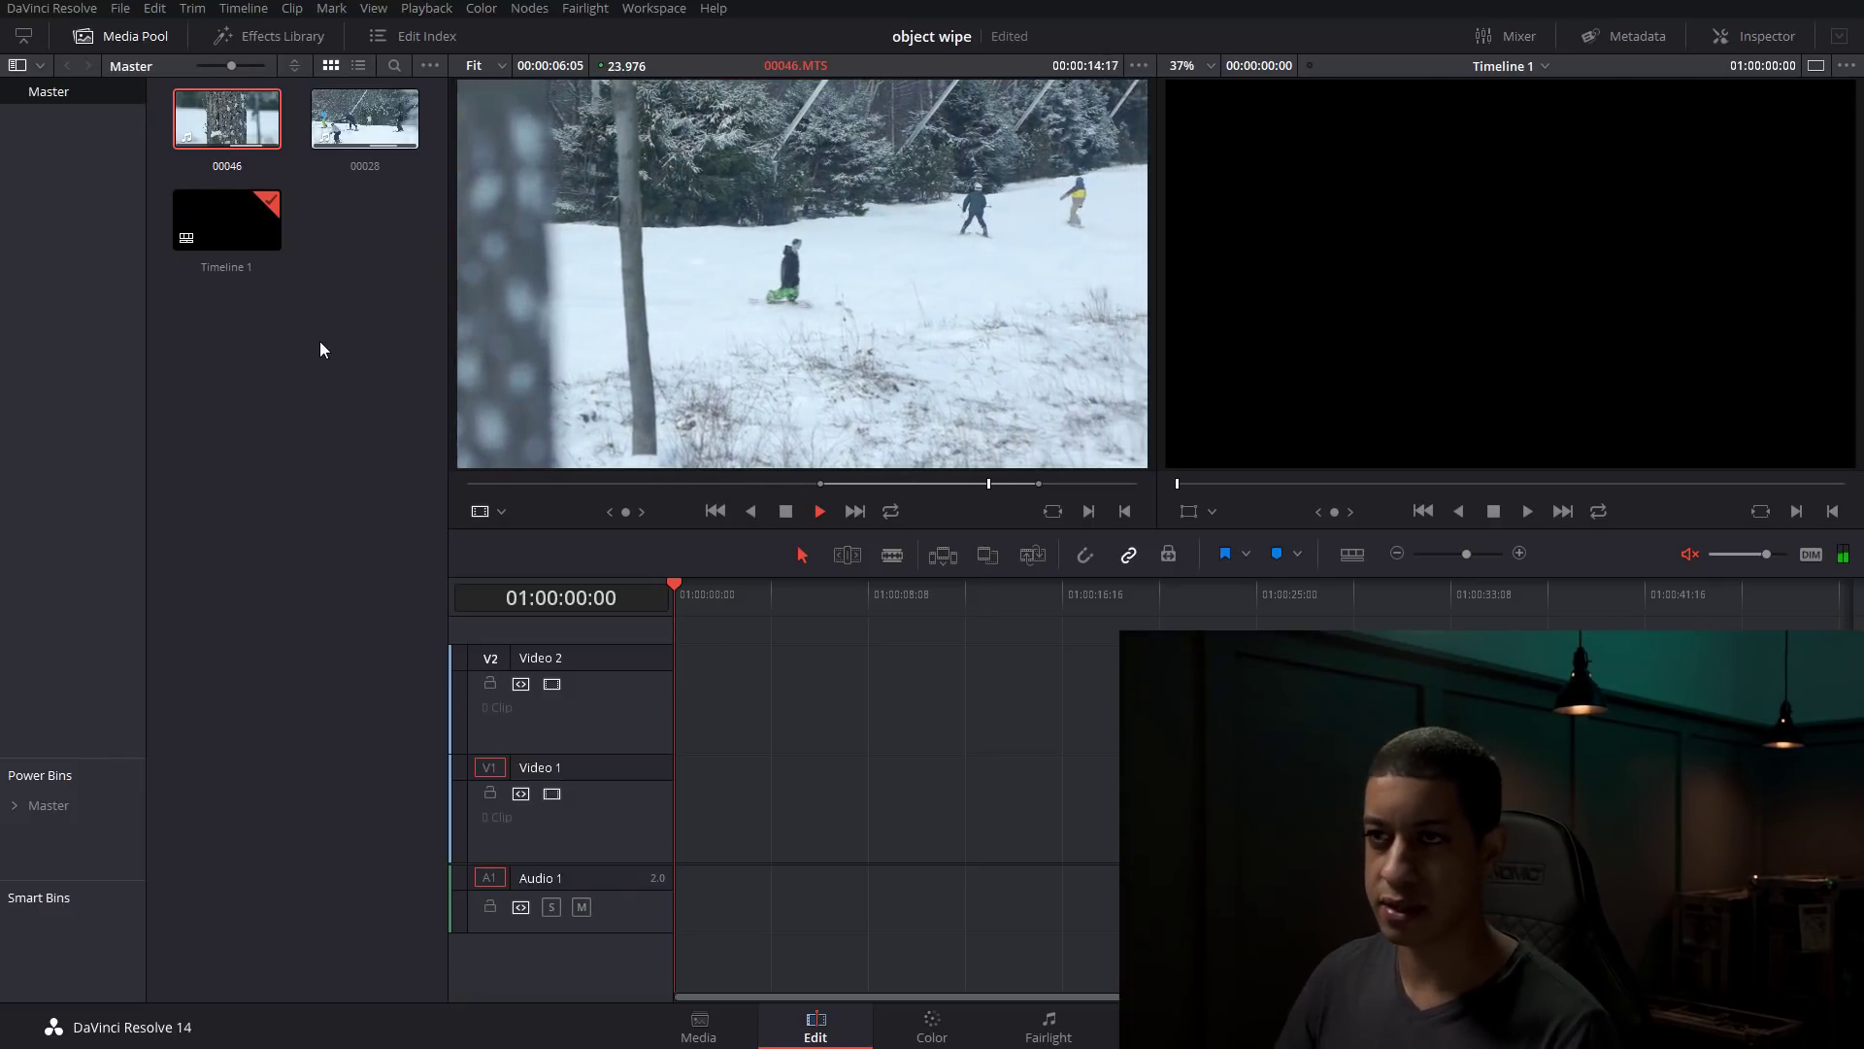
key("space")
left_click(334, 217)
left_click_drag(355, 127, 738, 791)
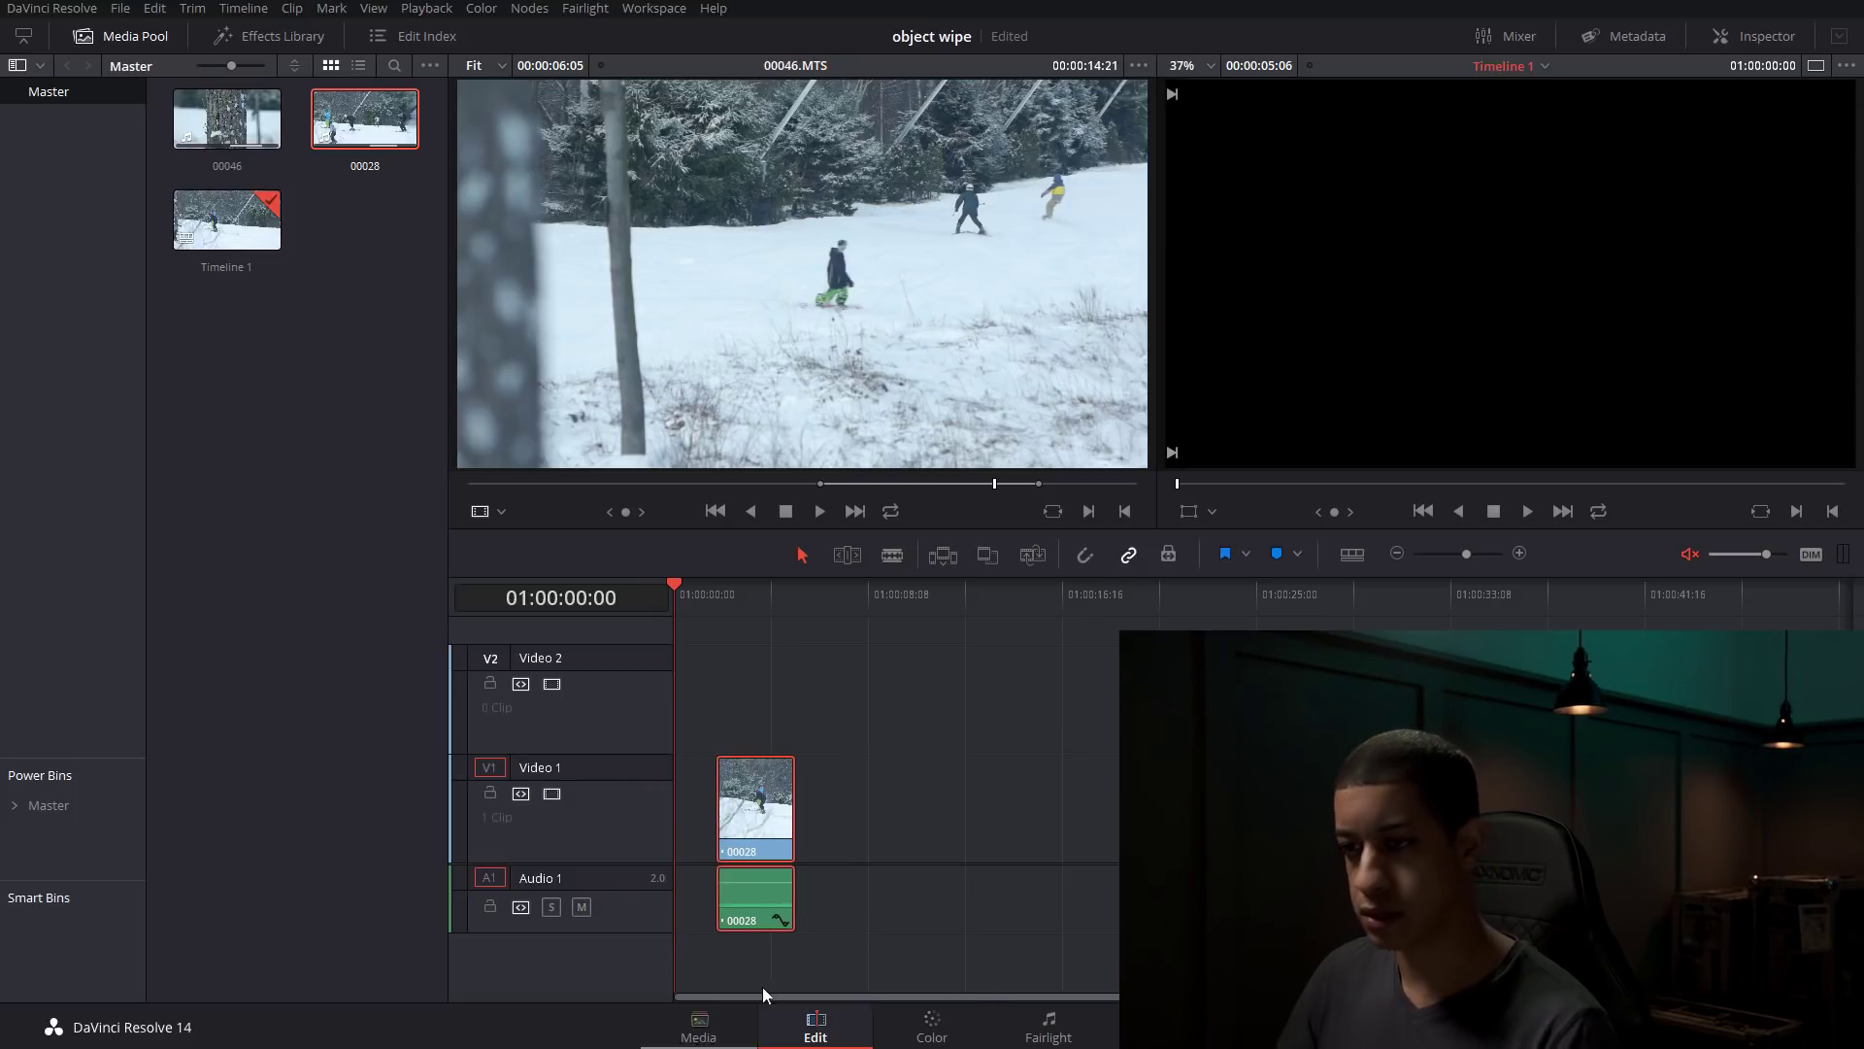
- Undo the 00028 placement, put tree clip 00046 on Video 1 and delete its extra Video 2 copy
key("ctrl+z")
left_click_drag(790, 423, 676, 860)
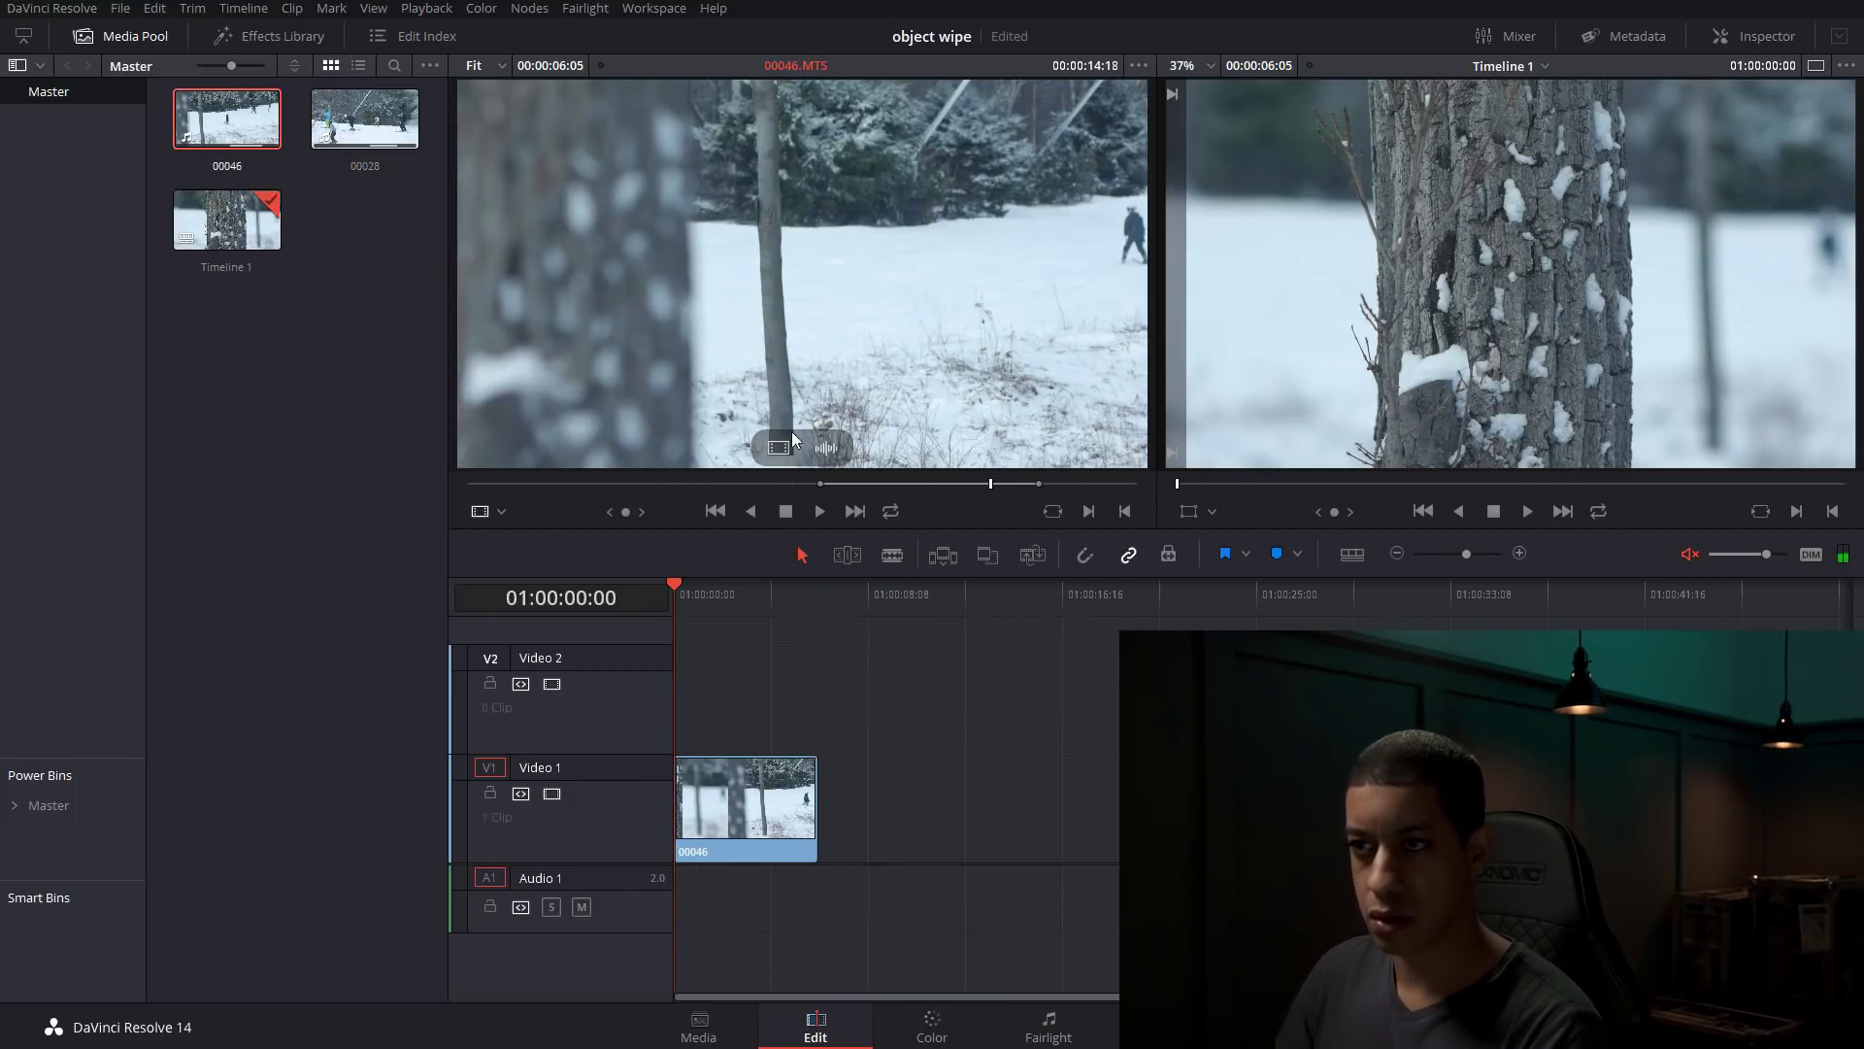
left_click_drag(783, 651, 779, 680)
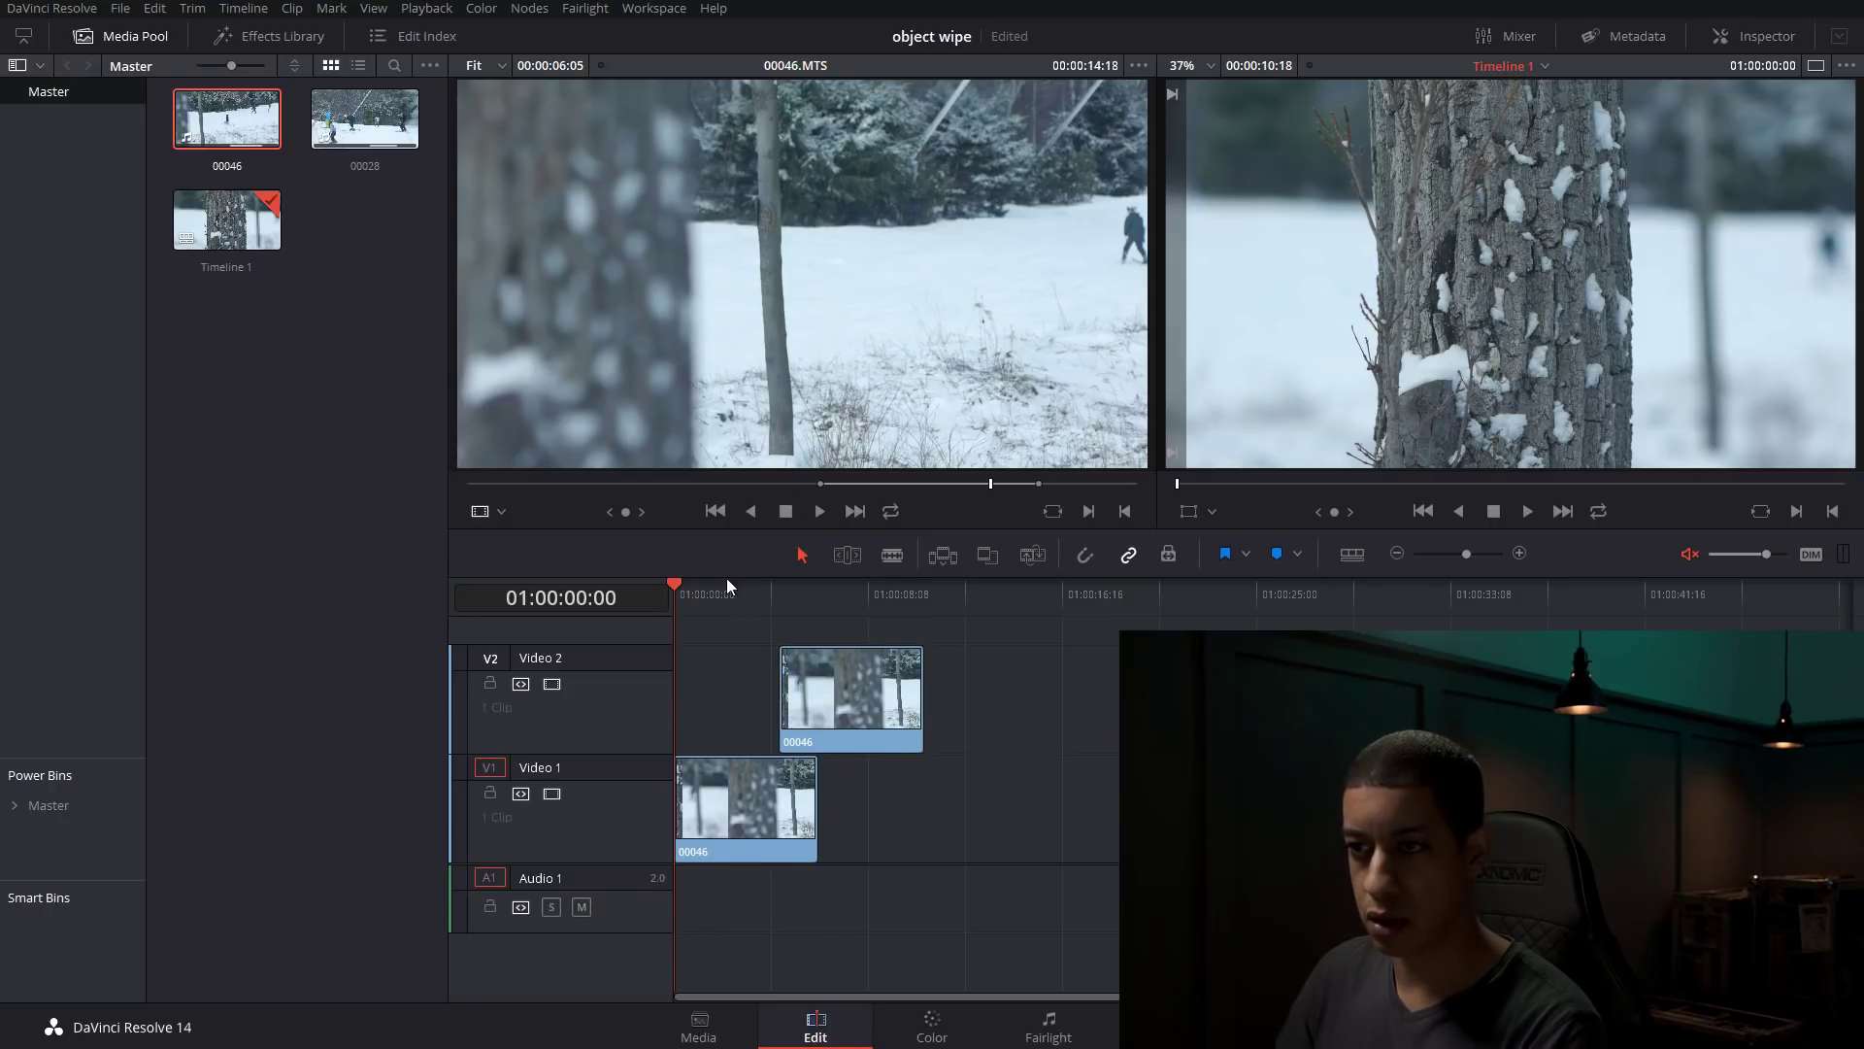
left_click(732, 602)
left_click(866, 720)
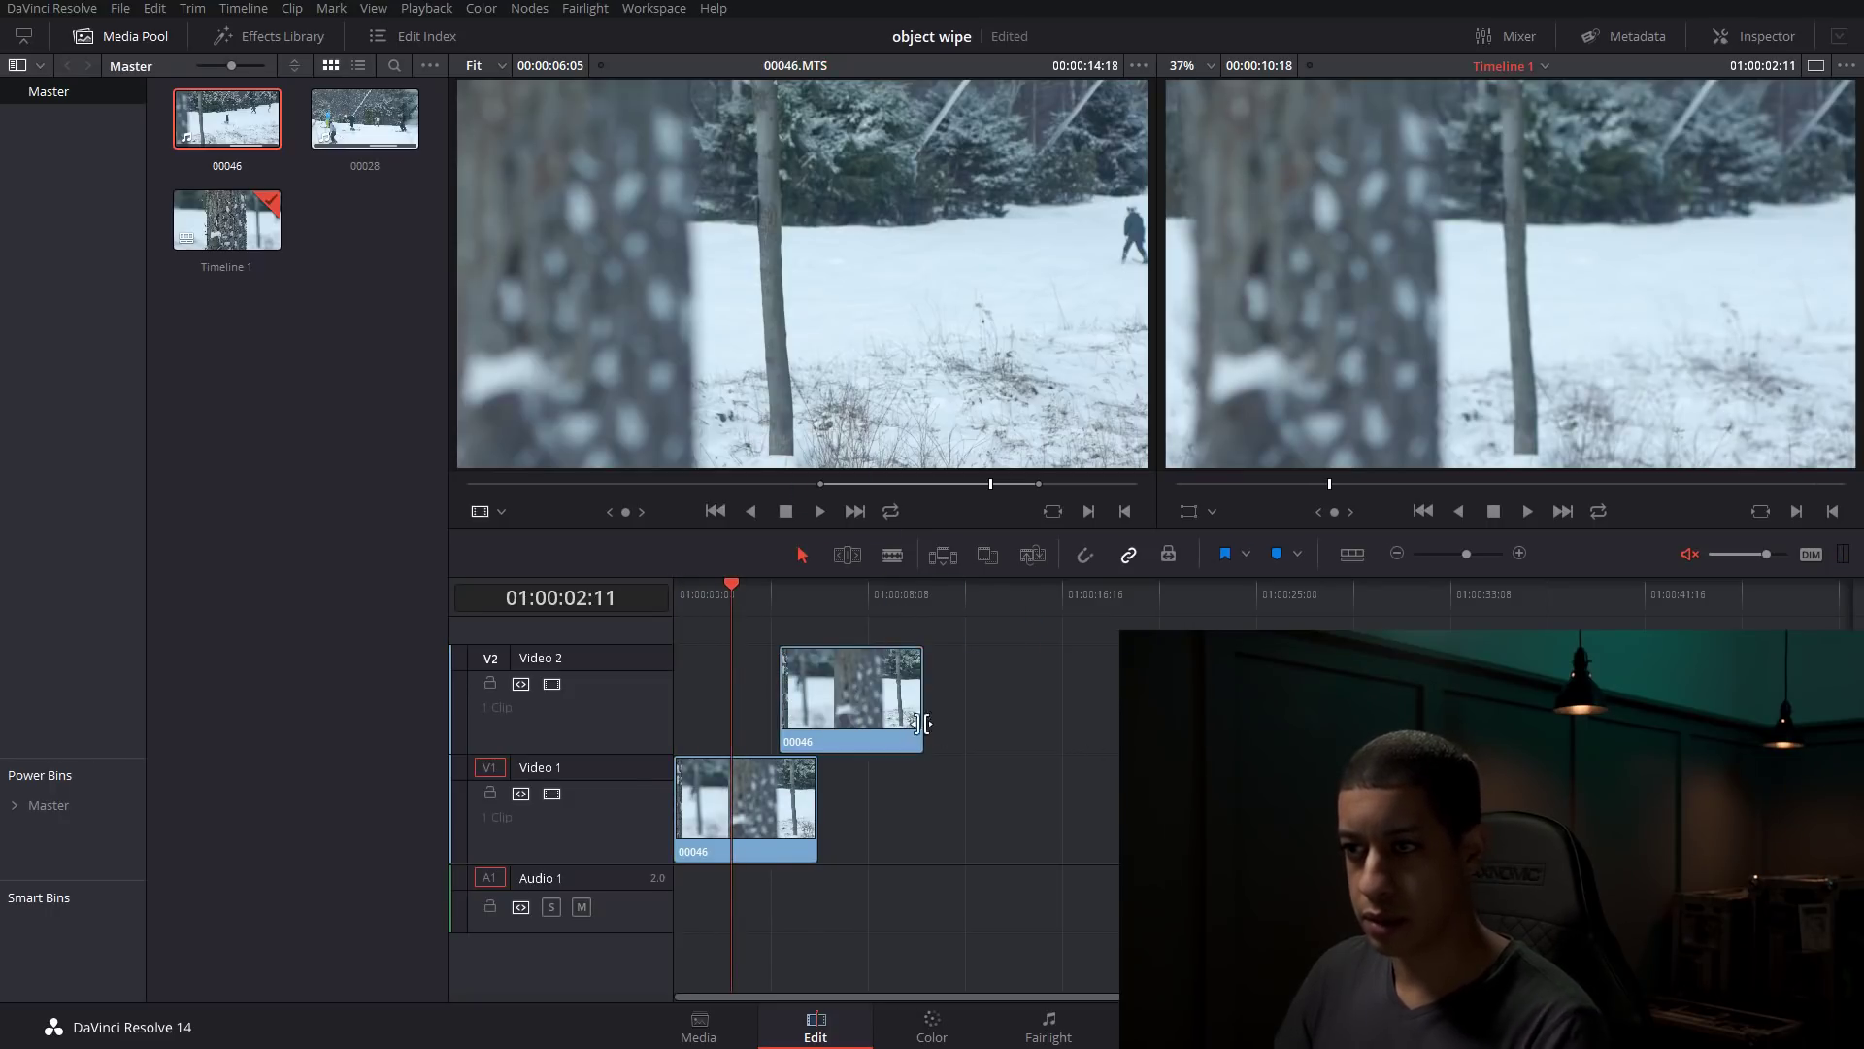
key("Delete")
- Add 00028 video-only at Video 1's start and slide 00046 on Video 2 to overlap its end
left_click(364, 118)
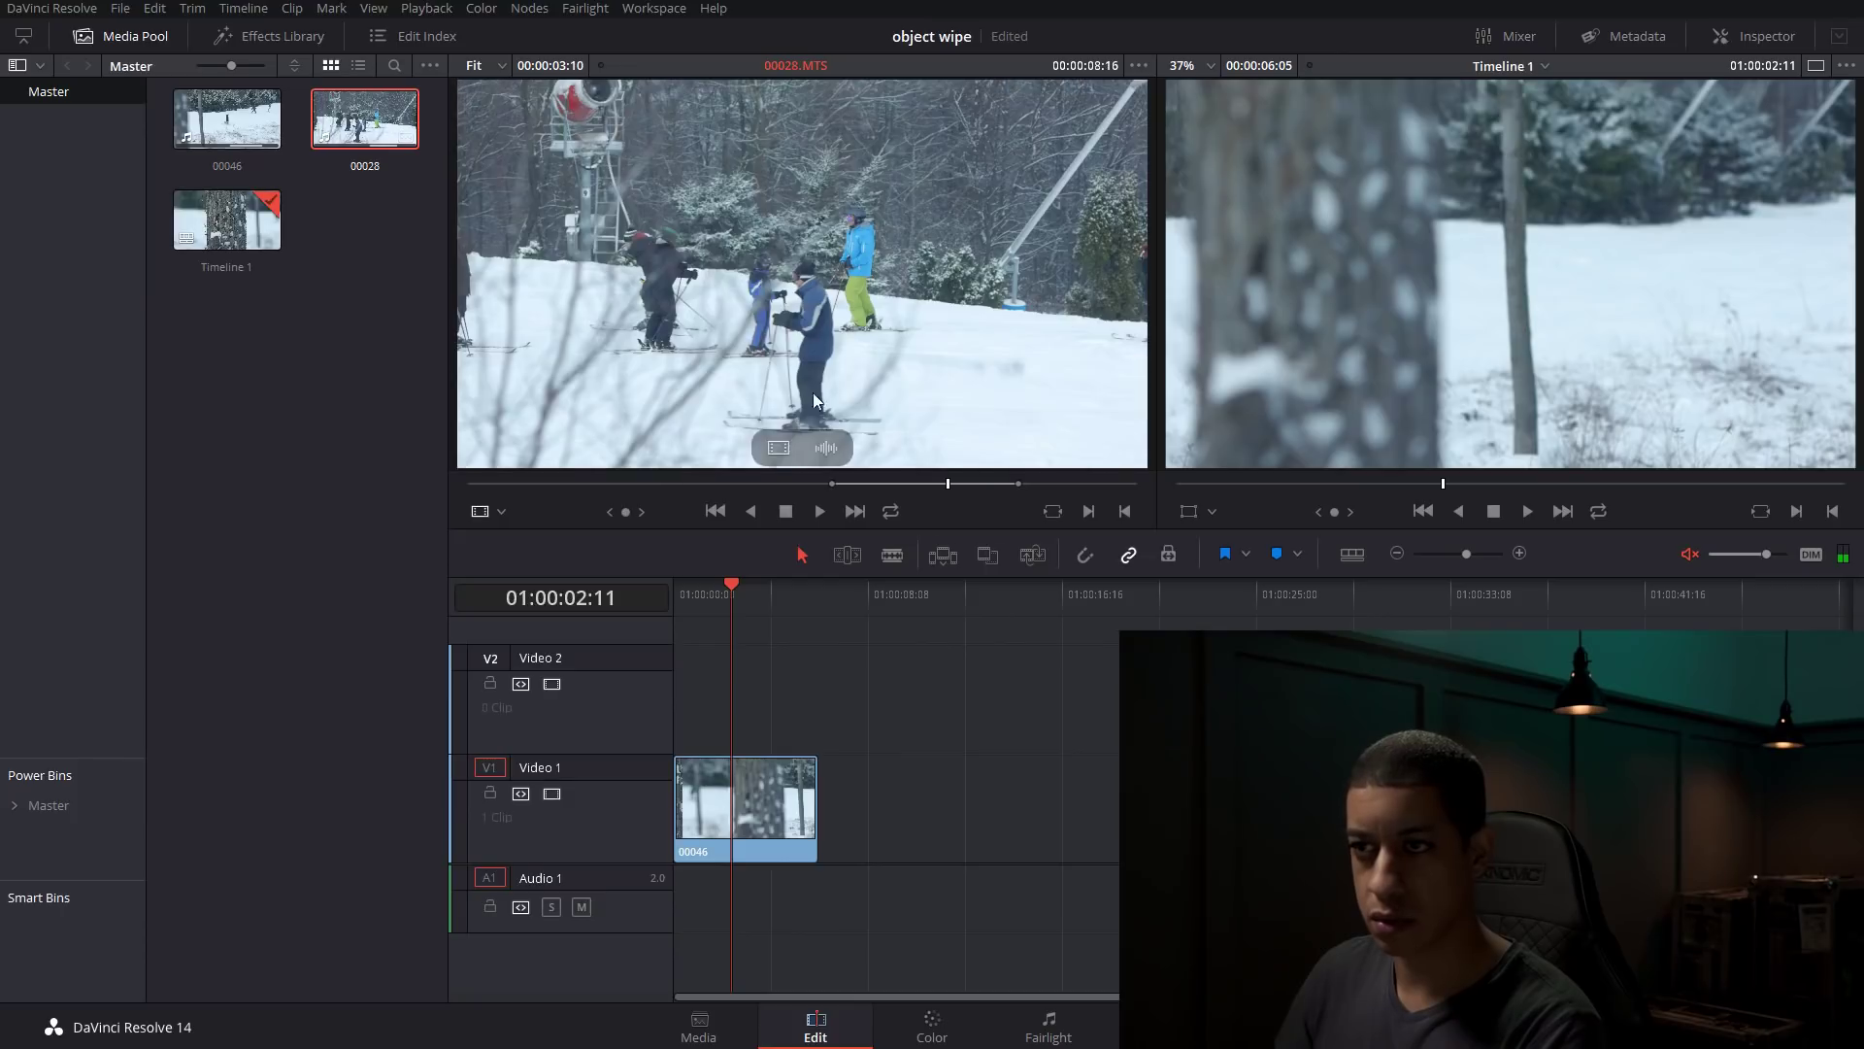
left_click_drag(774, 447, 910, 787)
left_click_drag(776, 816, 794, 724)
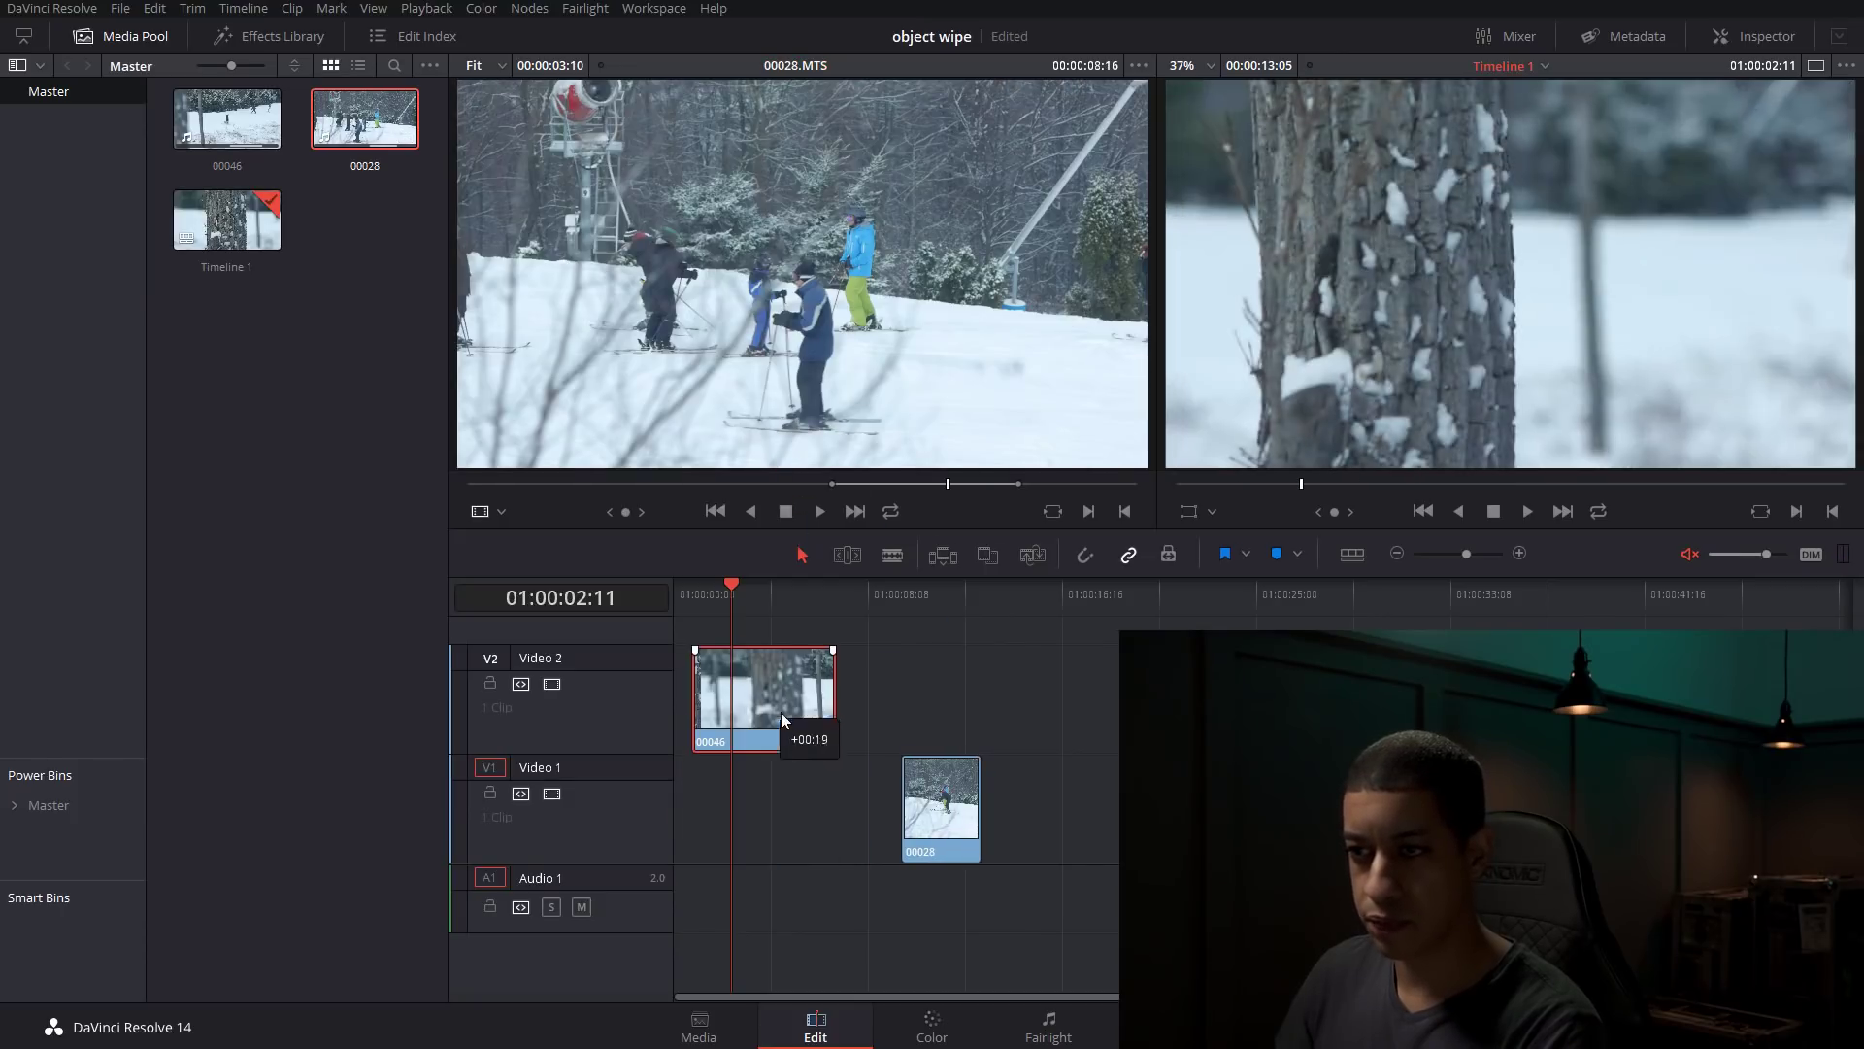
left_click_drag(927, 806, 705, 800)
left_click_drag(768, 697, 984, 699)
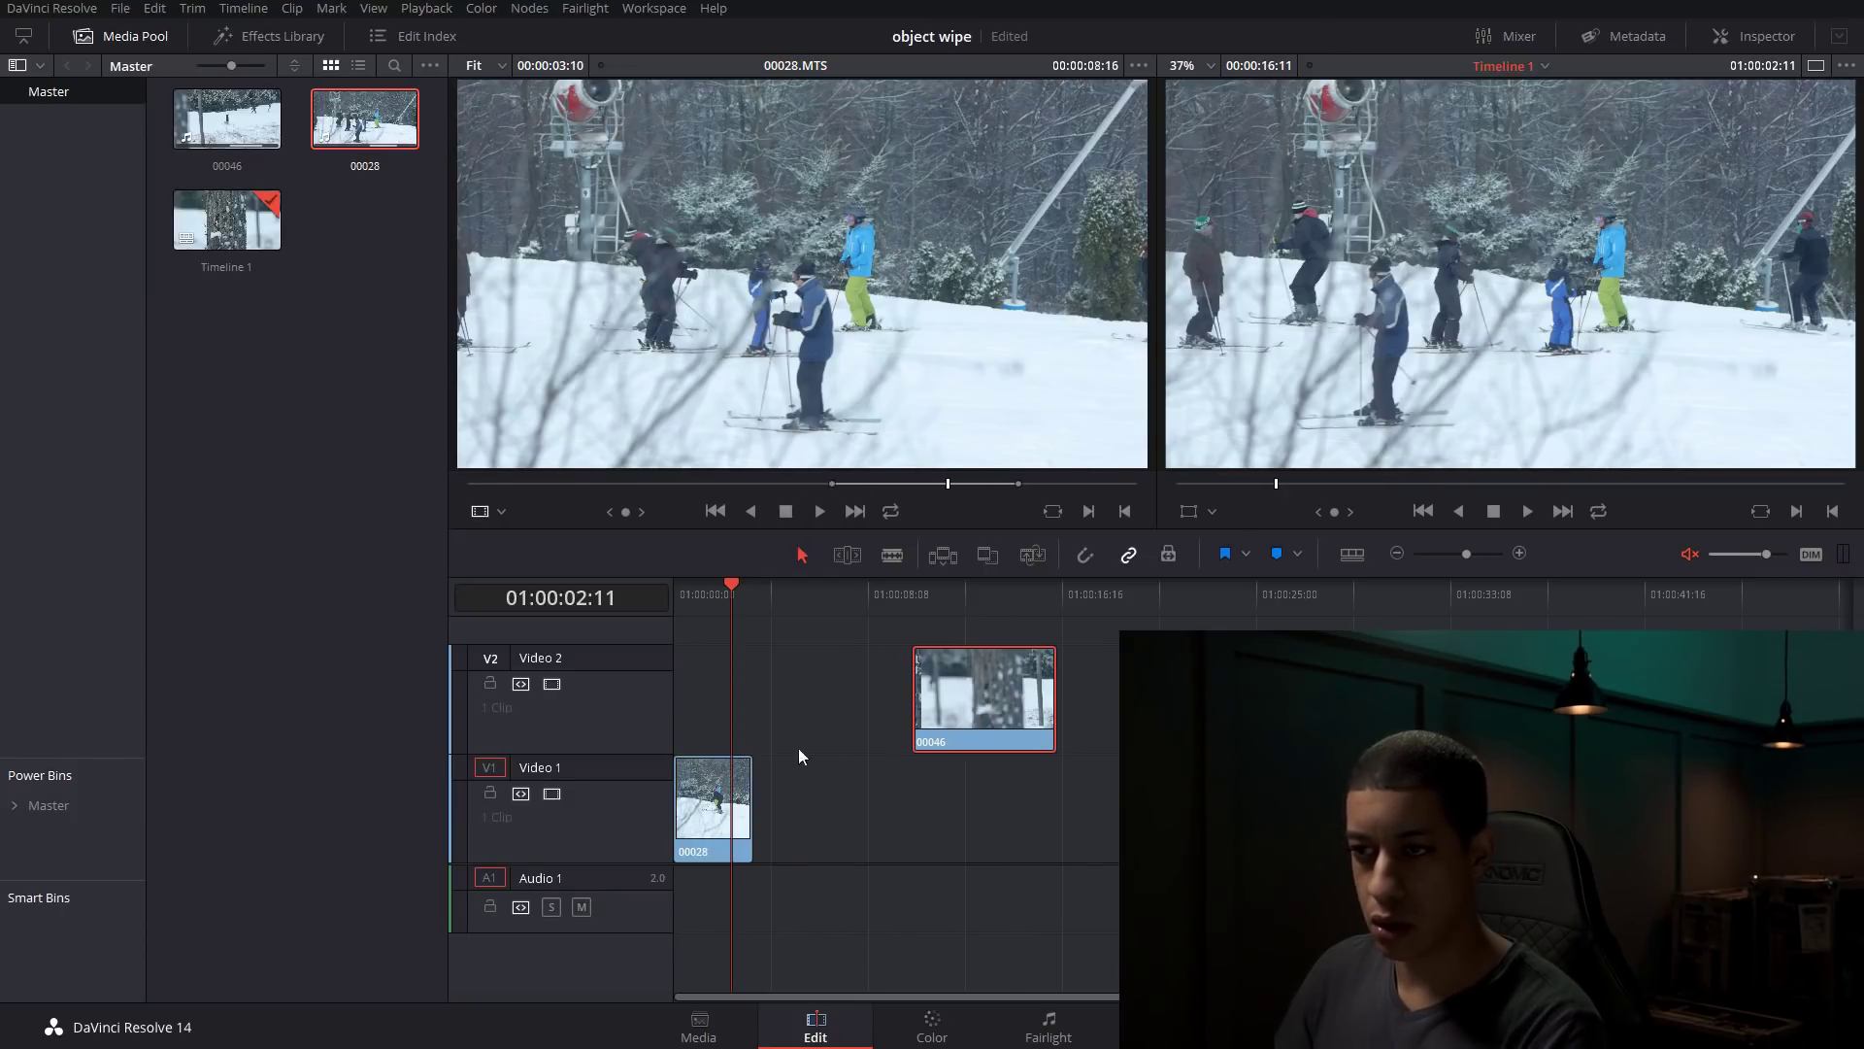
mouse_move(745, 602)
left_mouse_down()
mouse_move(709, 609)
mouse_move(767, 611)
mouse_move(710, 608)
left_mouse_up()
left_click_drag(973, 670, 789, 655)
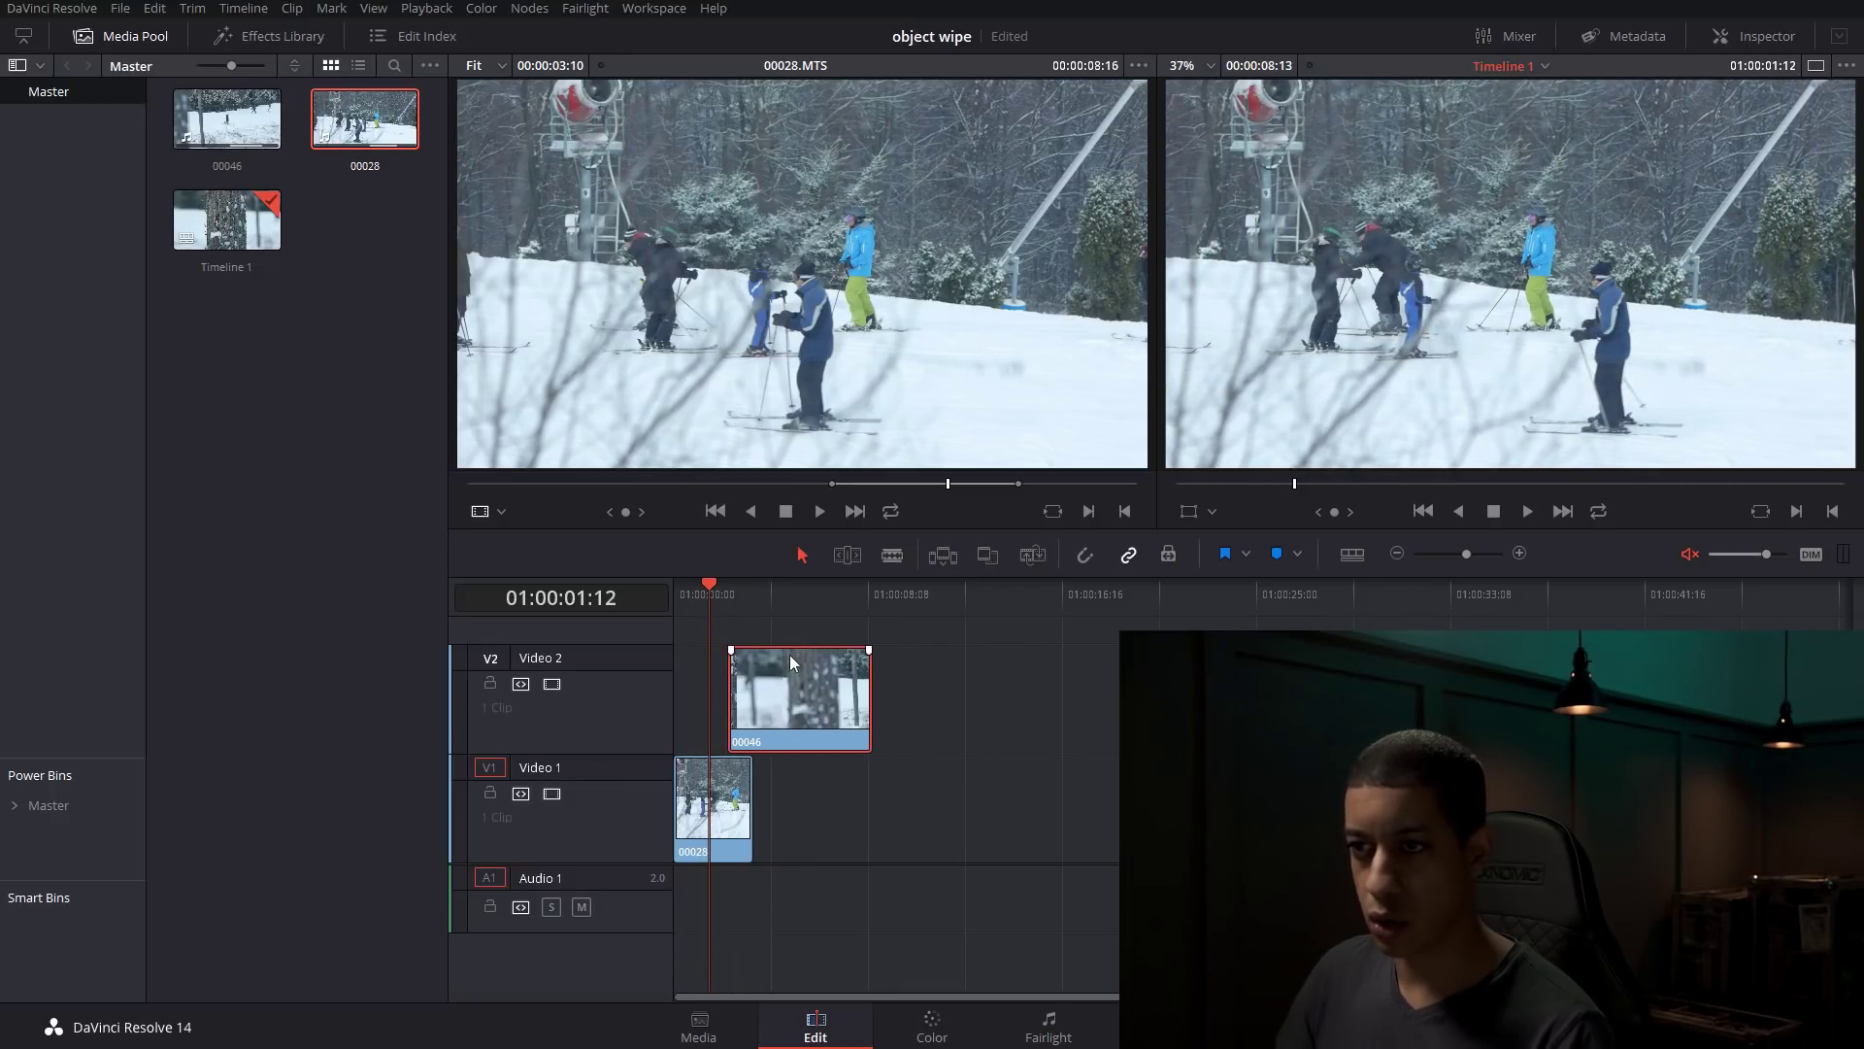
left_click(748, 584)
left_click_drag(748, 580, 709, 594)
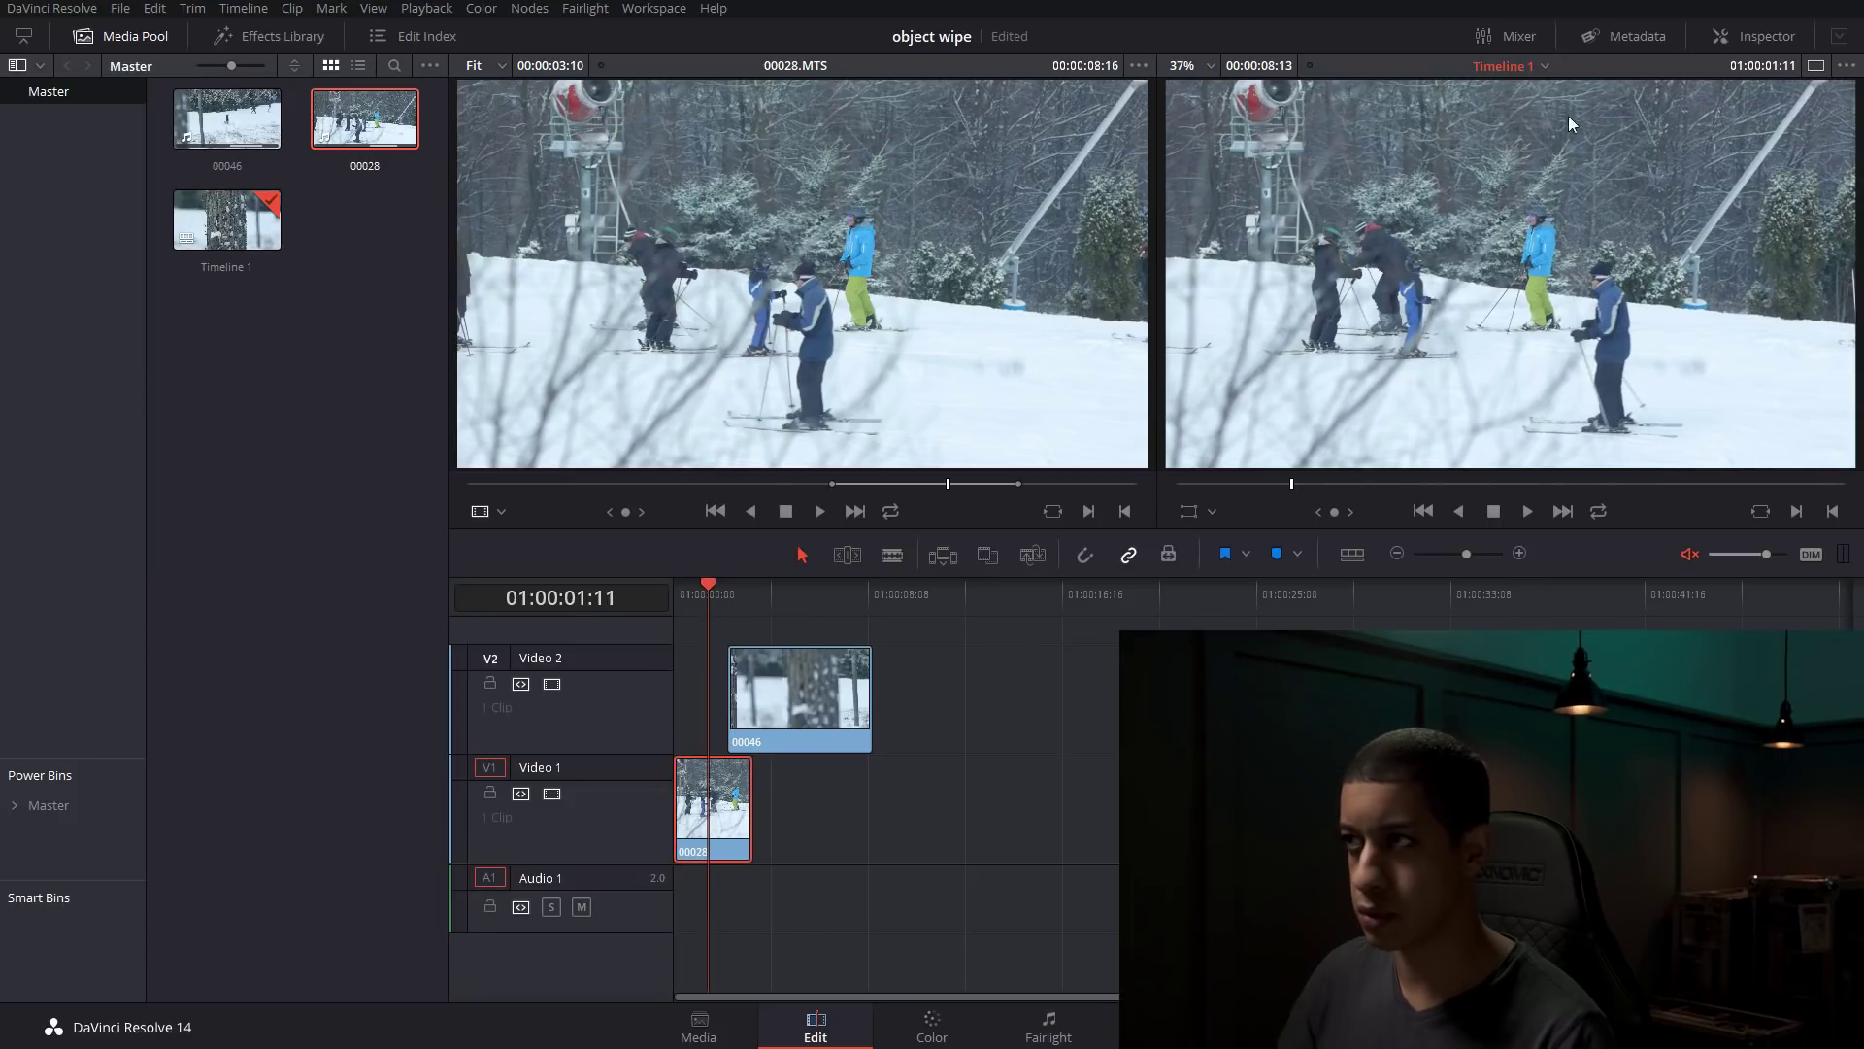
- Flip skiing clip 00028 horizontally in the Inspector
left_click(1758, 39)
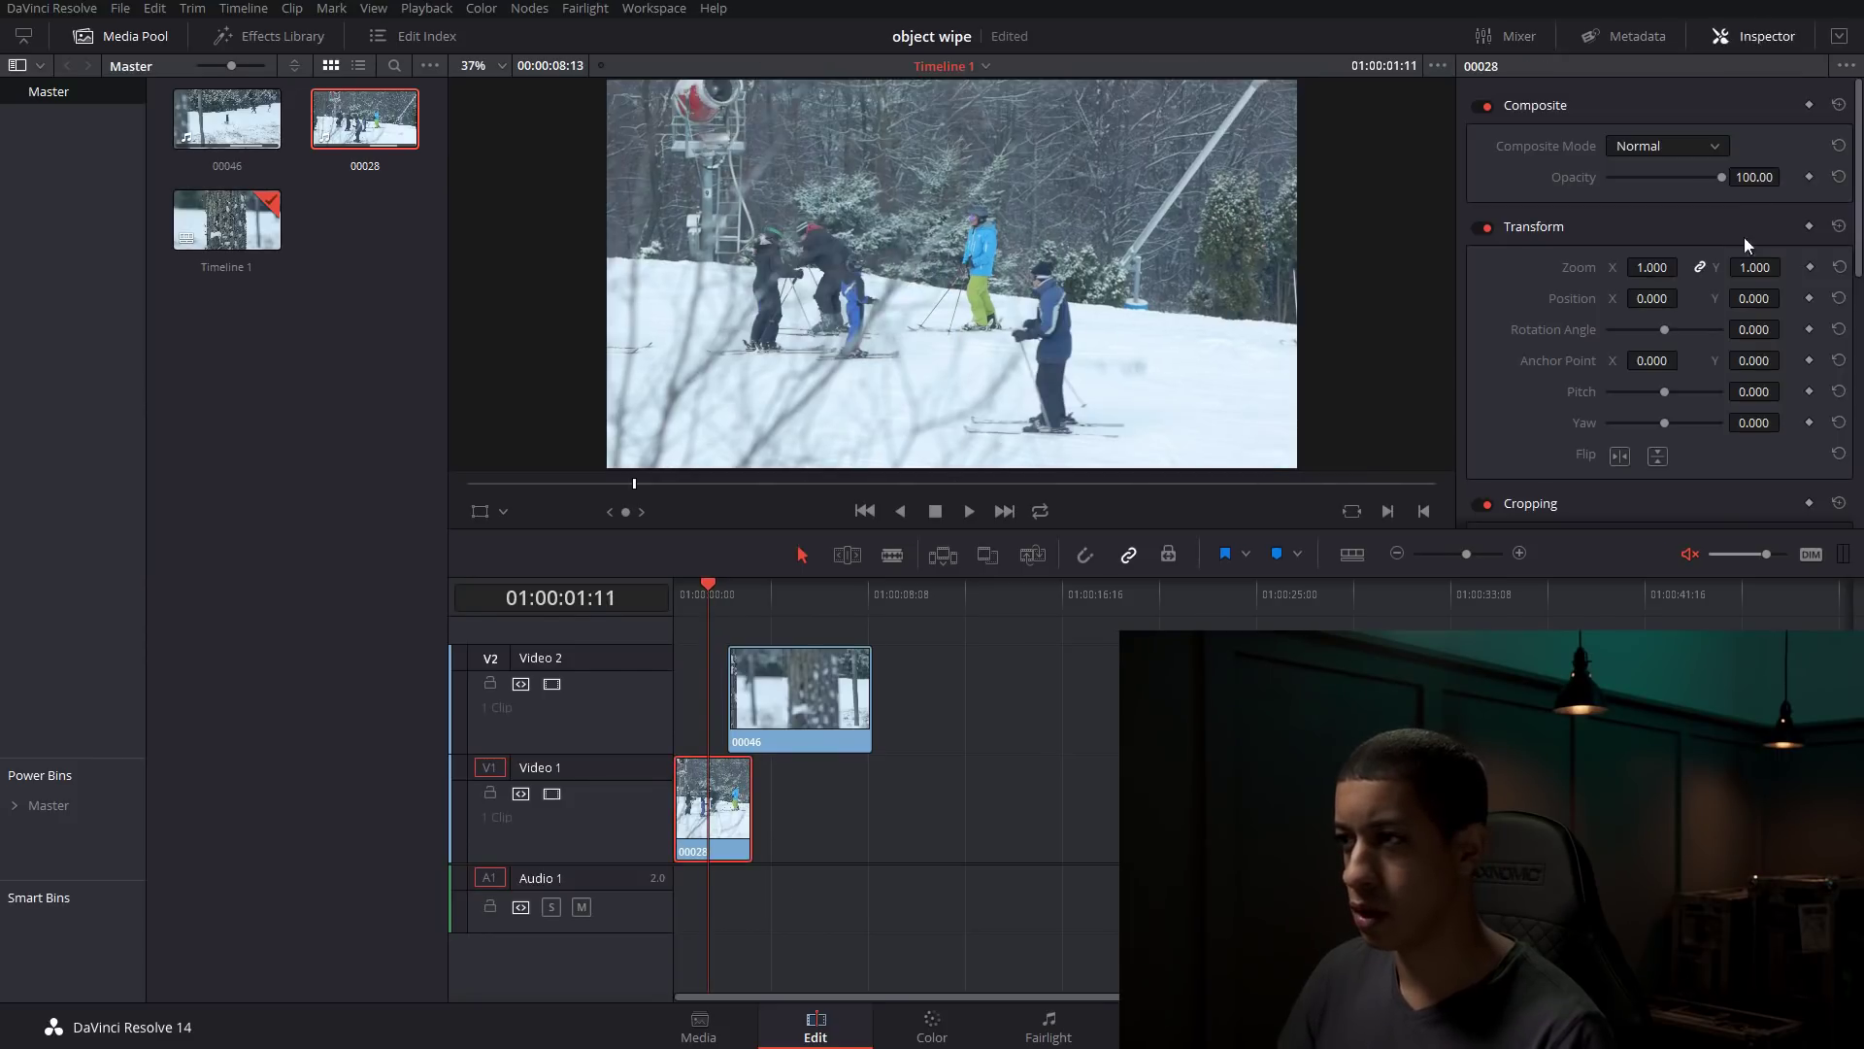
left_click(1618, 457)
mouse_move(707, 609)
left_mouse_down()
mouse_move(738, 584)
mouse_move(716, 582)
mouse_move(806, 597)
mouse_move(686, 594)
left_mouse_up()
- Trim the start of tree clip 00046 and slide it earlier to overlap the skiing clip's end
left_click_drag(788, 730, 782, 730)
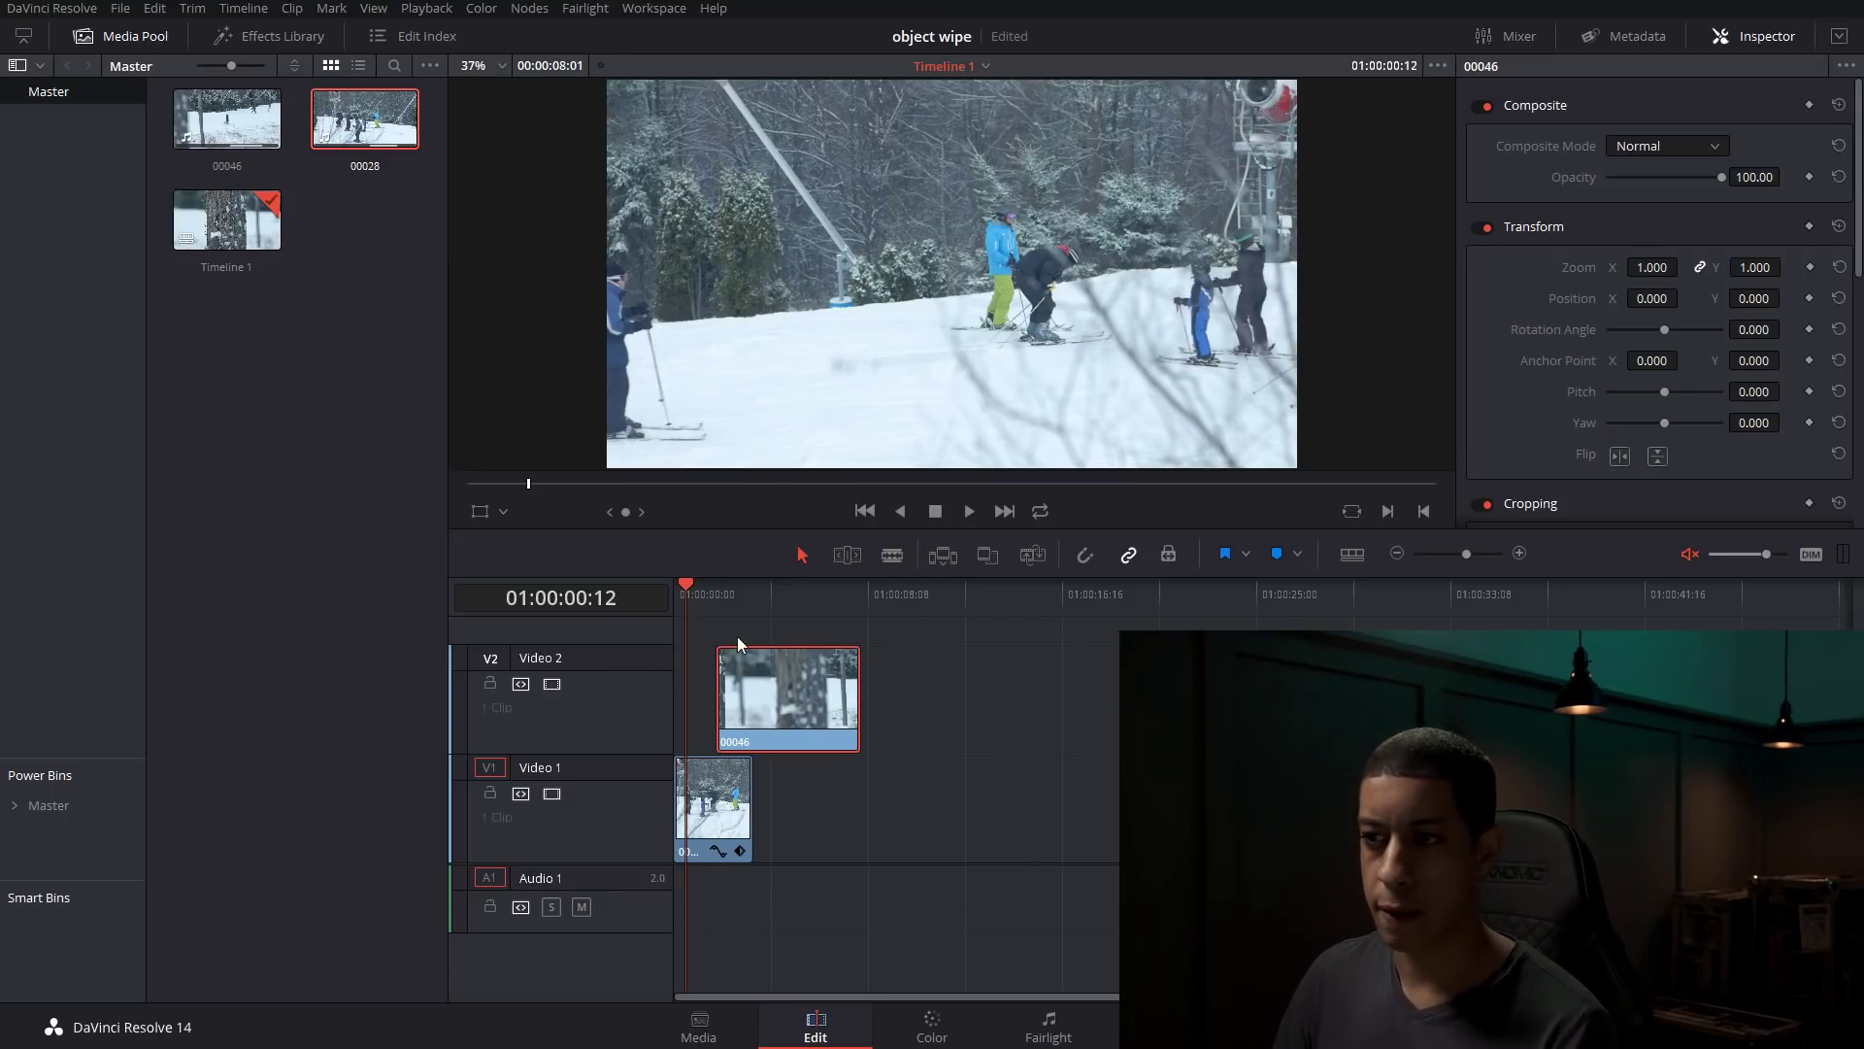
mouse_move(716, 596)
left_mouse_down()
mouse_move(754, 597)
mouse_move(713, 596)
left_mouse_up()
left_click_drag(829, 706, 837, 707)
mouse_move(771, 608)
left_mouse_down()
mouse_move(802, 604)
mouse_move(753, 594)
mouse_move(790, 596)
left_mouse_up()
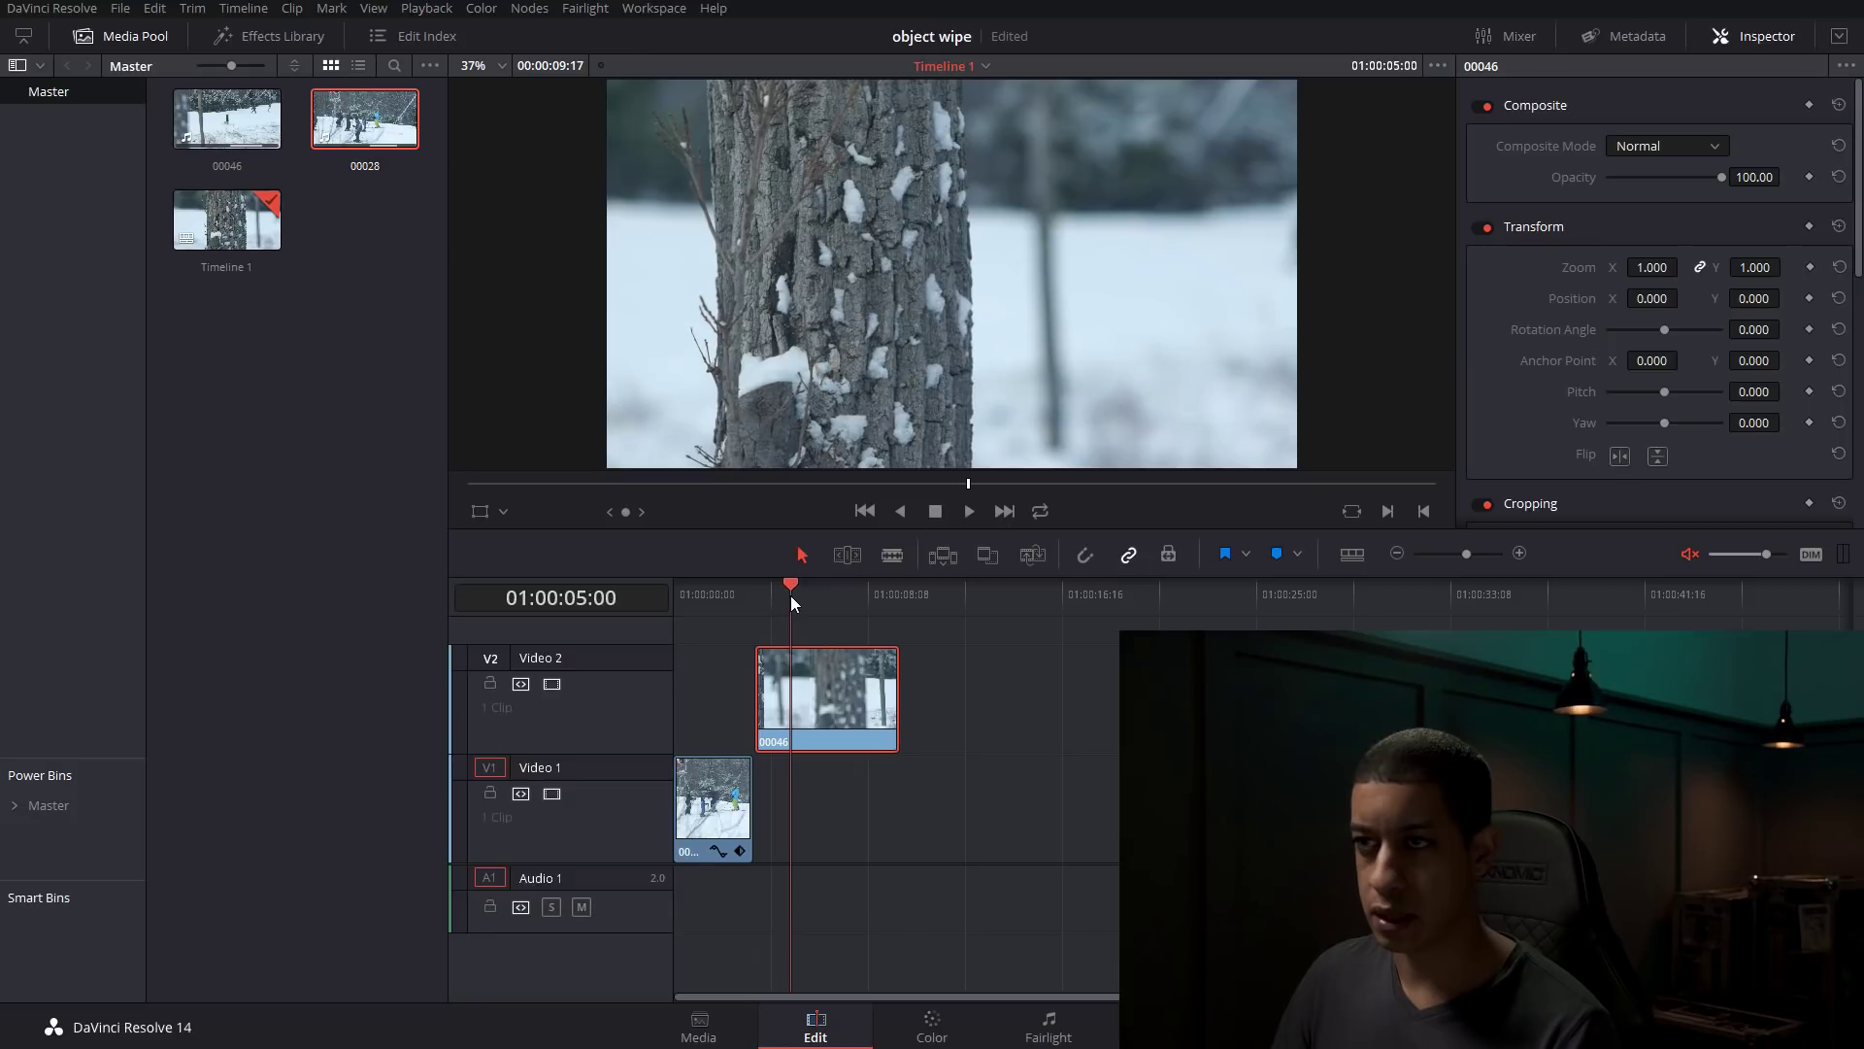
left_click(758, 691)
left_click_drag(748, 690, 784, 692)
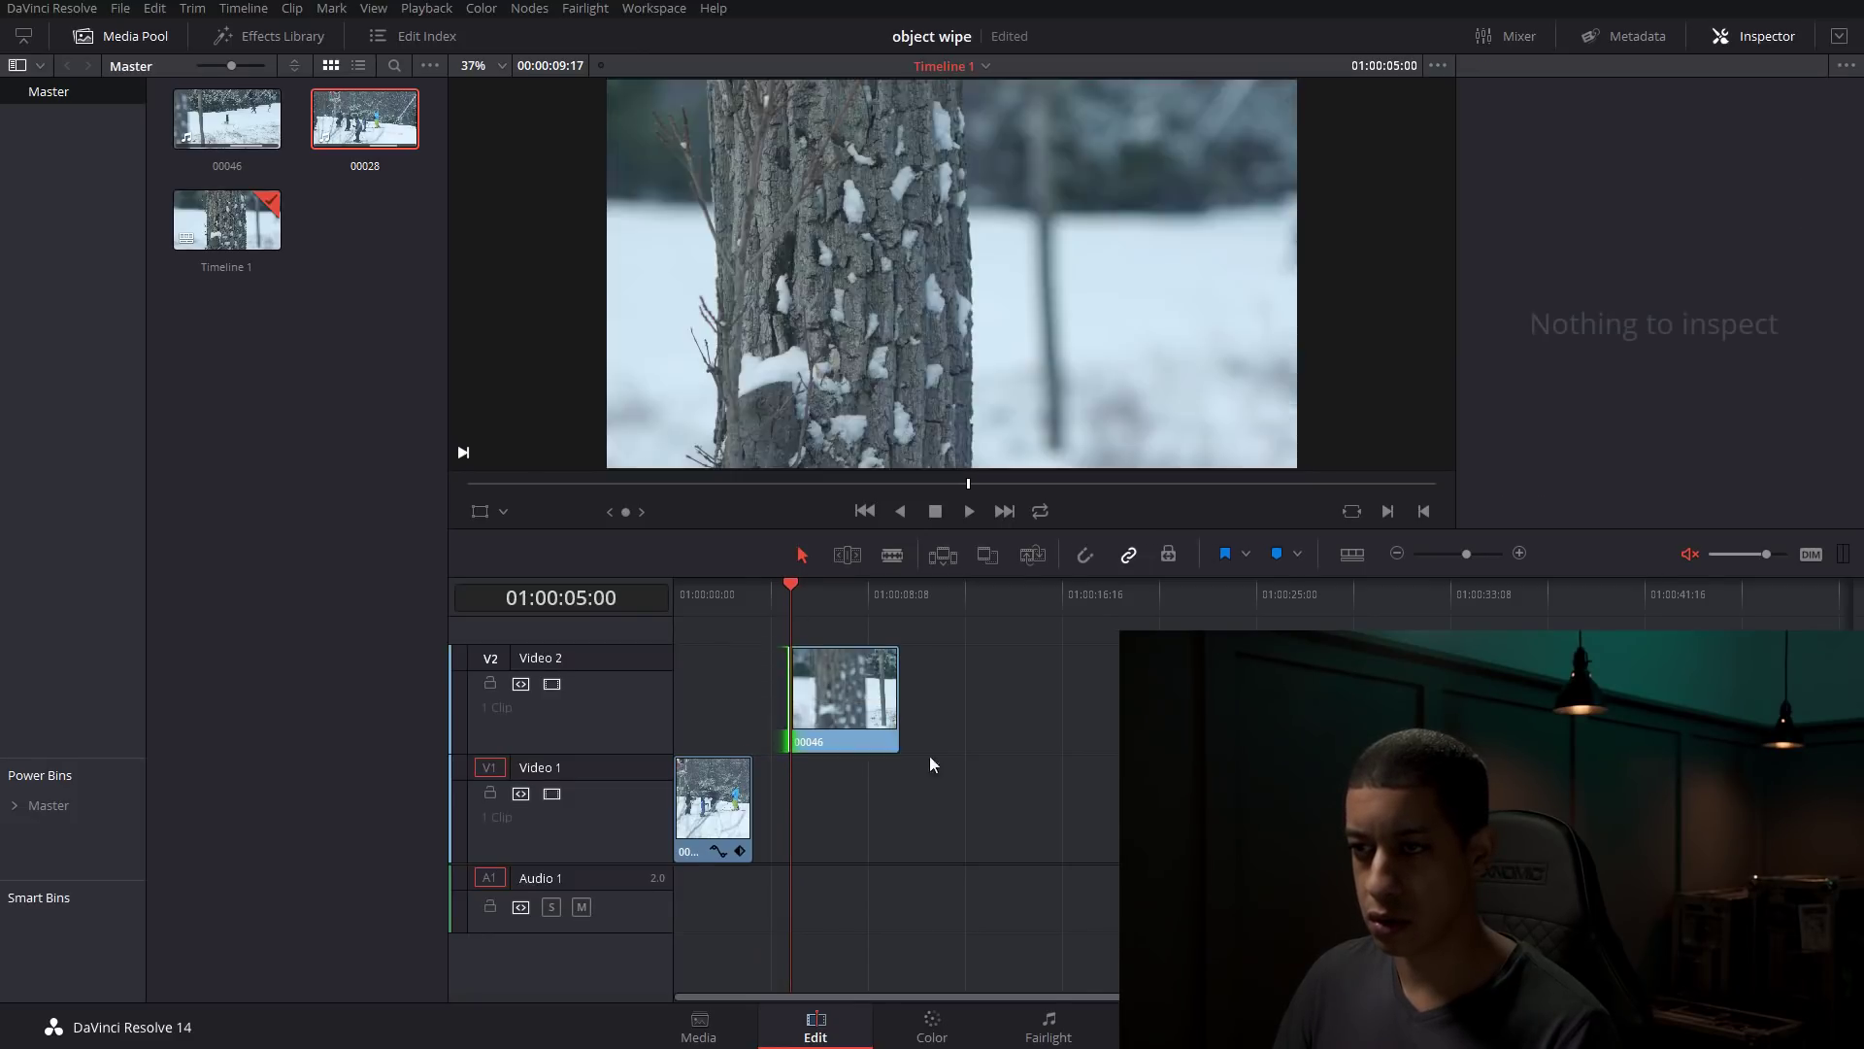
left_click_drag(788, 619, 719, 622)
left_click_drag(840, 692, 762, 680)
left_click_drag(732, 593, 706, 594)
key("space")
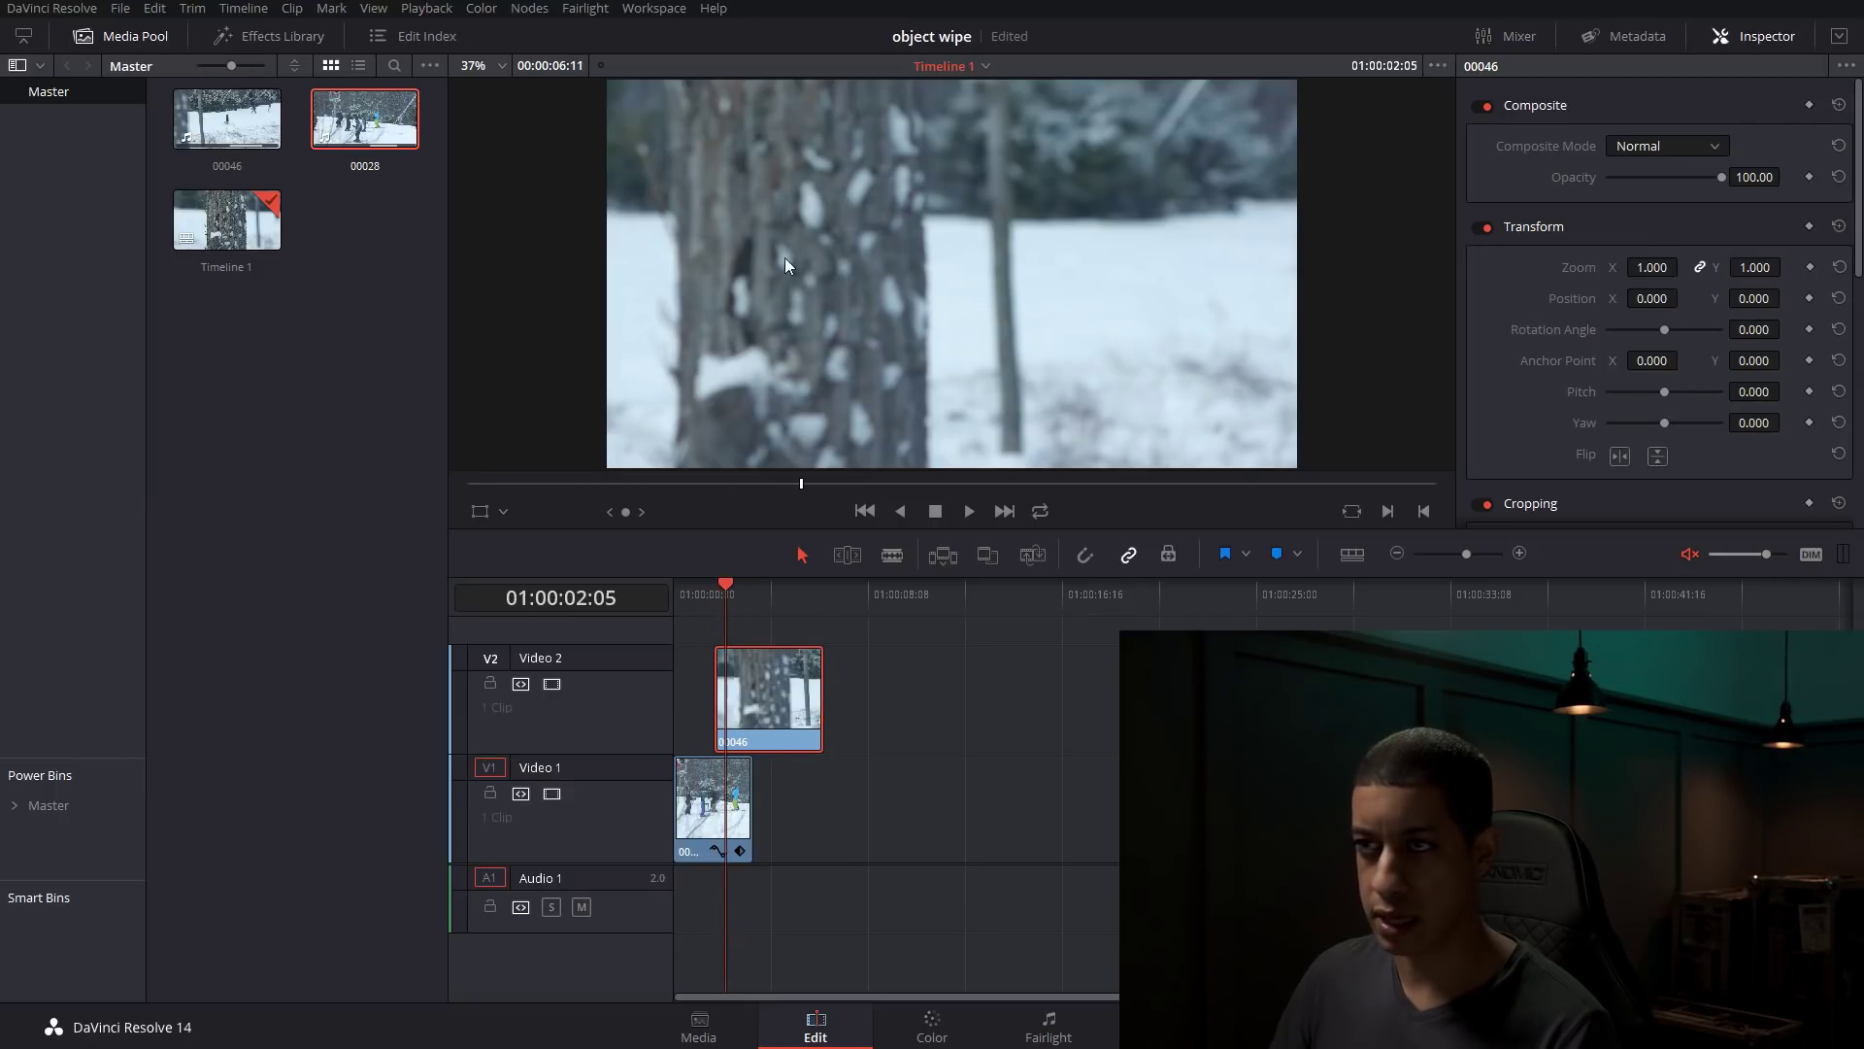
left_click_drag(726, 600, 718, 600)
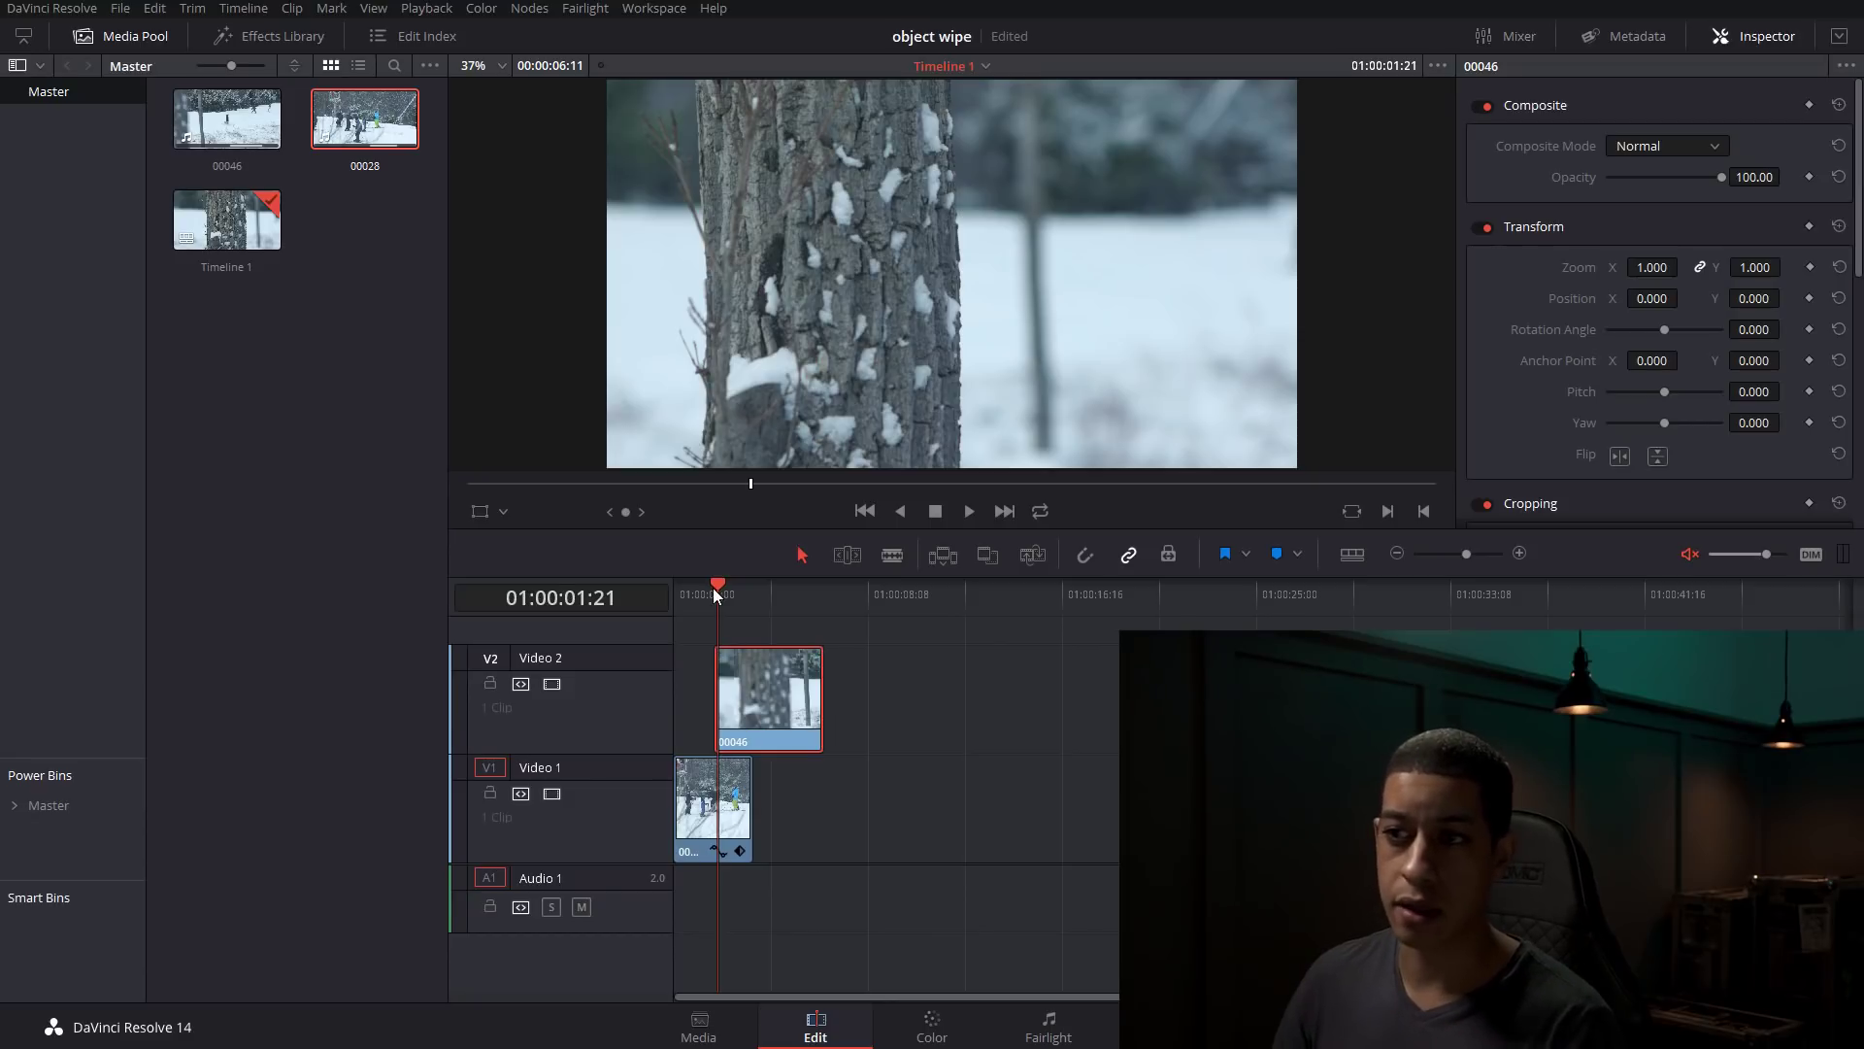
- Zoom the tree clip to 1.480 in the Inspector
mouse_move(721, 592)
left_mouse_down()
mouse_move(699, 591)
mouse_move(716, 591)
left_mouse_up()
left_click_drag(767, 699, 770, 699)
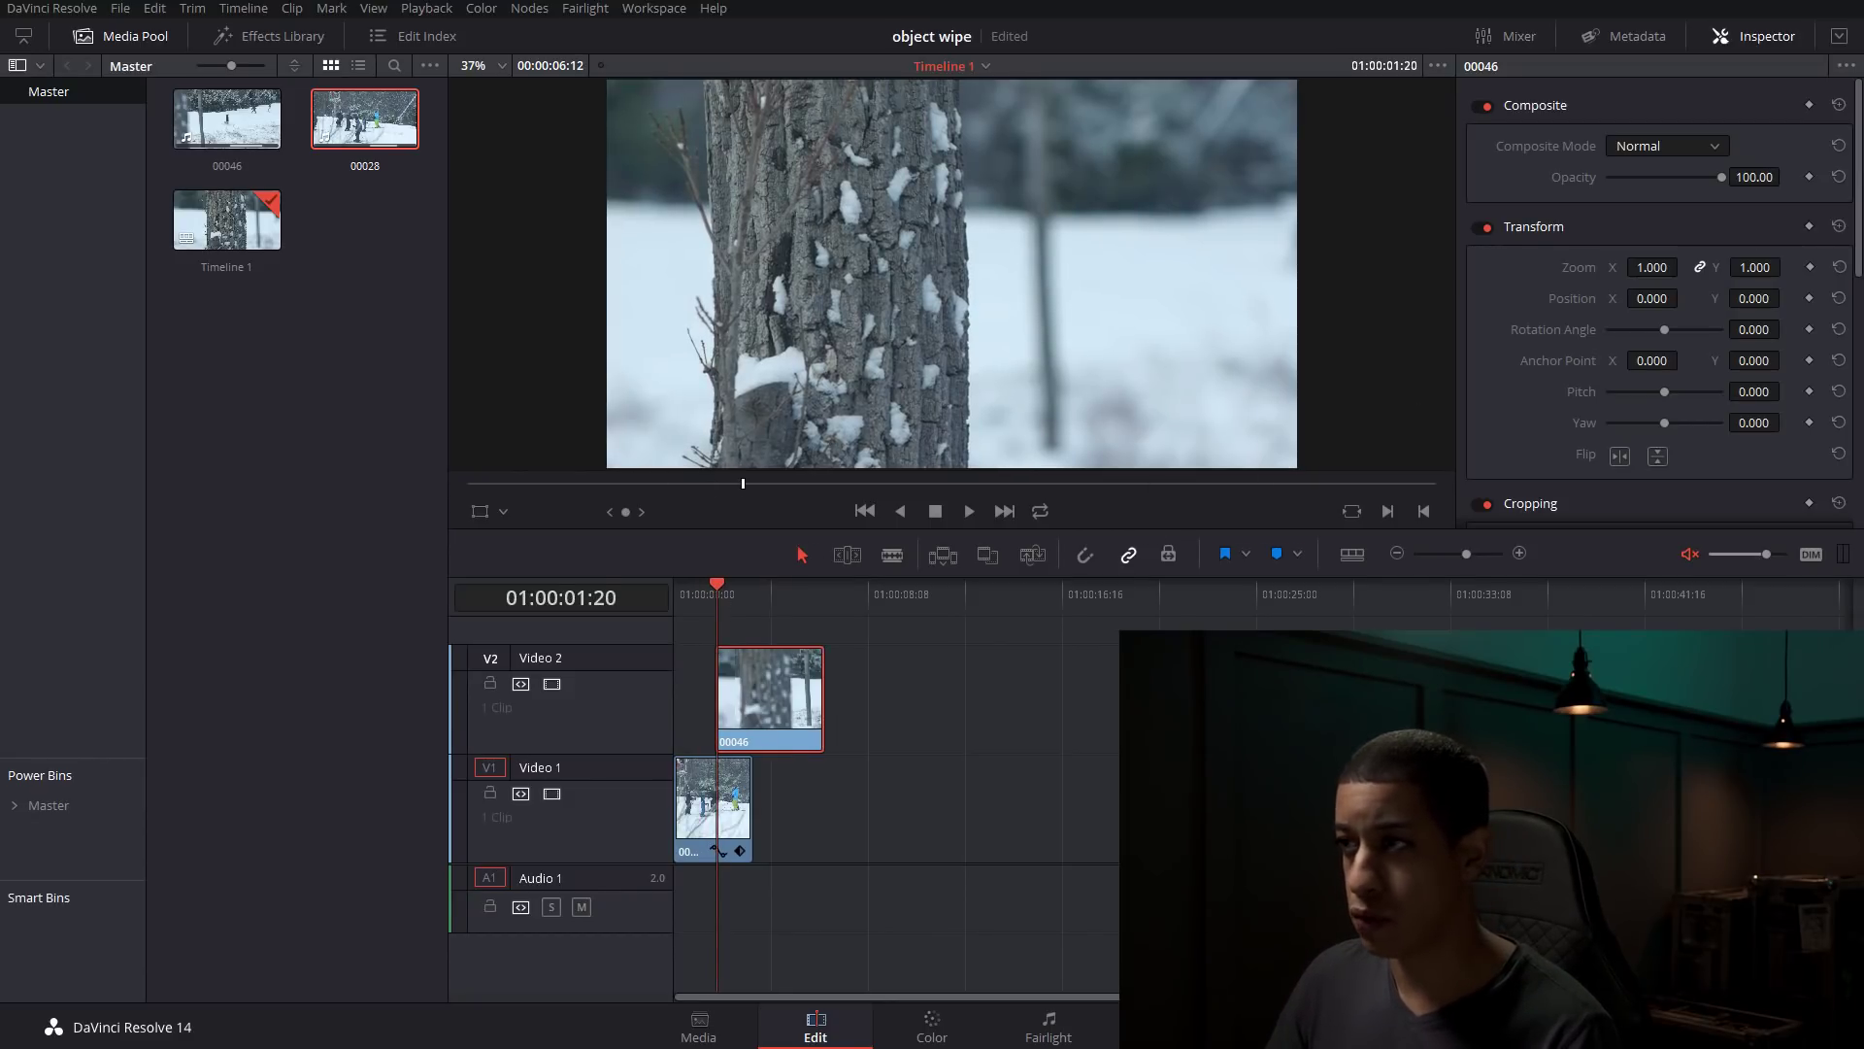
left_click_drag(1660, 273, 1629, 271)
mouse_move(717, 590)
left_mouse_down()
mouse_move(755, 588)
mouse_move(717, 588)
left_mouse_up()
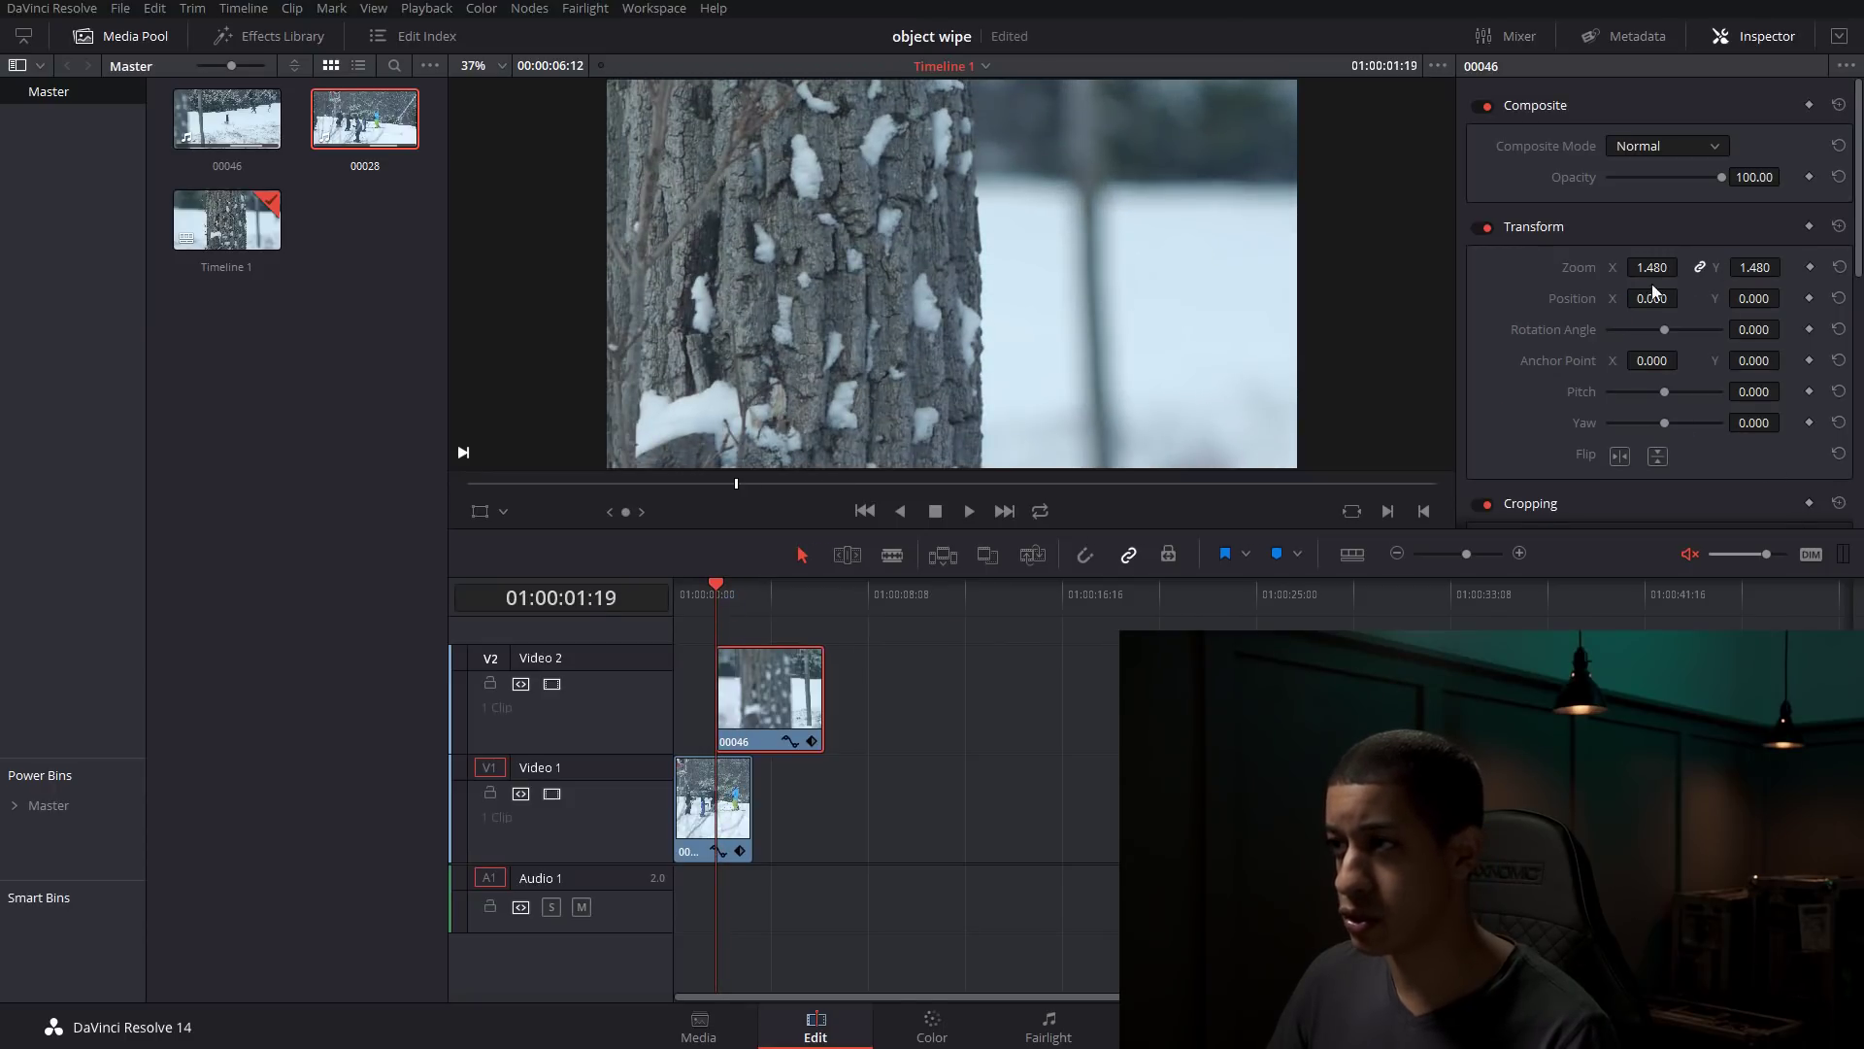
- Keyframe the tree clip's Position X from 1920 at its start to 423 near 01:00:03:08, then play it back
left_click_drag(1685, 297, 1684, 298)
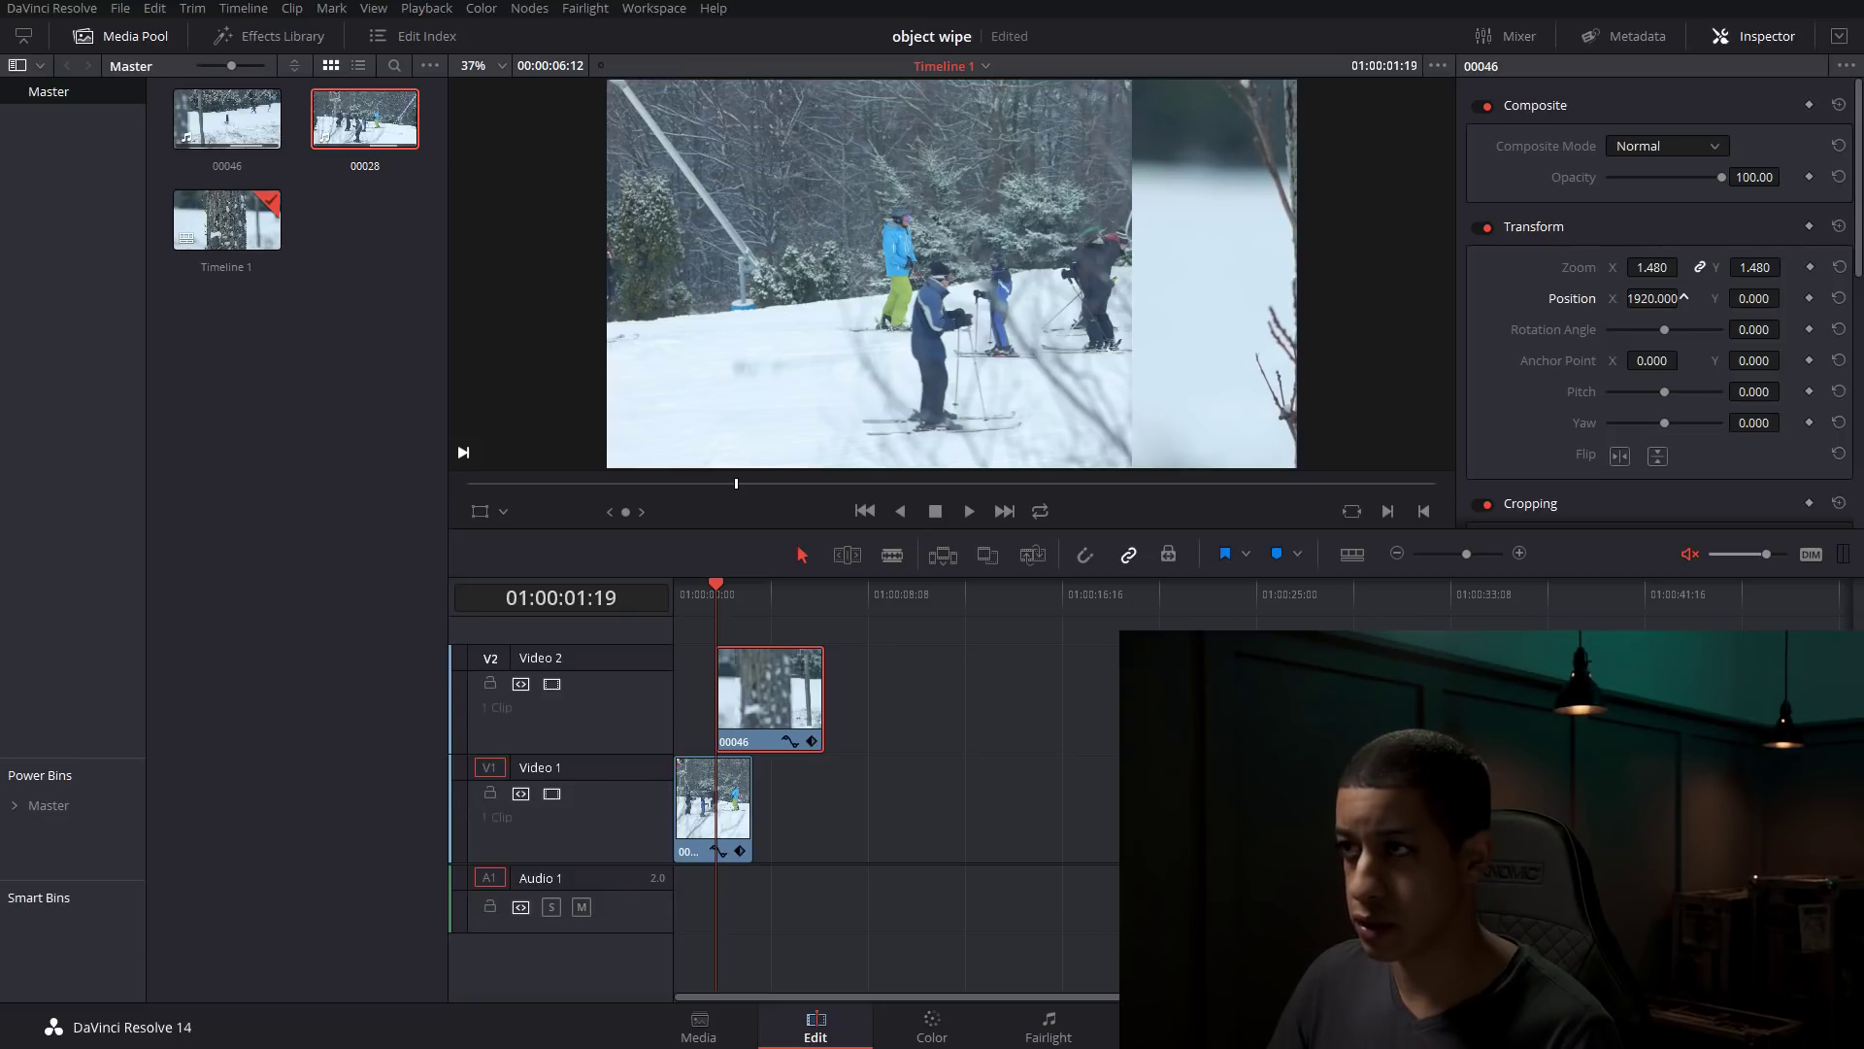
left_click(1810, 299)
left_click_drag(713, 585, 748, 592)
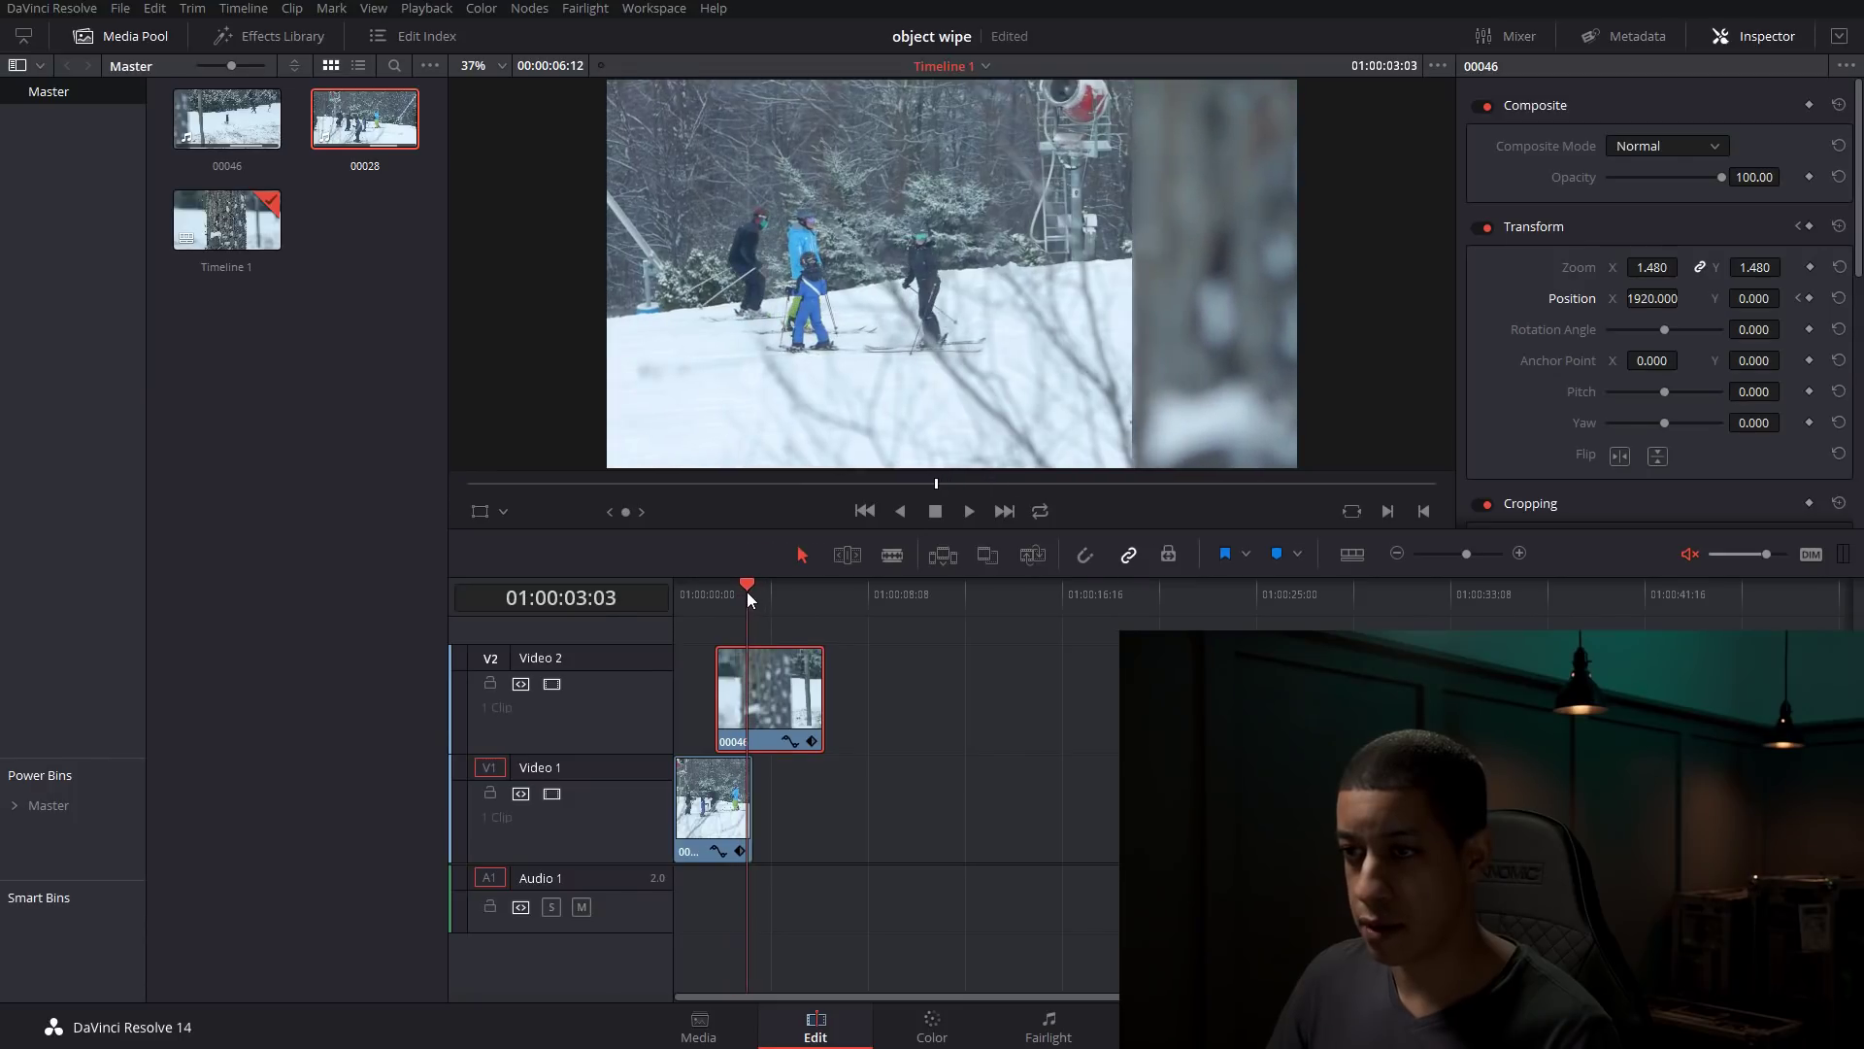
left_click_drag(1653, 298, 1682, 299)
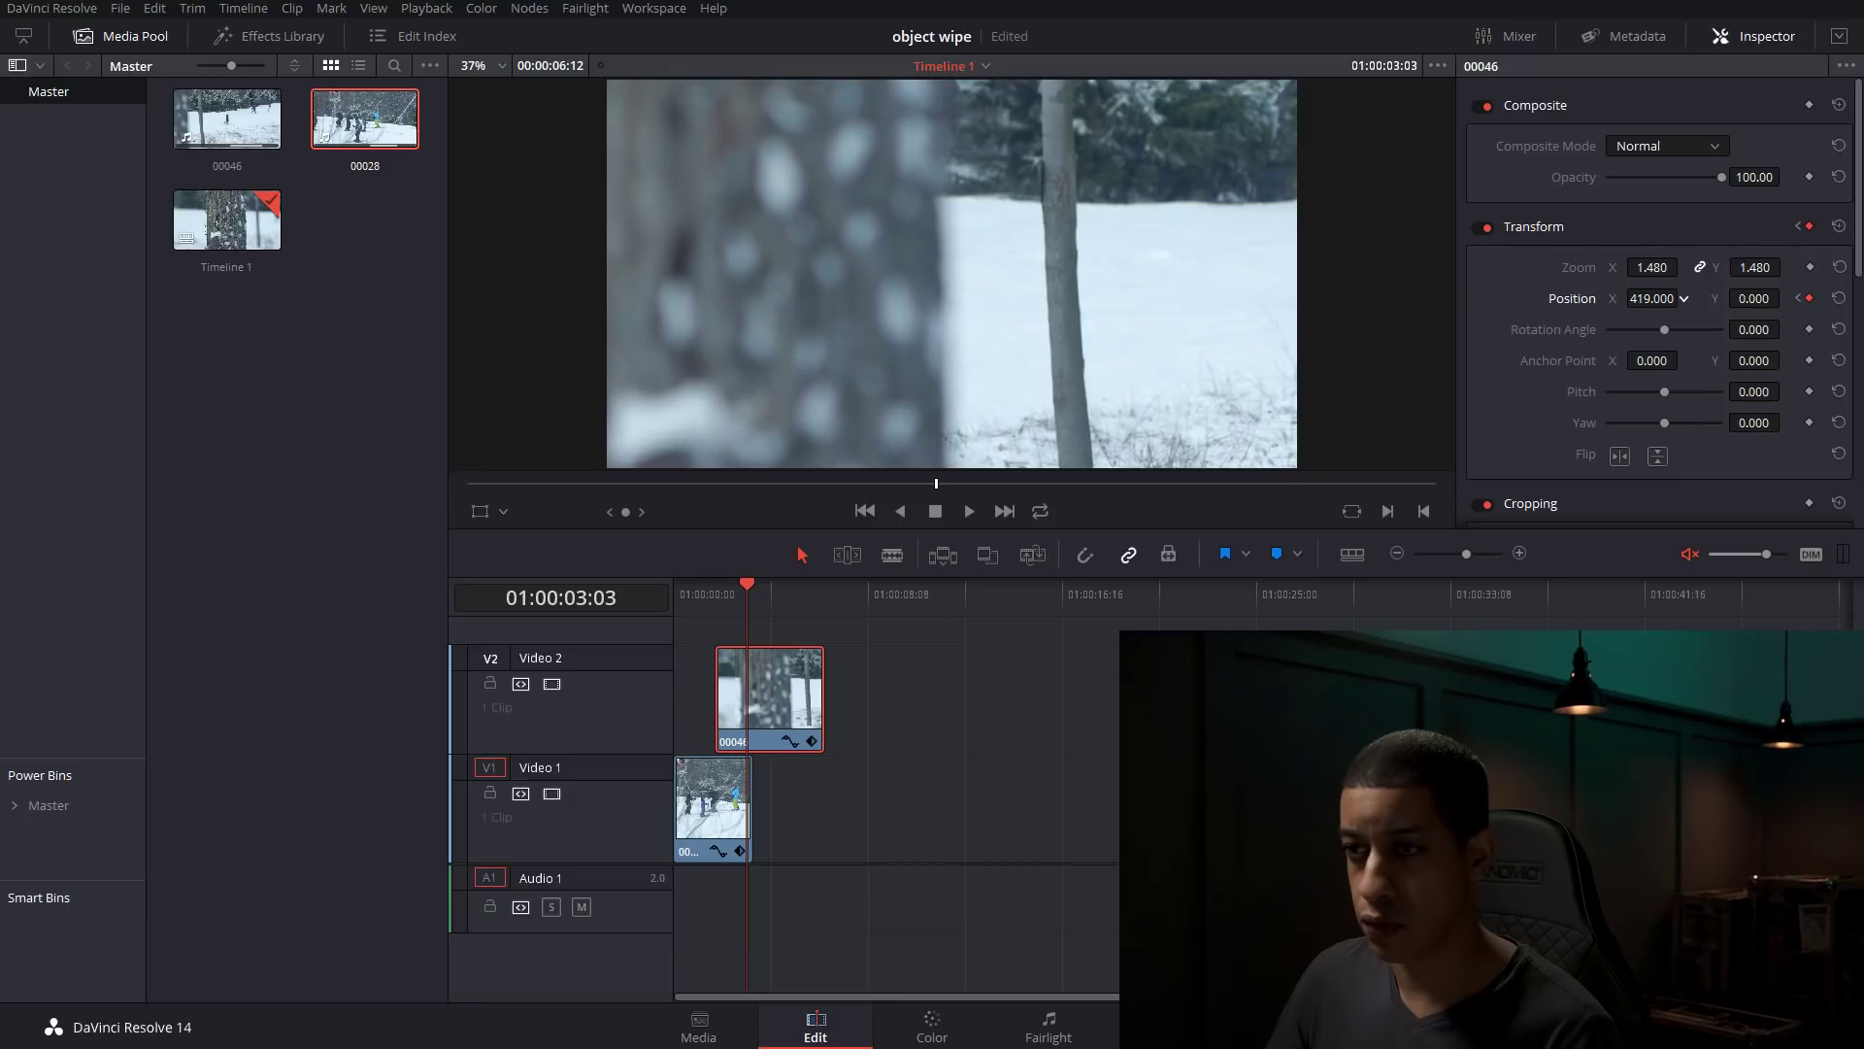
key("Home")
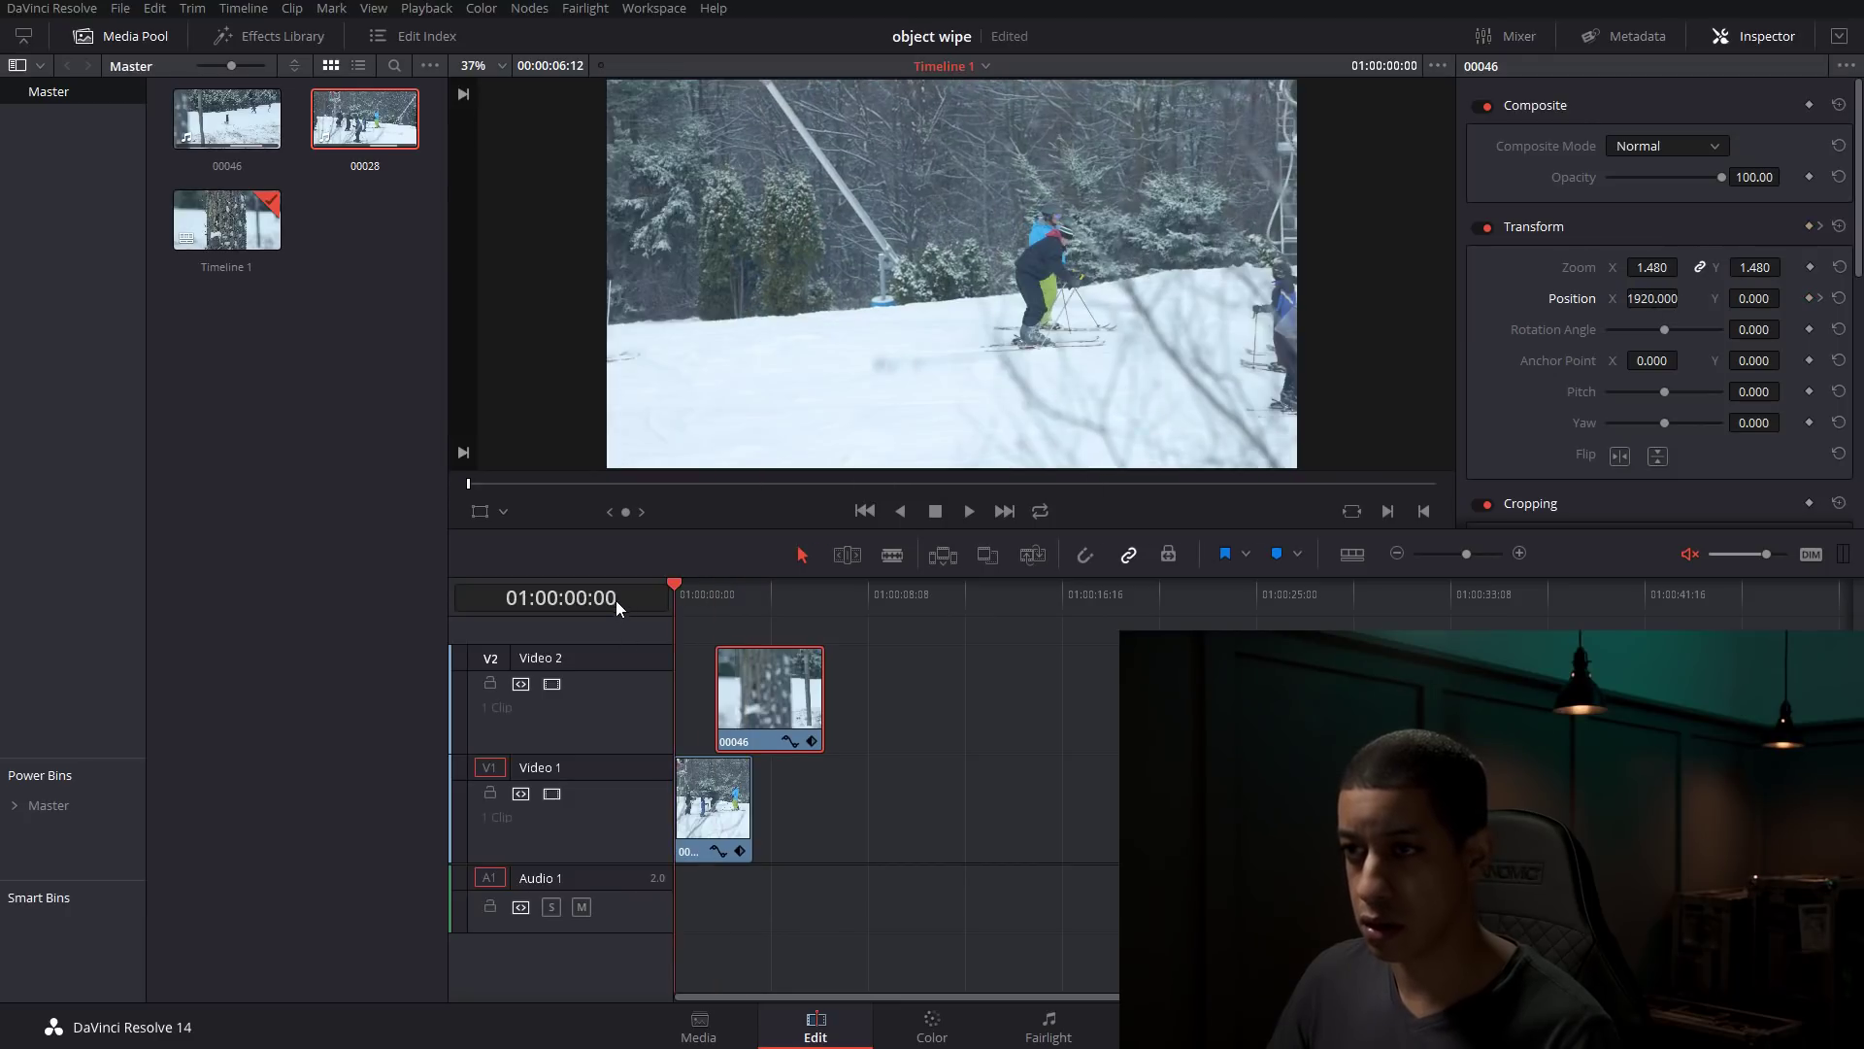
key("space")
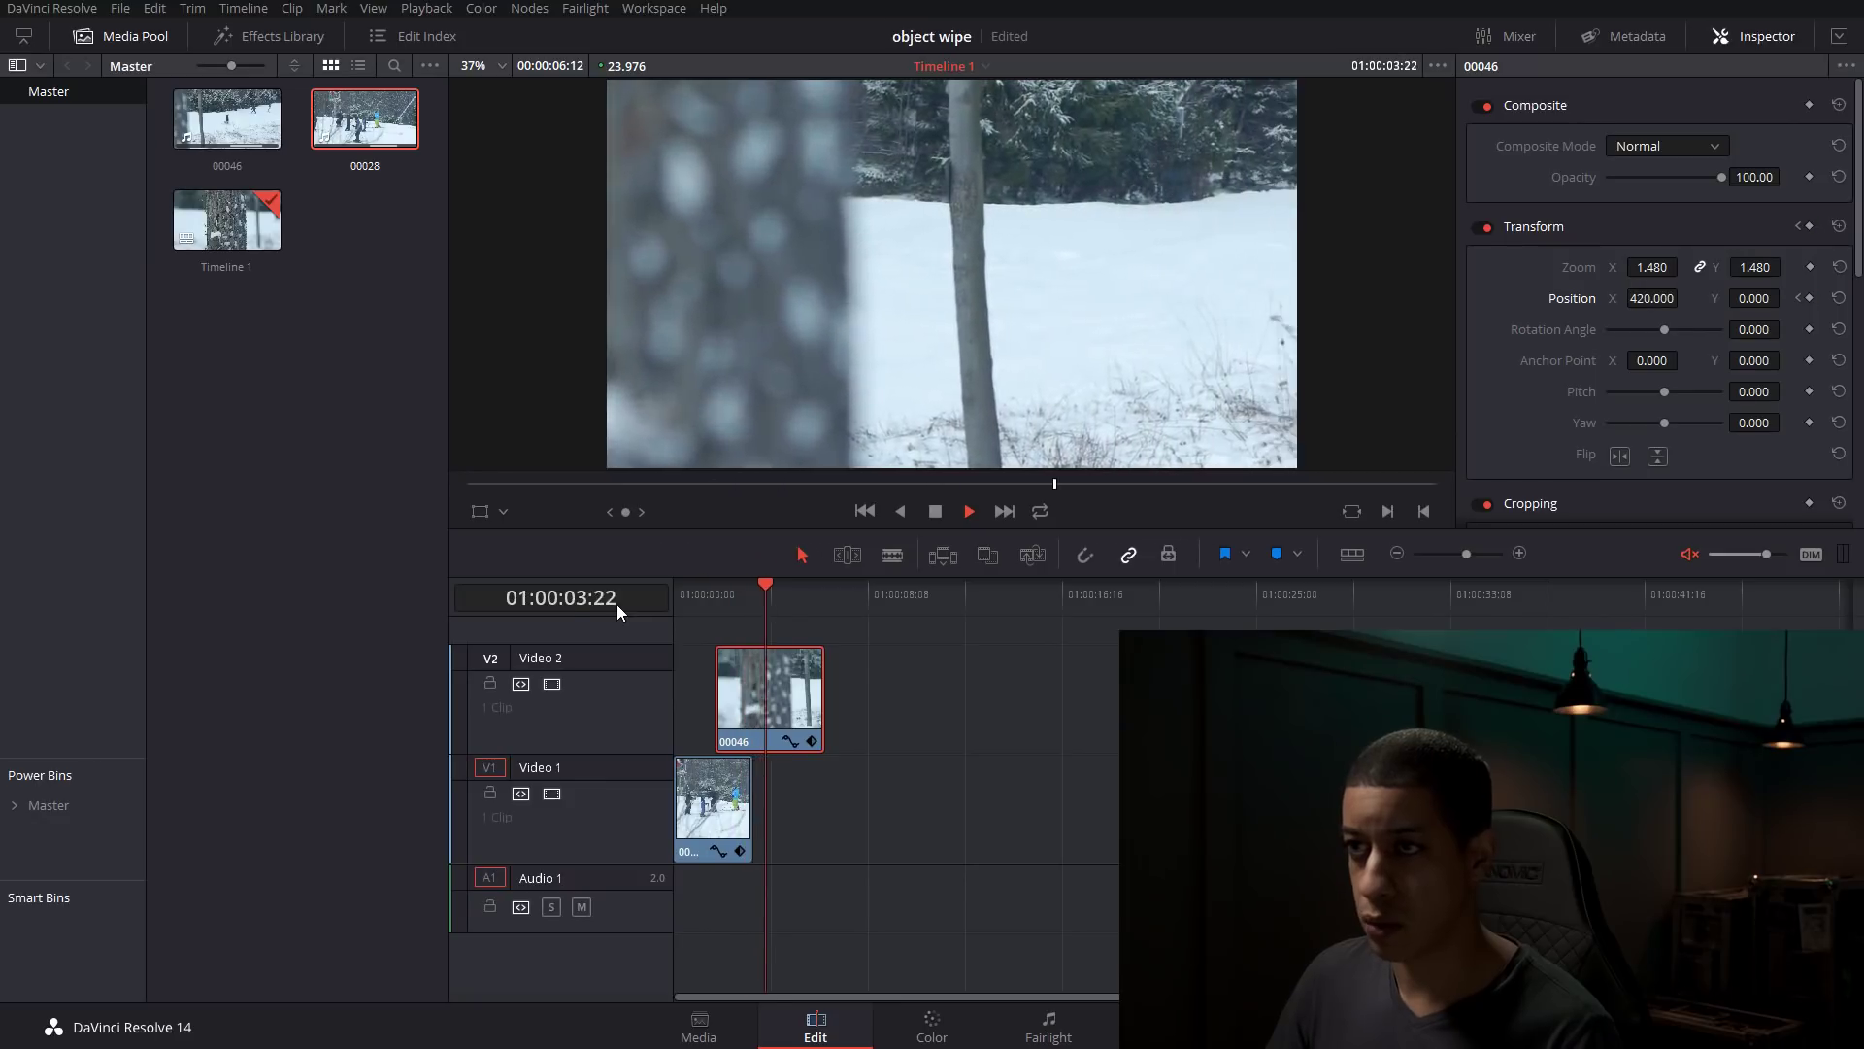
key("space")
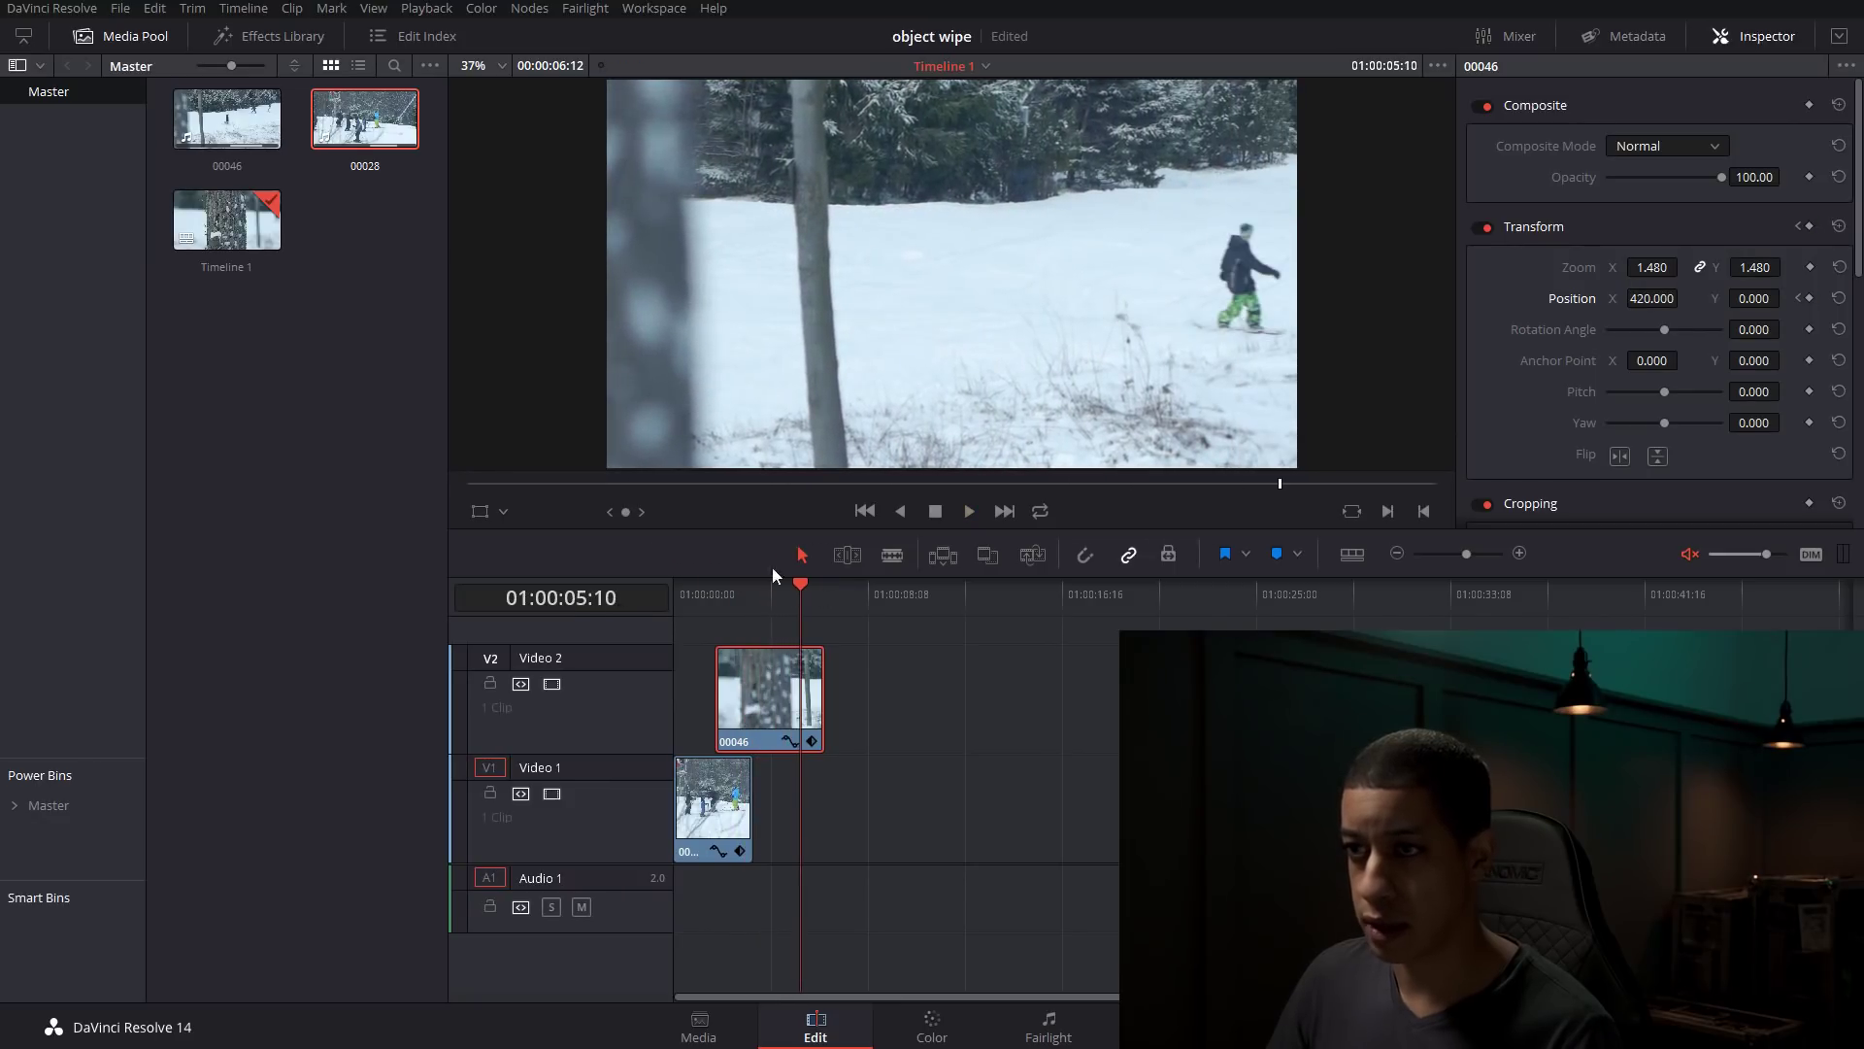
left_click_drag(800, 583, 661, 604)
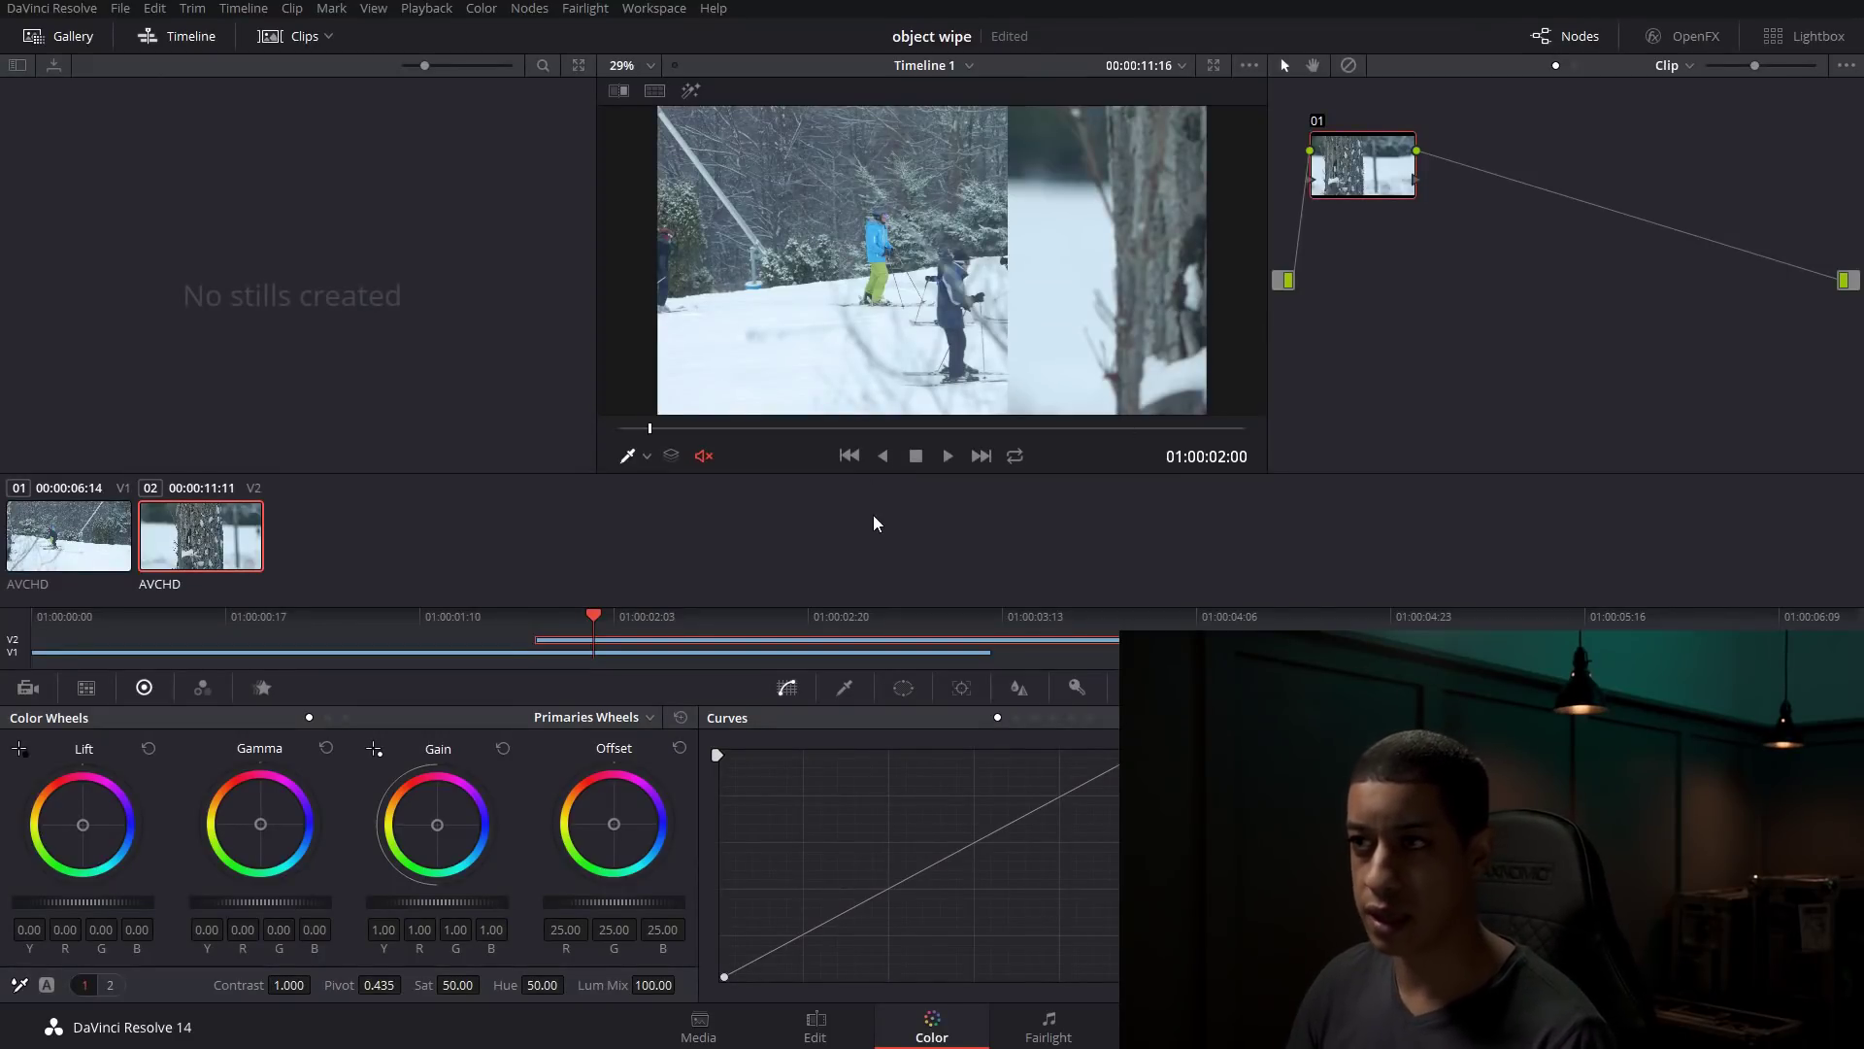
- At 01:00:02:03, add an Alpha Output to the node graph and connect node 01's alpha to it
mouse_move(637, 613)
left_mouse_down()
mouse_move(574, 621)
mouse_move(629, 627)
left_mouse_up()
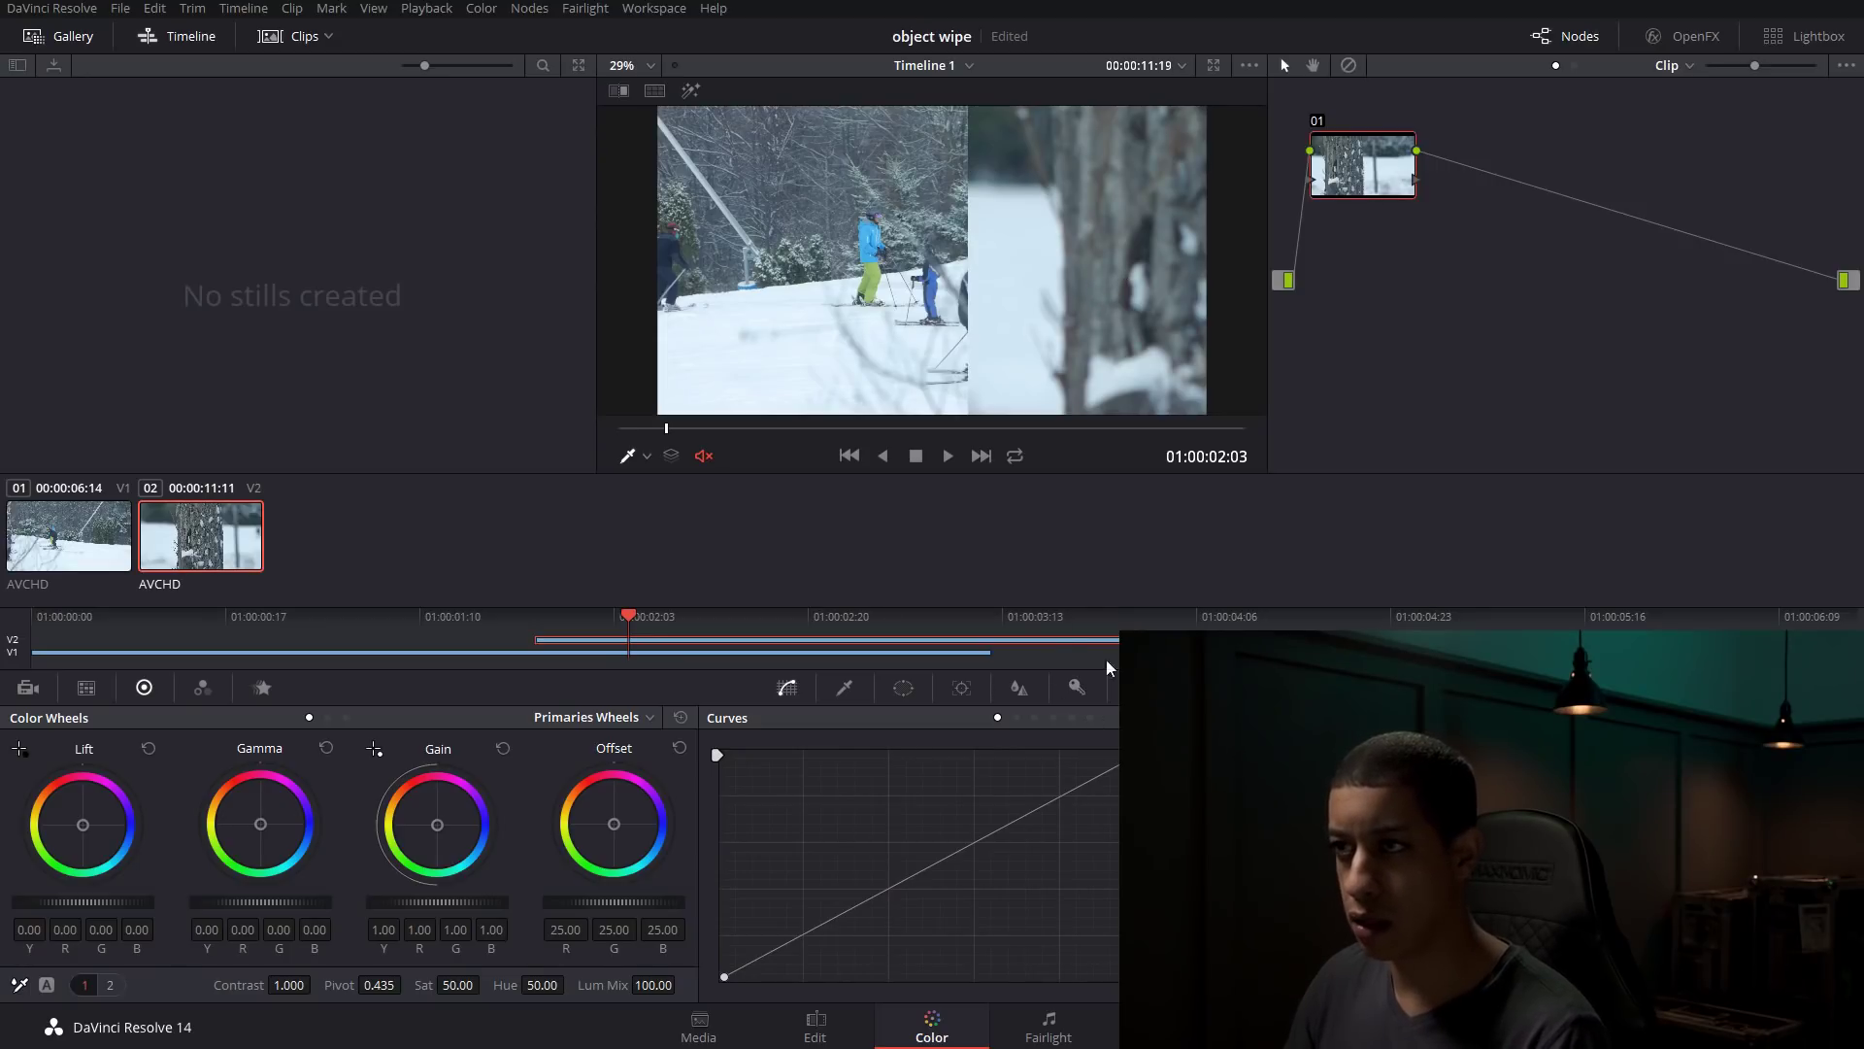
left_click_drag(1363, 167, 1386, 177)
right_click(1534, 345)
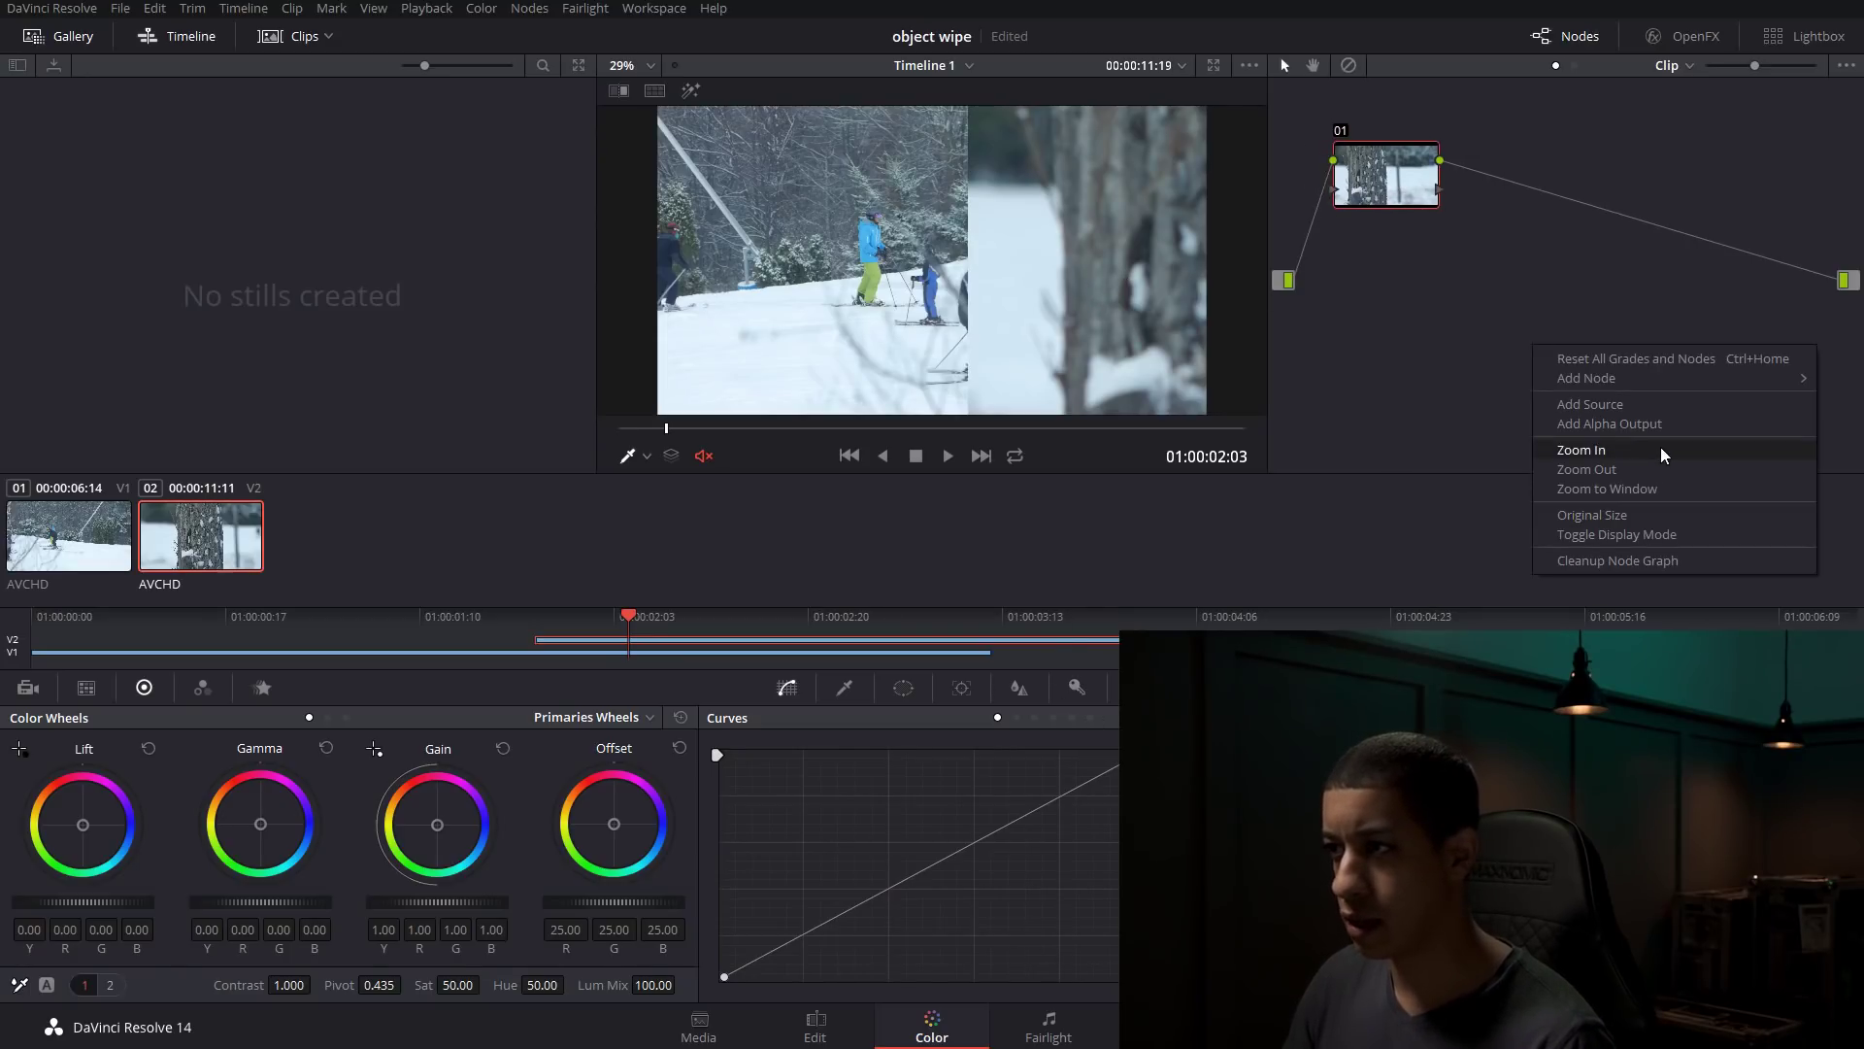
left_click(1671, 423)
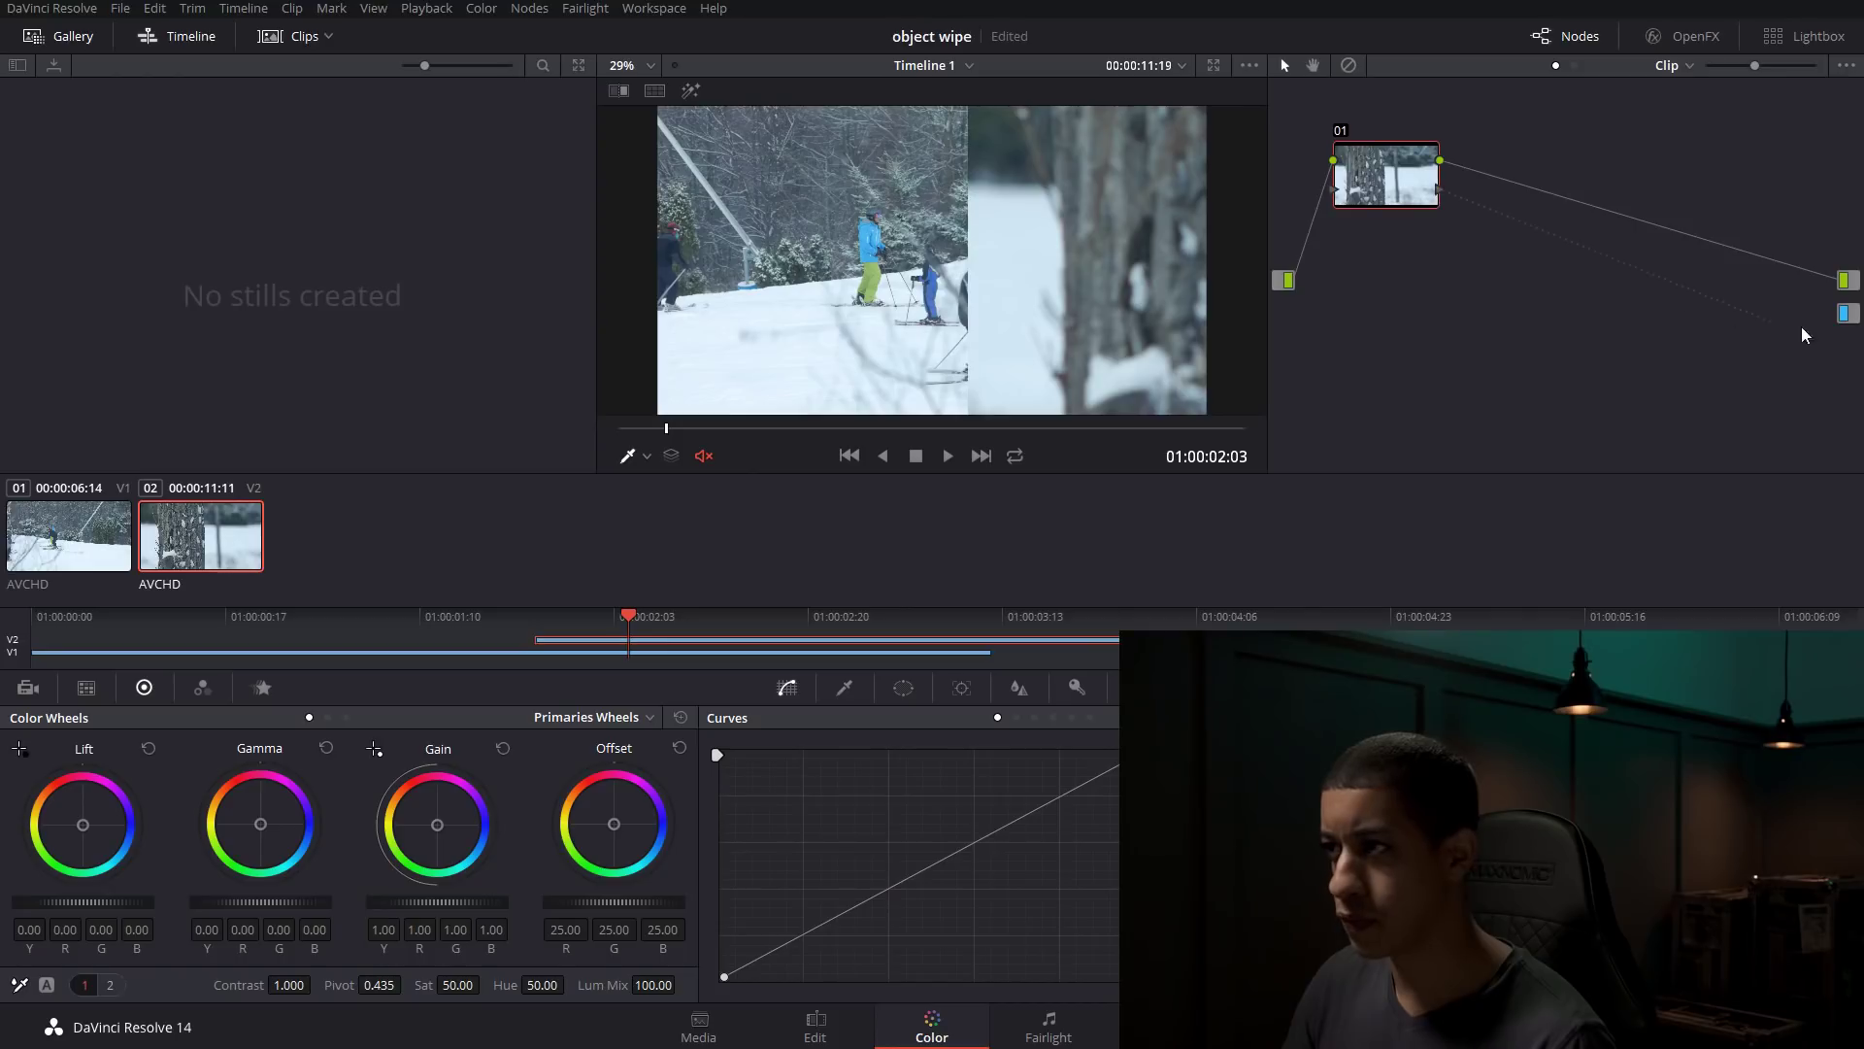
left_click_drag(1386, 177, 1447, 209)
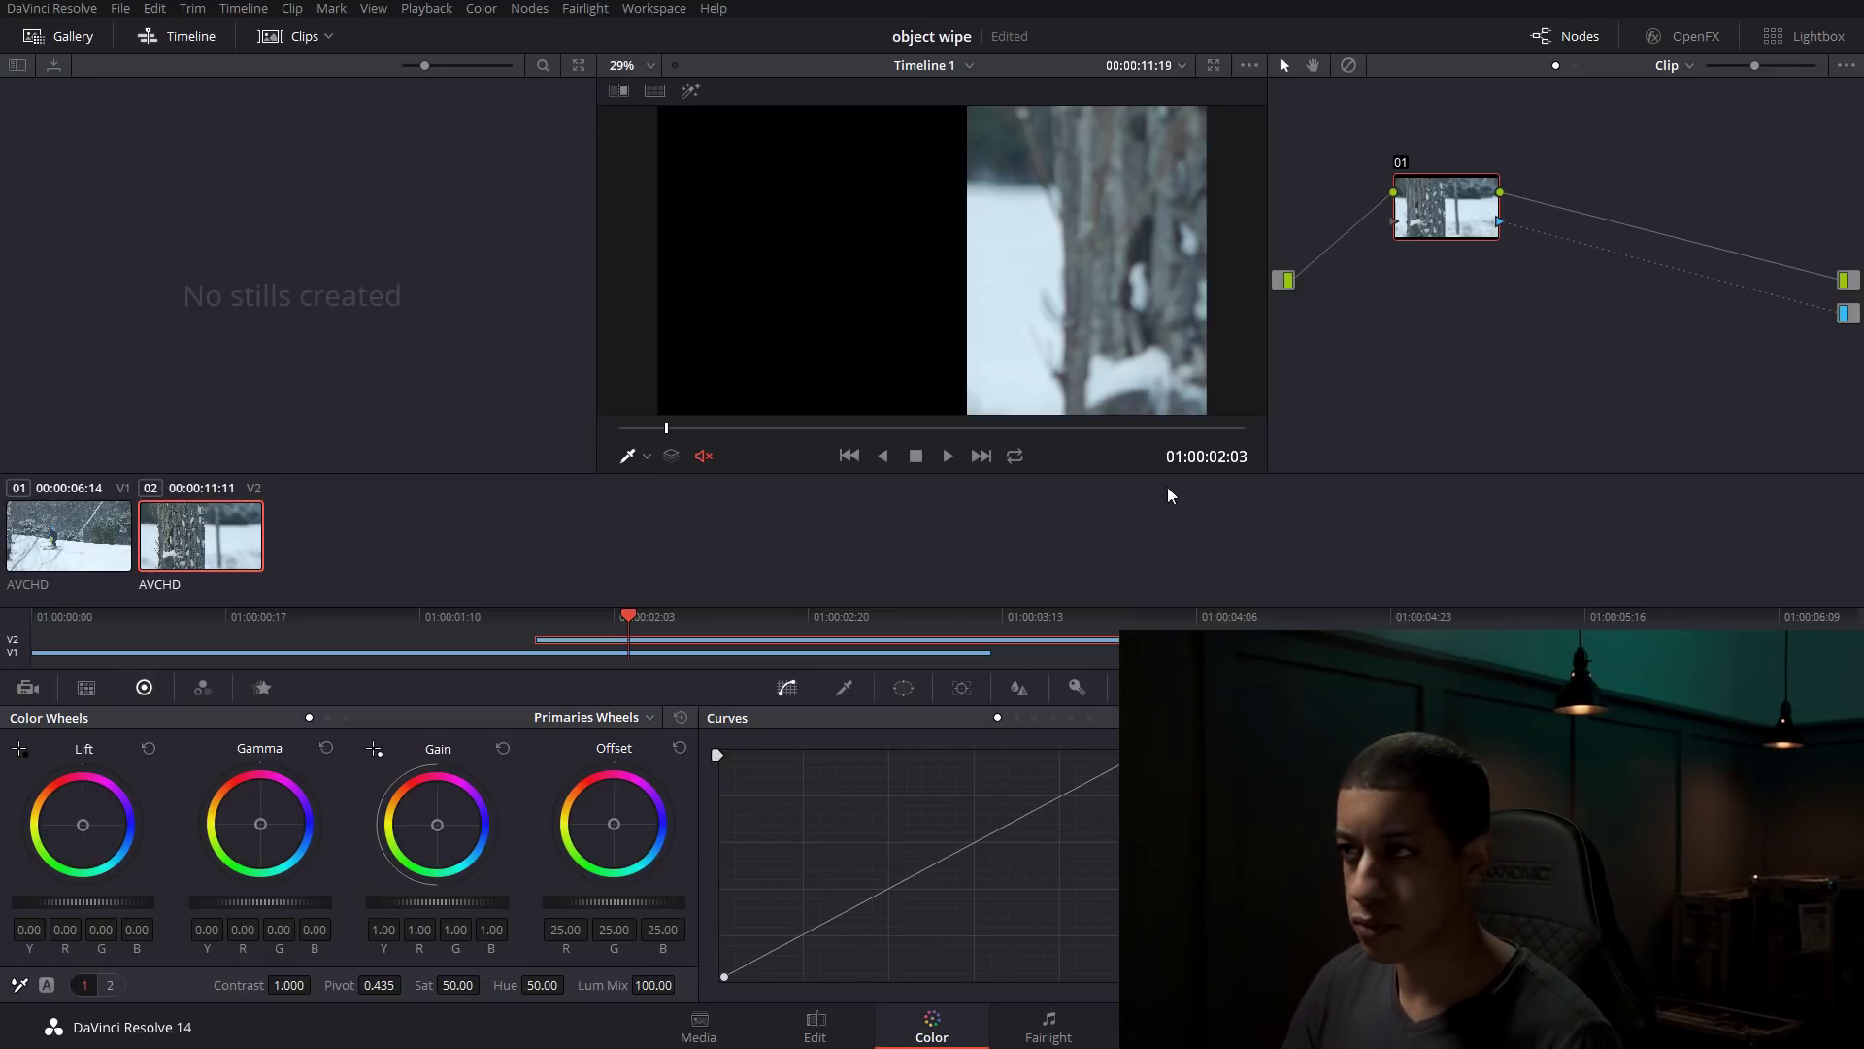
left_click(904, 689)
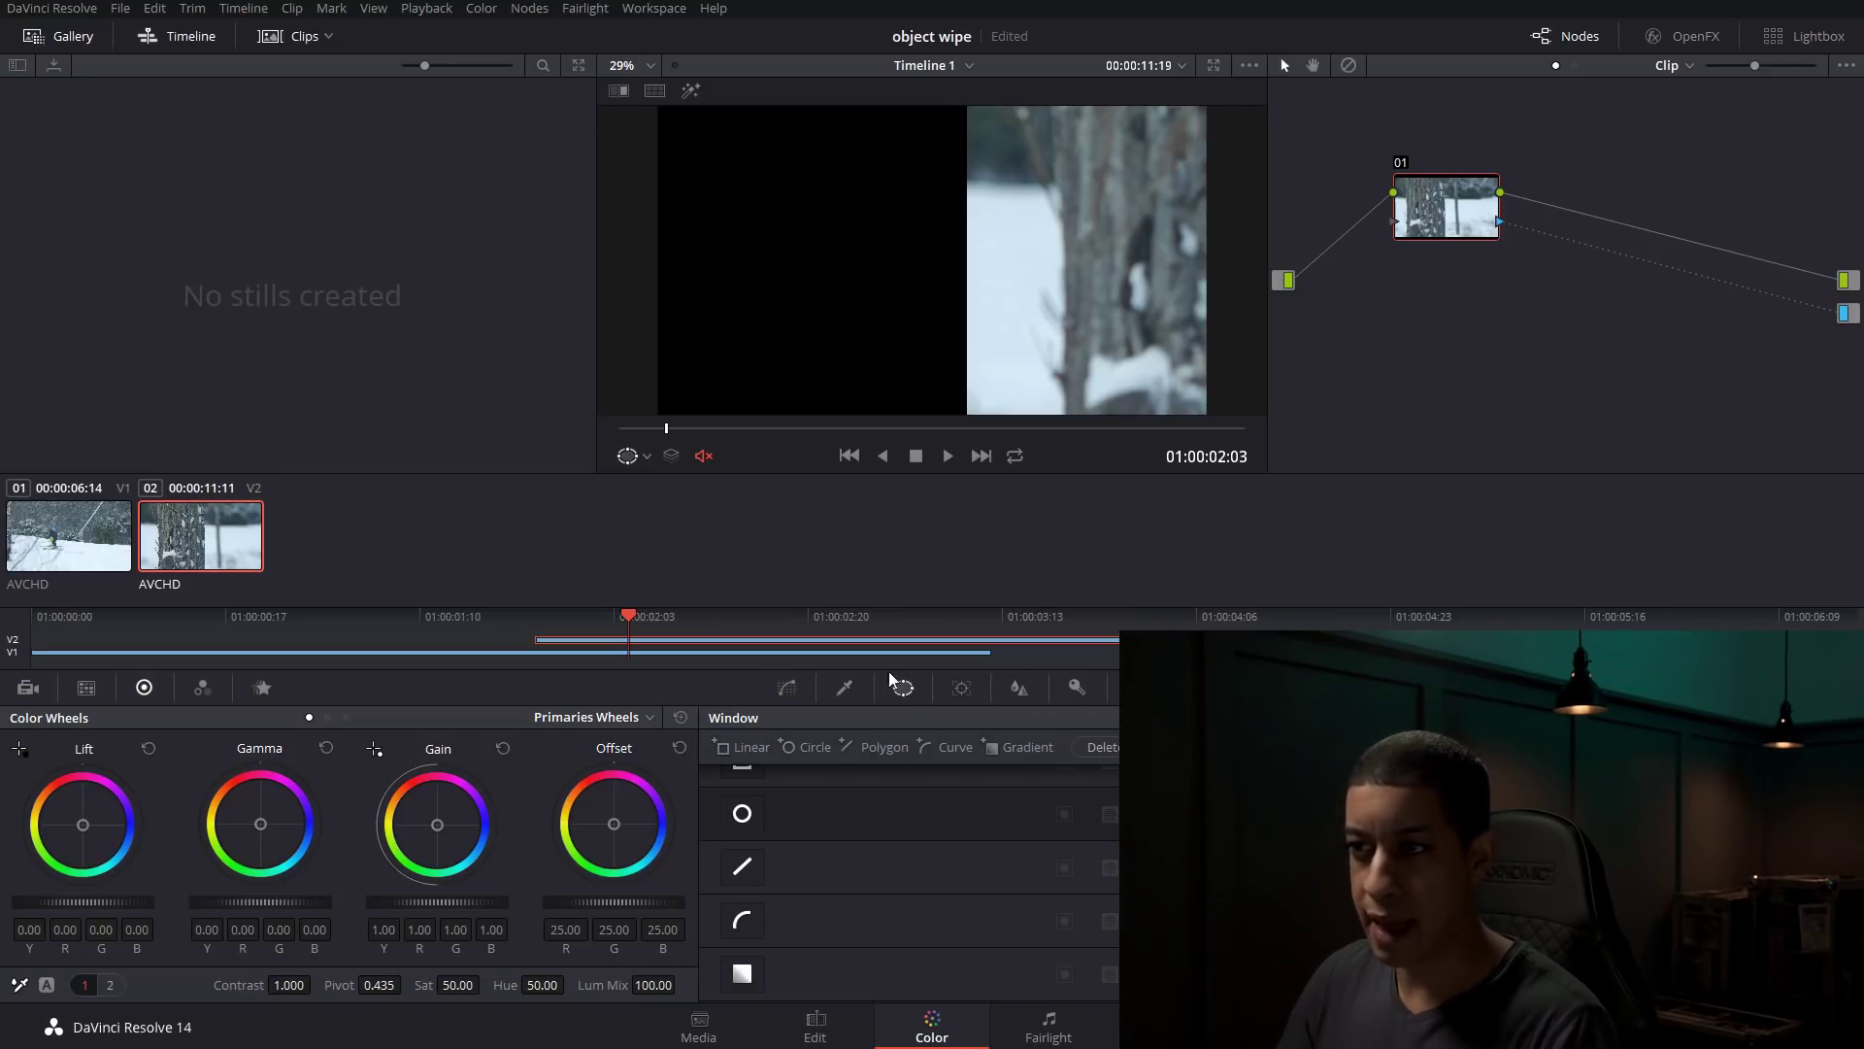
- Enable a Linear window, move it onto the clip's left side, invert it and extend its top and bottom edges
left_click(744, 793)
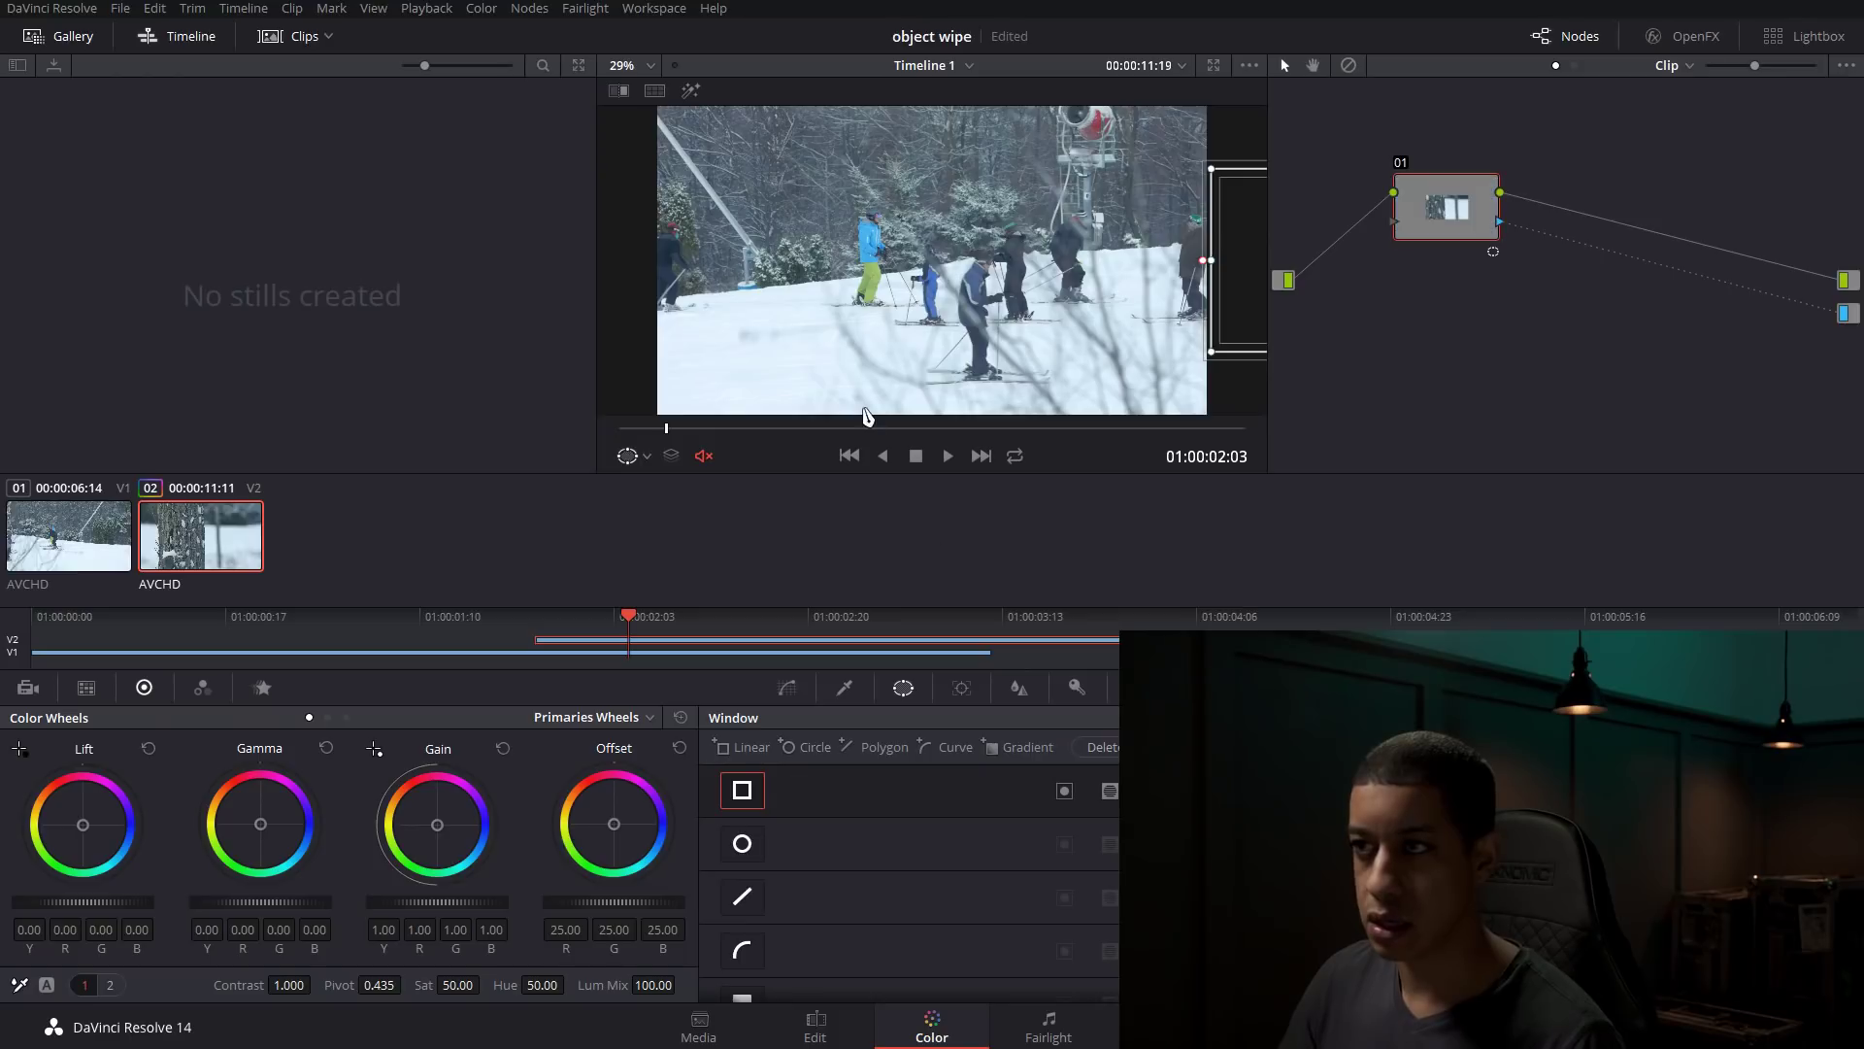
scroll(1208, 287, "down", 3)
left_click_drag(1191, 267, 865, 260)
left_click(1064, 790)
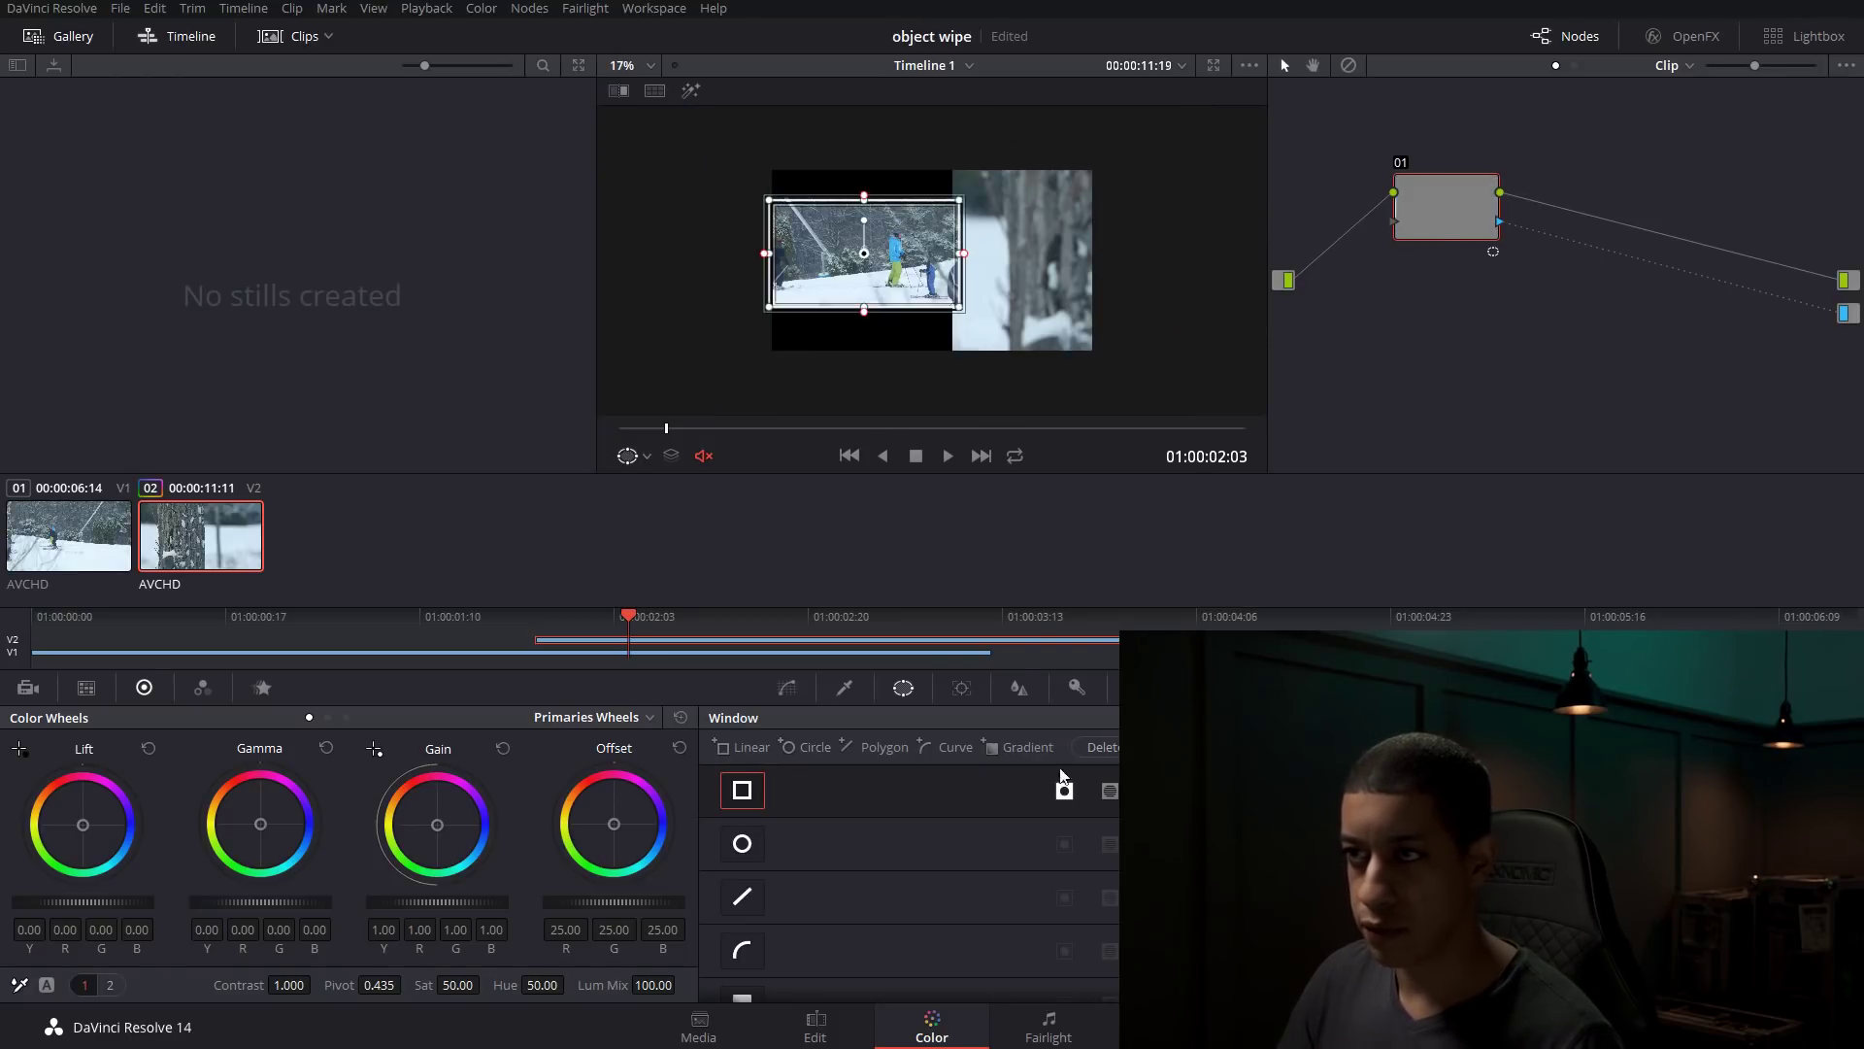
left_click_drag(864, 309, 859, 389)
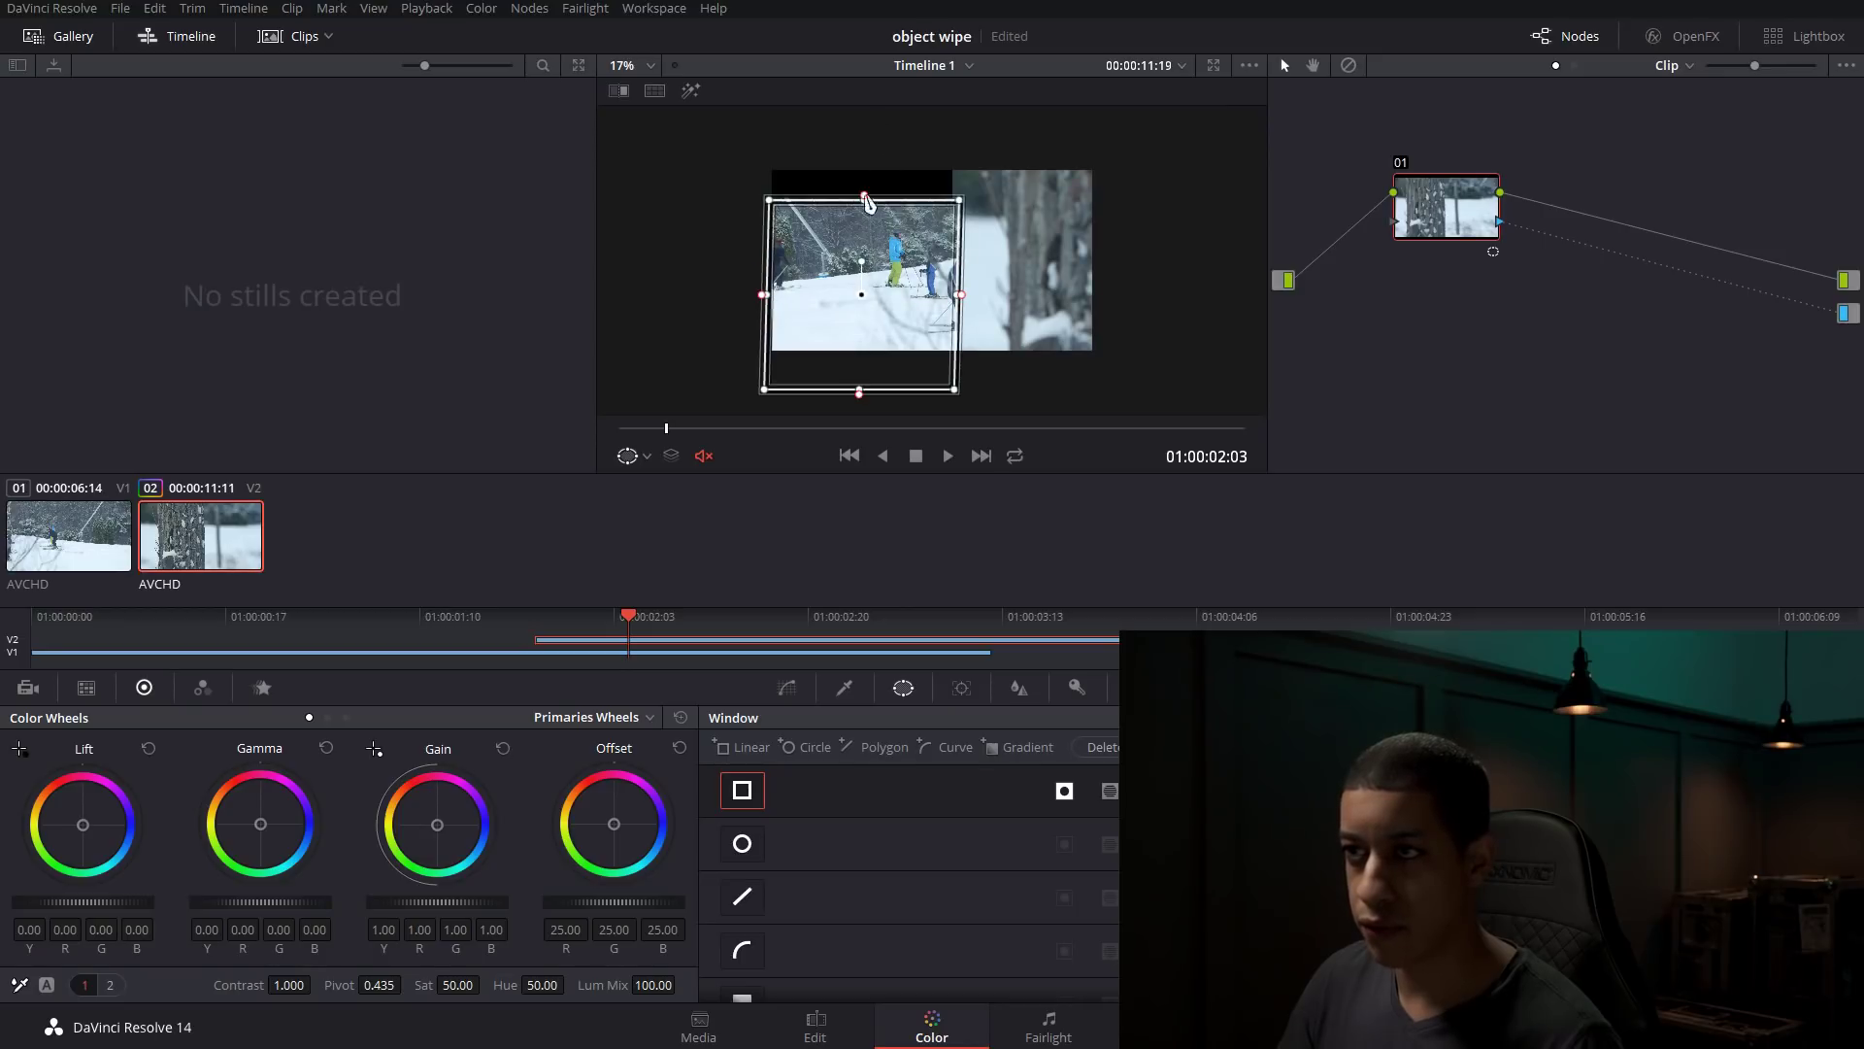
left_click_drag(864, 197, 864, 143)
- Push the window's right edge to the tree trunk and stretch its left edge past the frame
scroll(1046, 277, "up", 1)
scroll(1046, 277, "up", 1)
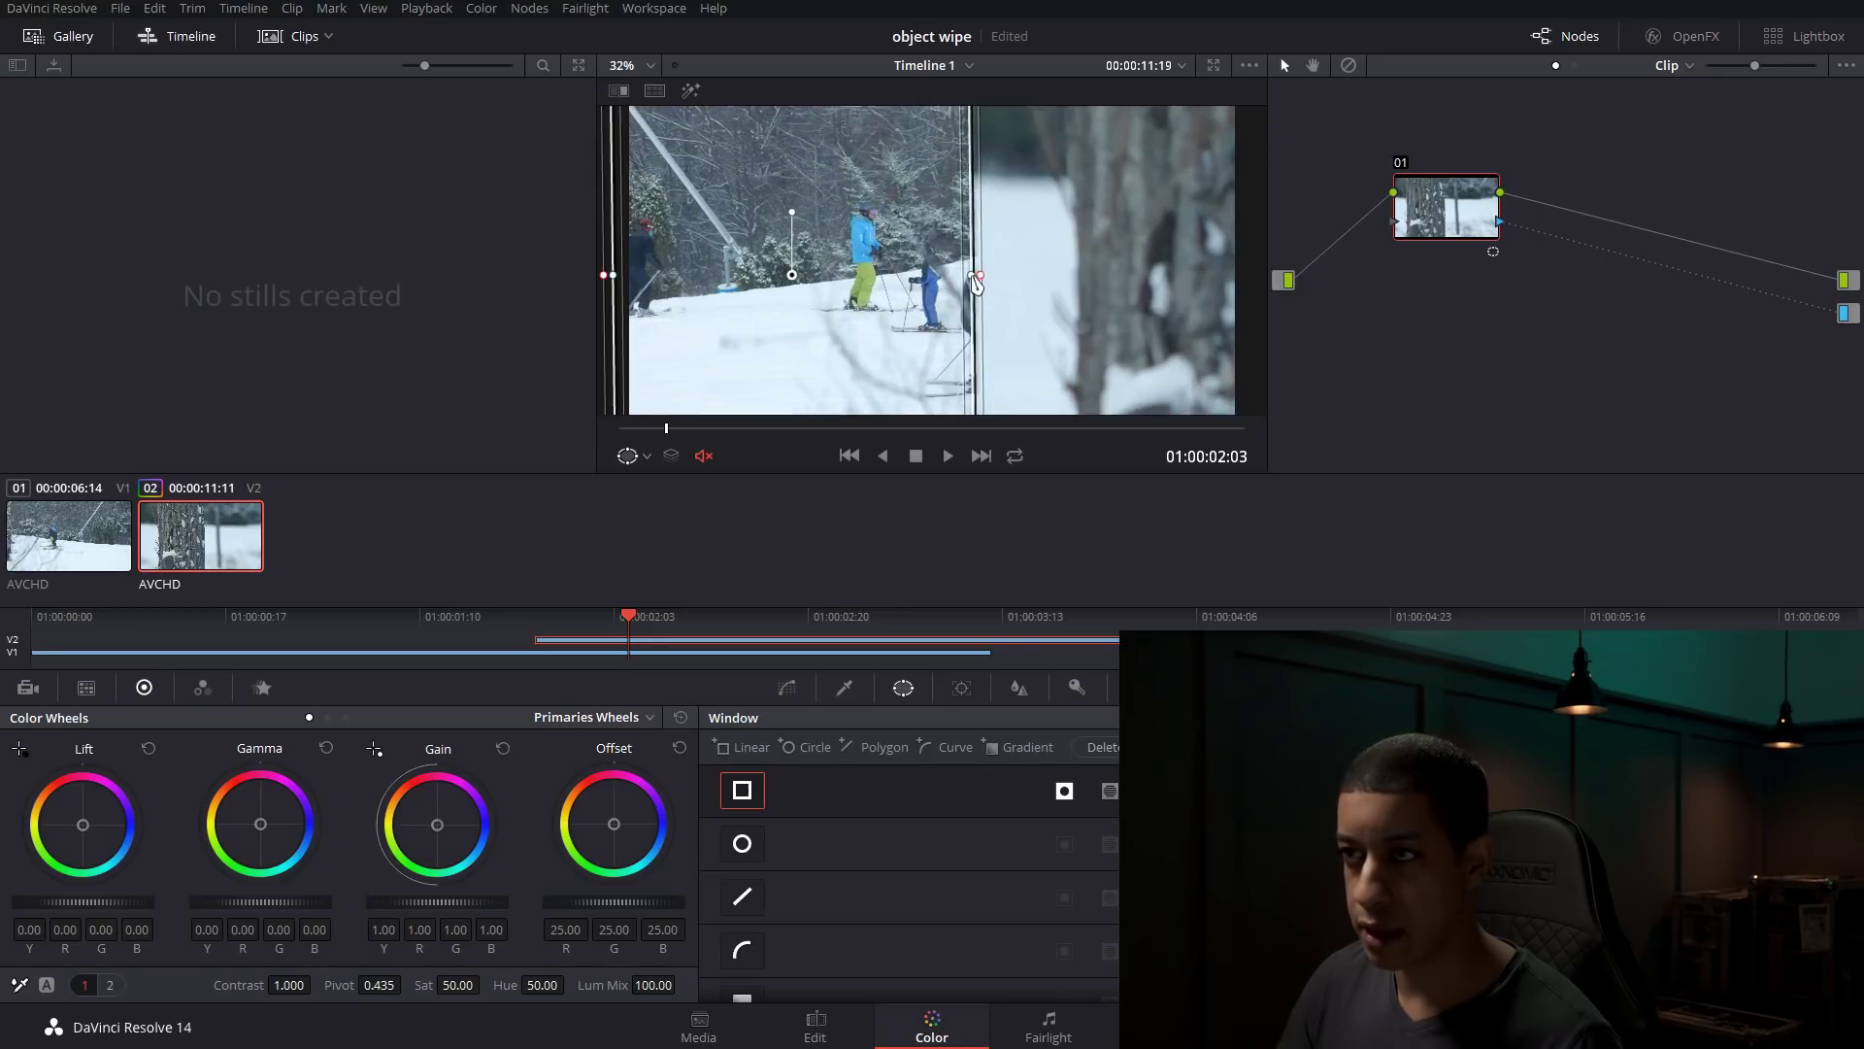
left_click_drag(968, 275, 1080, 282)
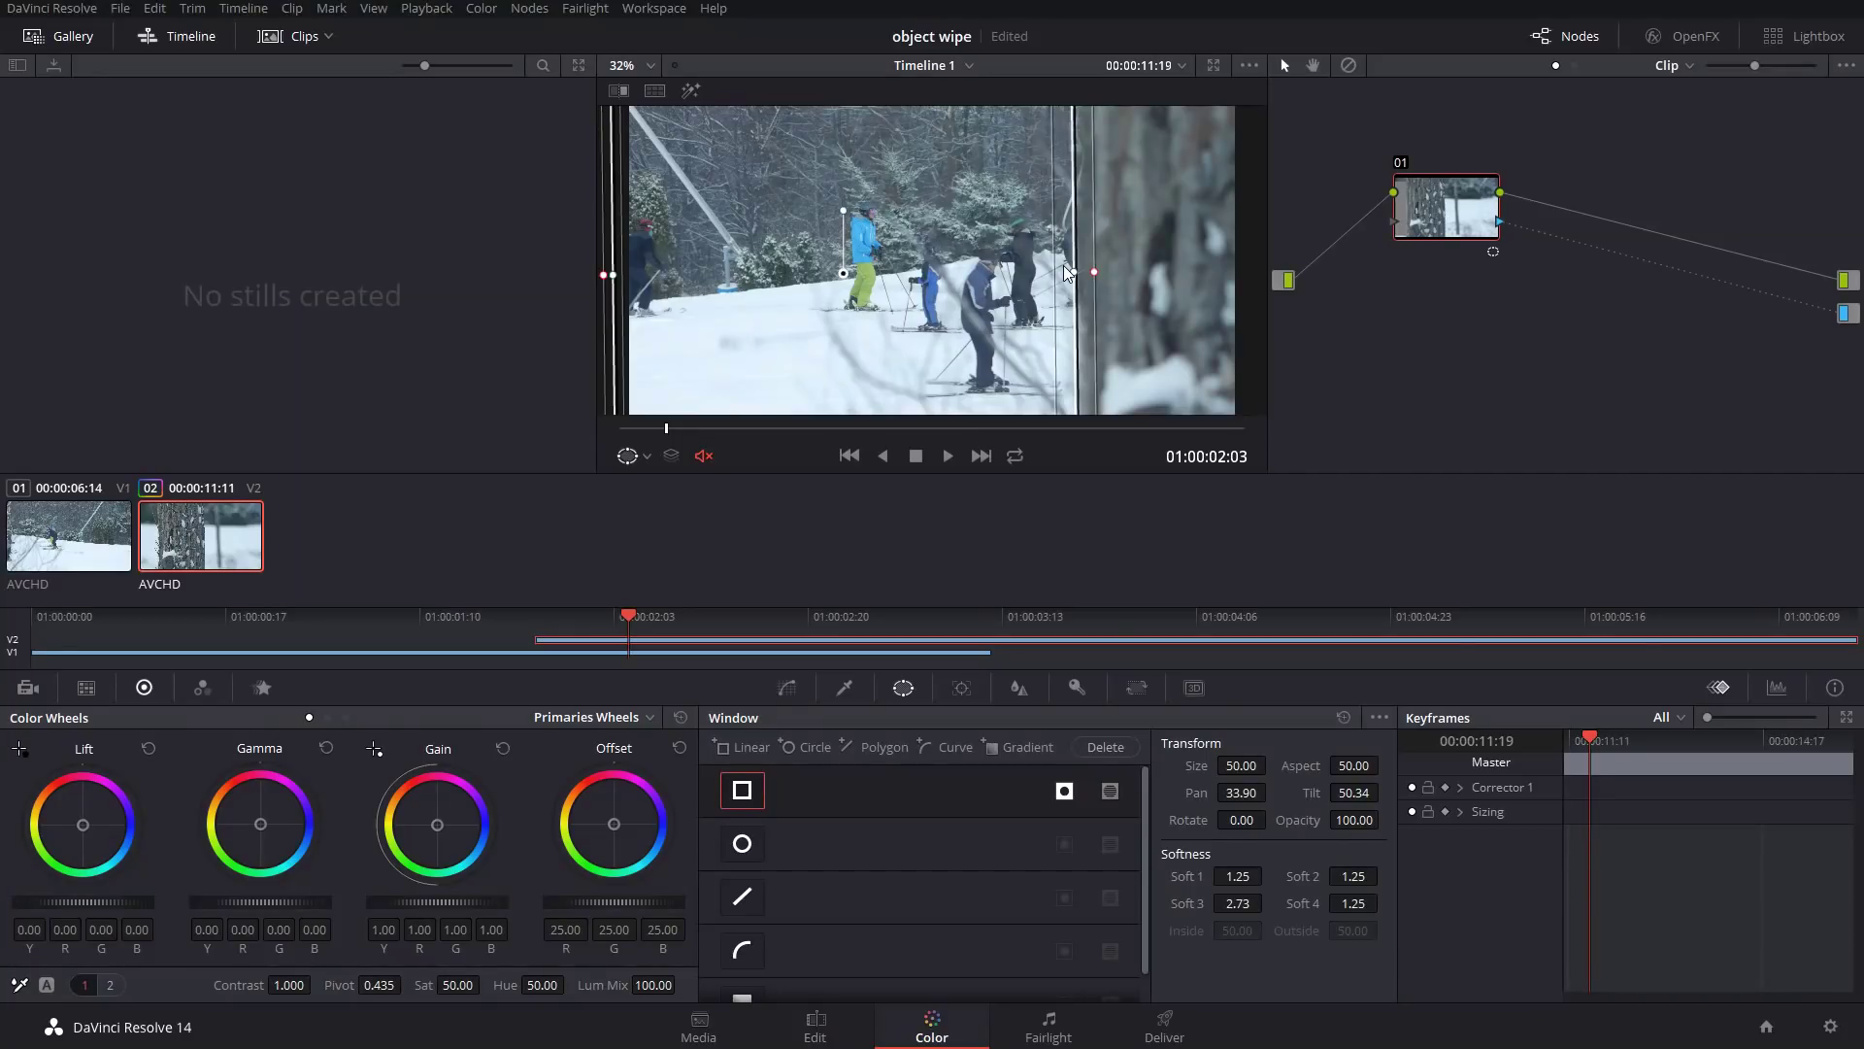
scroll(1068, 272, "down", 3)
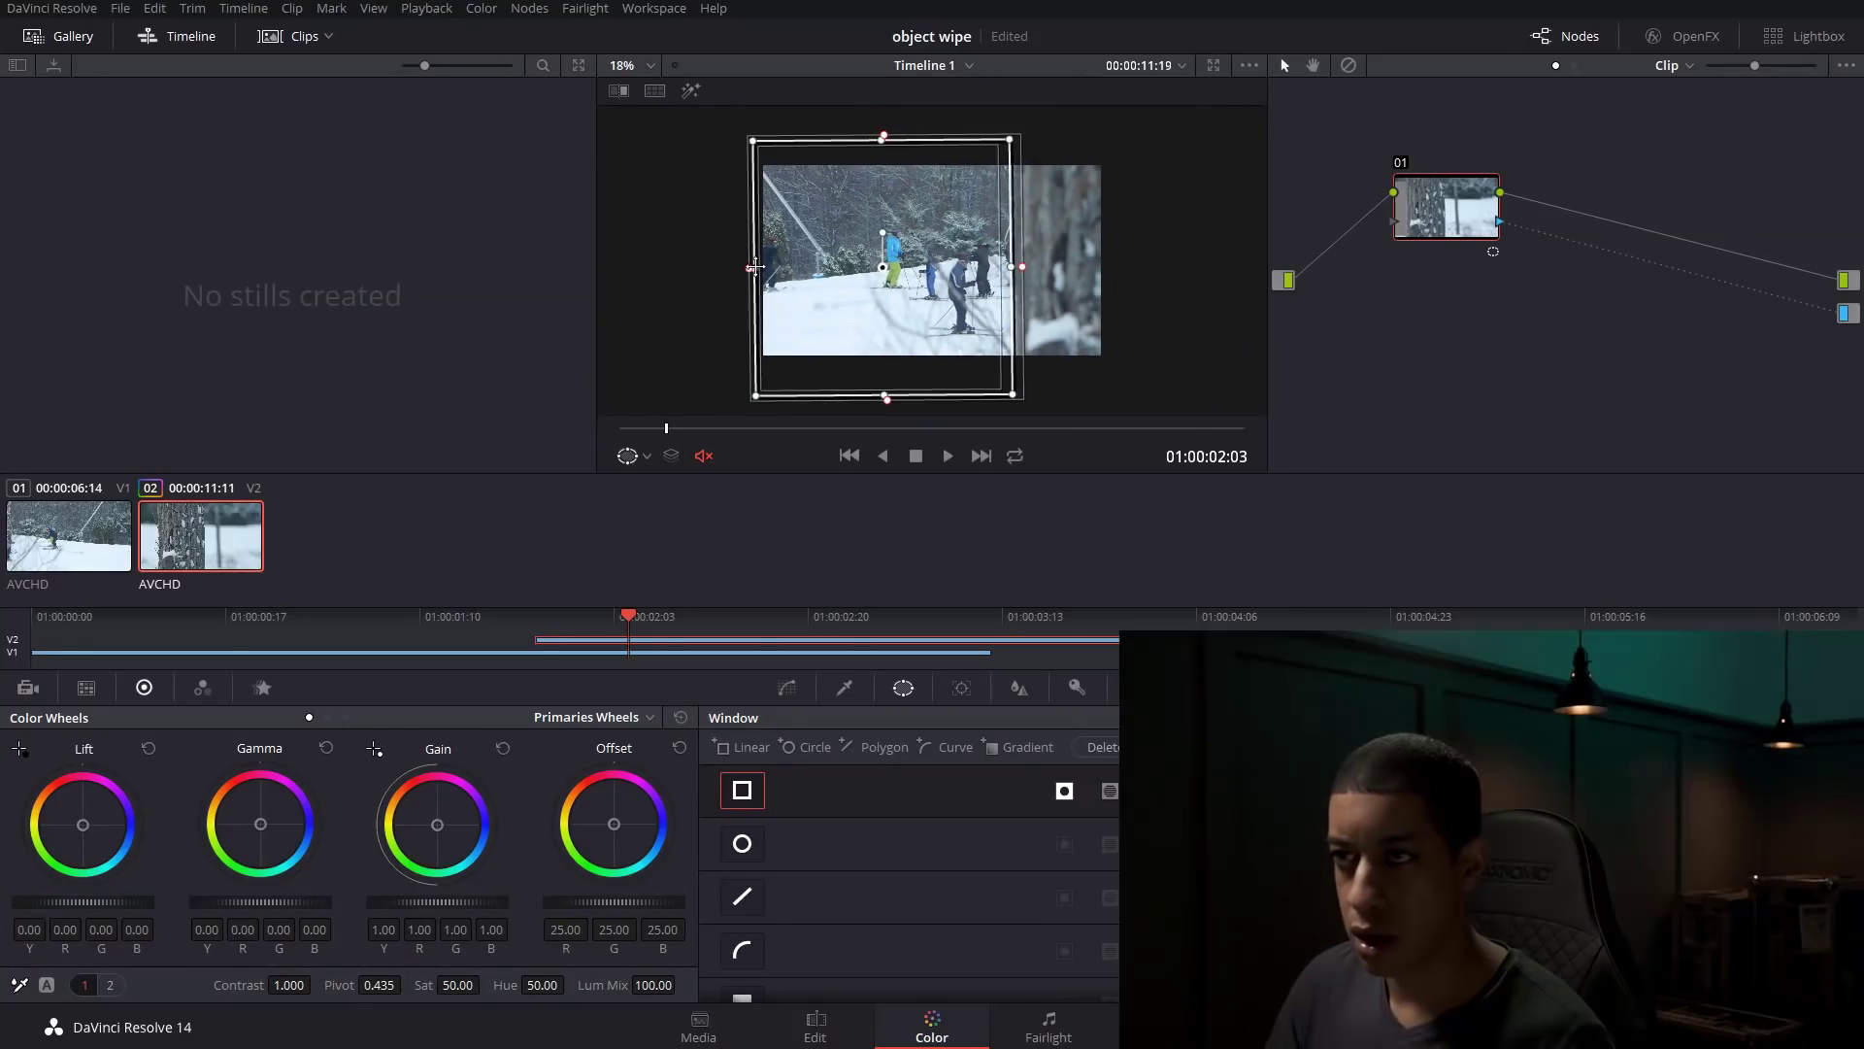
left_click_drag(659, 262, 554, 259)
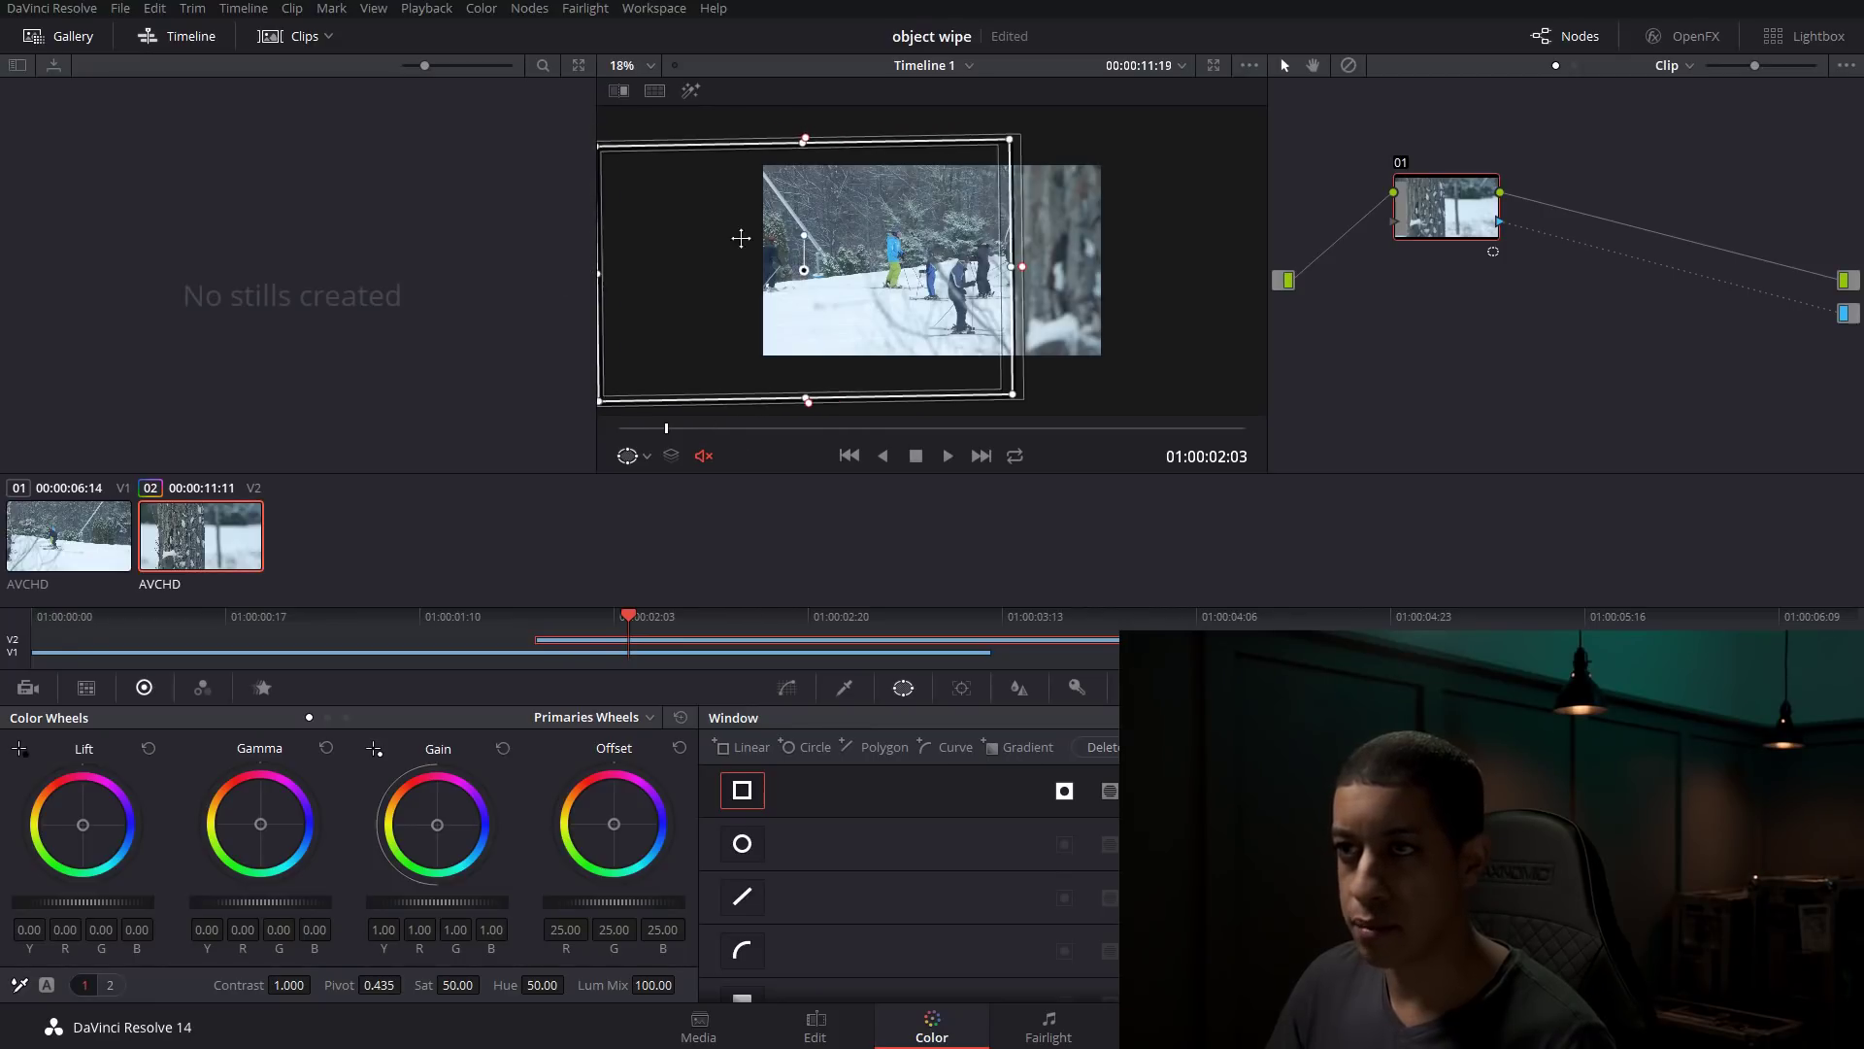
scroll(676, 269, "down", 2)
left_click_drag(683, 279, 630, 265)
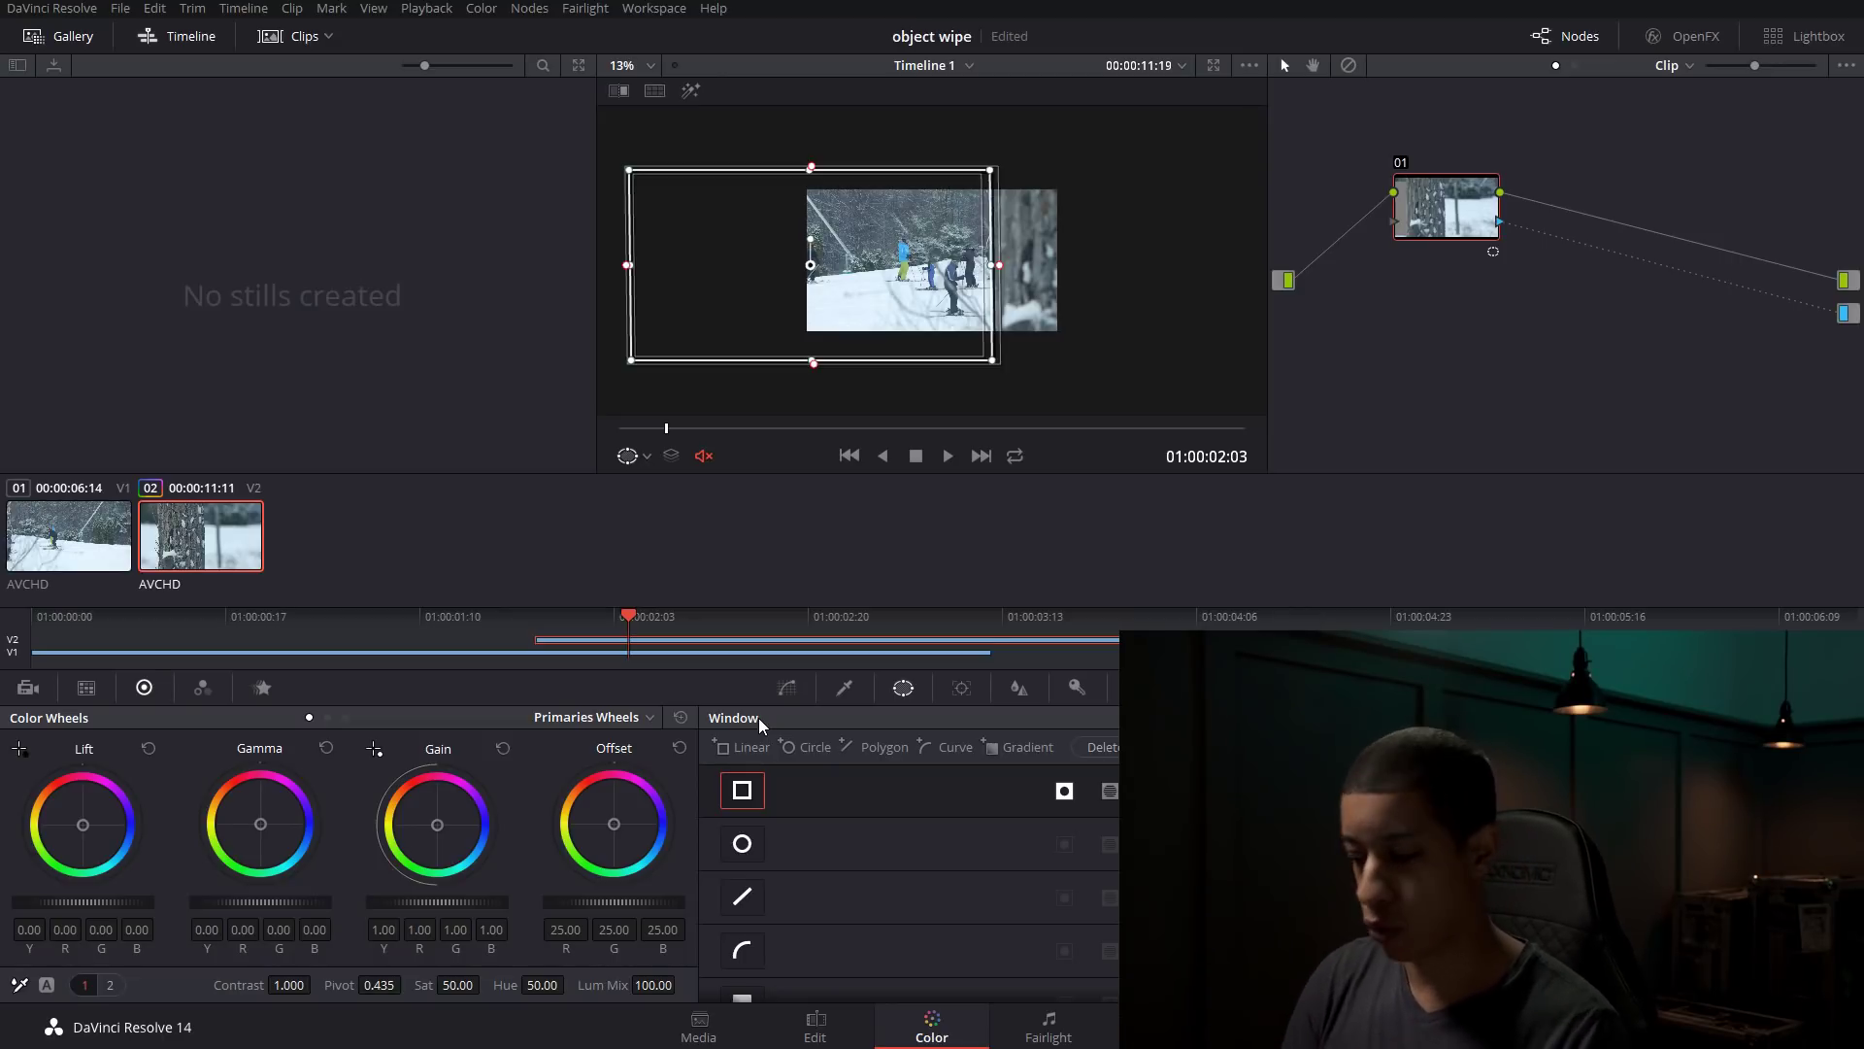
- Play back the masked clip and return to about 01:00:01:21 to check the window
key("space")
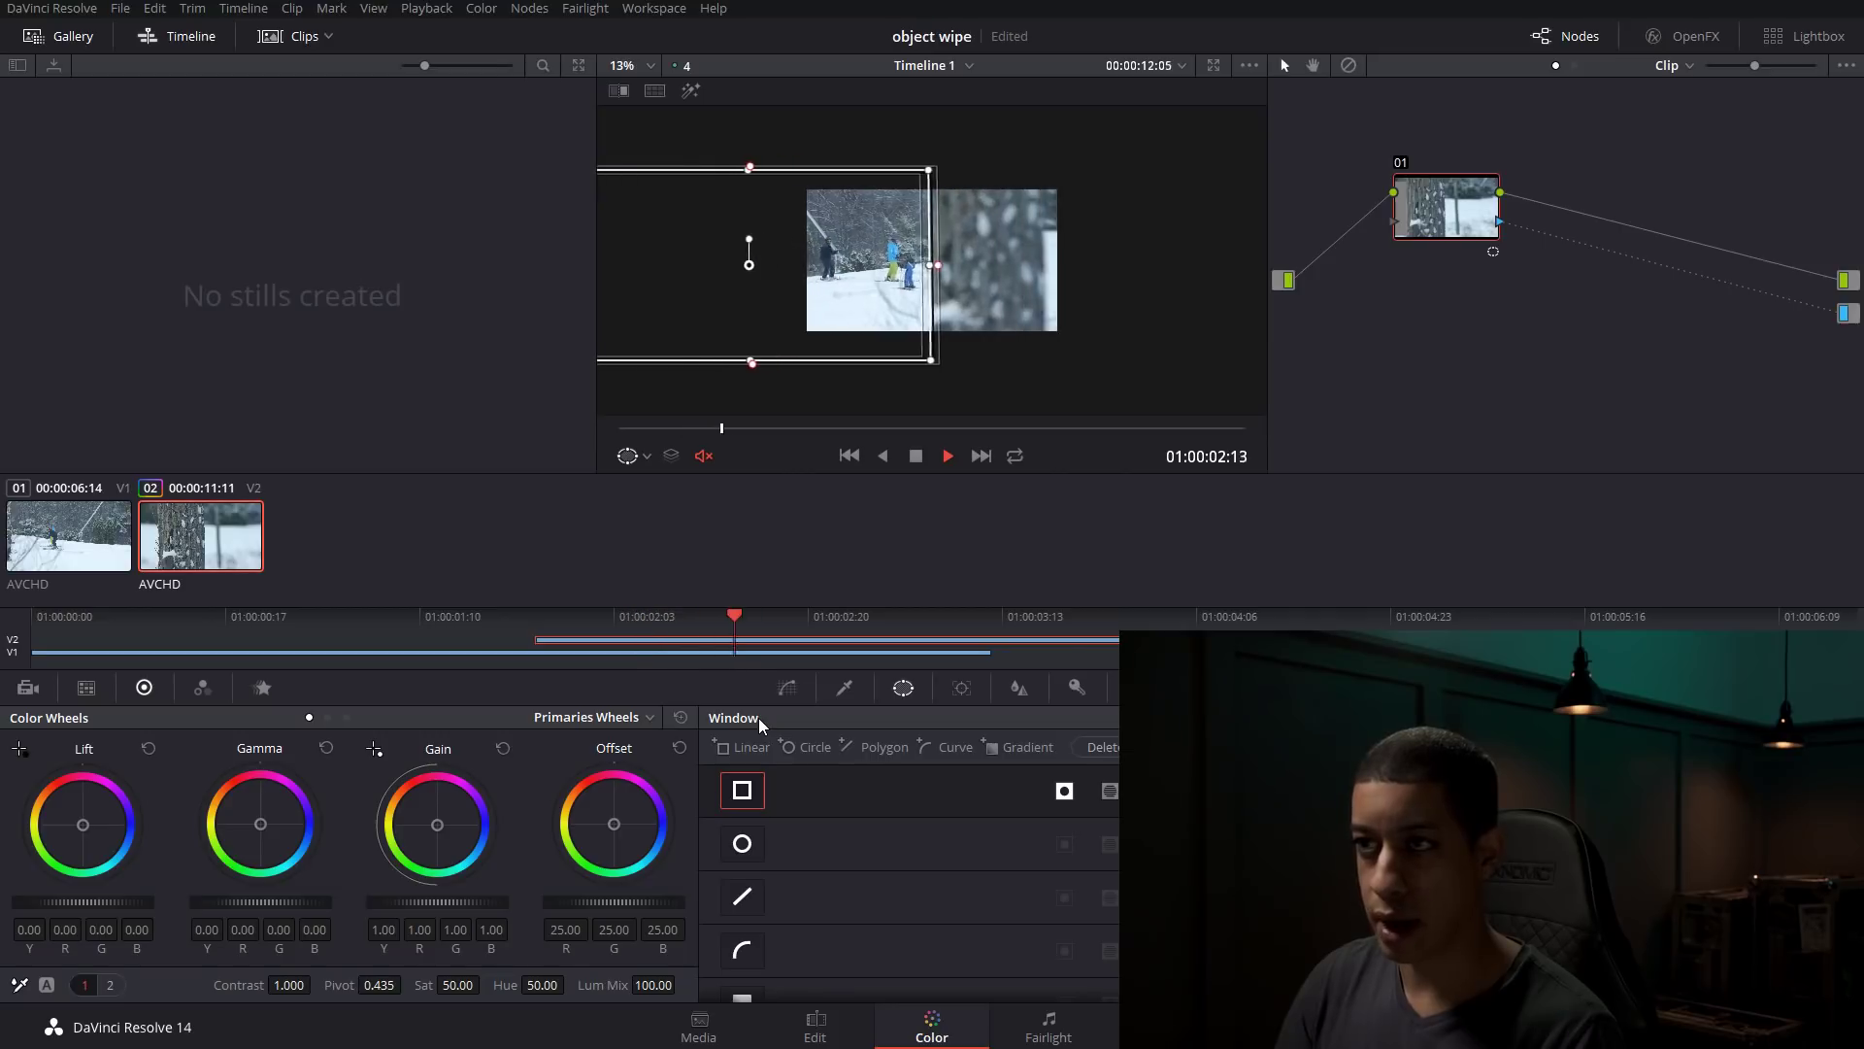
key("space")
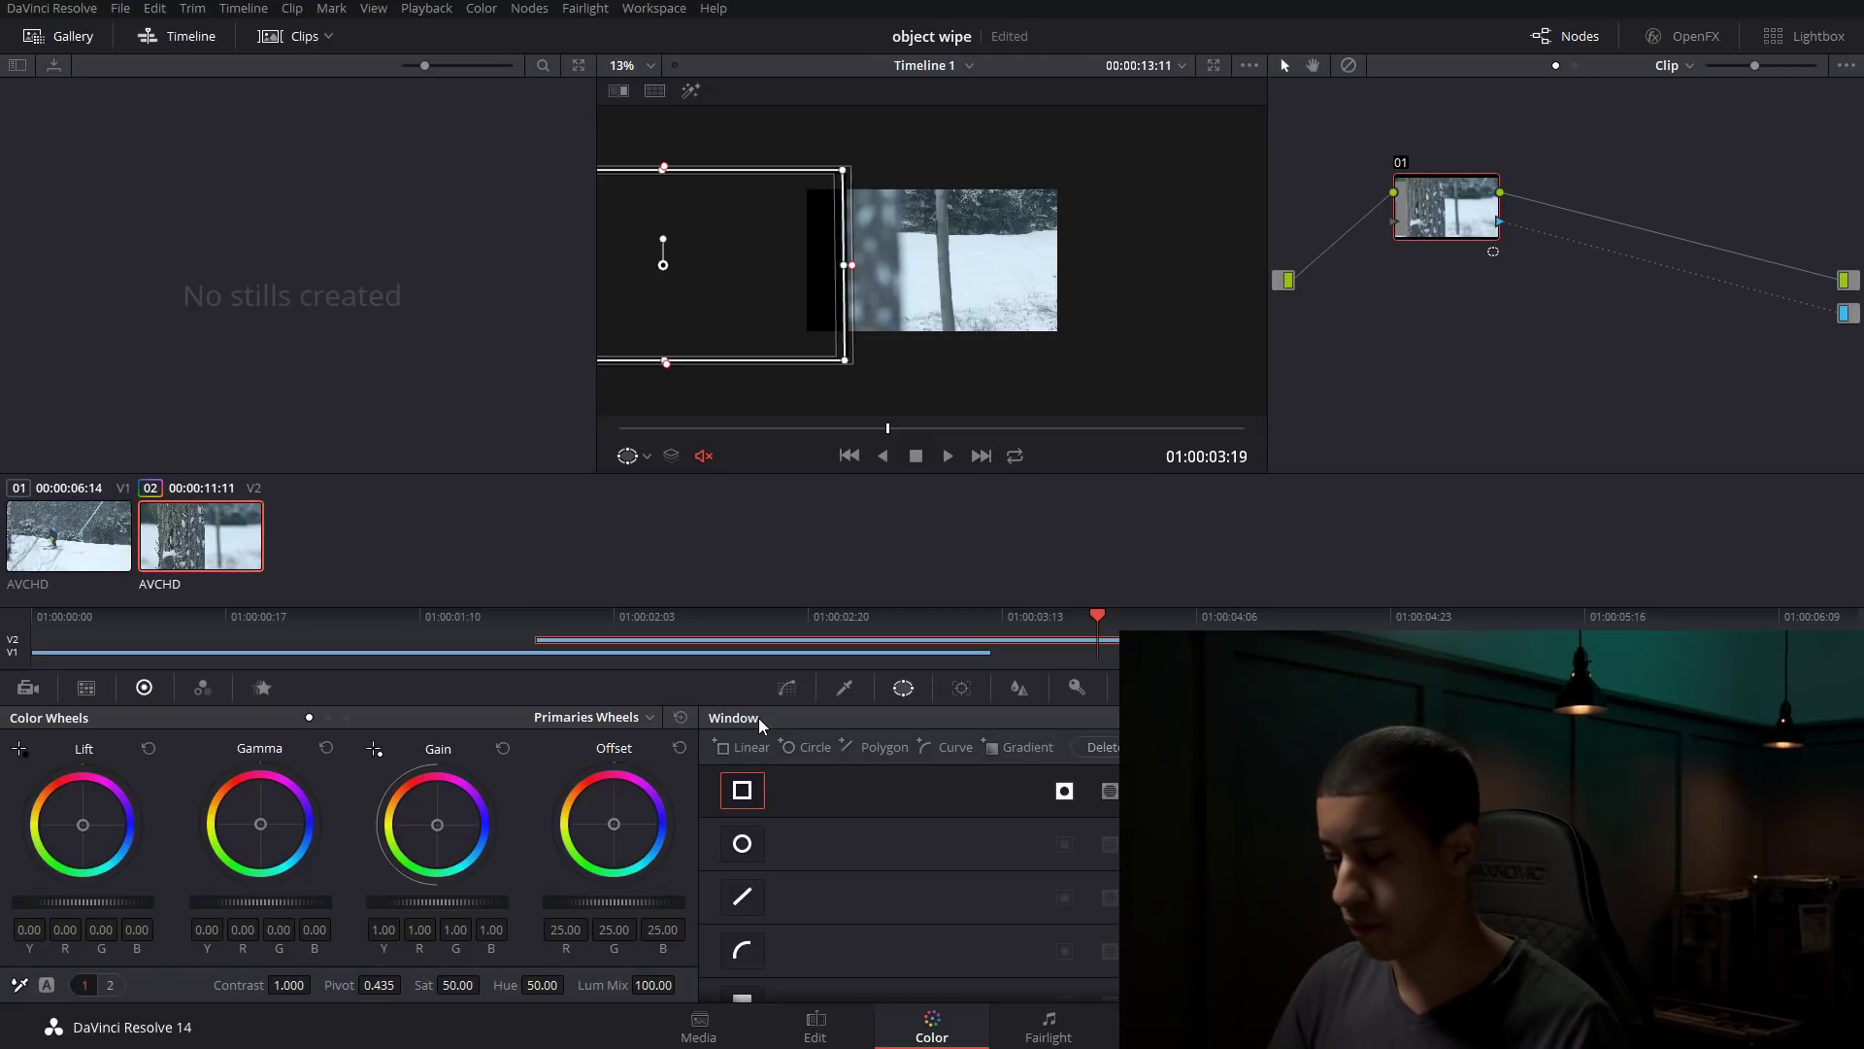
left_click_drag(581, 619, 544, 636)
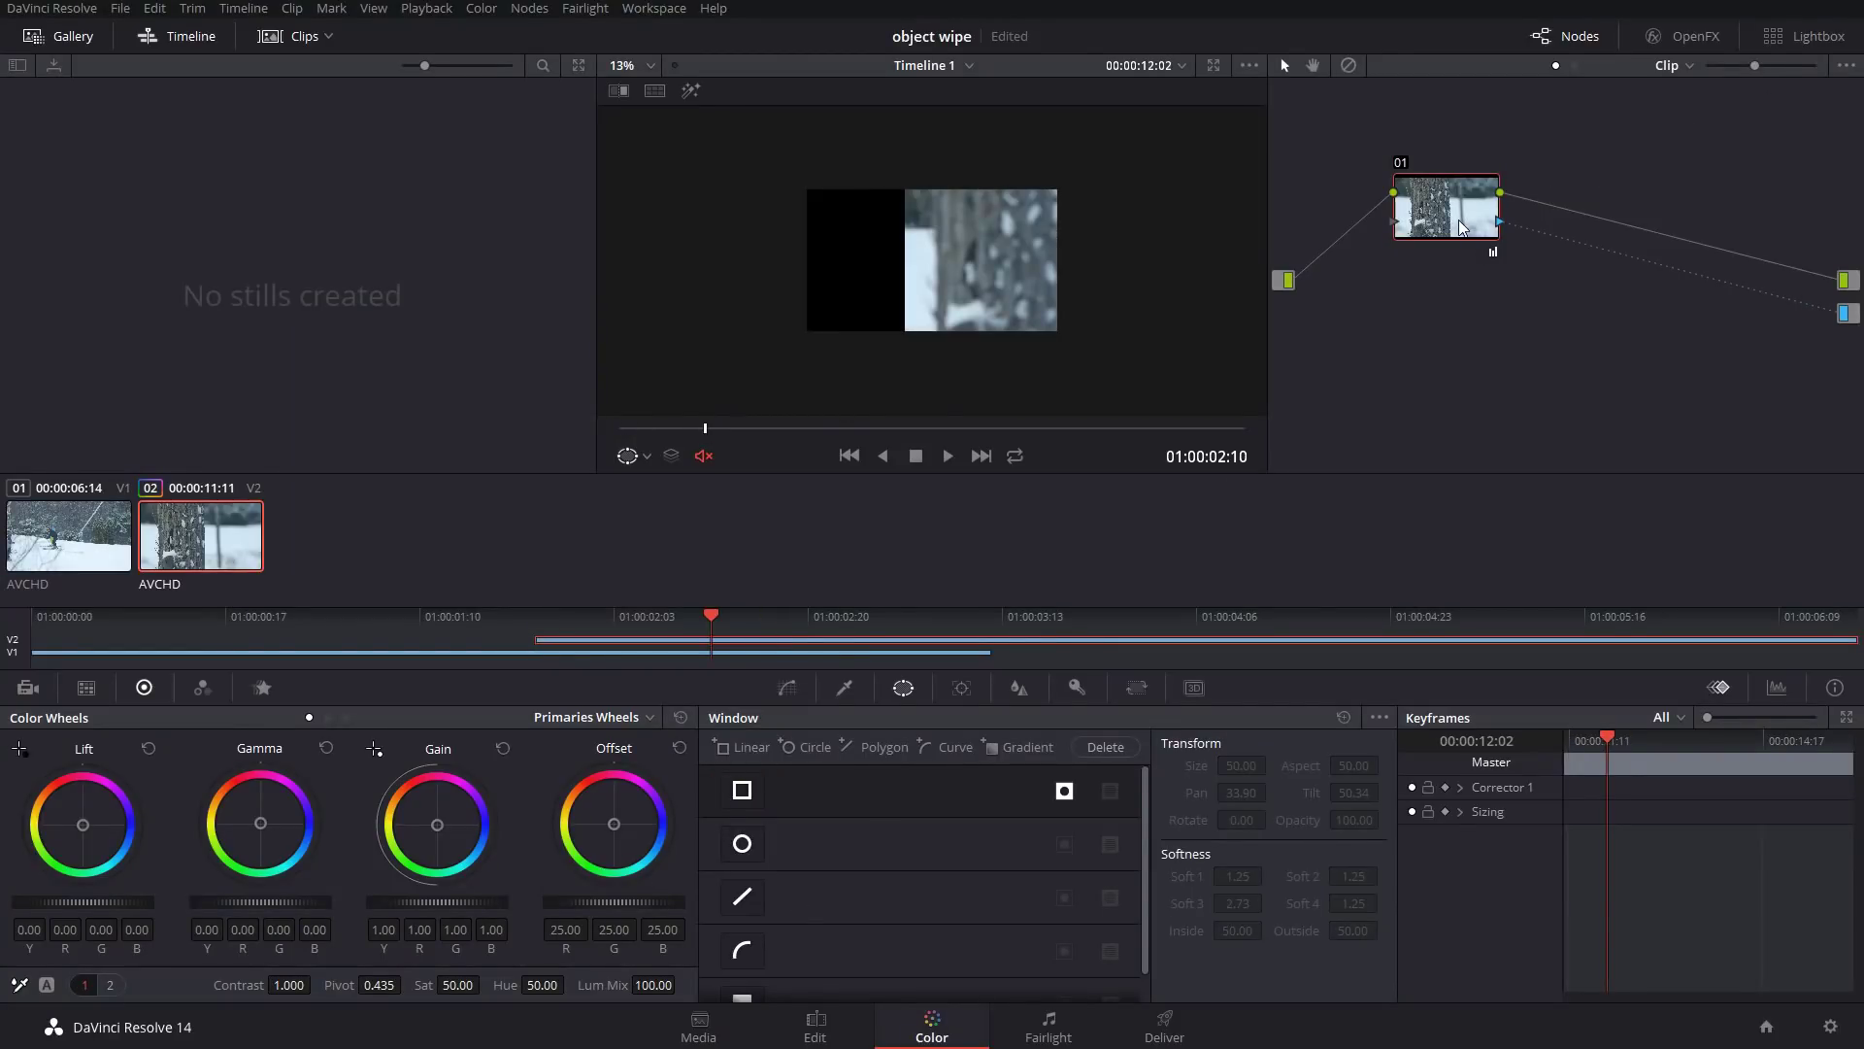
- Sample a colour key from the clip with the qualifier and invert the selection
left_click(843, 688)
scroll(994, 242, "up", 5)
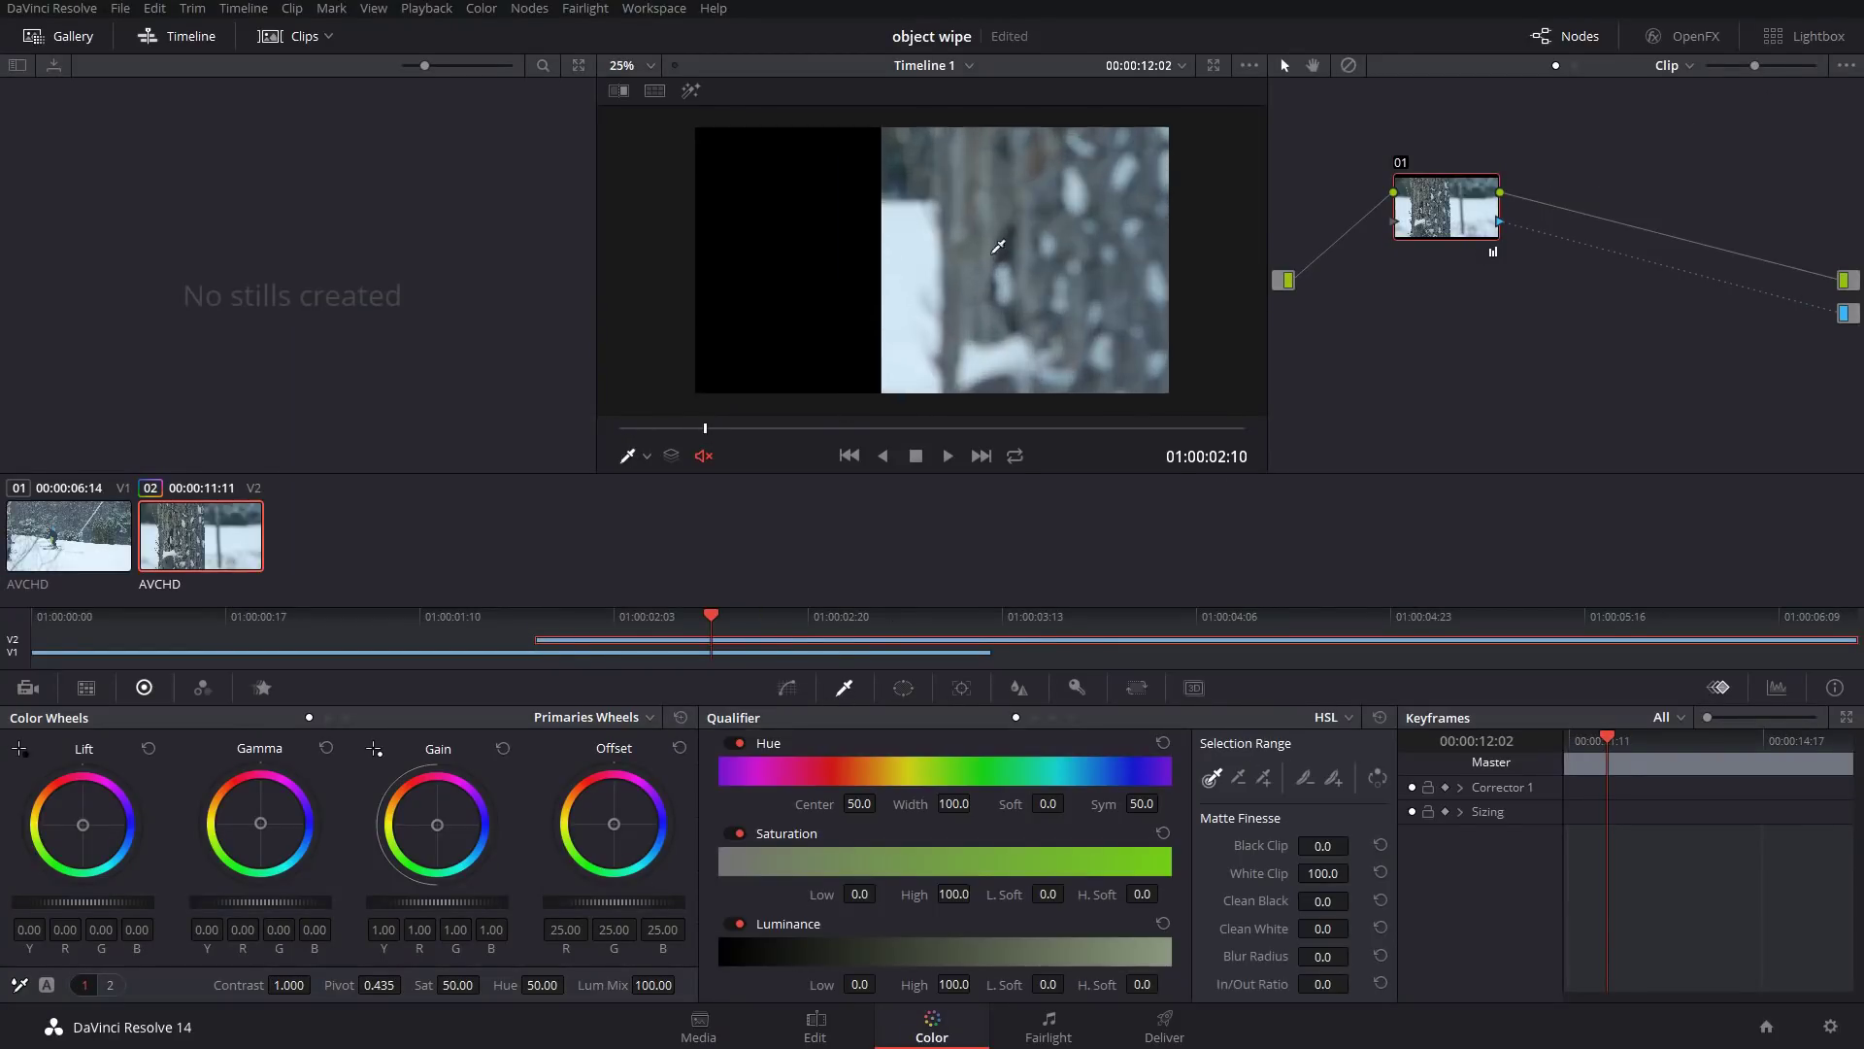
scroll(909, 243, "down", 4)
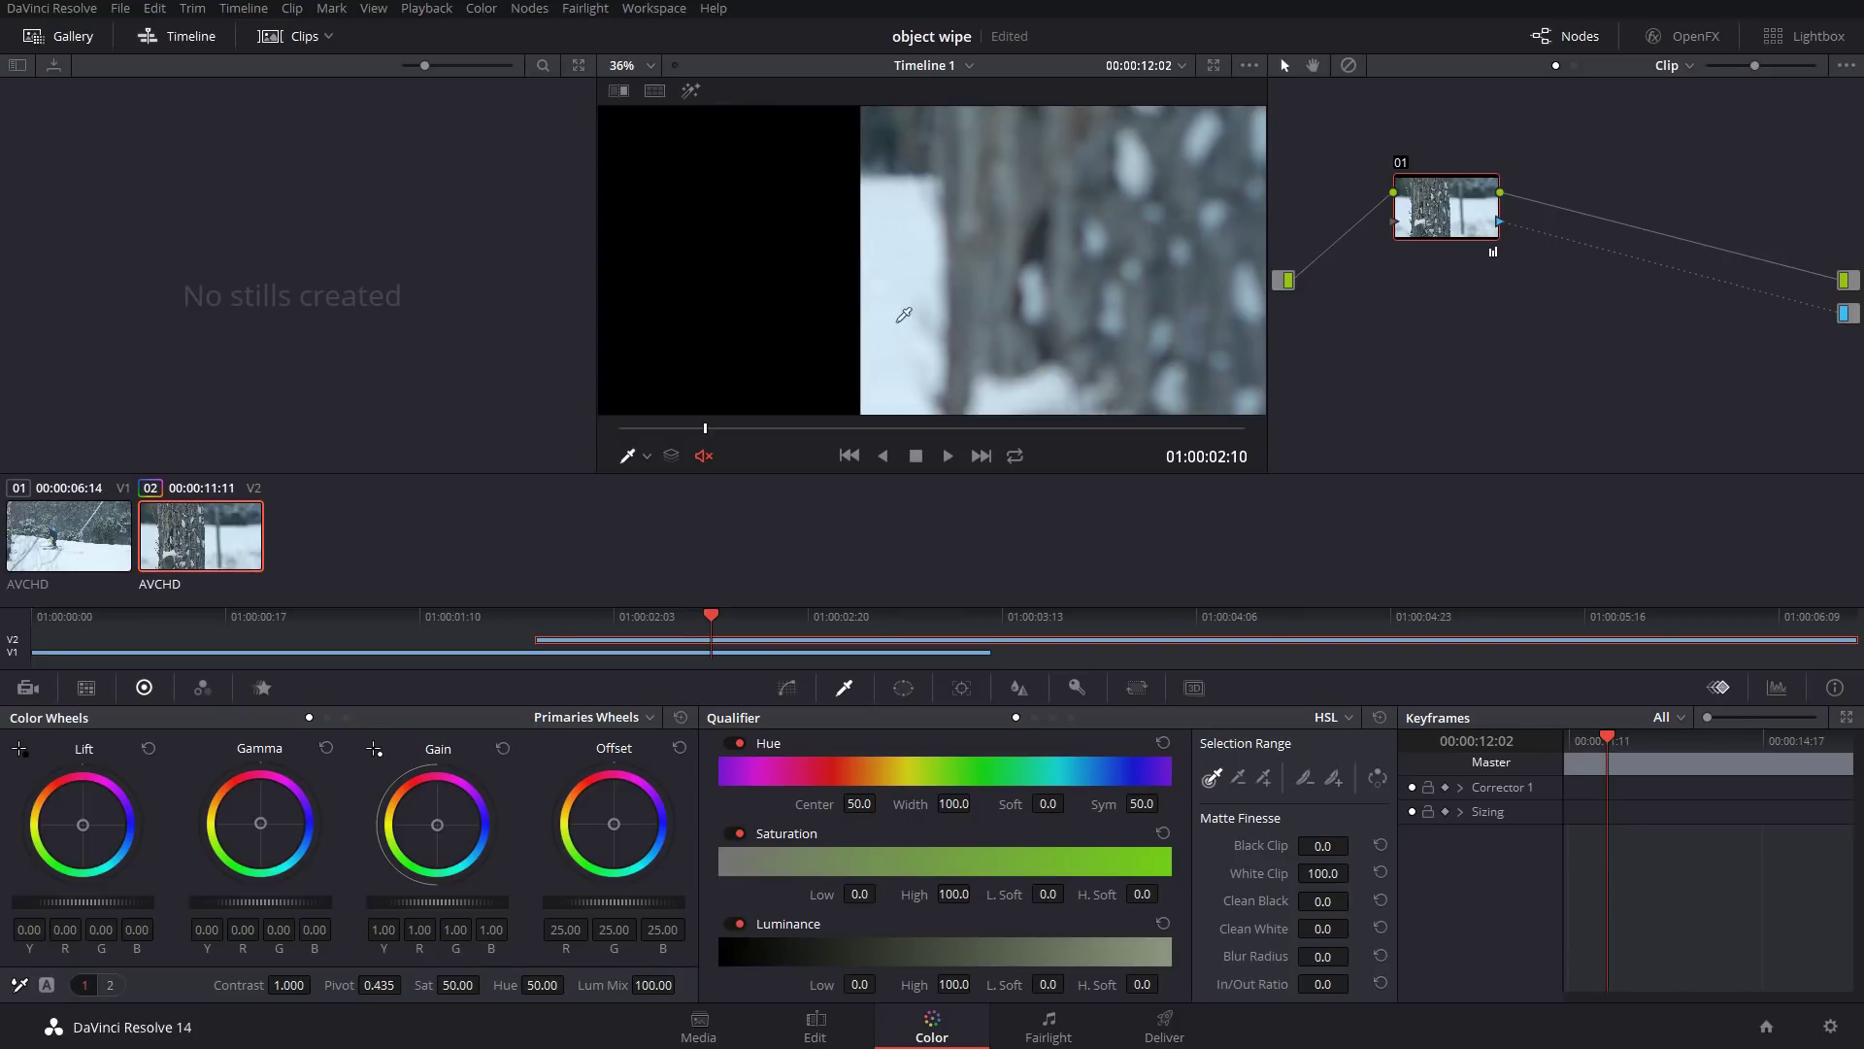
left_click(909, 279)
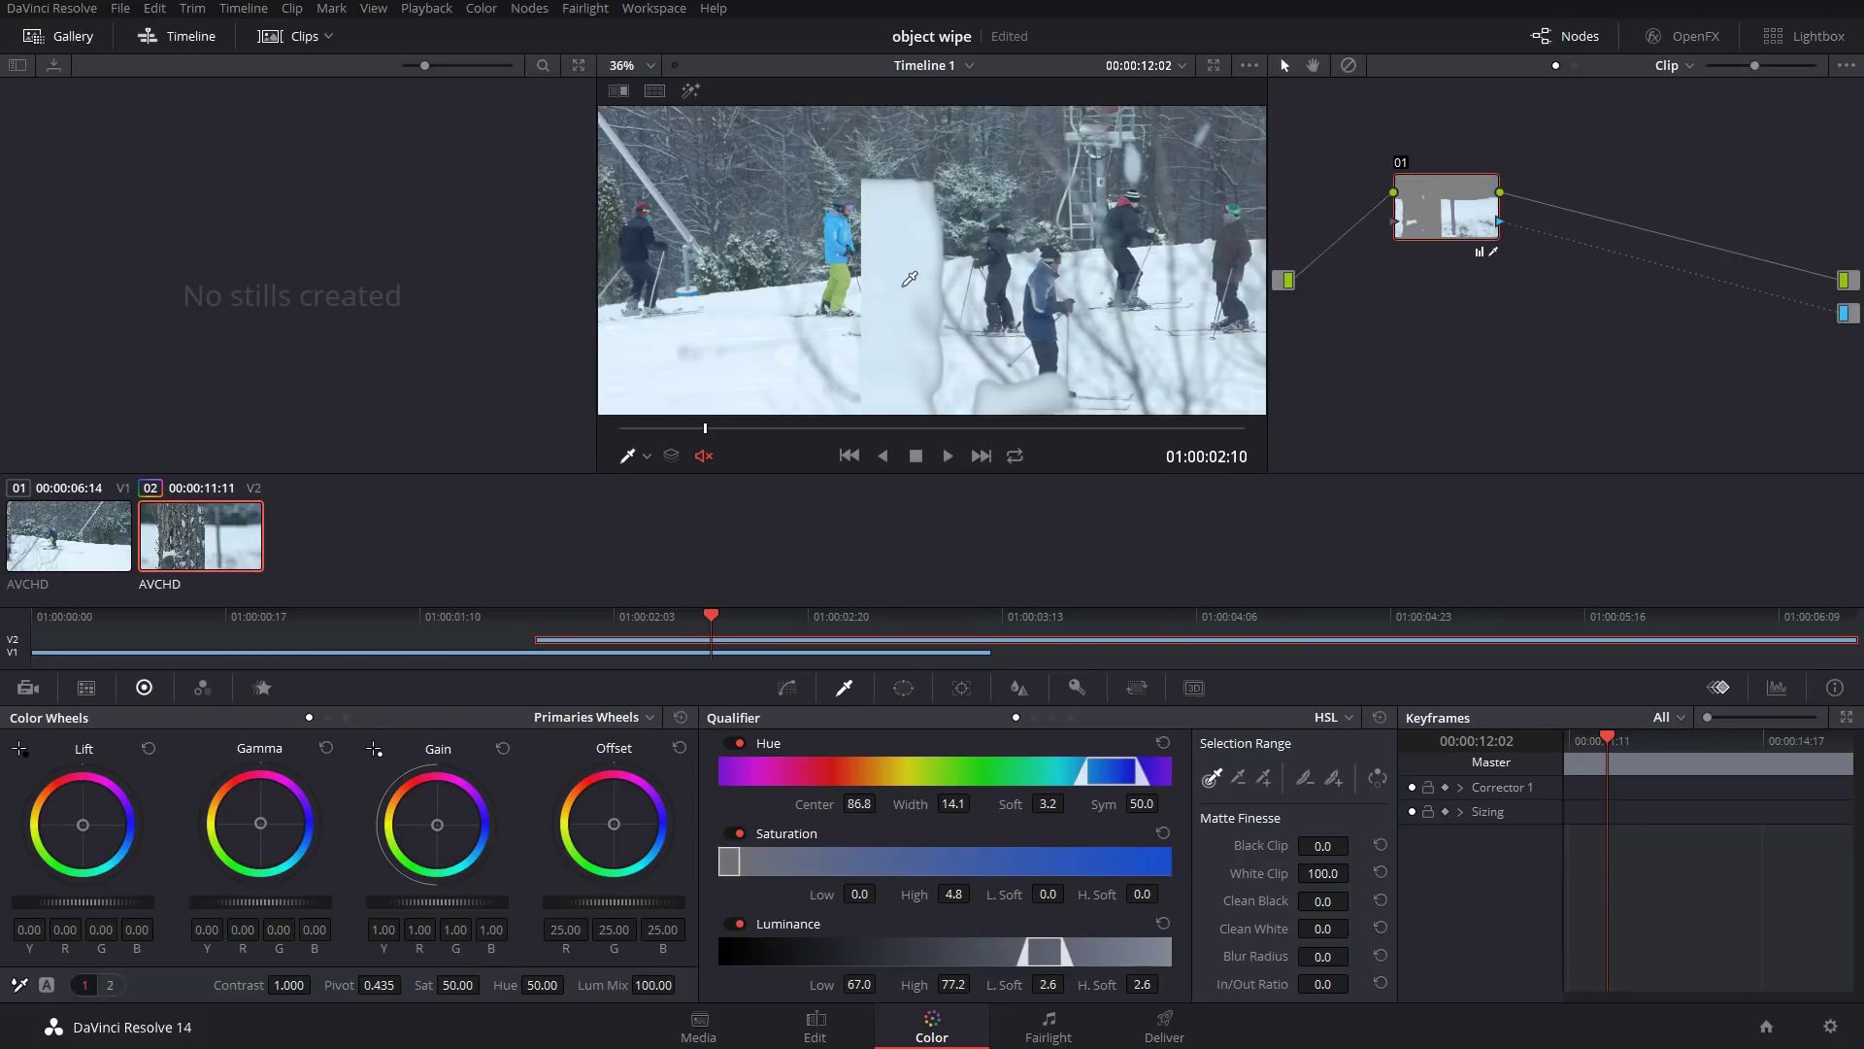
left_click(1377, 777)
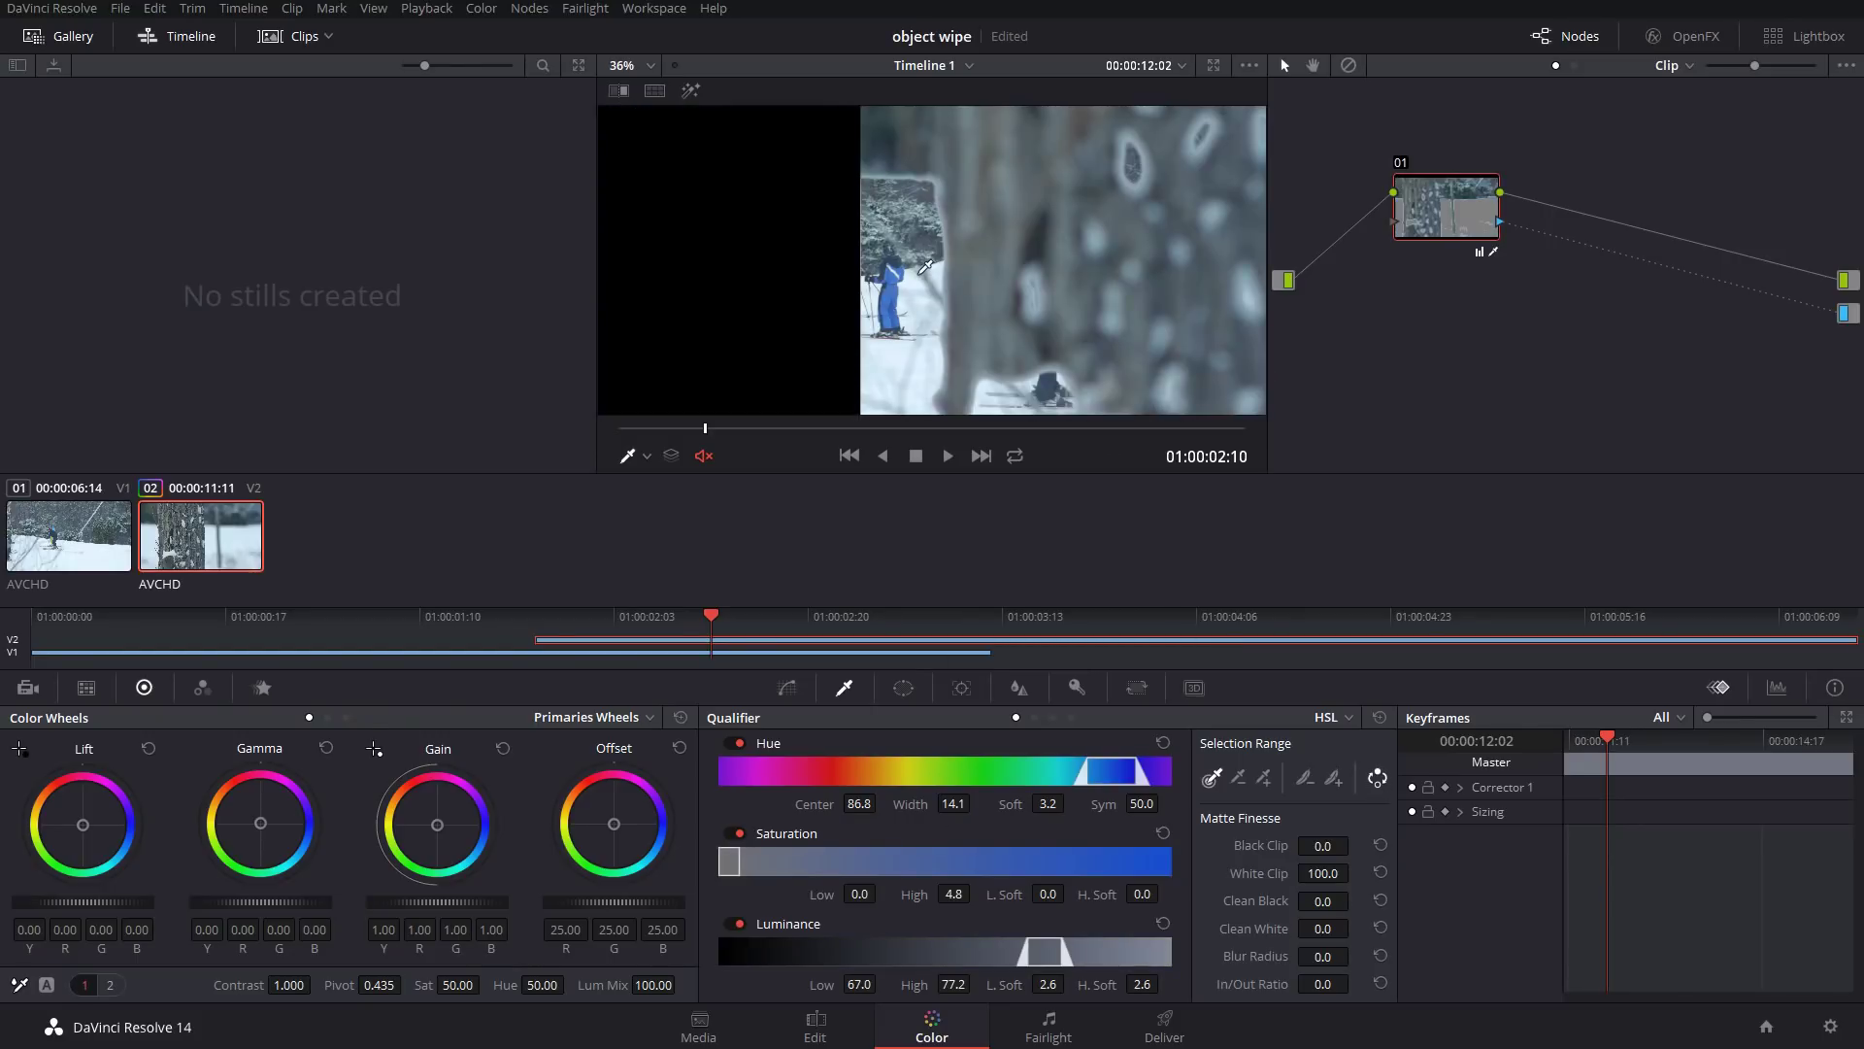
scroll(925, 221, "down", 3)
scroll(922, 226, "up", 1)
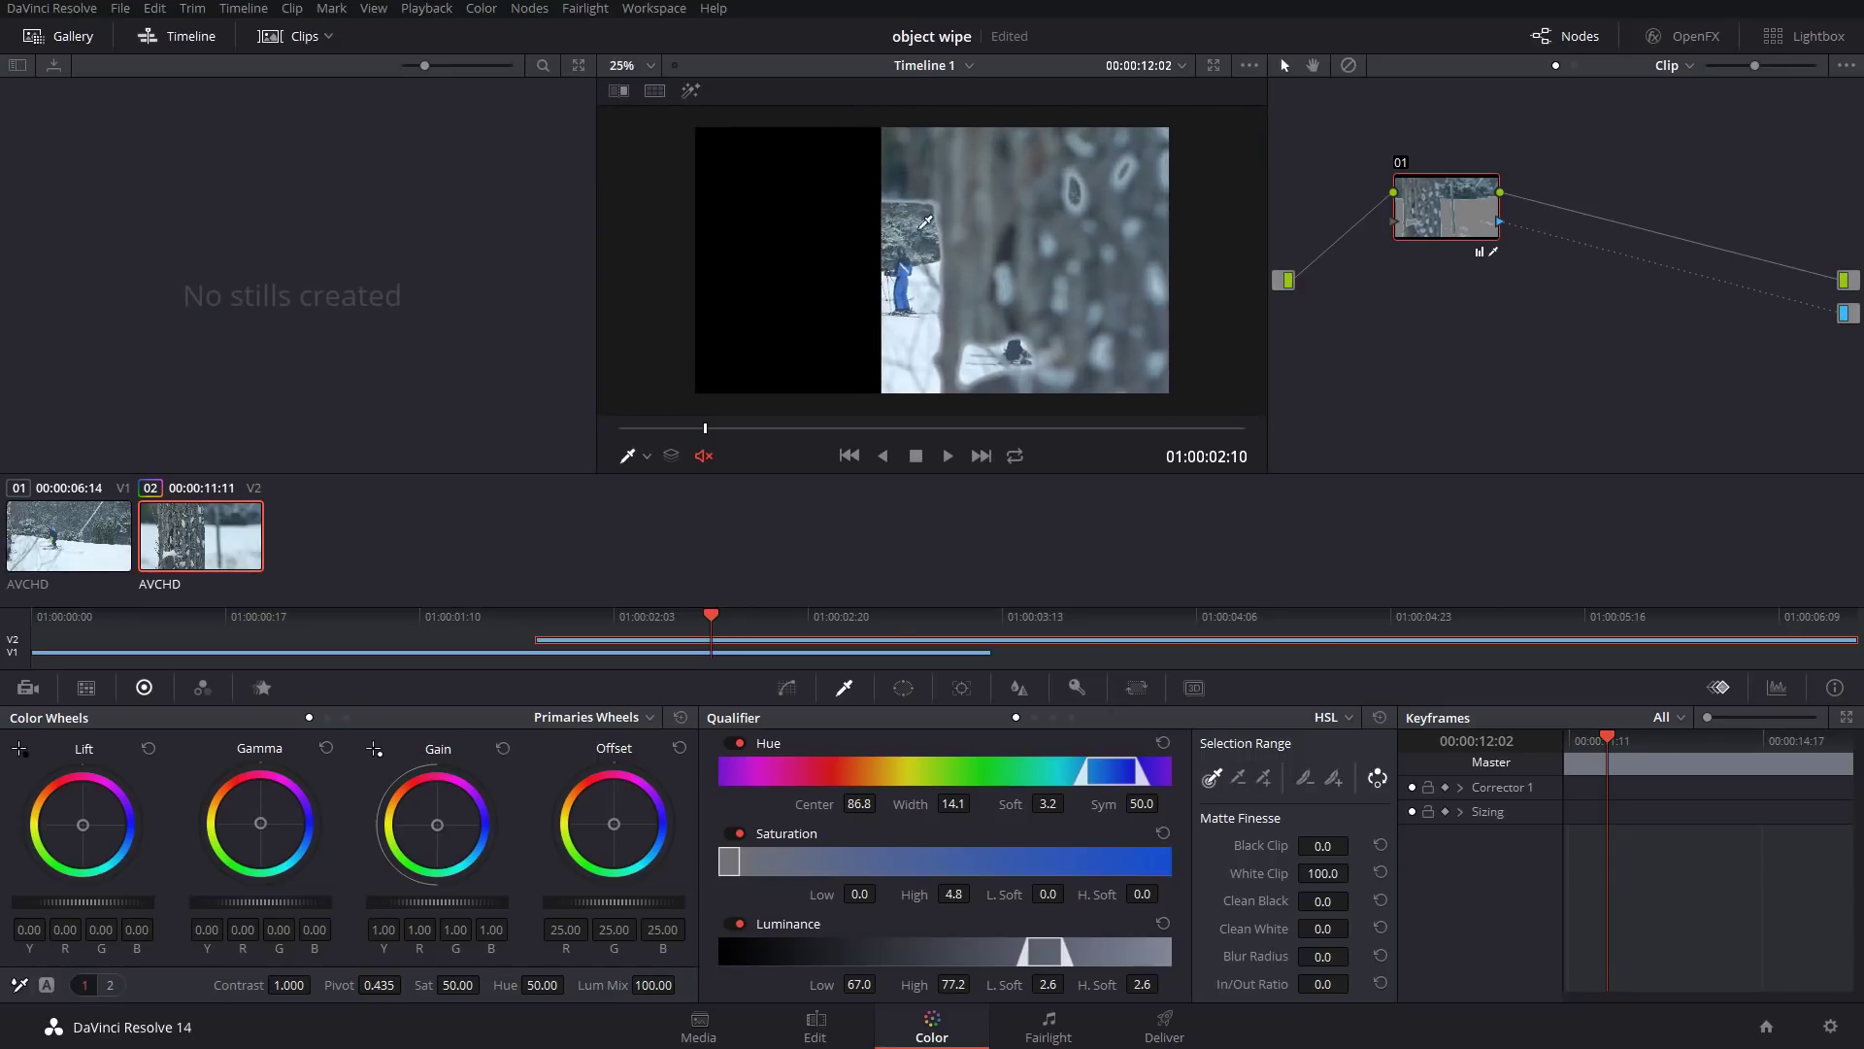
scroll(951, 361, "up", 1)
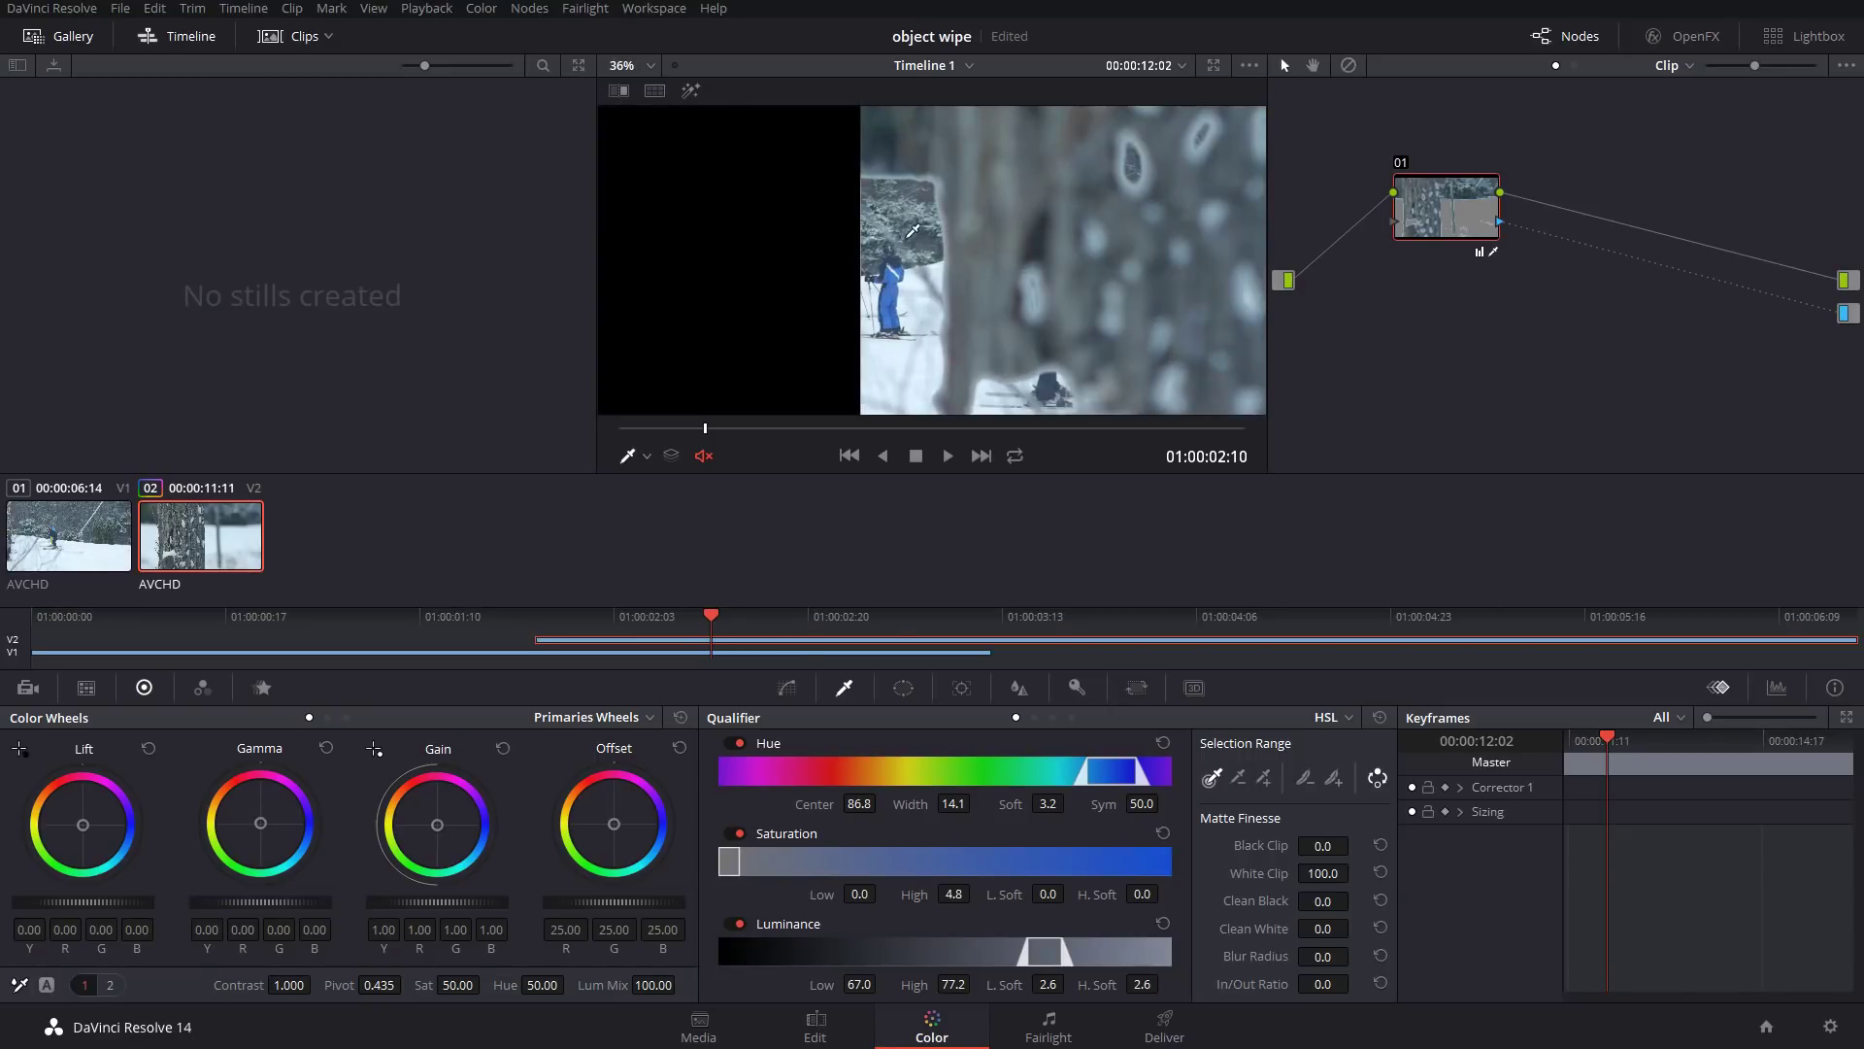
- Reset the qualifier and return to frame 01:00:02:06 on clip 02
left_click(1379, 716)
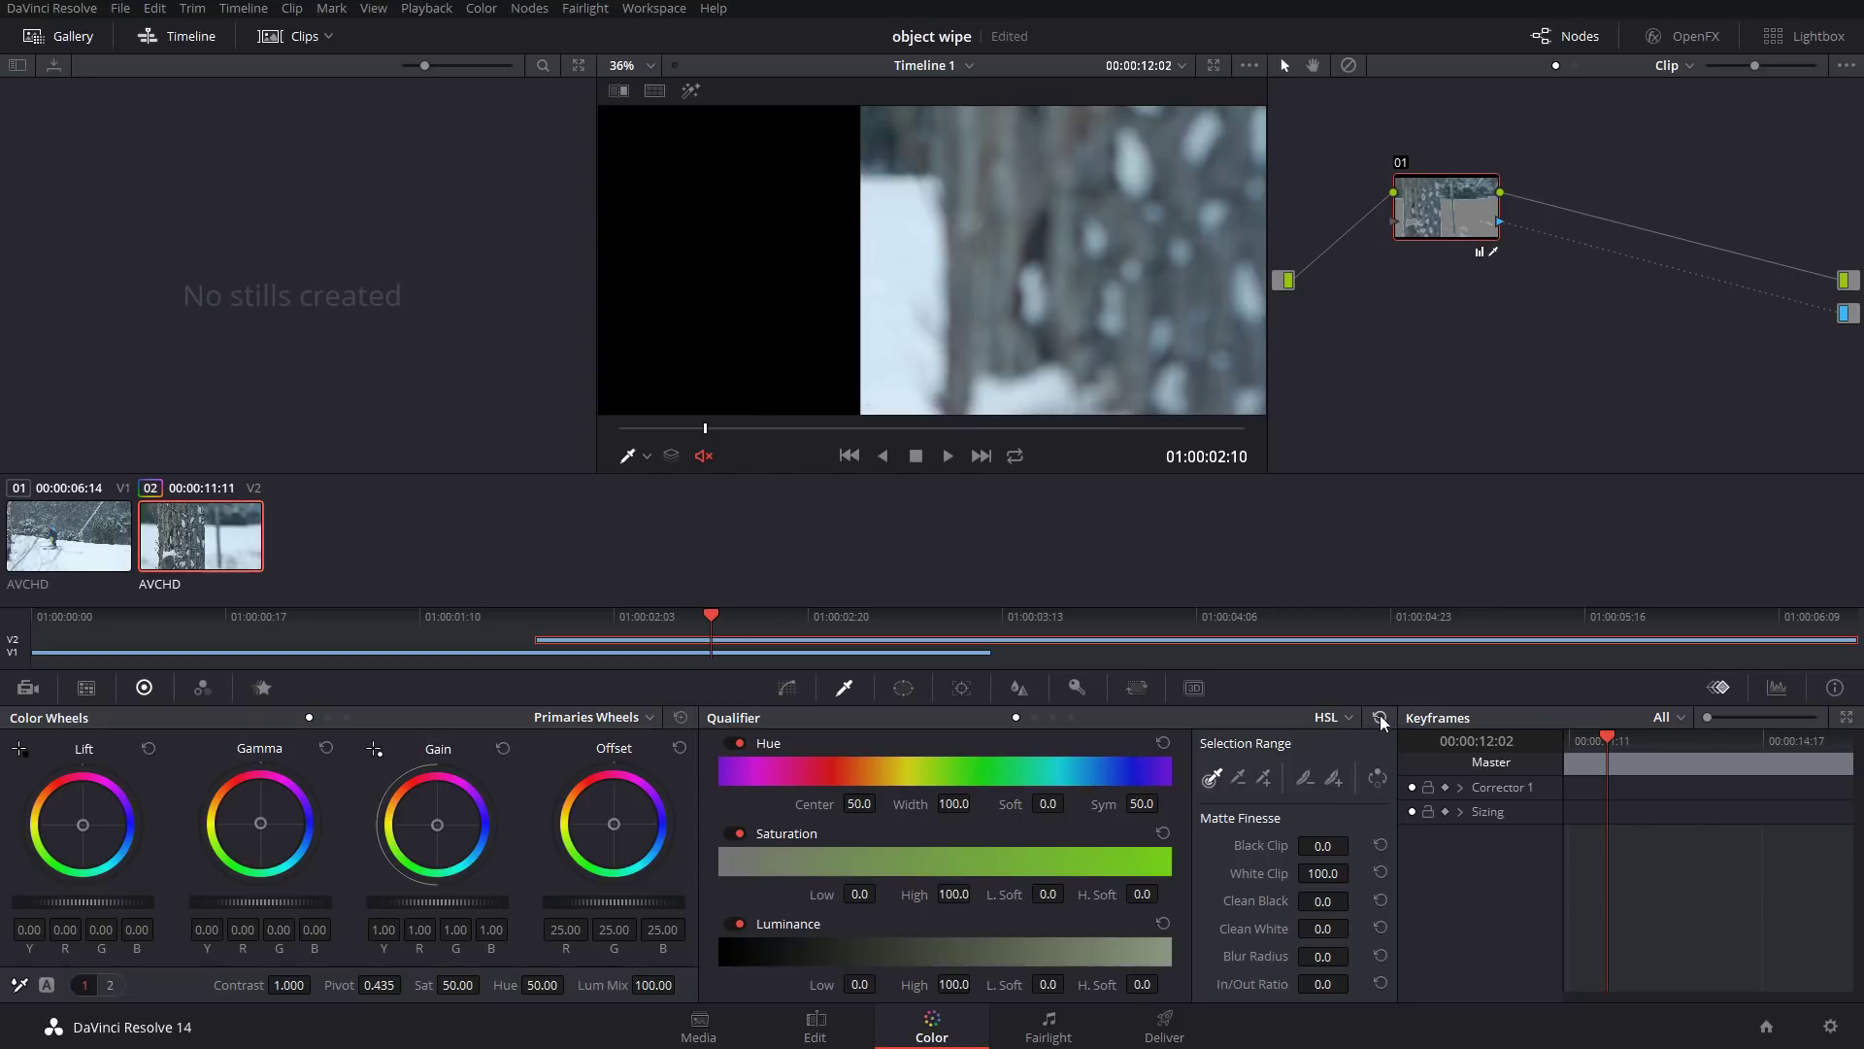
scroll(998, 281, "down", 3)
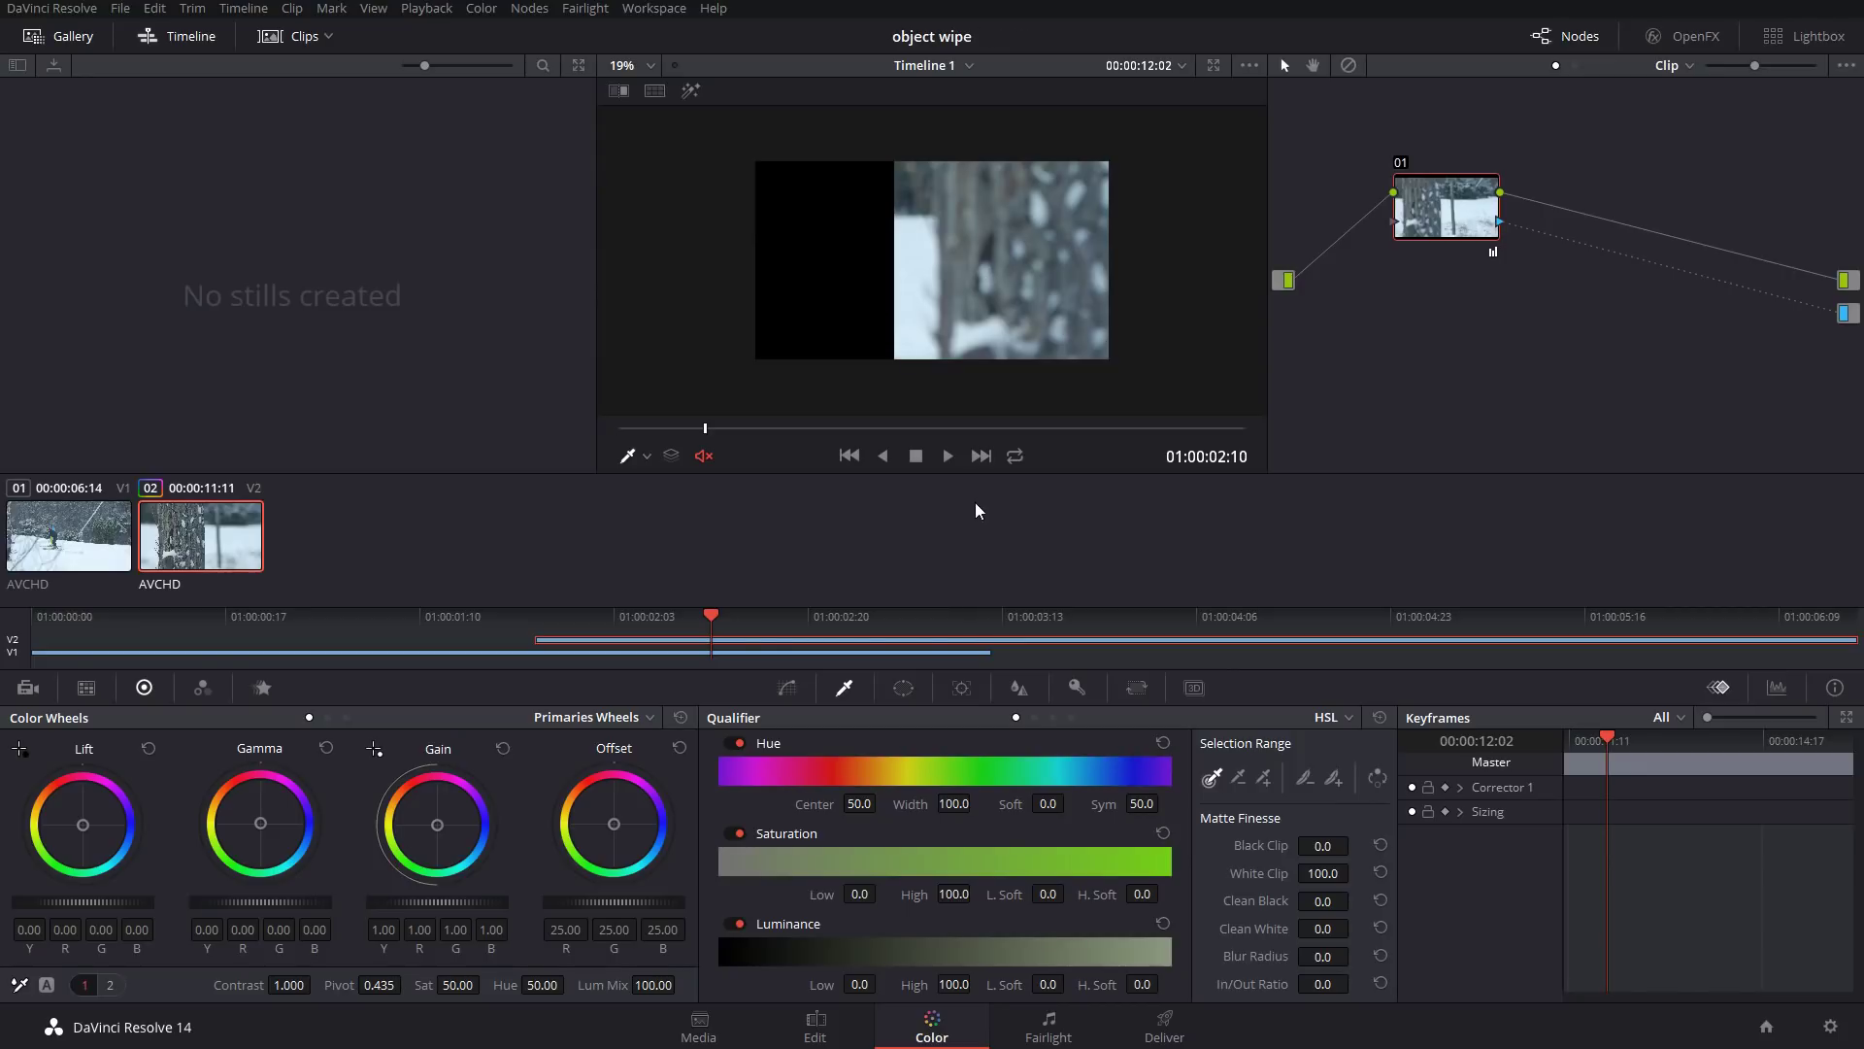
left_click_drag(709, 622, 664, 621)
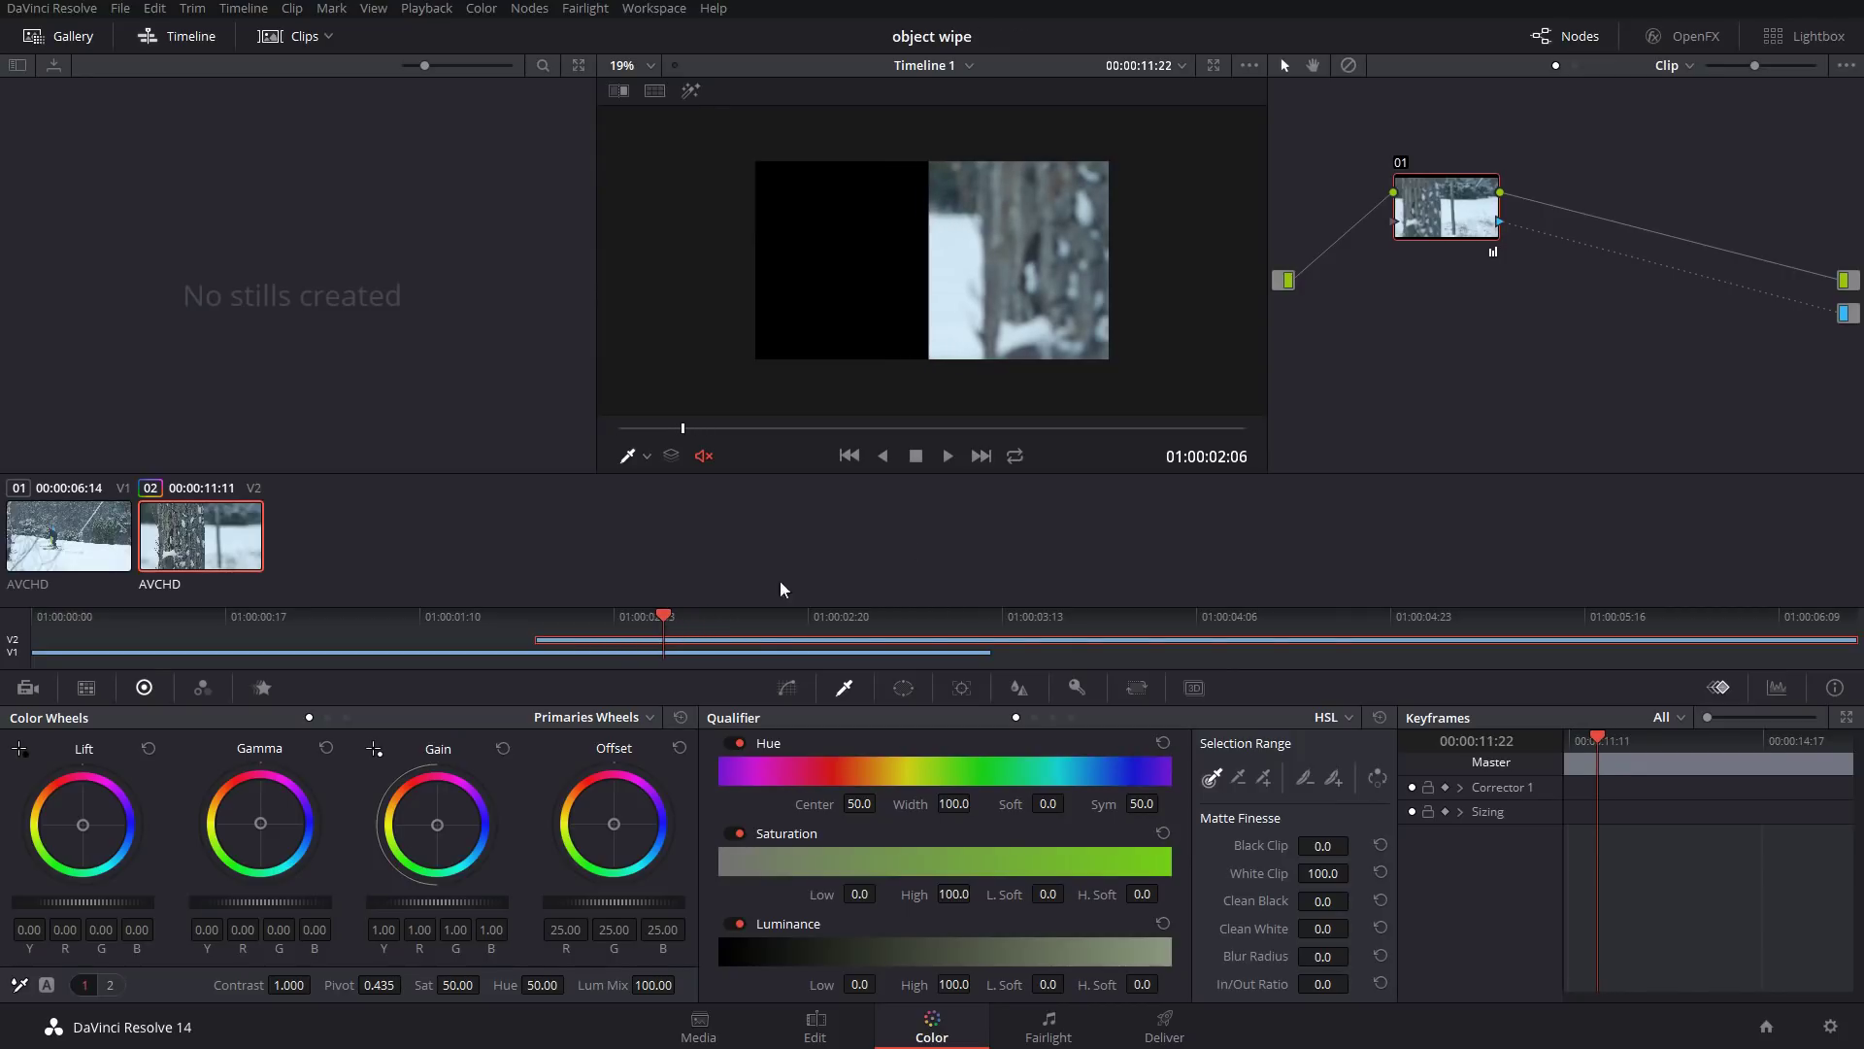
left_click(904, 689)
- Add a rectangular window to clip 02 and set the Tracker to Frame keyframing at 01:00:01:20
left_click(746, 795)
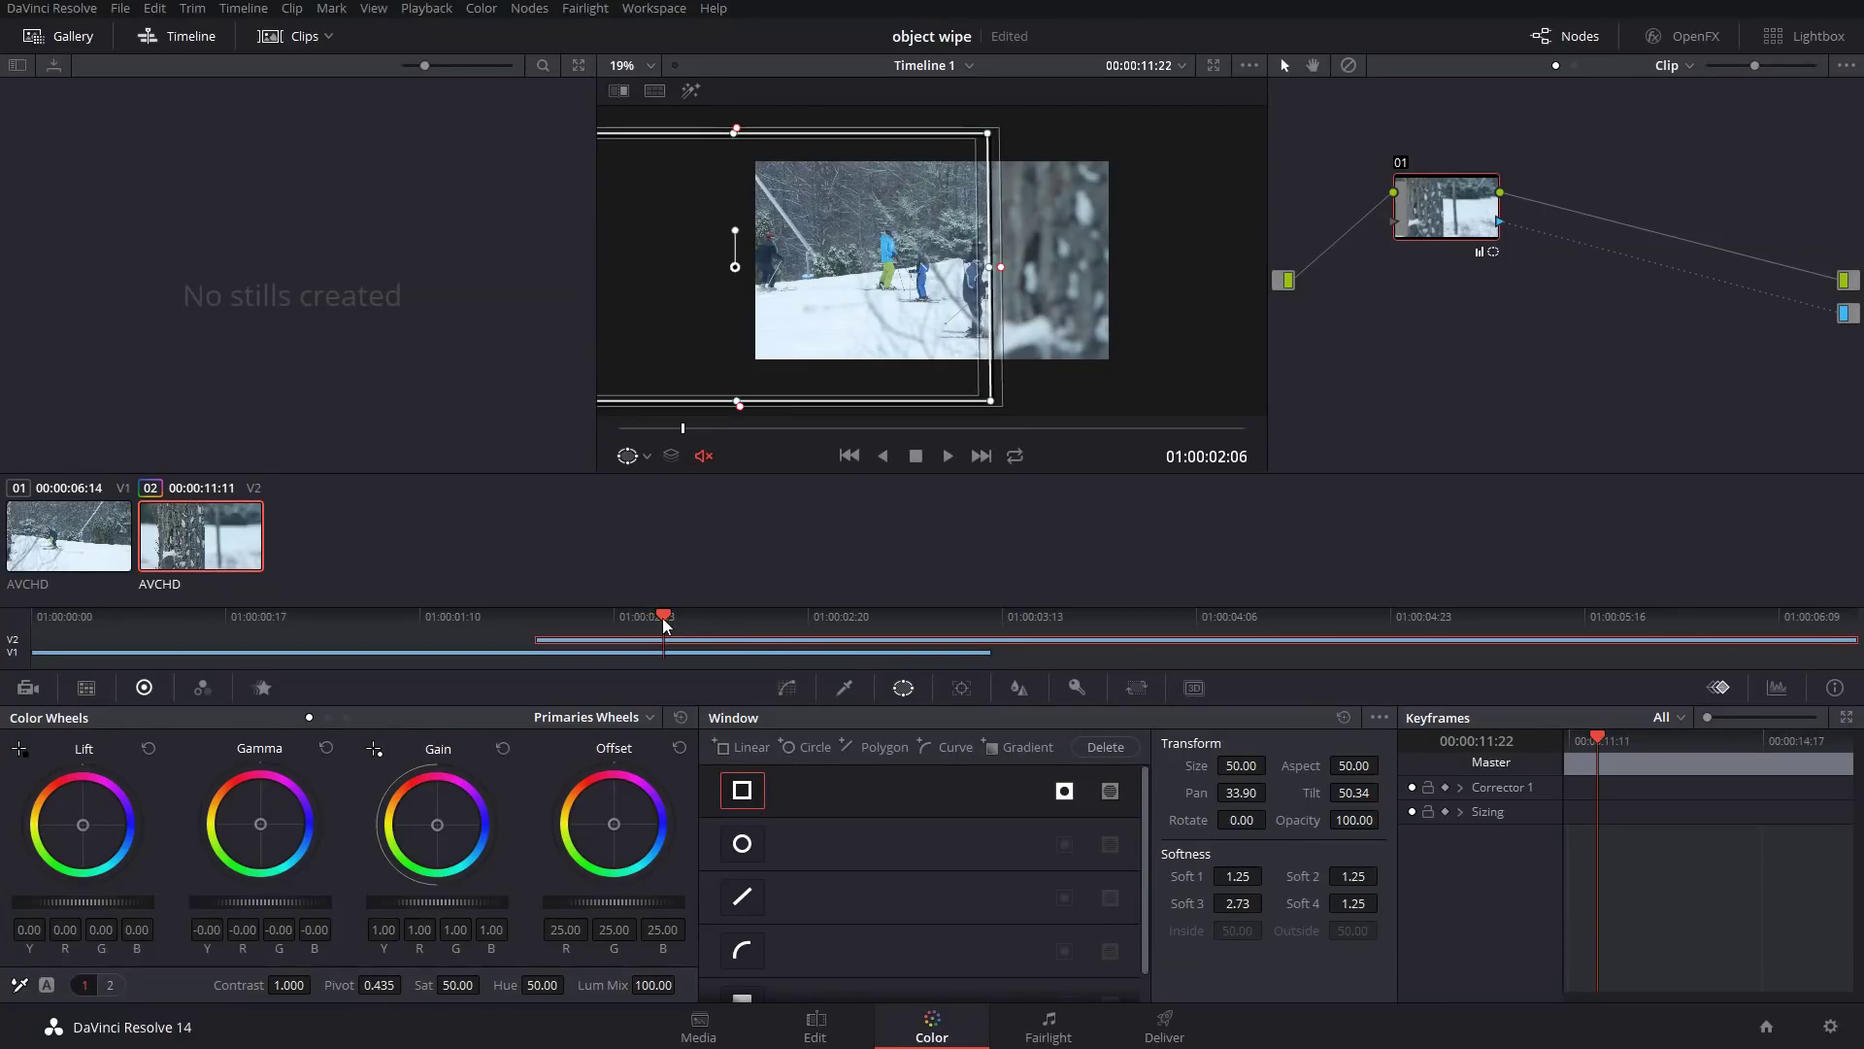
left_click_drag(662, 617, 550, 625)
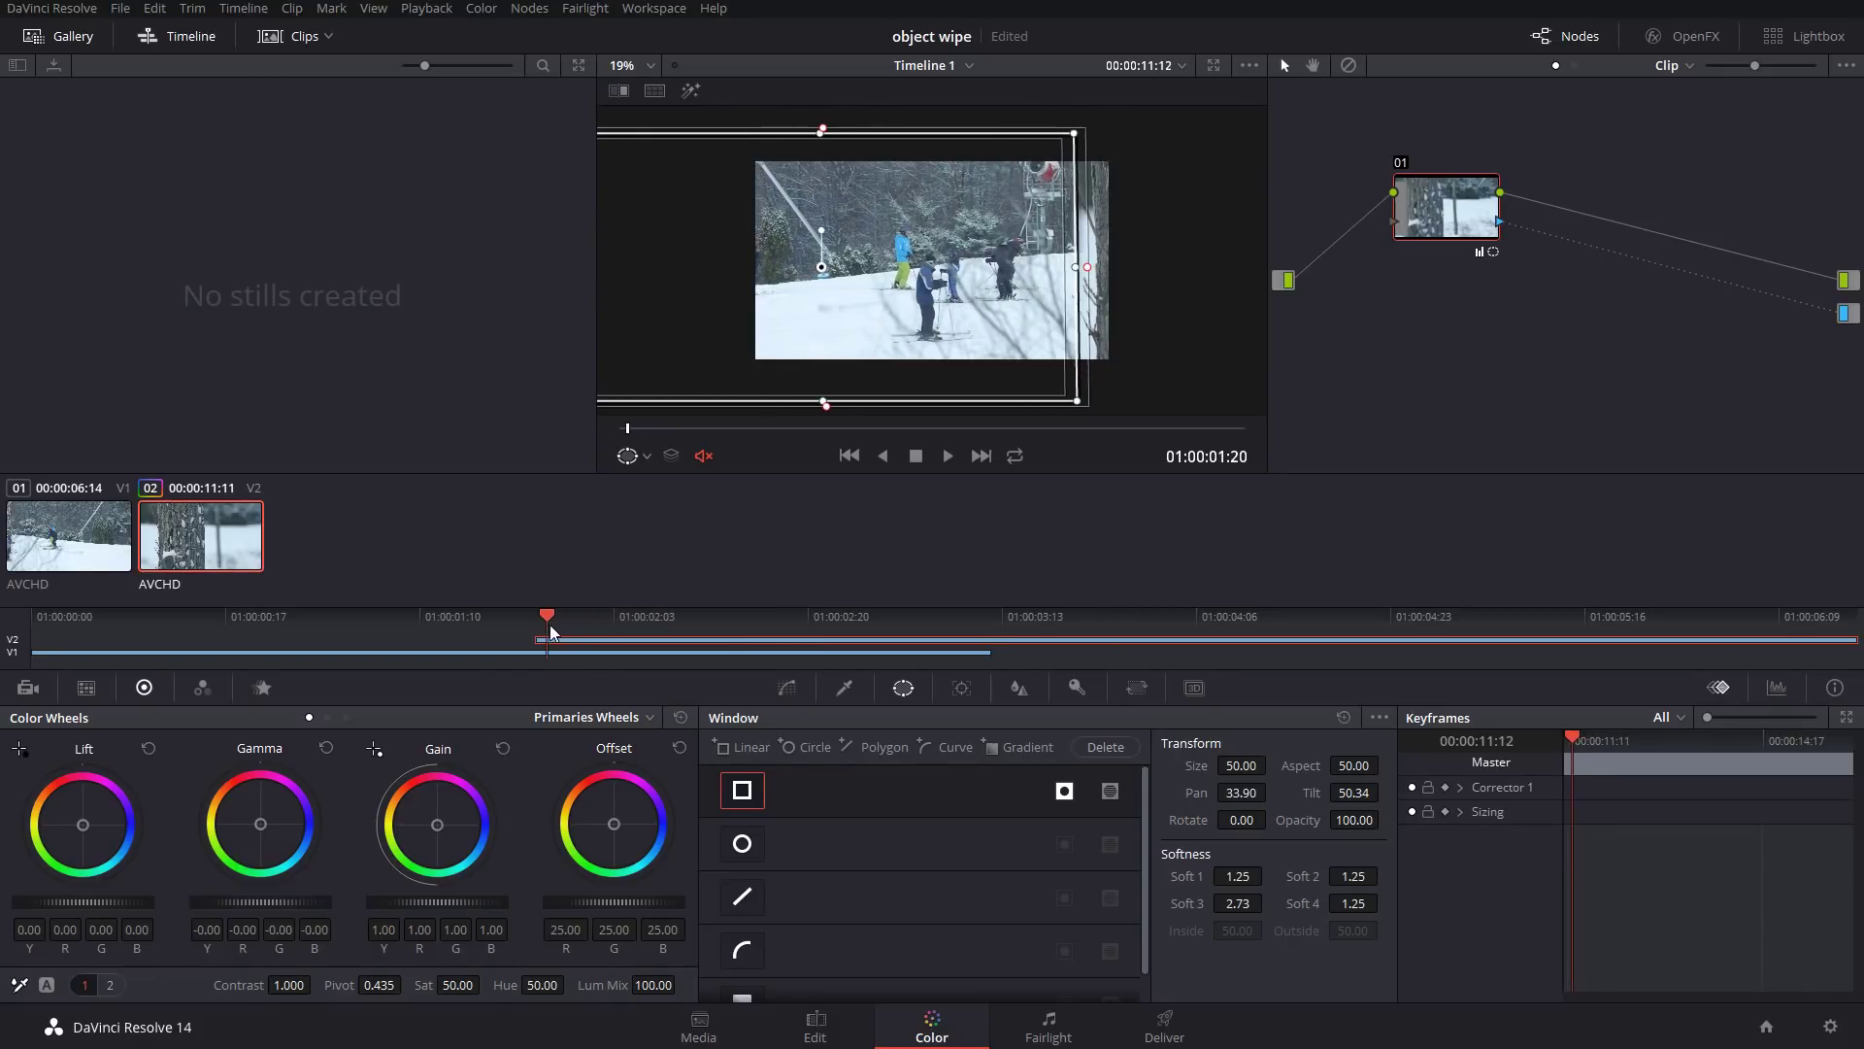
left_click(961, 689)
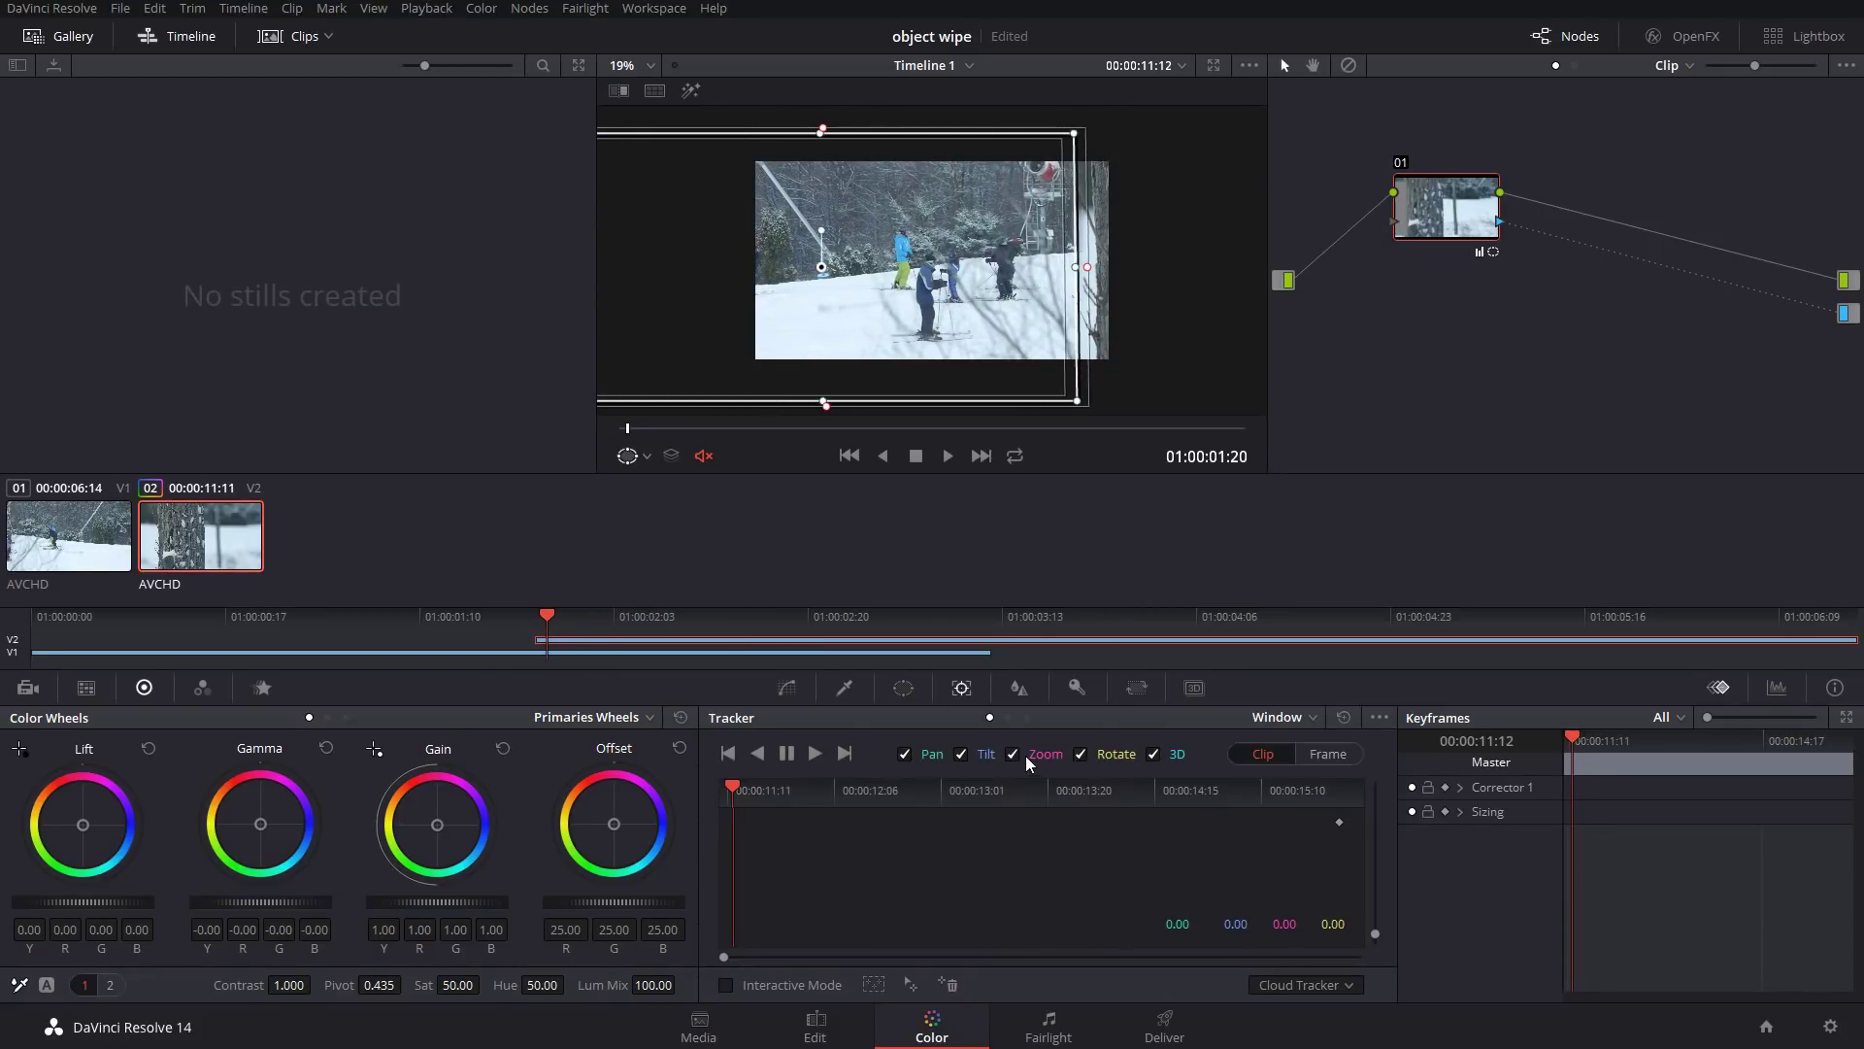
left_click(1328, 755)
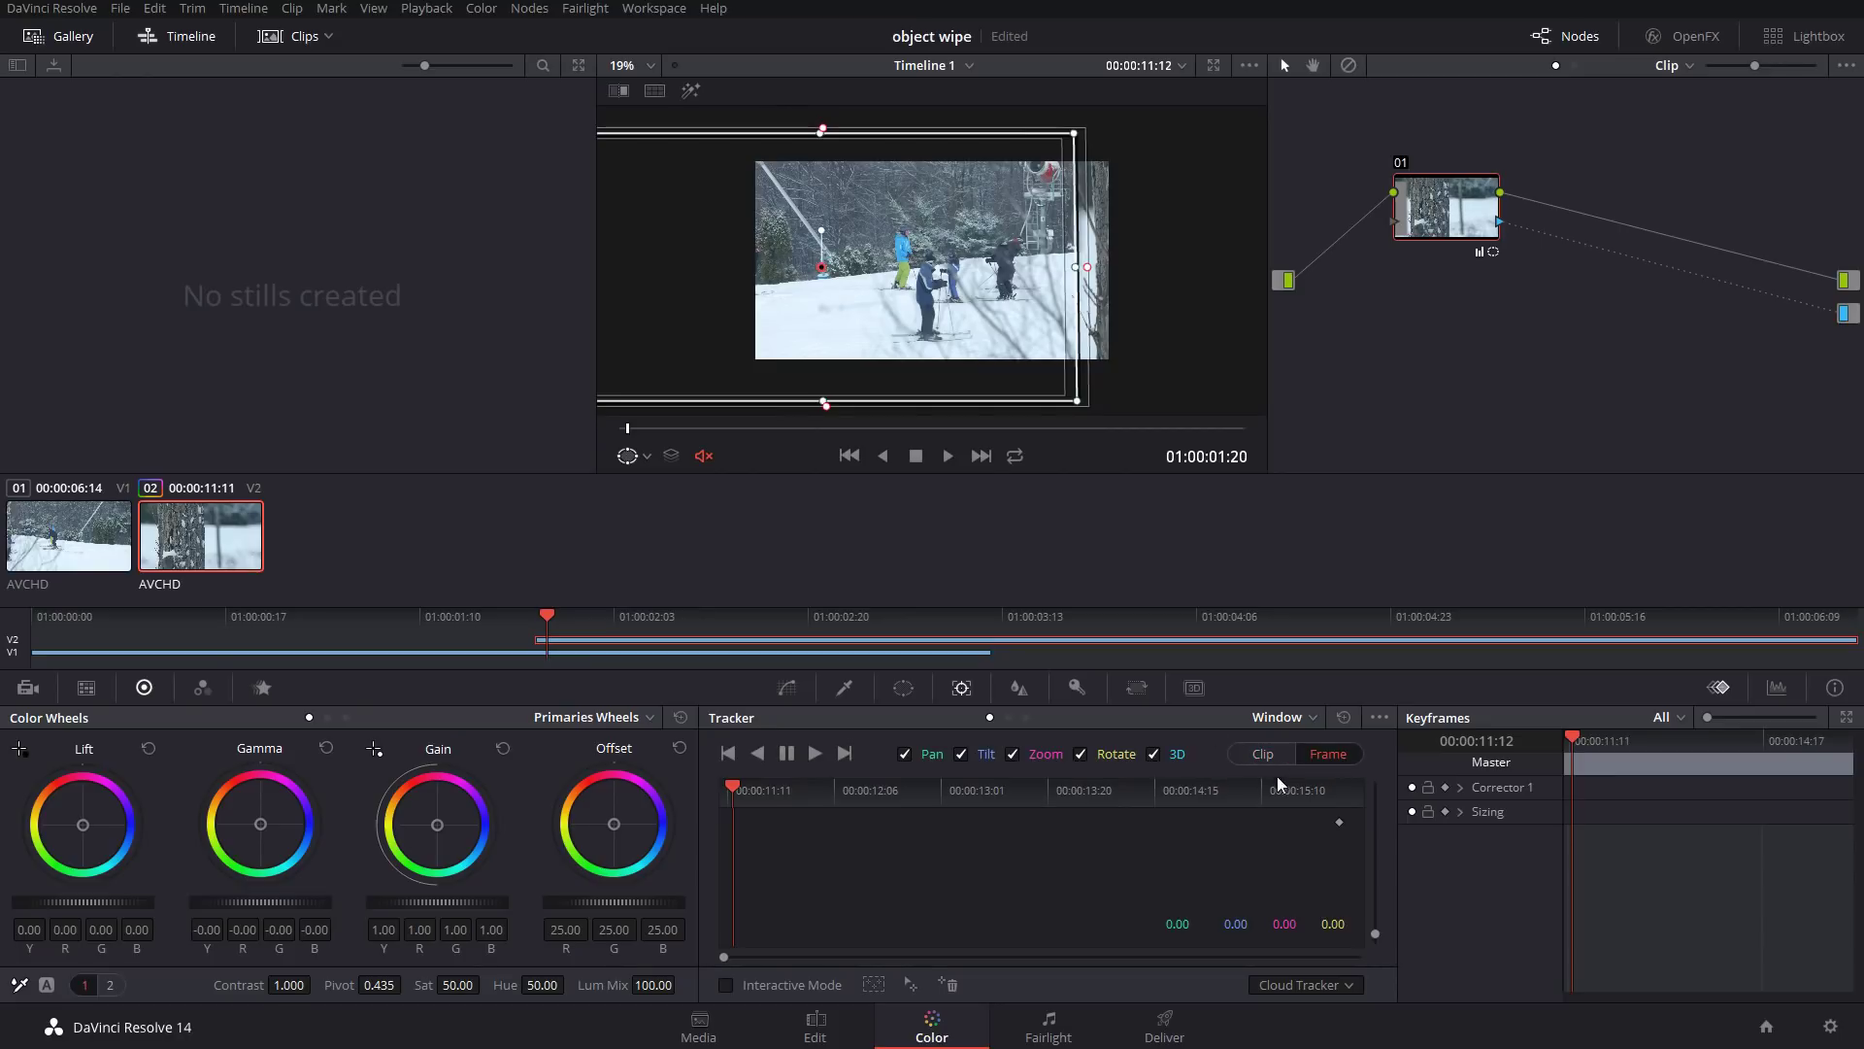
- Keyframe the window's edge along the tree trunk on several frames of clip 02
left_click_drag(735, 789, 777, 799)
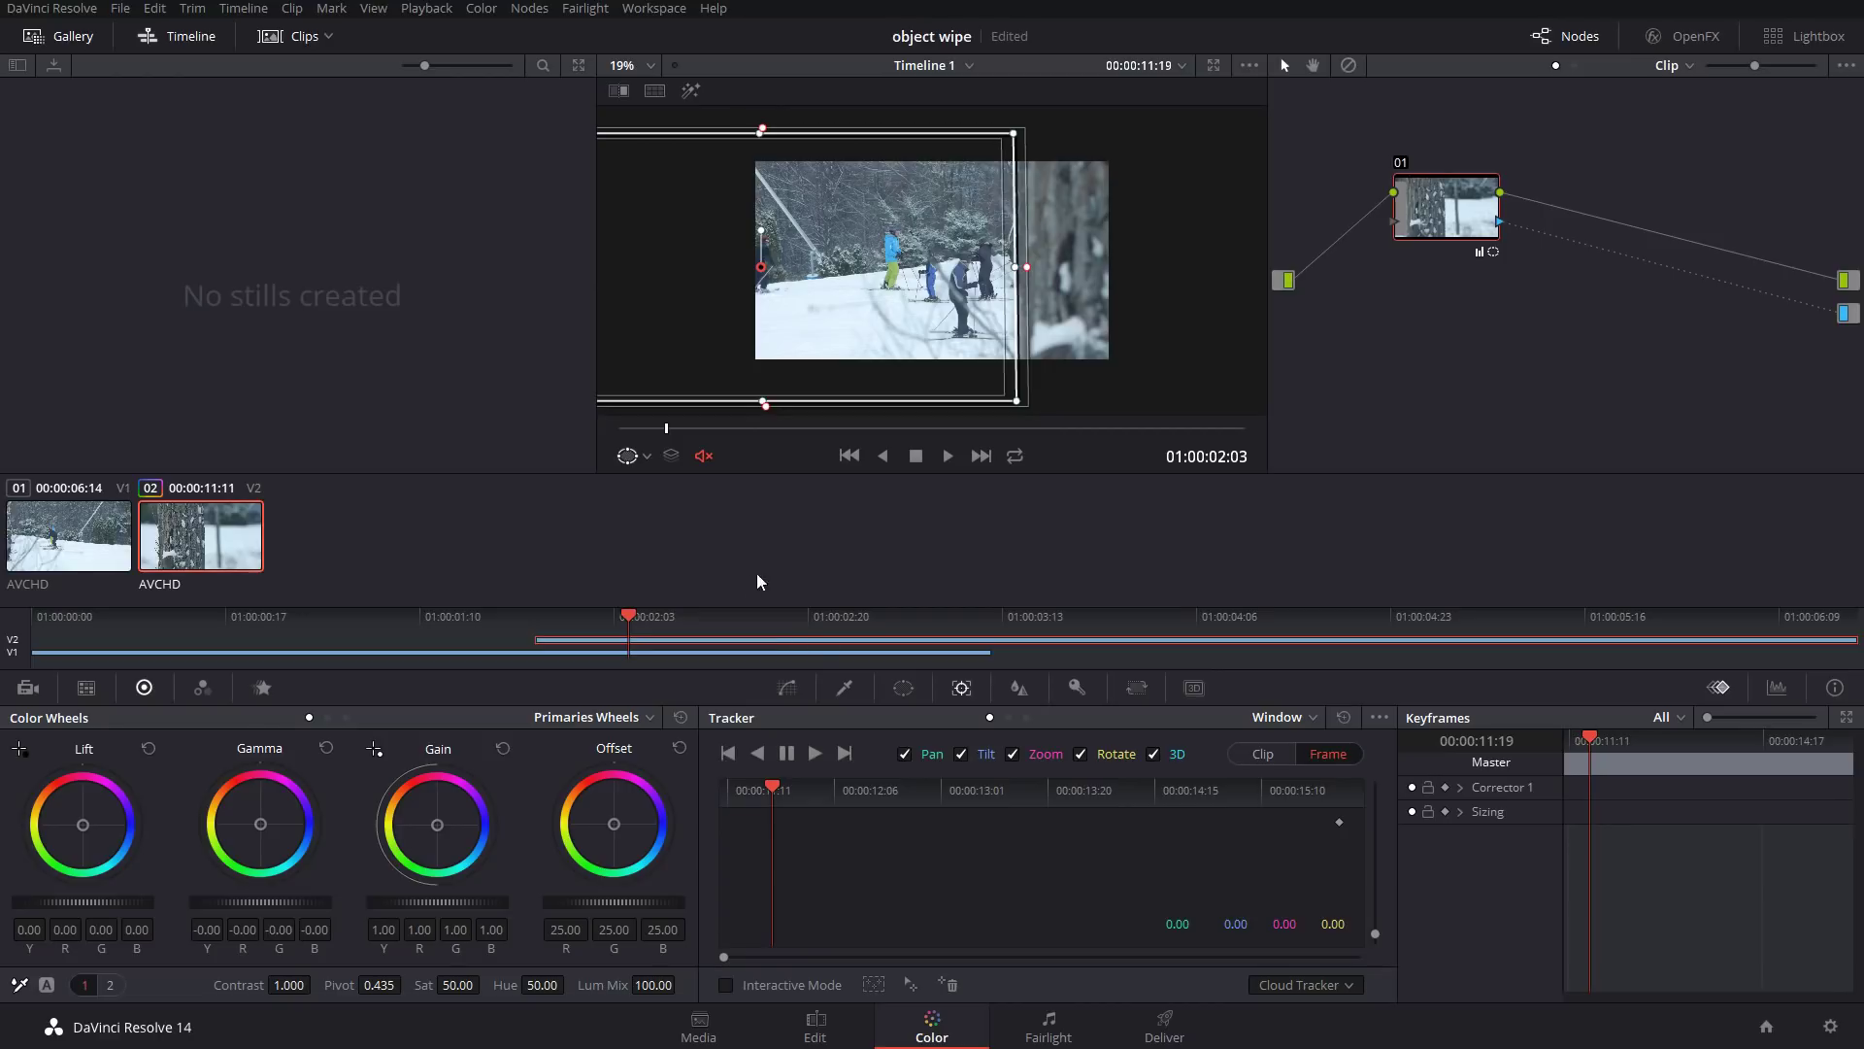
left_click_drag(760, 268, 760, 266)
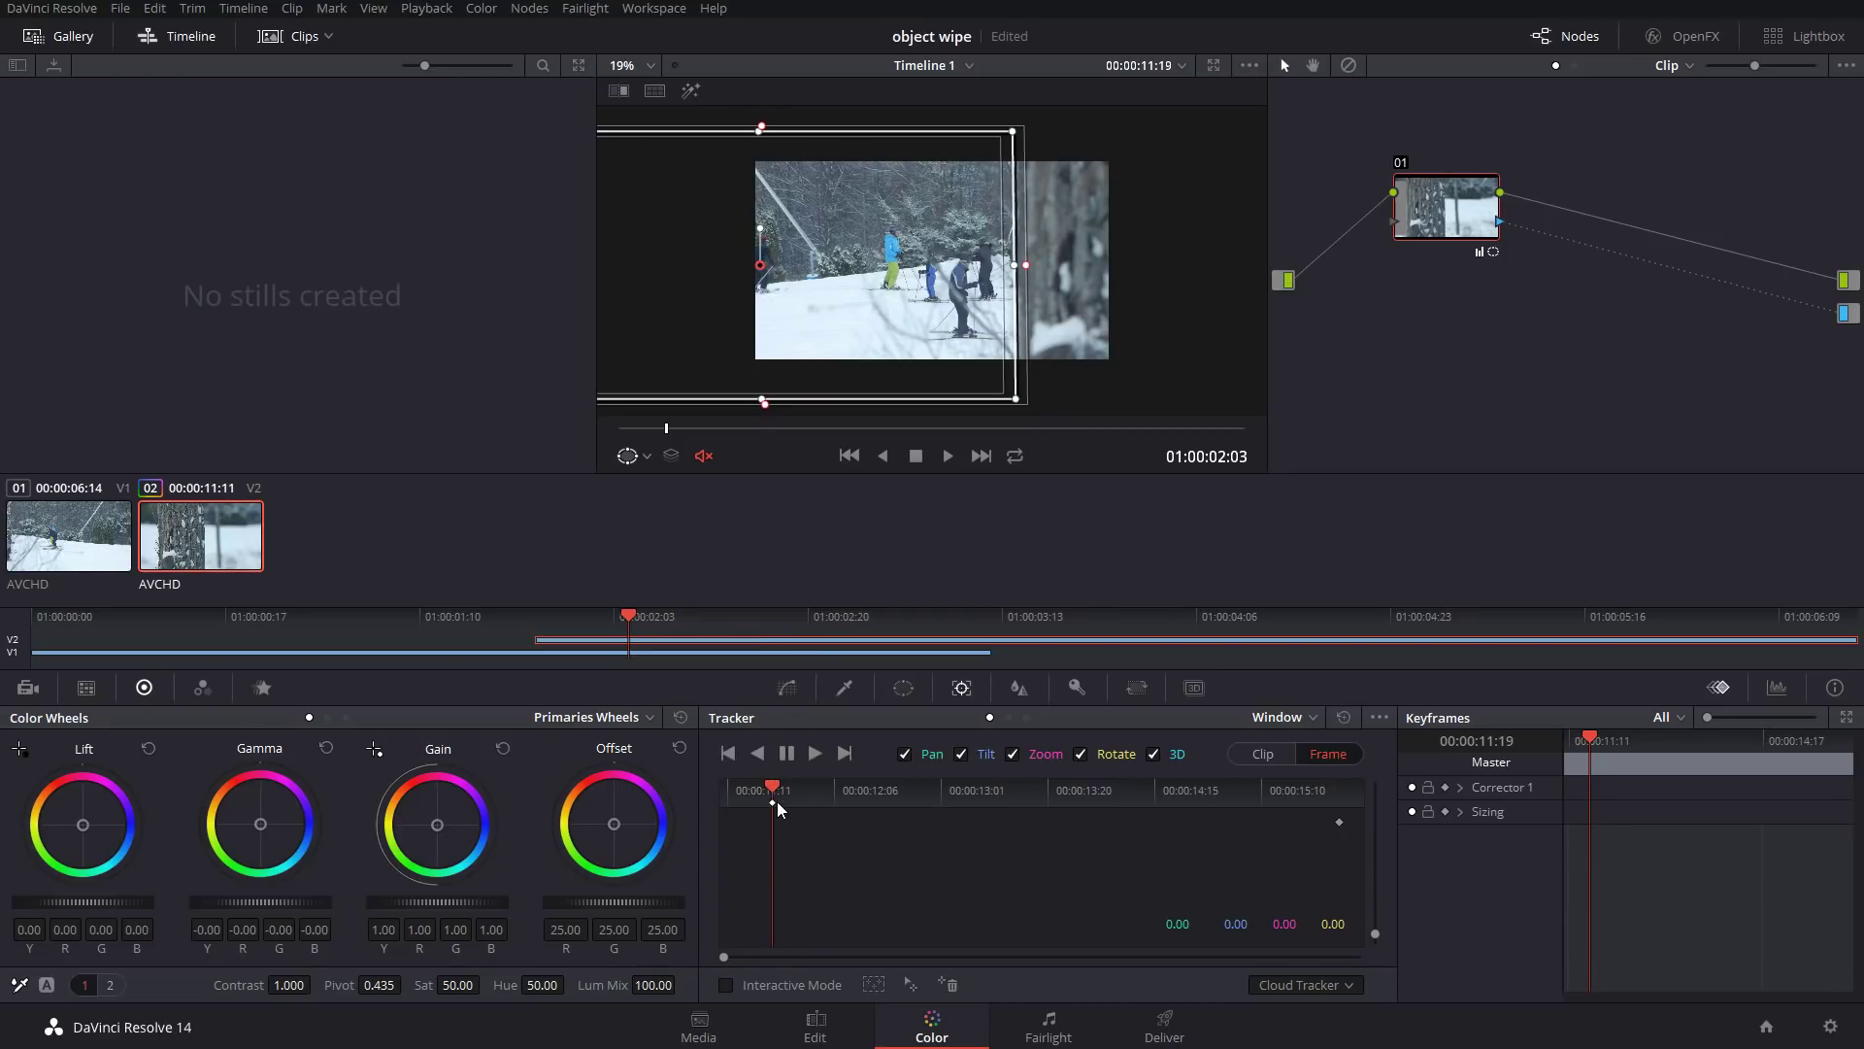
left_click_drag(774, 792, 722, 785)
left_click_drag(829, 264, 852, 264)
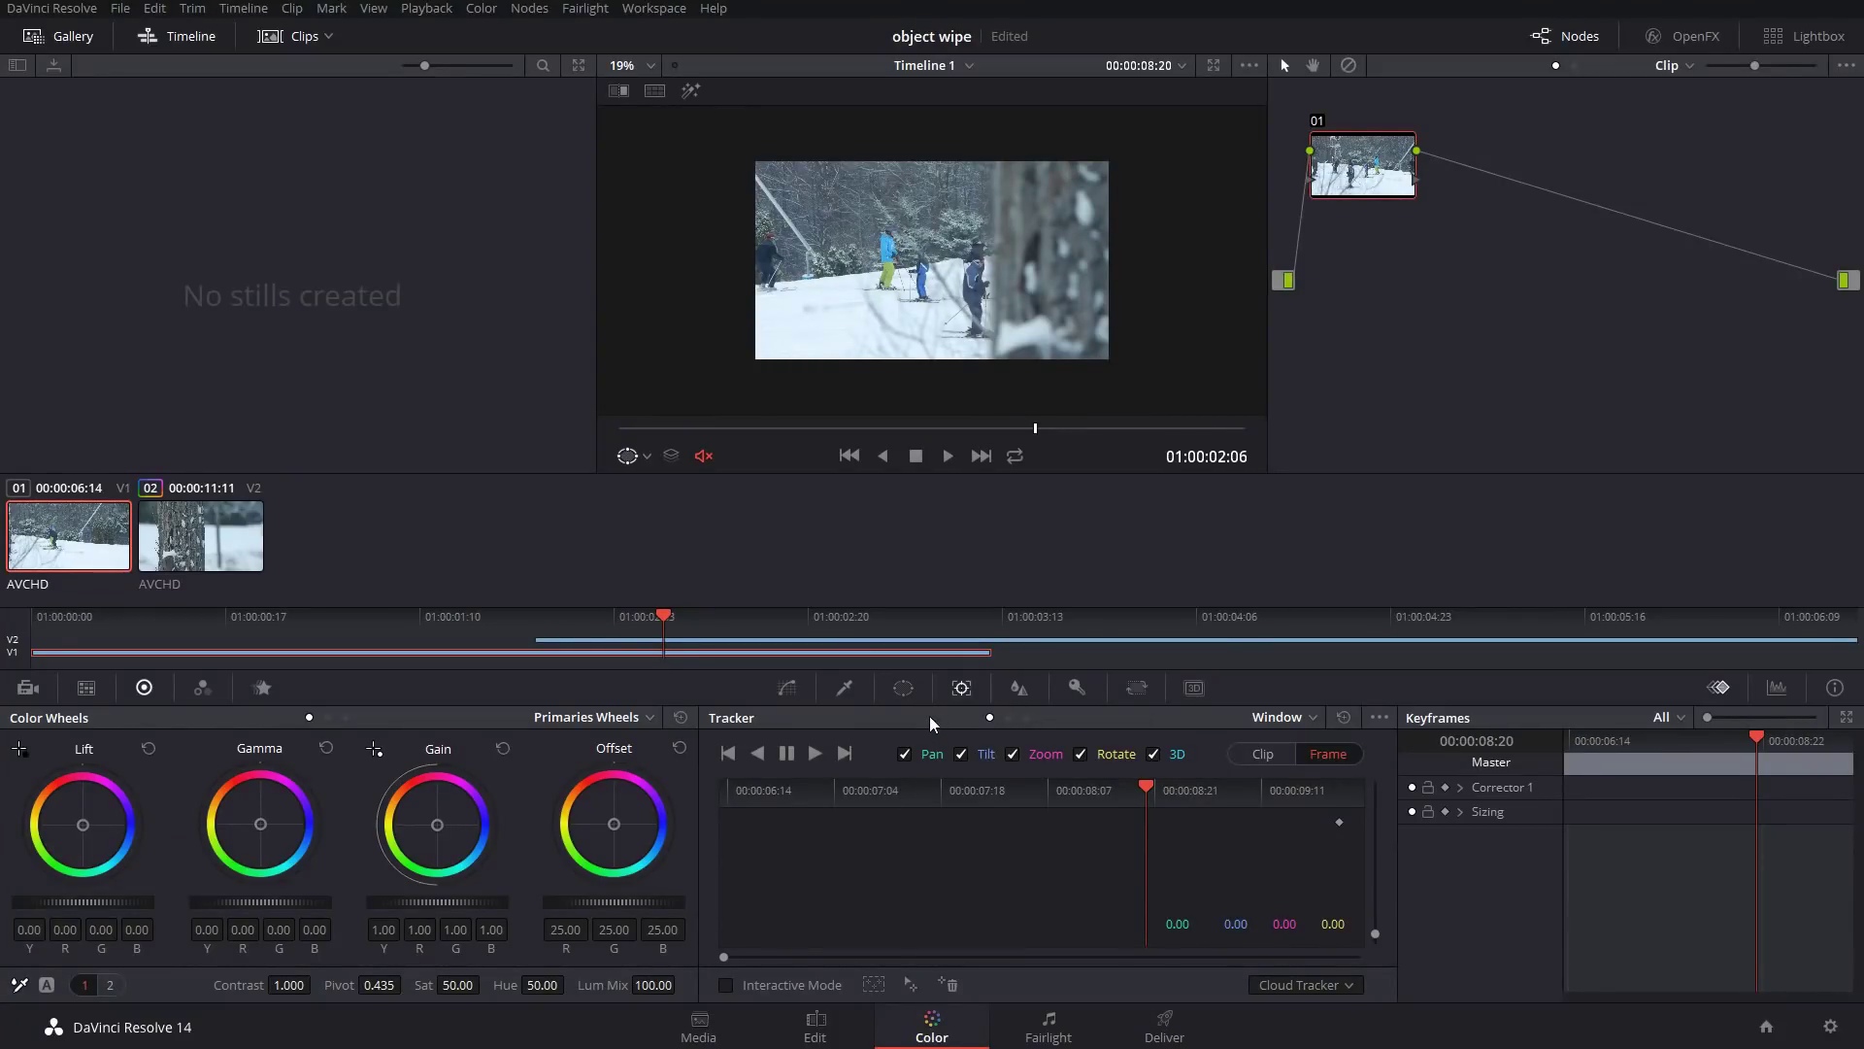
left_click(630, 456)
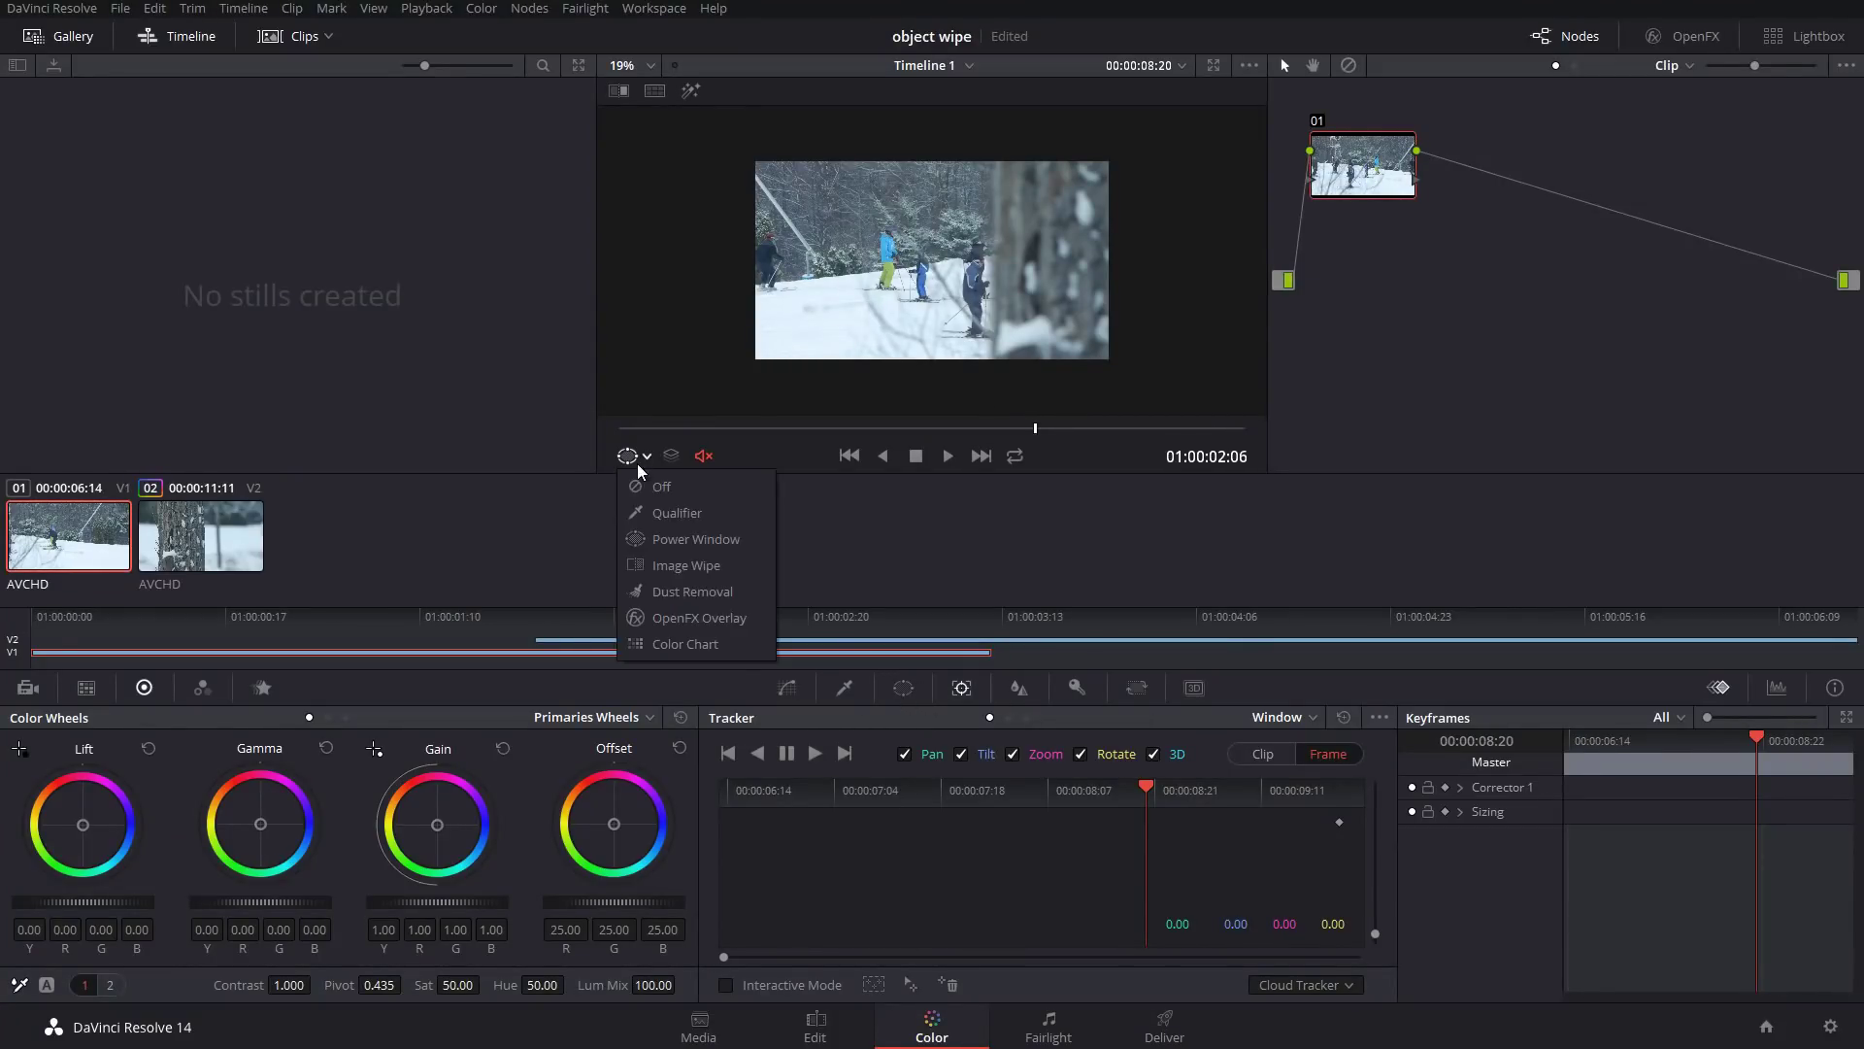
- Show the Power Window overlay, select clip 02, and move to frame 01:00:02:07
left_click(666, 539)
scroll(749, 253, "down", 1)
scroll(750, 253, "down", 2)
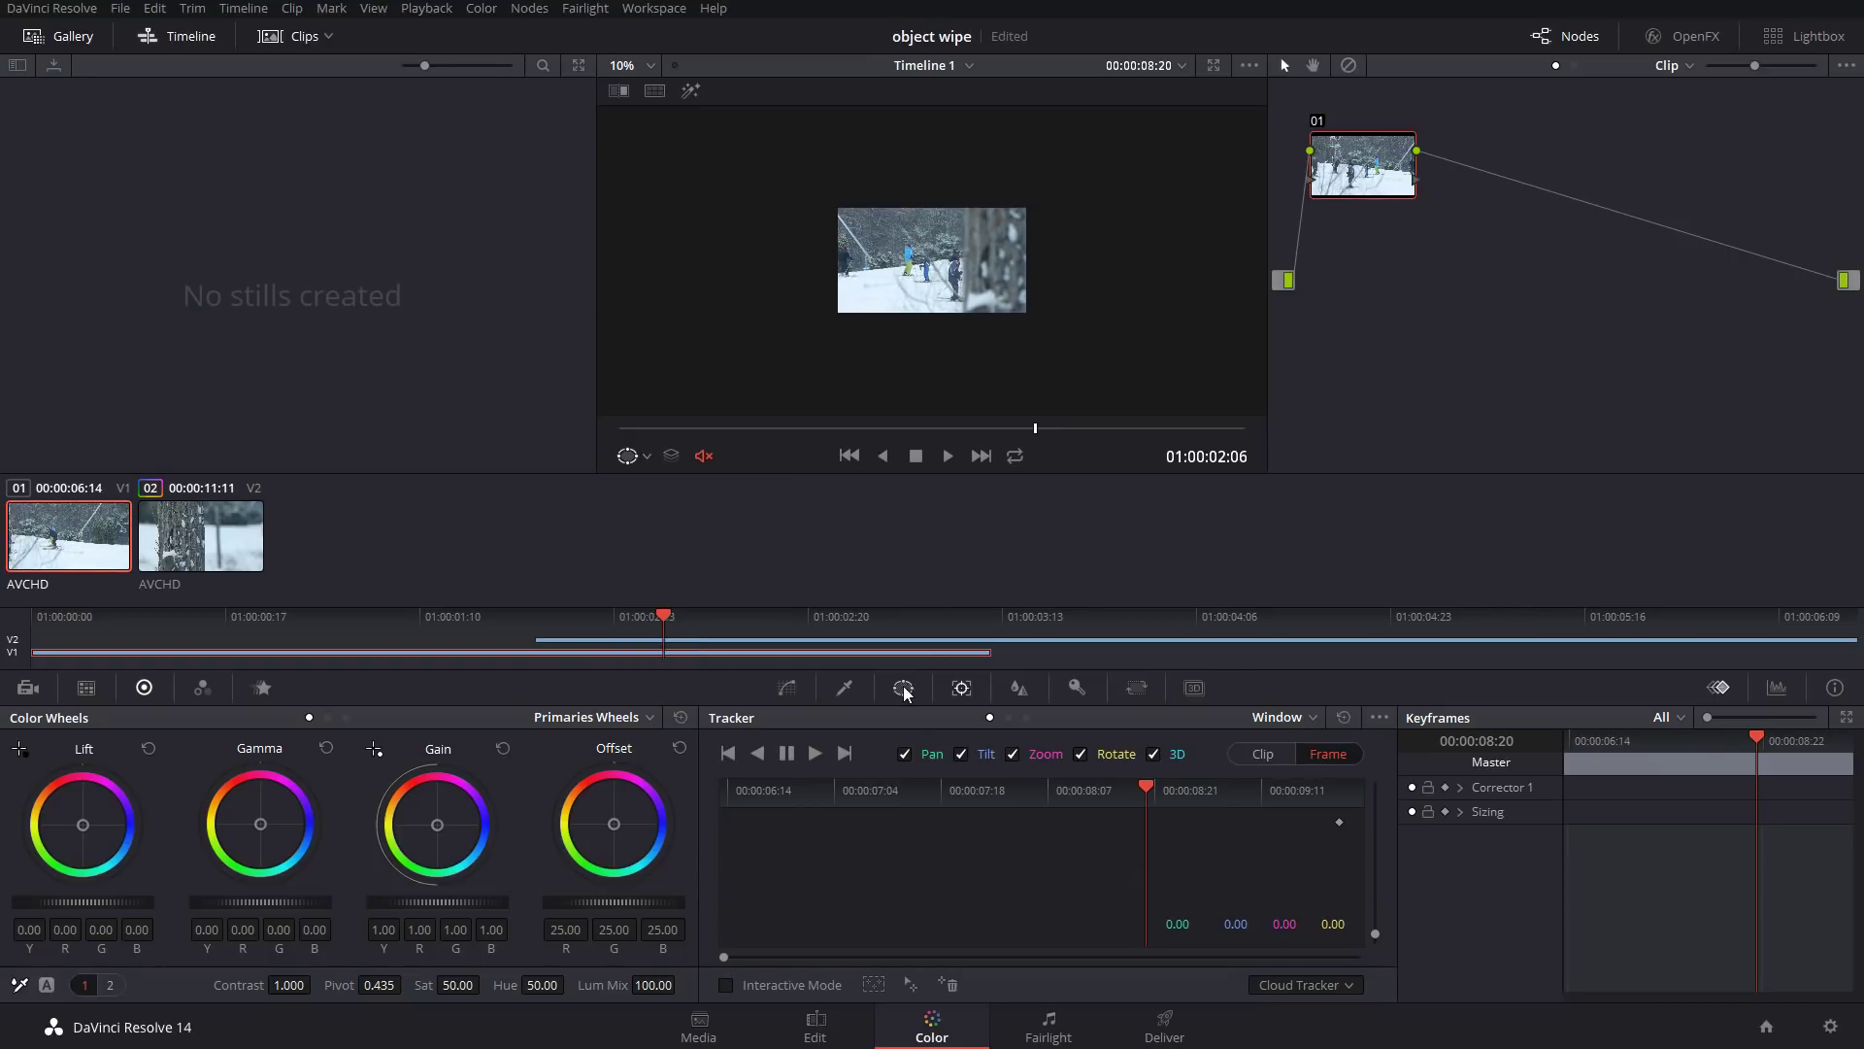
left_click(903, 688)
left_click(199, 544)
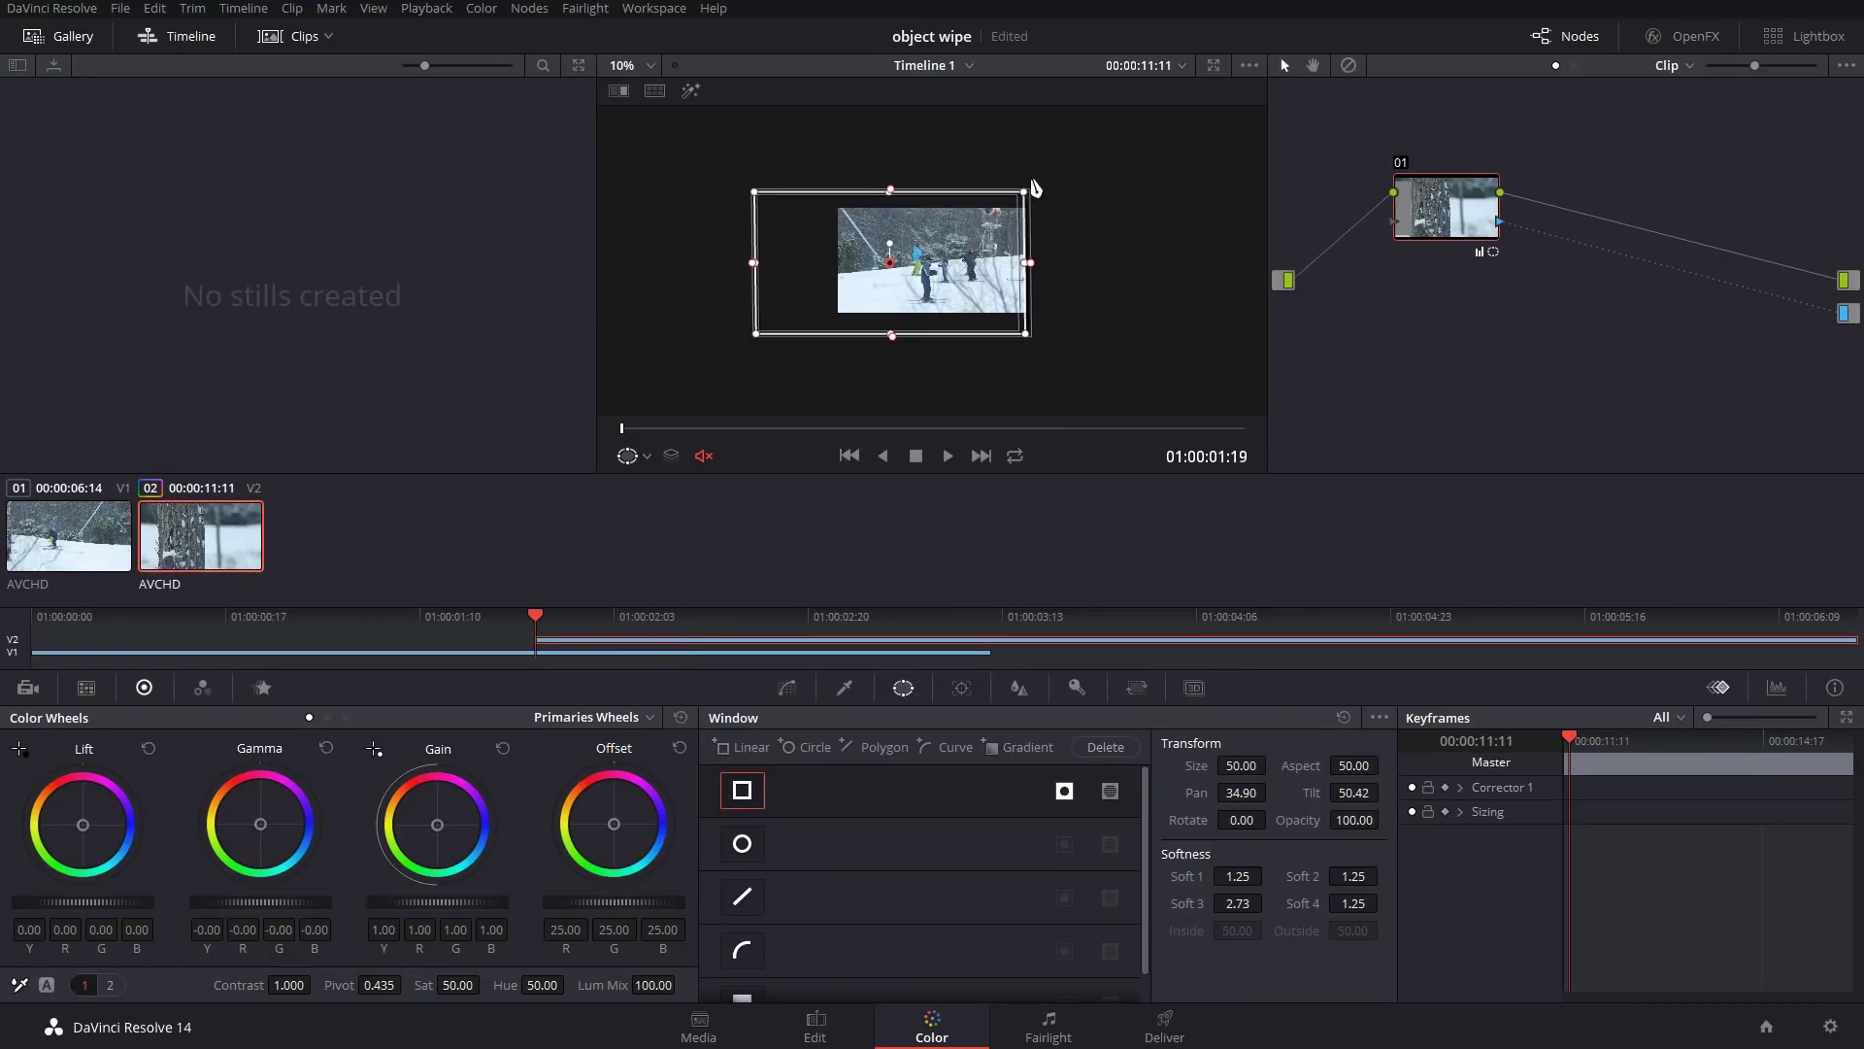
scroll(971, 415, "up", 3)
left_click_drag(577, 631, 683, 634)
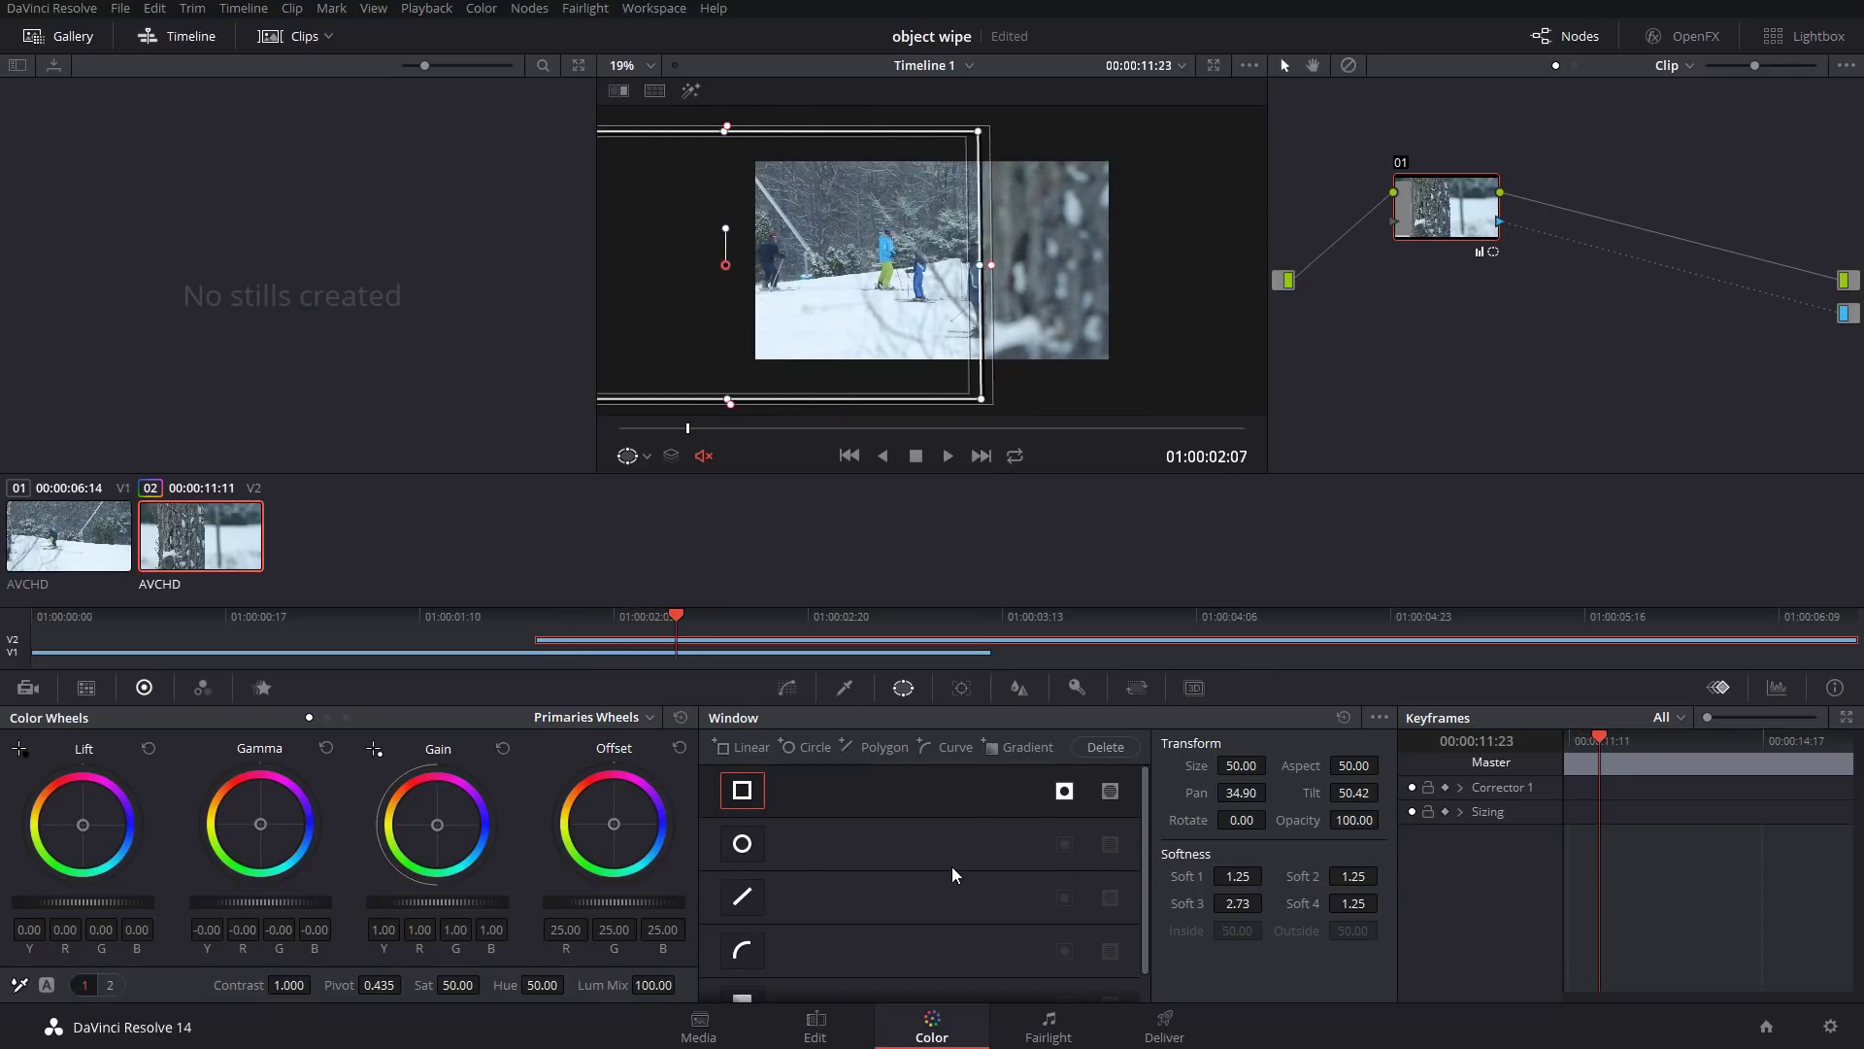
- Keyframe the window at 01:00:02:07 and 12:06 so it follows the trunk, then scrub the wipe
left_click(962, 687)
left_click_drag(726, 240, 735, 240)
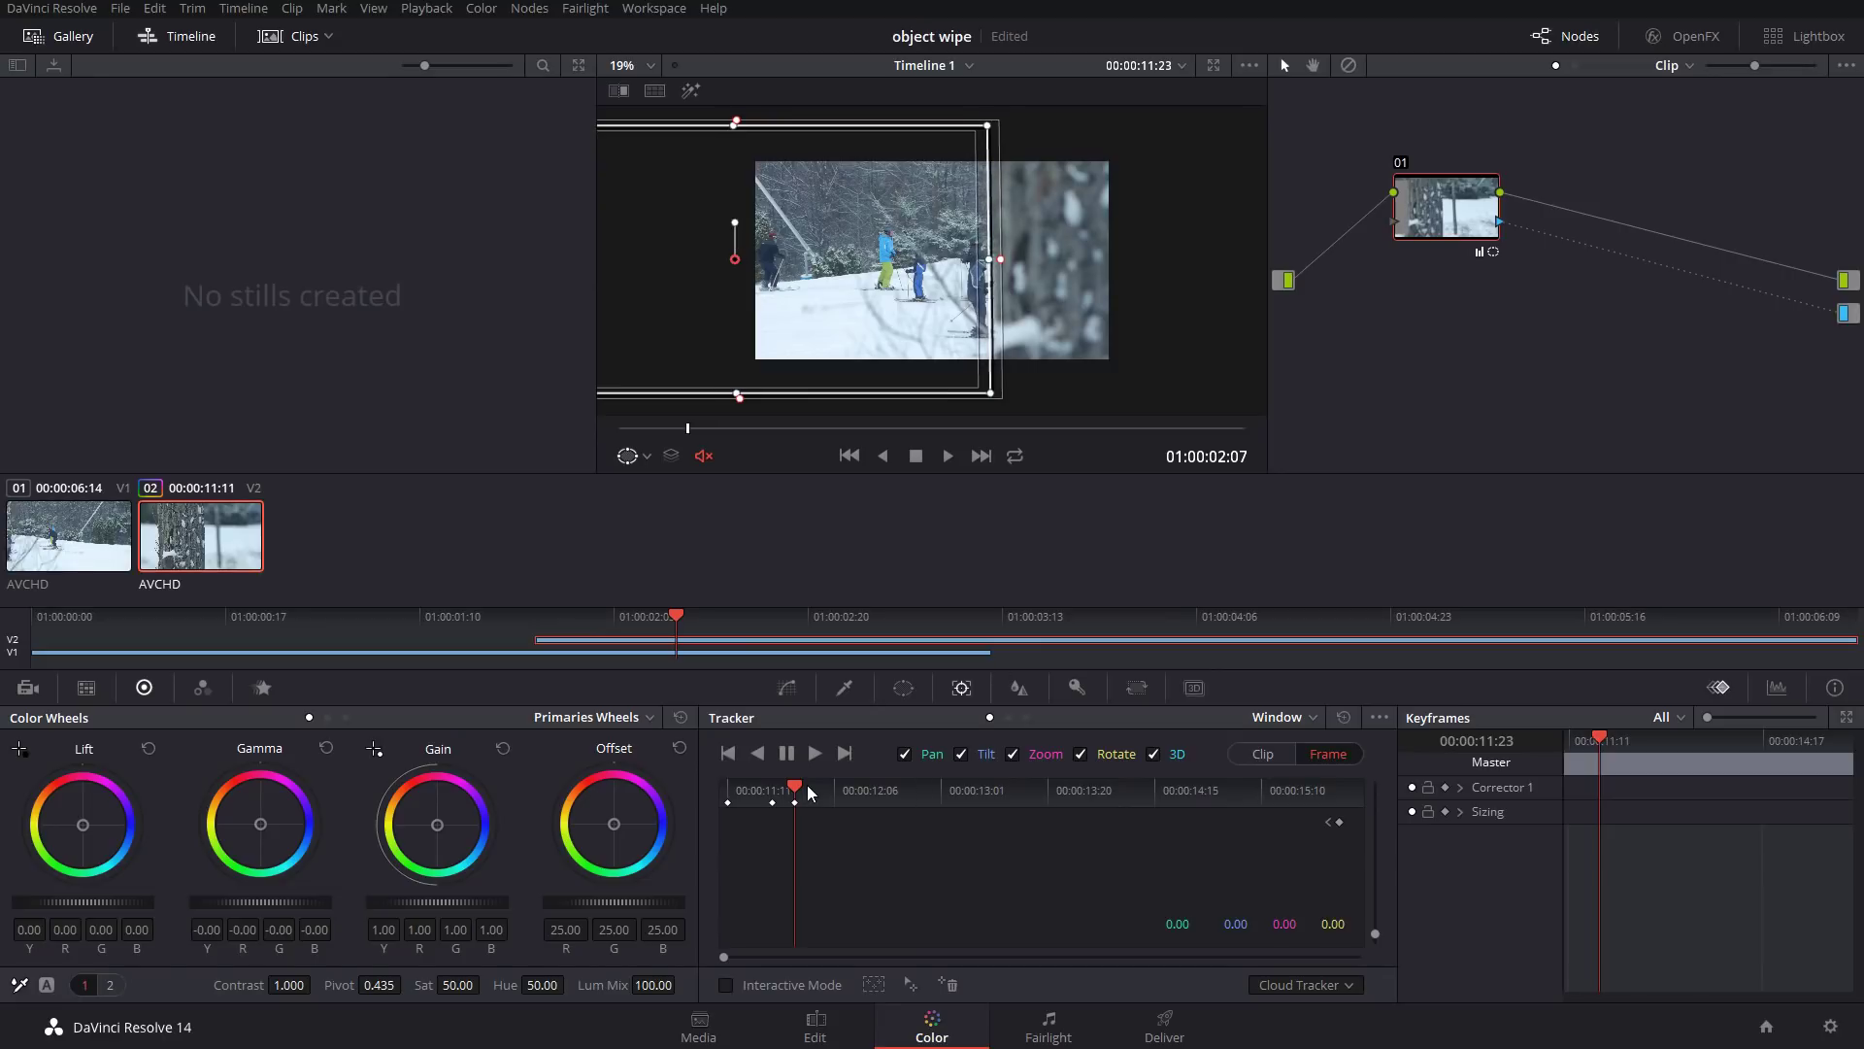
left_click_drag(811, 791, 942, 808)
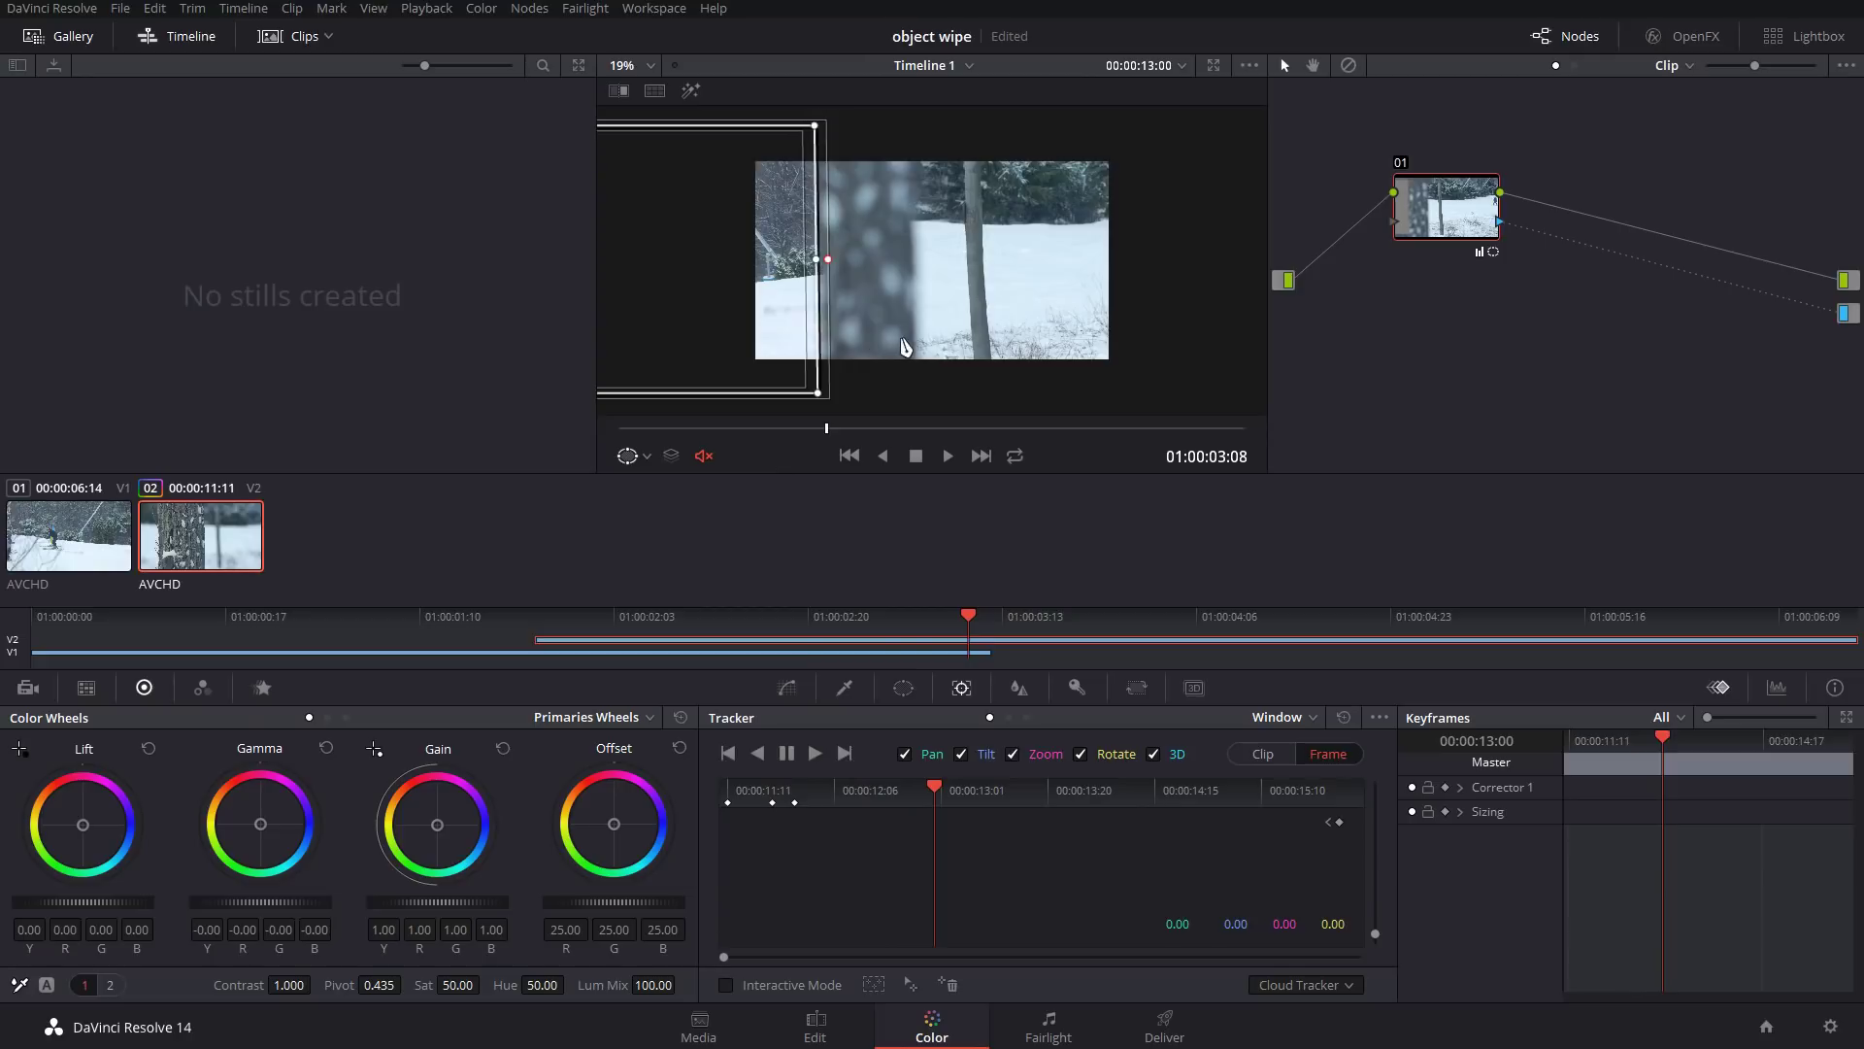
scroll(904, 347, "down", 3)
left_click_drag(737, 268, 694, 260)
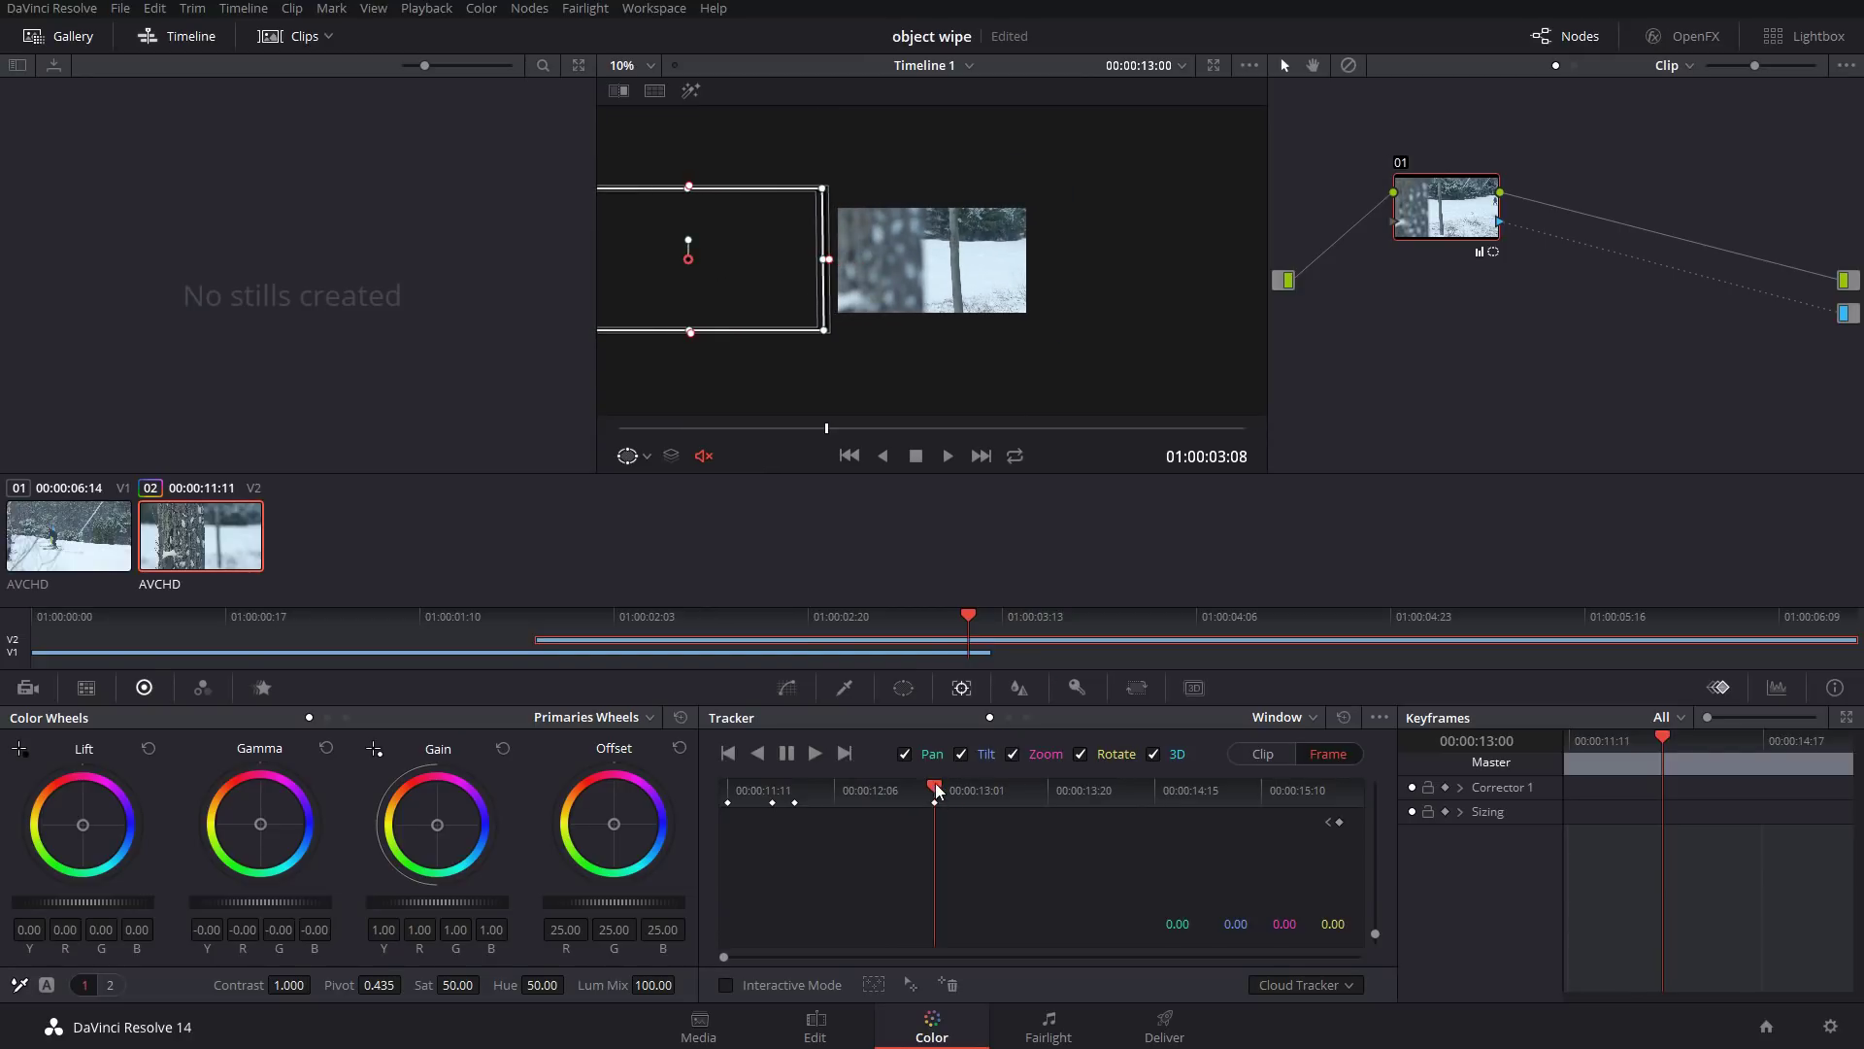
mouse_move(879, 793)
left_mouse_down()
mouse_move(757, 792)
mouse_move(915, 792)
mouse_move(855, 792)
left_mouse_up()
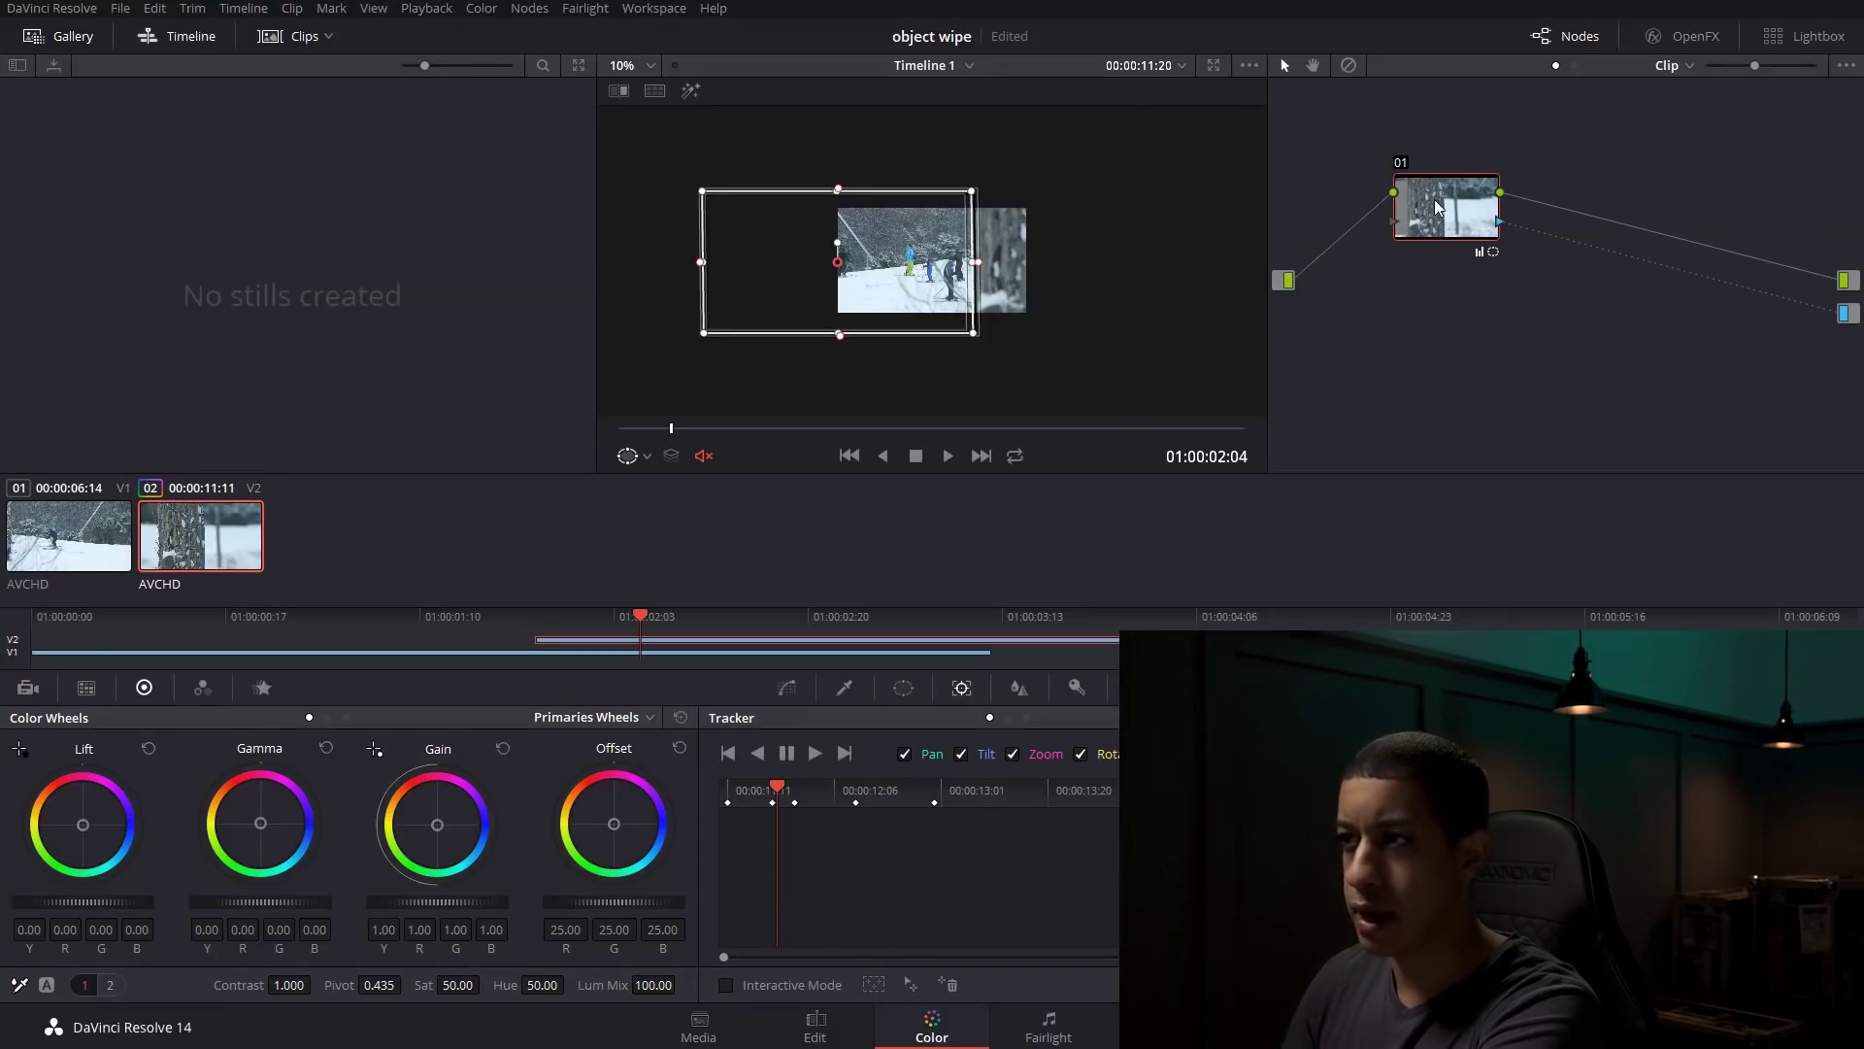
left_click_drag(1452, 218, 1492, 233)
- Add serial node 02 before node 01 and arrange node 02 left of node 01
right_click(1492, 233)
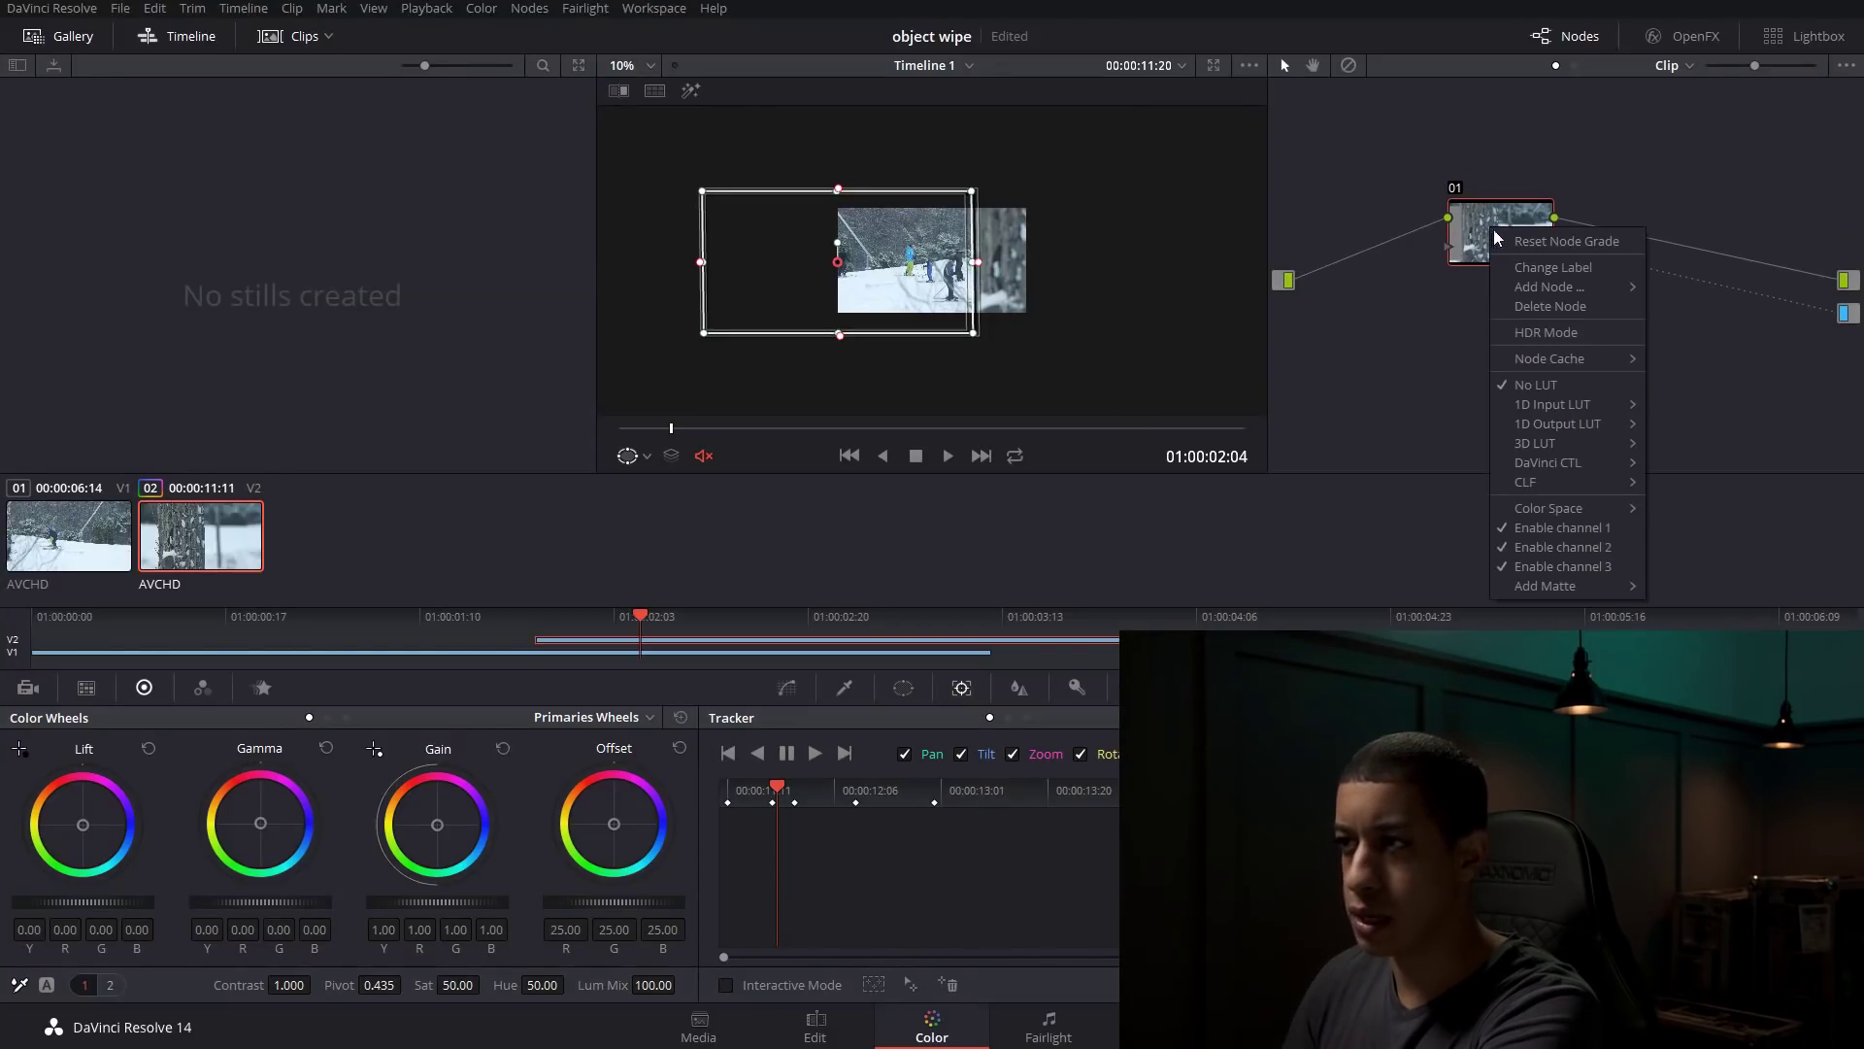
mouse_move(1587, 288)
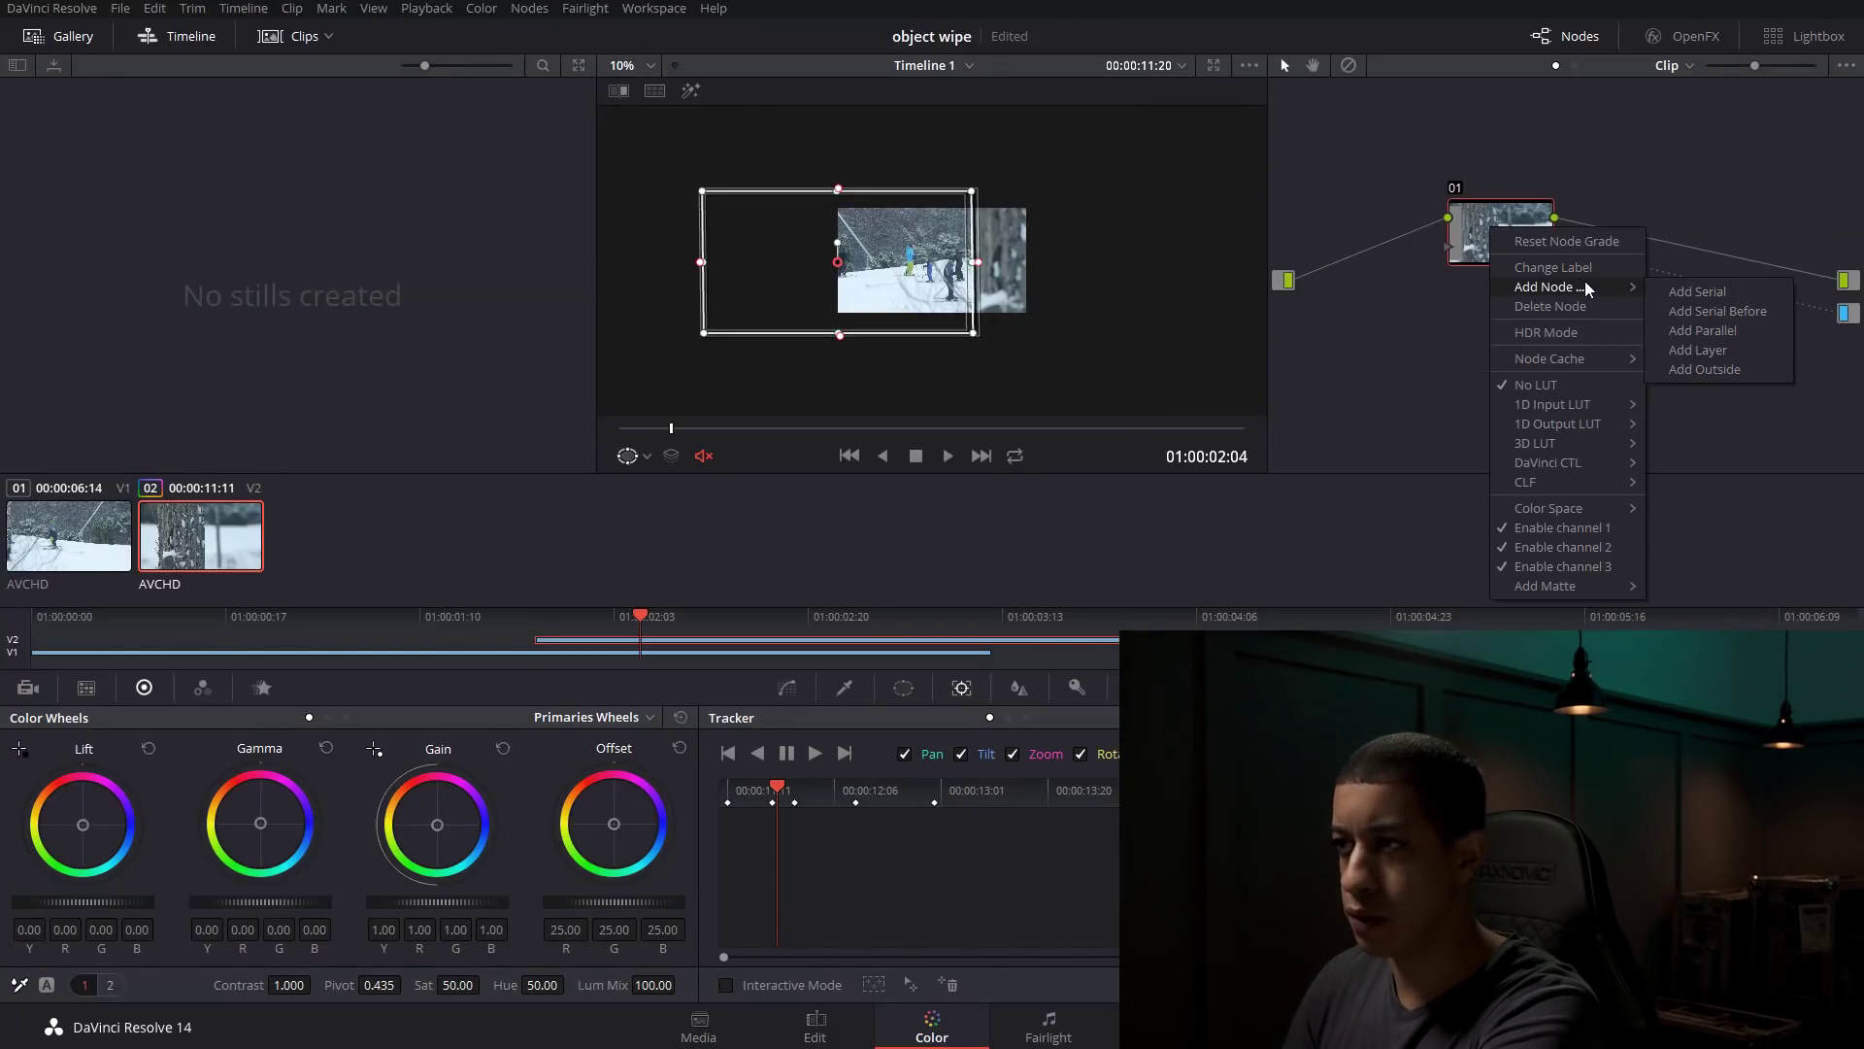
left_click(1747, 313)
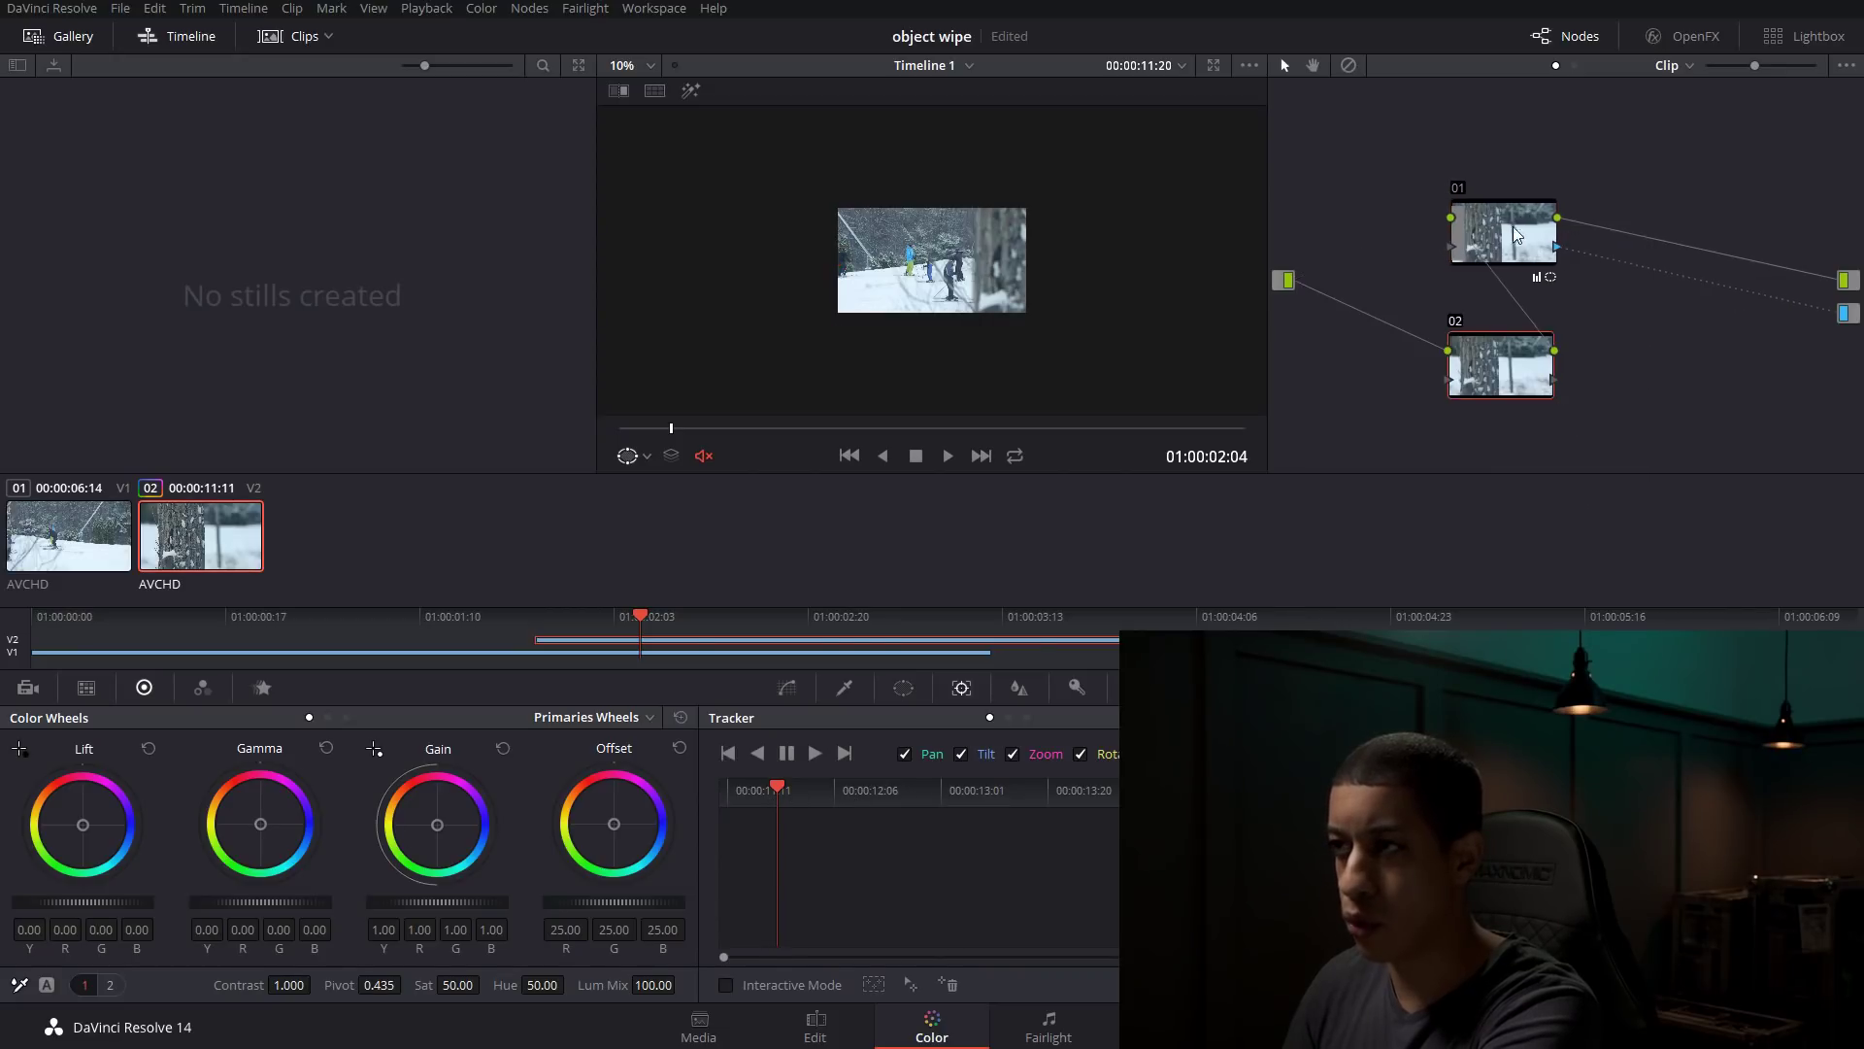
left_click_drag(1485, 238, 1602, 246)
left_click_drag(1498, 388, 1409, 314)
left_click_drag(1570, 247, 1599, 337)
left_click_drag(1421, 297, 1418, 296)
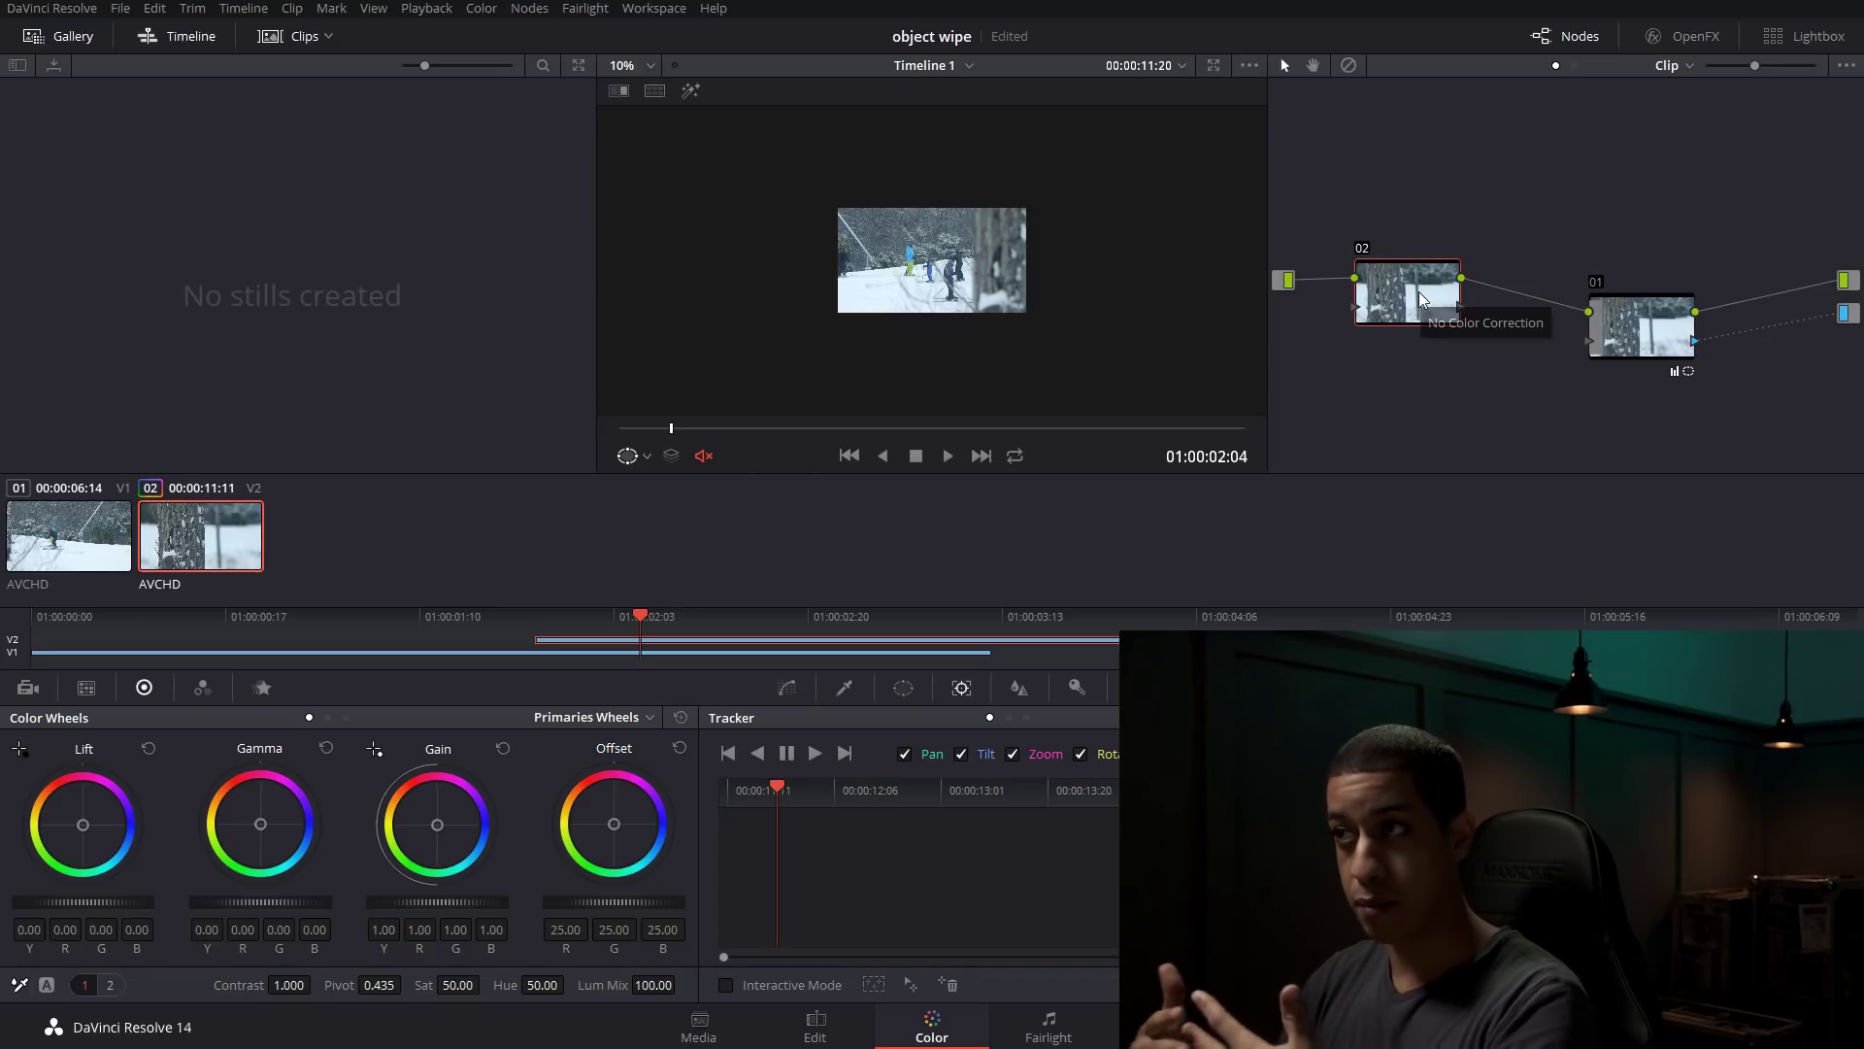
- Apply the Directional Blur OpenFX to node 02 and raise its strength
left_click(1685, 36)
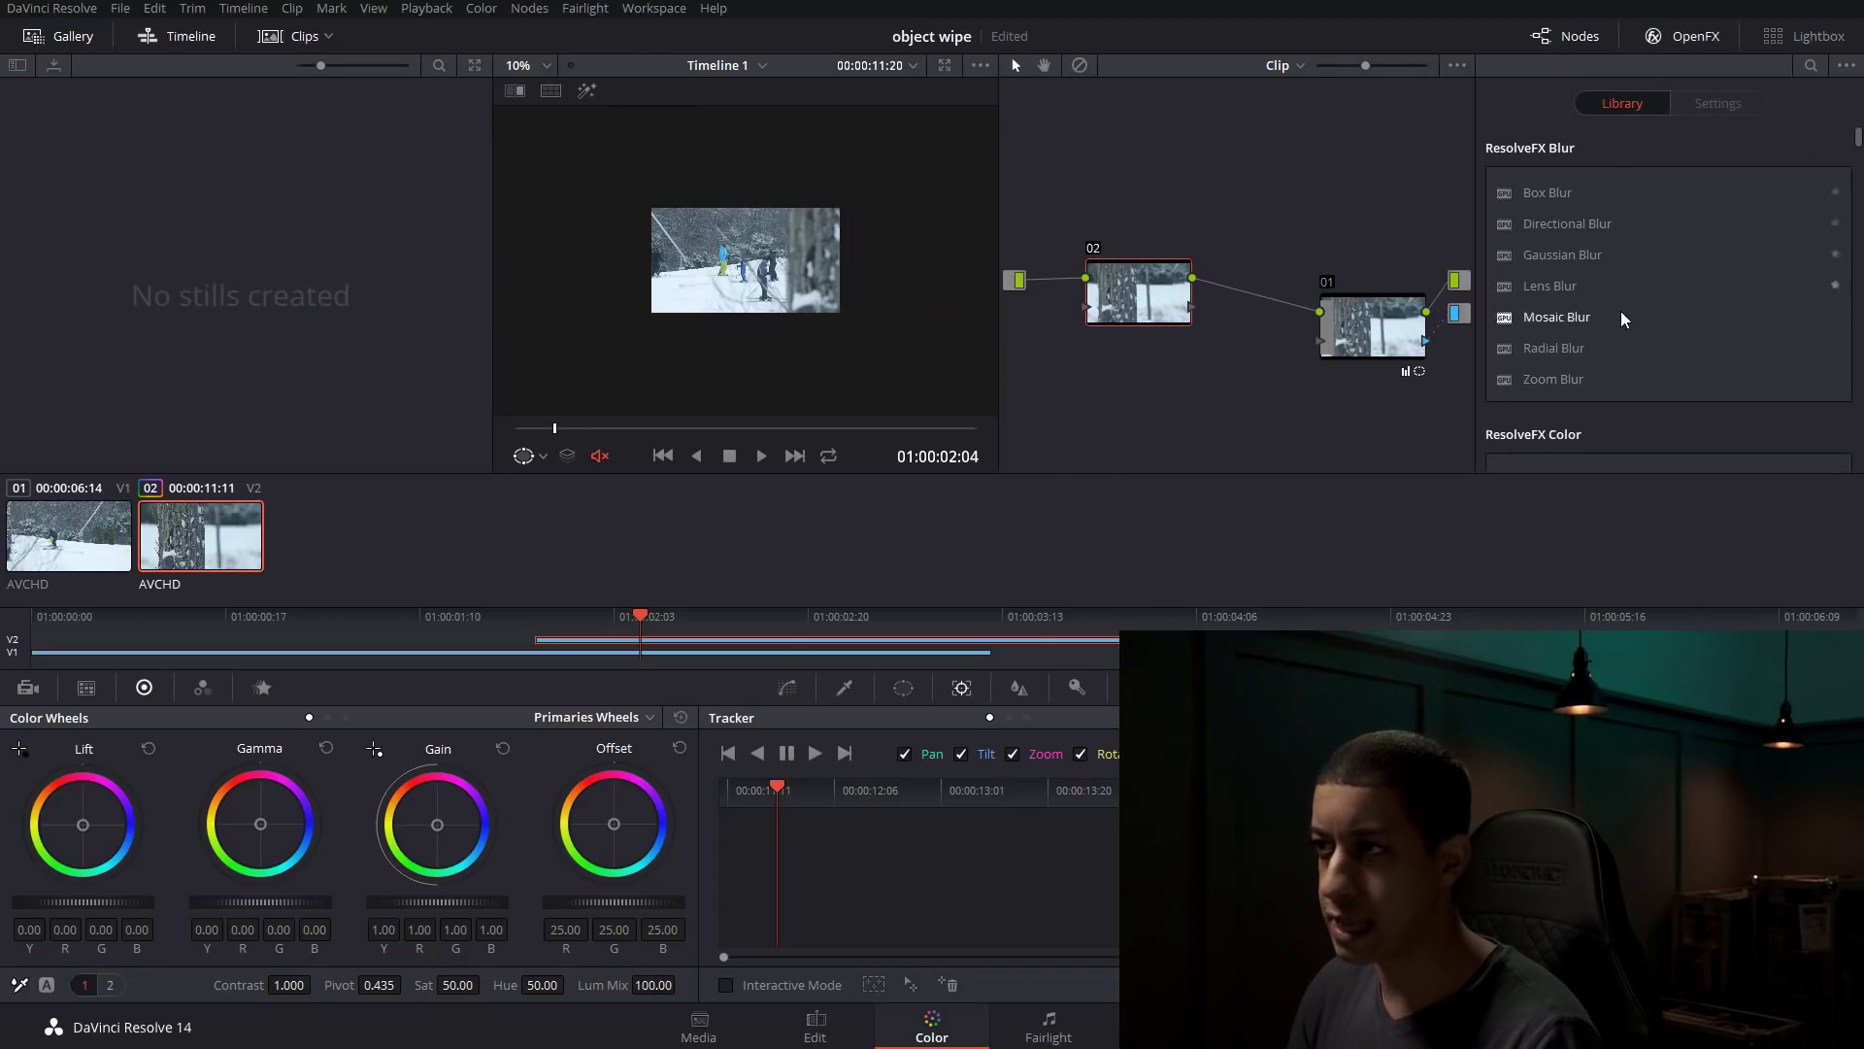
left_click_drag(1553, 223, 1143, 313)
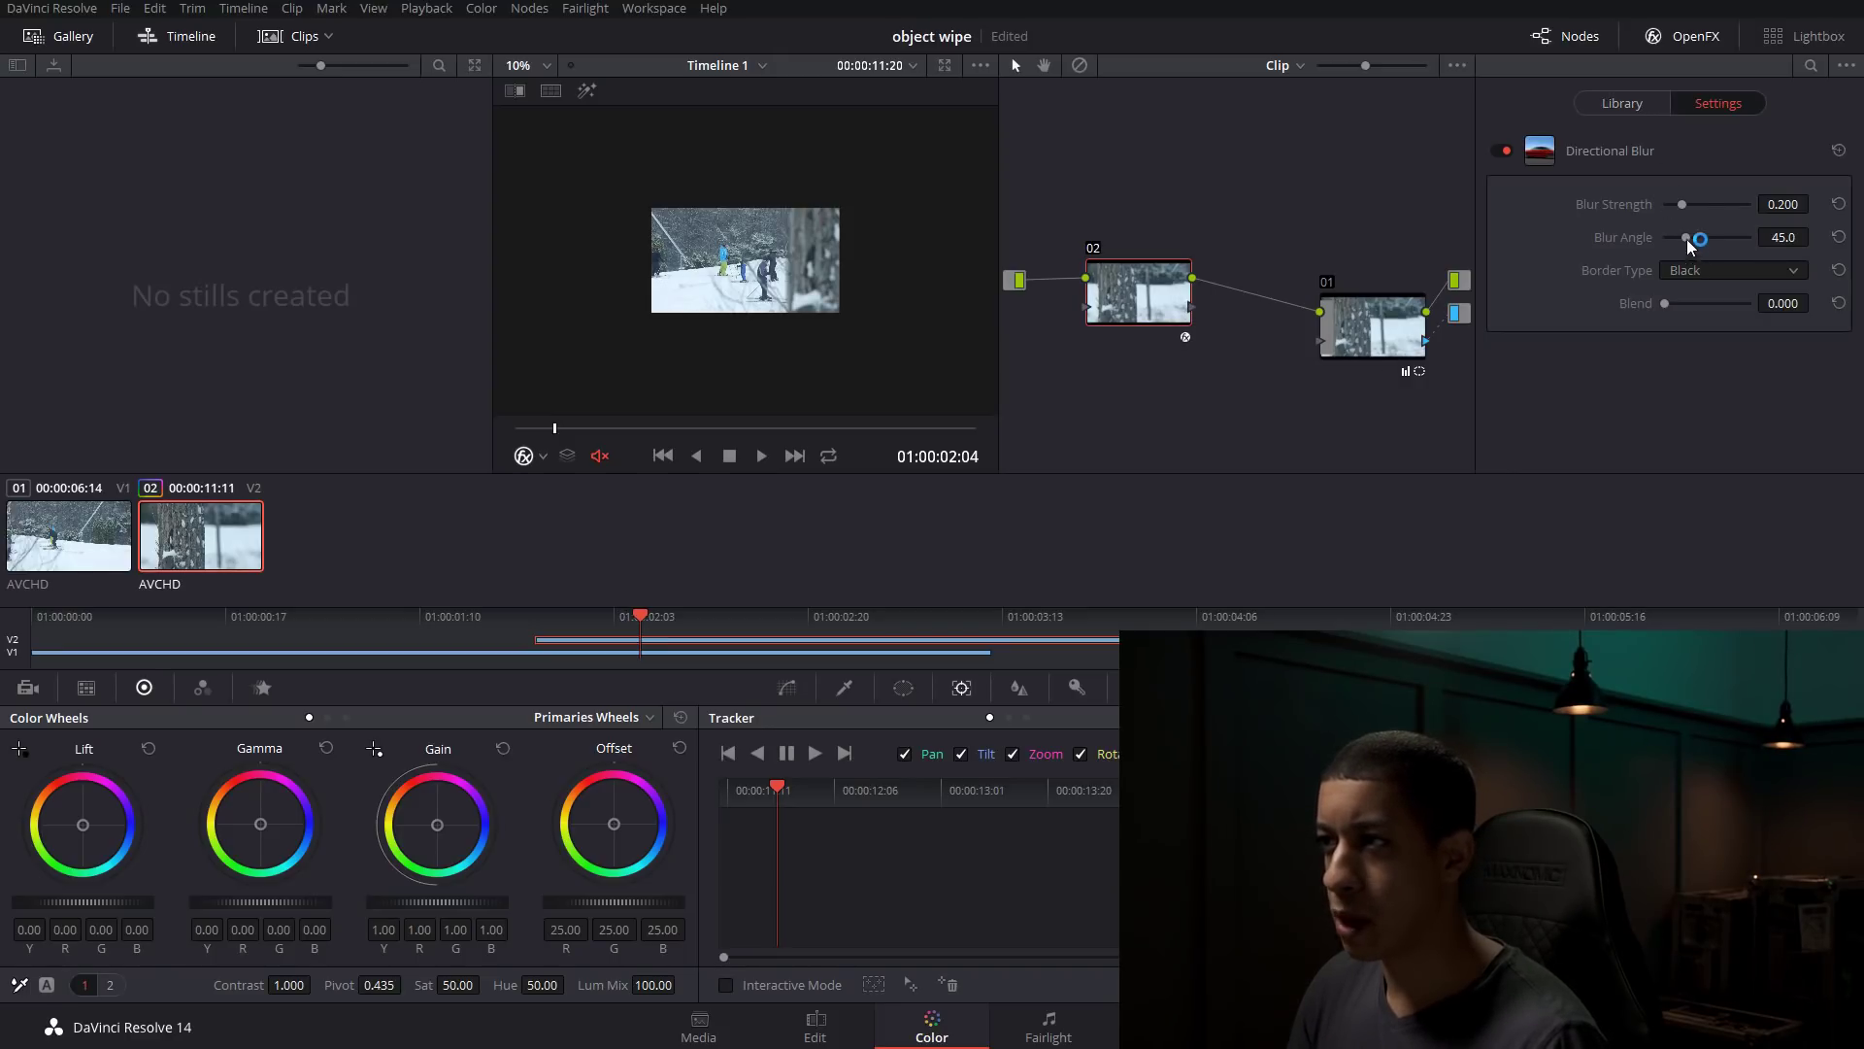
left_click_drag(1688, 209, 1700, 206)
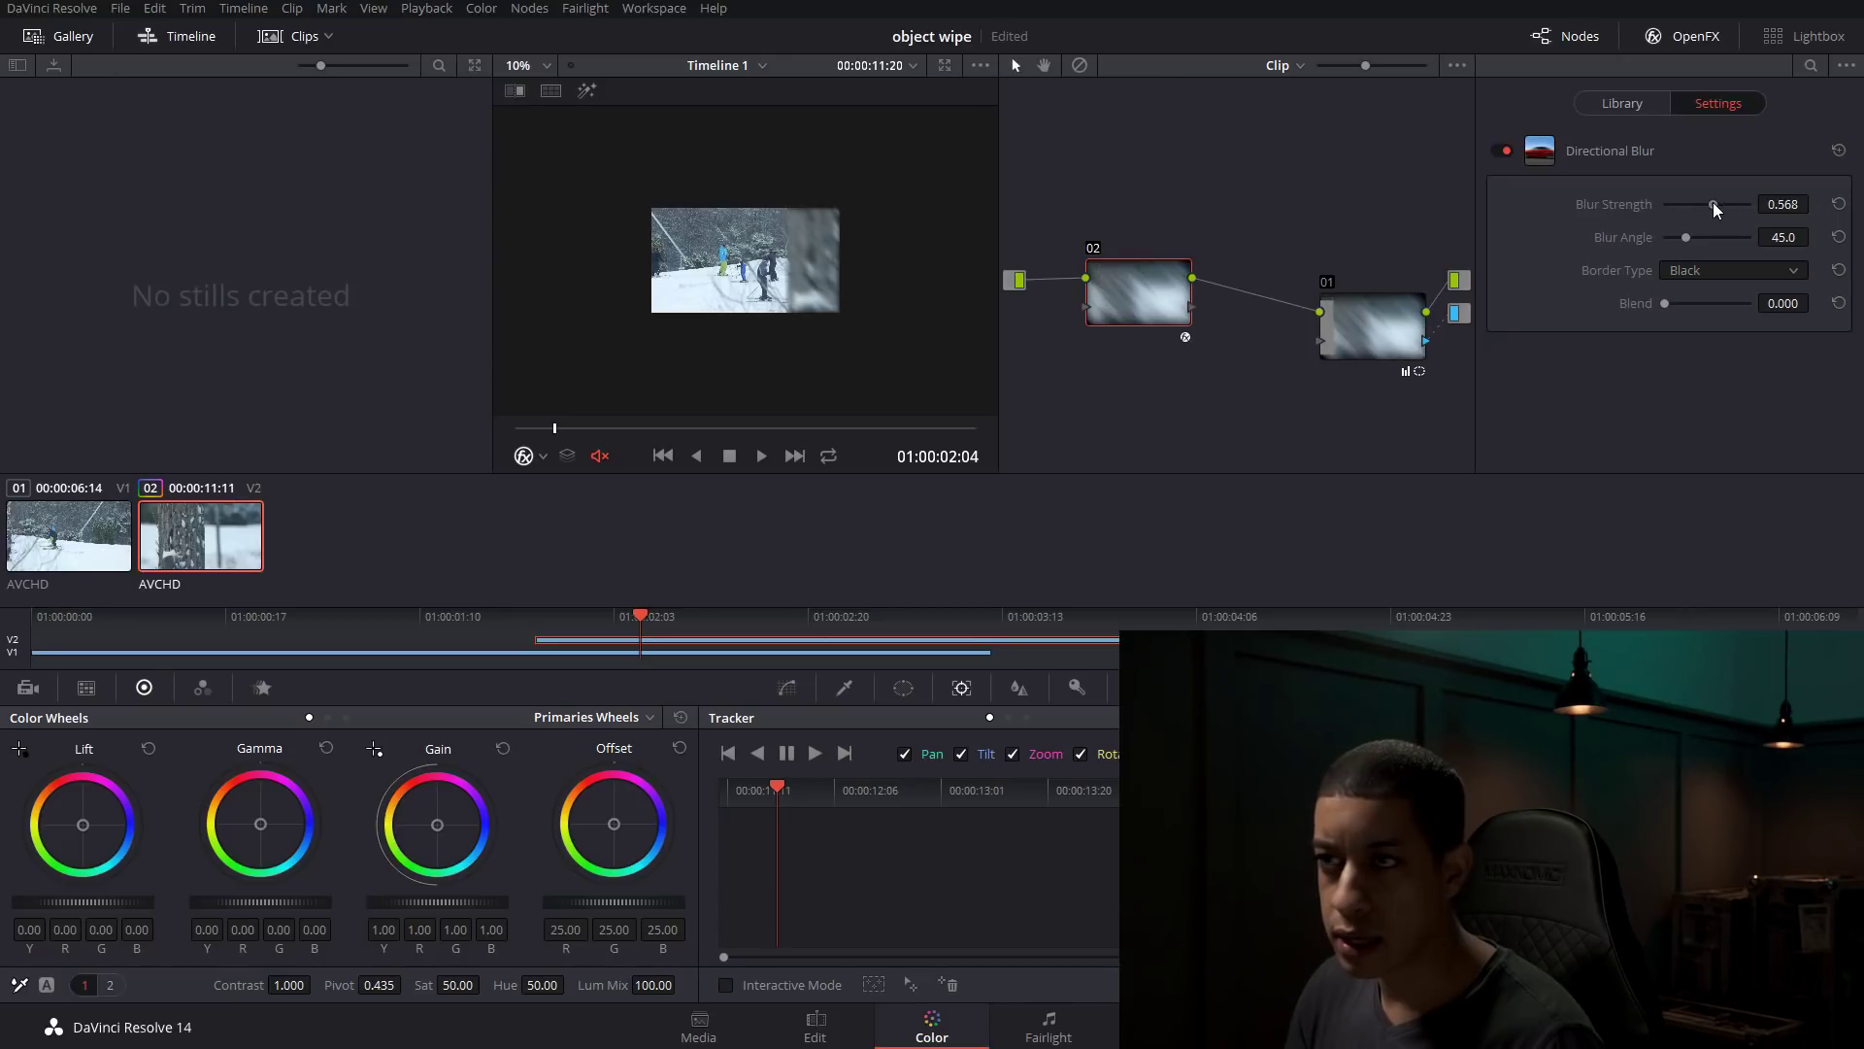
scroll(964, 227, "up", 4)
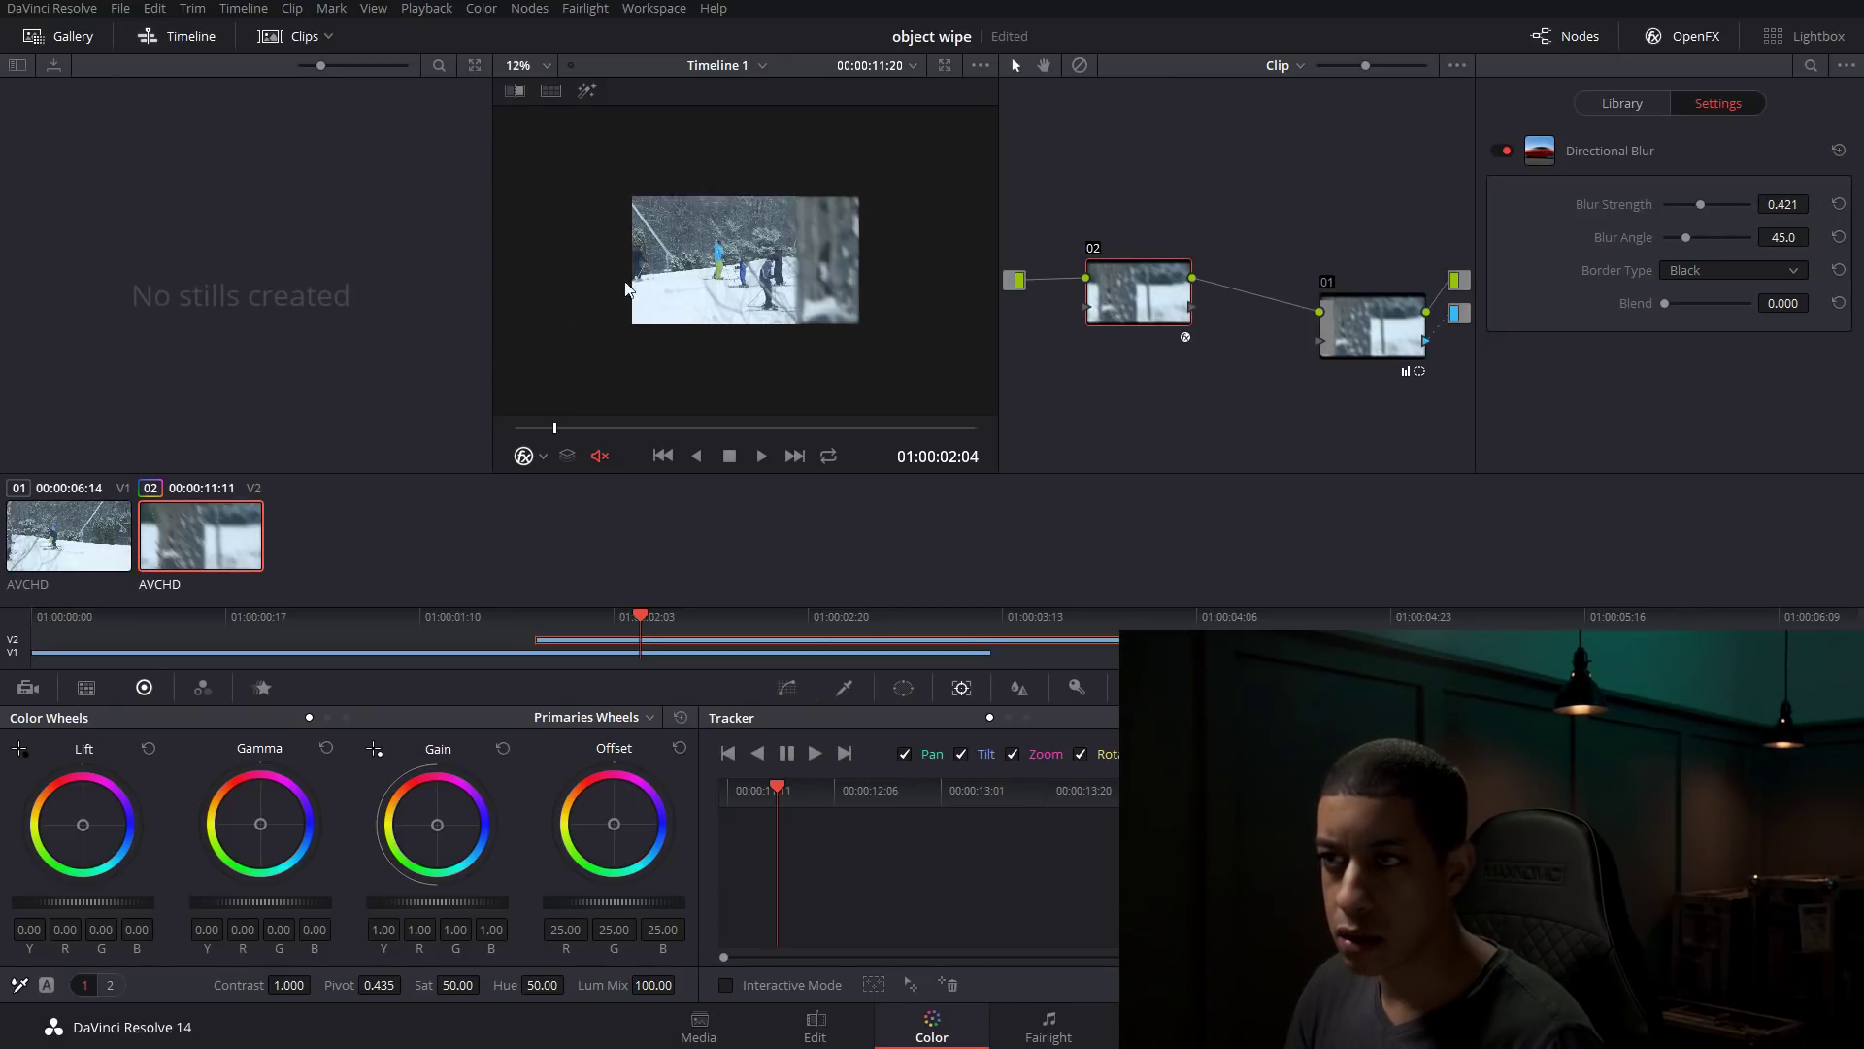
- Hide the Gallery and Clips panels, then set blur angle 0.0 and strength about 0.66
left_click(61, 36)
left_click(272, 37)
key("shift+z")
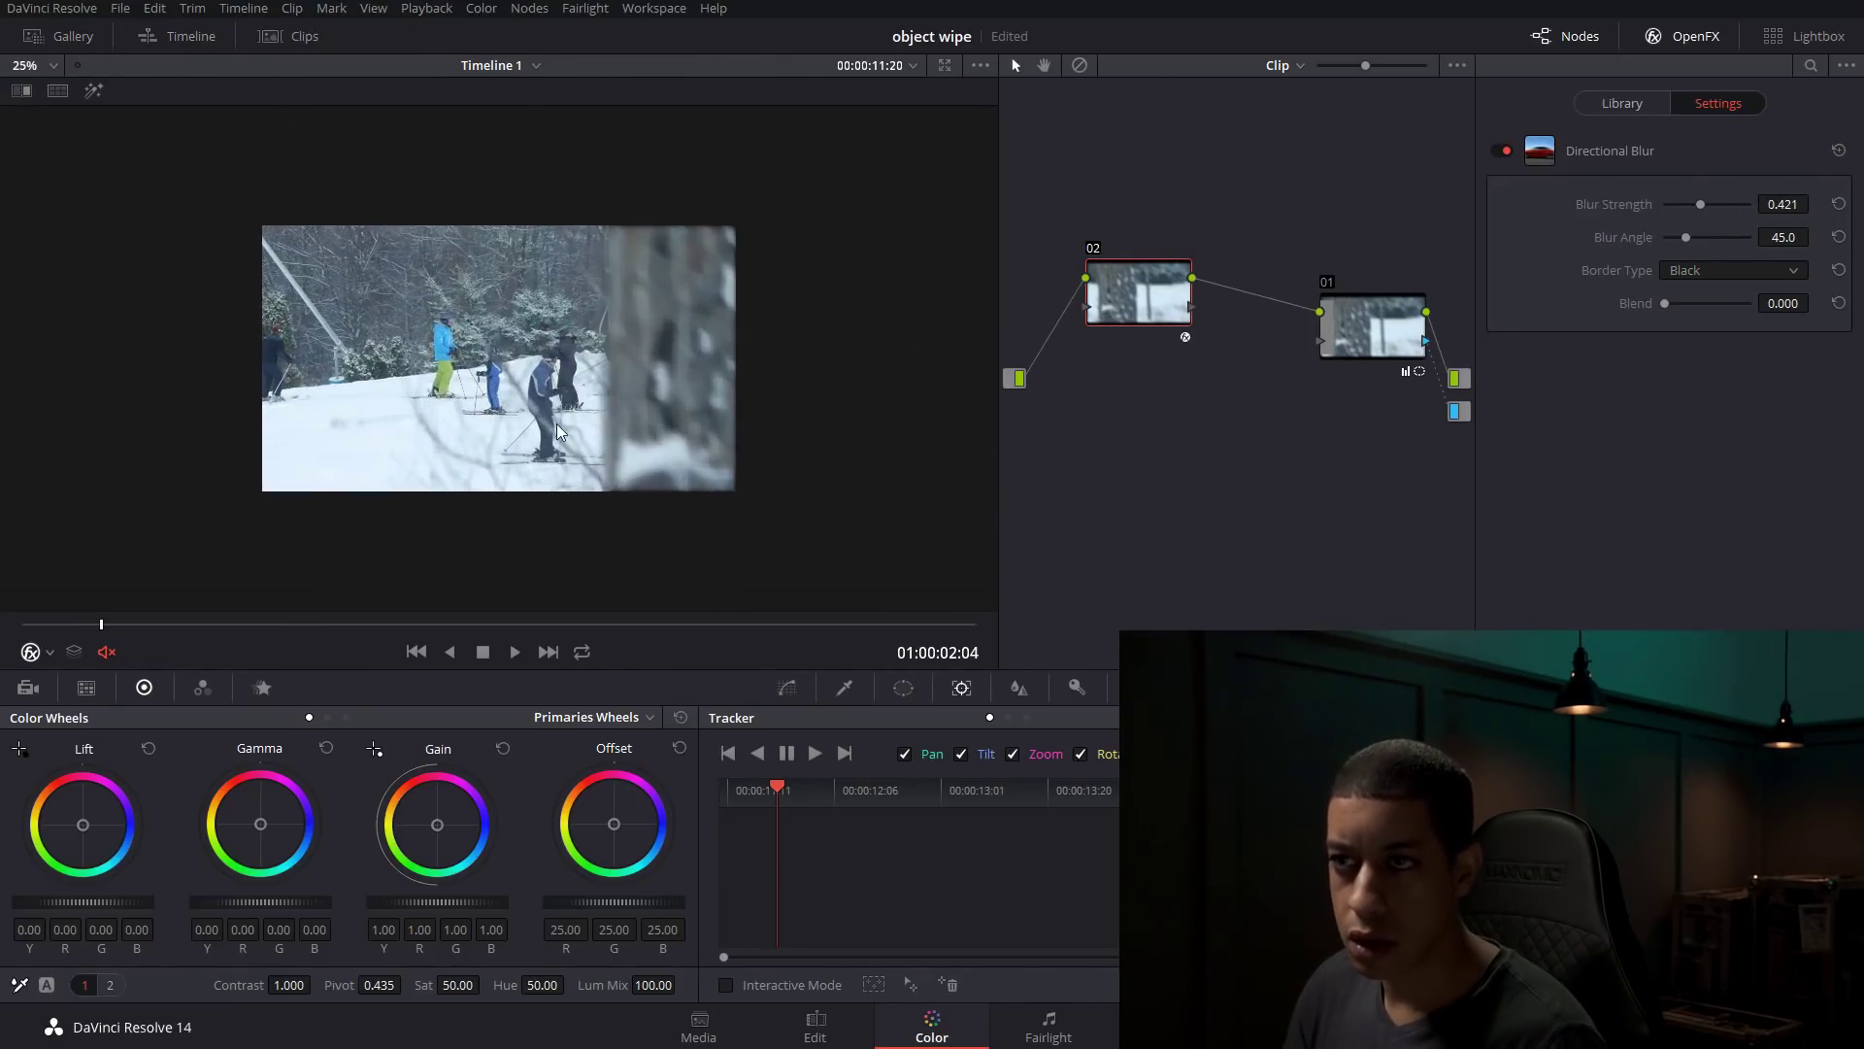
left_click_drag(1700, 205, 1737, 206)
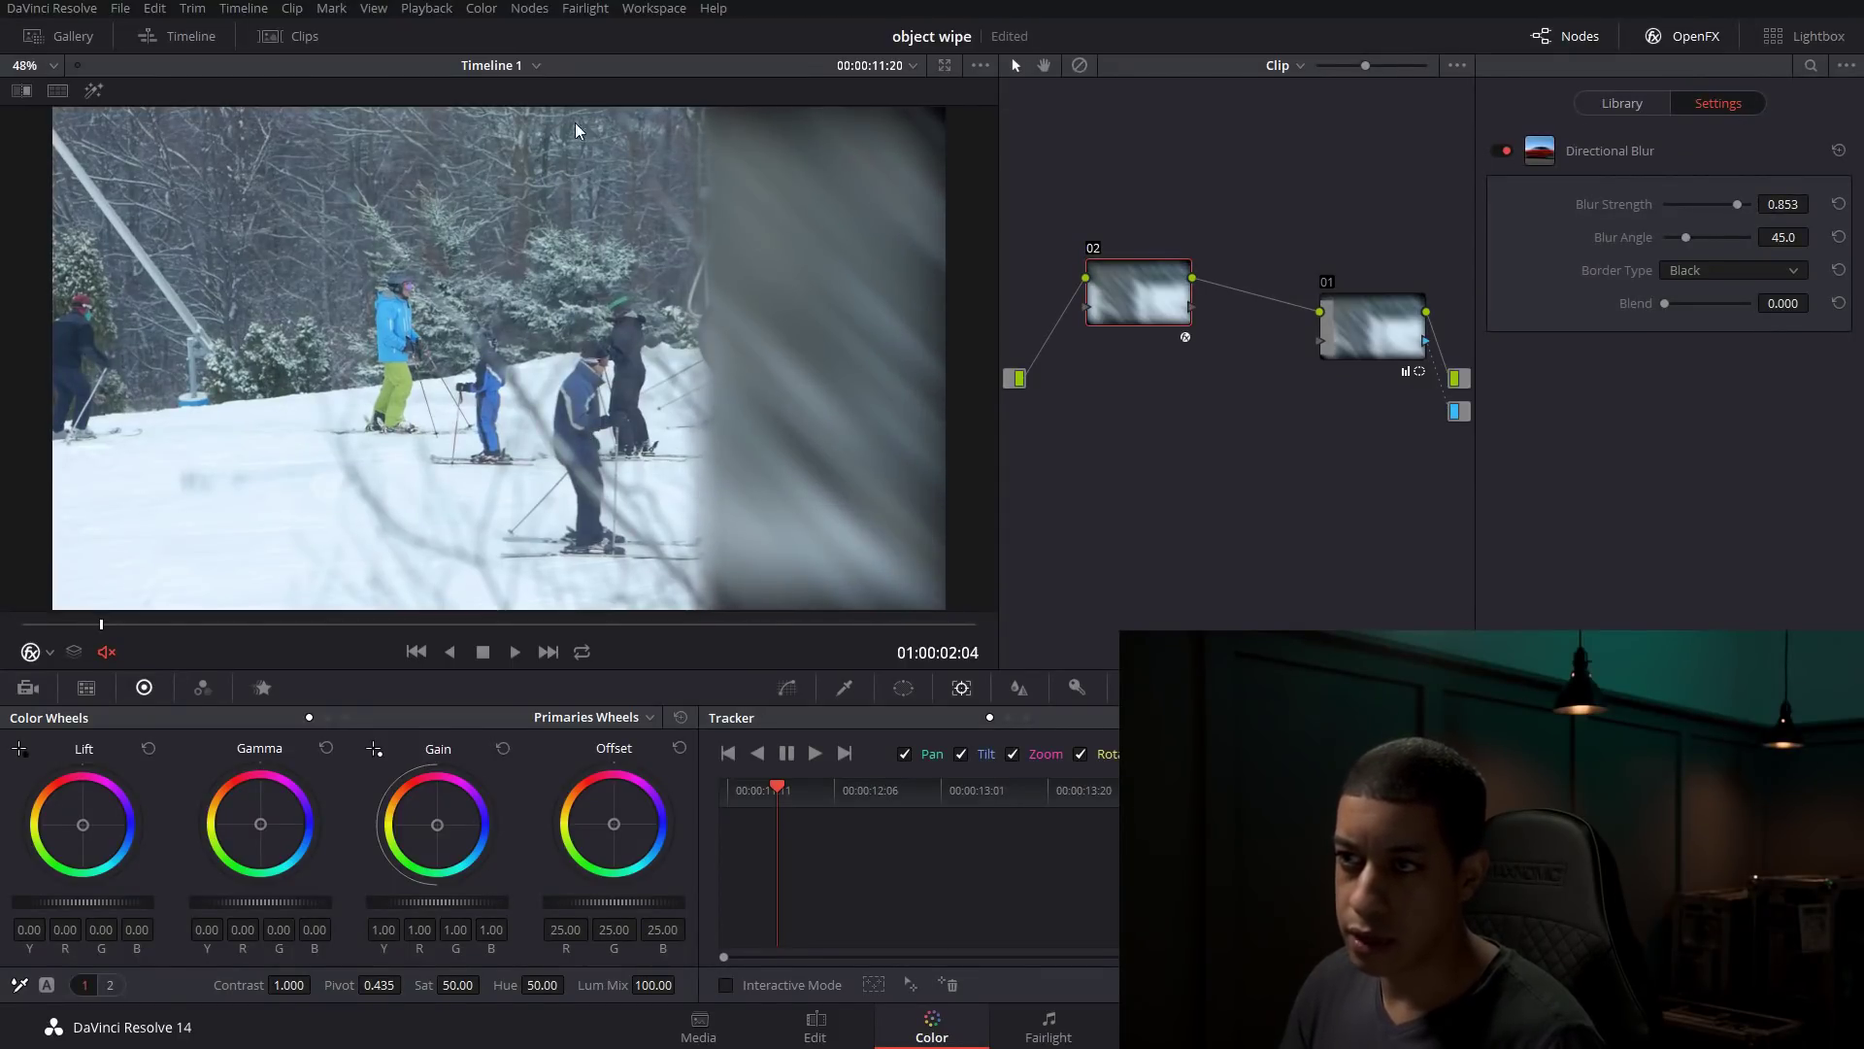
left_click_drag(1684, 241, 1664, 240)
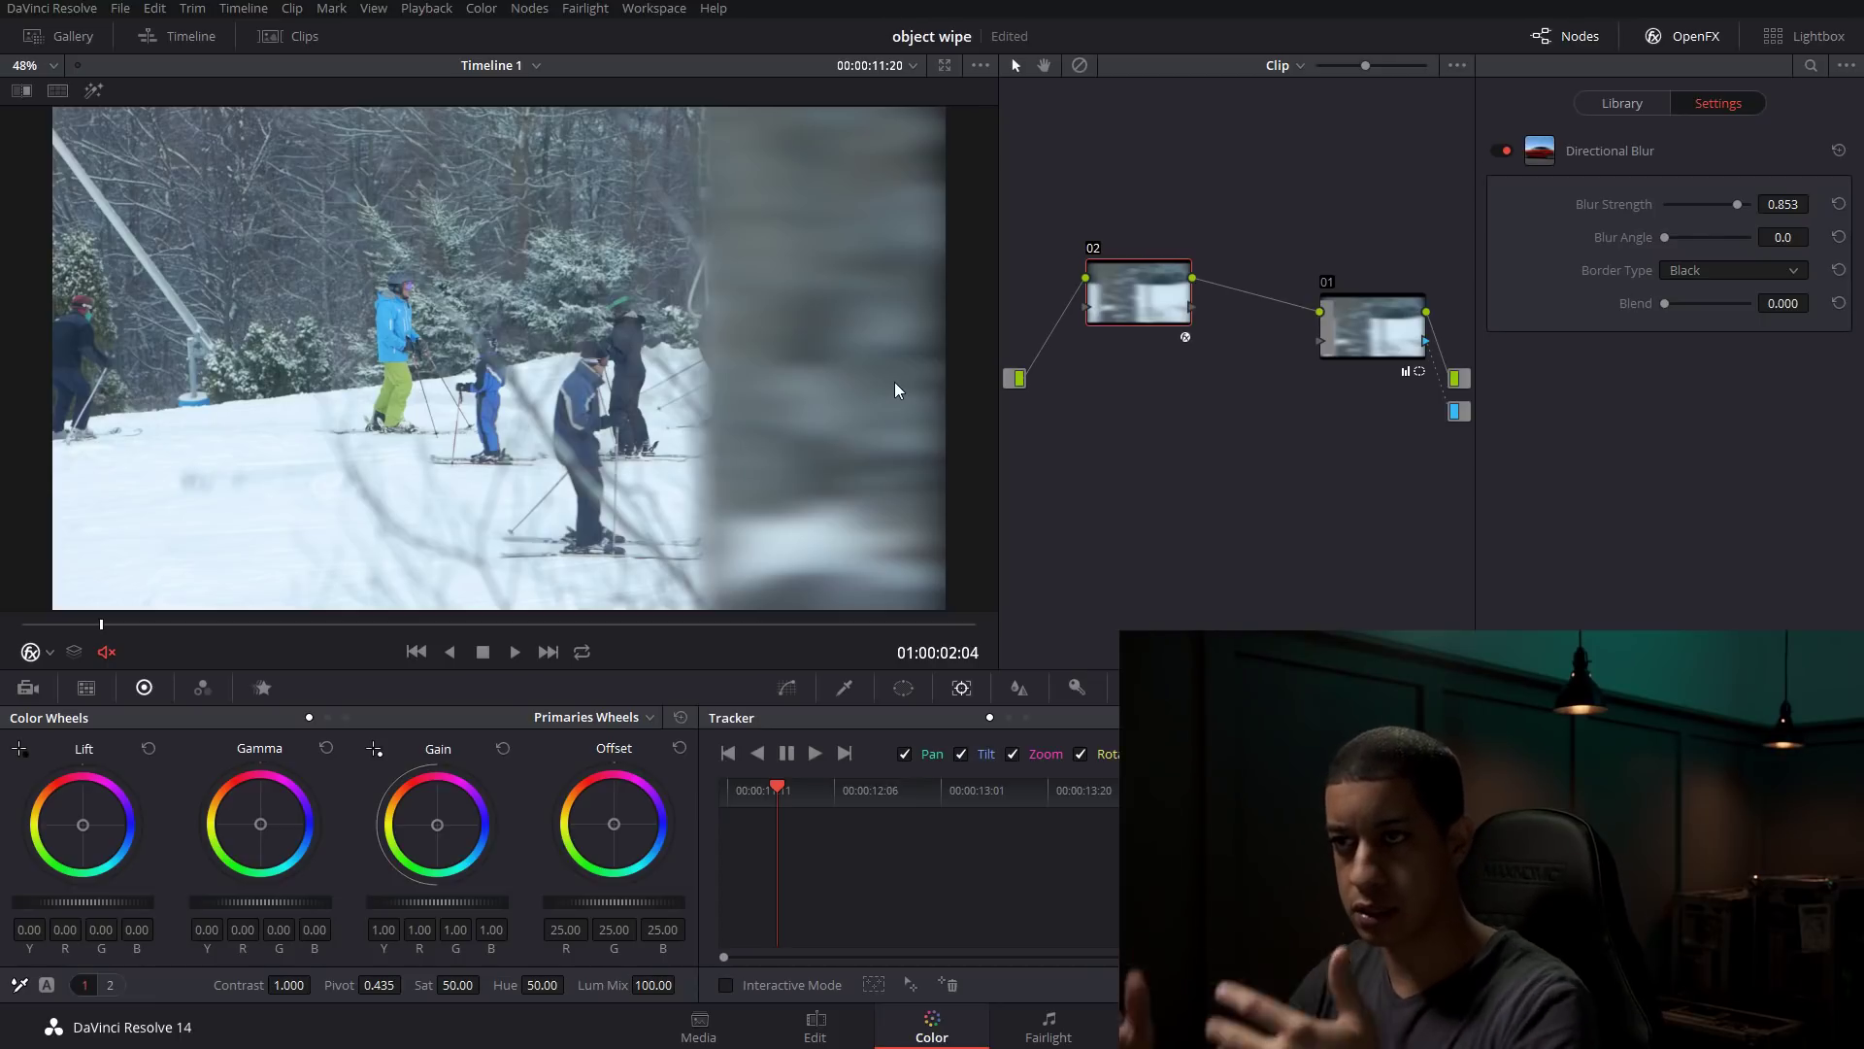
mouse_move(1738, 205)
left_mouse_down()
mouse_move(1694, 208)
mouse_move(1723, 217)
left_mouse_up()
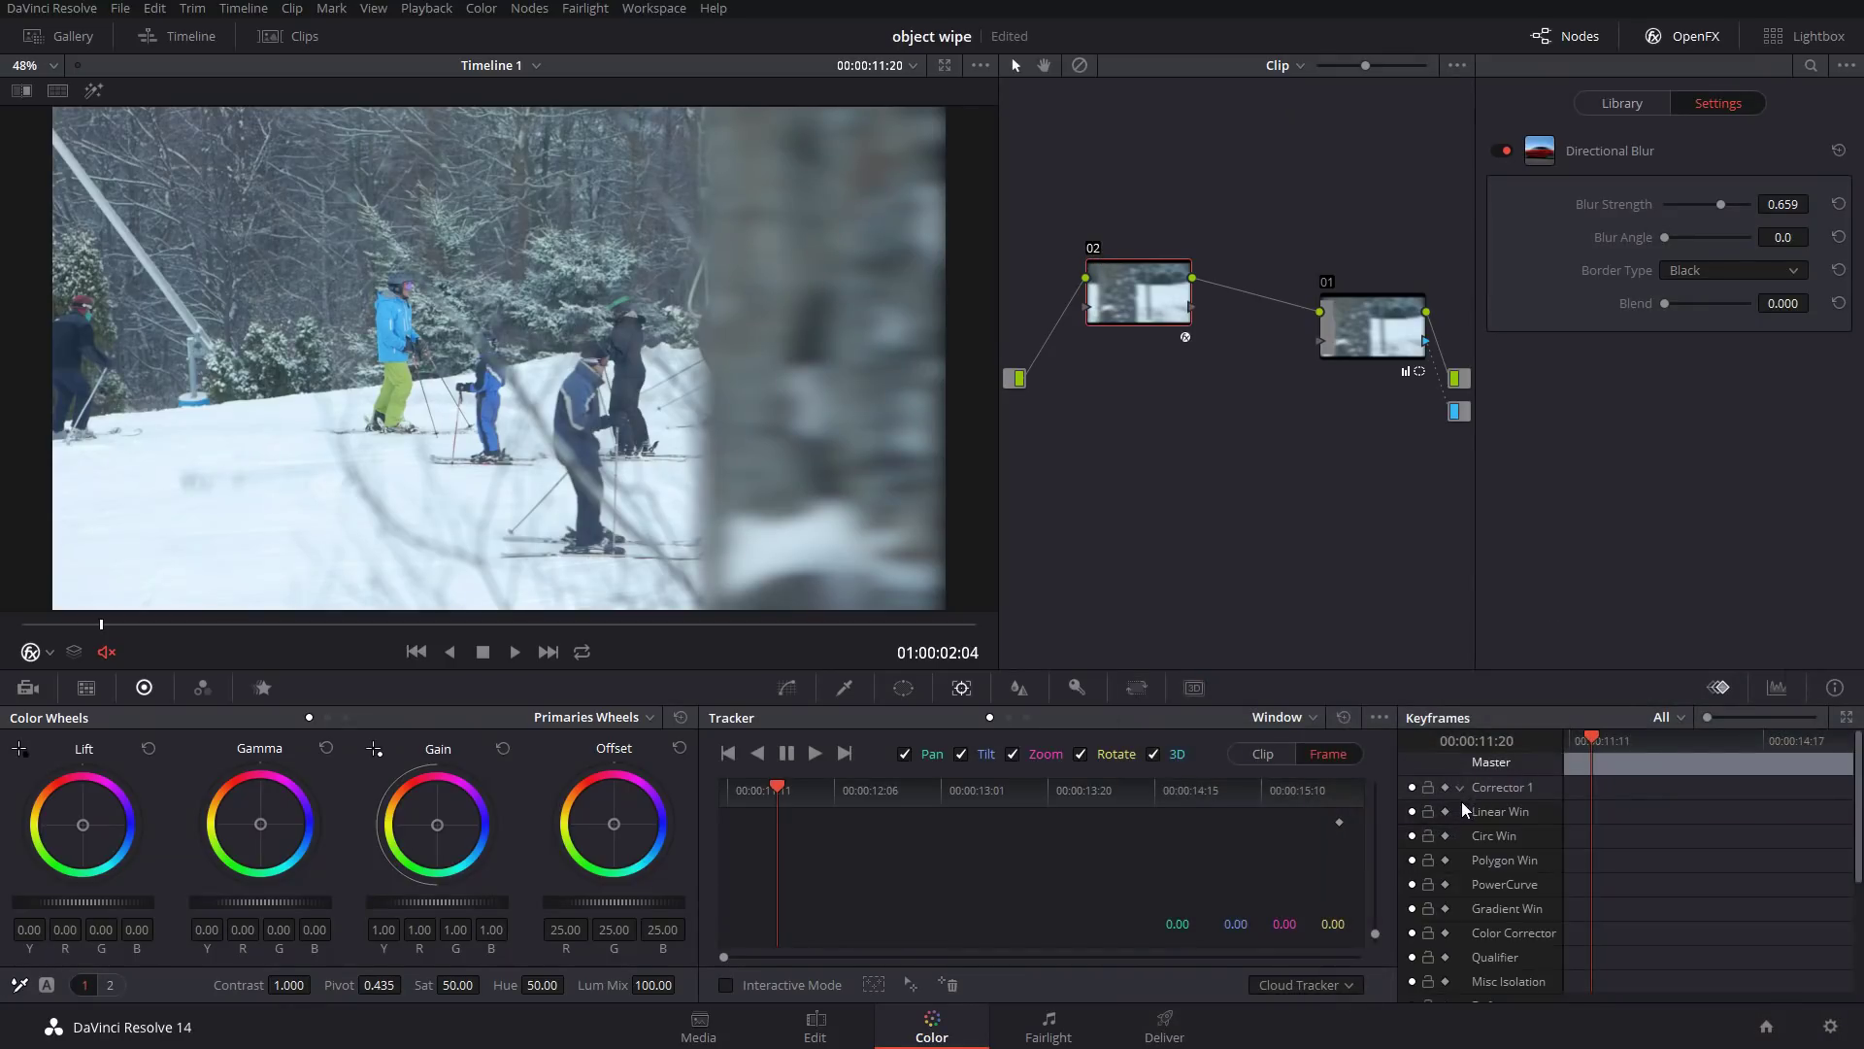
- Keyframe Corrector 2's Directional Blur strength from 0.647 down to 0.000 at a later frame
scroll(1473, 820, "down", 3)
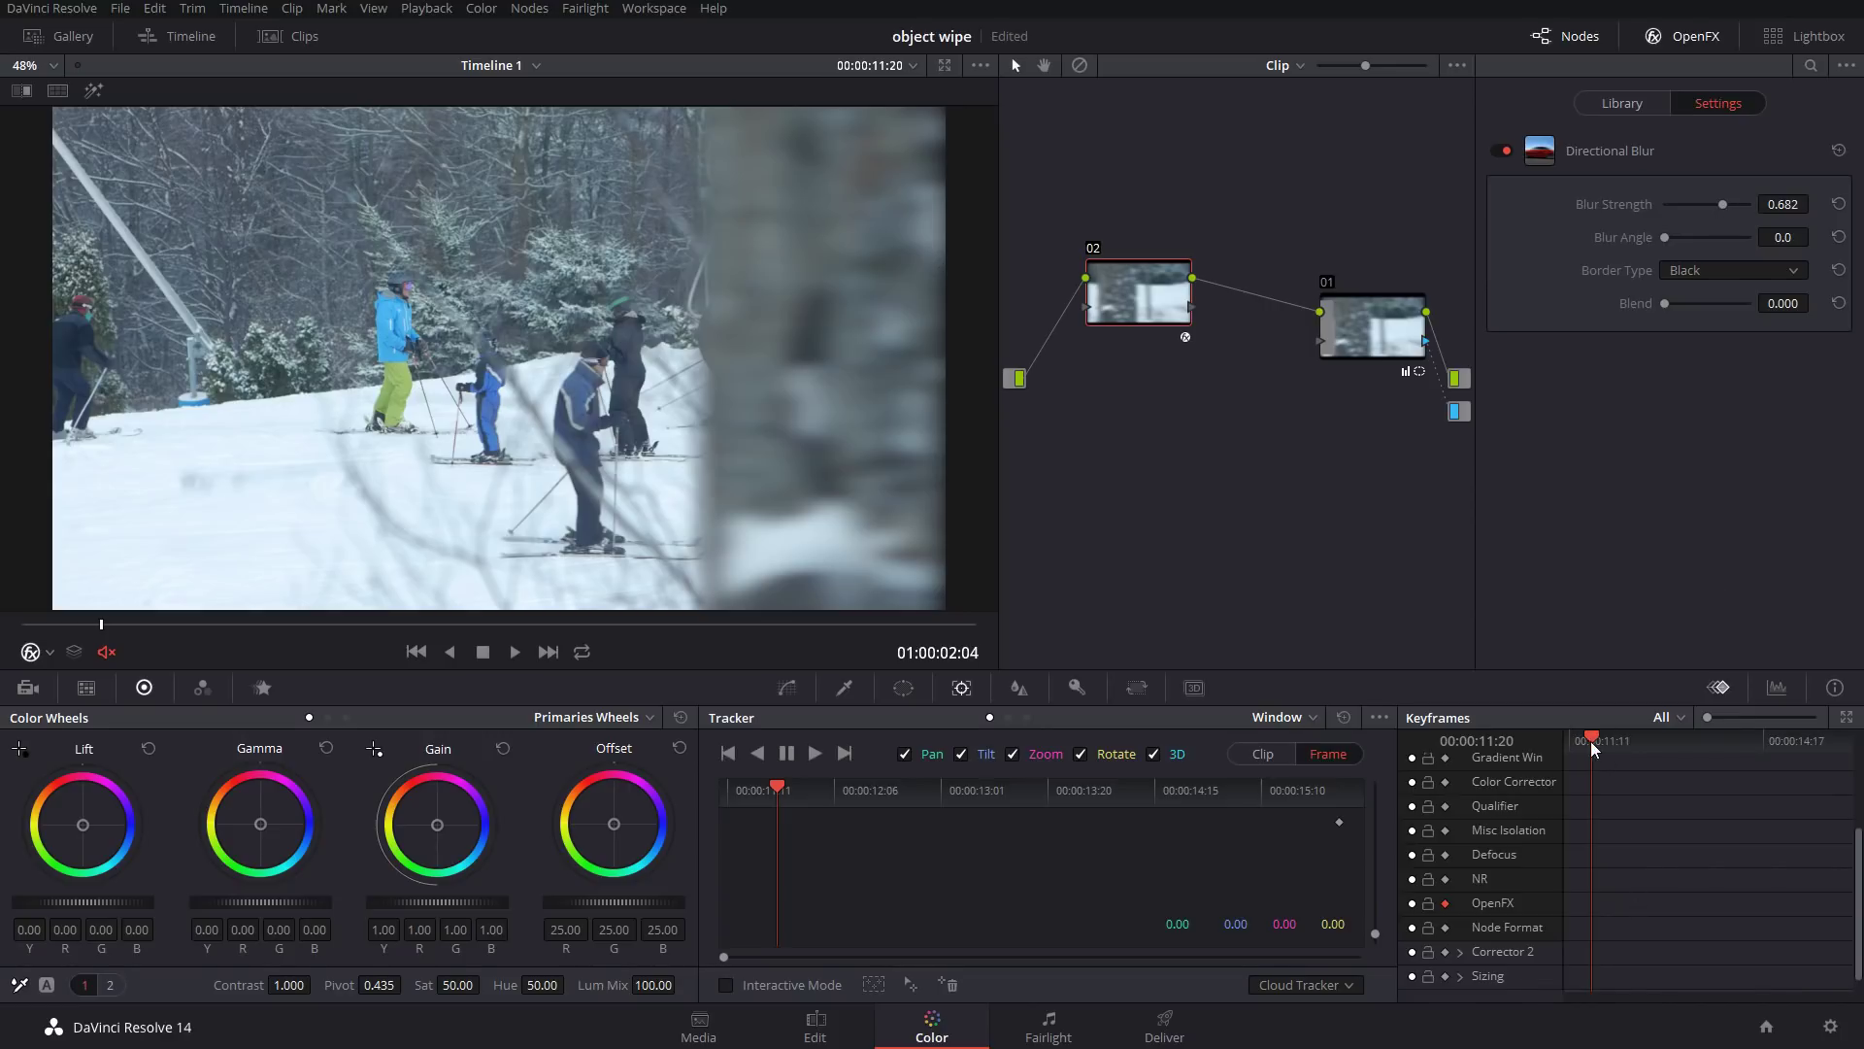
scroll(1522, 848, "up", 3)
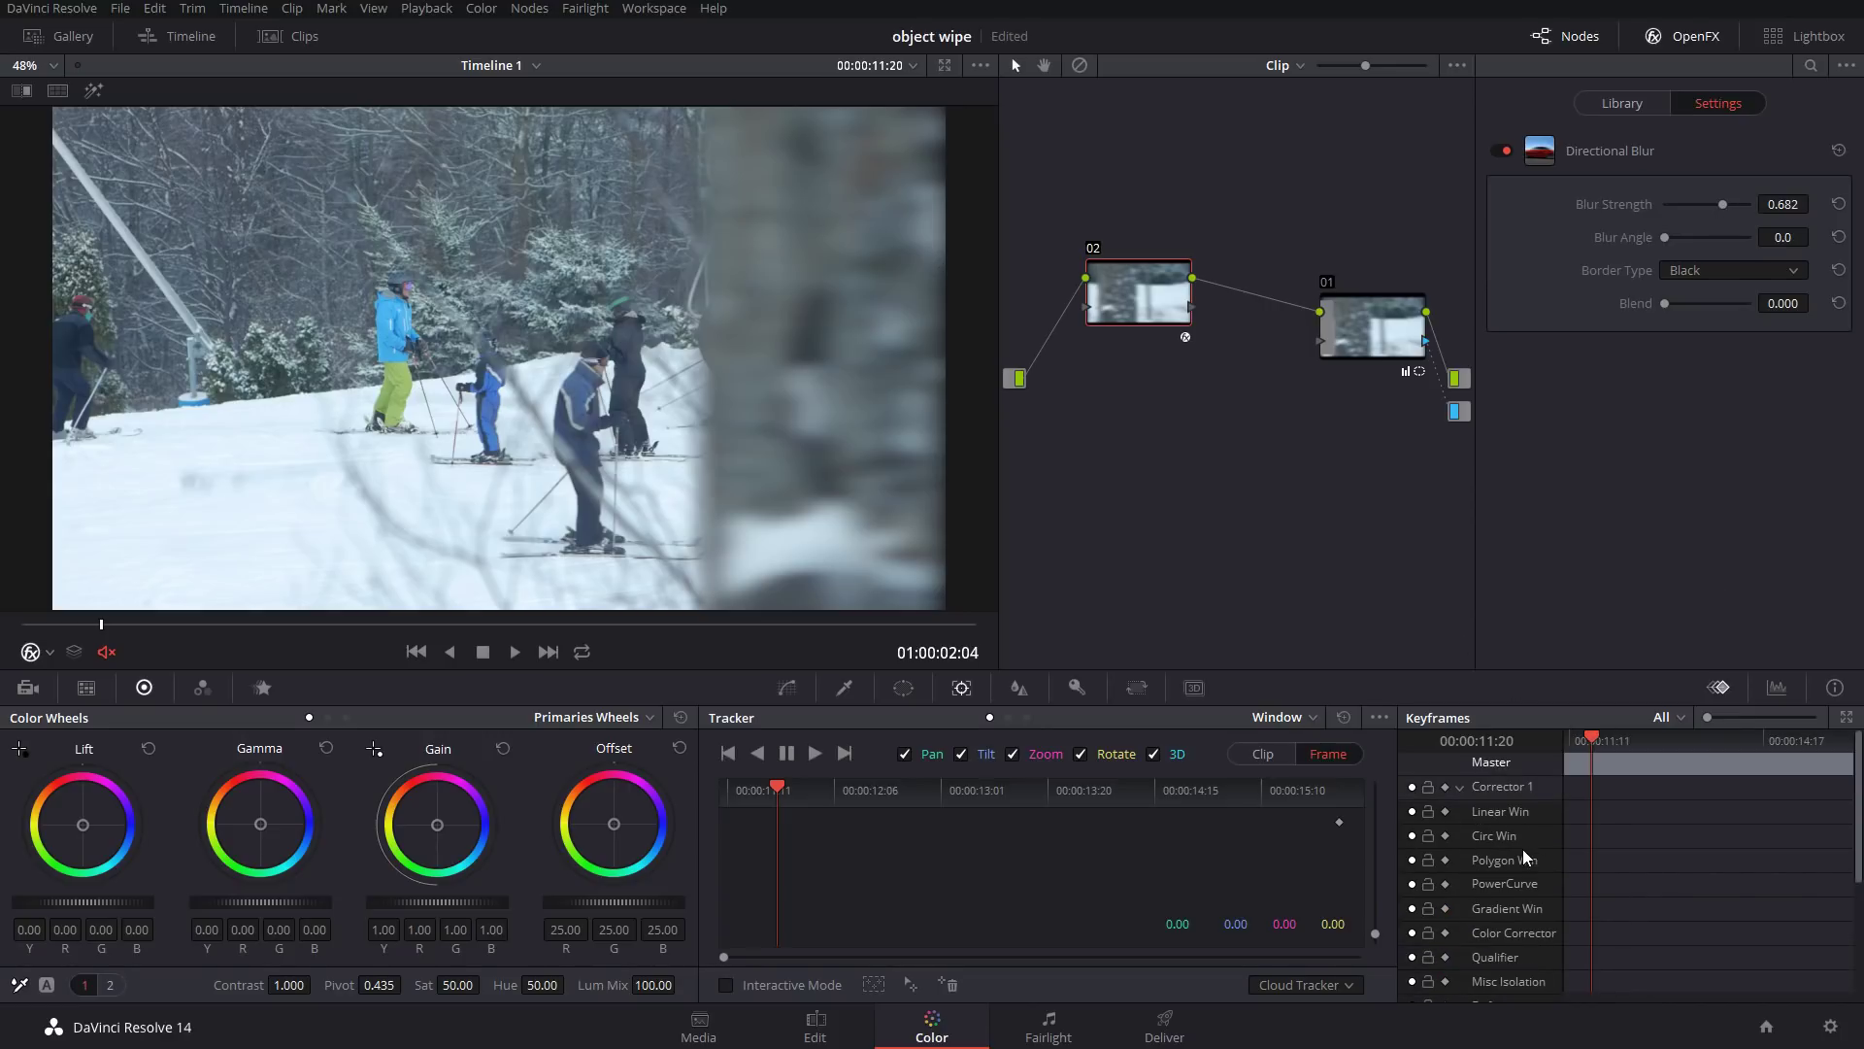
left_click(1460, 787)
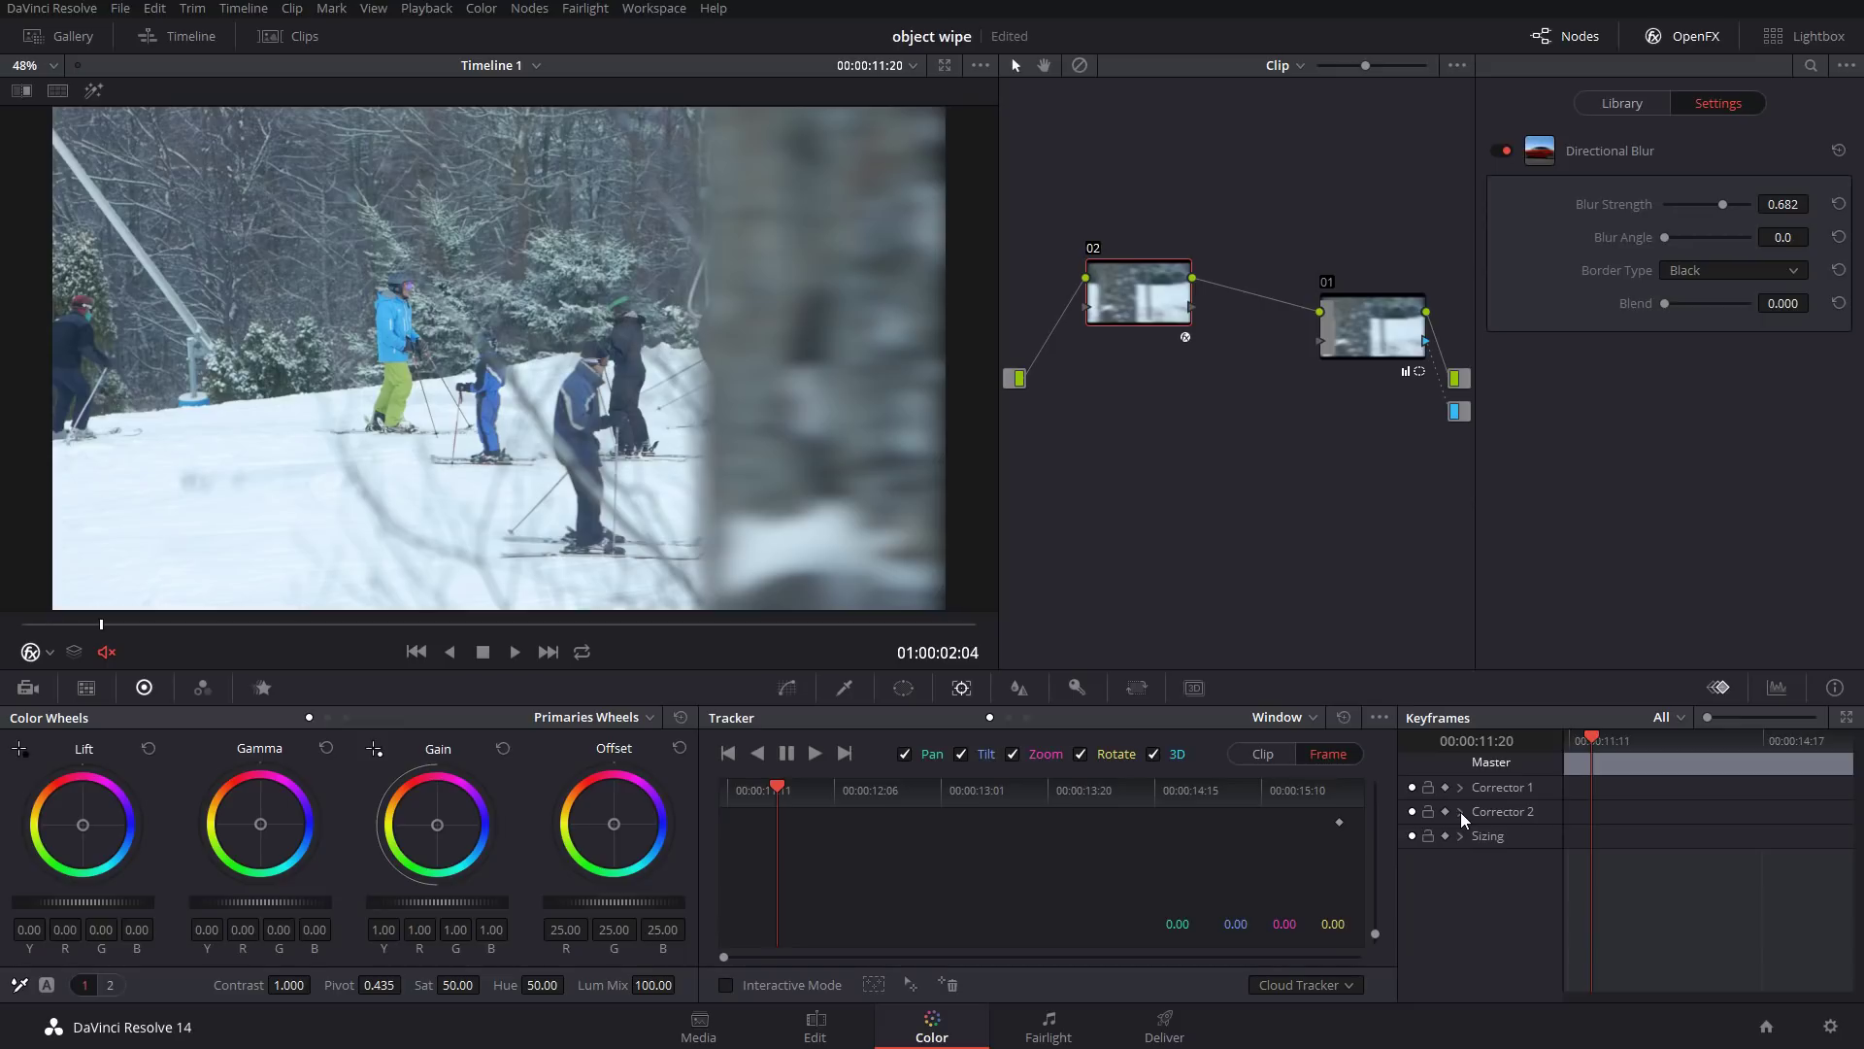
left_click(1461, 812)
scroll(1470, 950, "down", 3)
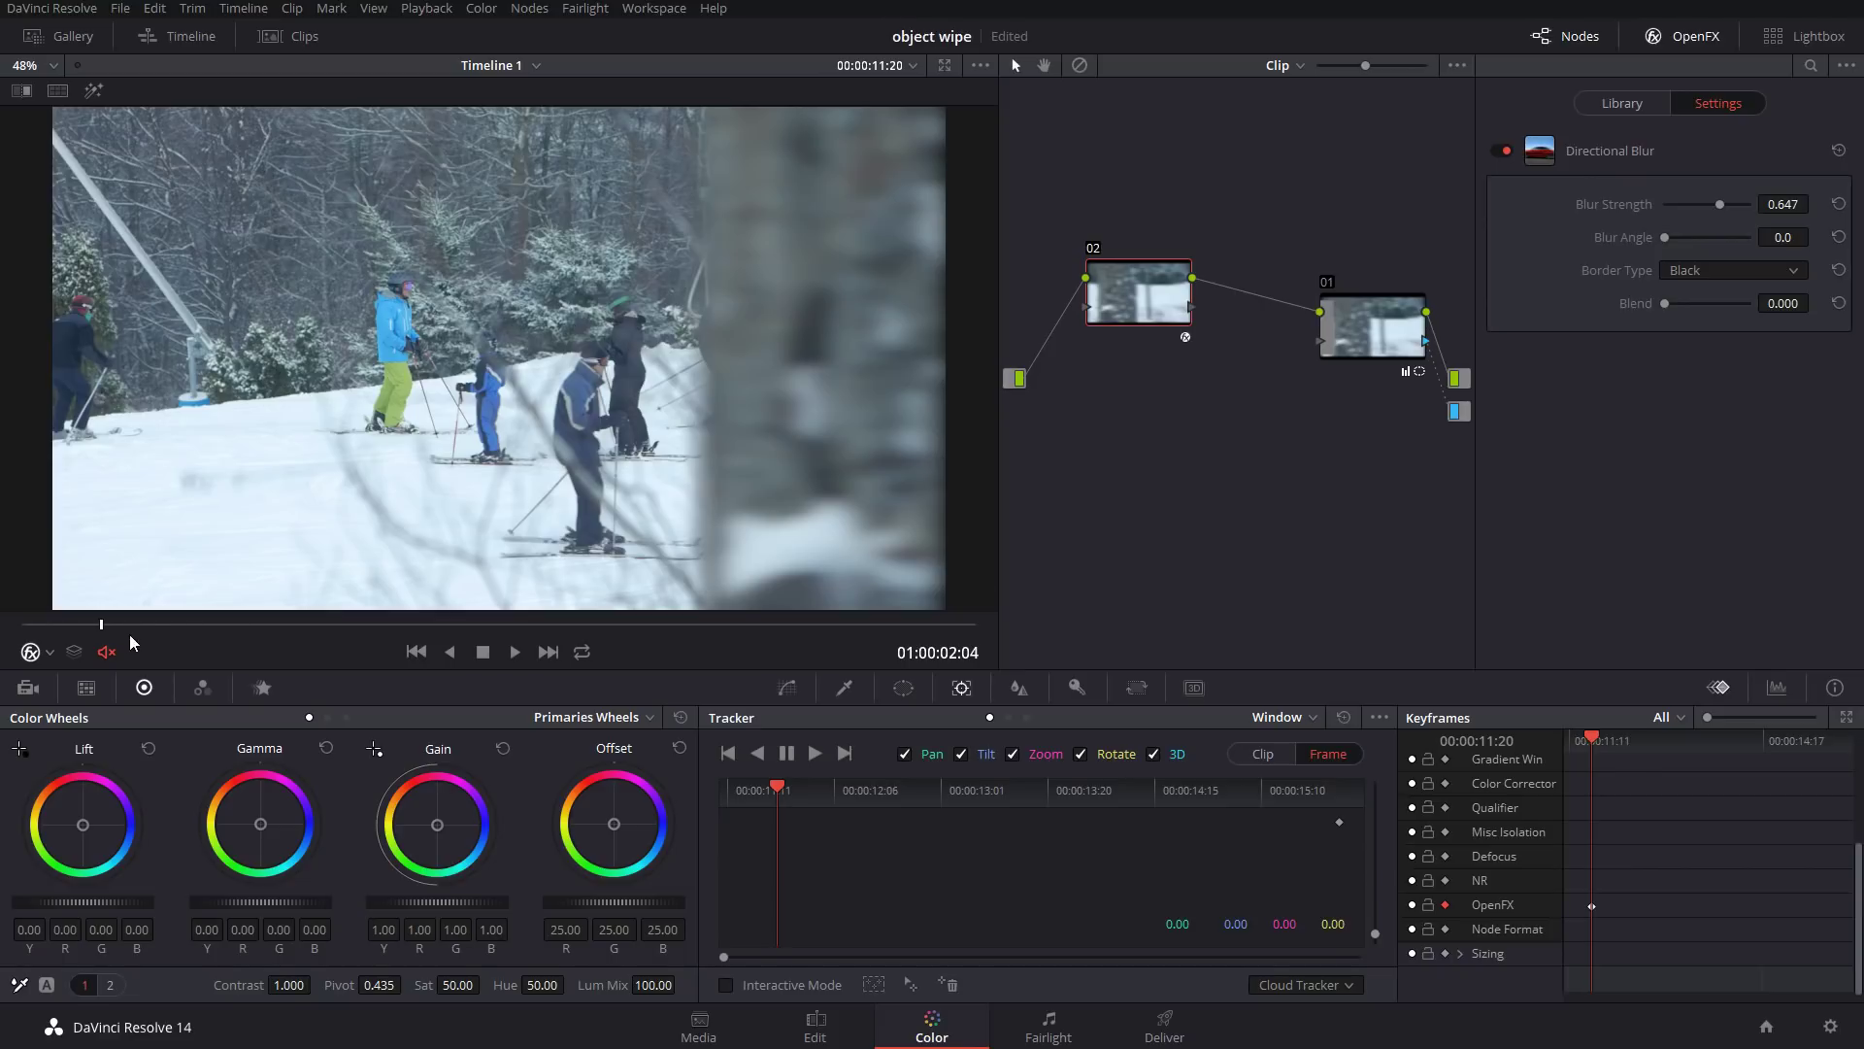
left_click_drag(124, 631, 296, 636)
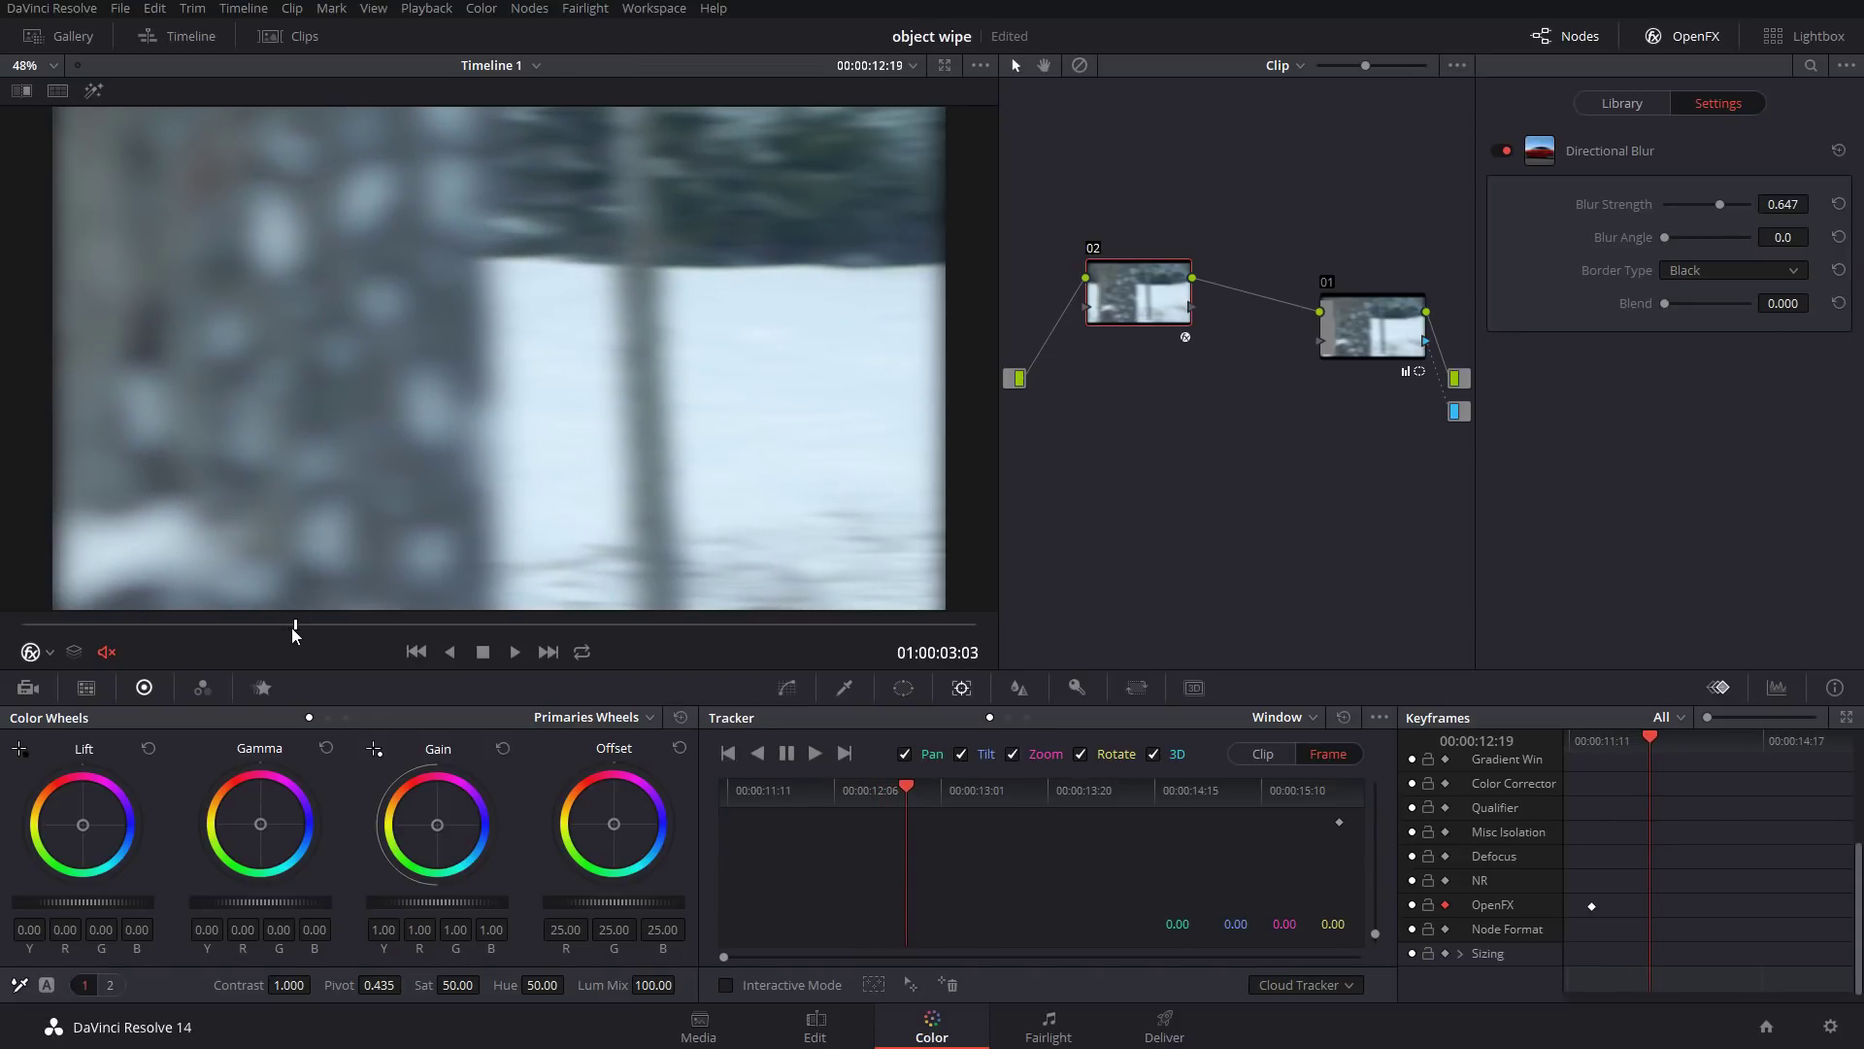
mouse_move(1727, 215)
left_mouse_down()
mouse_move(1656, 209)
mouse_move(1697, 202)
left_mouse_up()
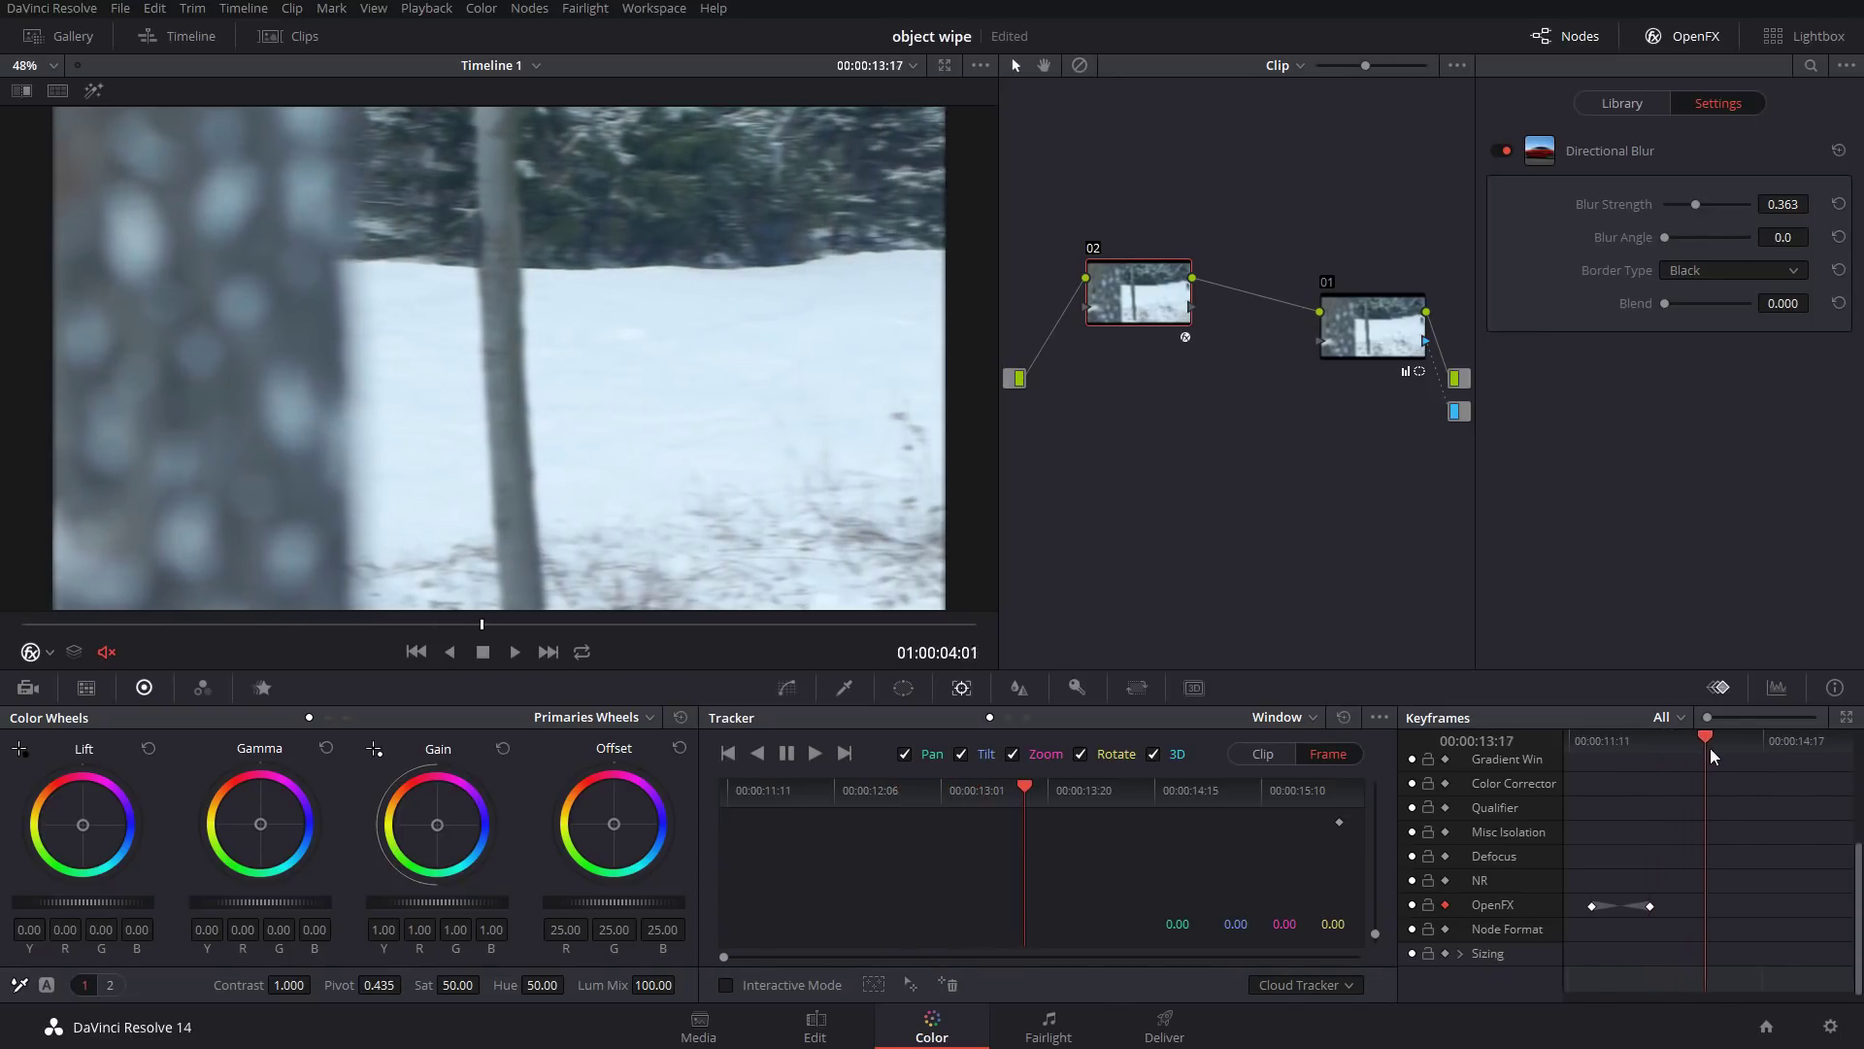
left_click(1704, 208)
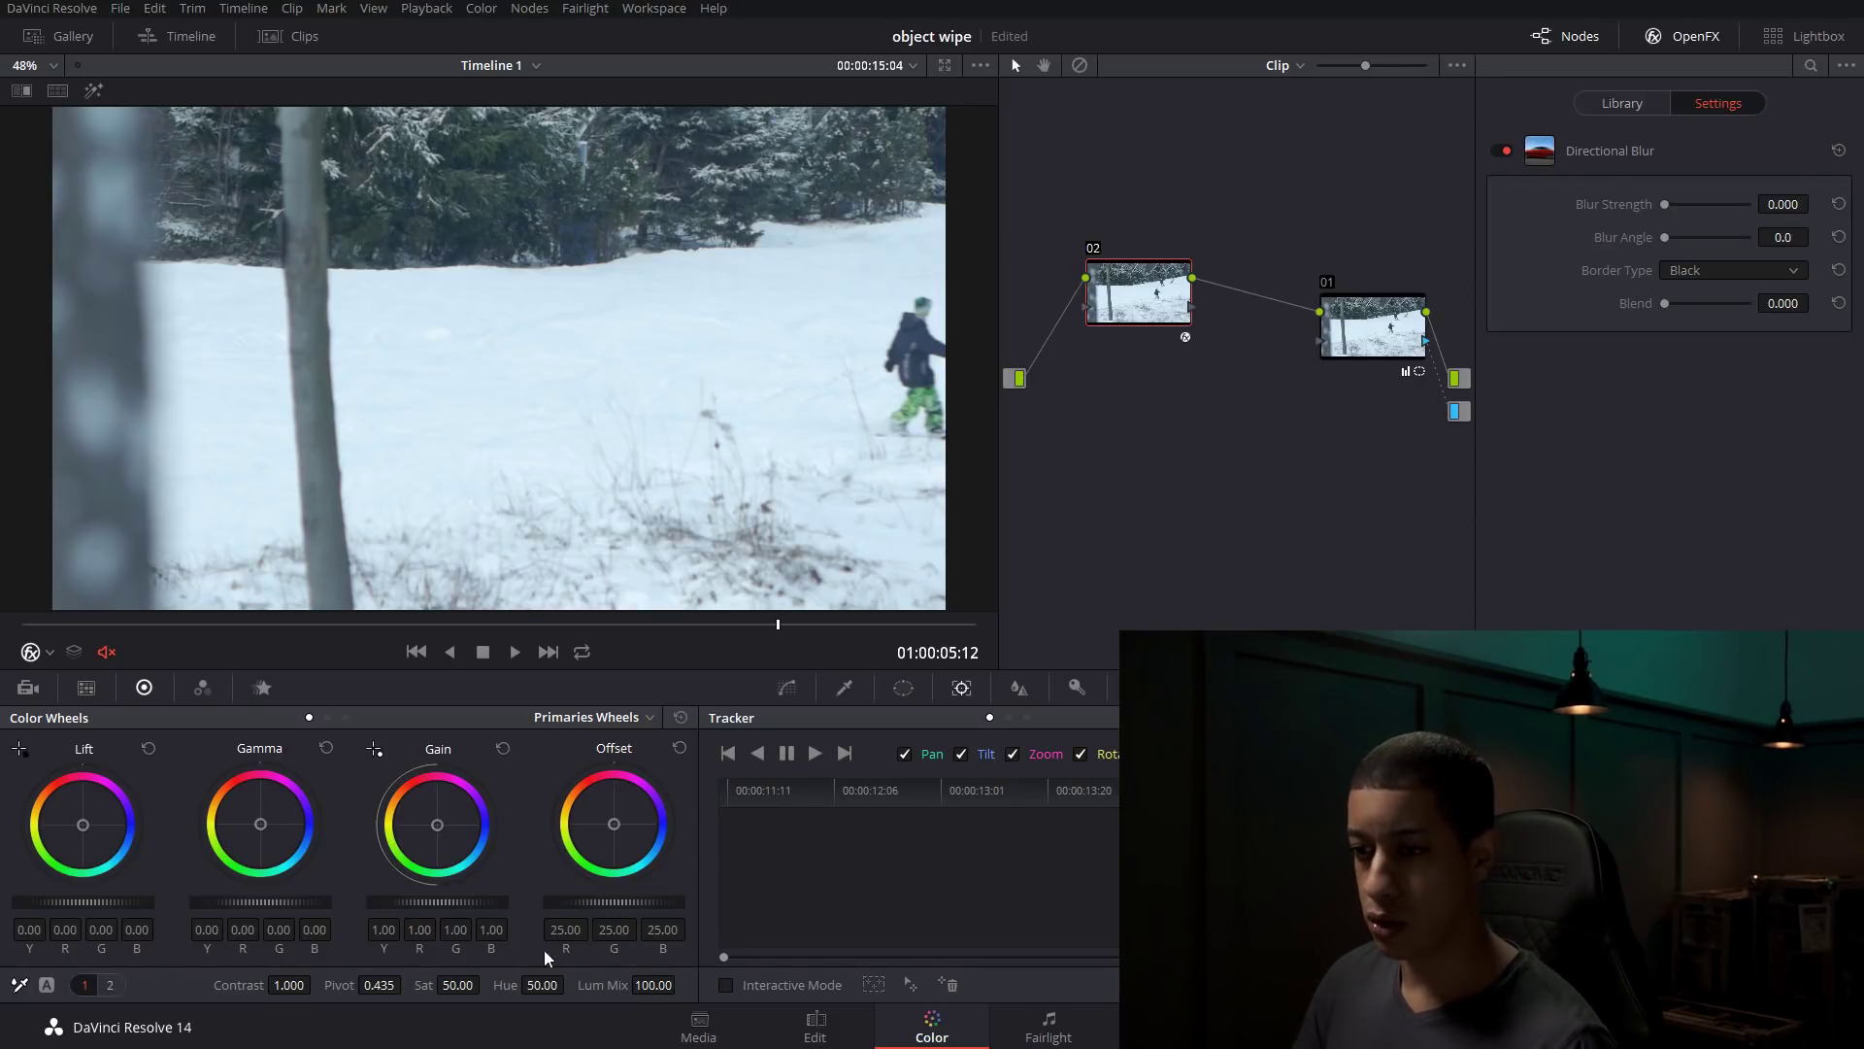
- On the Edit page, zoom the timeline in on the V2 tree clip
left_click(831, 1043)
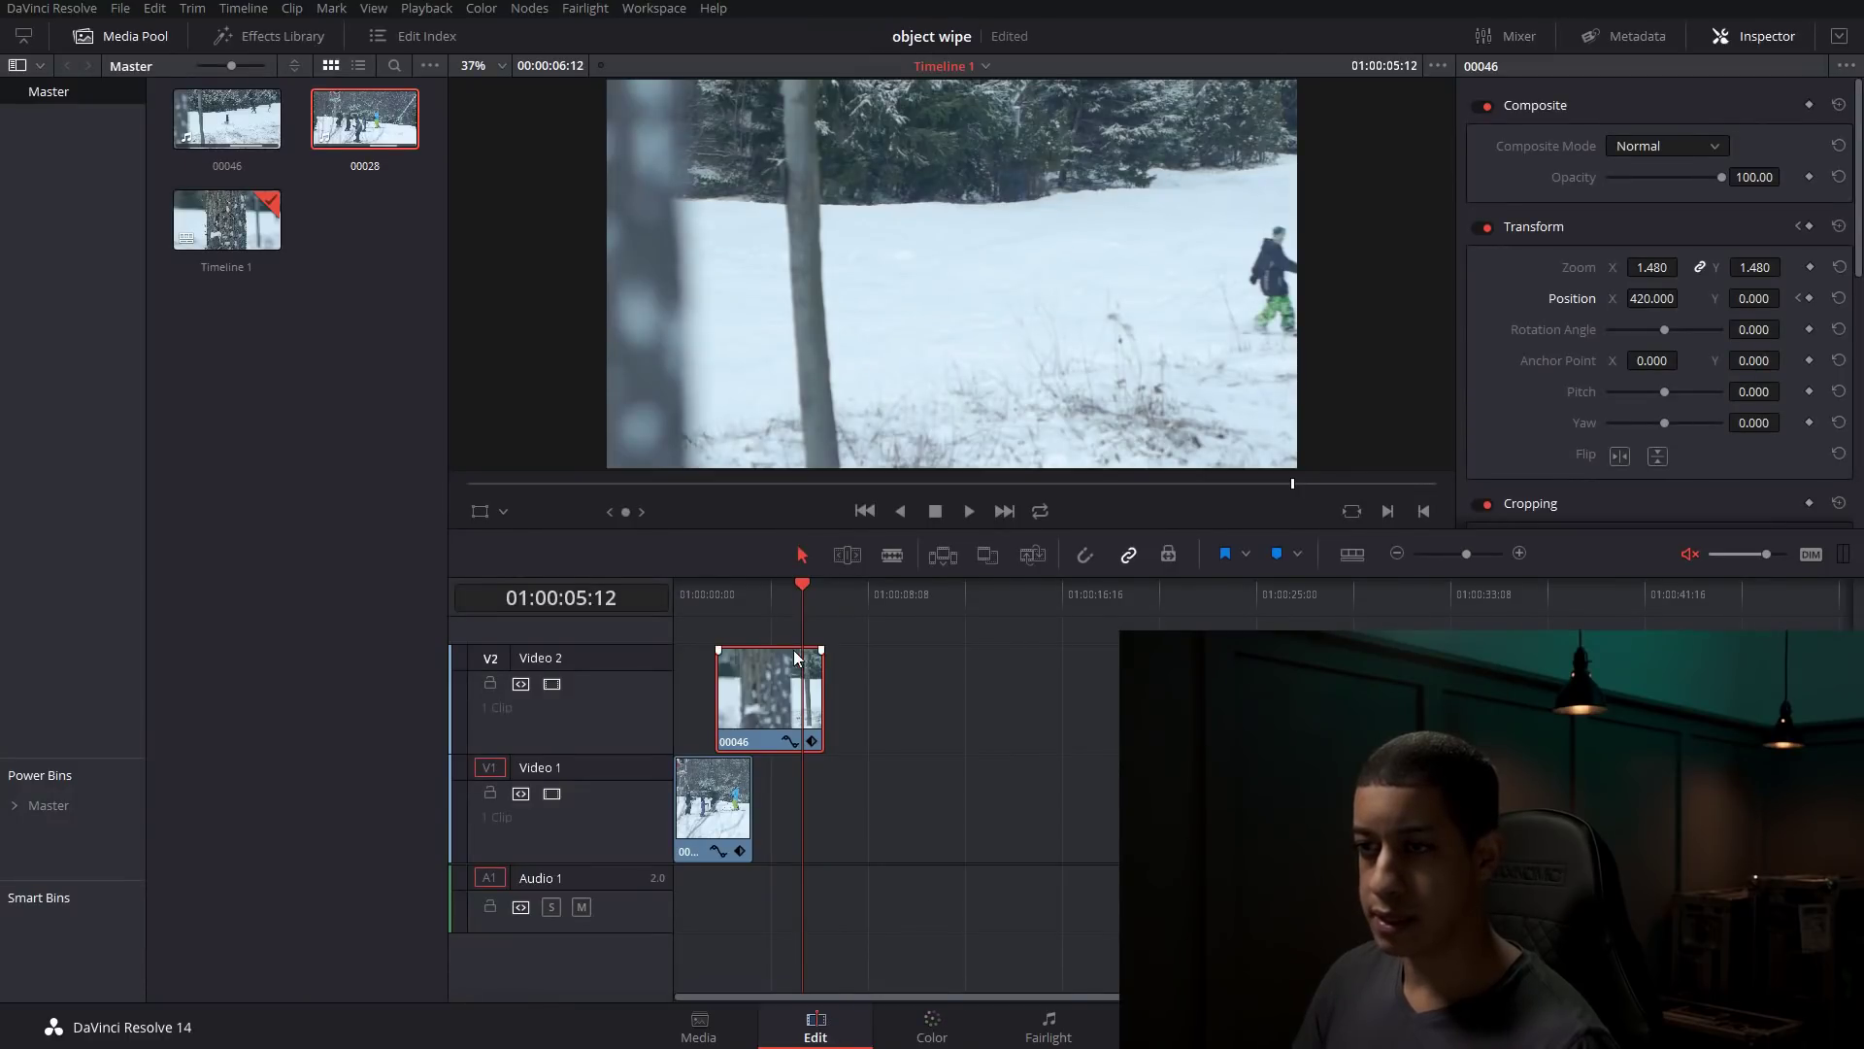
left_click_drag(800, 590, 760, 590)
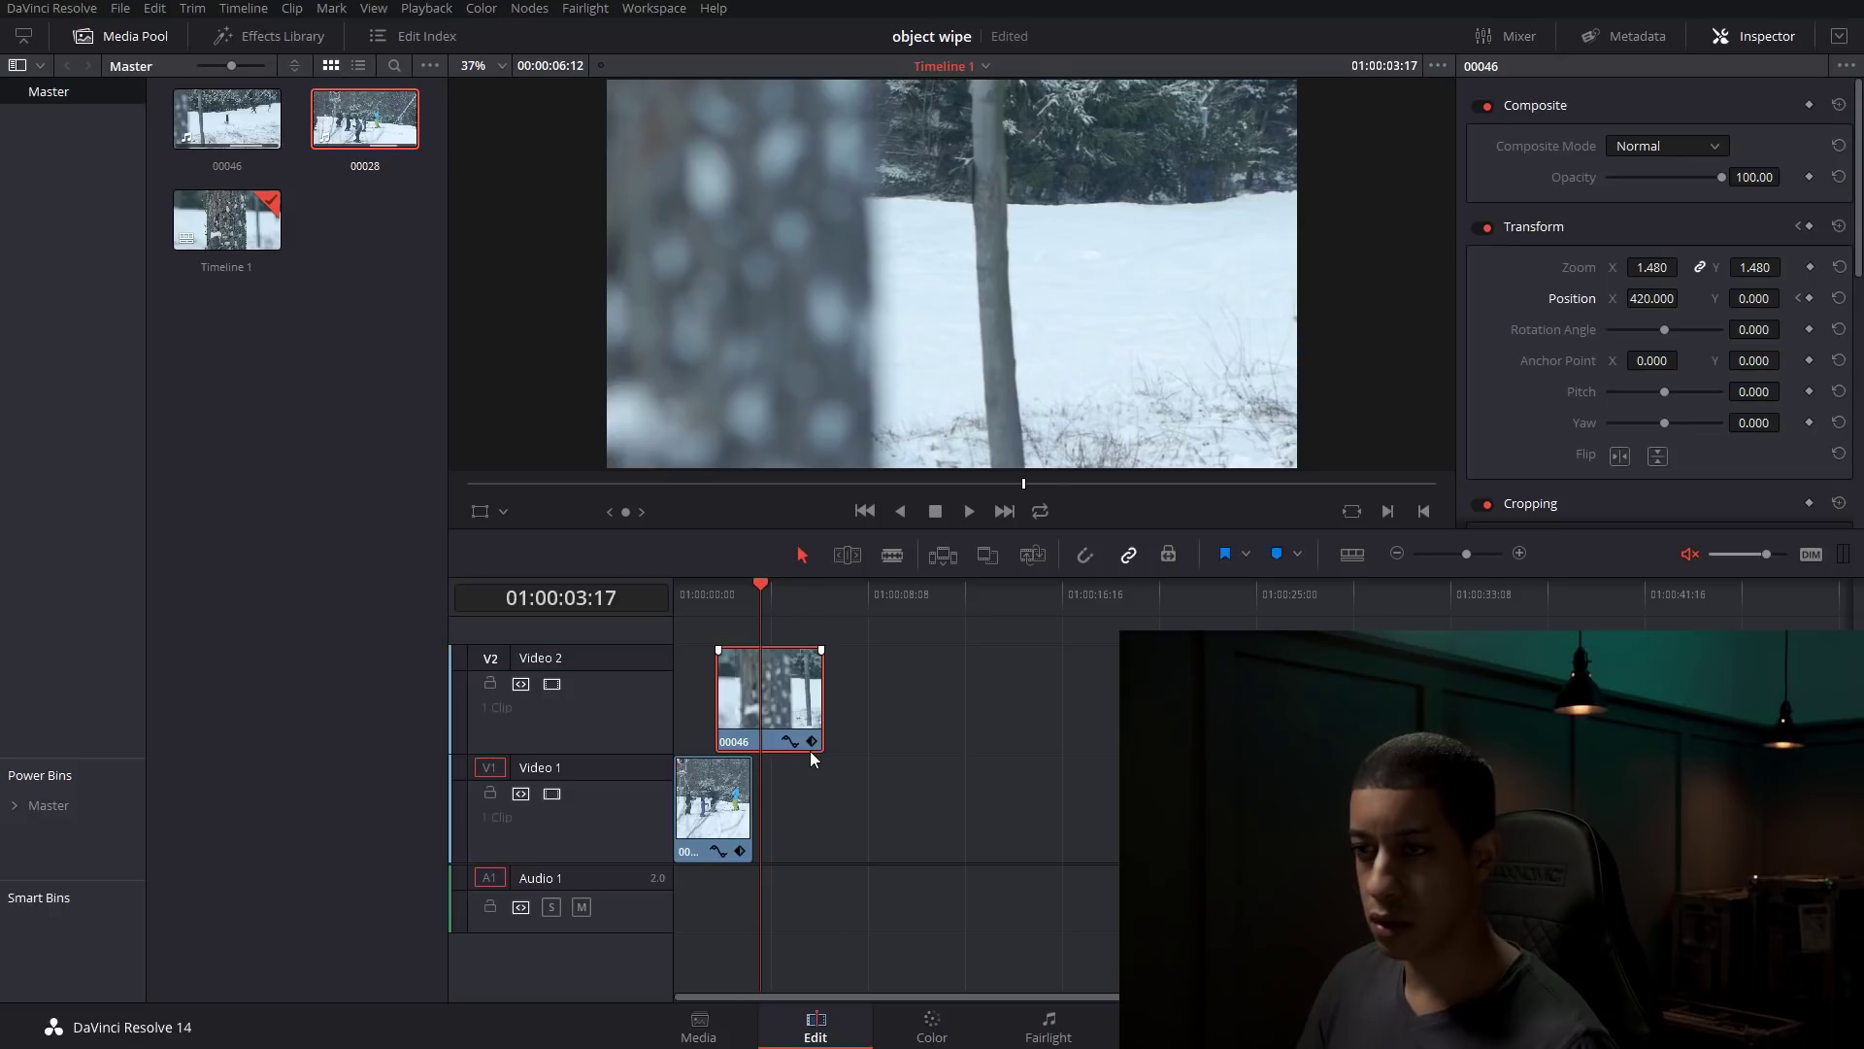
scroll(811, 750, "up", 2)
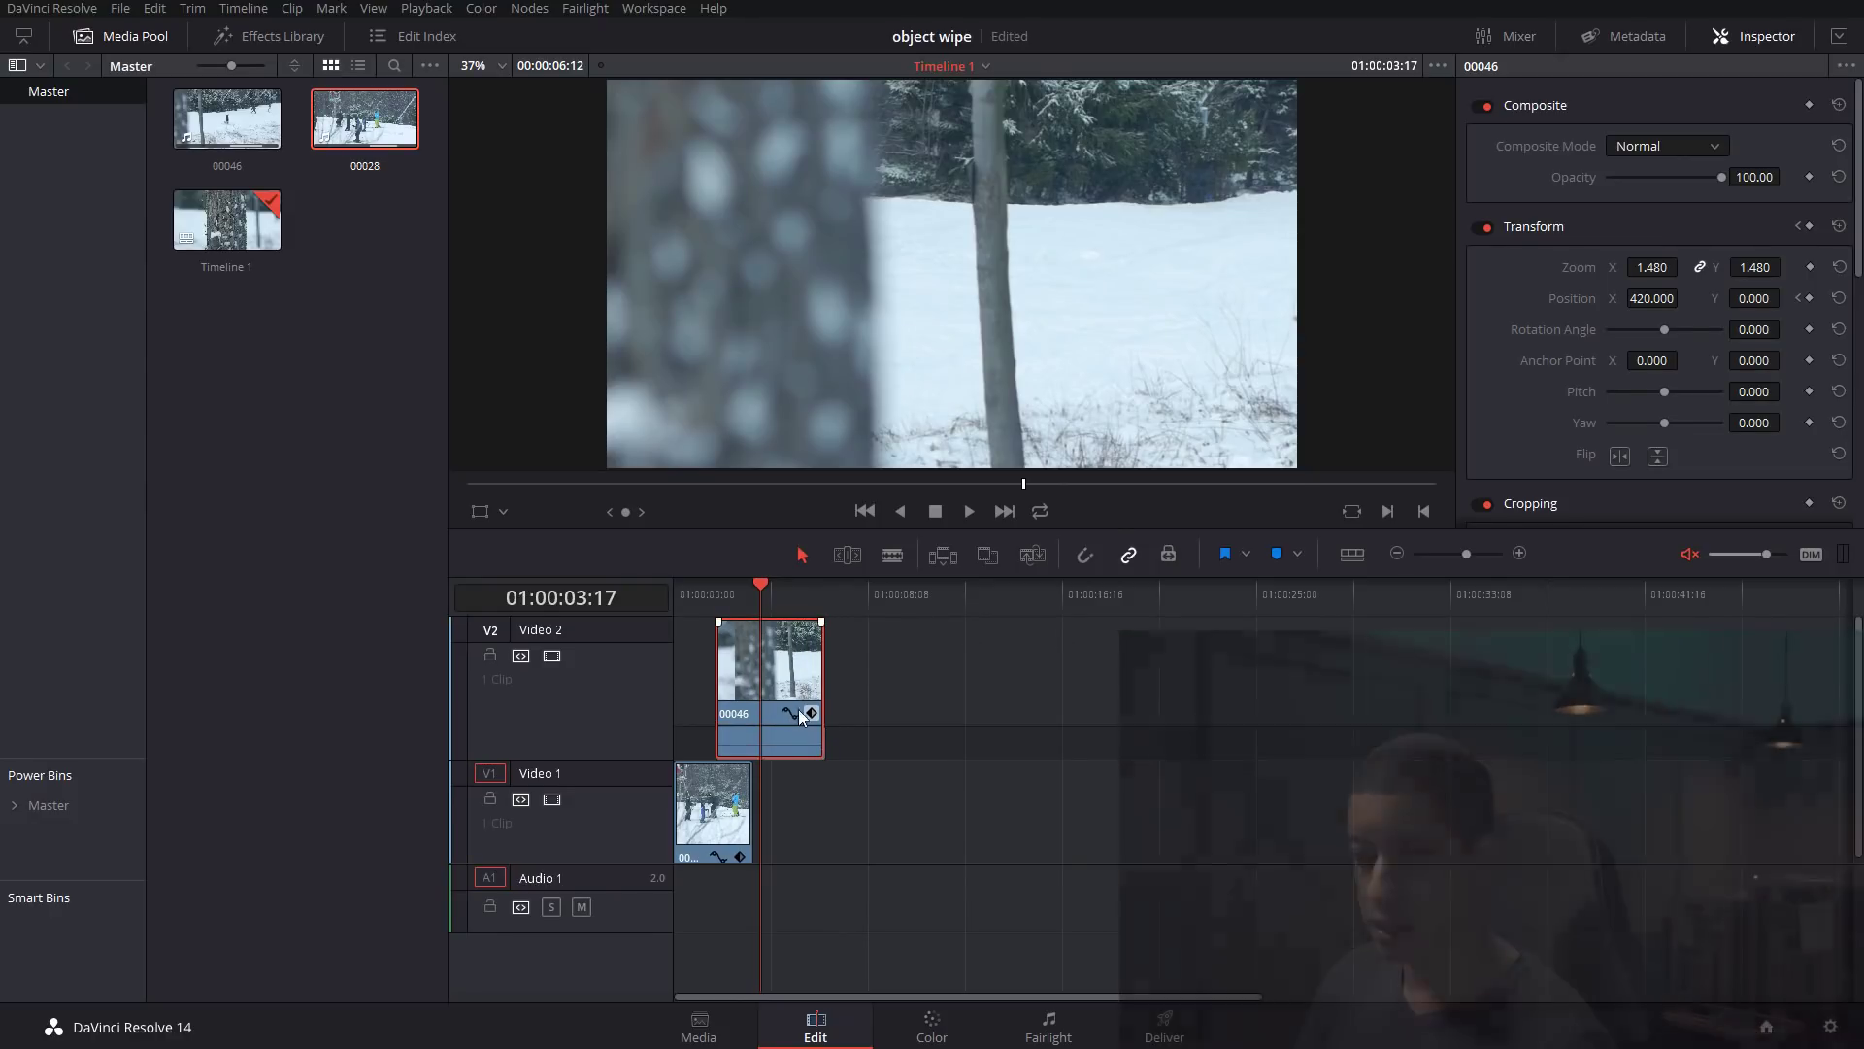
left_click(1519, 555)
left_click(1519, 555)
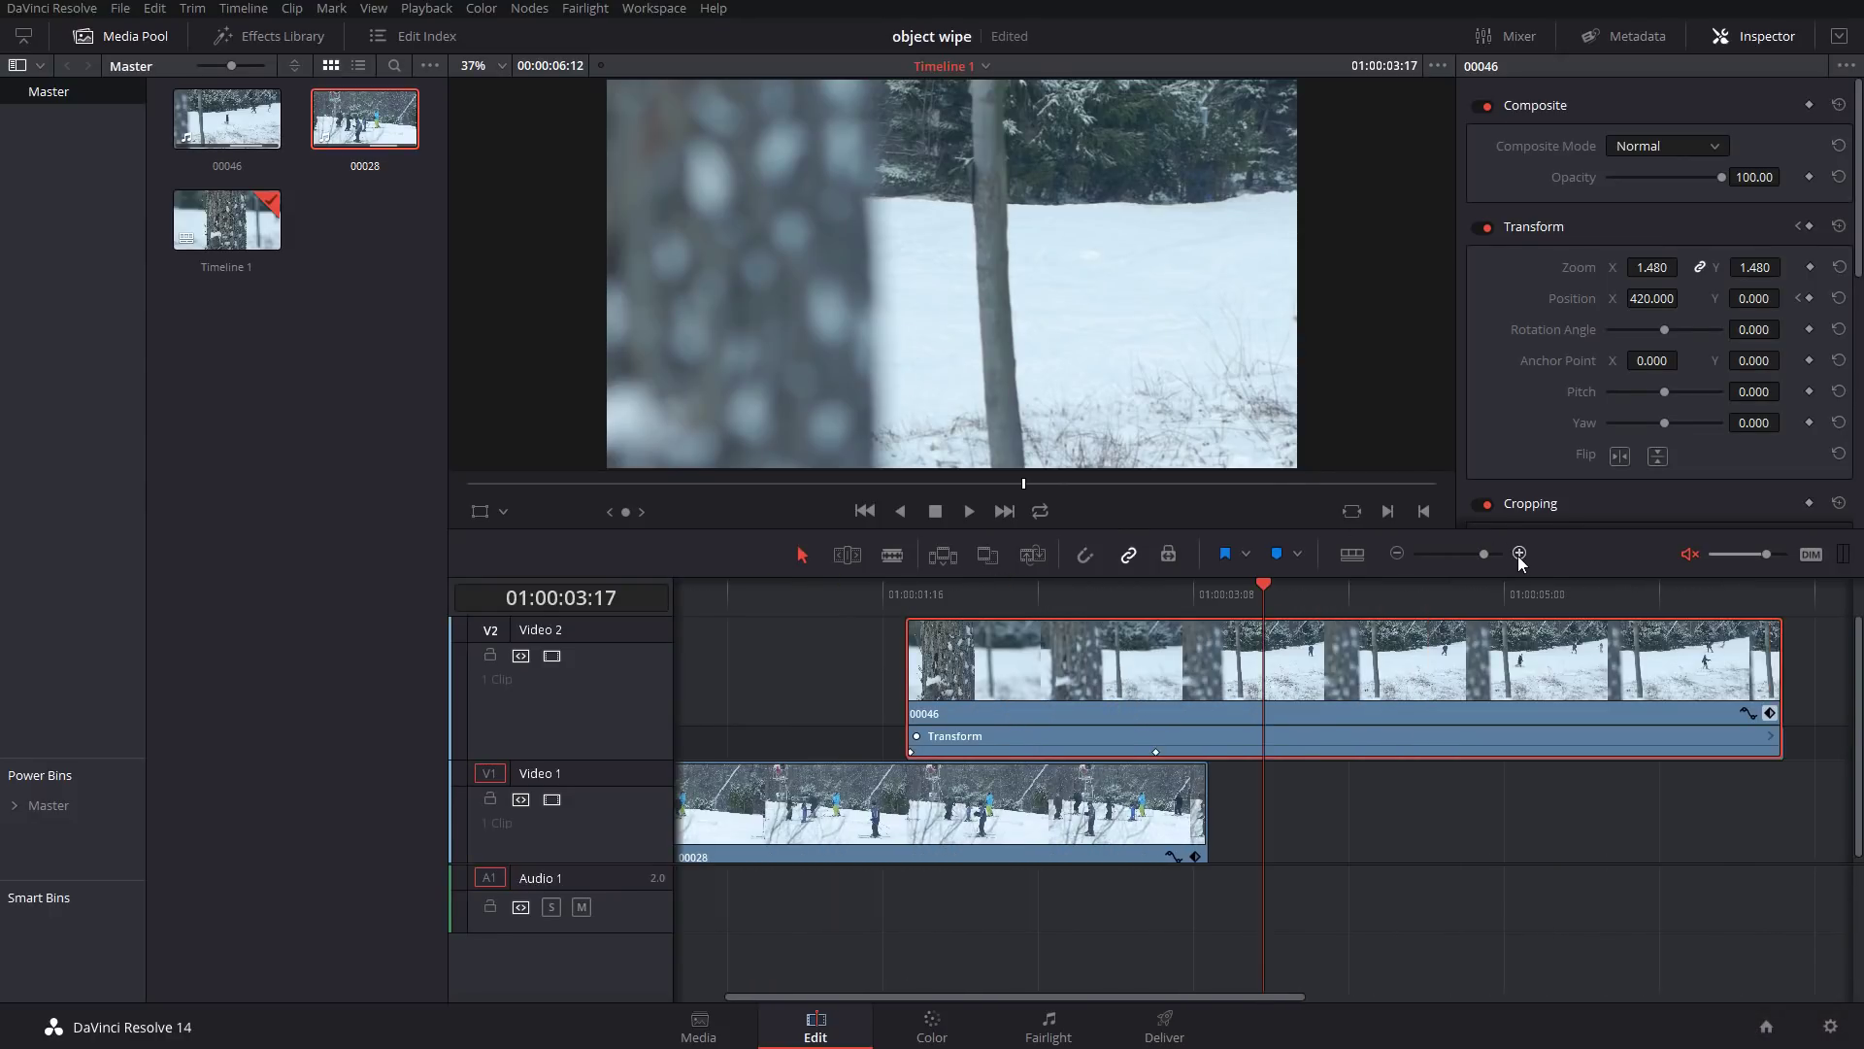
left_click(1519, 555)
left_click(1191, 994)
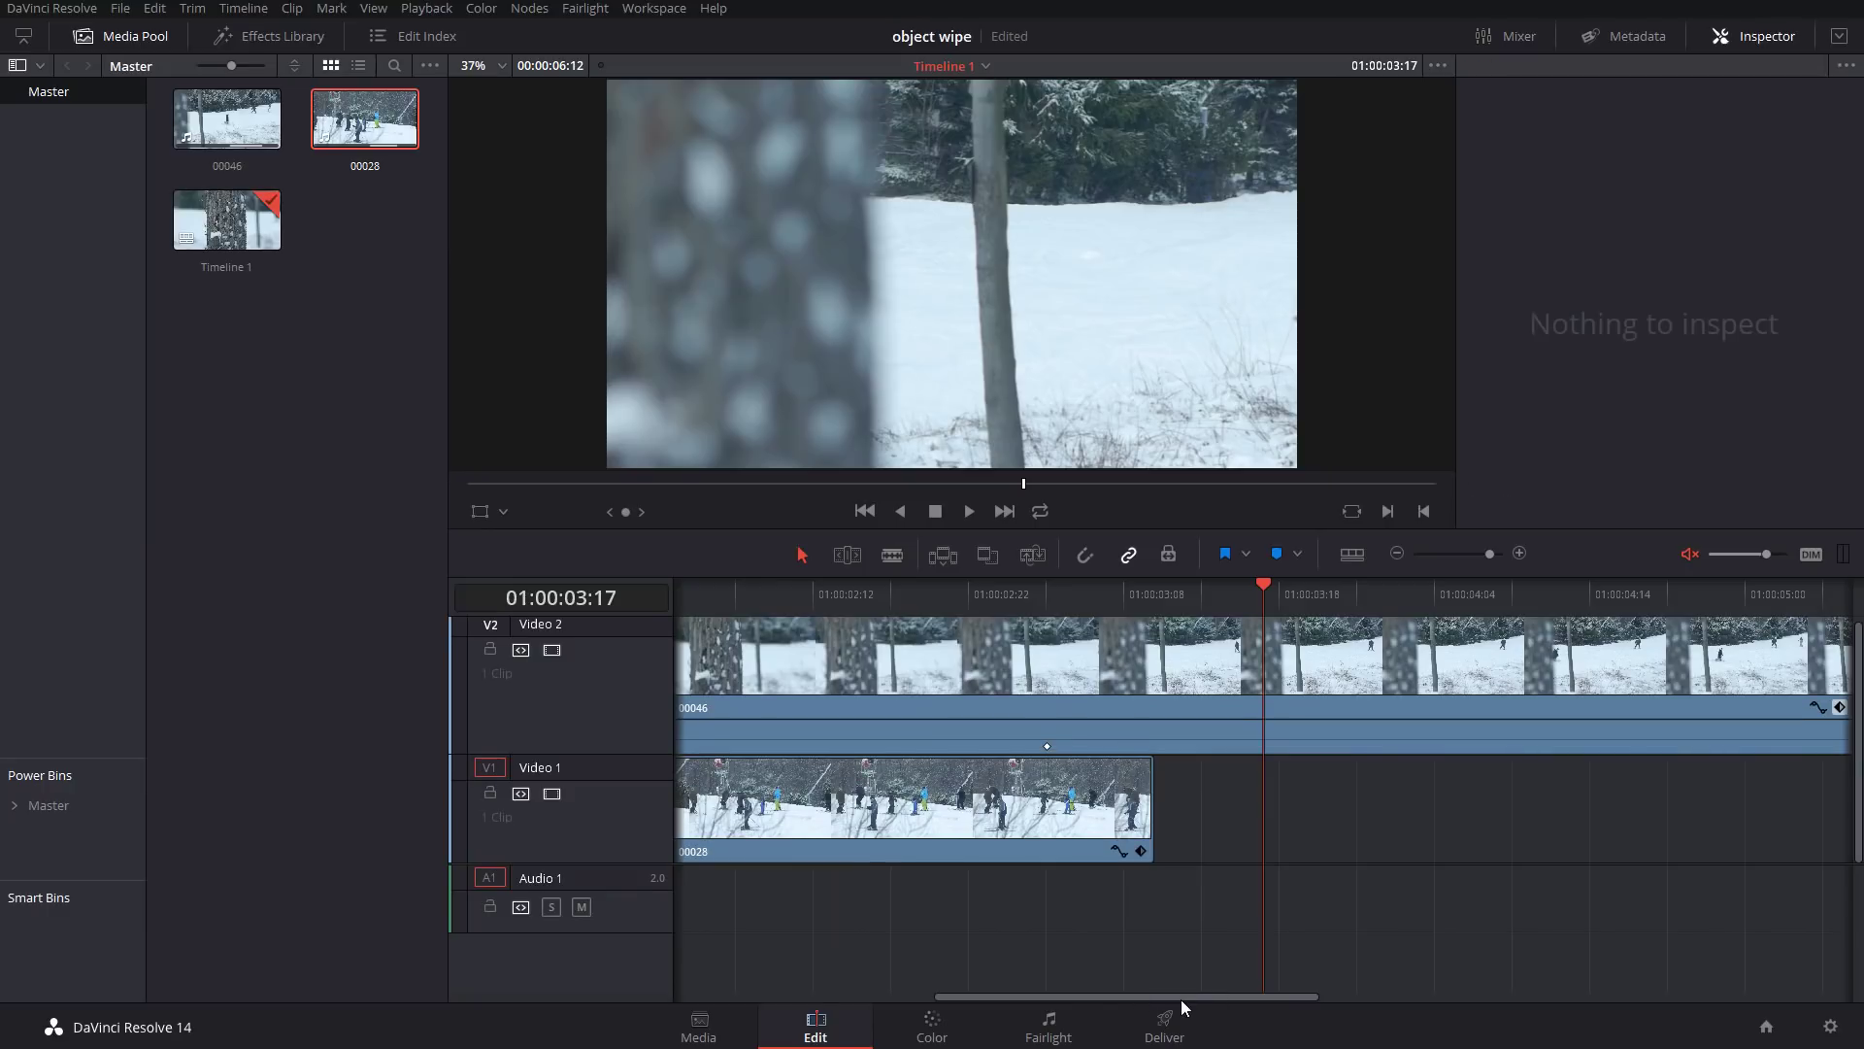
left_click_drag(1181, 1000, 1068, 996)
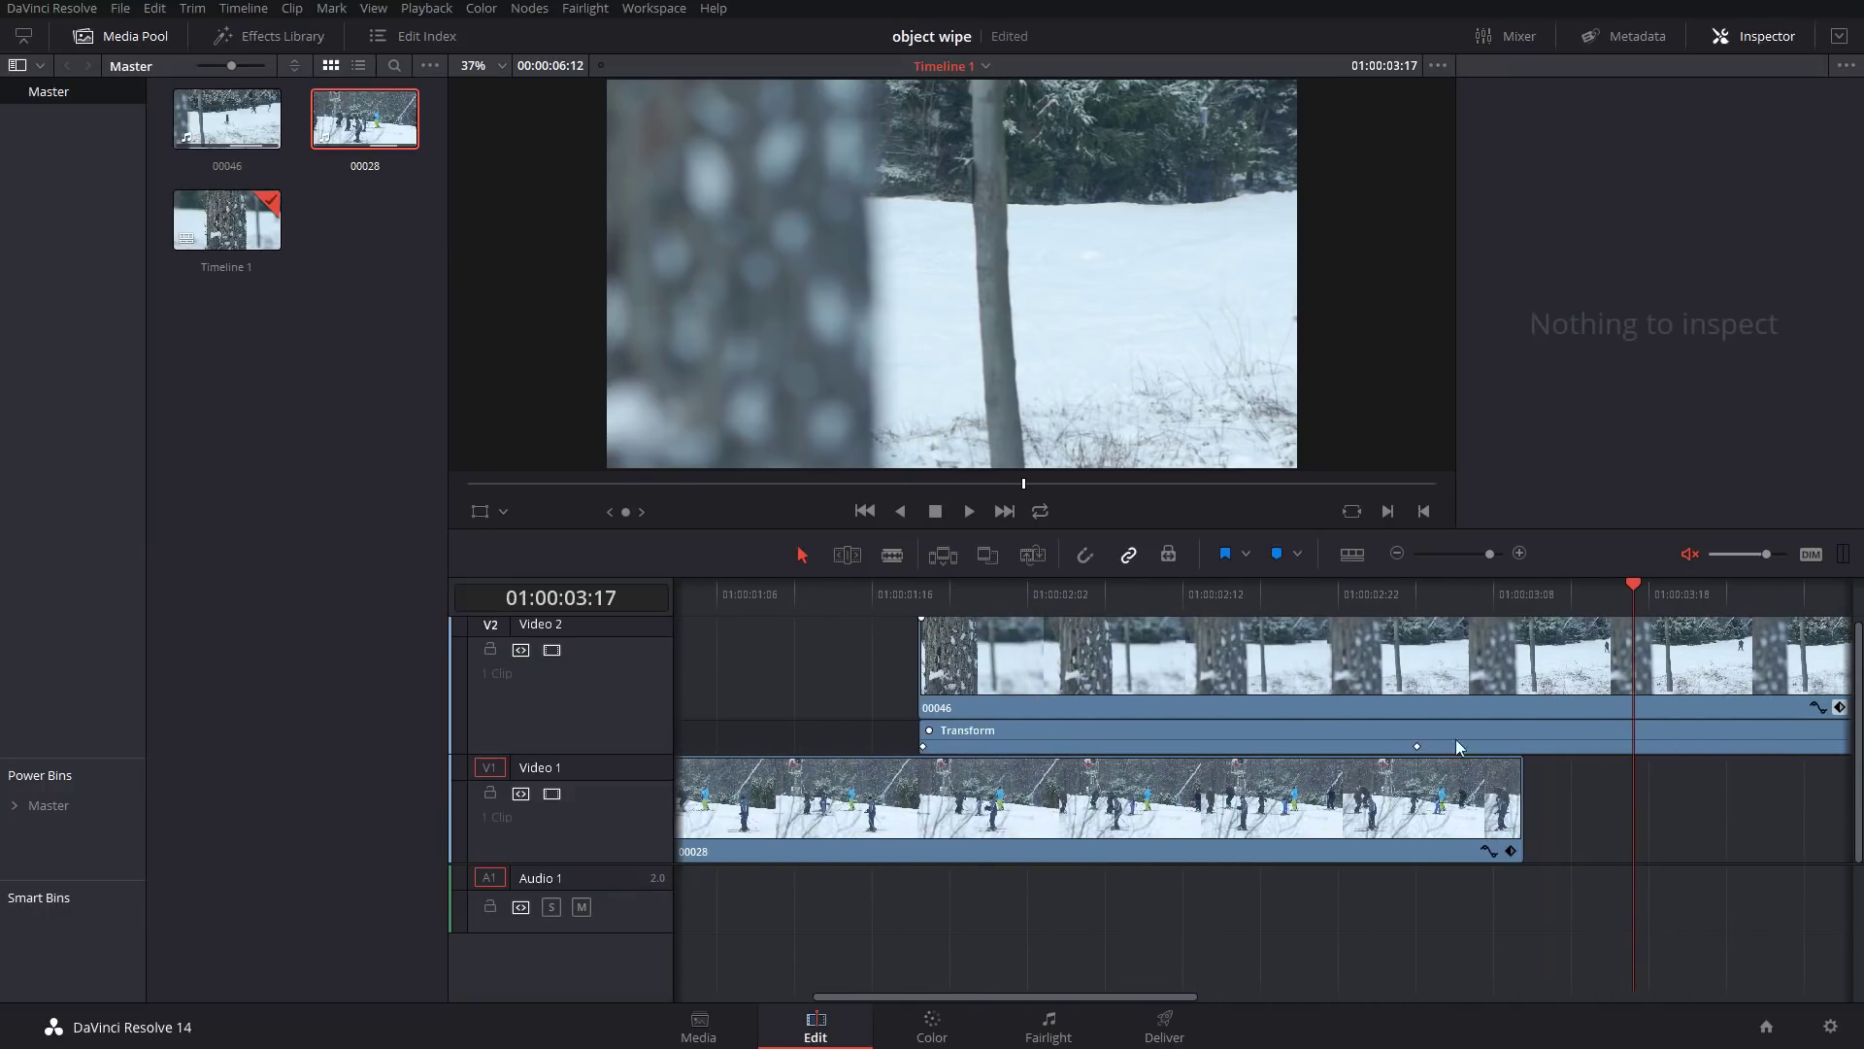
- Move the V2 Transform keyframe earlier and play back the slide-in
left_click_drag(1417, 748, 1200, 746)
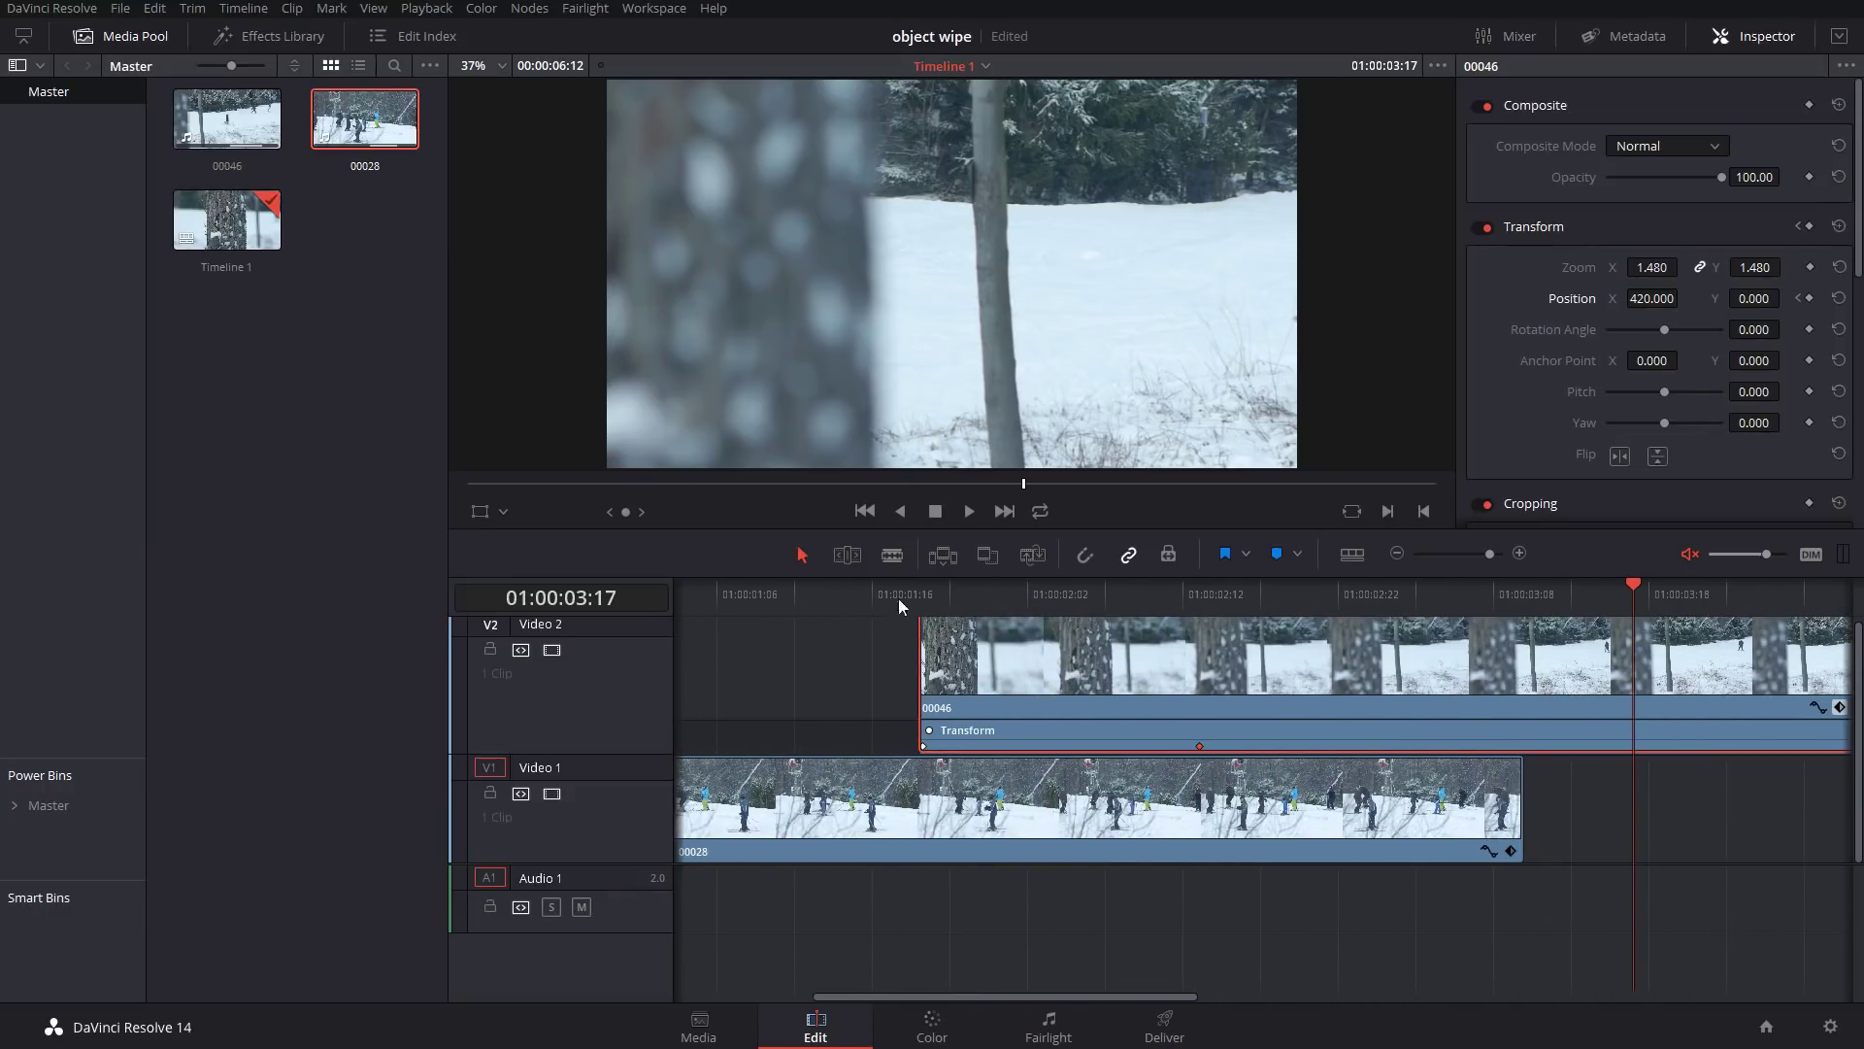
left_click(891, 592)
key("space")
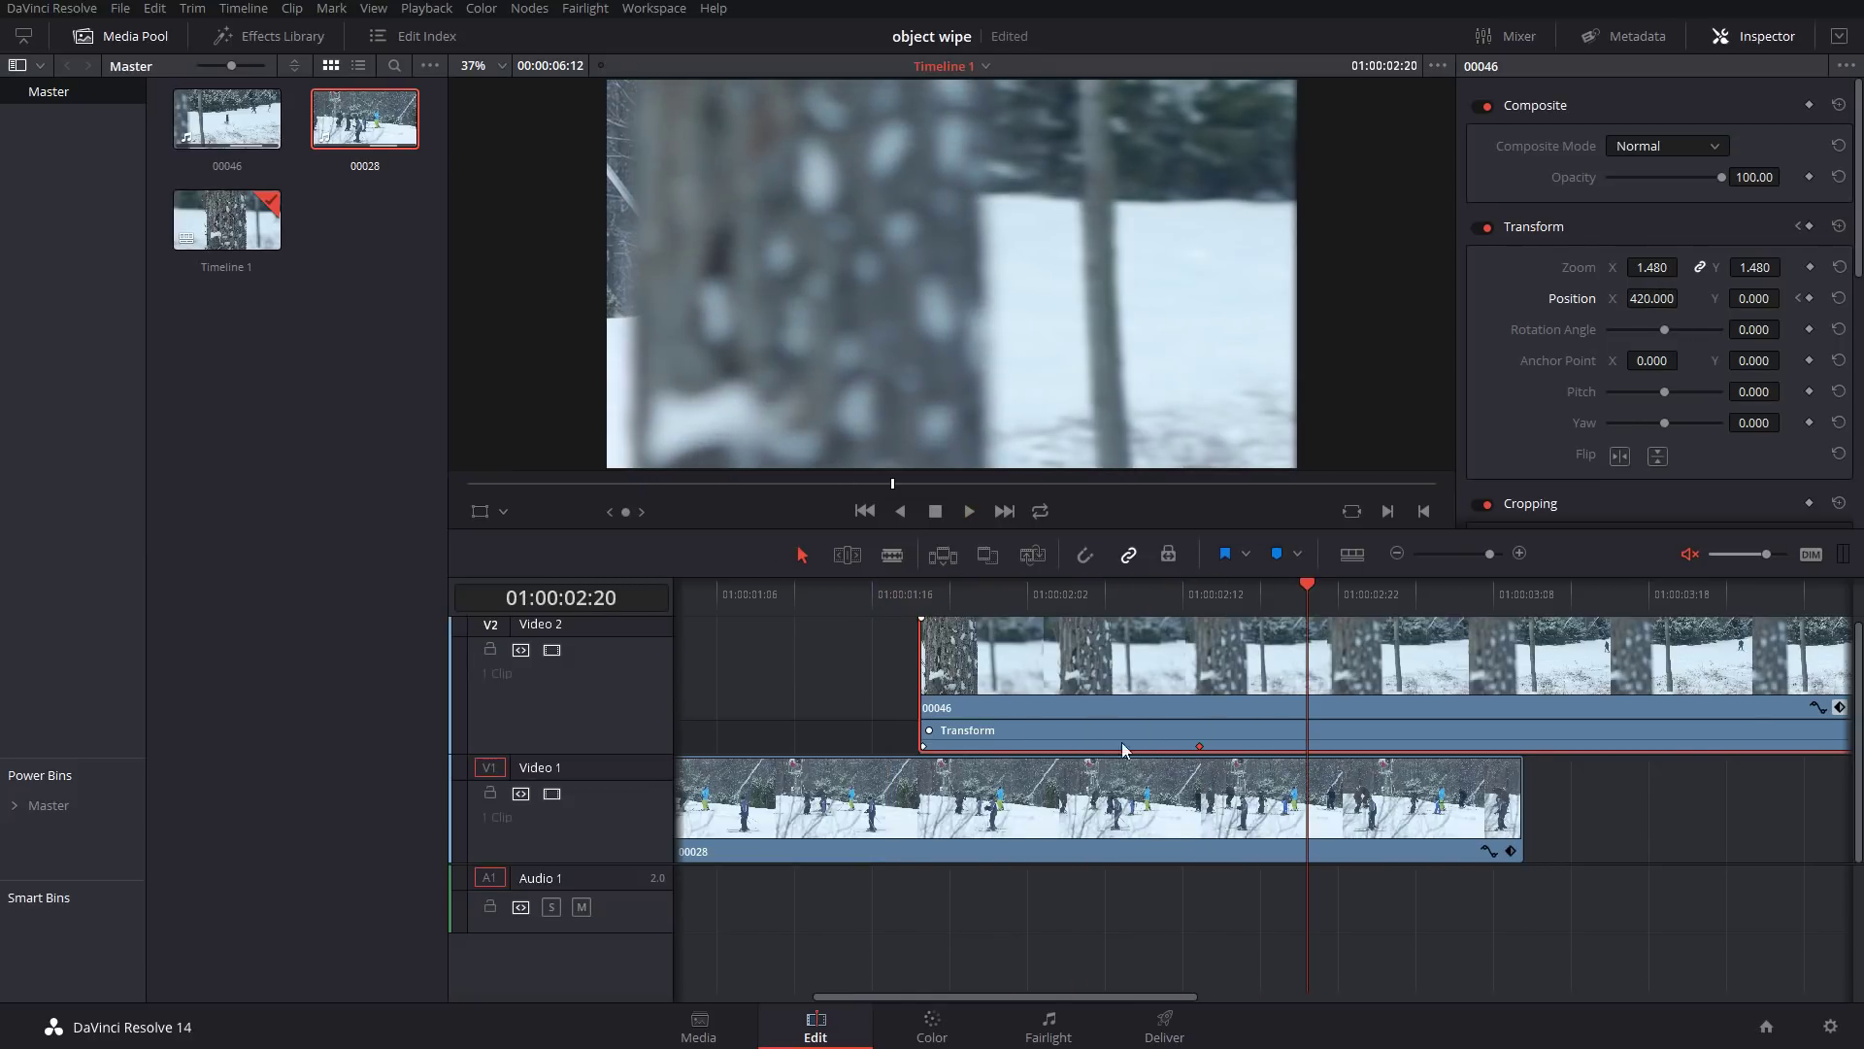
left_click_drag(1201, 747, 982, 746)
left_click(866, 600)
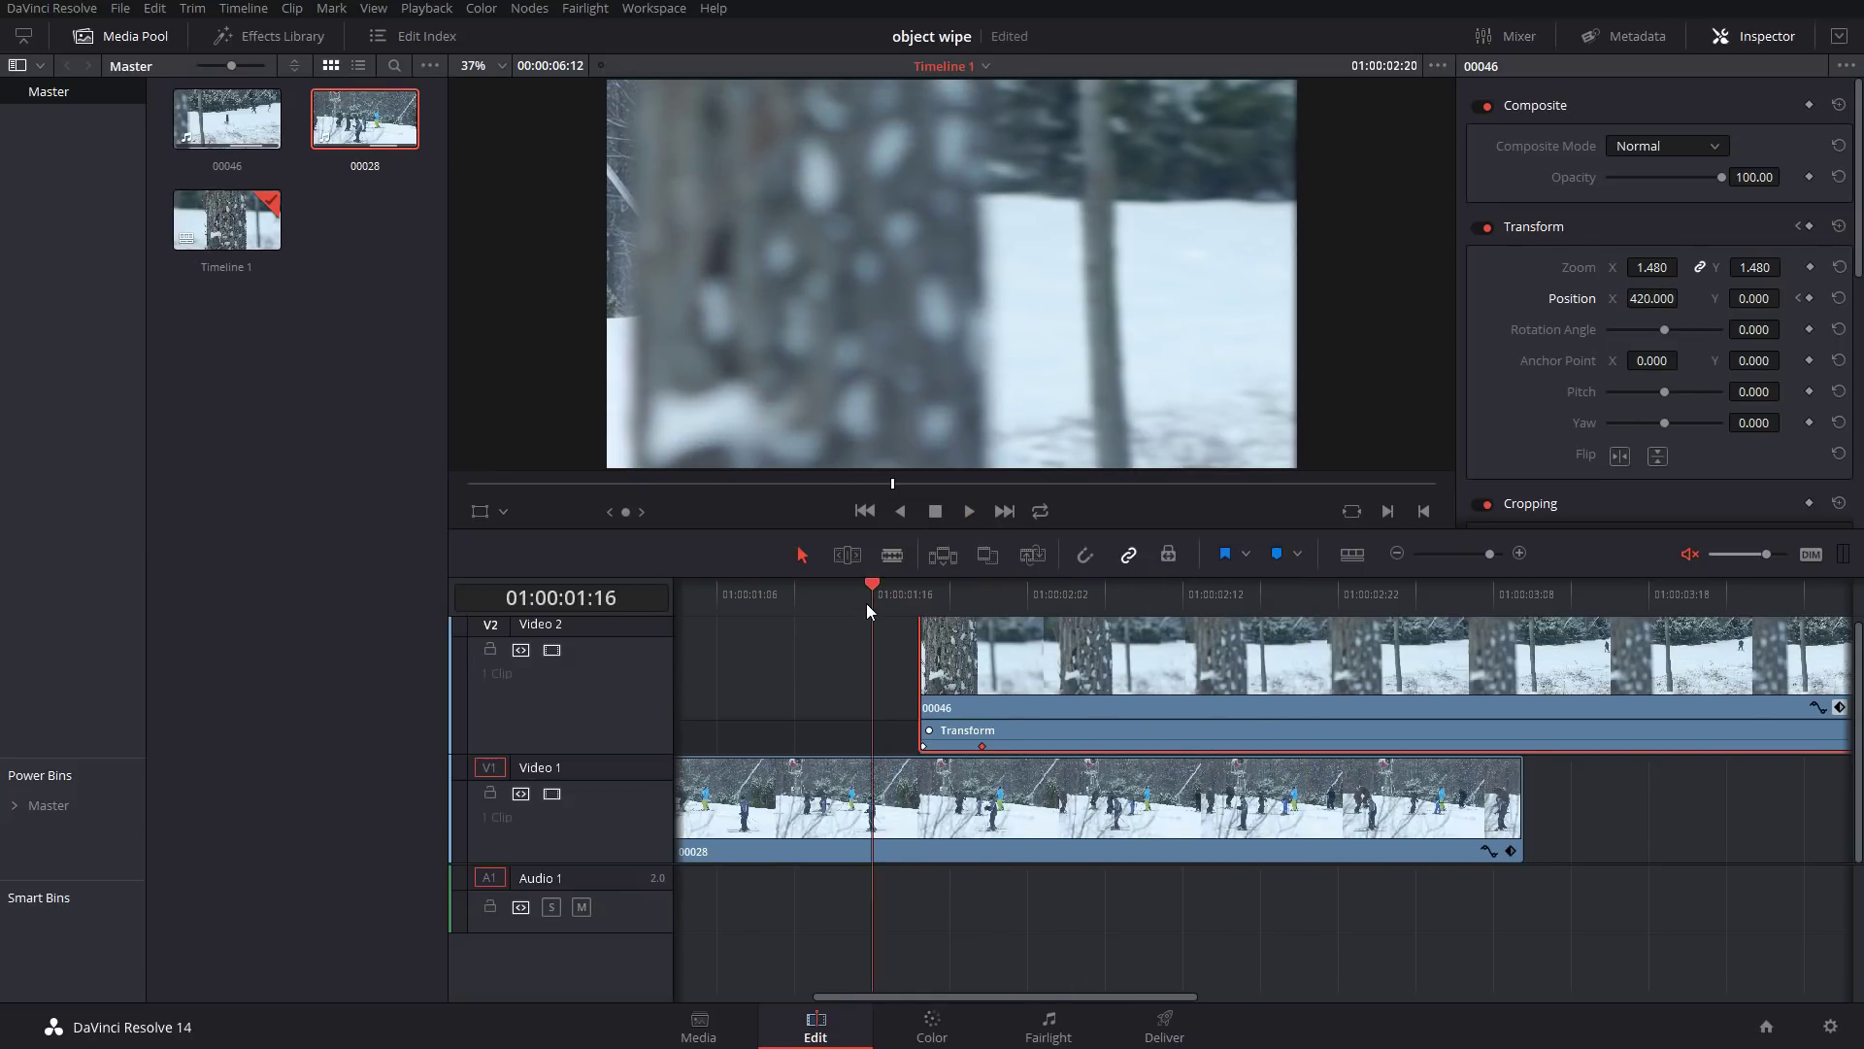
key("space")
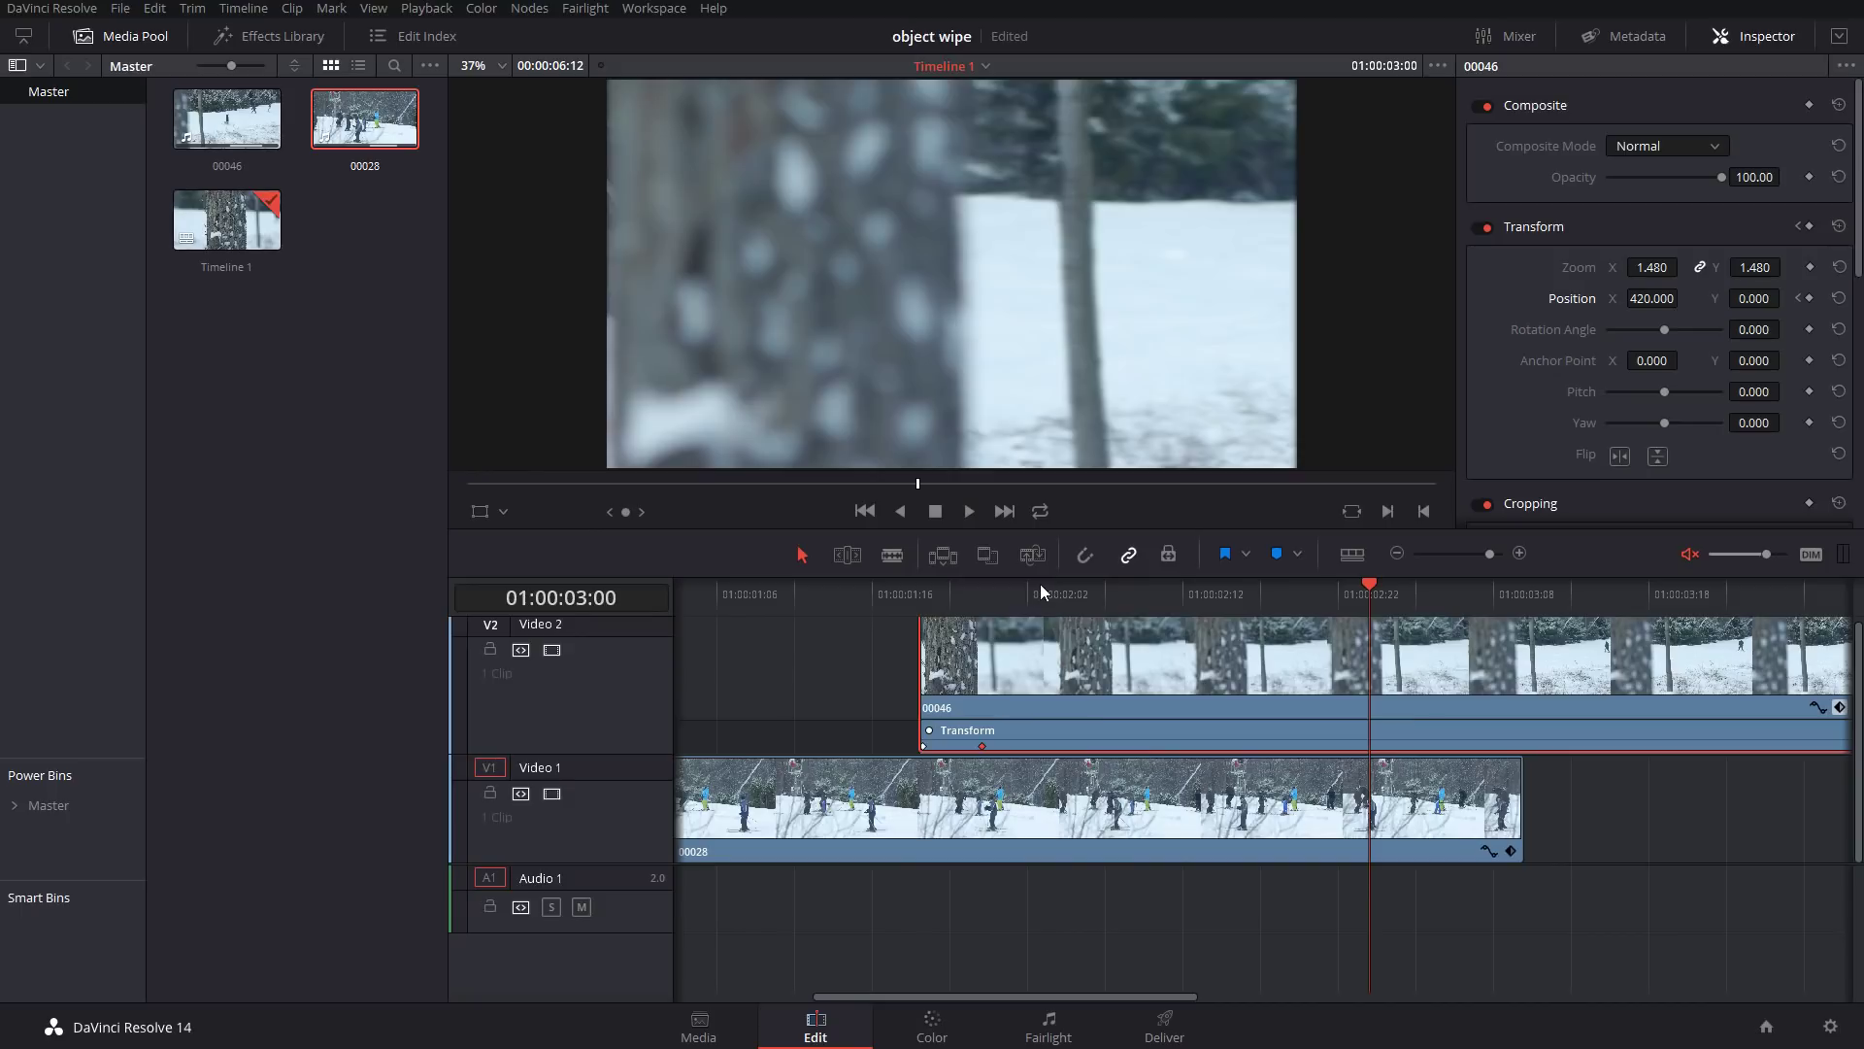
left_click_drag(996, 588, 715, 588)
key("space")
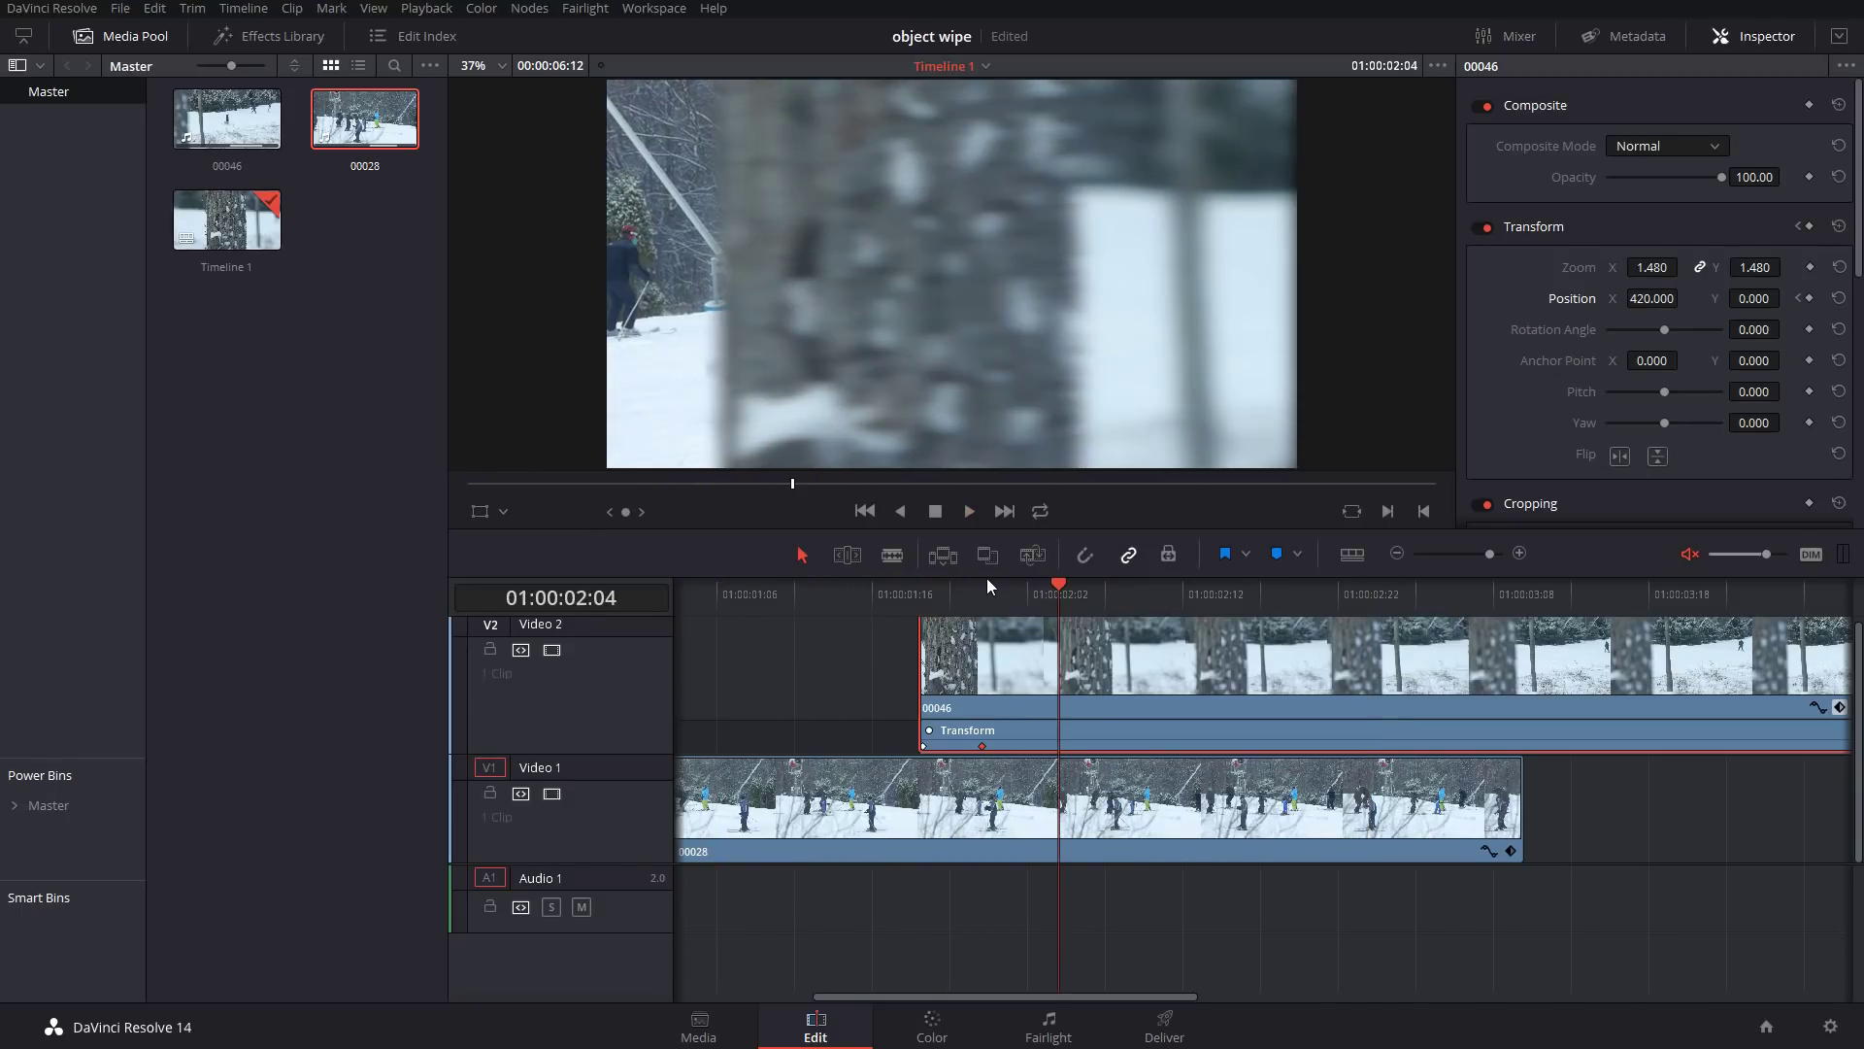
- Shift the Transform keyframe later, settling it near 01:00:02:00, and preview the timing
left_click_drag(980, 747, 1137, 747)
left_click_drag(1107, 590, 748, 593)
key("space")
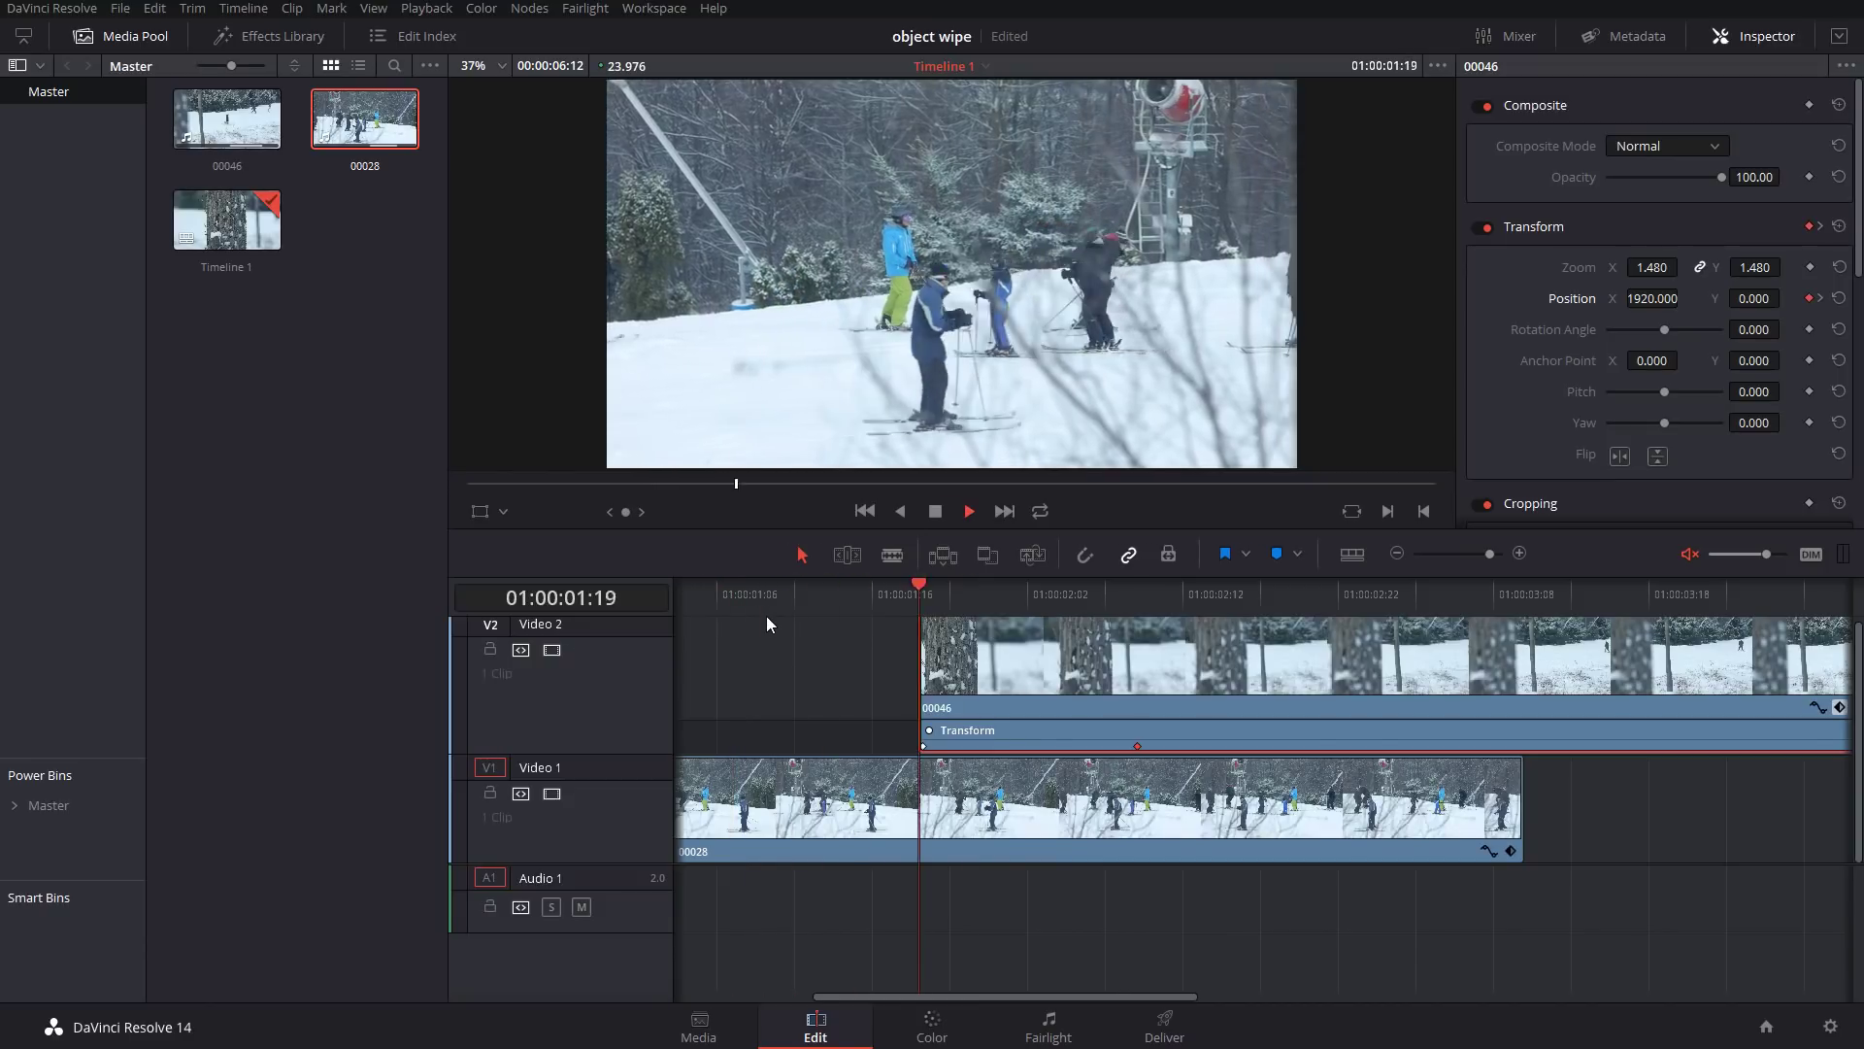
left_click_drag(1019, 592, 990, 592)
left_click(992, 596)
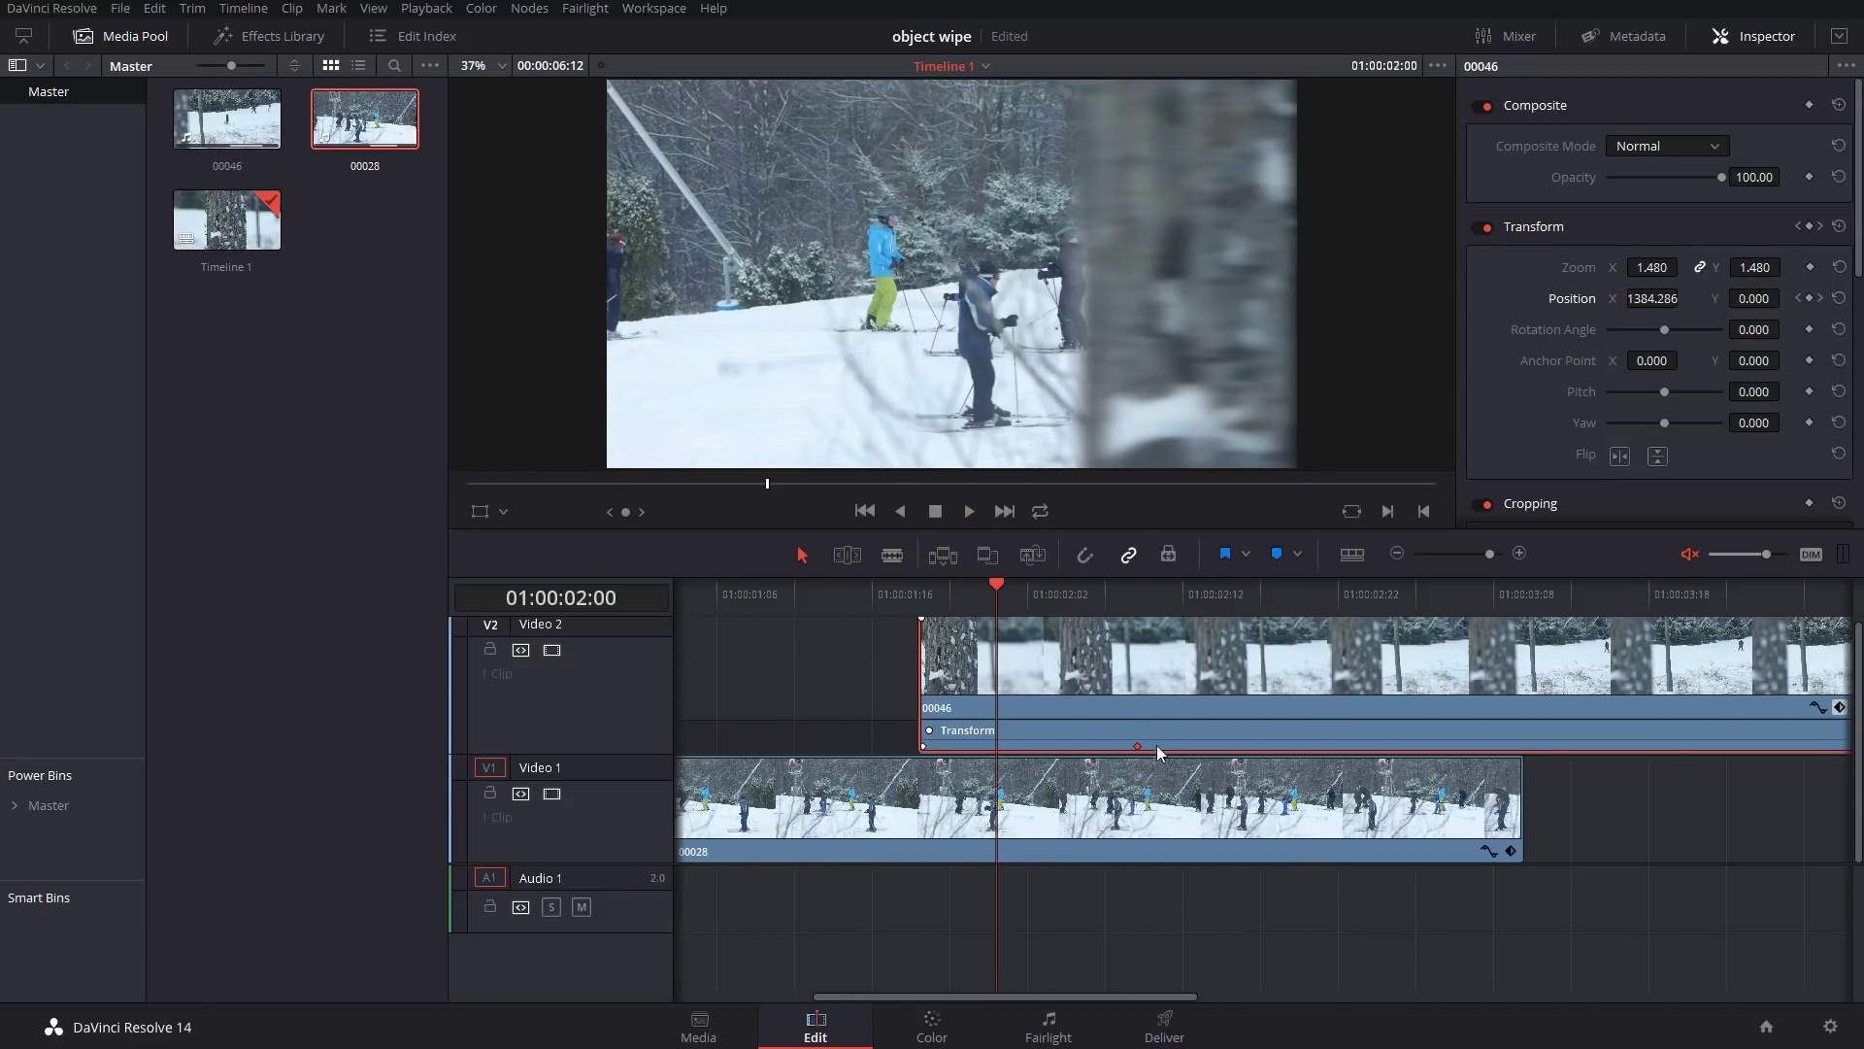
left_click_drag(1132, 746, 1044, 746)
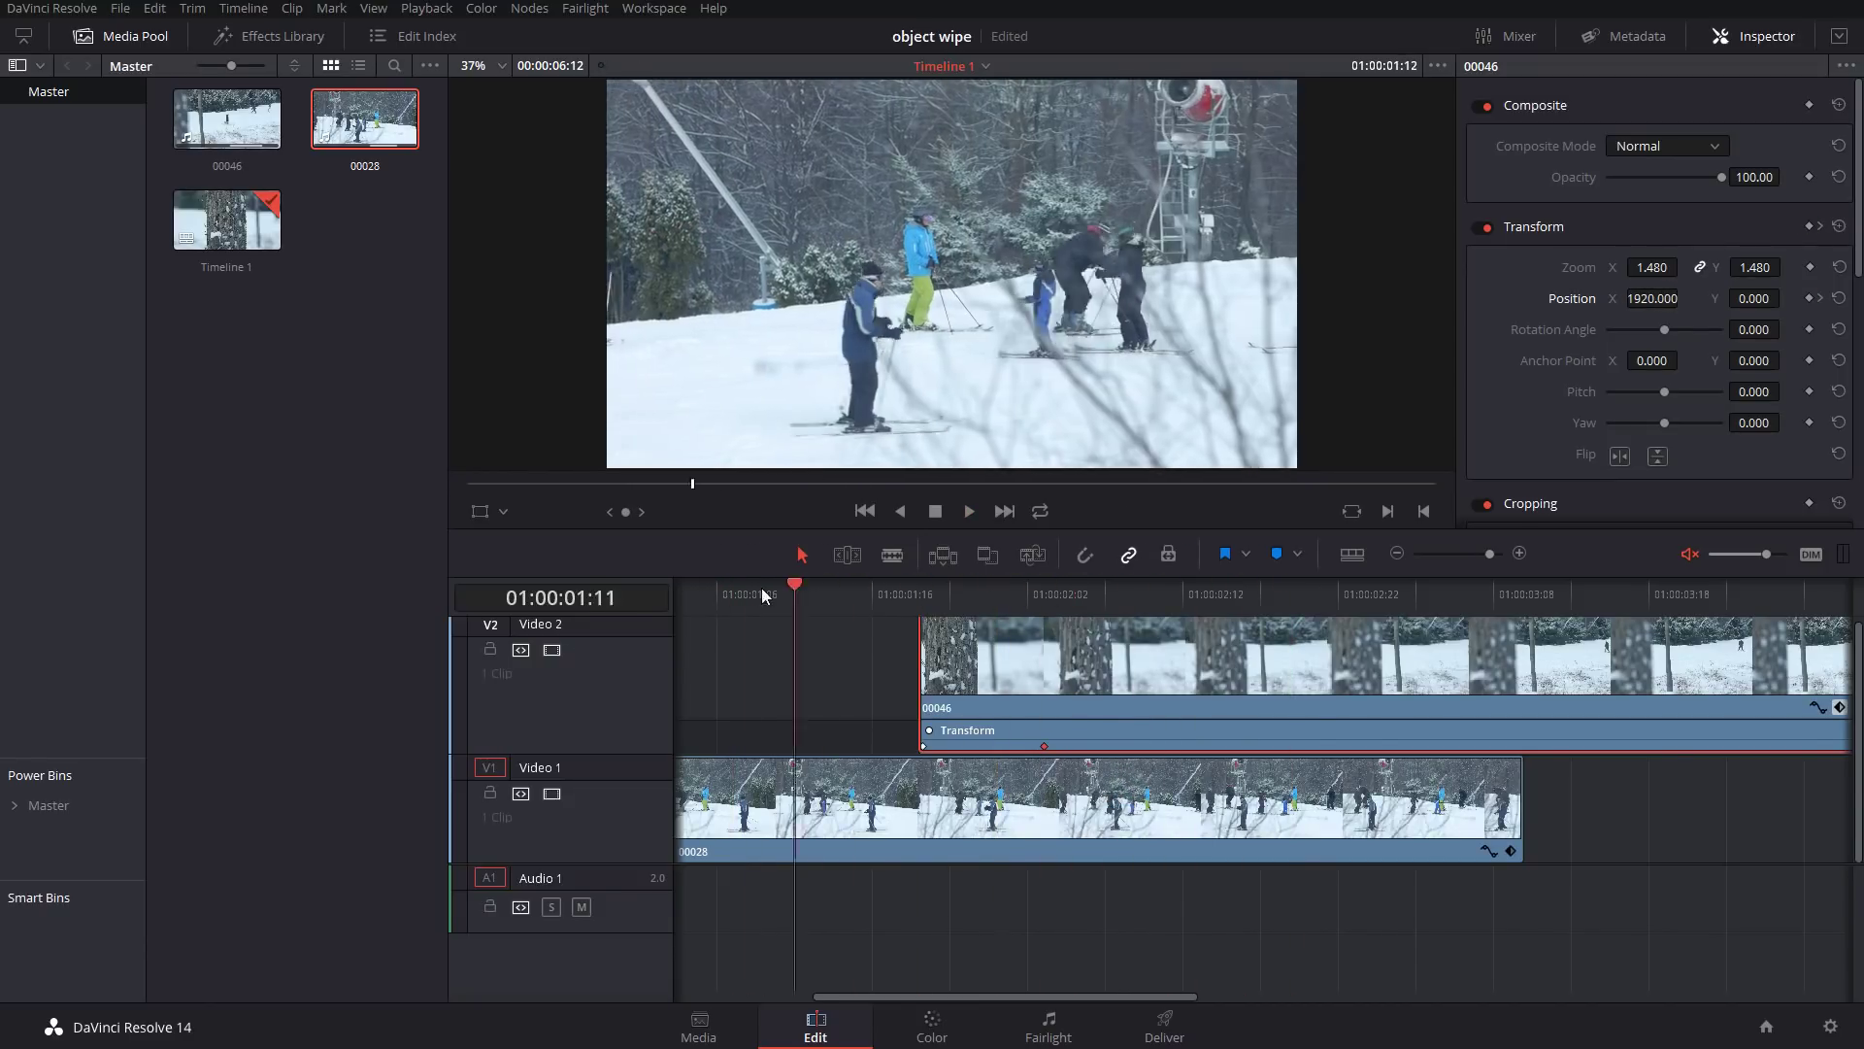
key("space")
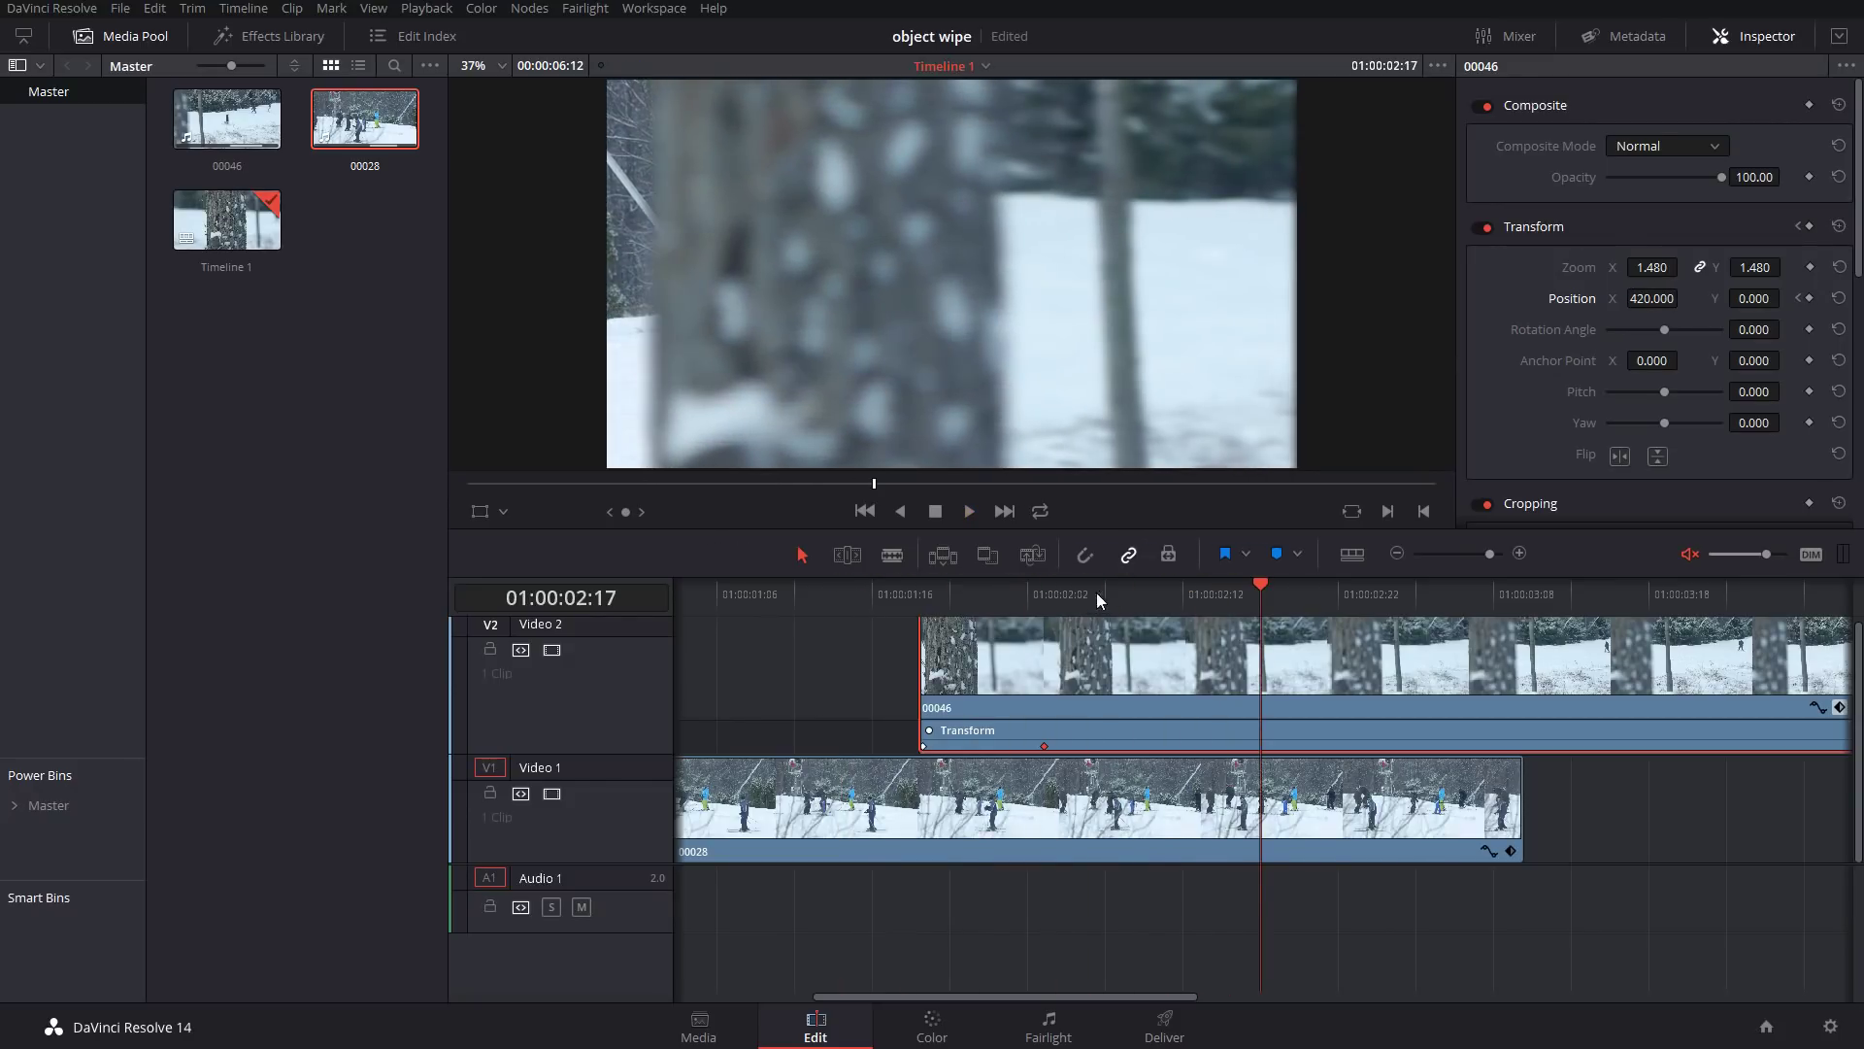
- Set Position X to 44 at 01:00:02:03 and replay the wipe
left_click_drag(1098, 594, 1048, 612)
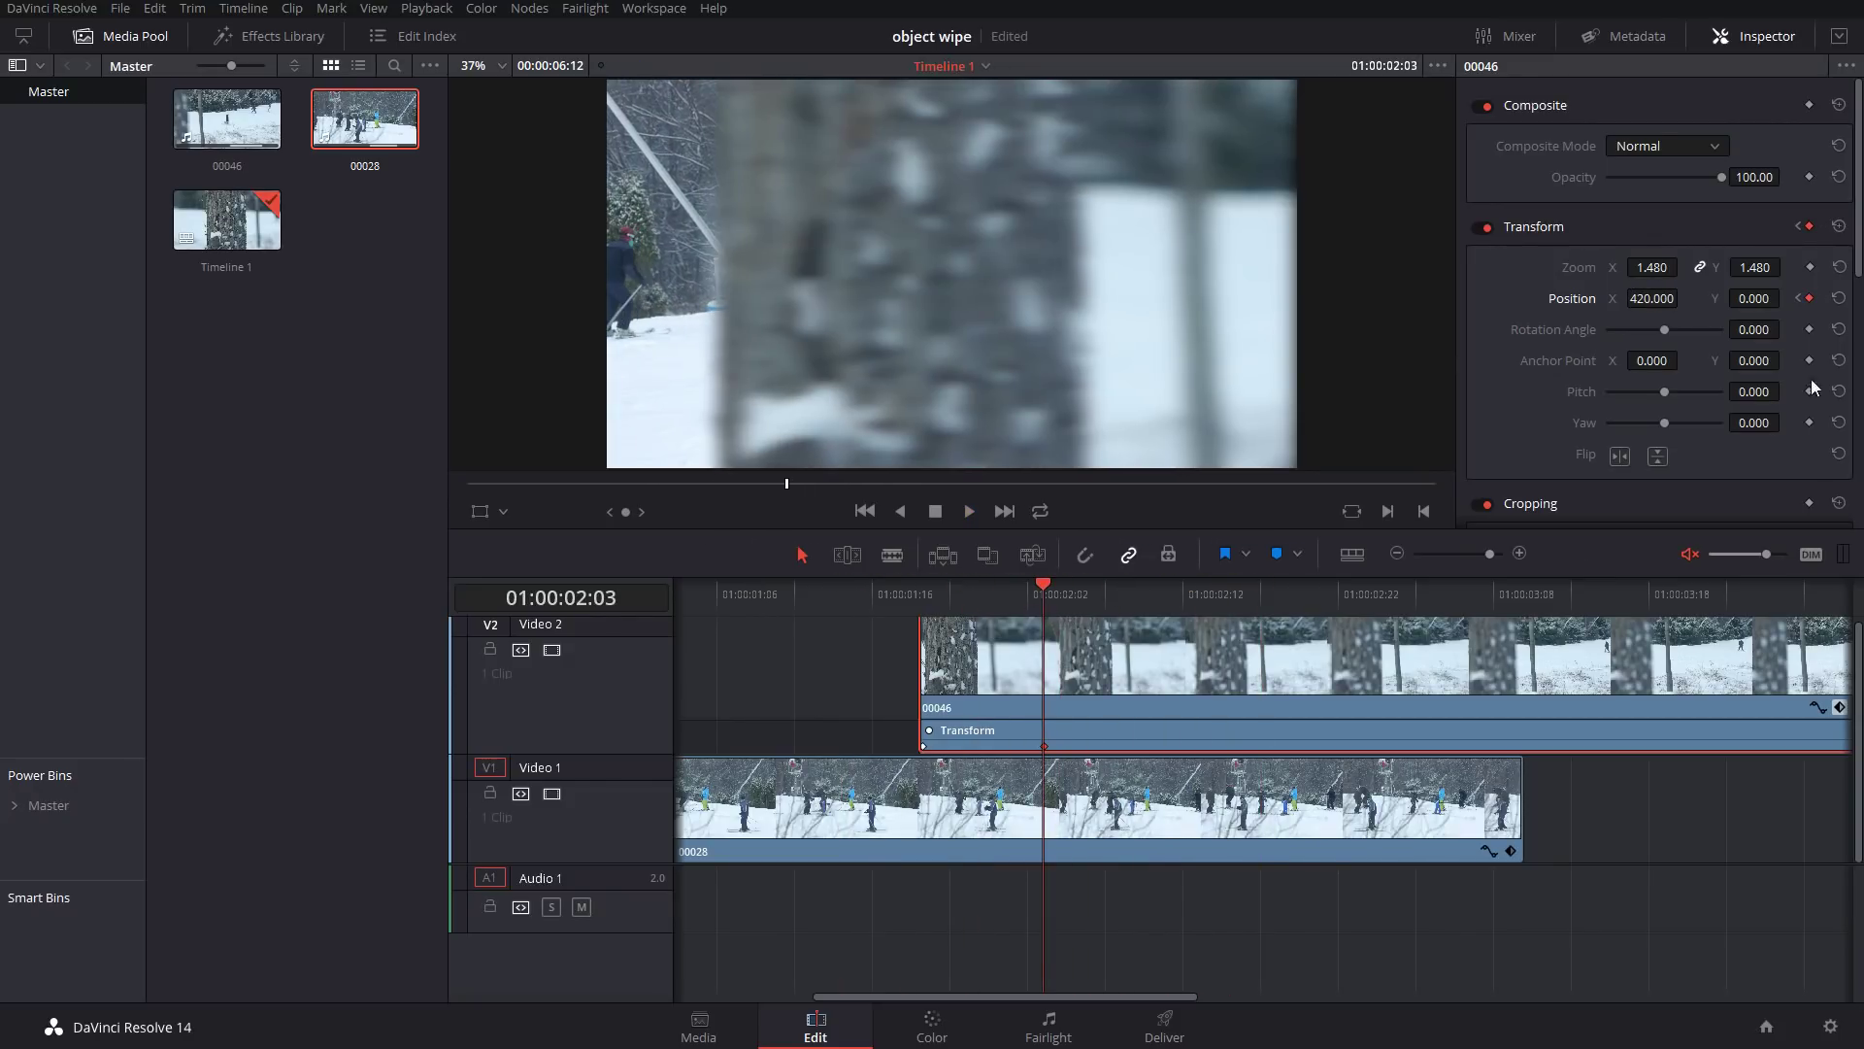
left_click_drag(1644, 297, 1542, 297)
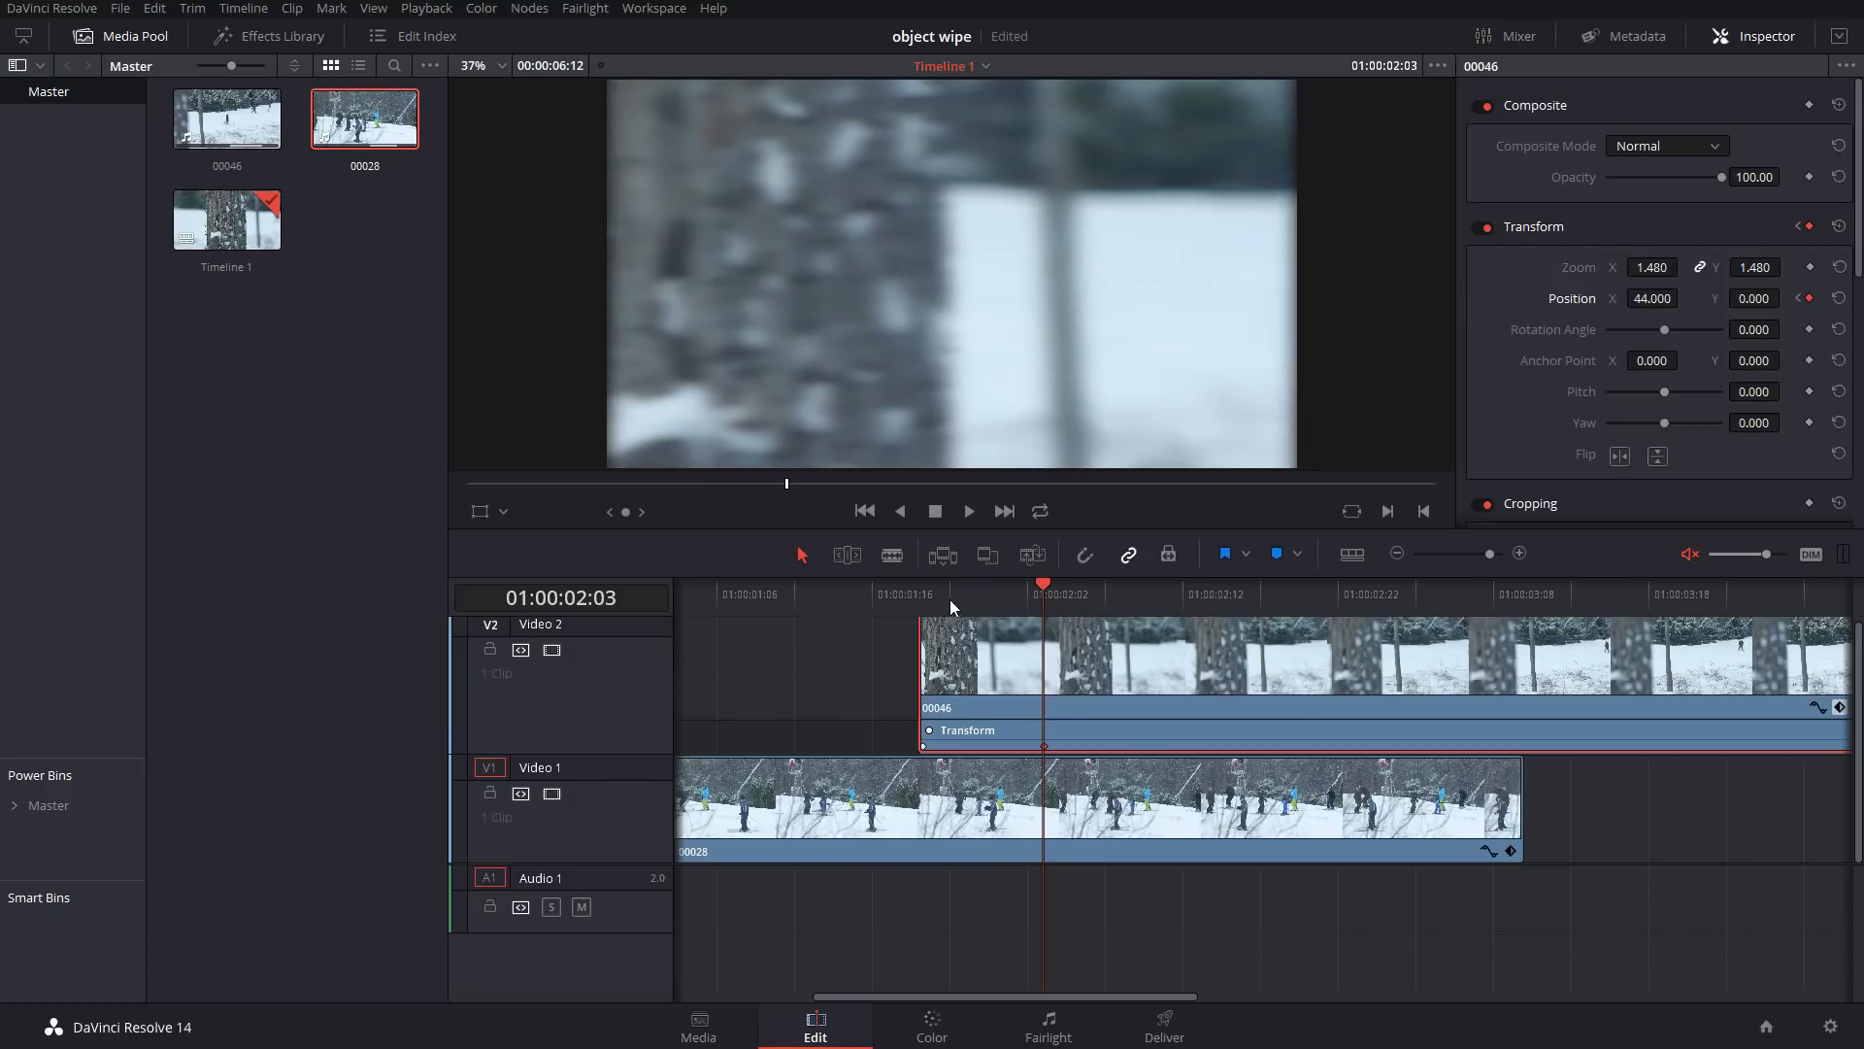
left_click(726, 597)
key("space")
key("space")
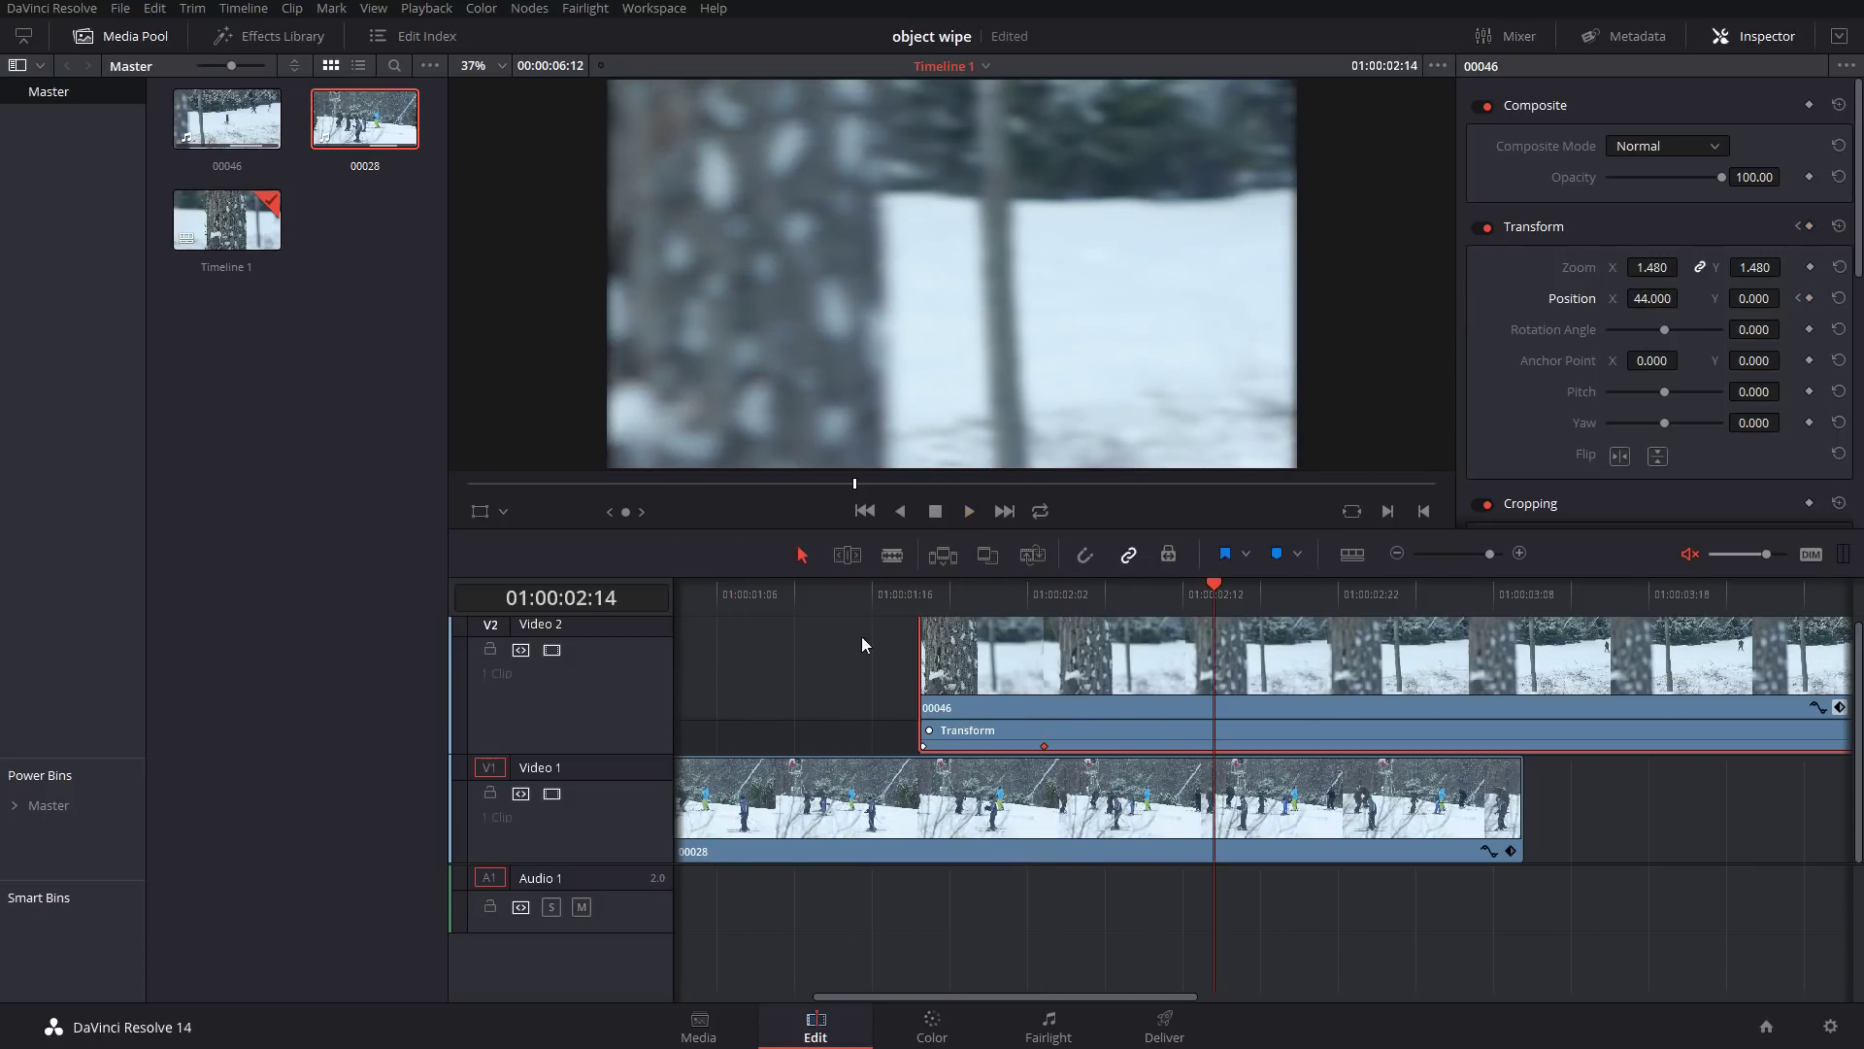
mouse_move(1040, 596)
left_mouse_down()
mouse_move(852, 605)
mouse_move(1050, 599)
left_mouse_up()
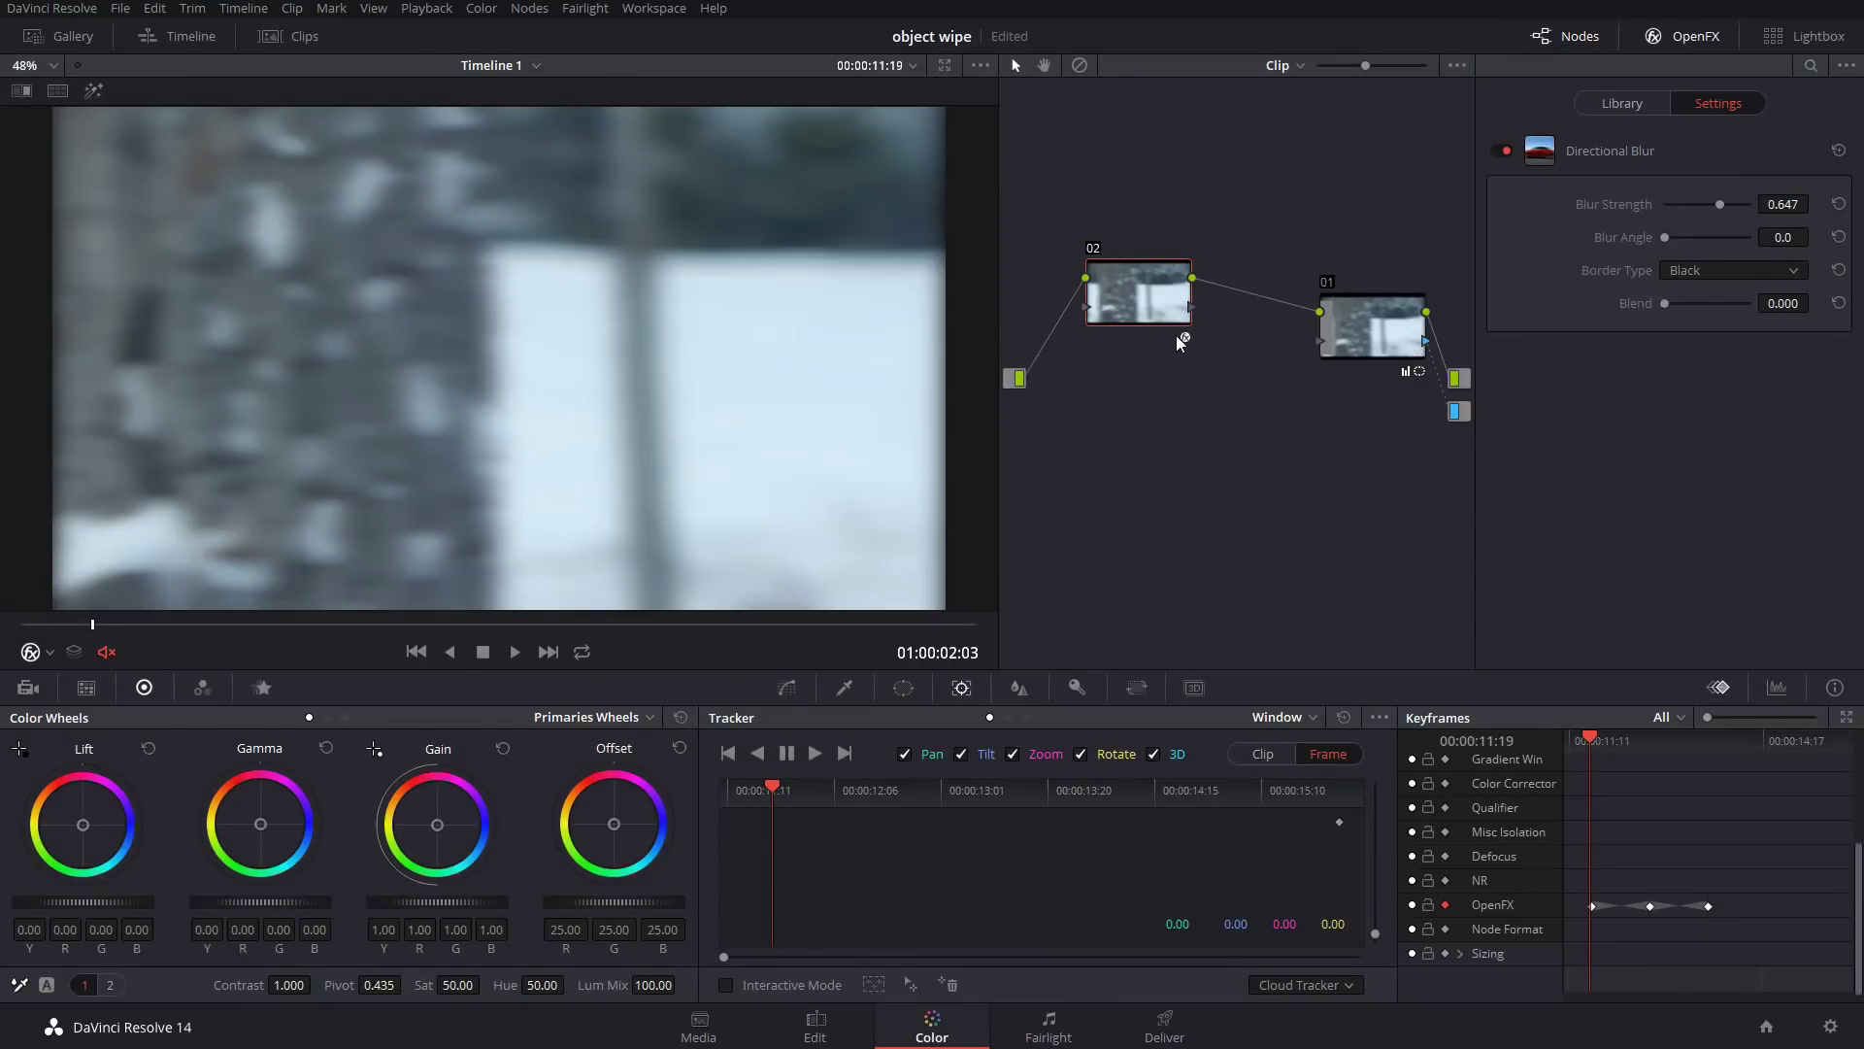
- Set the Directional Blur Border Type to Reflect, then preview full-screen on the Edit page
left_click_drag(1146, 299, 1150, 348)
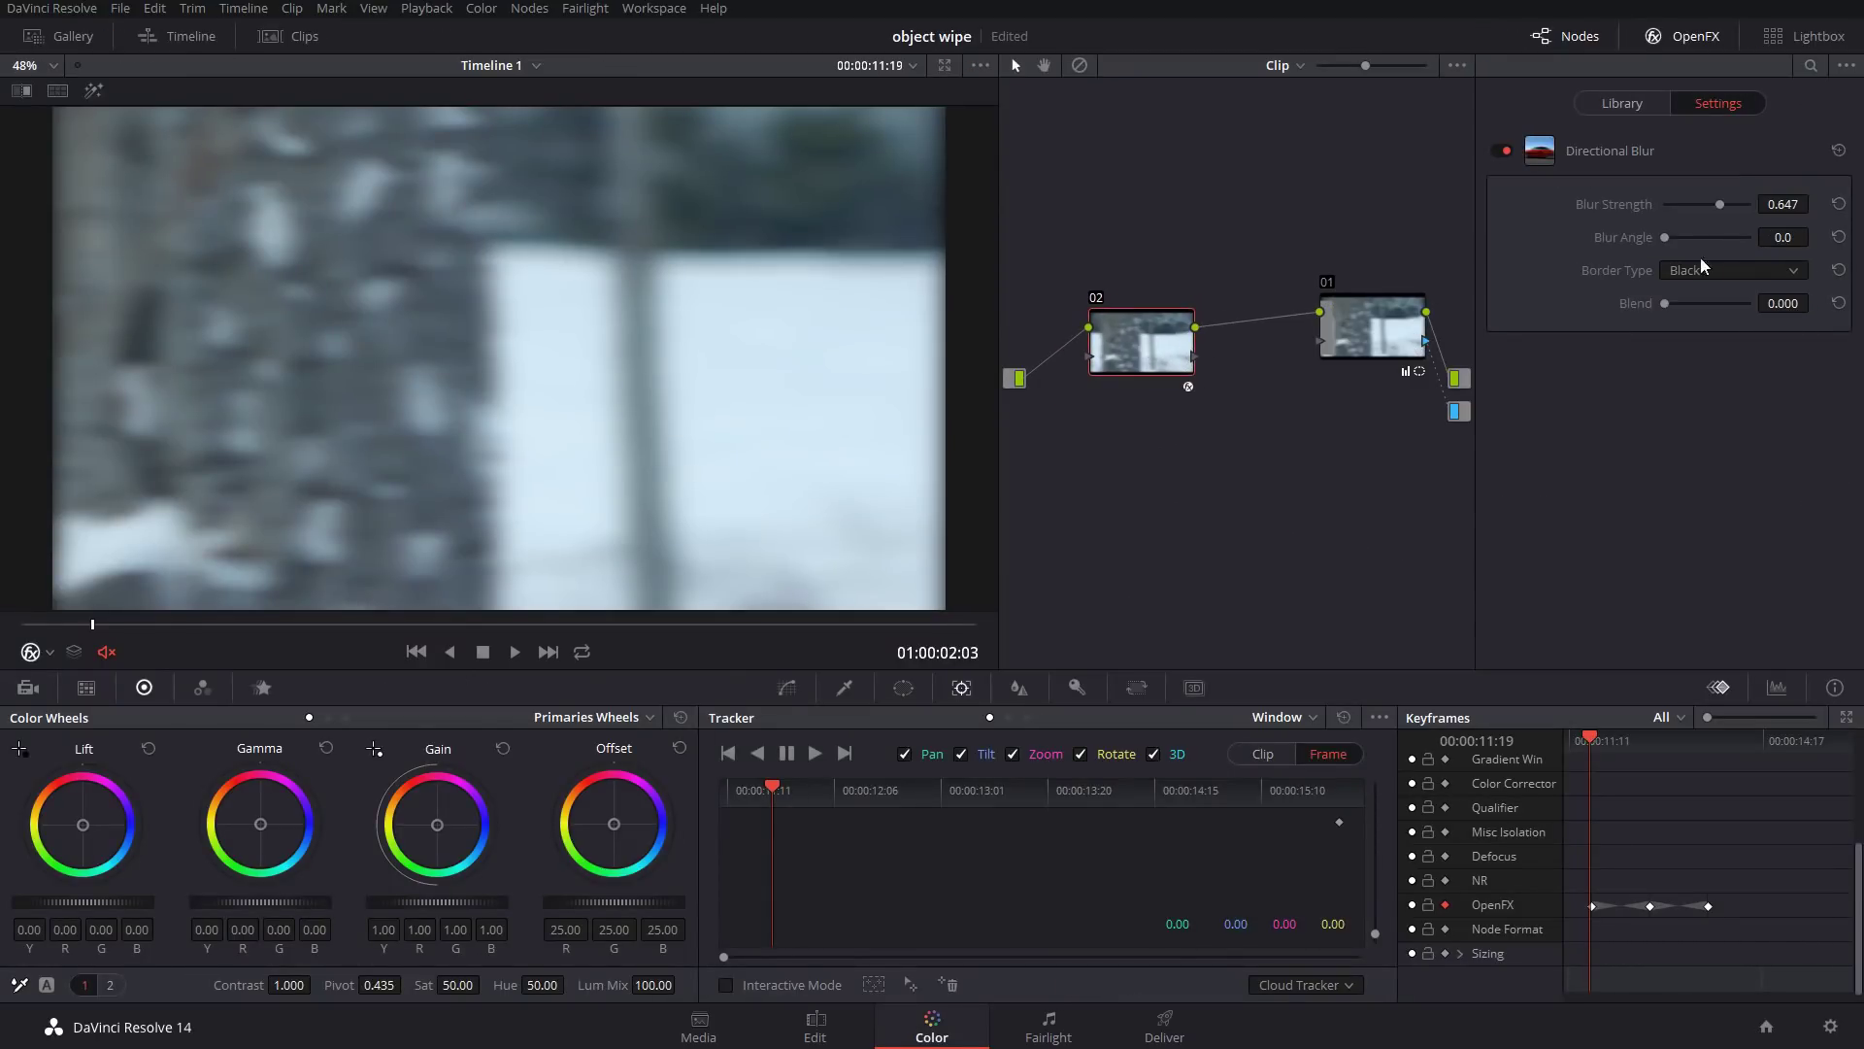
scroll(874, 437, "down", 3)
scroll(666, 416, "up", 1)
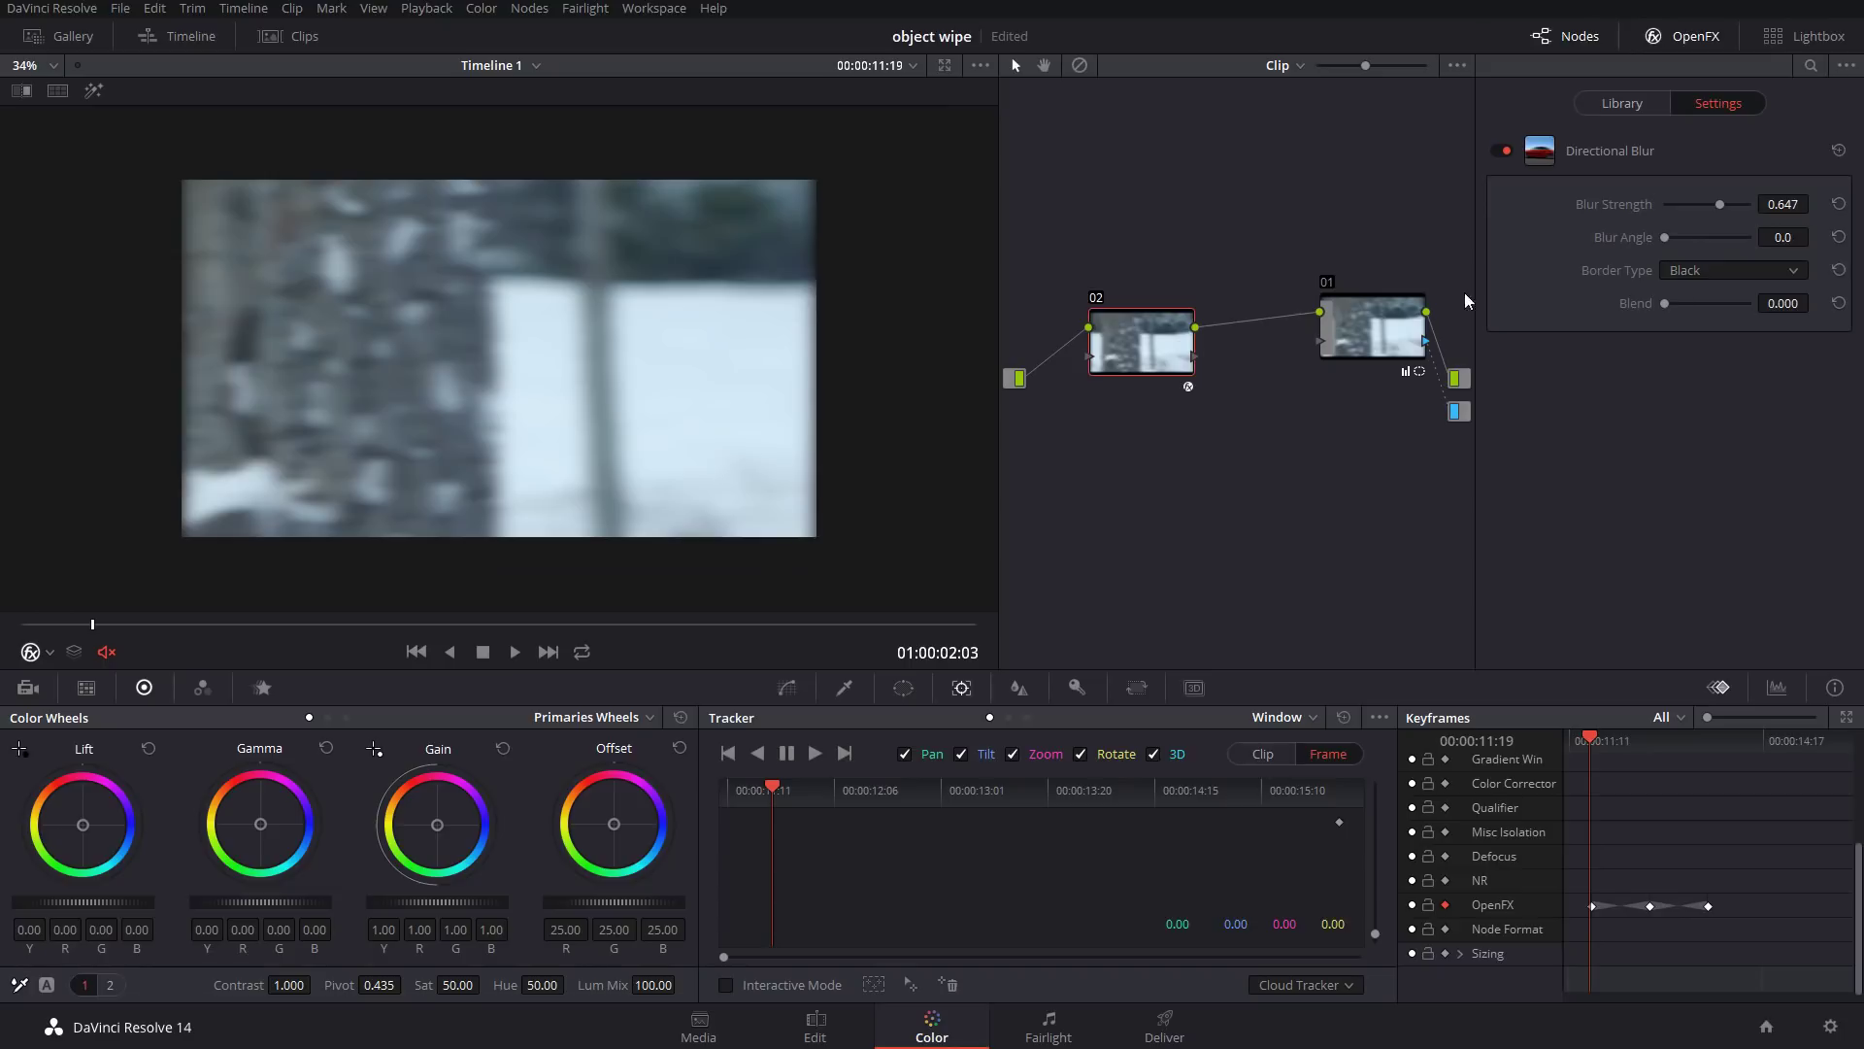
left_click(1697, 277)
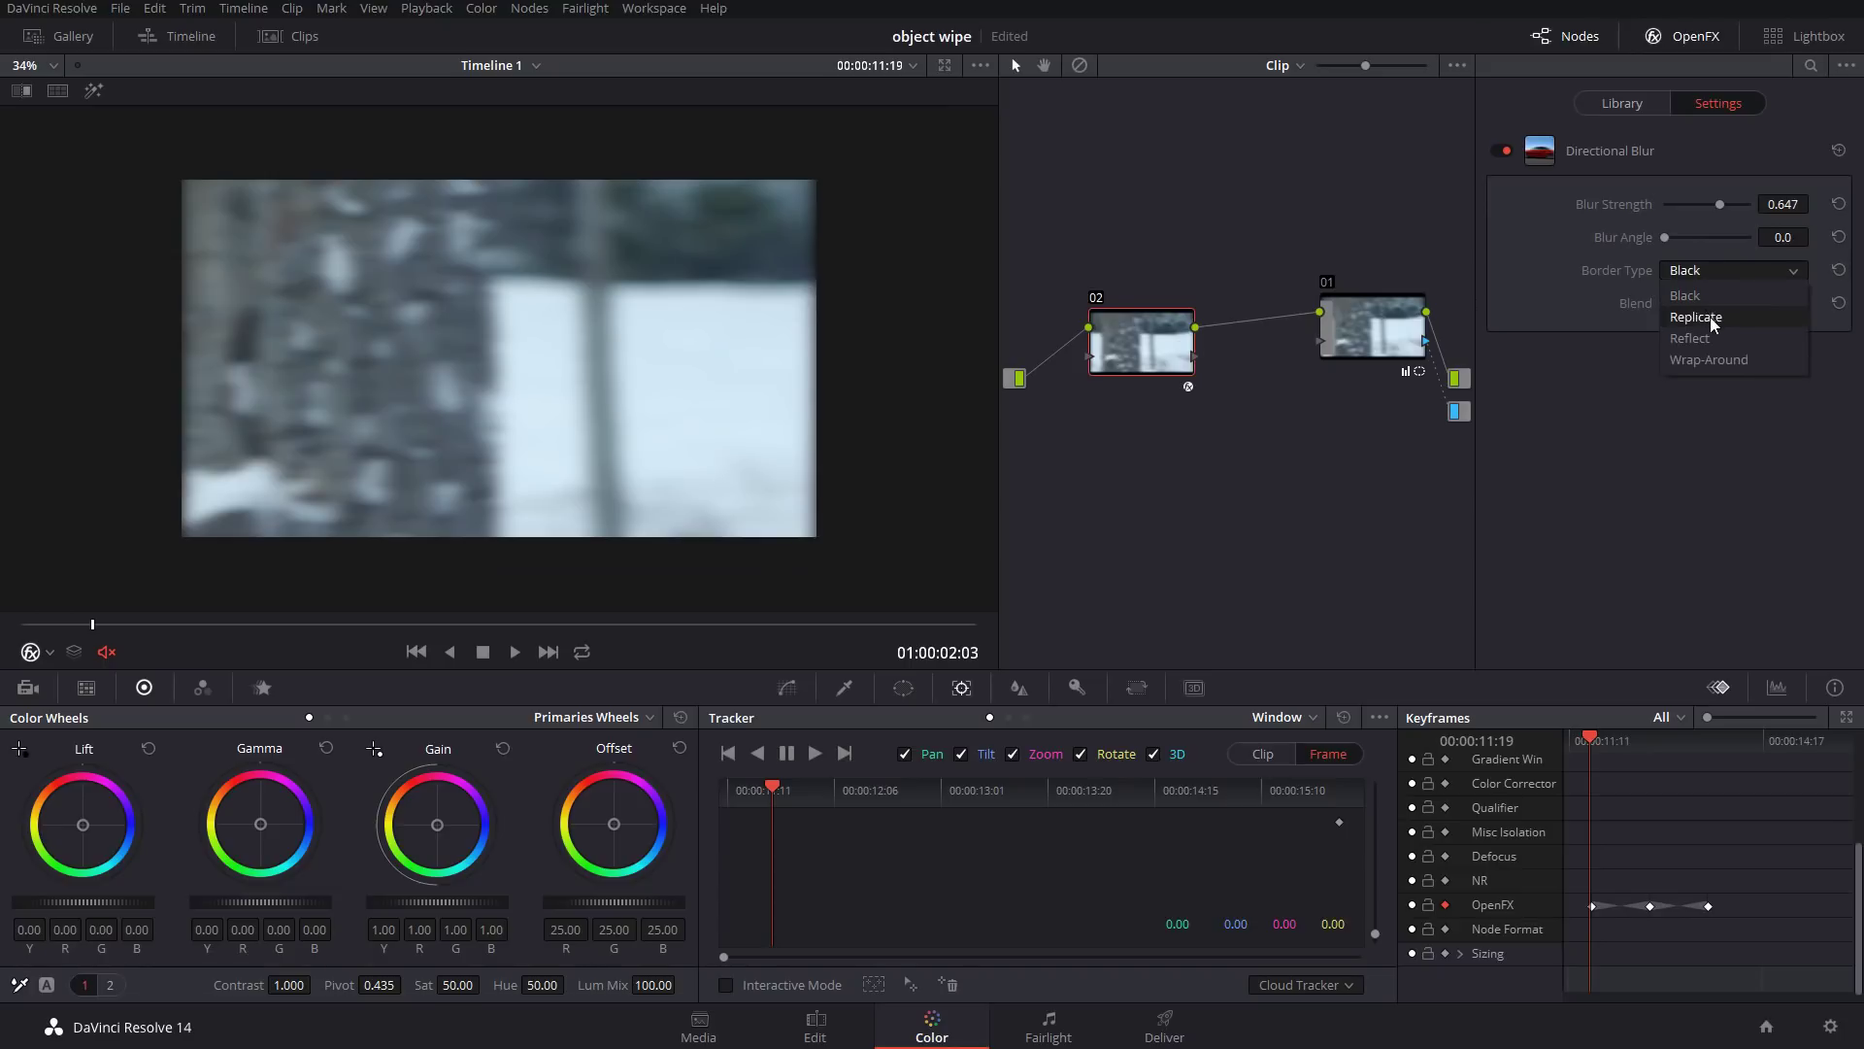
left_click(1725, 345)
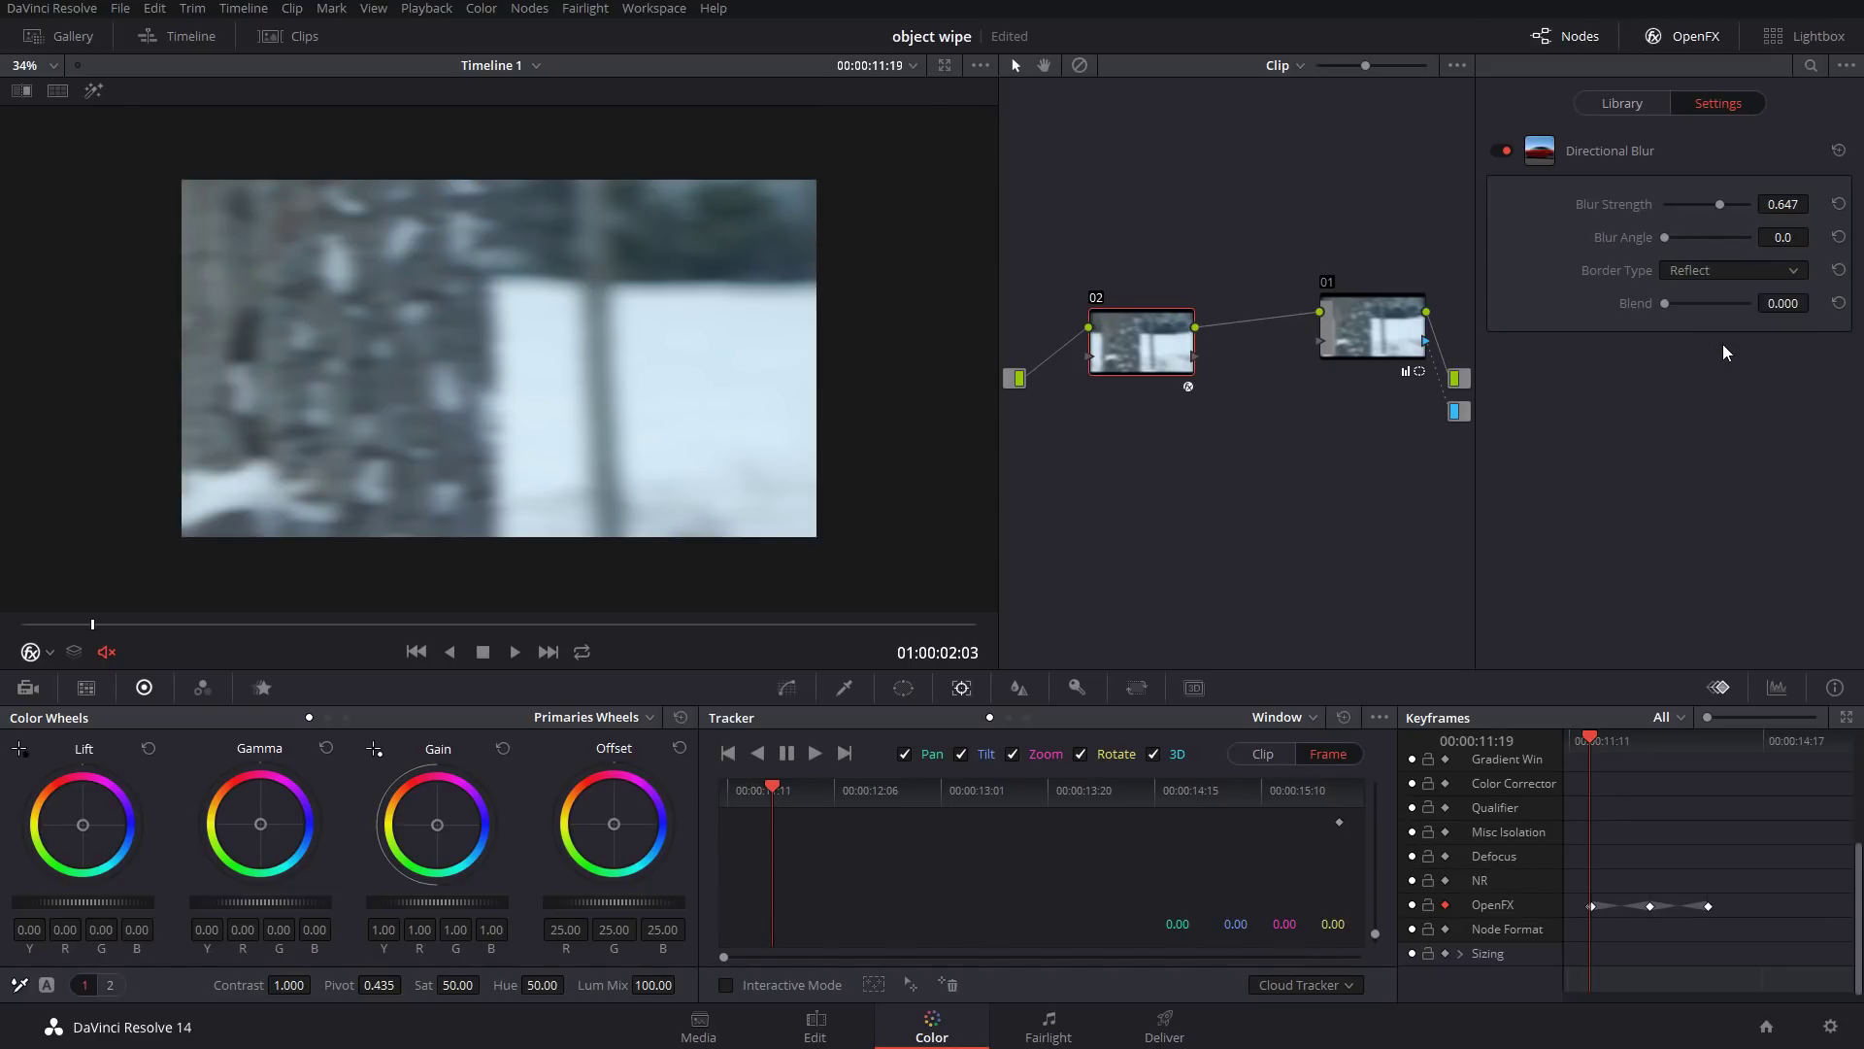
left_click(817, 1025)
key("ctrl+f")
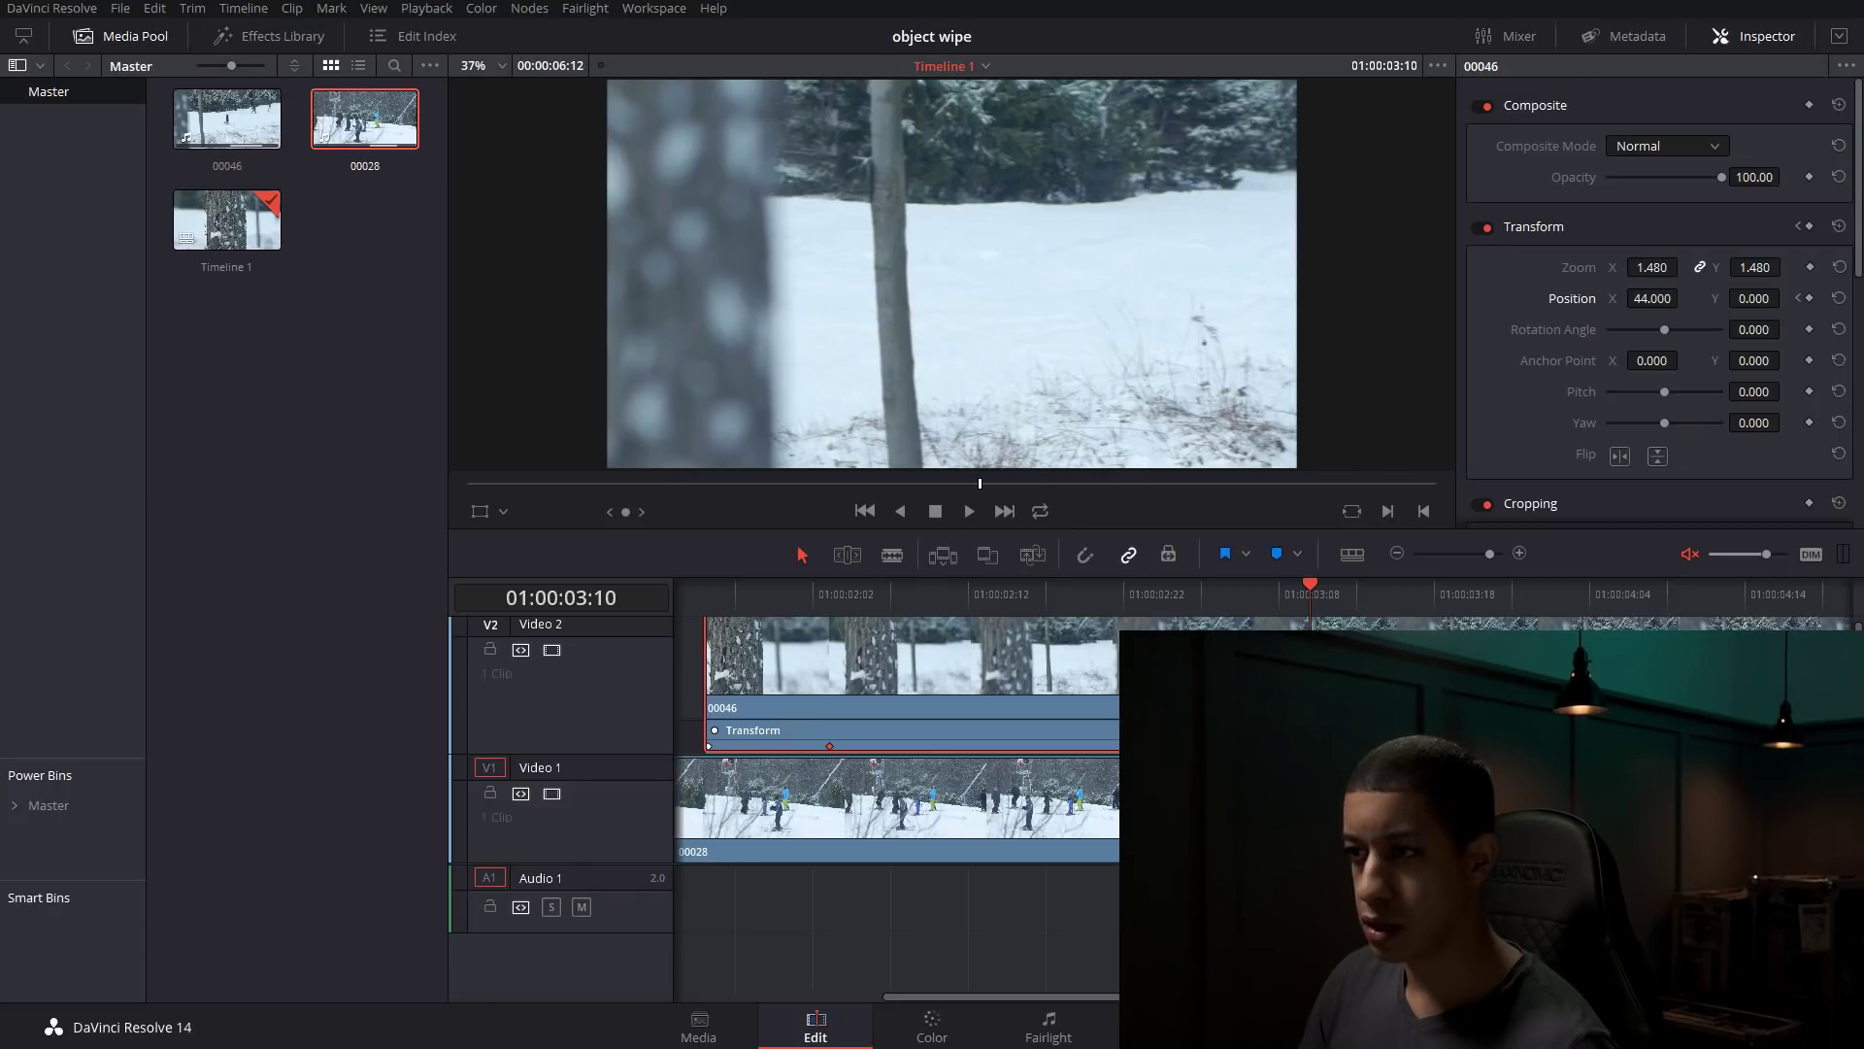
- Keyframe the tree clip's Zoom easing from 1.480 to 1.240 by 01:00:03:09 and play it back
left_click_drag(1279, 606, 1074, 618)
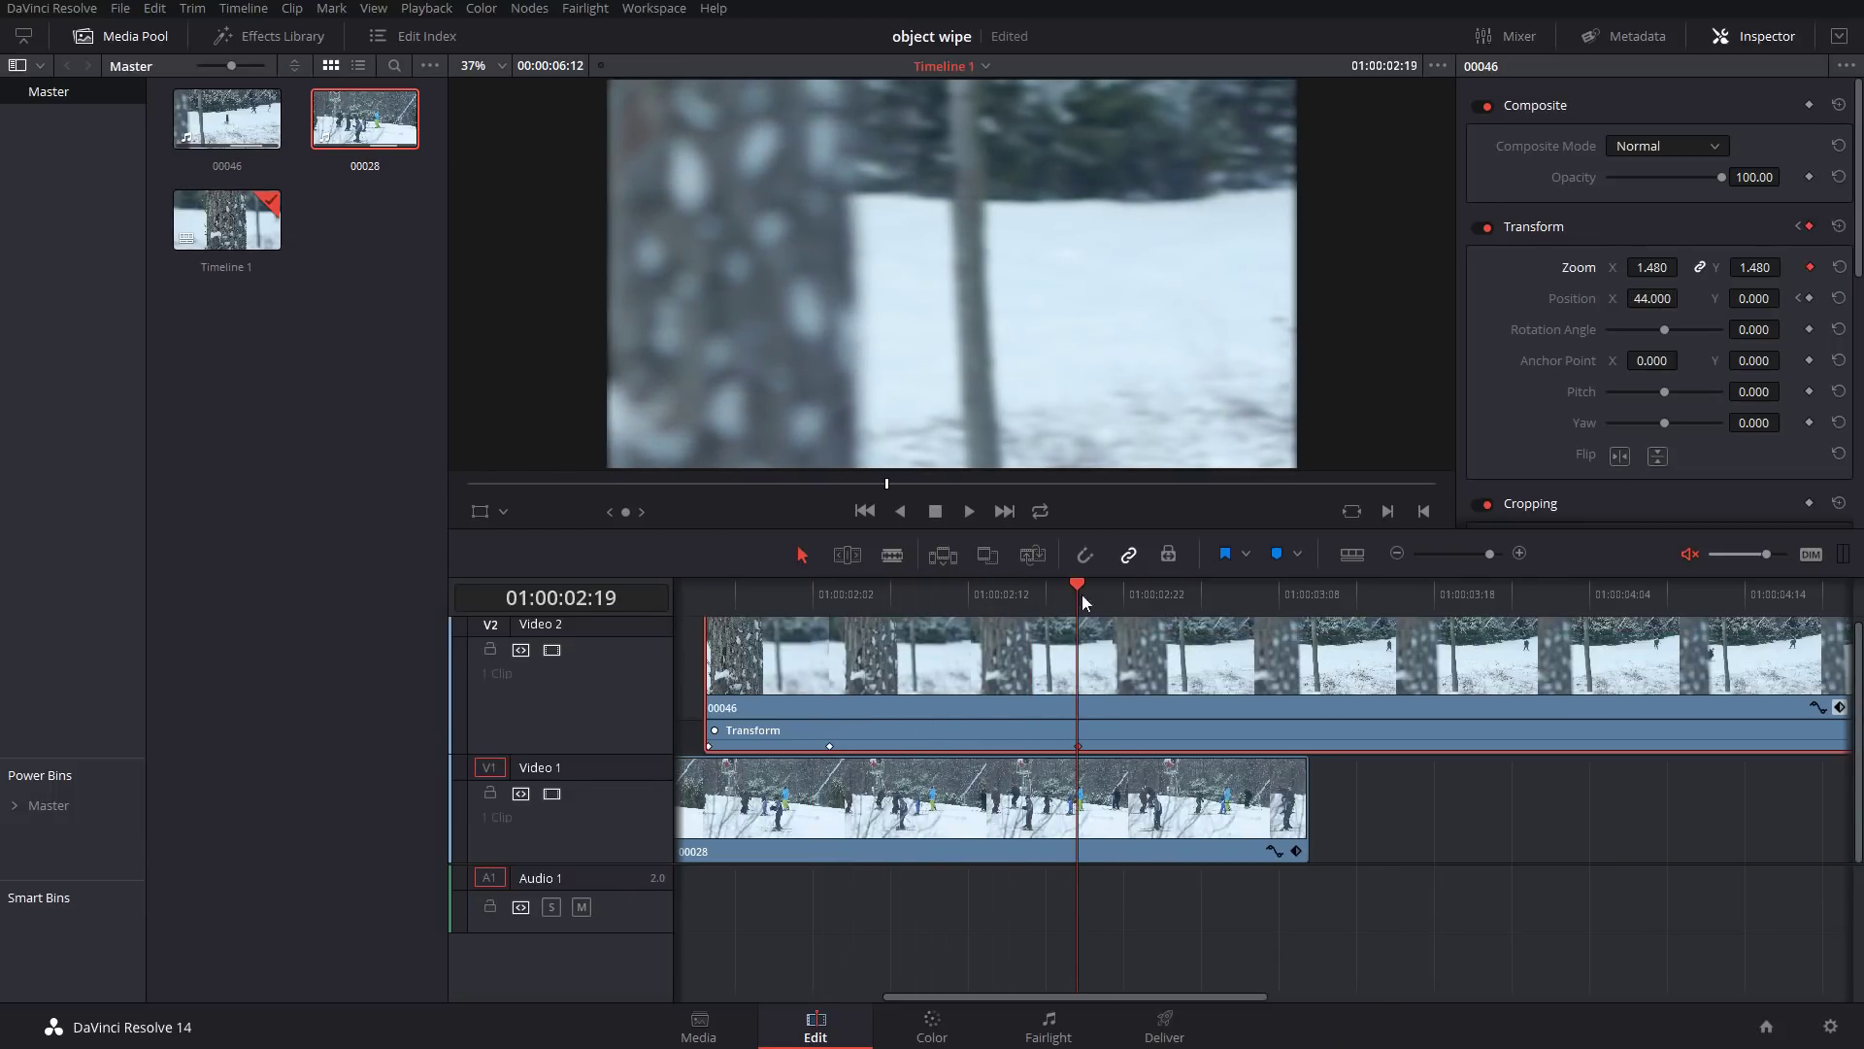
left_click_drag(1079, 600, 1298, 606)
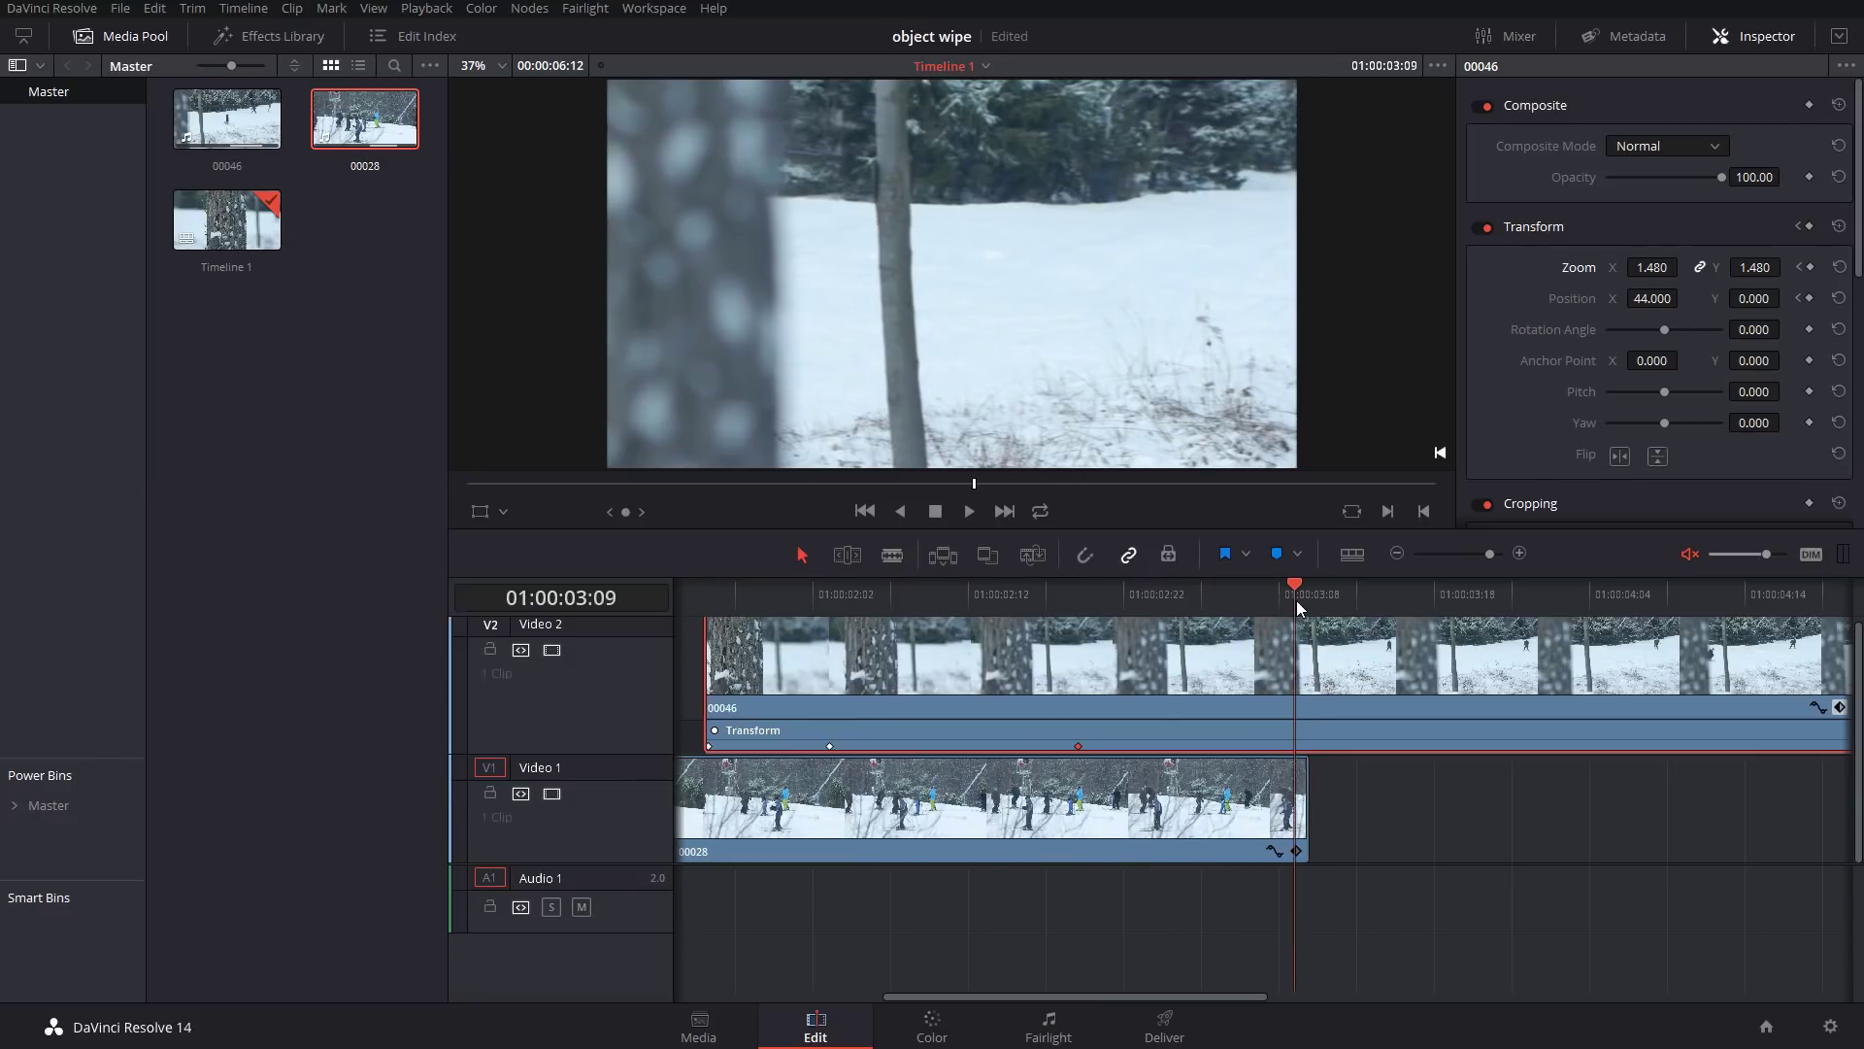
mouse_move(1670, 263)
left_mouse_down()
mouse_move(1625, 263)
mouse_move(1702, 267)
mouse_move(1658, 269)
left_mouse_up()
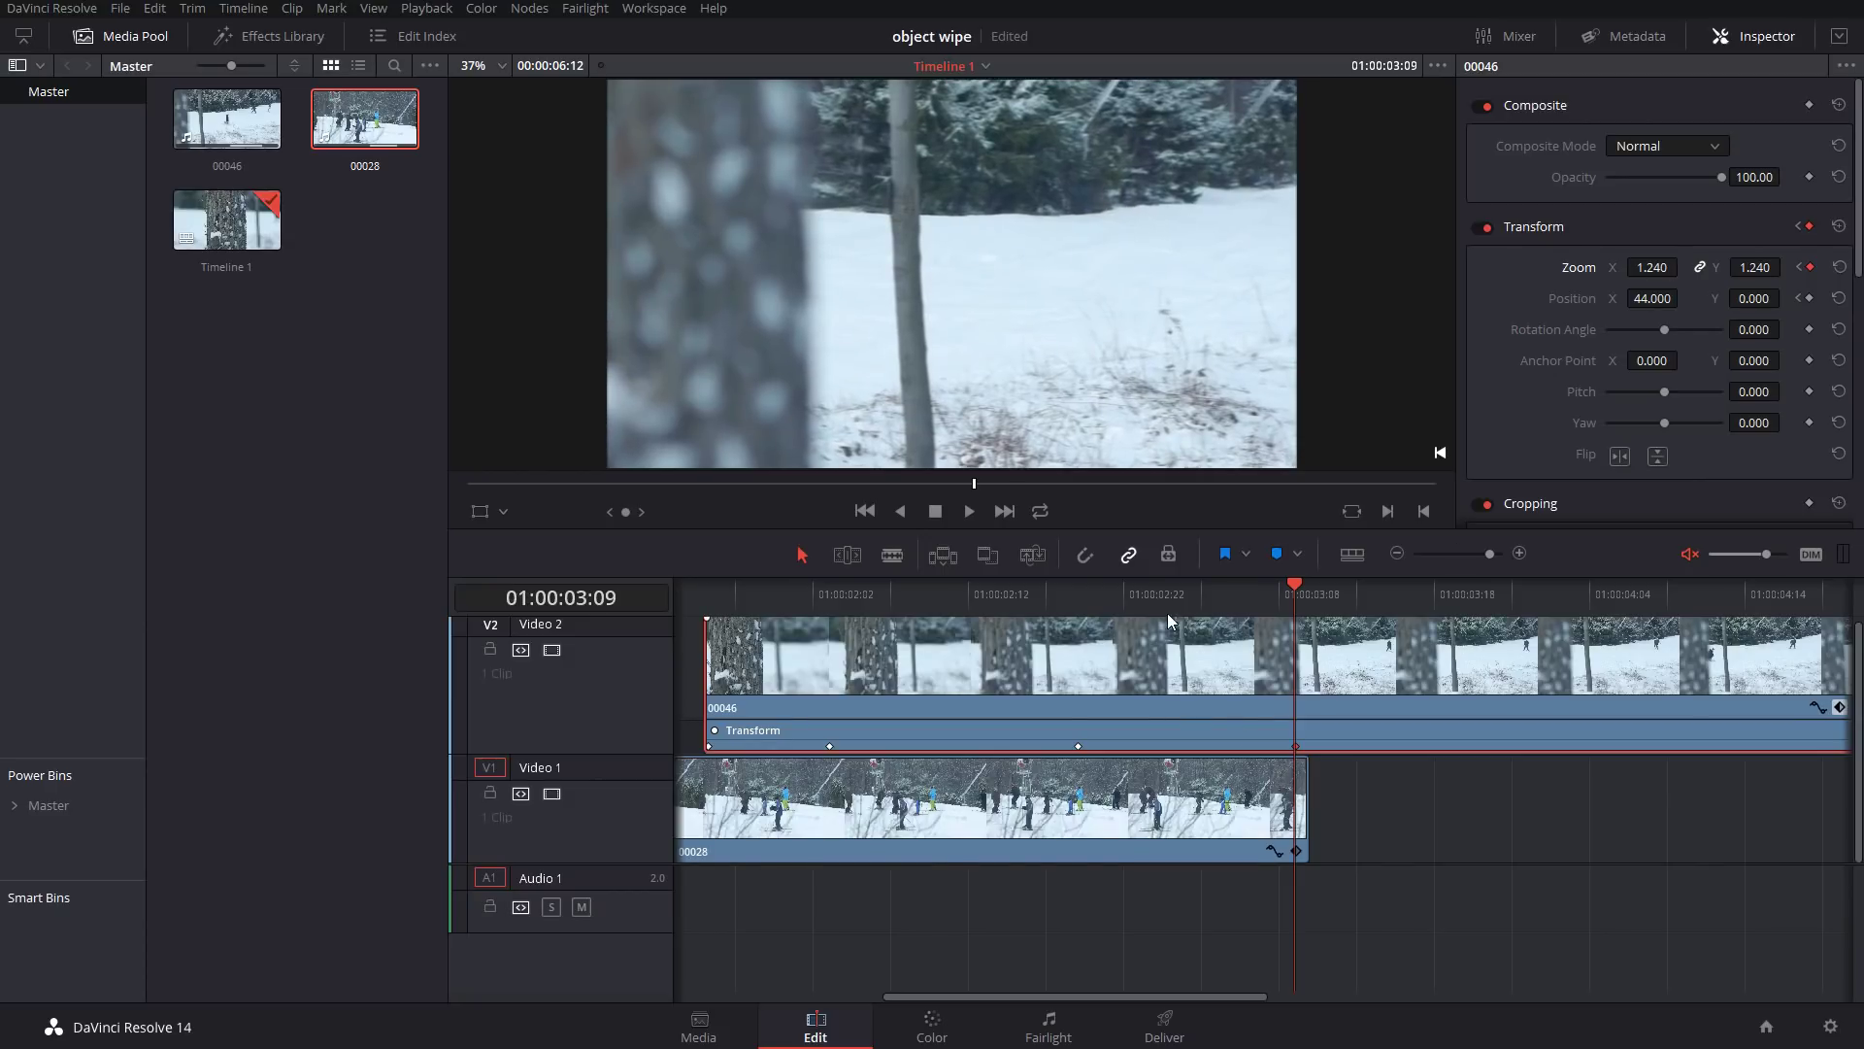
left_click(953, 589)
left_click(725, 592)
key("space")
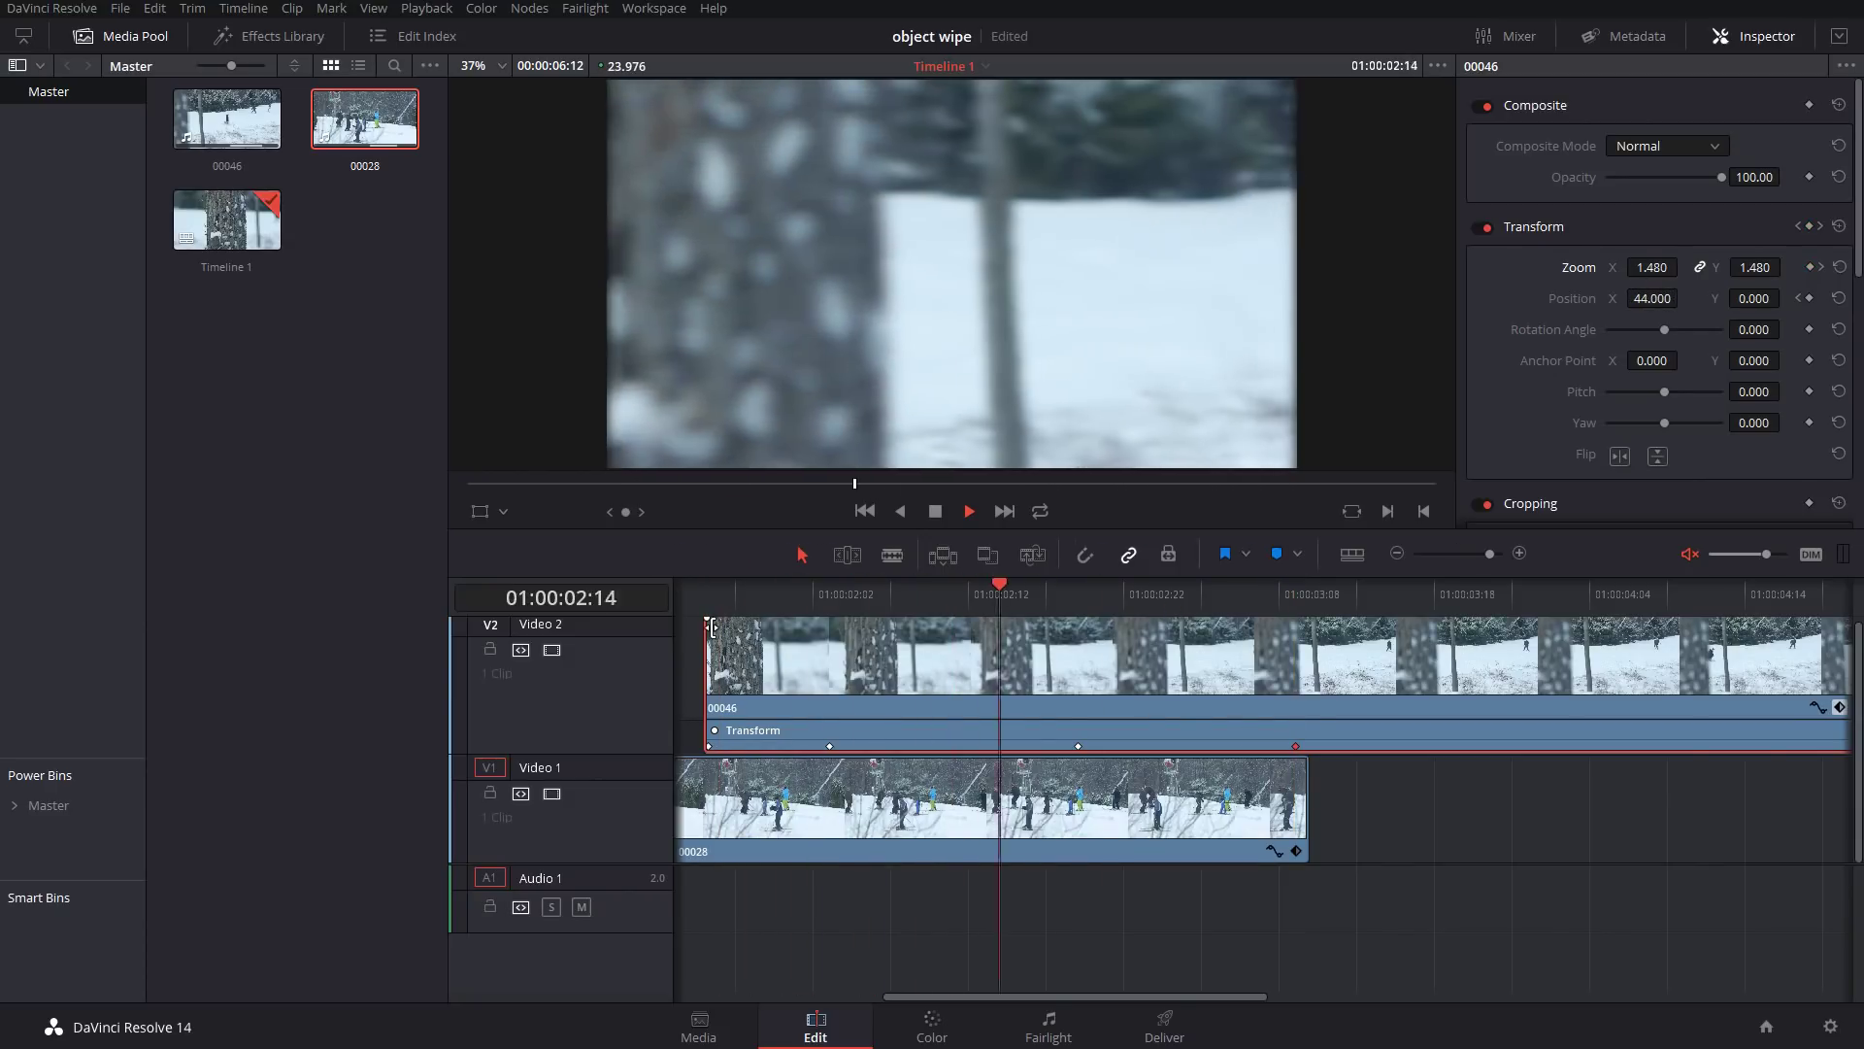
key("space")
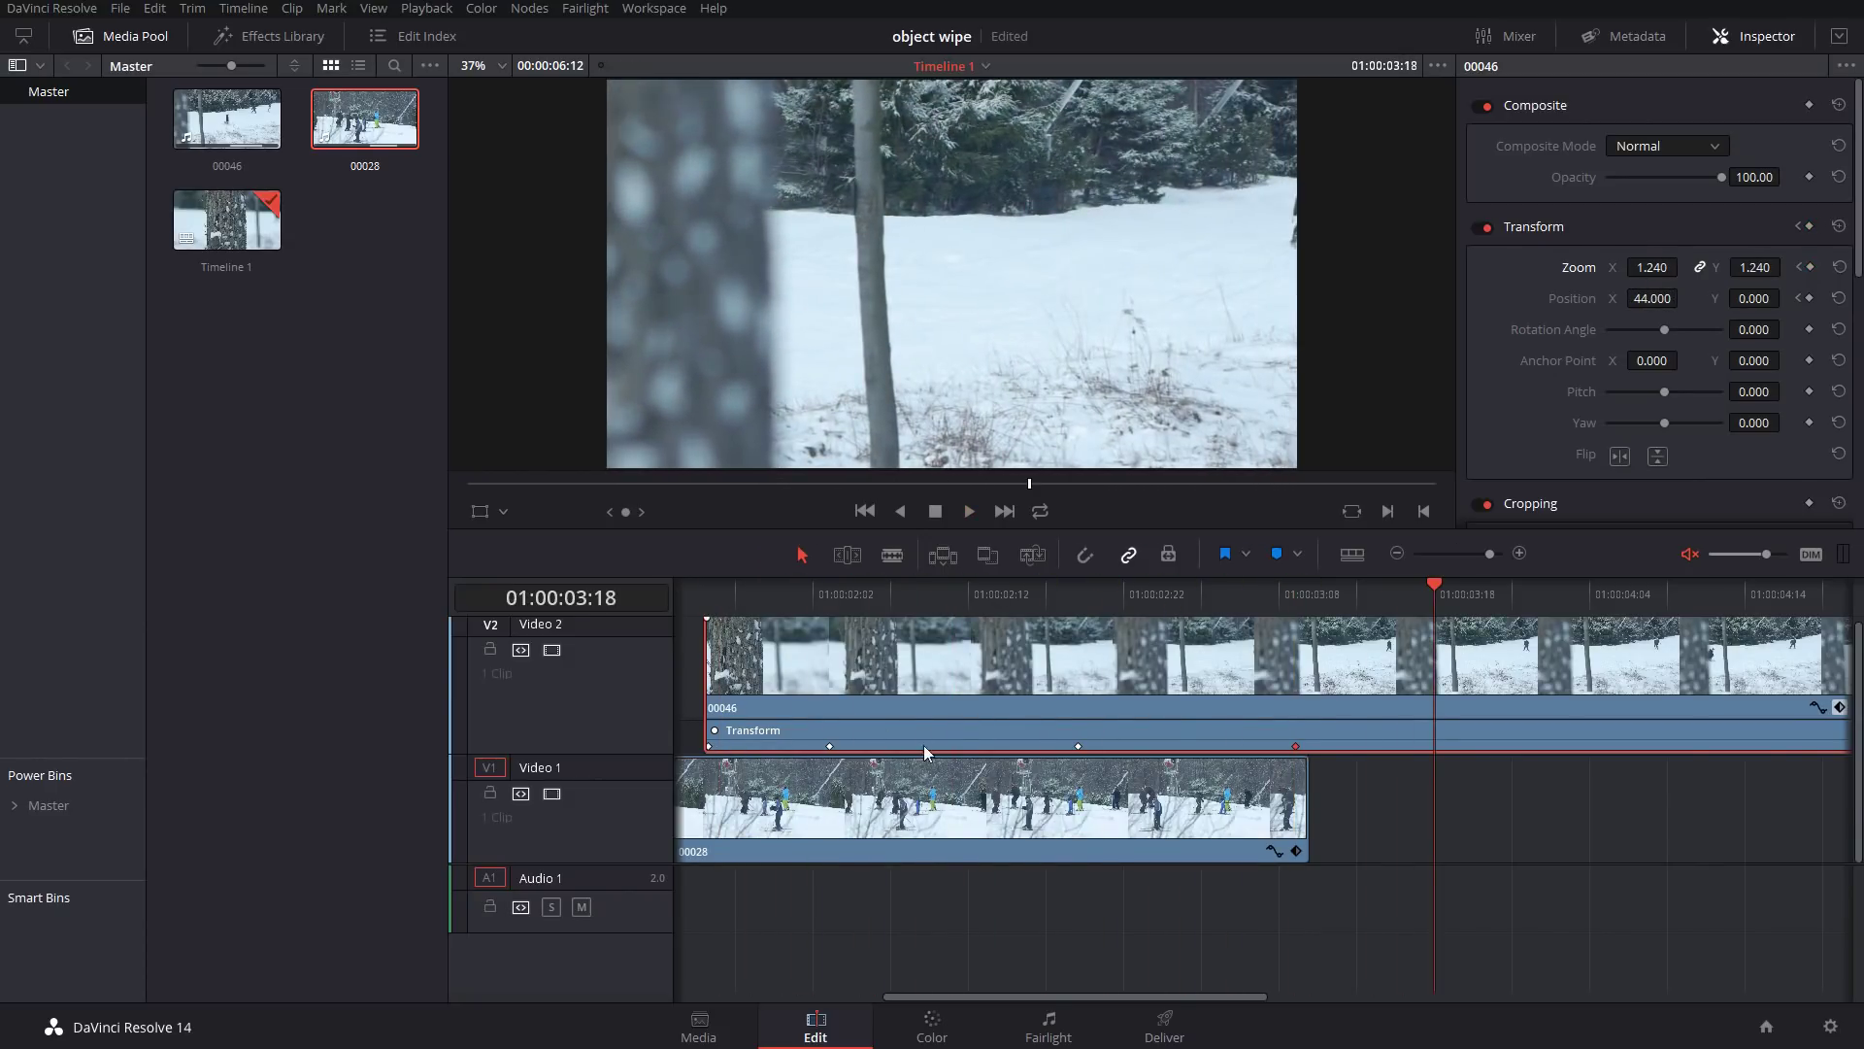
- Show the Zoom Y curve, ease the last zoom keyframe, and replay the push-in
left_click(1816, 707)
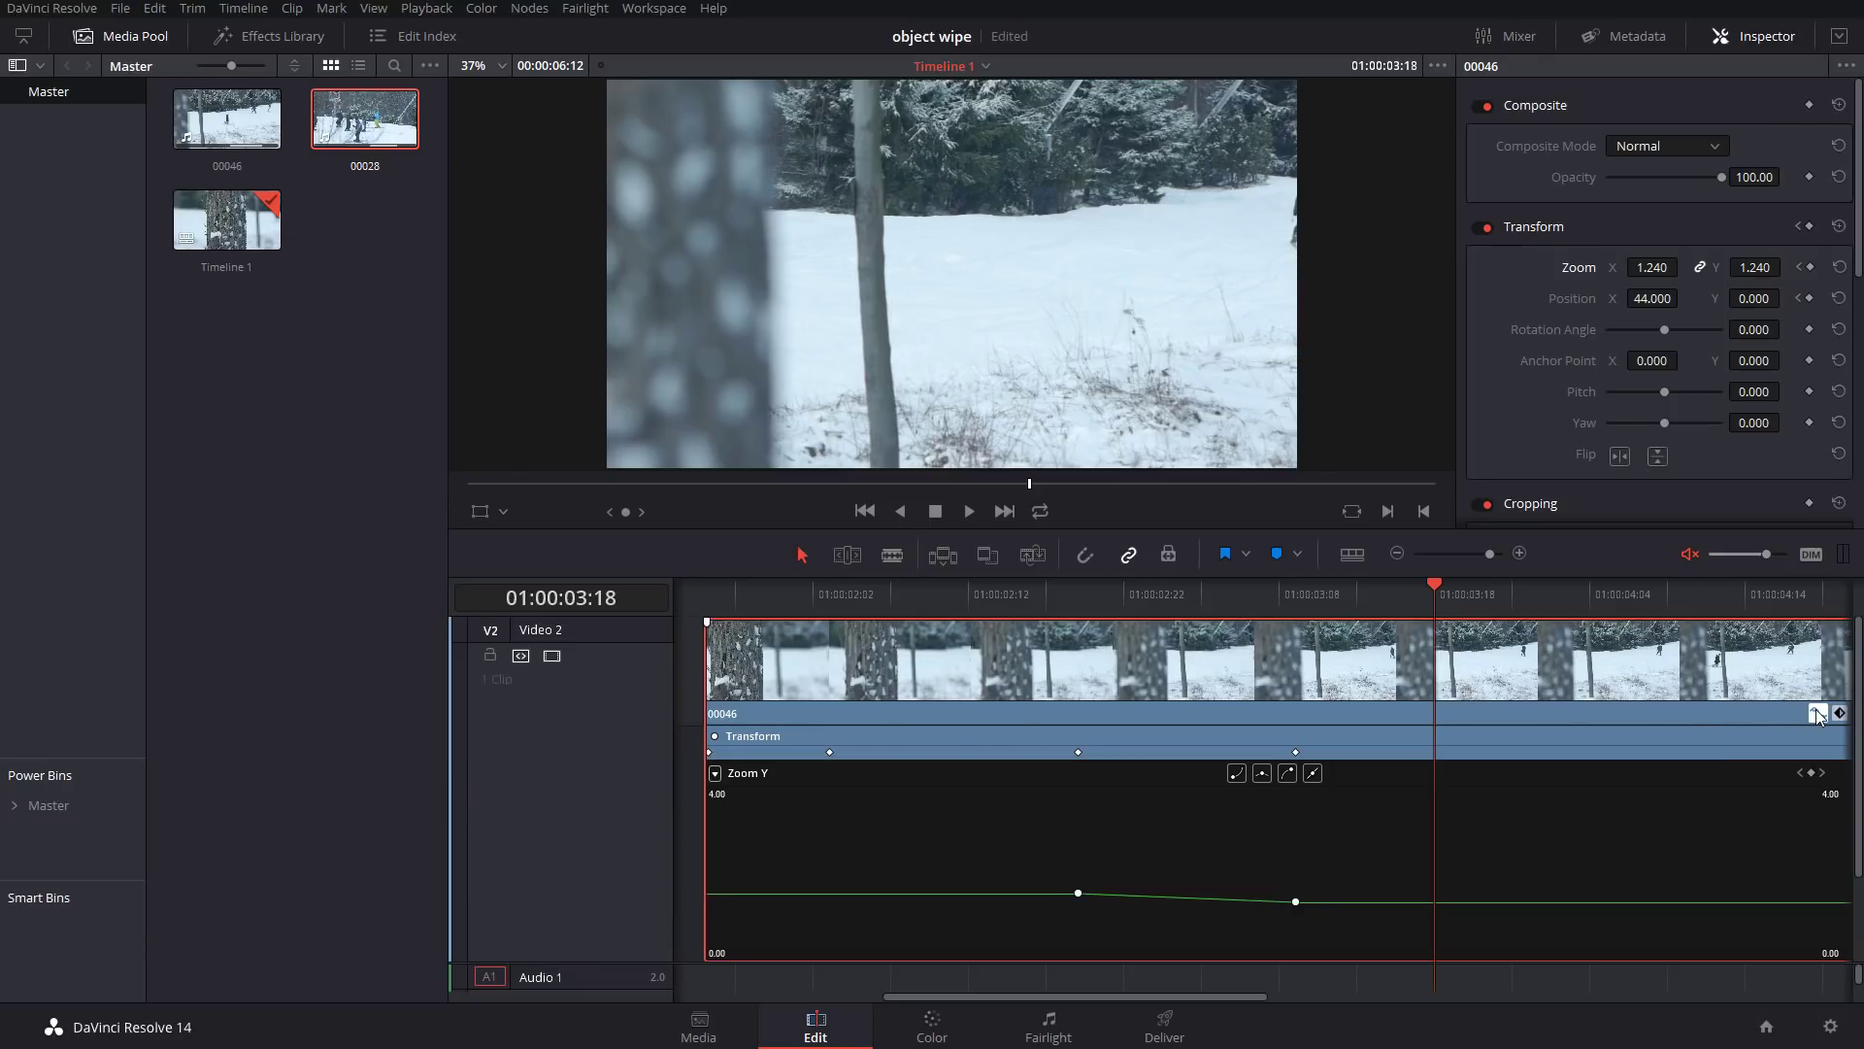
left_click_drag(1314, 604, 1295, 604)
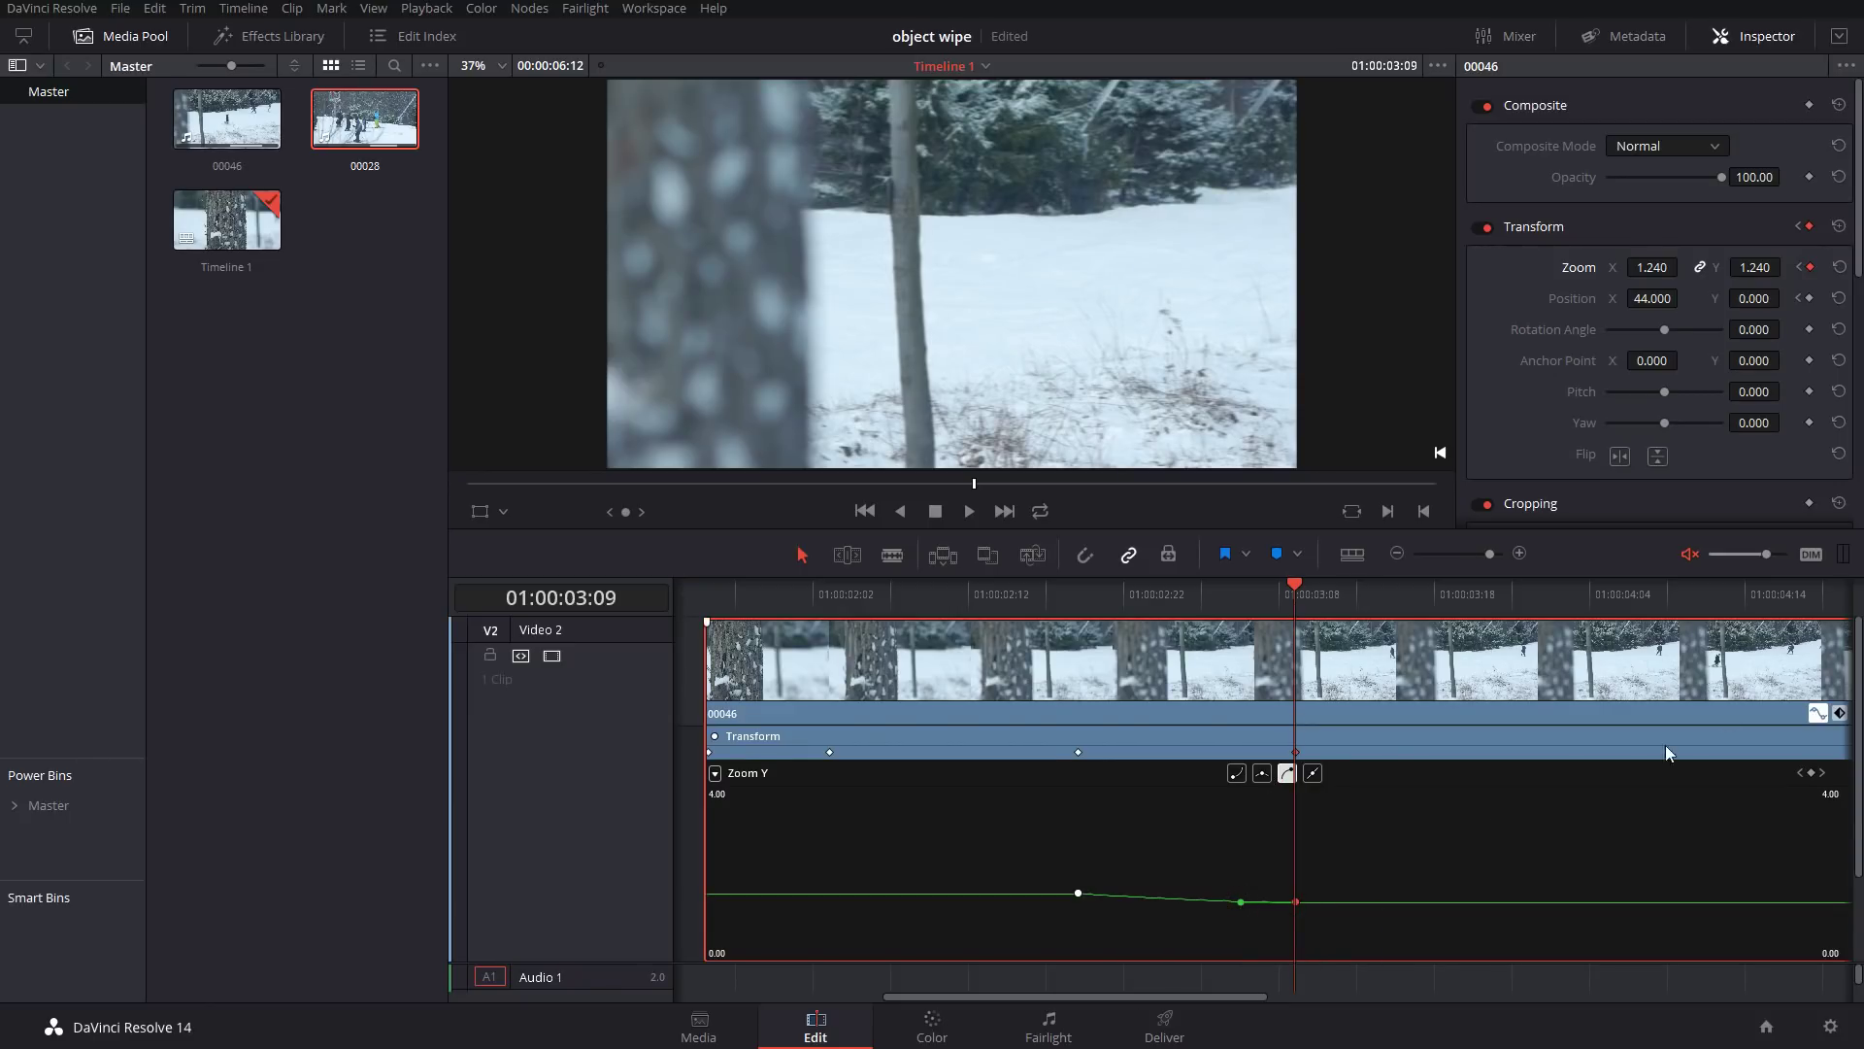
left_click(1520, 553)
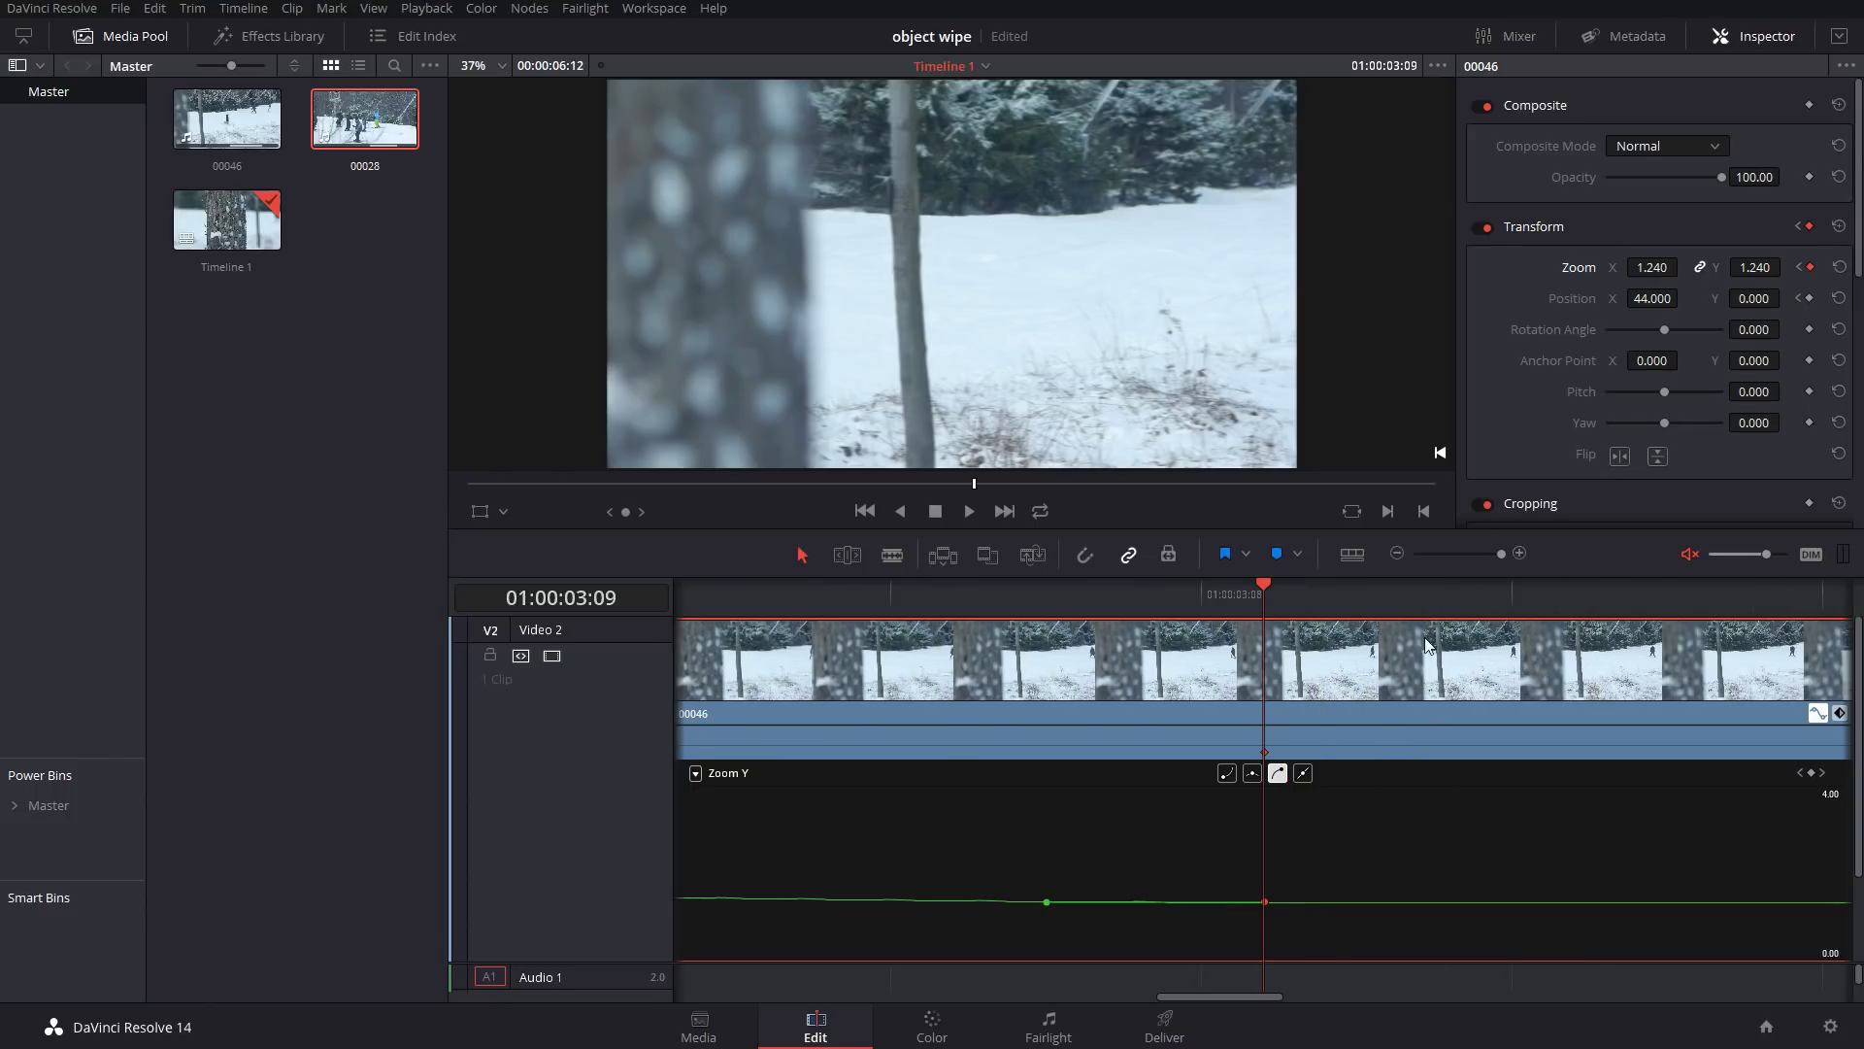
left_click_drag(1286, 901, 1399, 900)
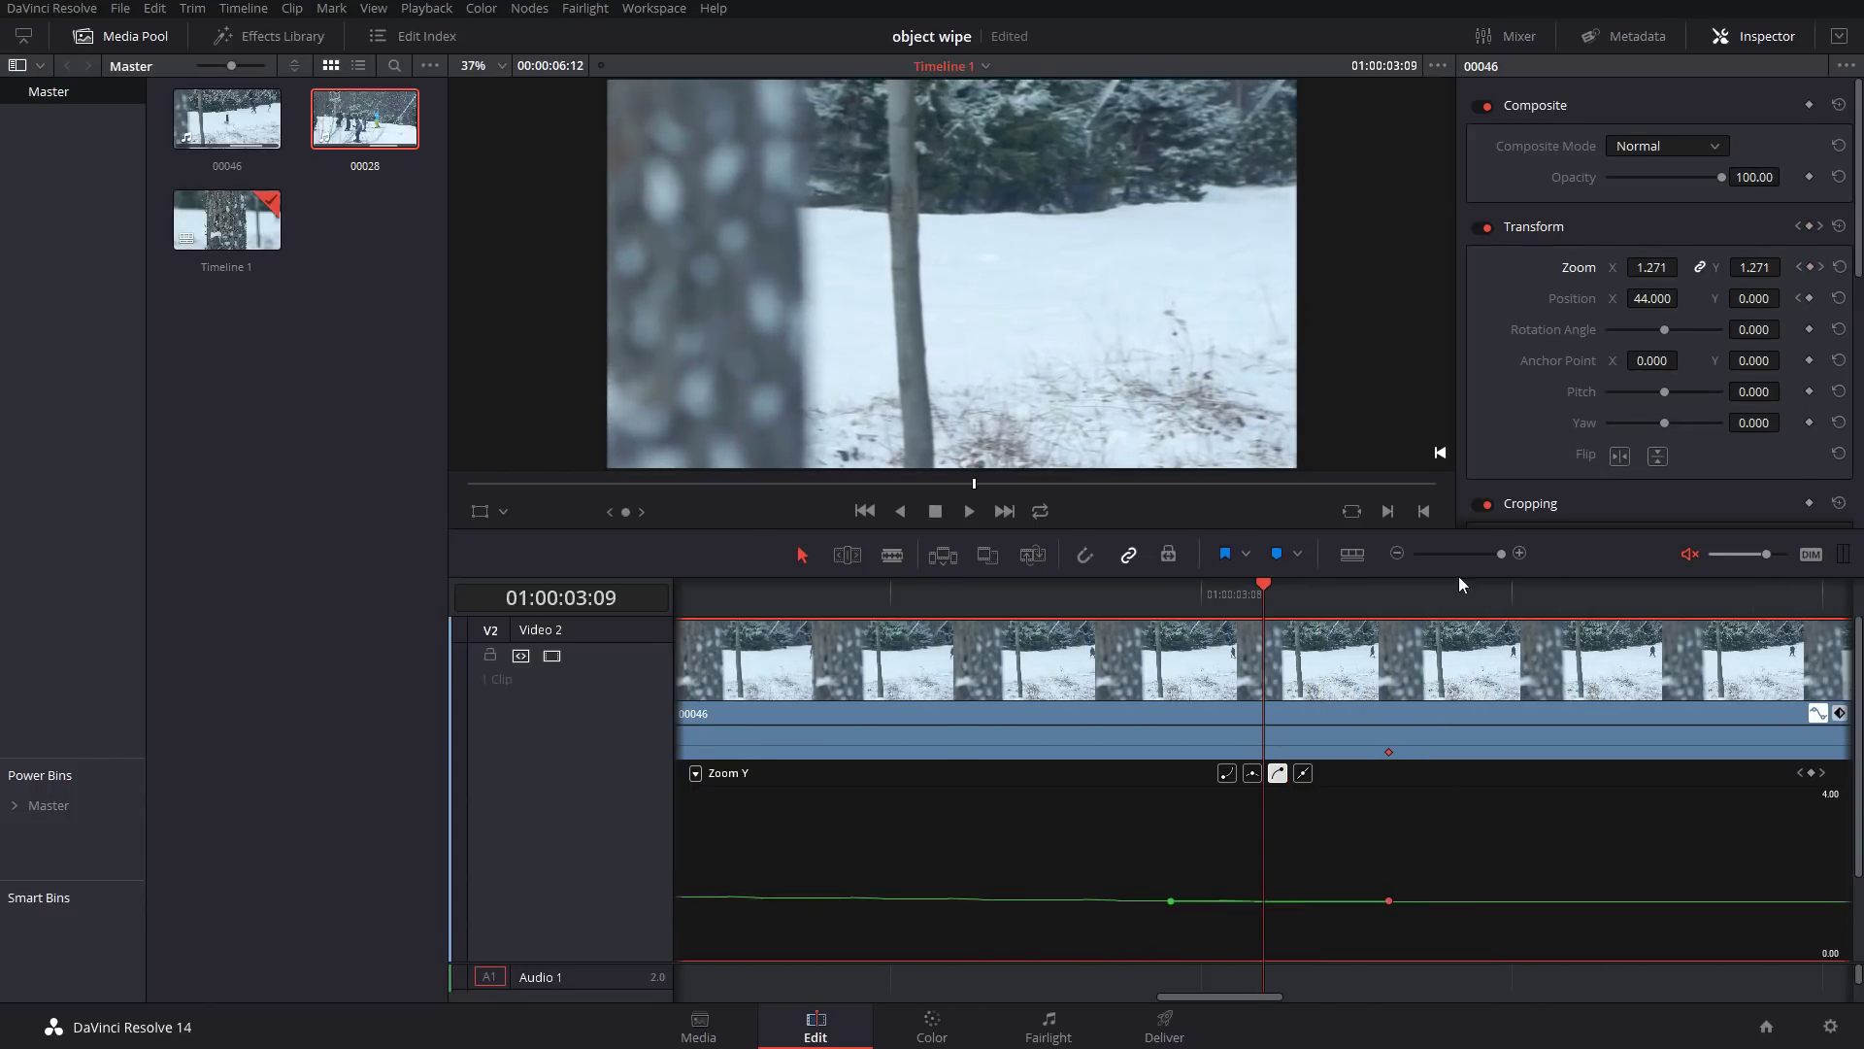
left_click(1398, 553)
left_click(837, 593)
key("space")
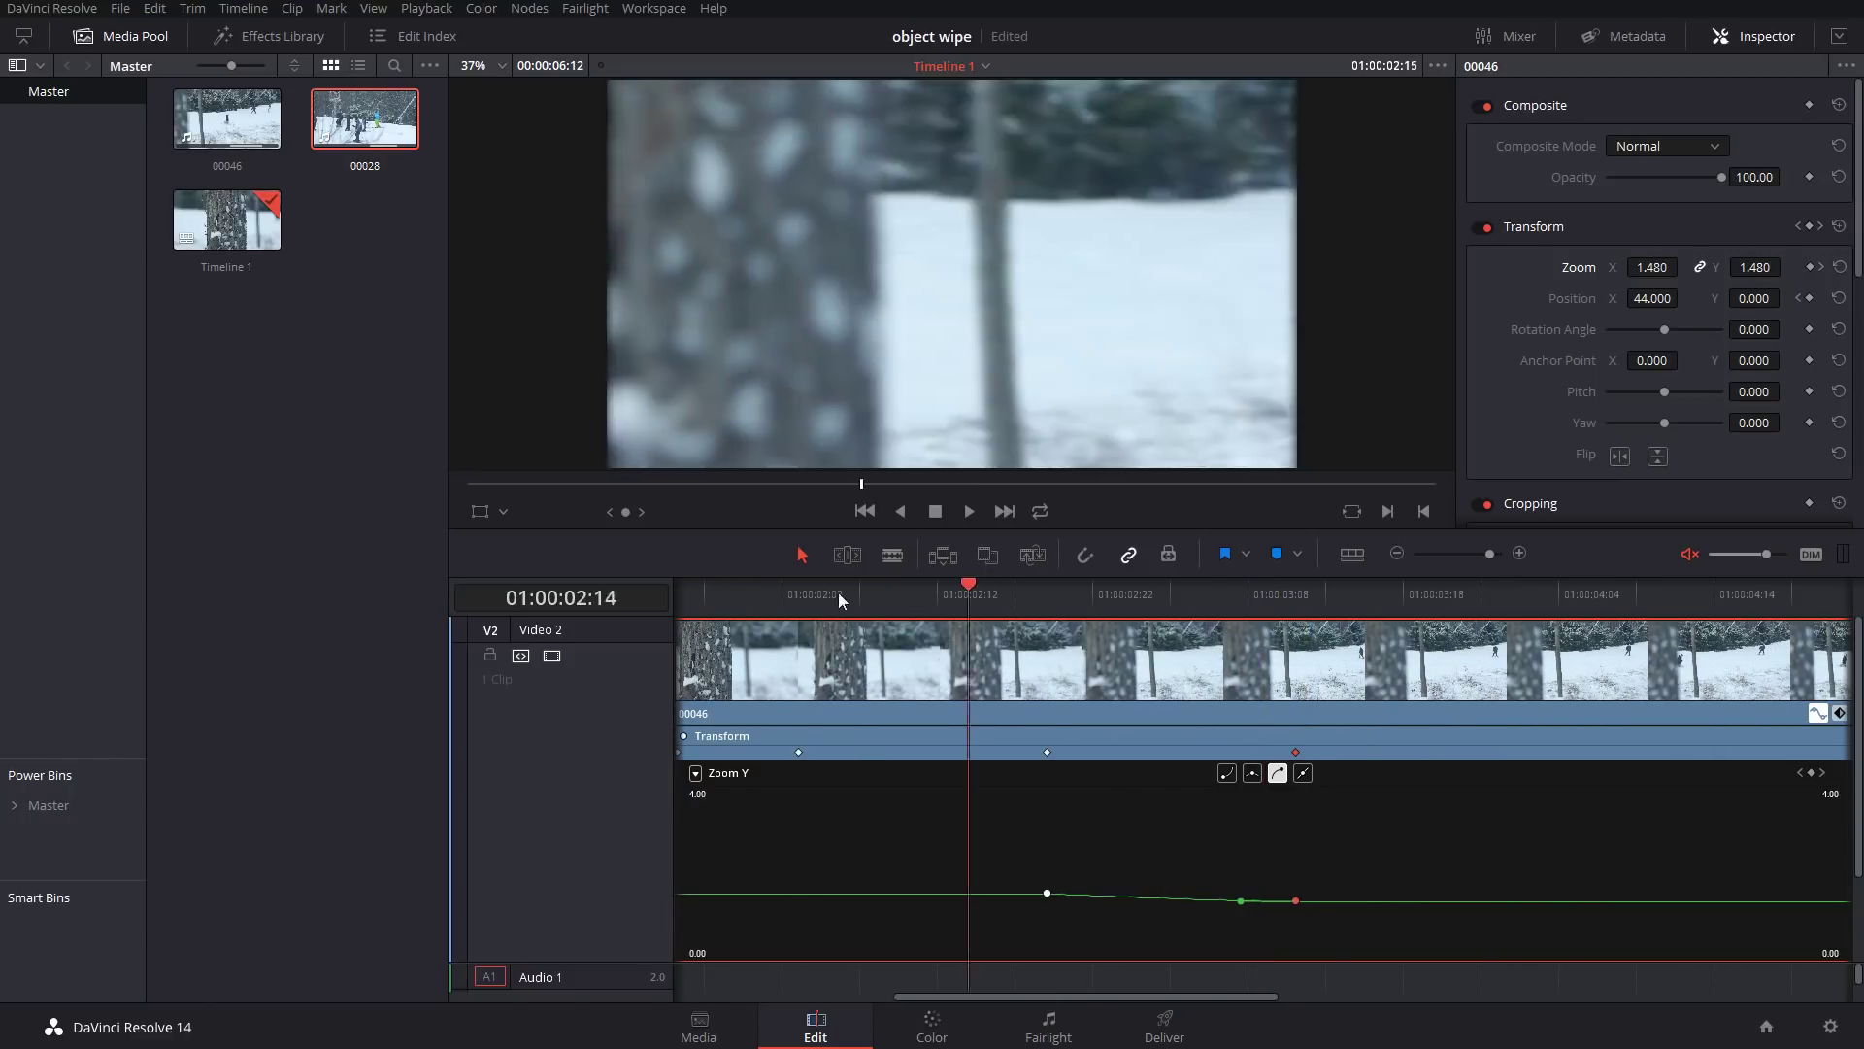
left_click(810, 605)
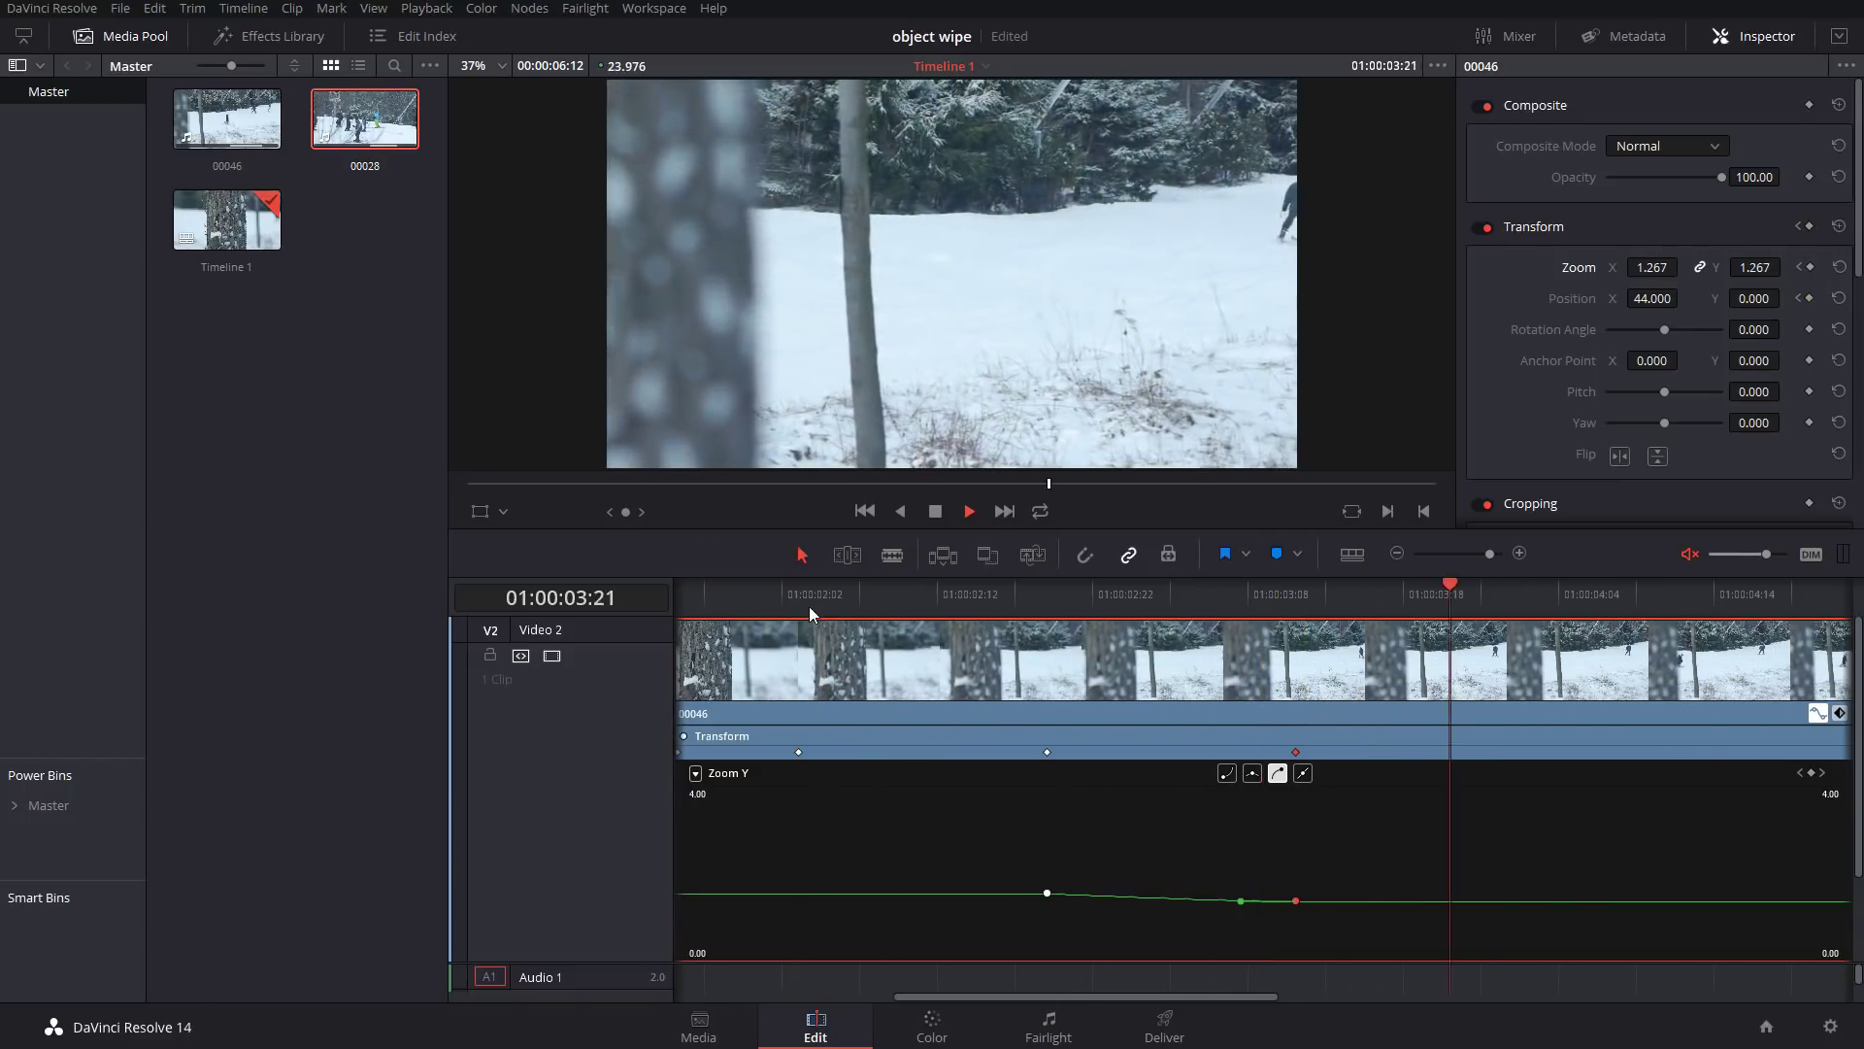
key("space")
- Raise the final zoom keyframe to 1.347 and replay the transition to check it
left_click(1124, 597)
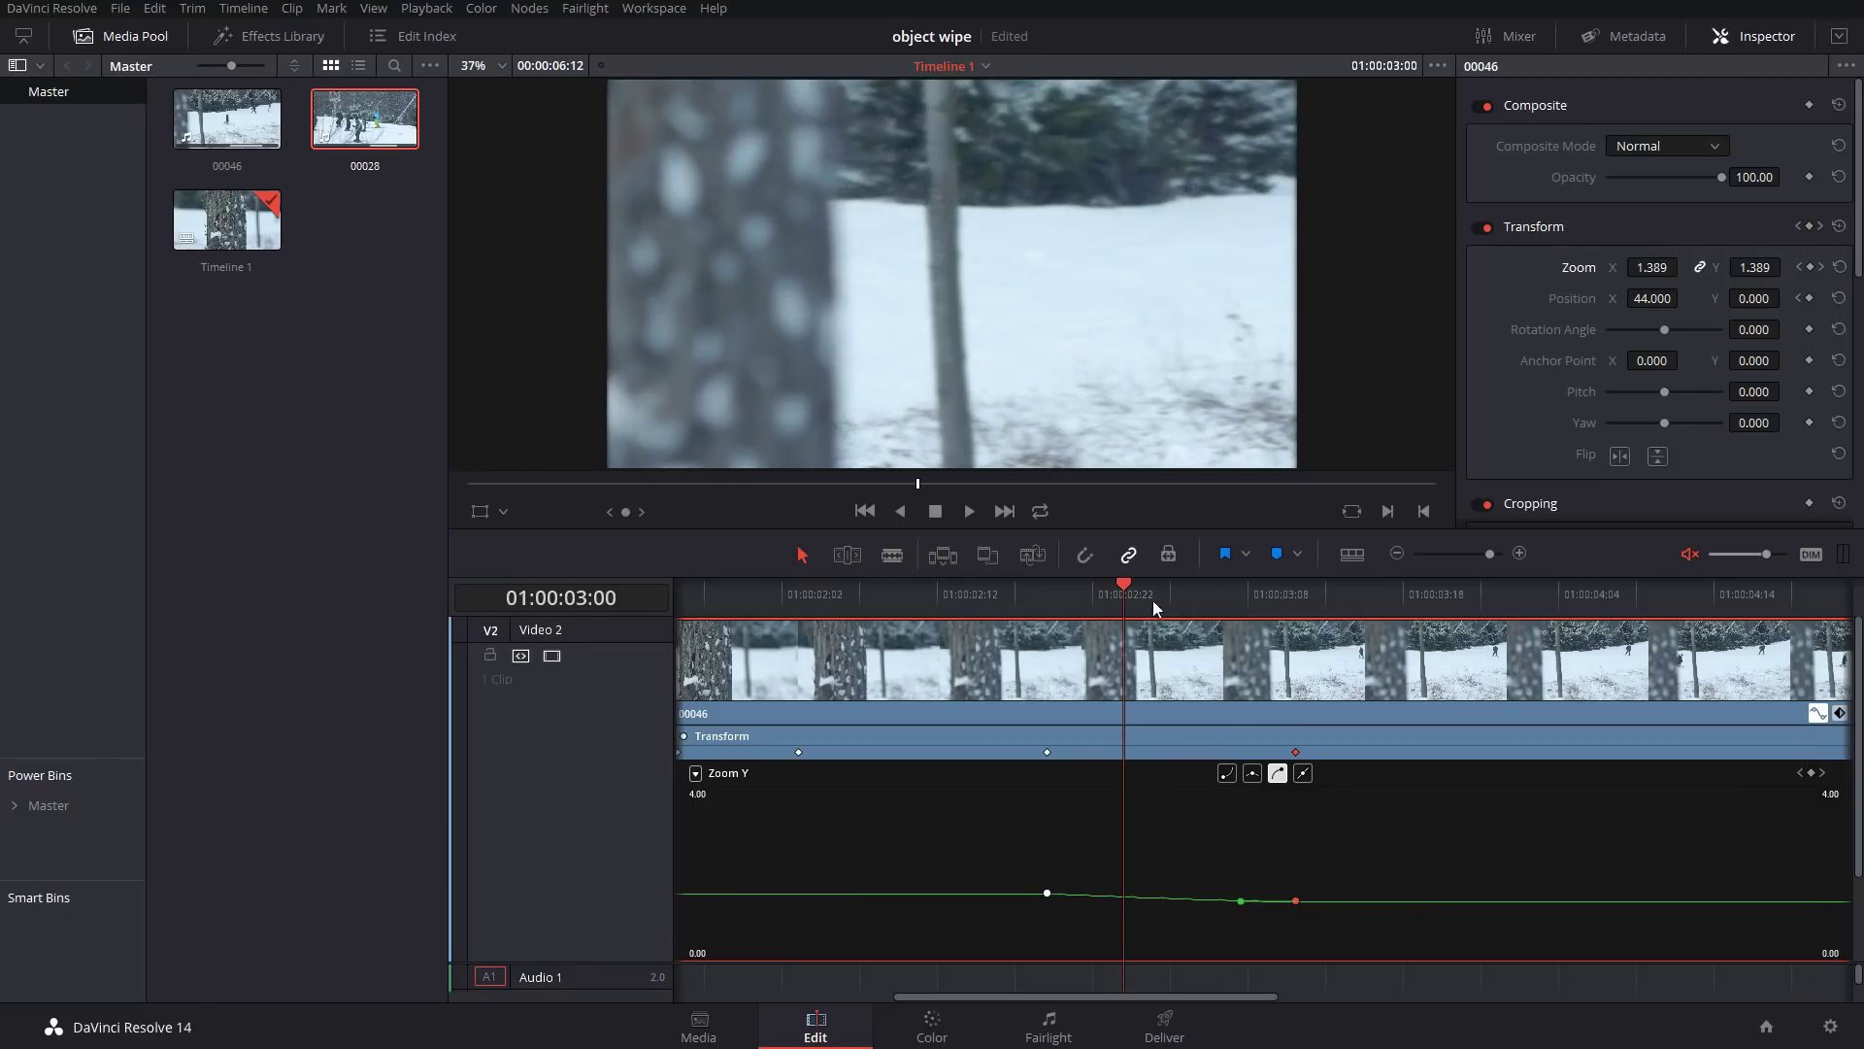
left_click_drag(1297, 596, 1303, 589)
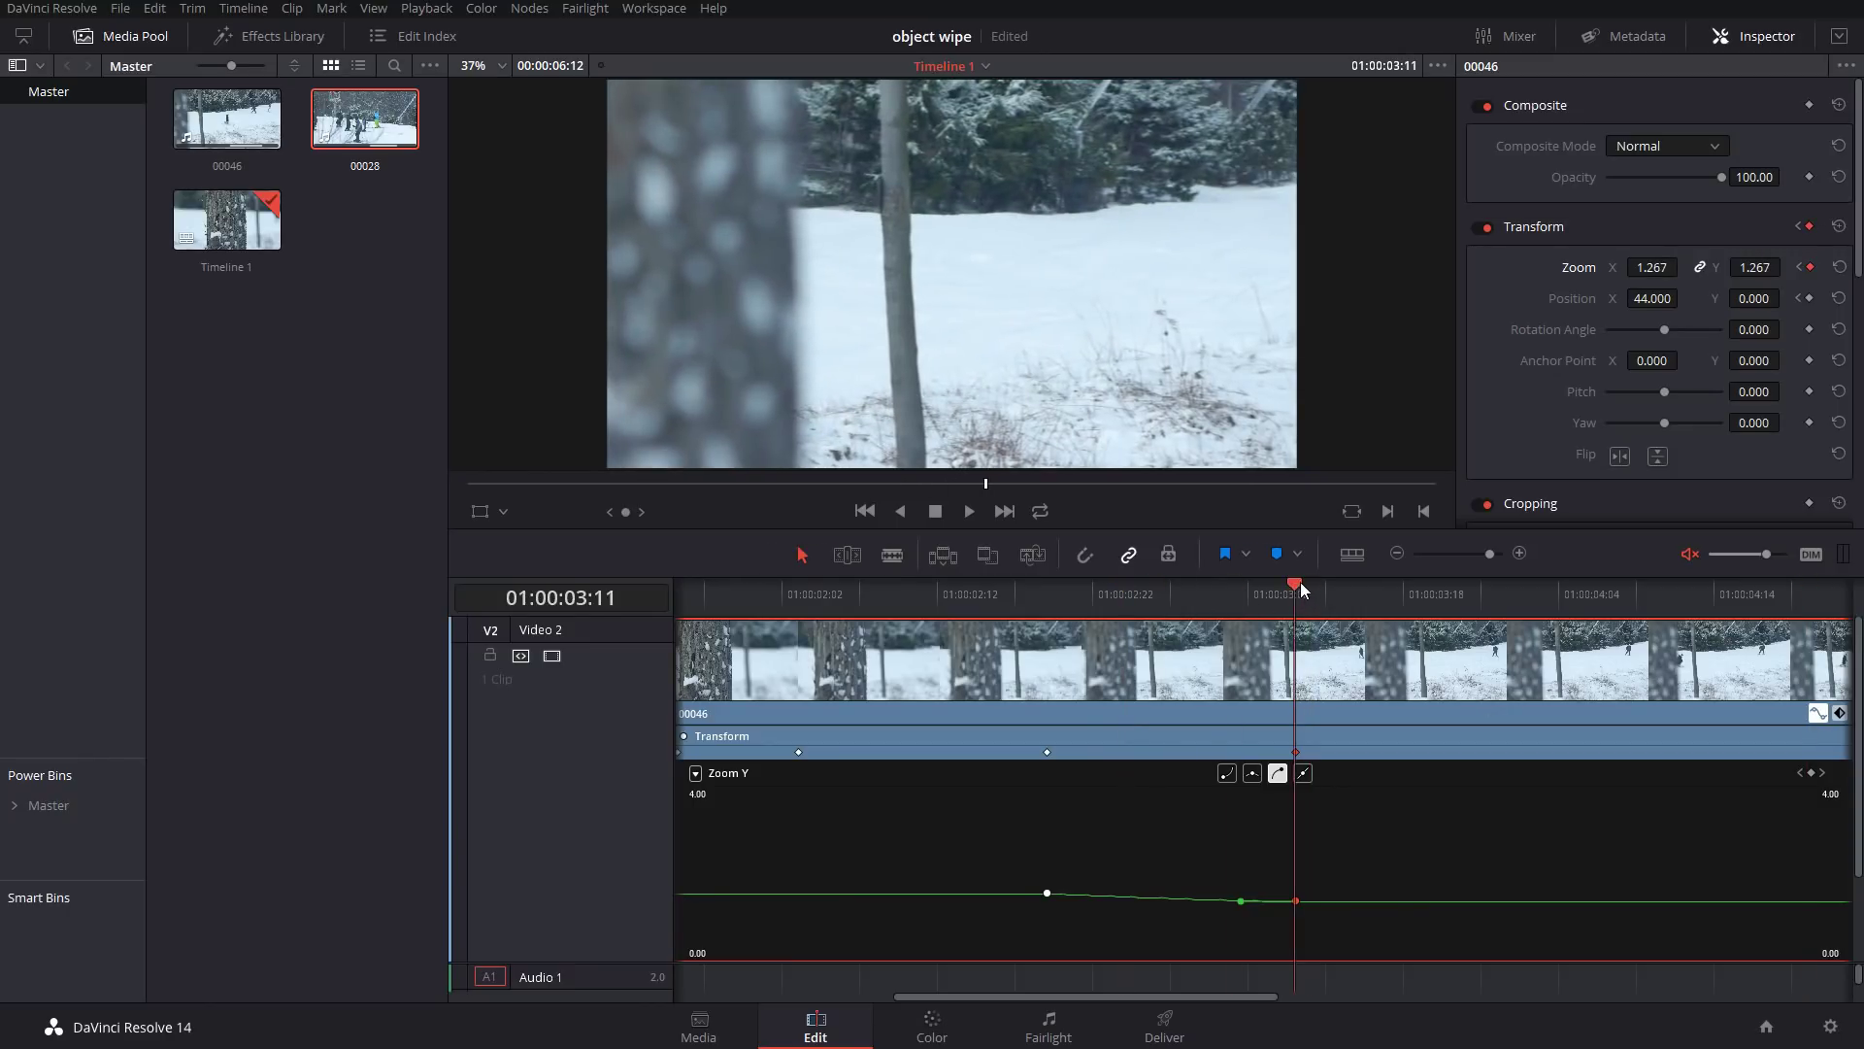
left_click_drag(1651, 267, 1686, 267)
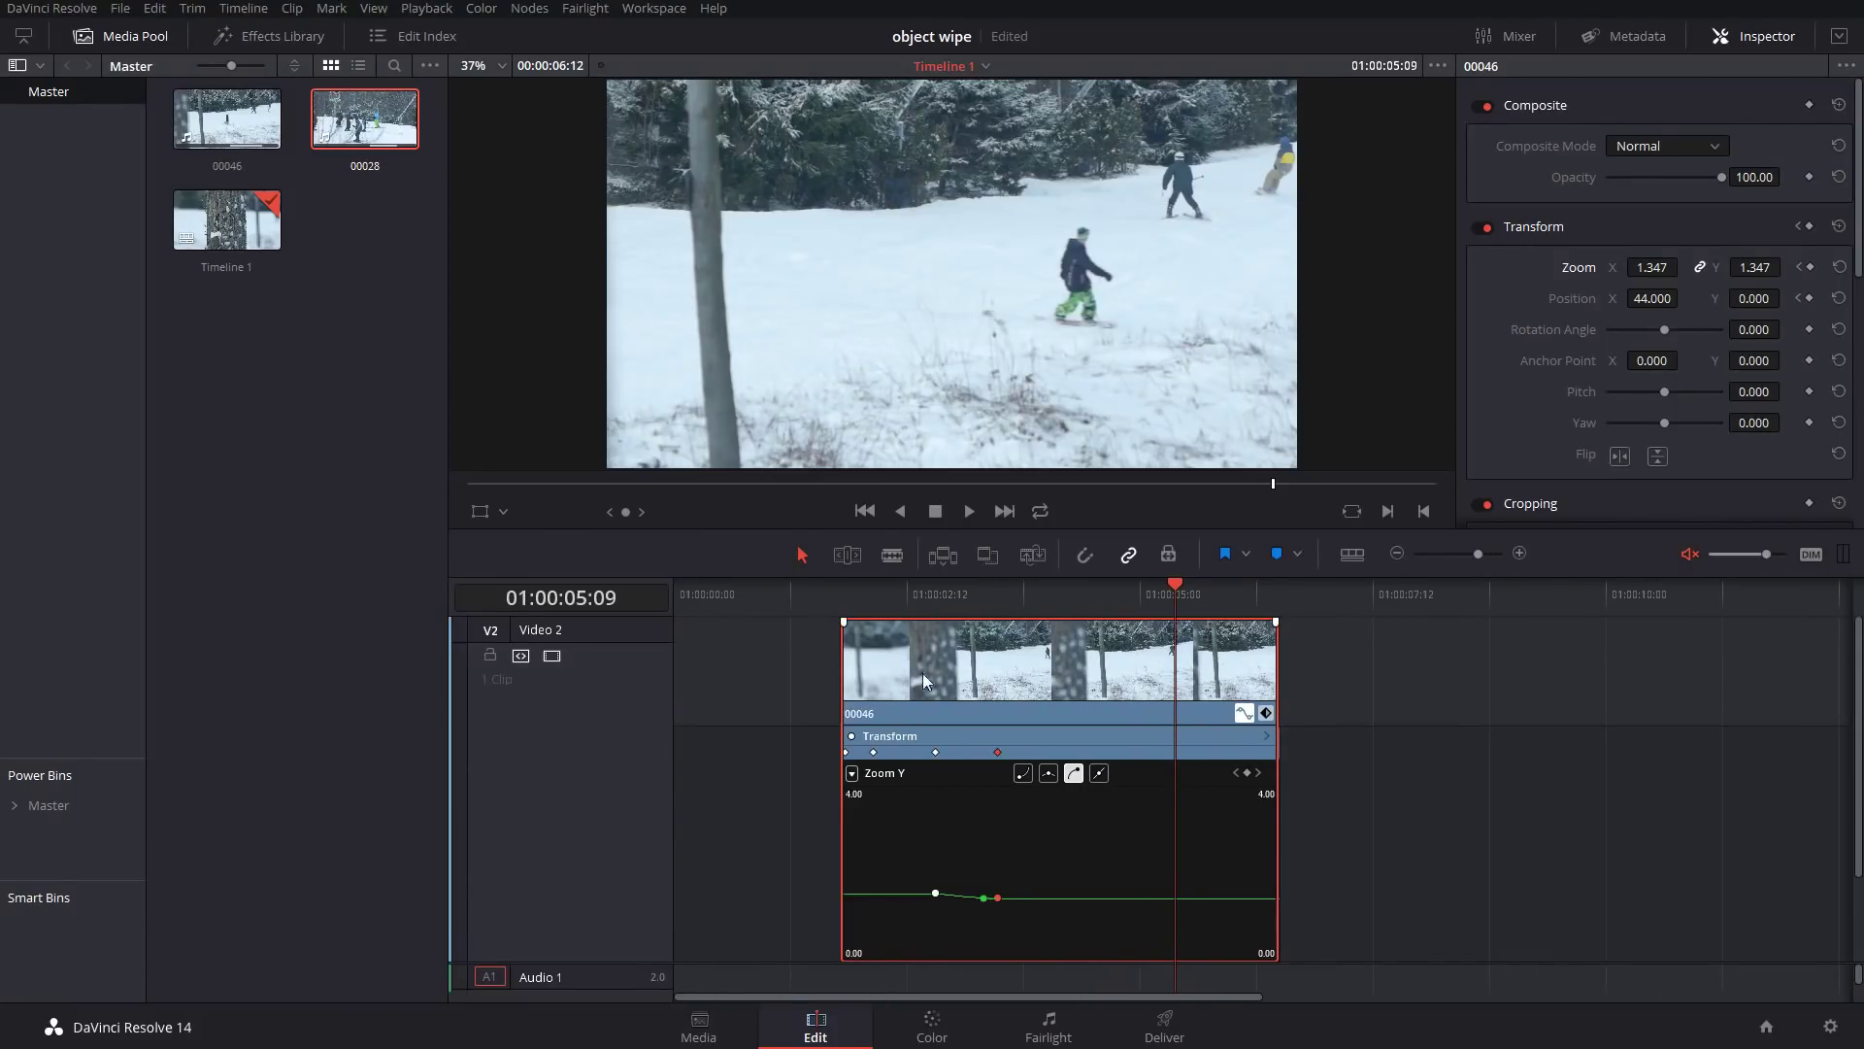
left_click(777, 601)
key("space")
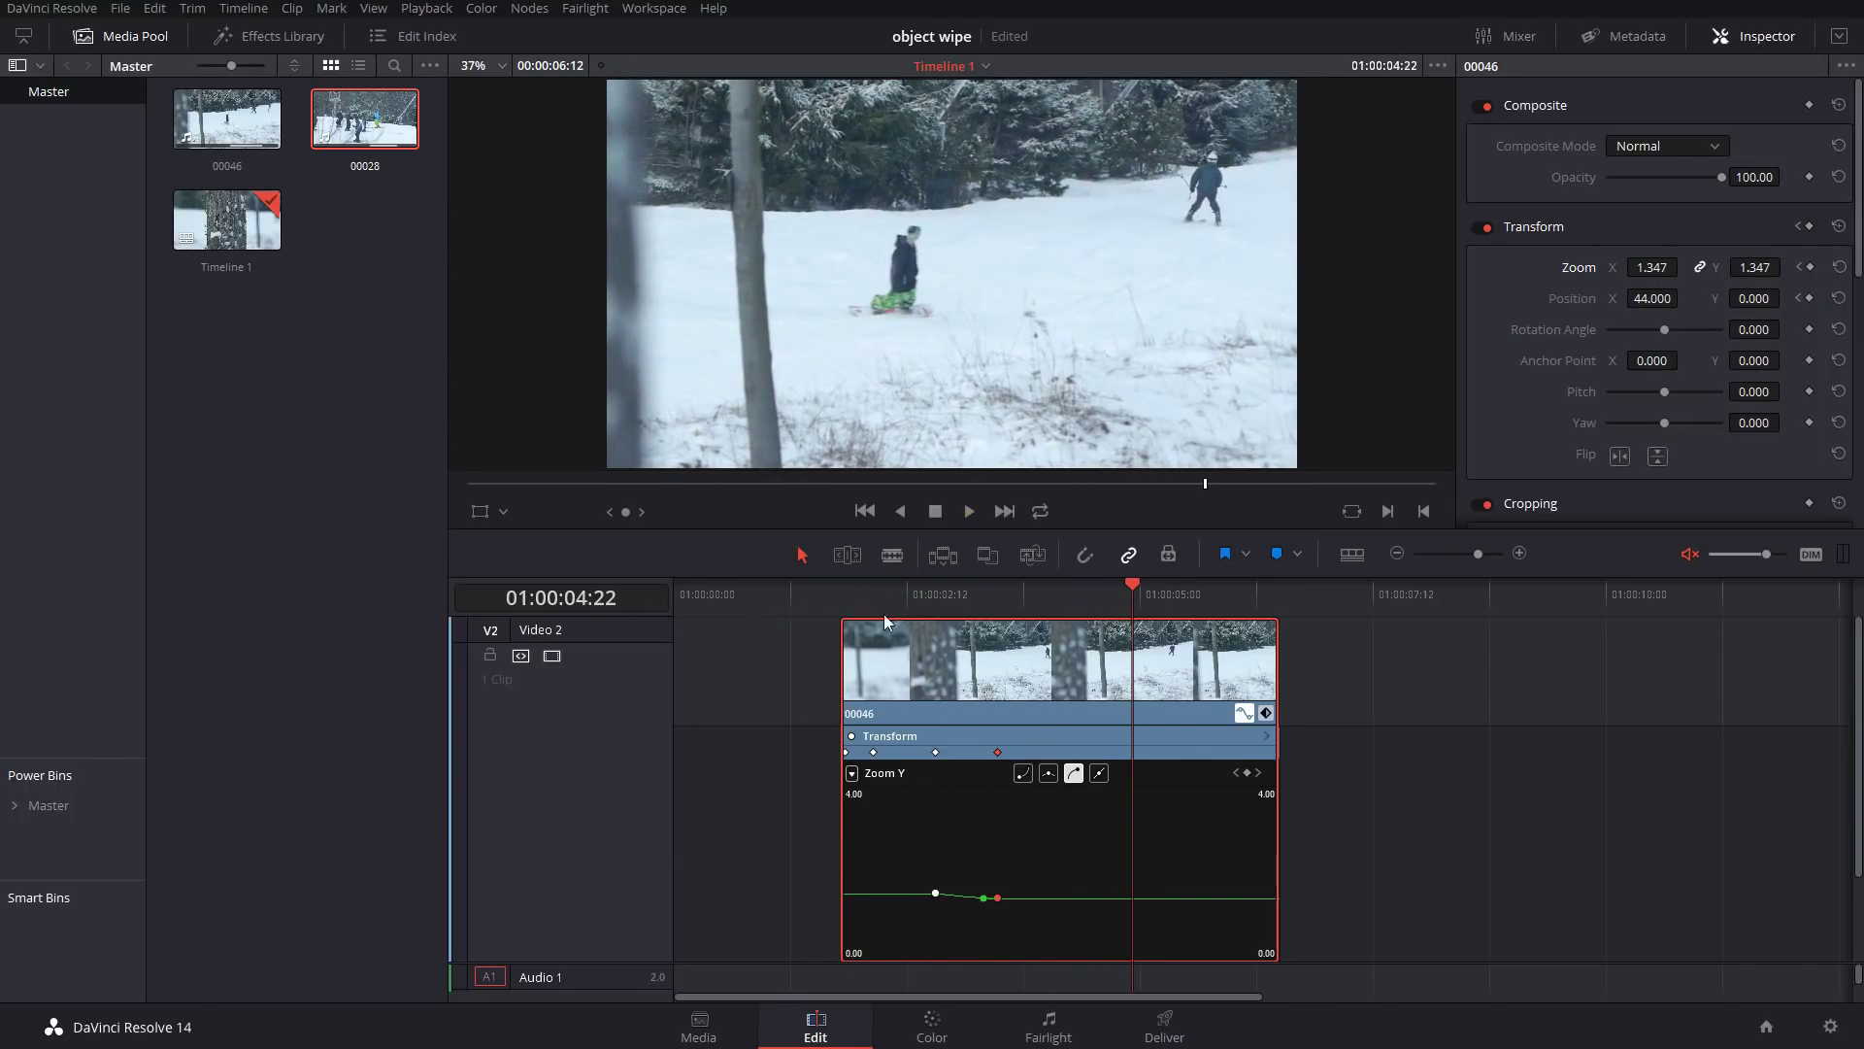
left_click(1066, 590)
left_click_drag(1066, 588, 977, 600)
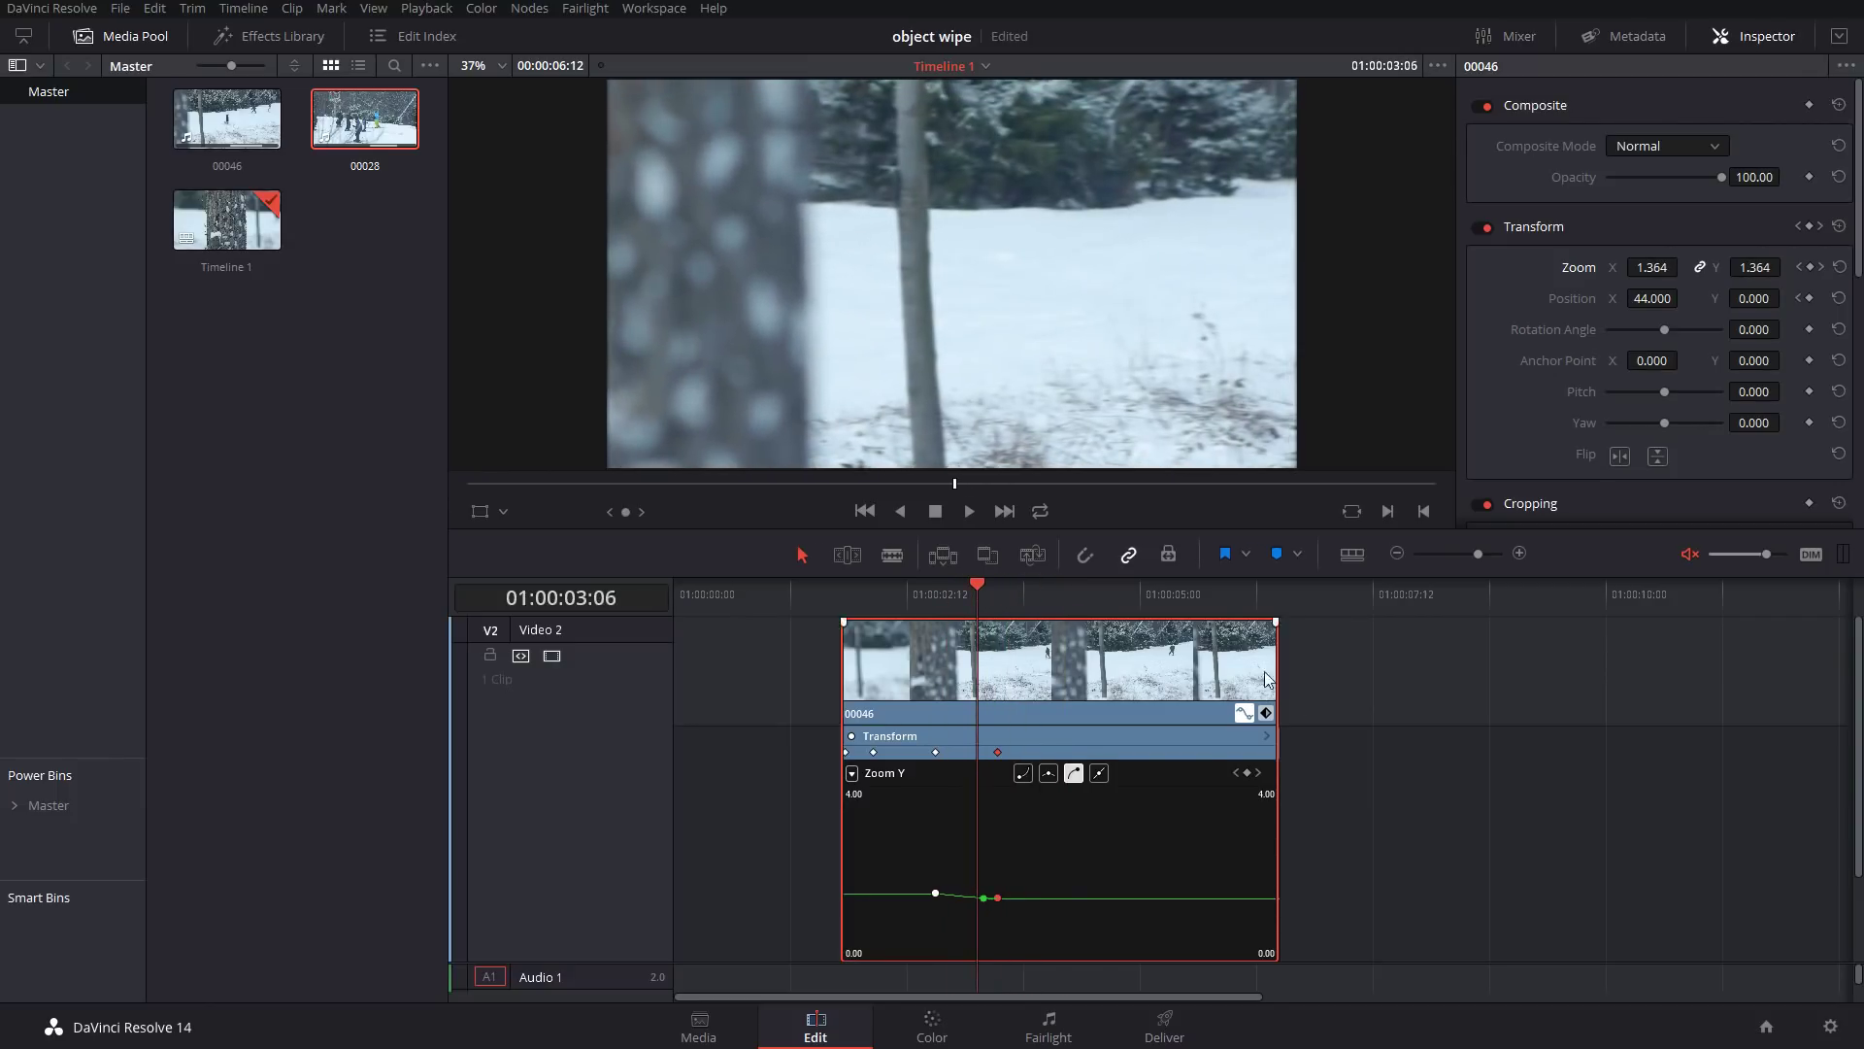
left_click(1243, 714)
left_click(1244, 806)
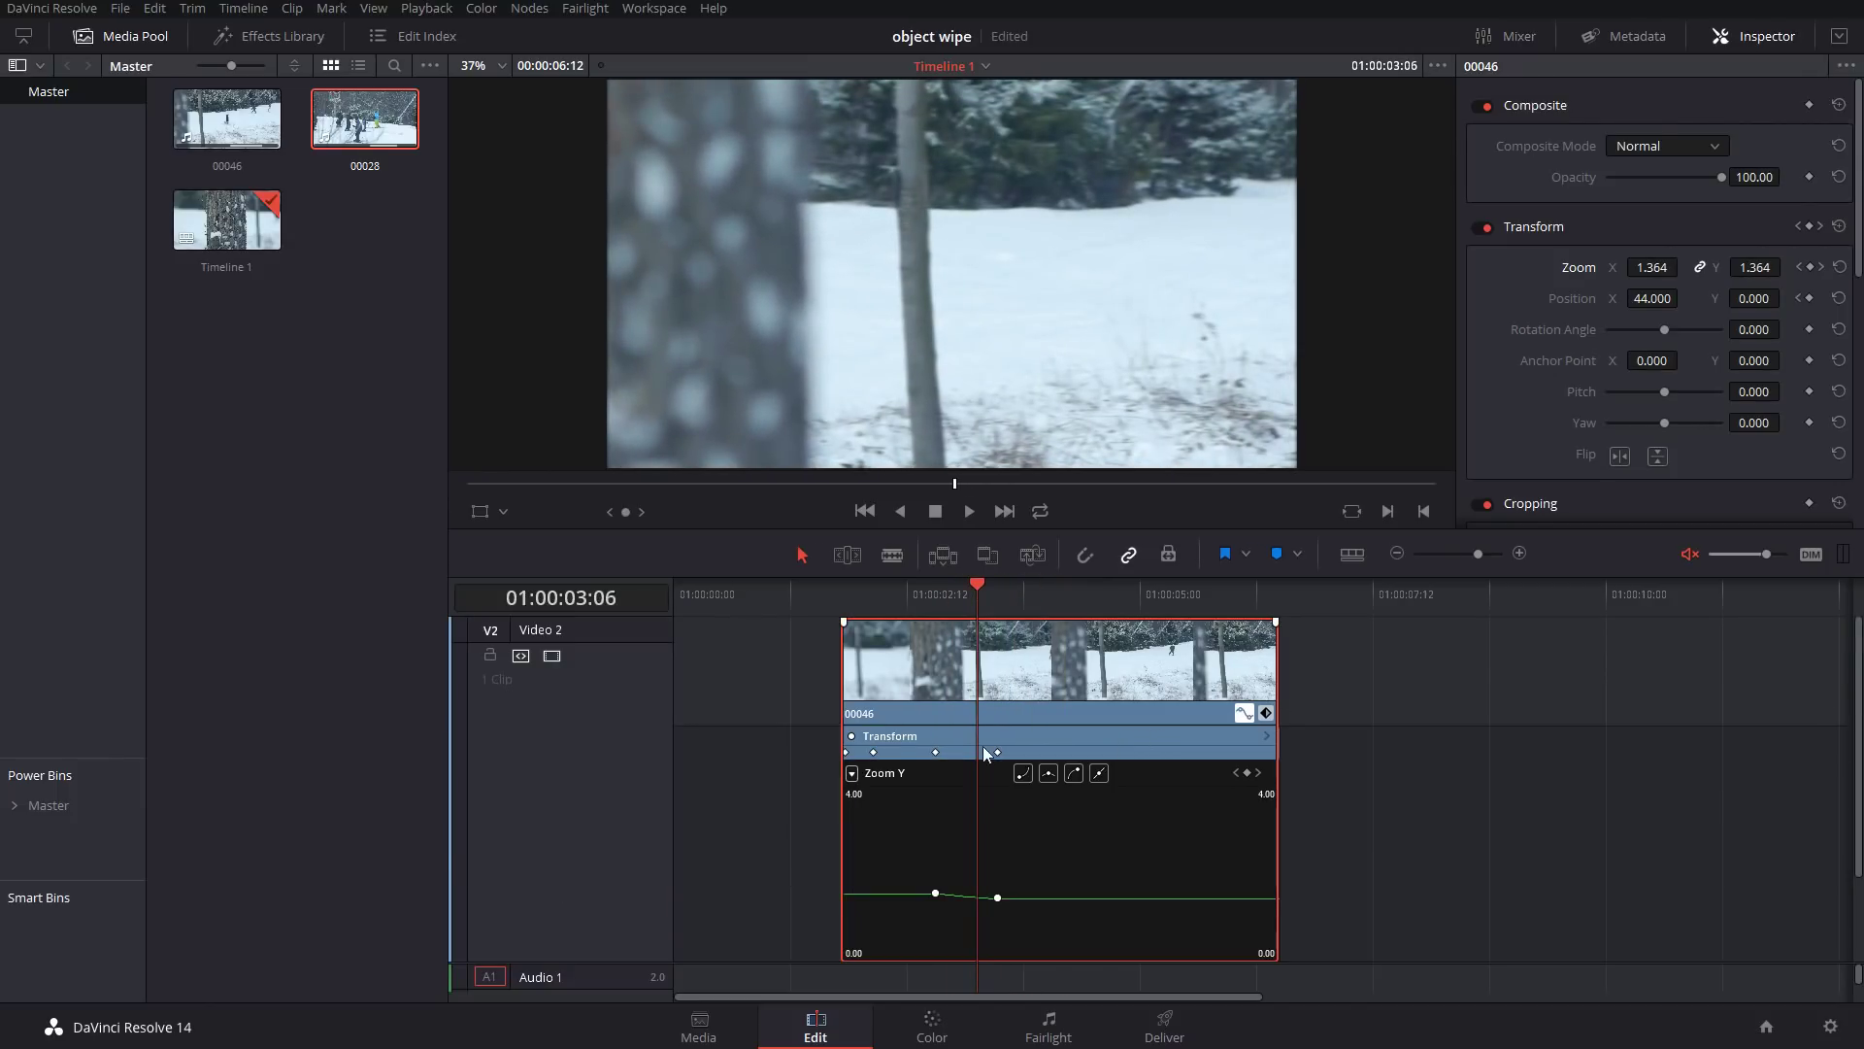
left_click(853, 774)
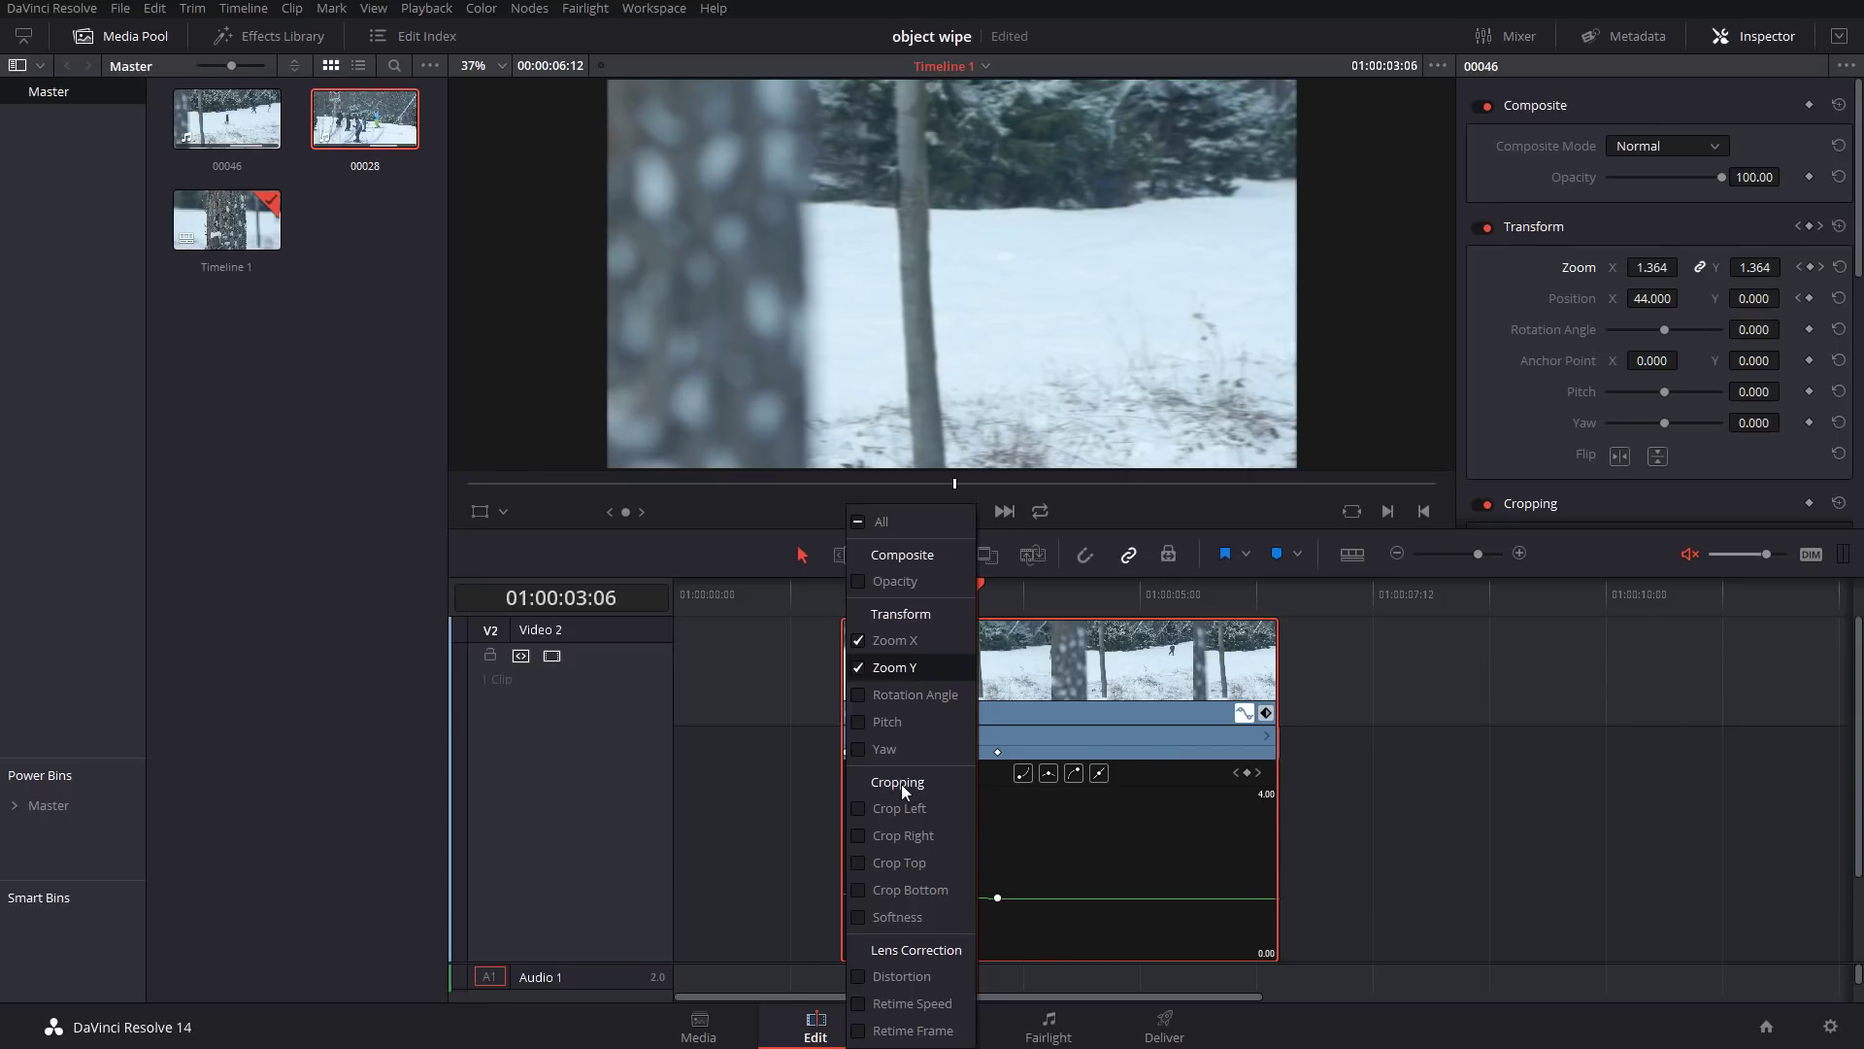
- Show the Retime Speed curve and add retime keyframes at two playhead positions on clip 00046
left_click(860, 1005)
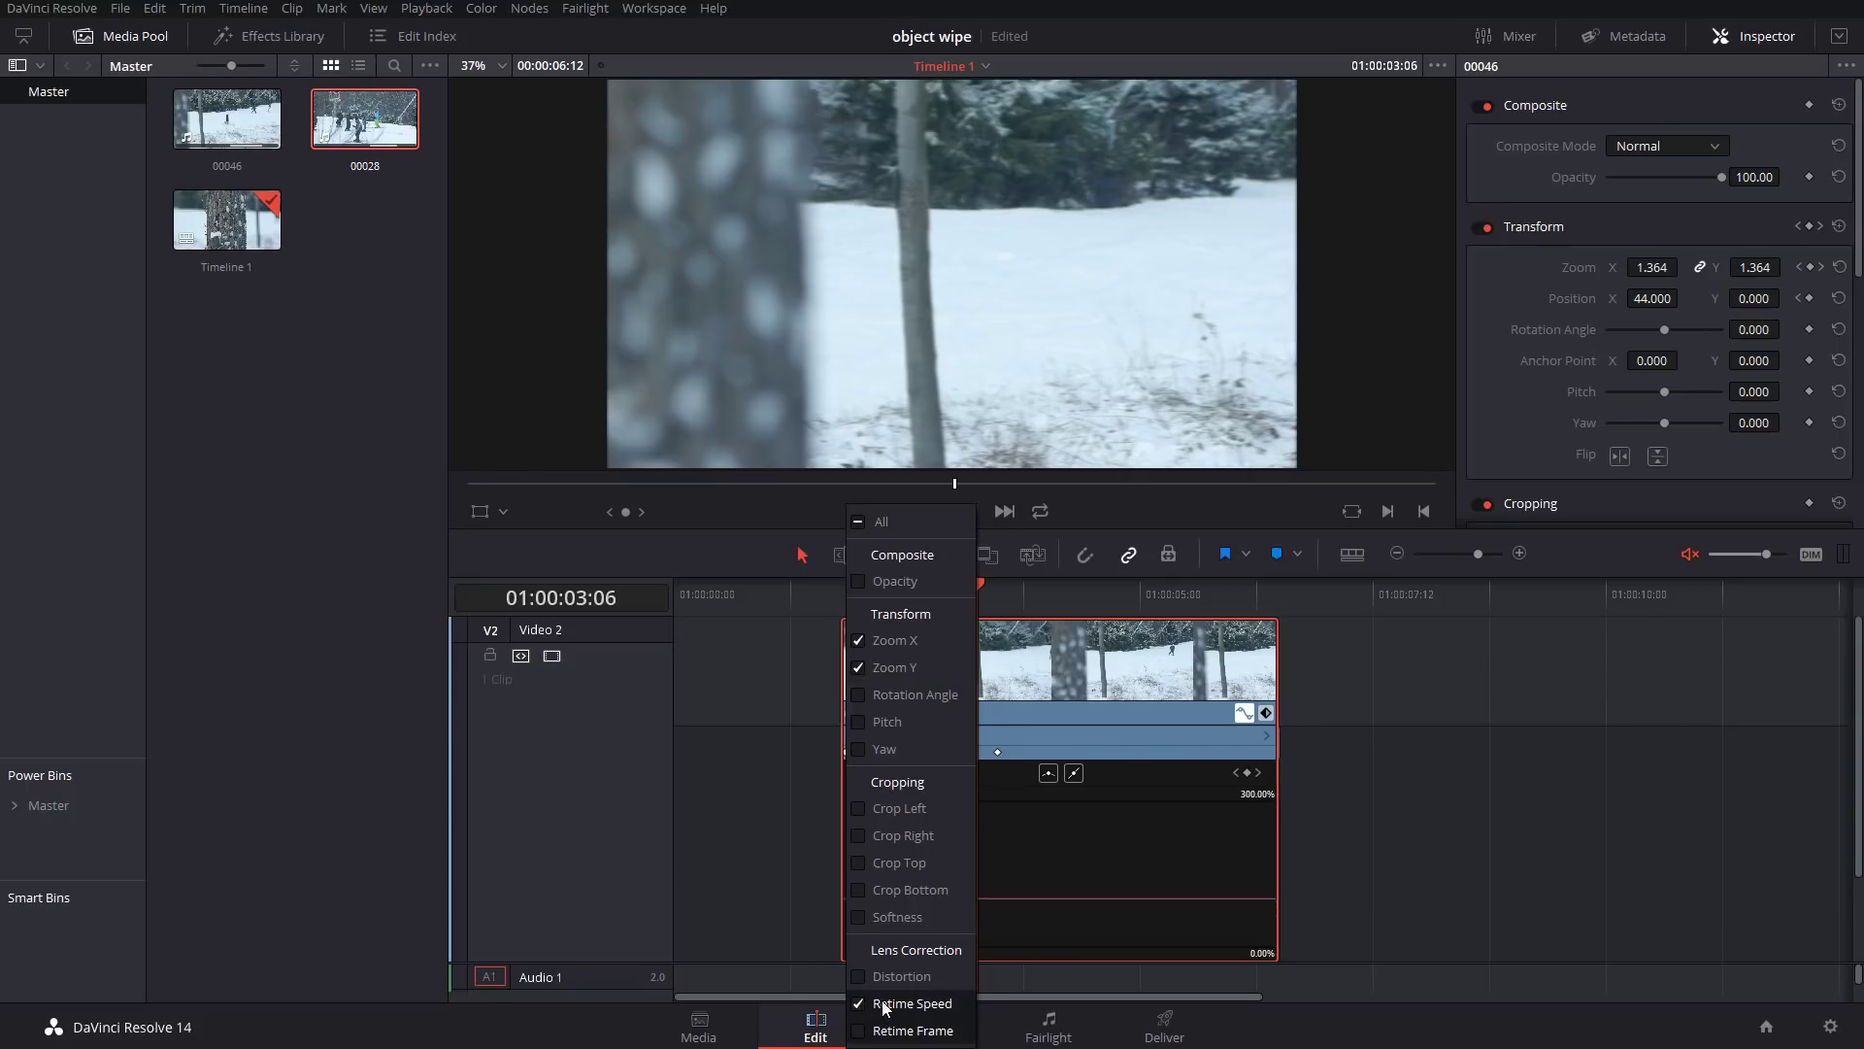
left_click(1413, 644)
mouse_move(974, 592)
left_mouse_down()
mouse_move(895, 585)
mouse_move(957, 597)
left_mouse_up()
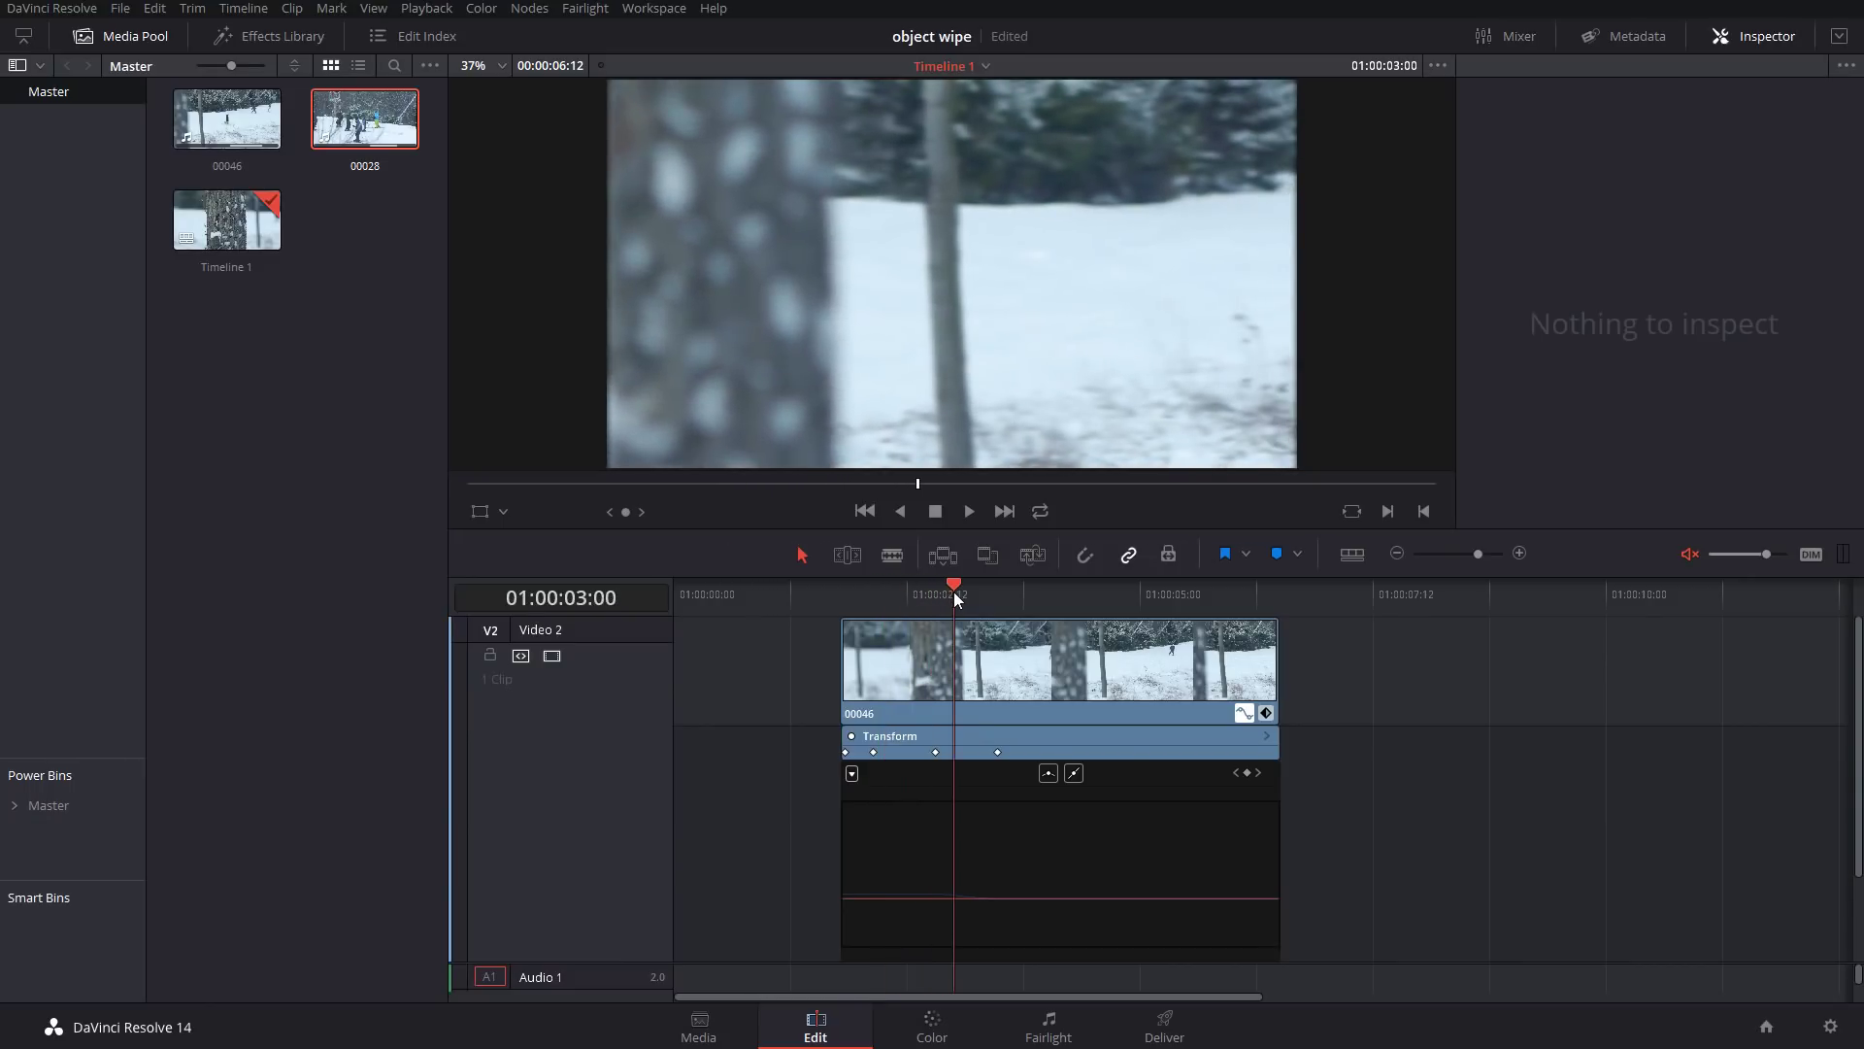
left_click(1248, 774)
left_click_drag(957, 591, 1080, 615)
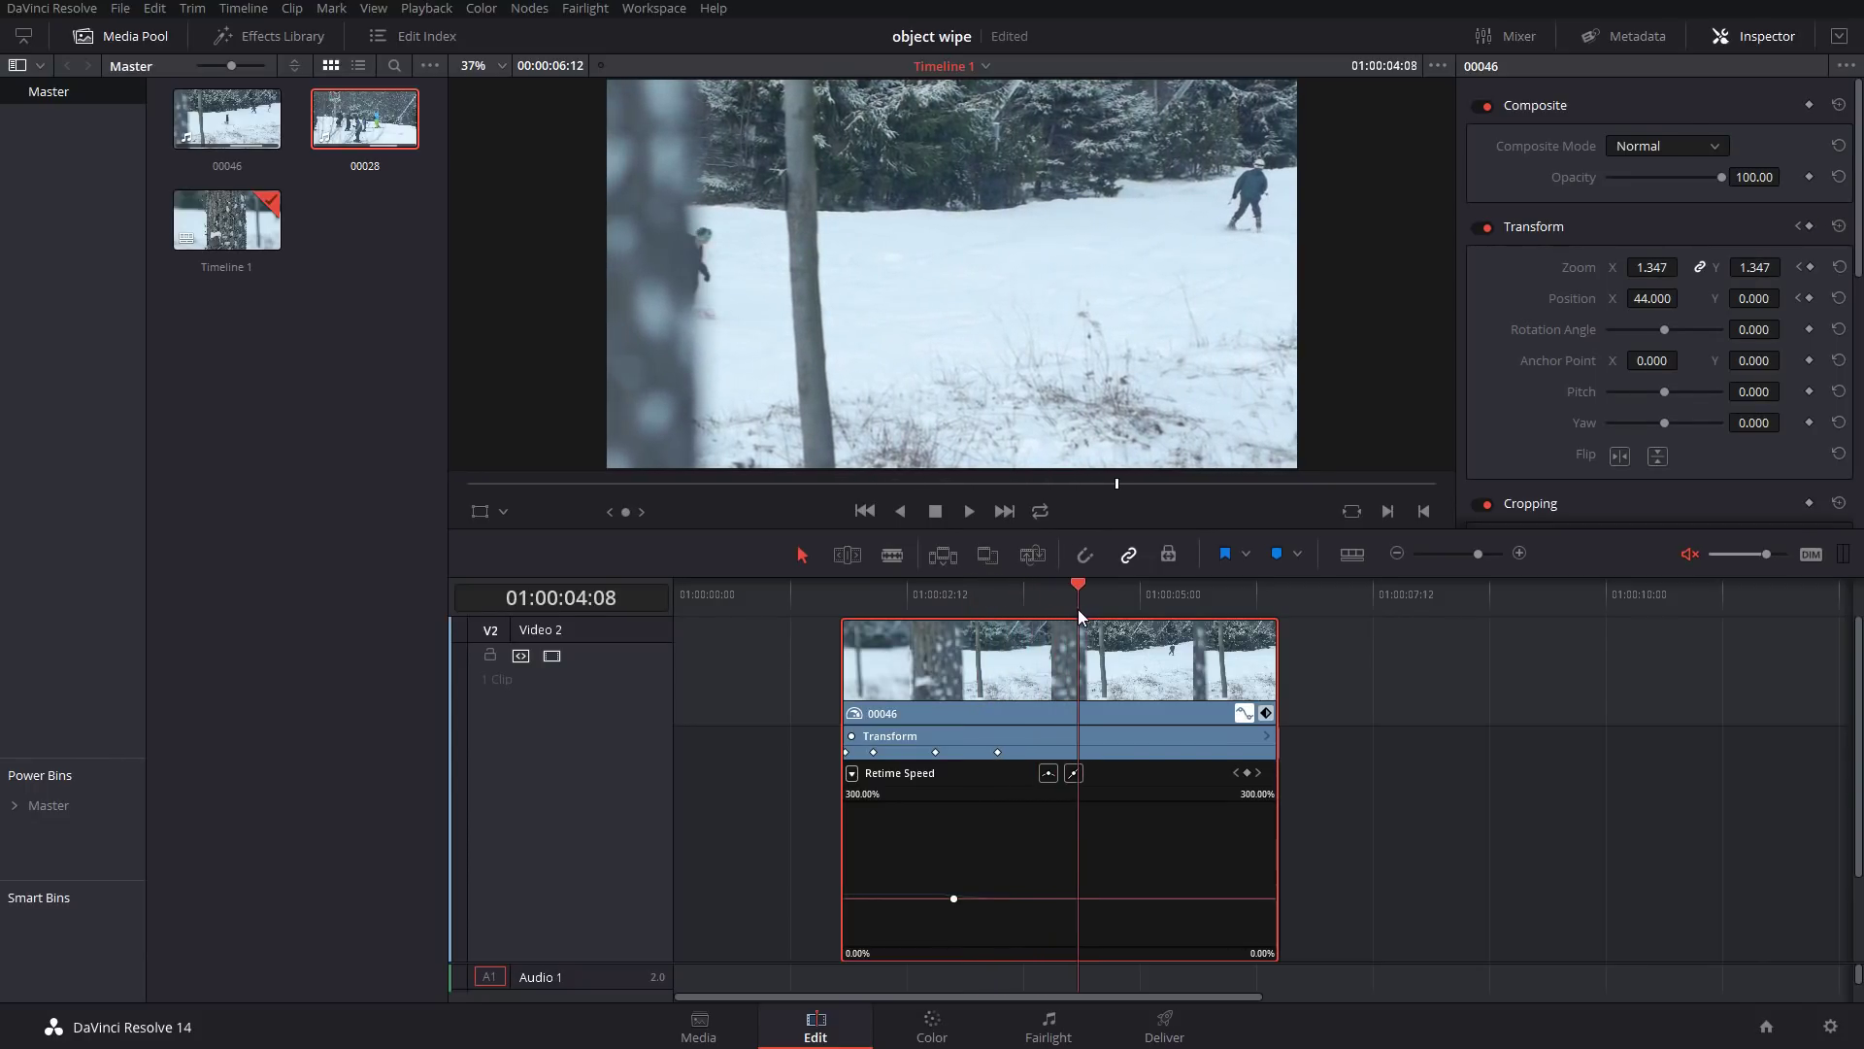
left_click(1247, 773)
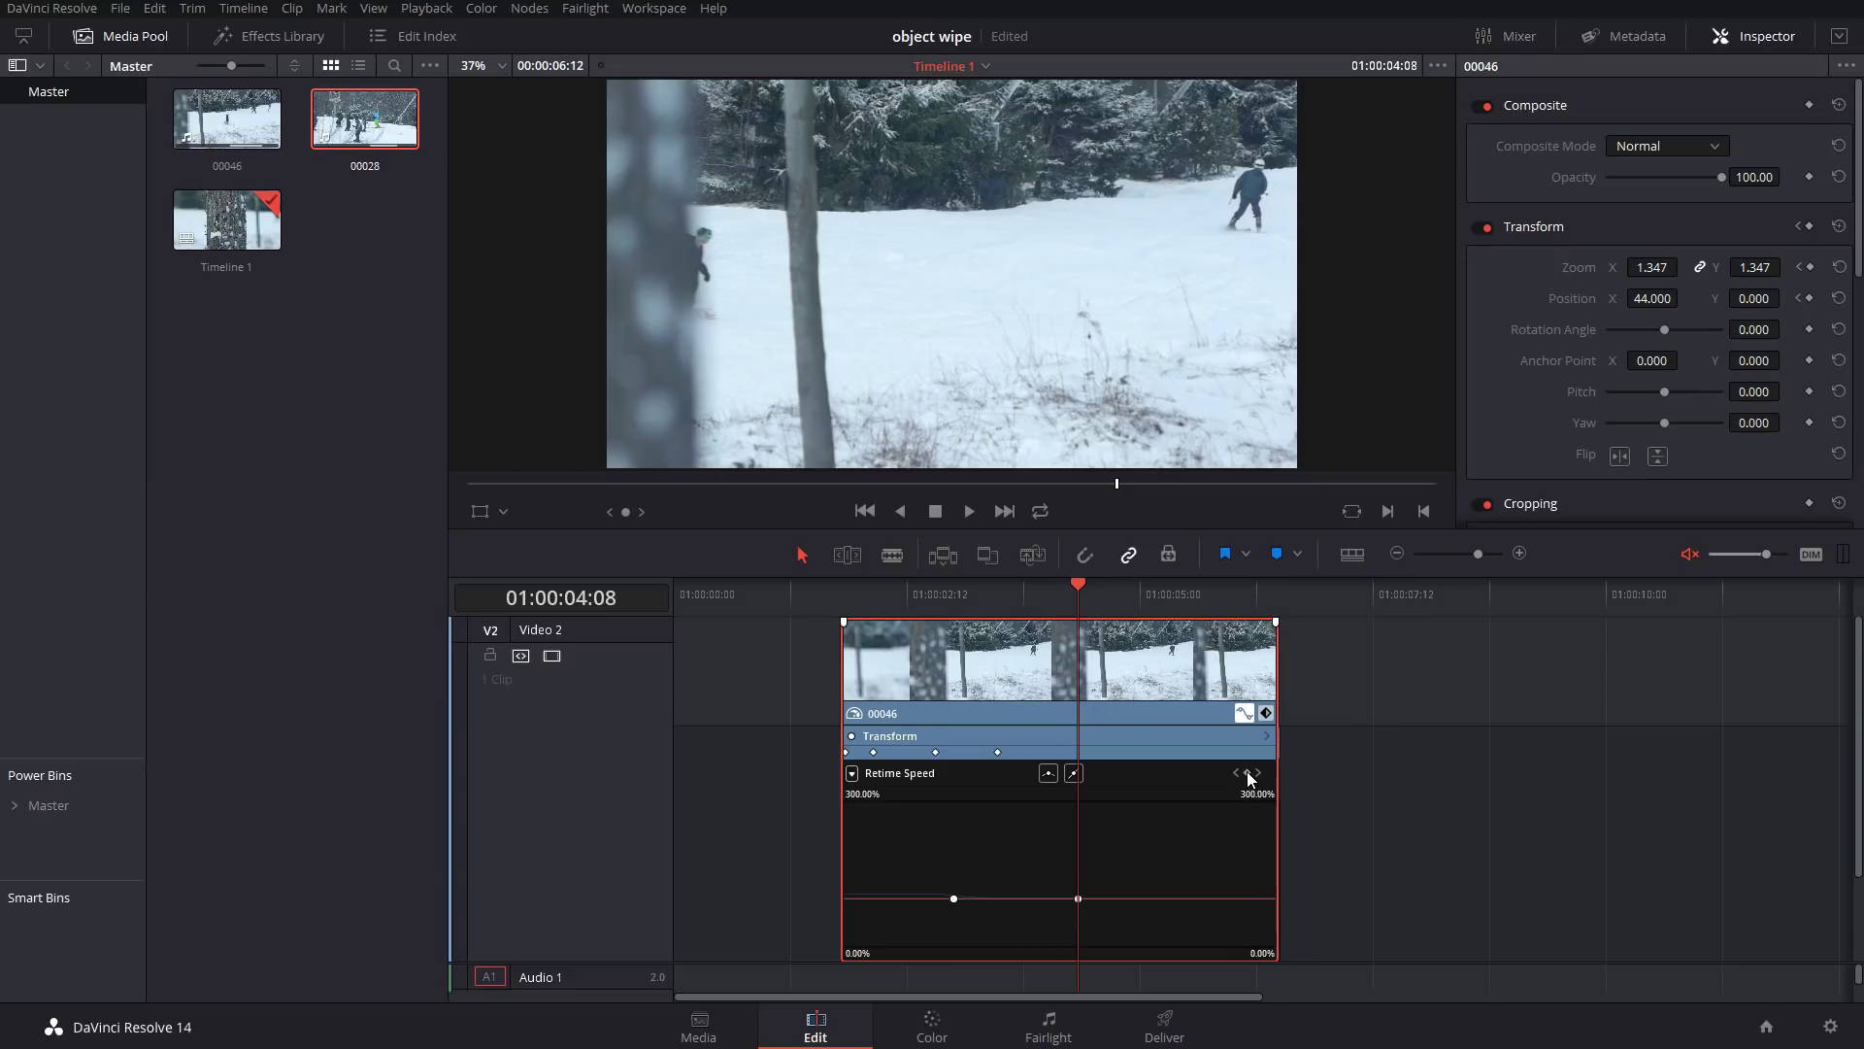
left_click_drag(1078, 585, 1016, 583)
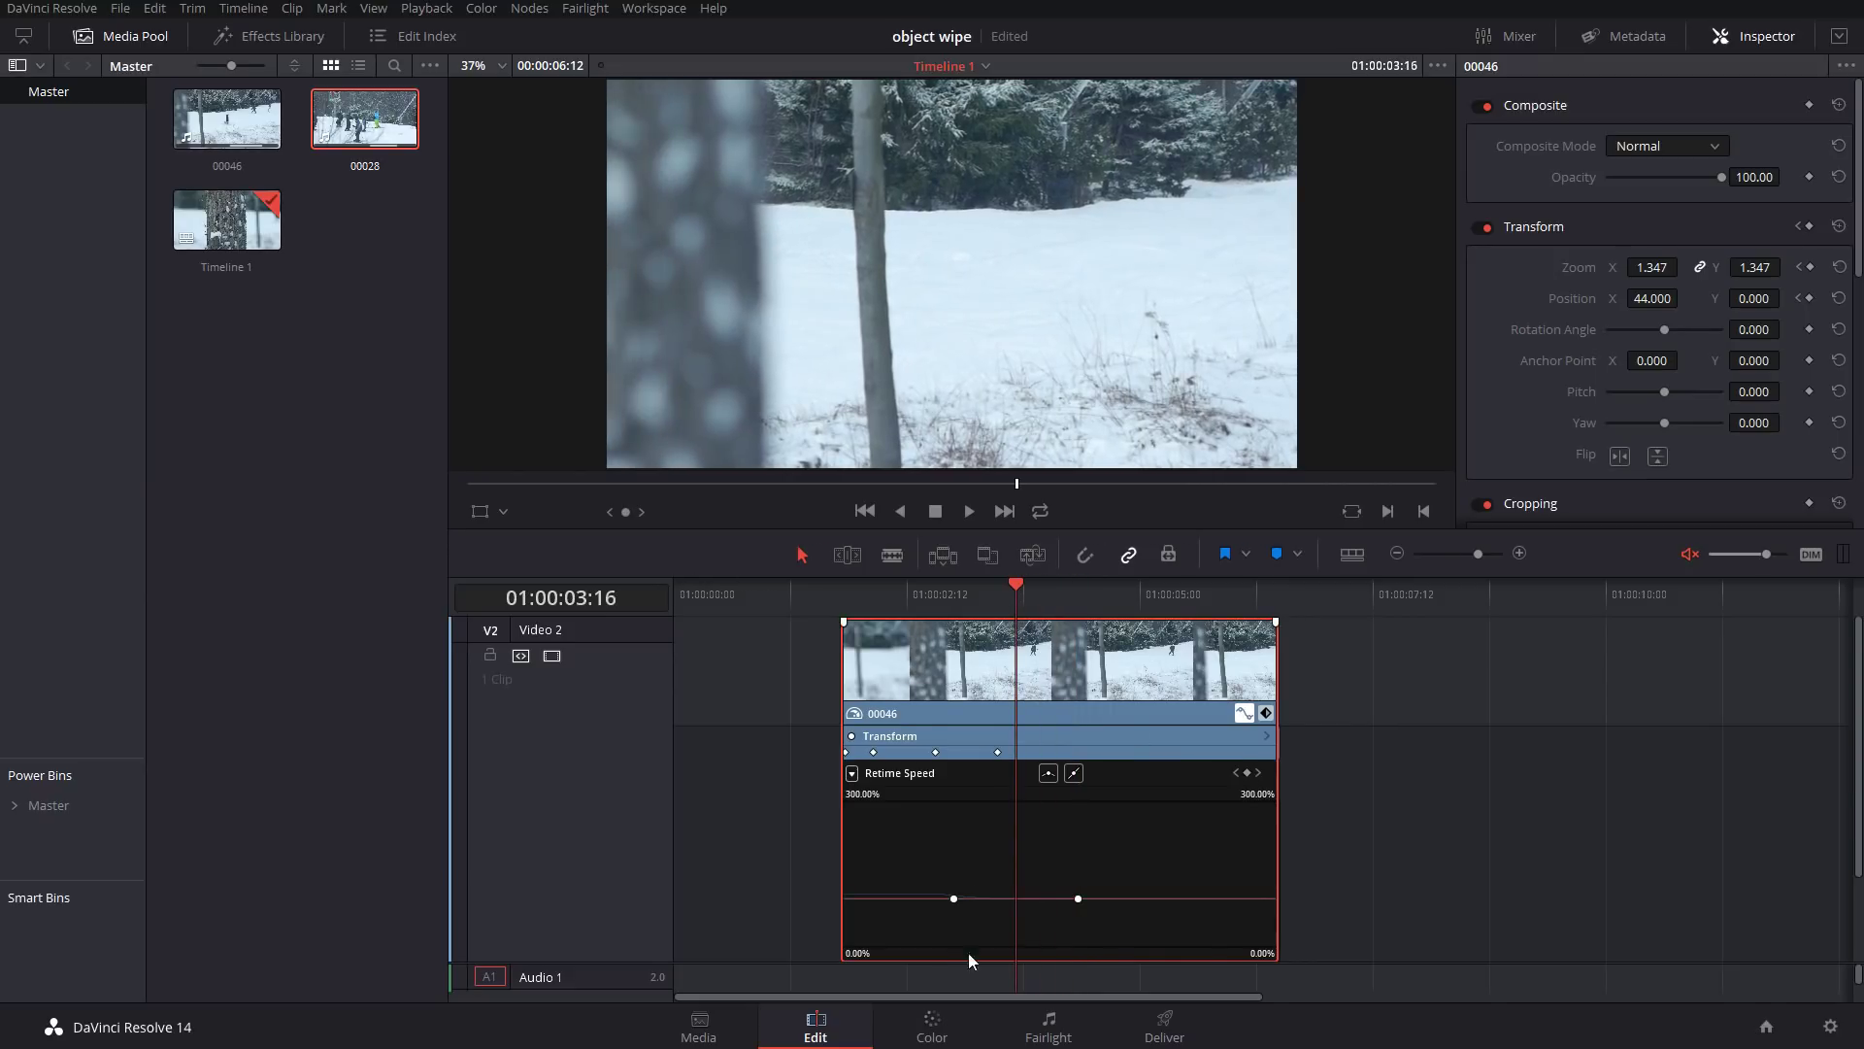
- Raise the middle section to about 161.59% speed and play back the ramp from 01:00:02:15
left_click_drag(999, 898, 999, 859)
left_click_drag(986, 598, 811, 604)
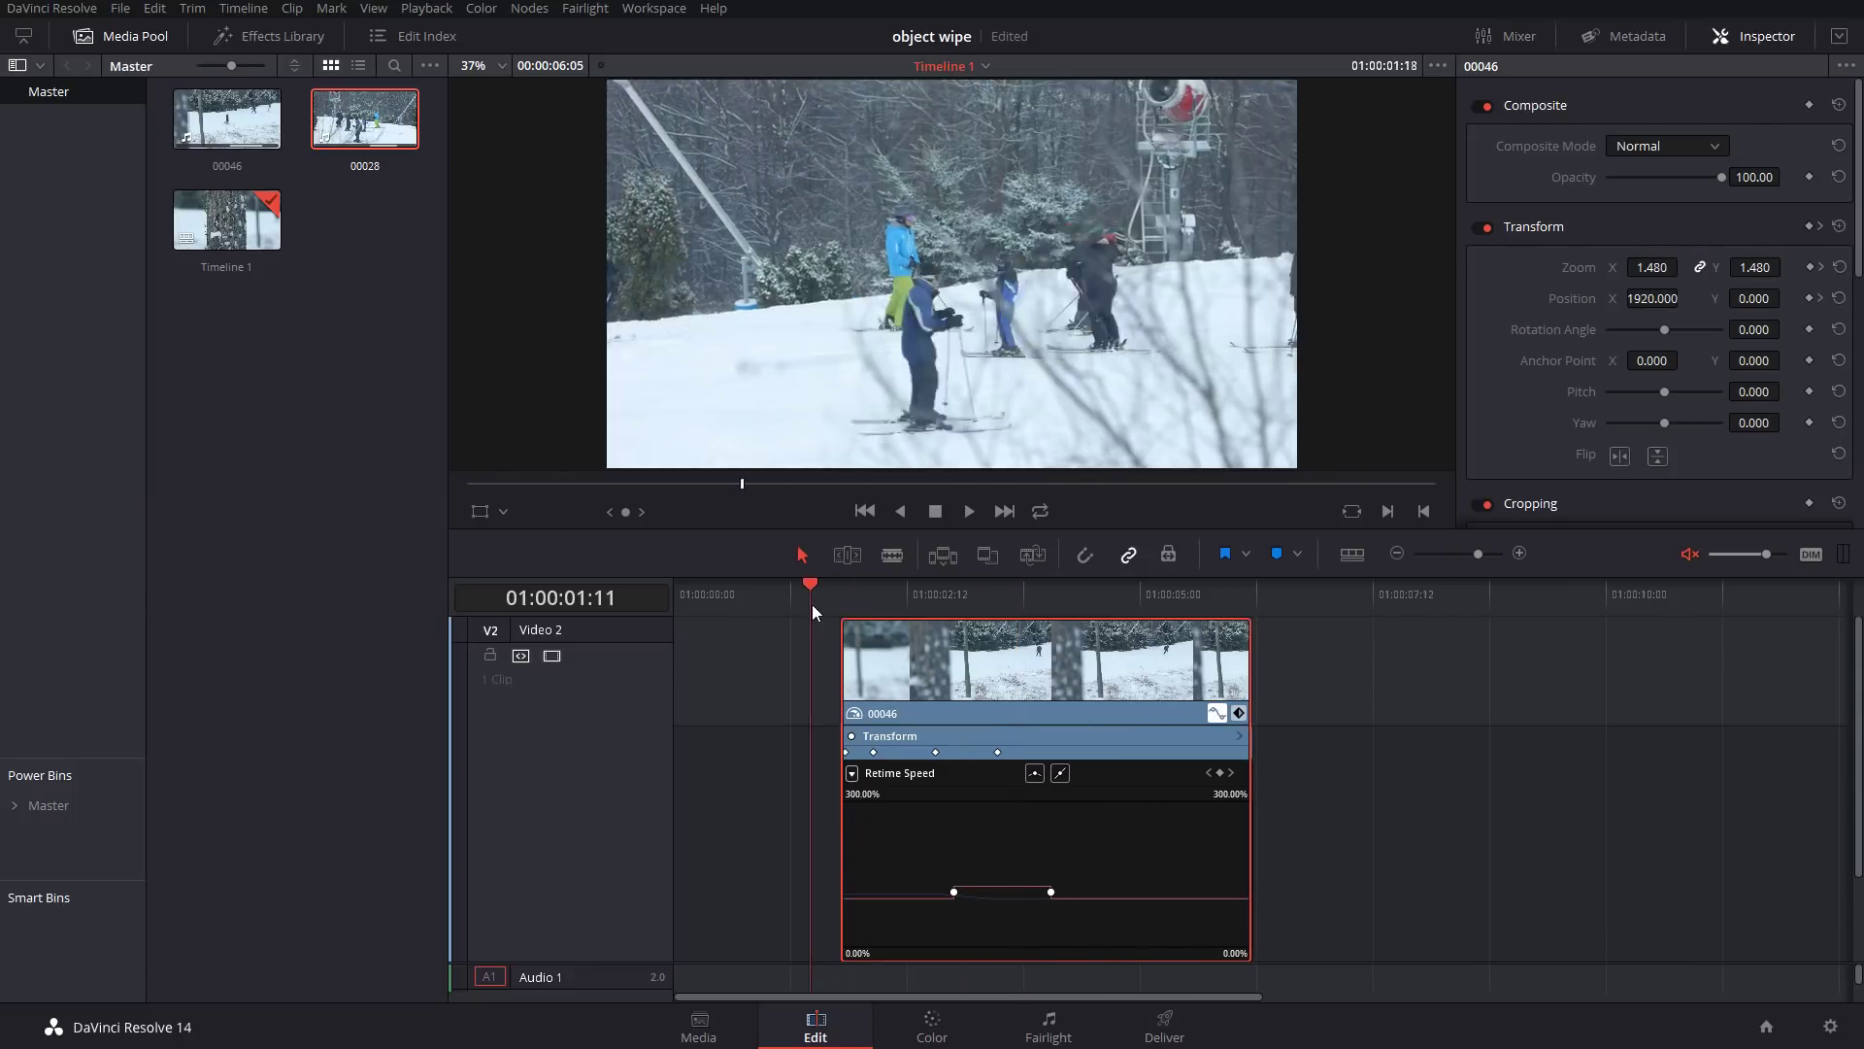
key("space")
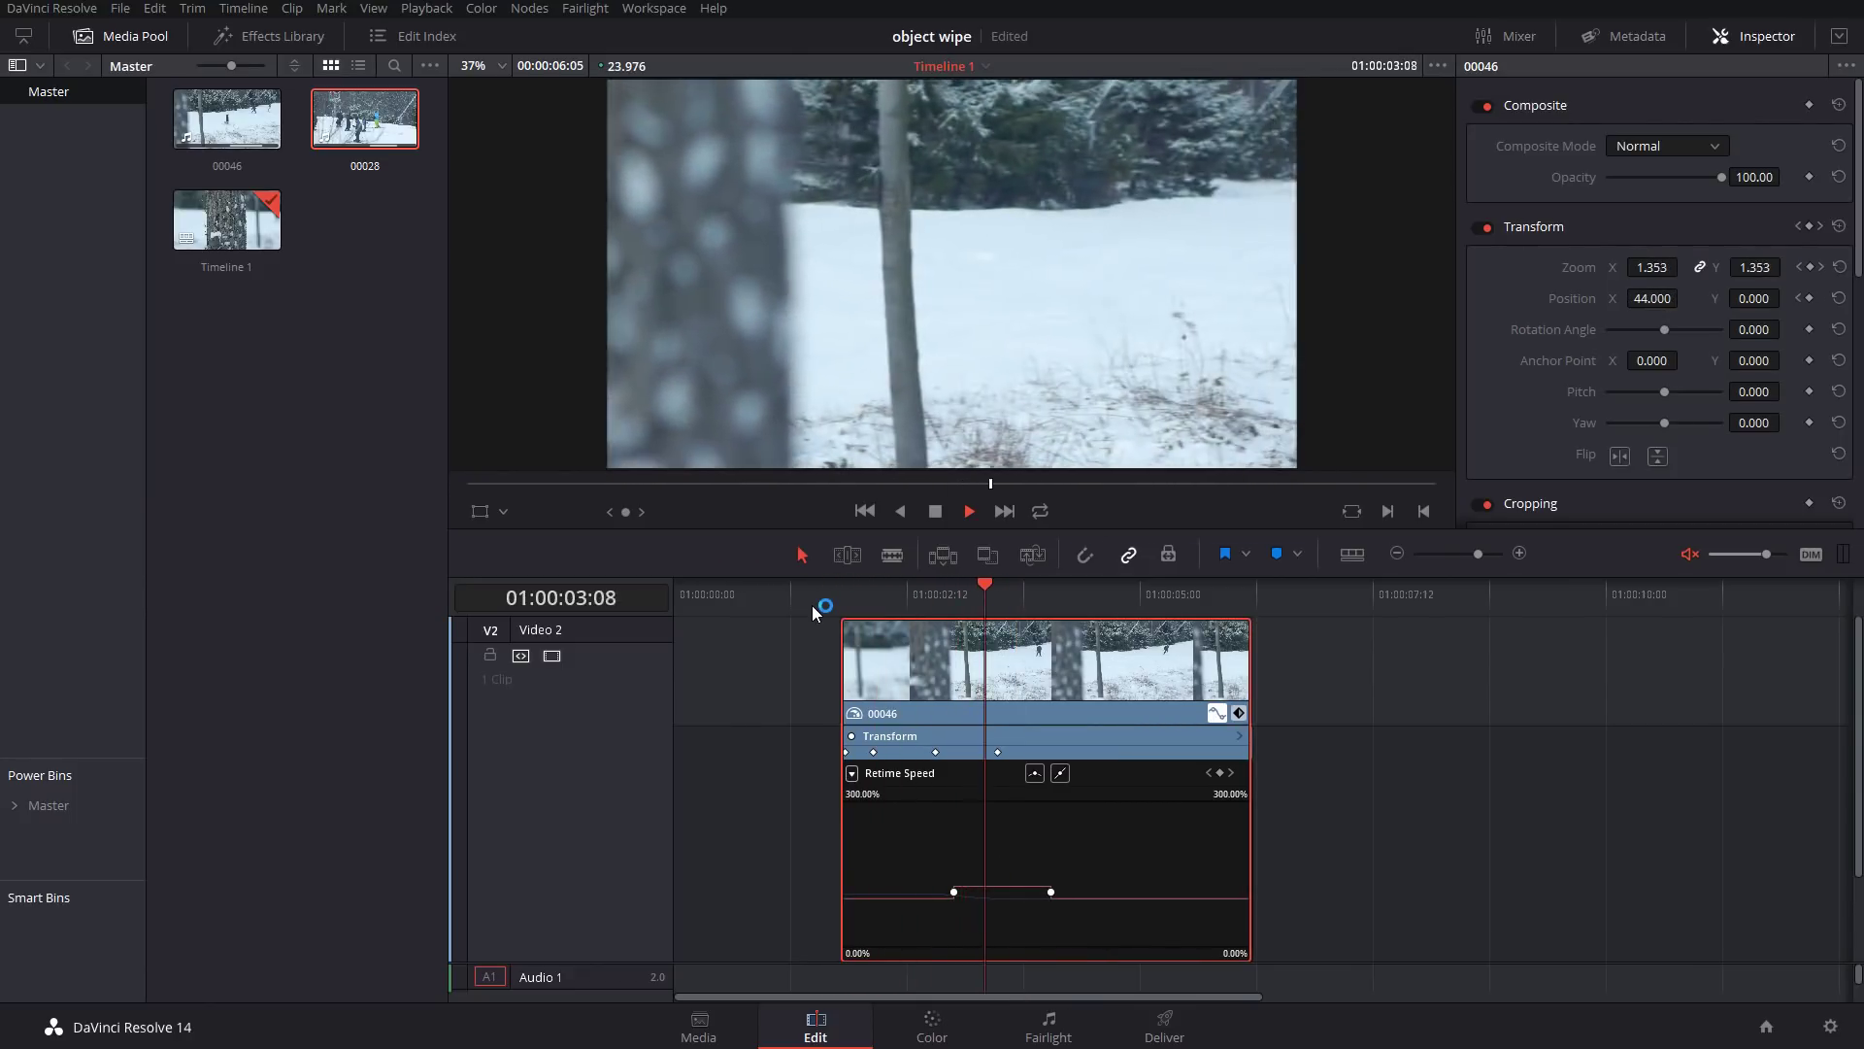
key("space")
key("Up")
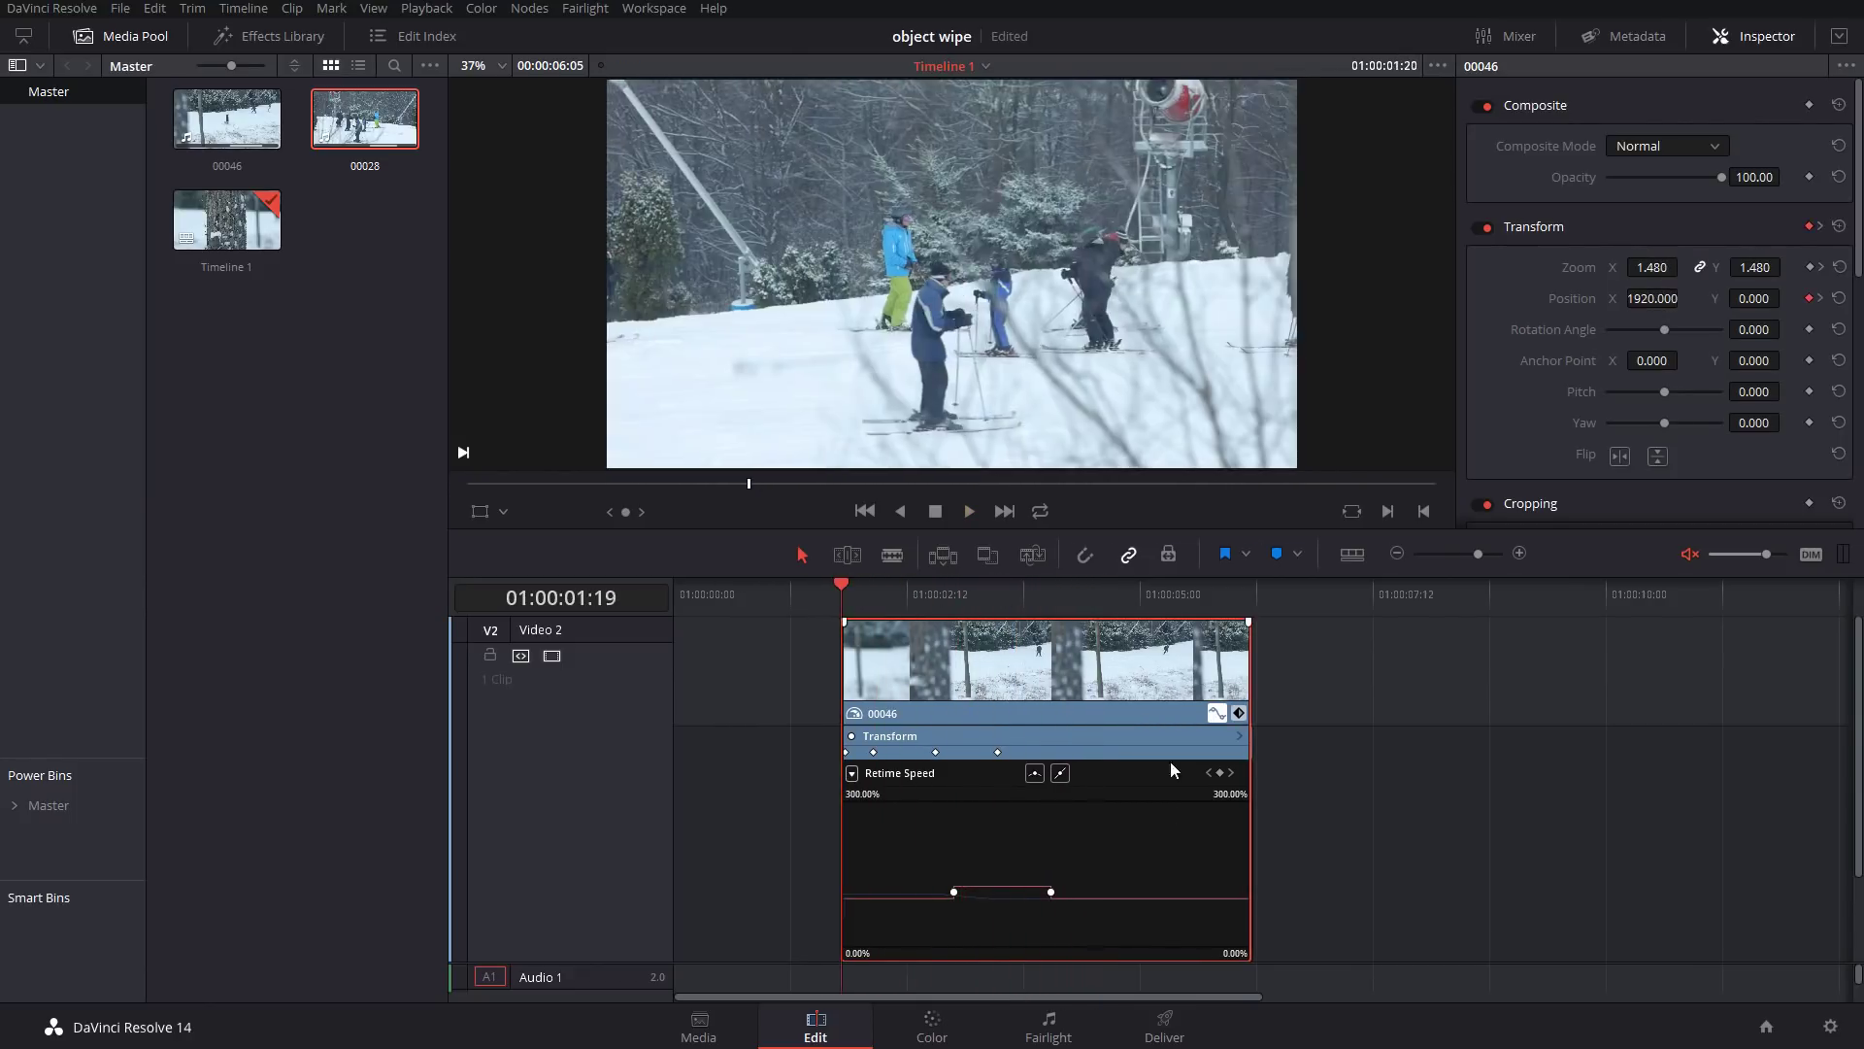
left_click_drag(1003, 891, 1003, 867)
left_click(895, 585)
key("space")
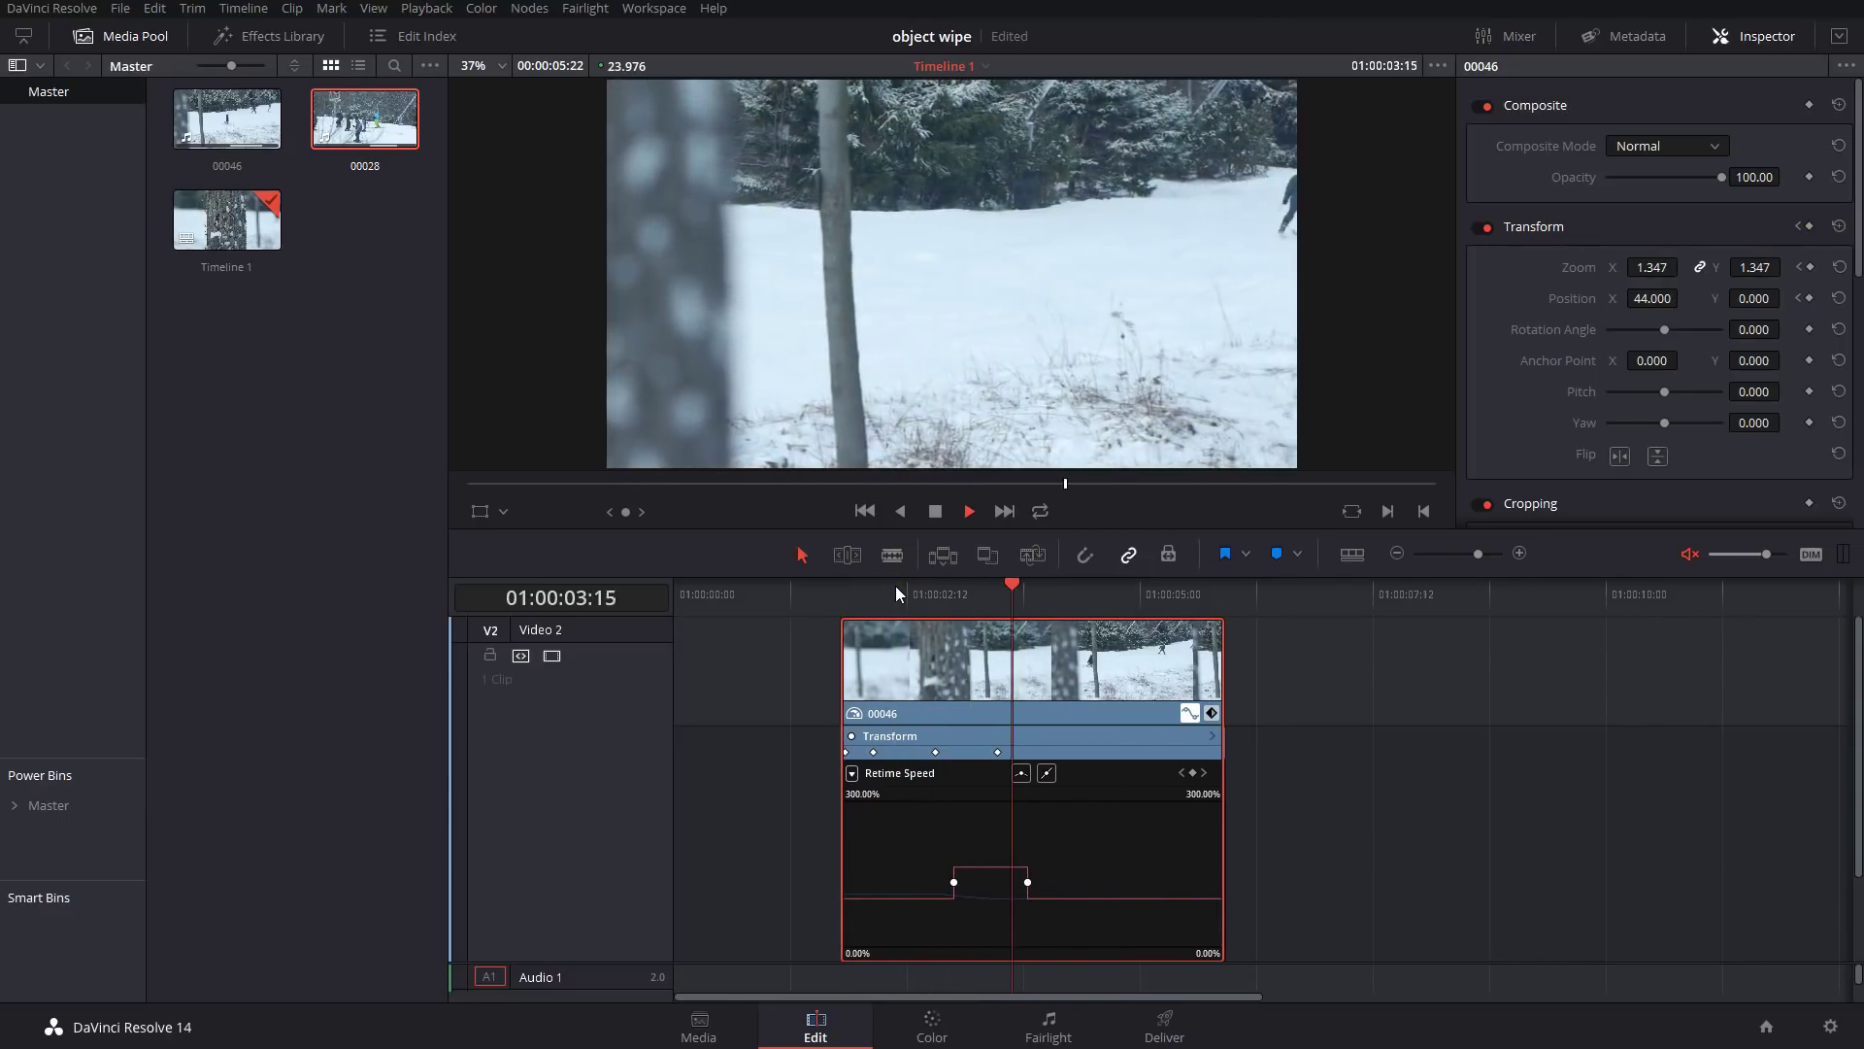
key("space")
key("alt+l")
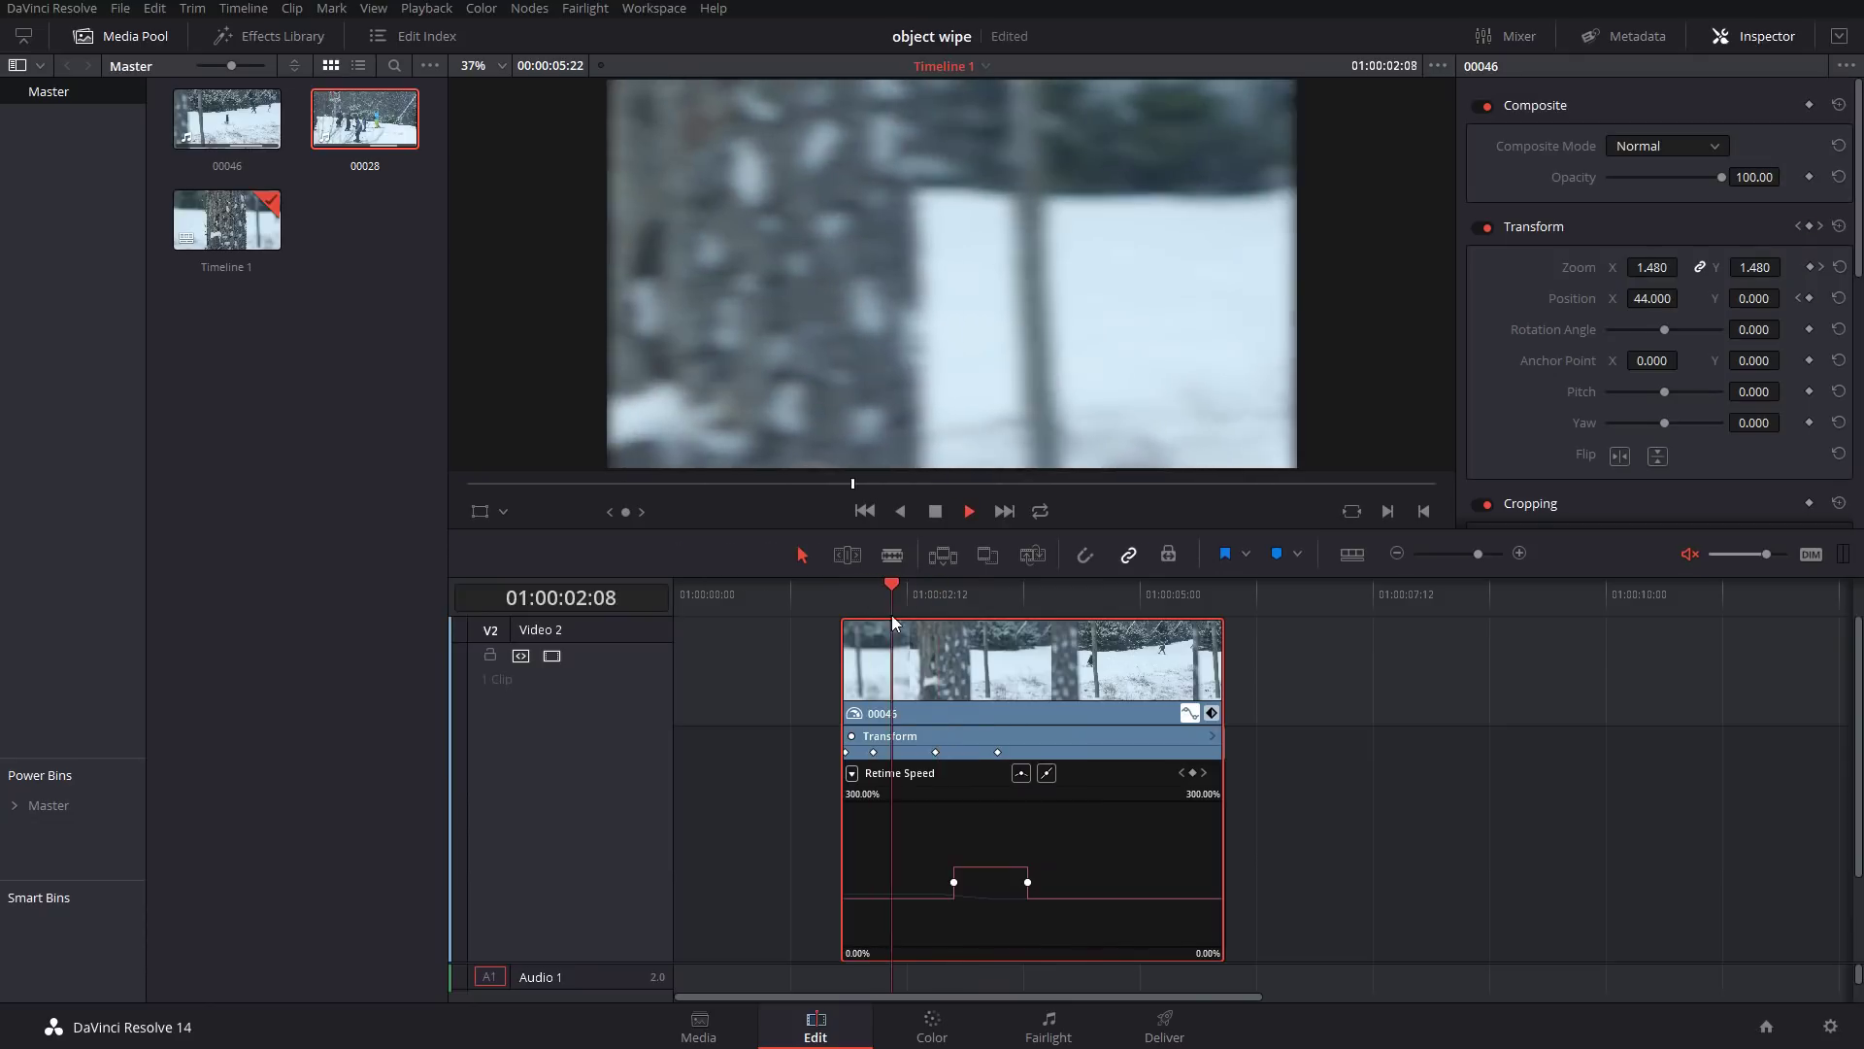
key("space")
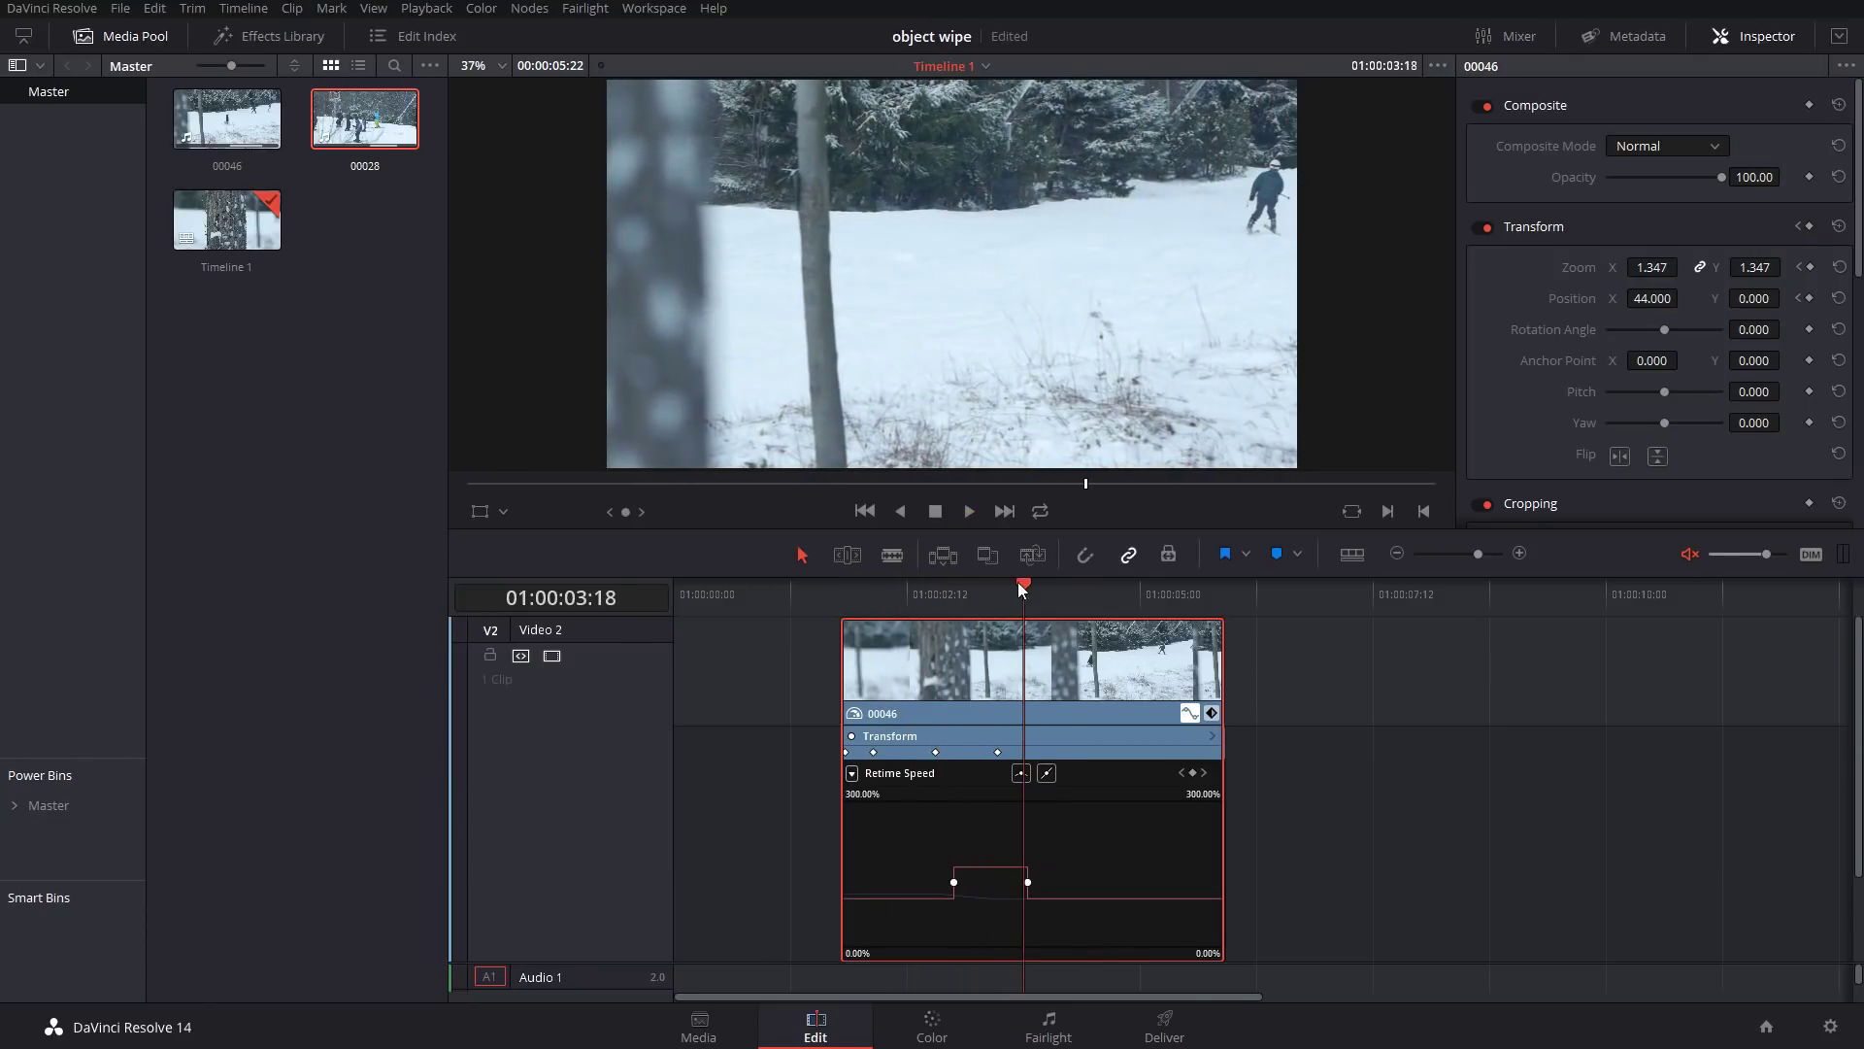
left_click(1521, 553)
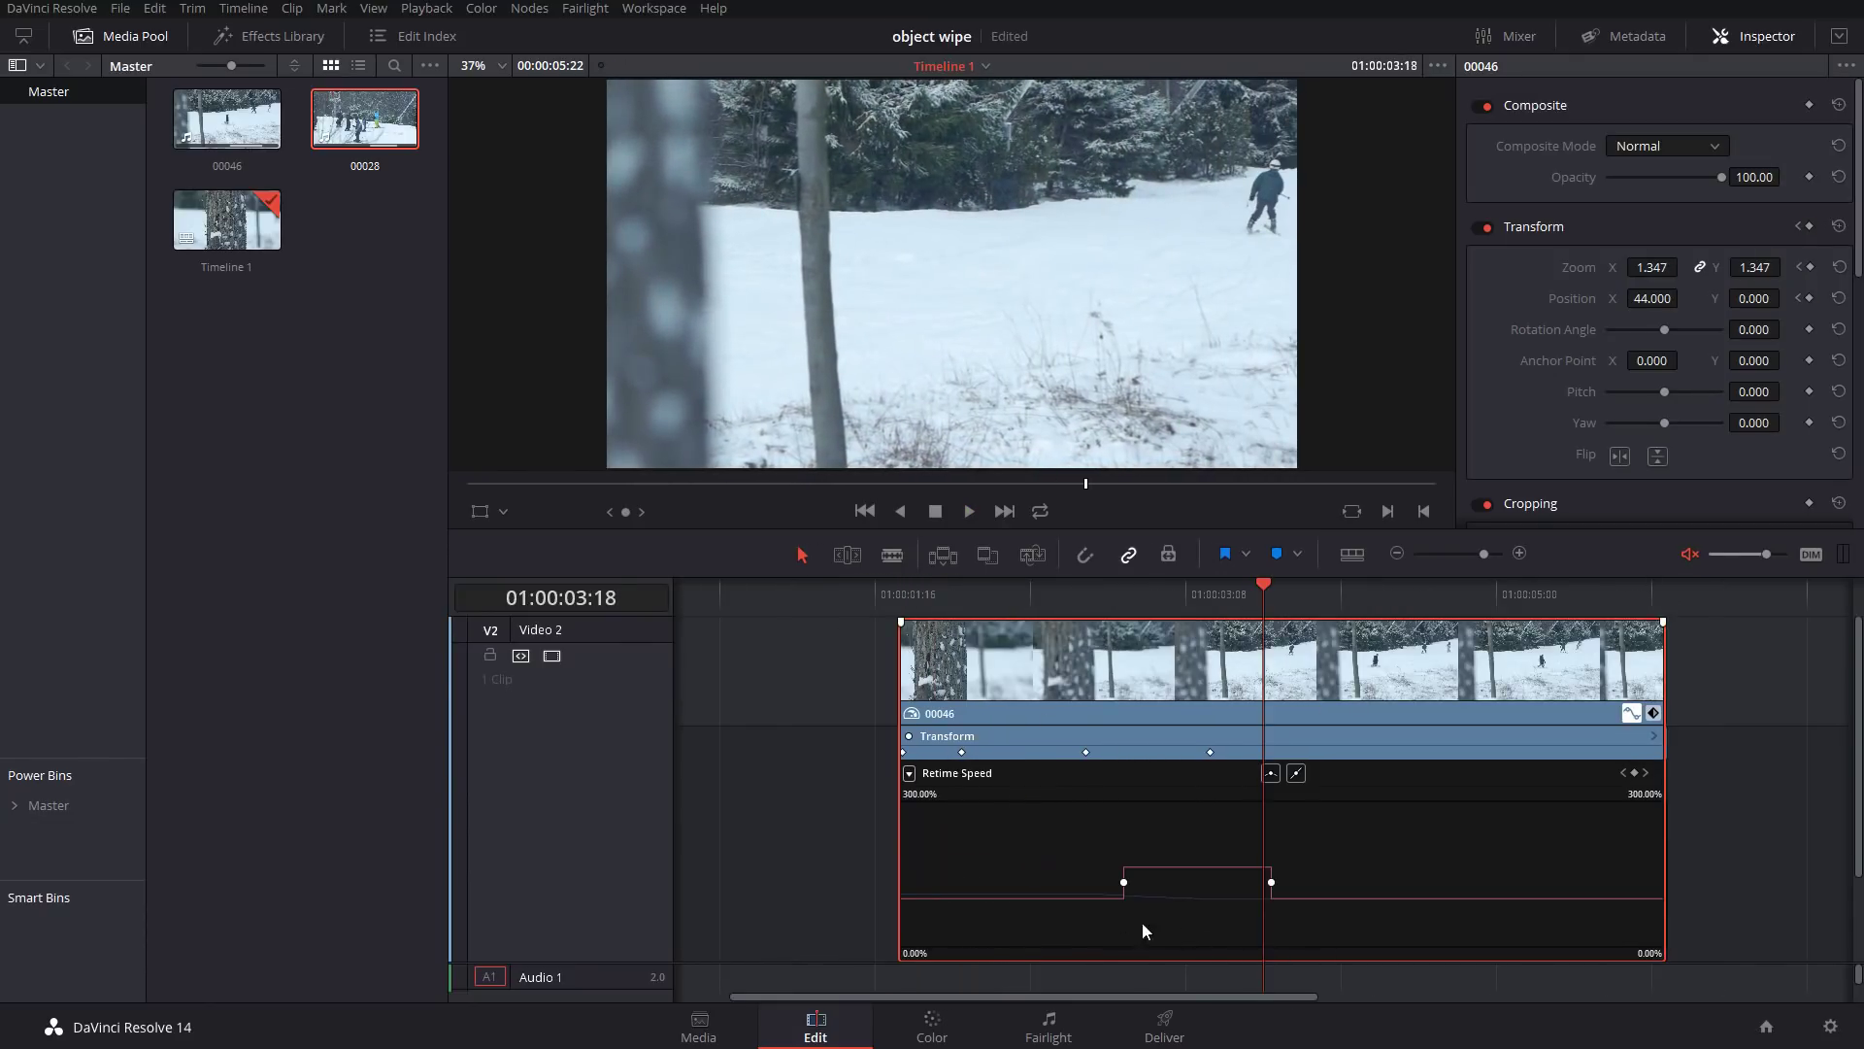
- Smooth the second speed keyframe, raise the middle section to about 164.37%, and play the ramp
left_click_drag(1126, 589, 1124, 590)
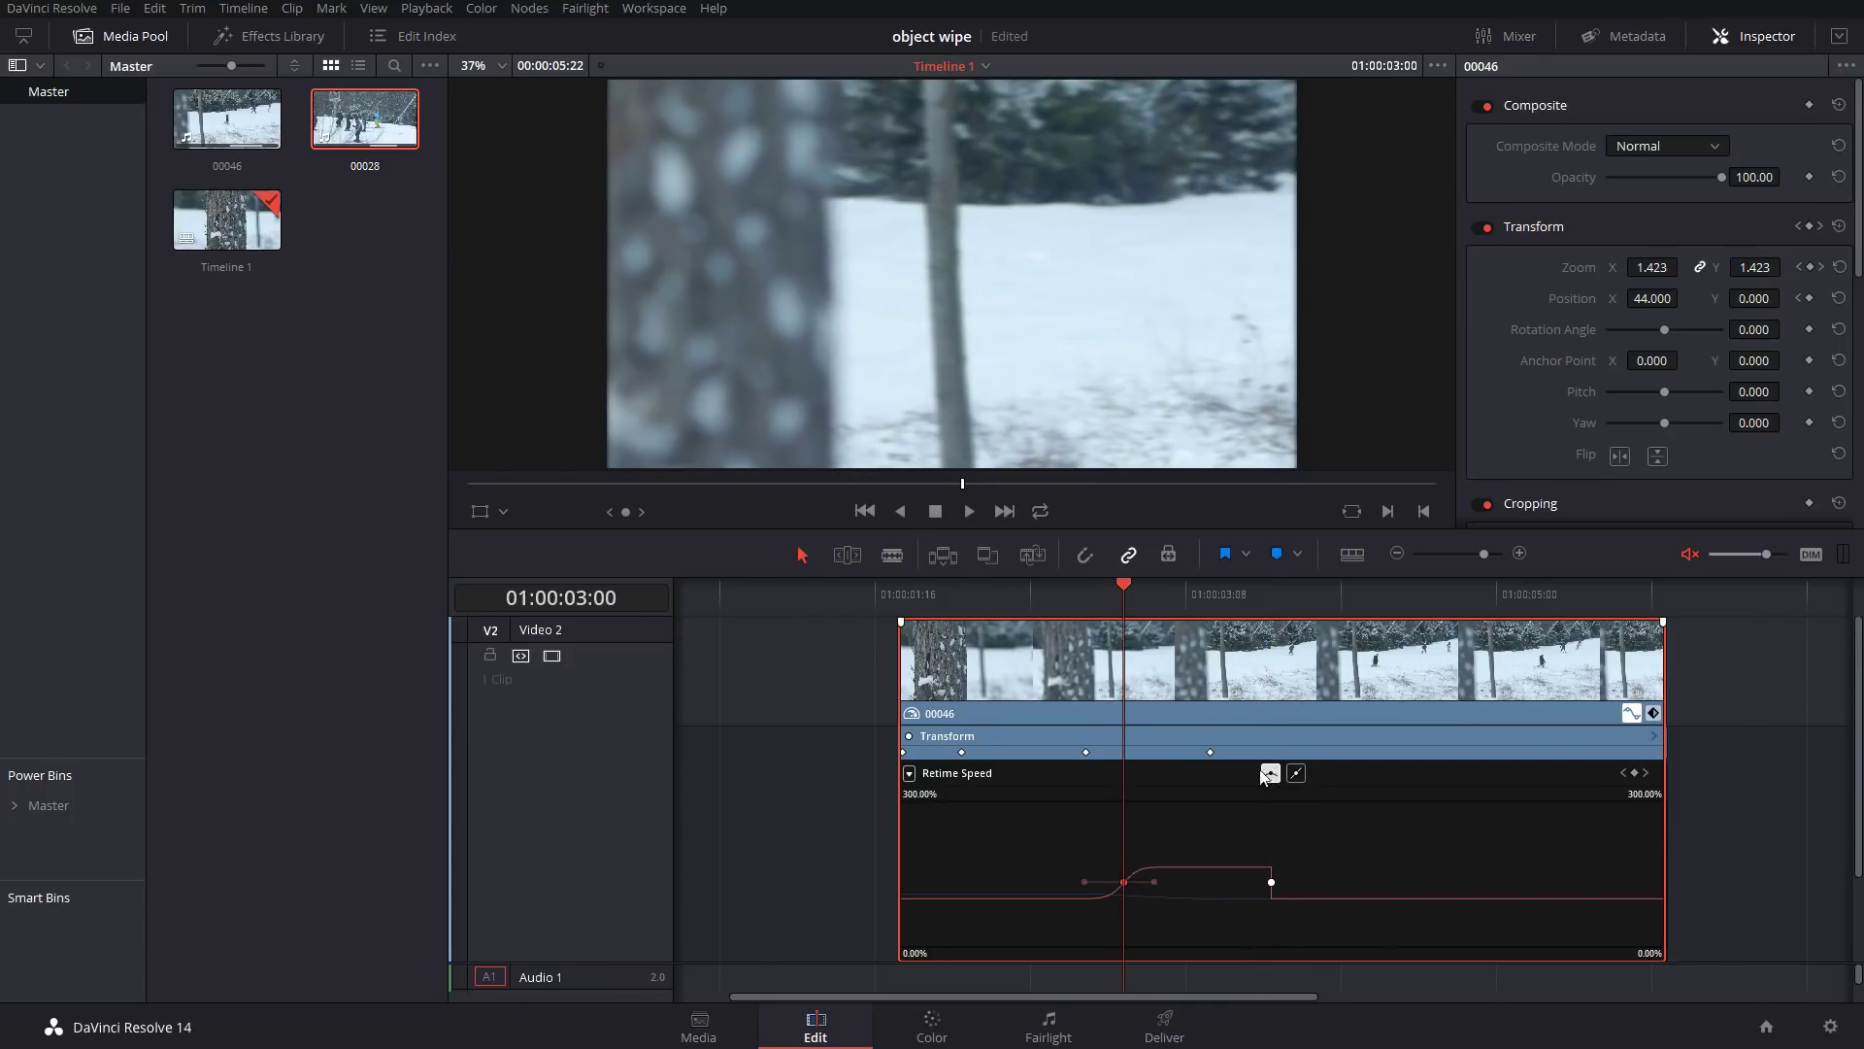
left_click_drag(1244, 595, 1272, 595)
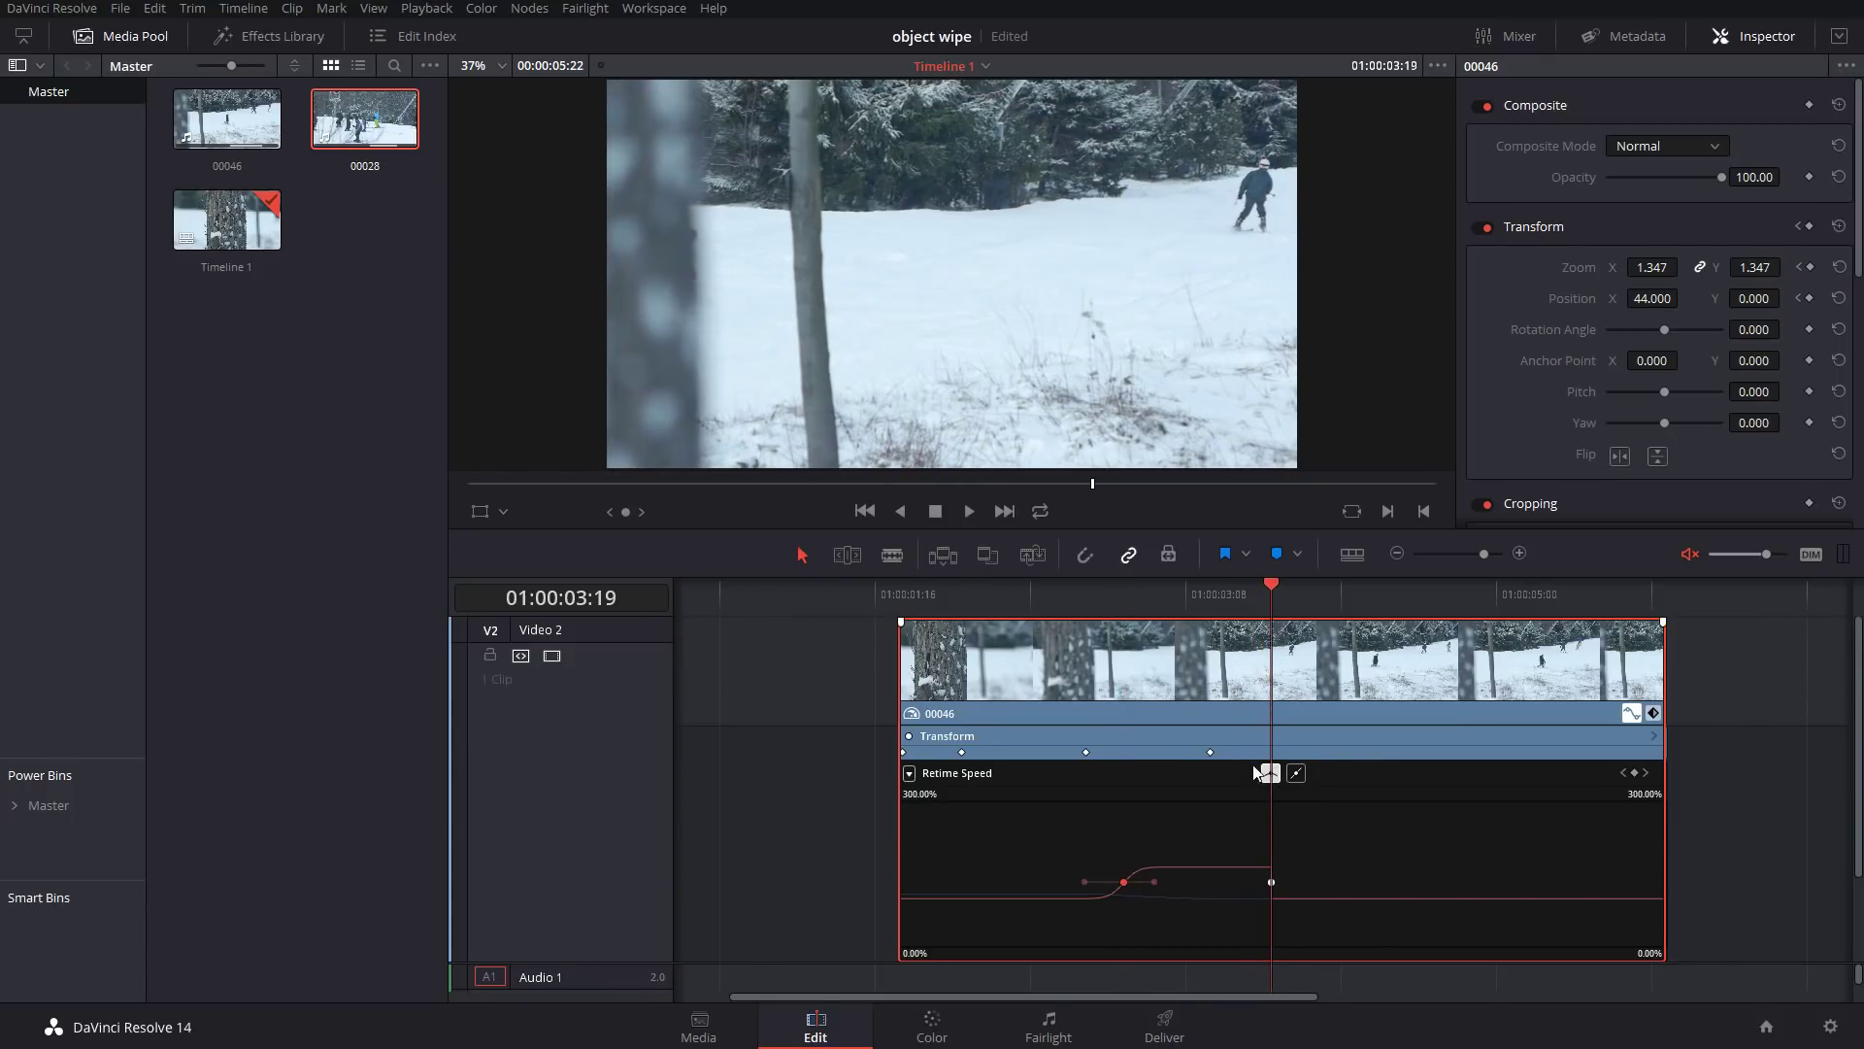
left_click(1271, 880)
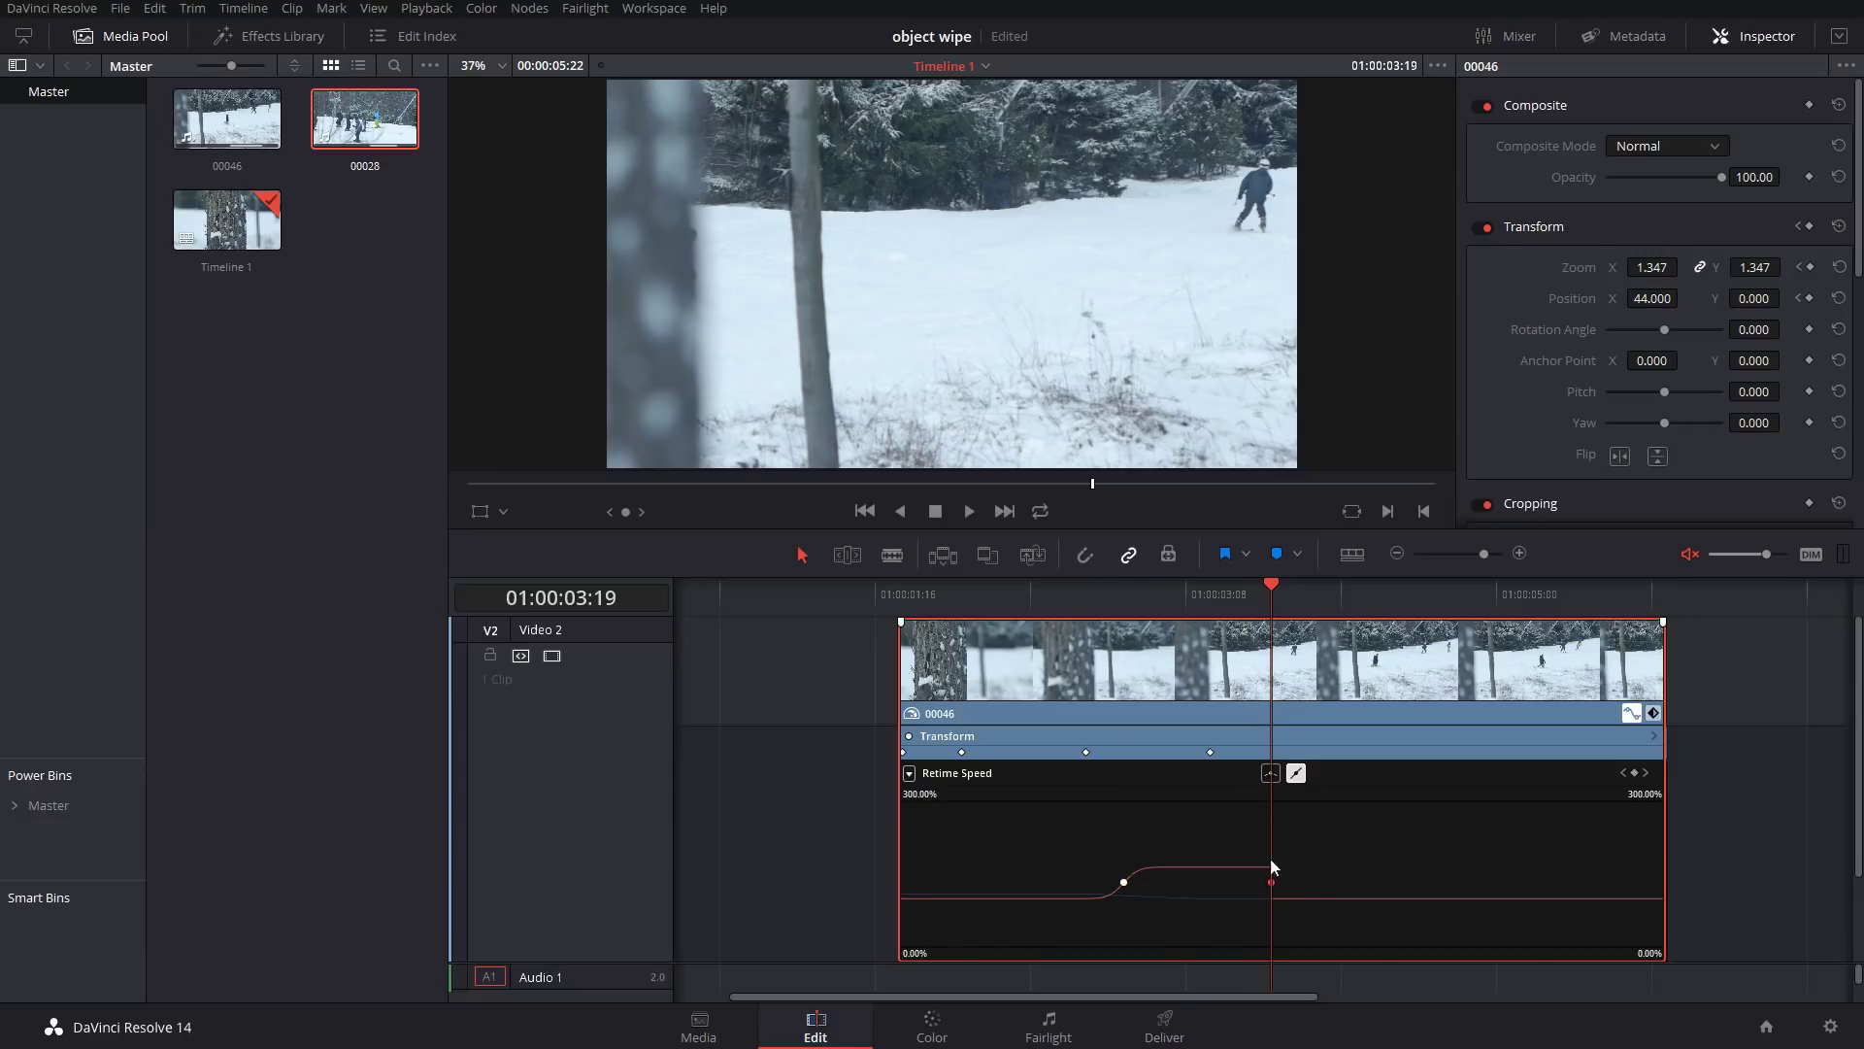
left_click(1269, 774)
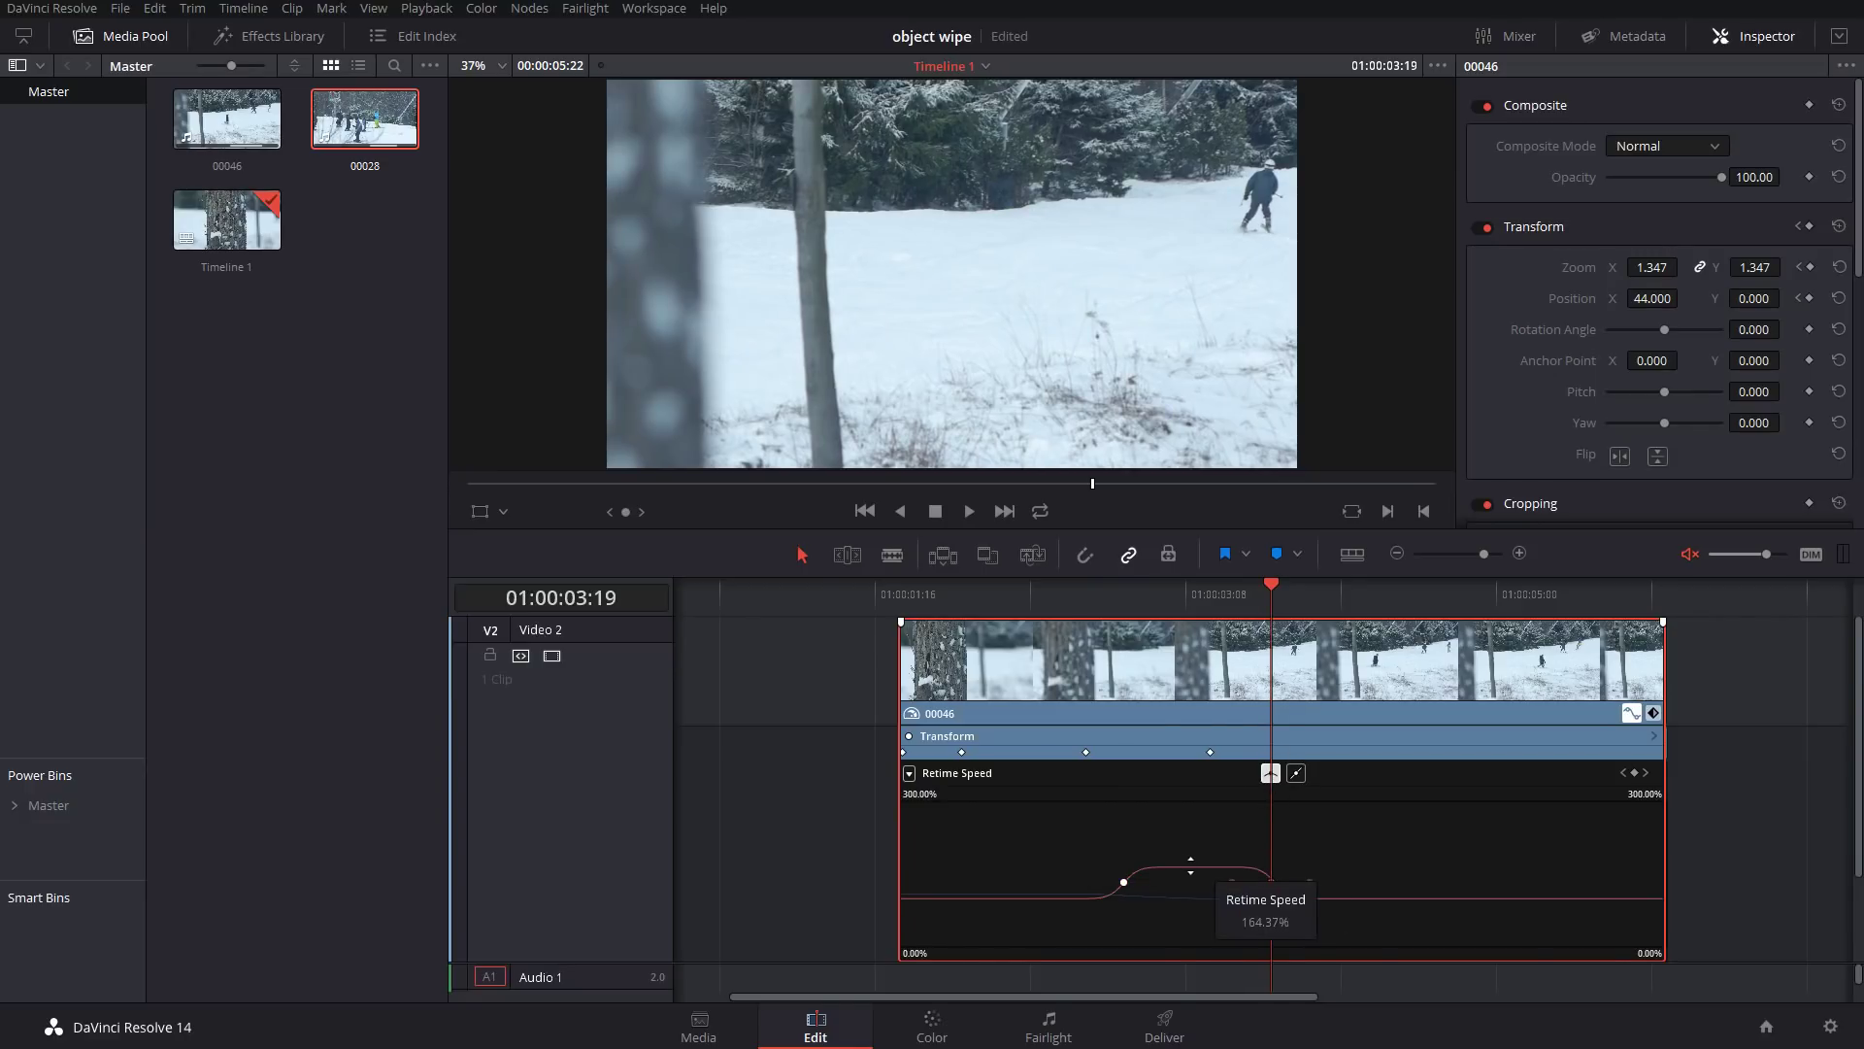
left_click_drag(1190, 865, 1190, 852)
left_click(933, 595)
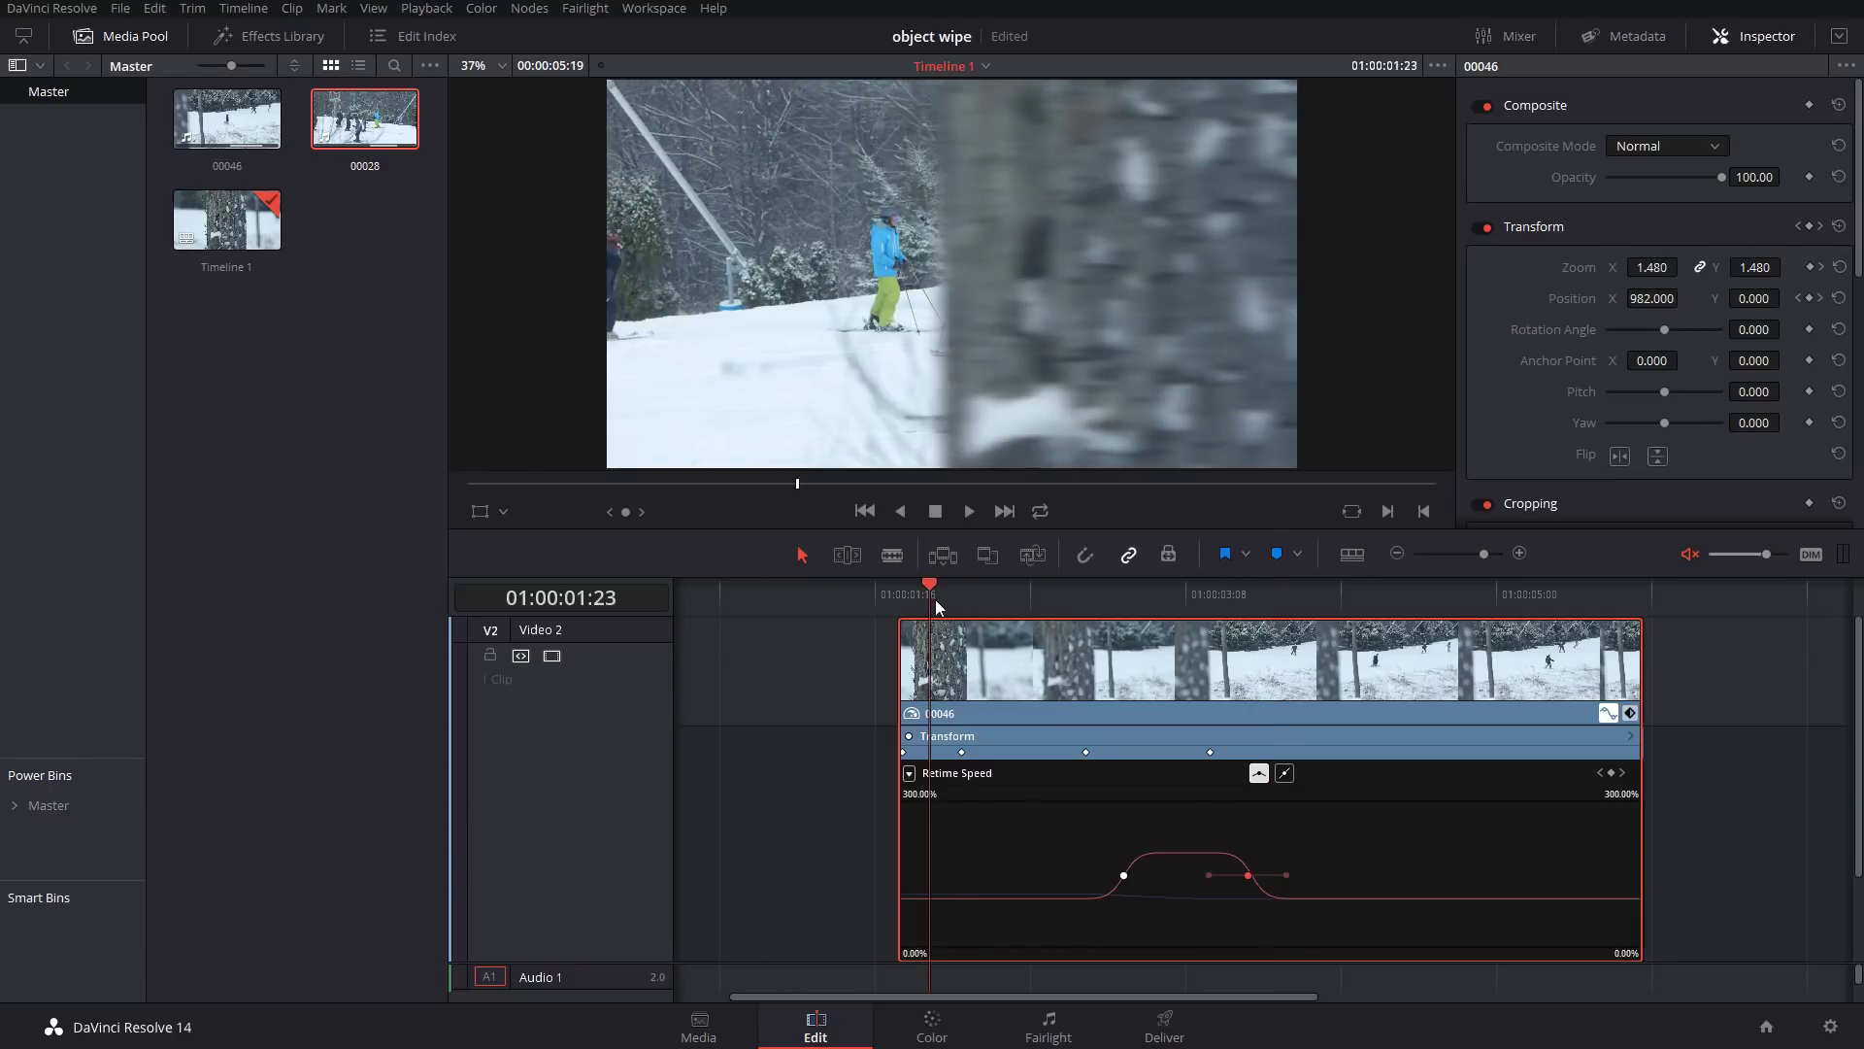
key("space")
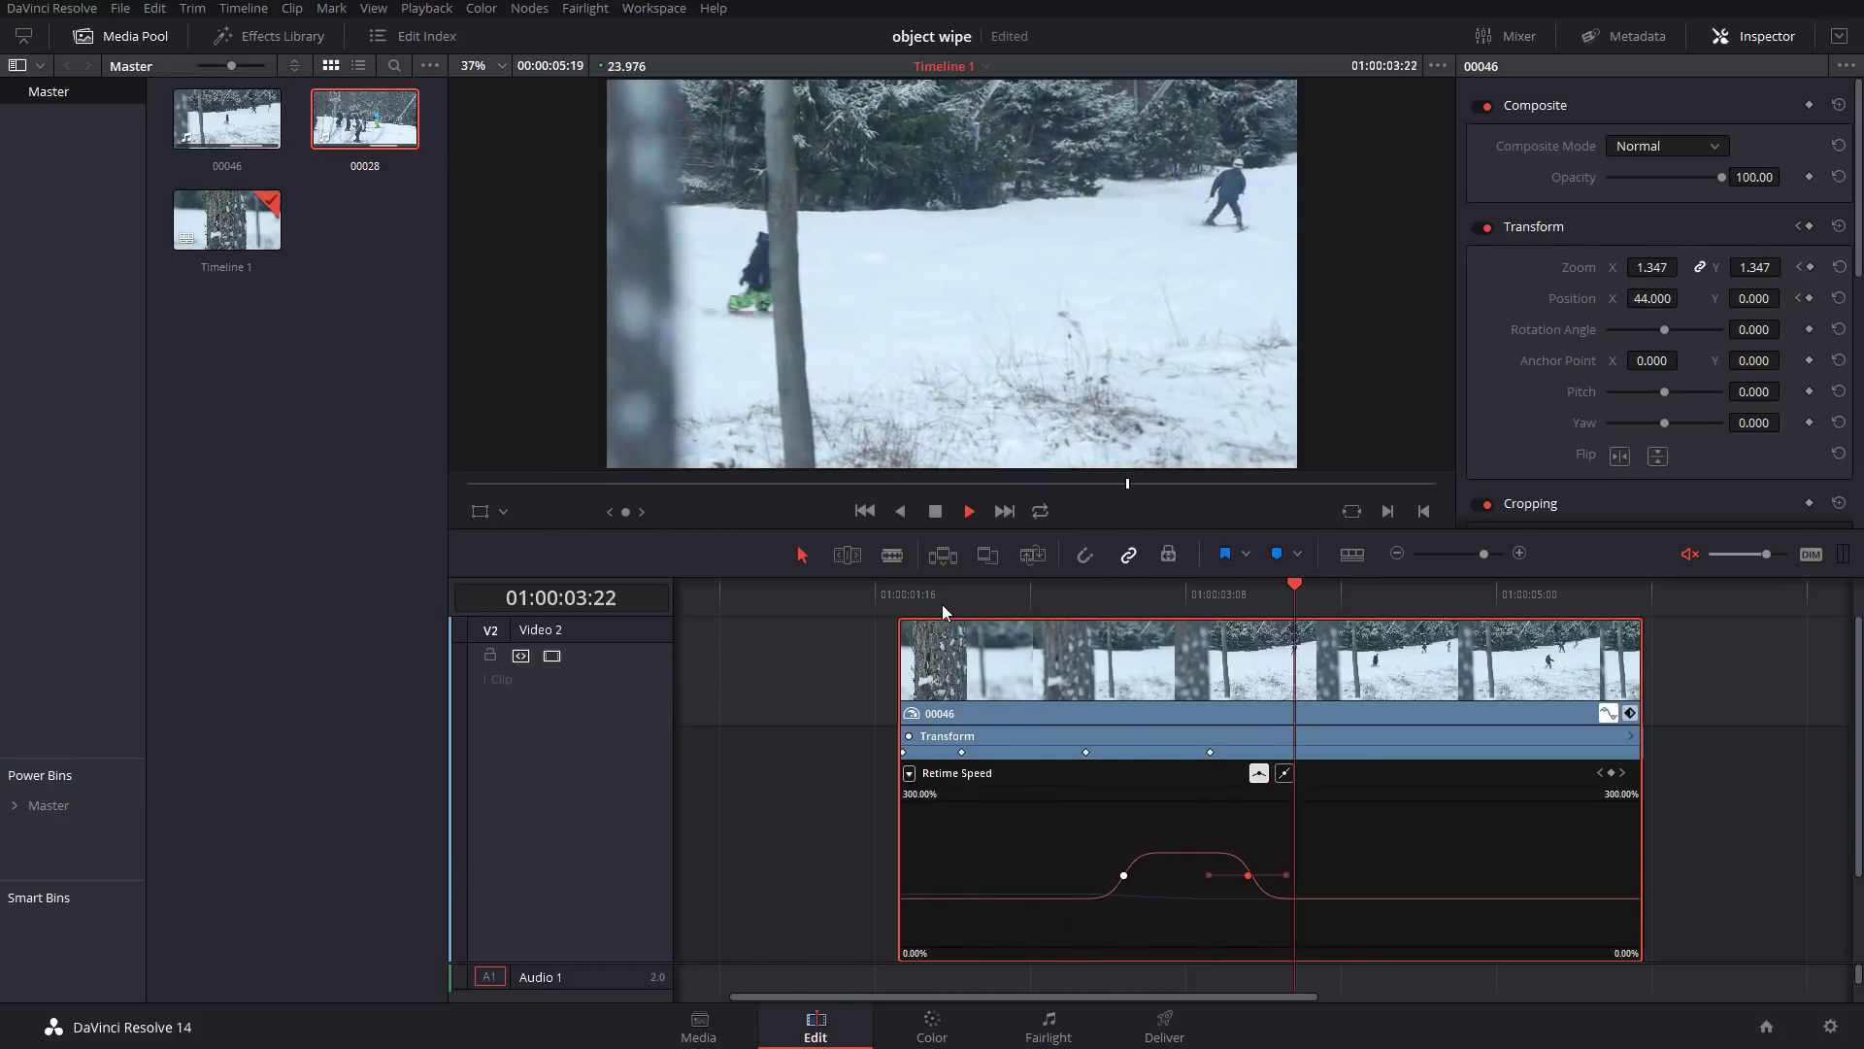
key("space")
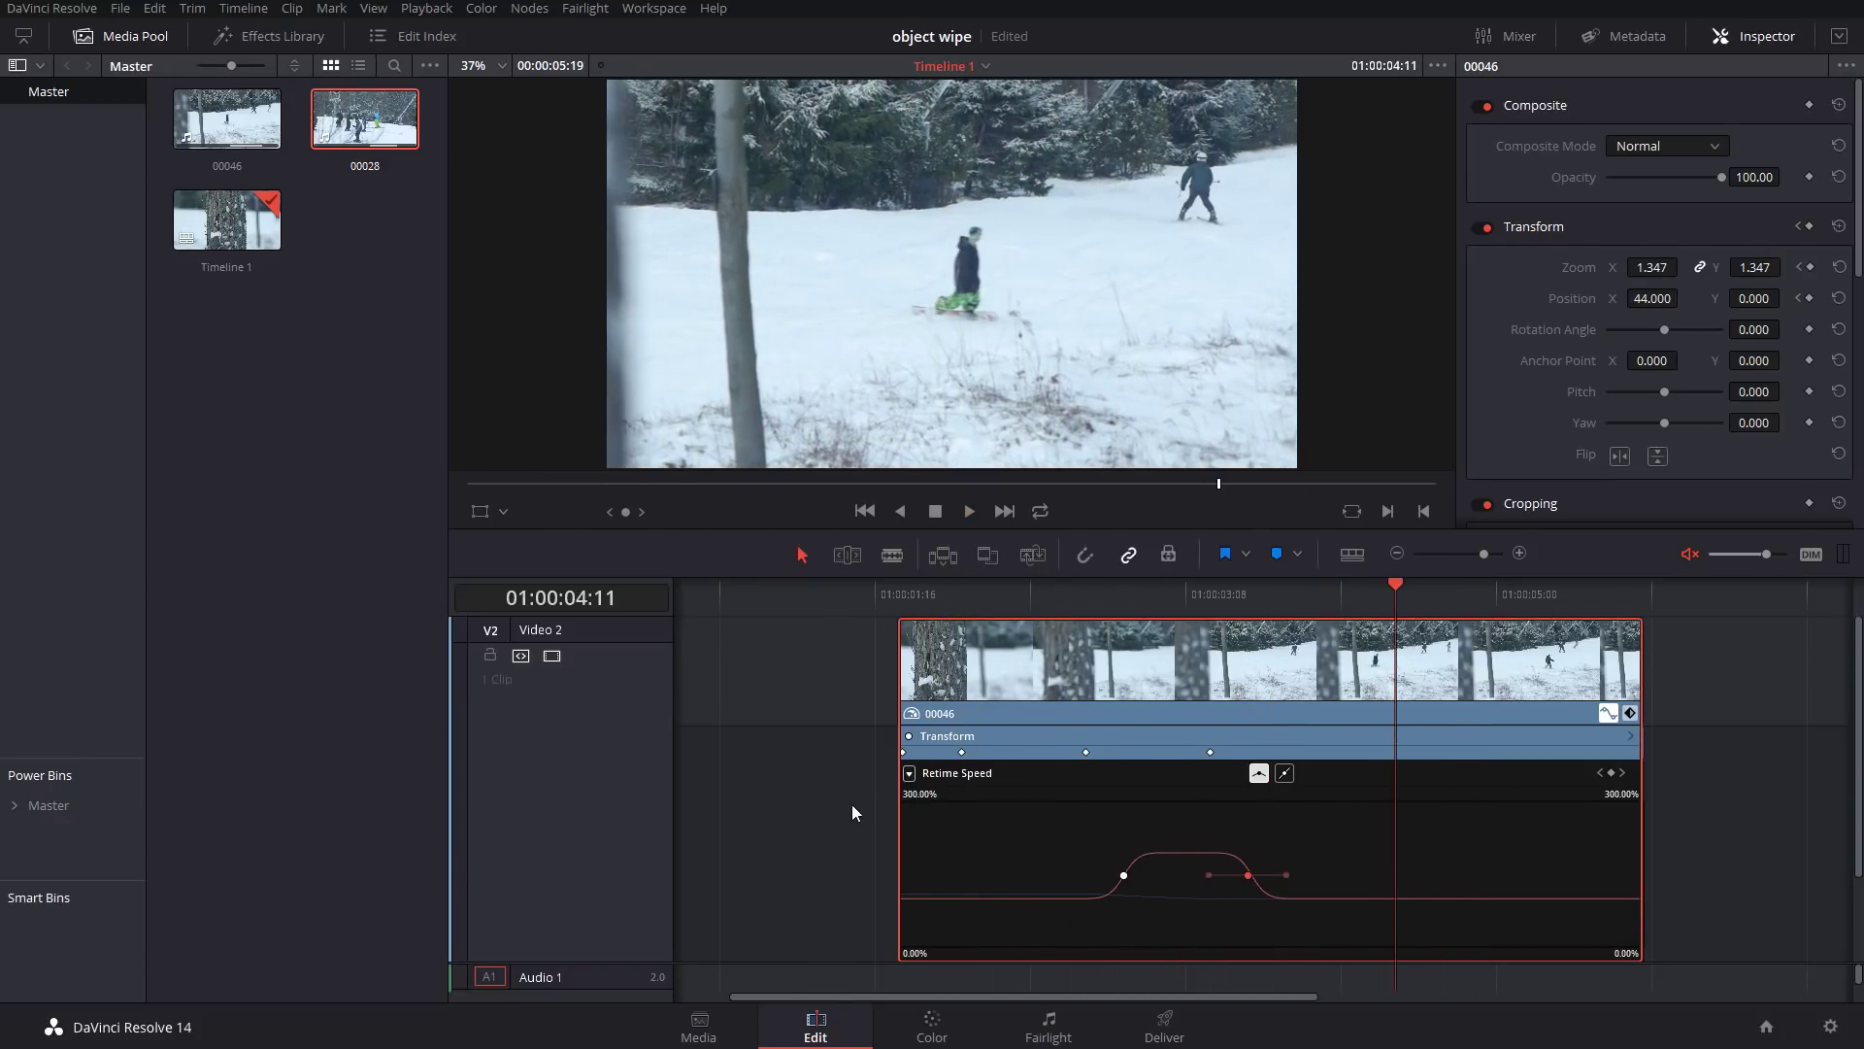
left_click(959, 1032)
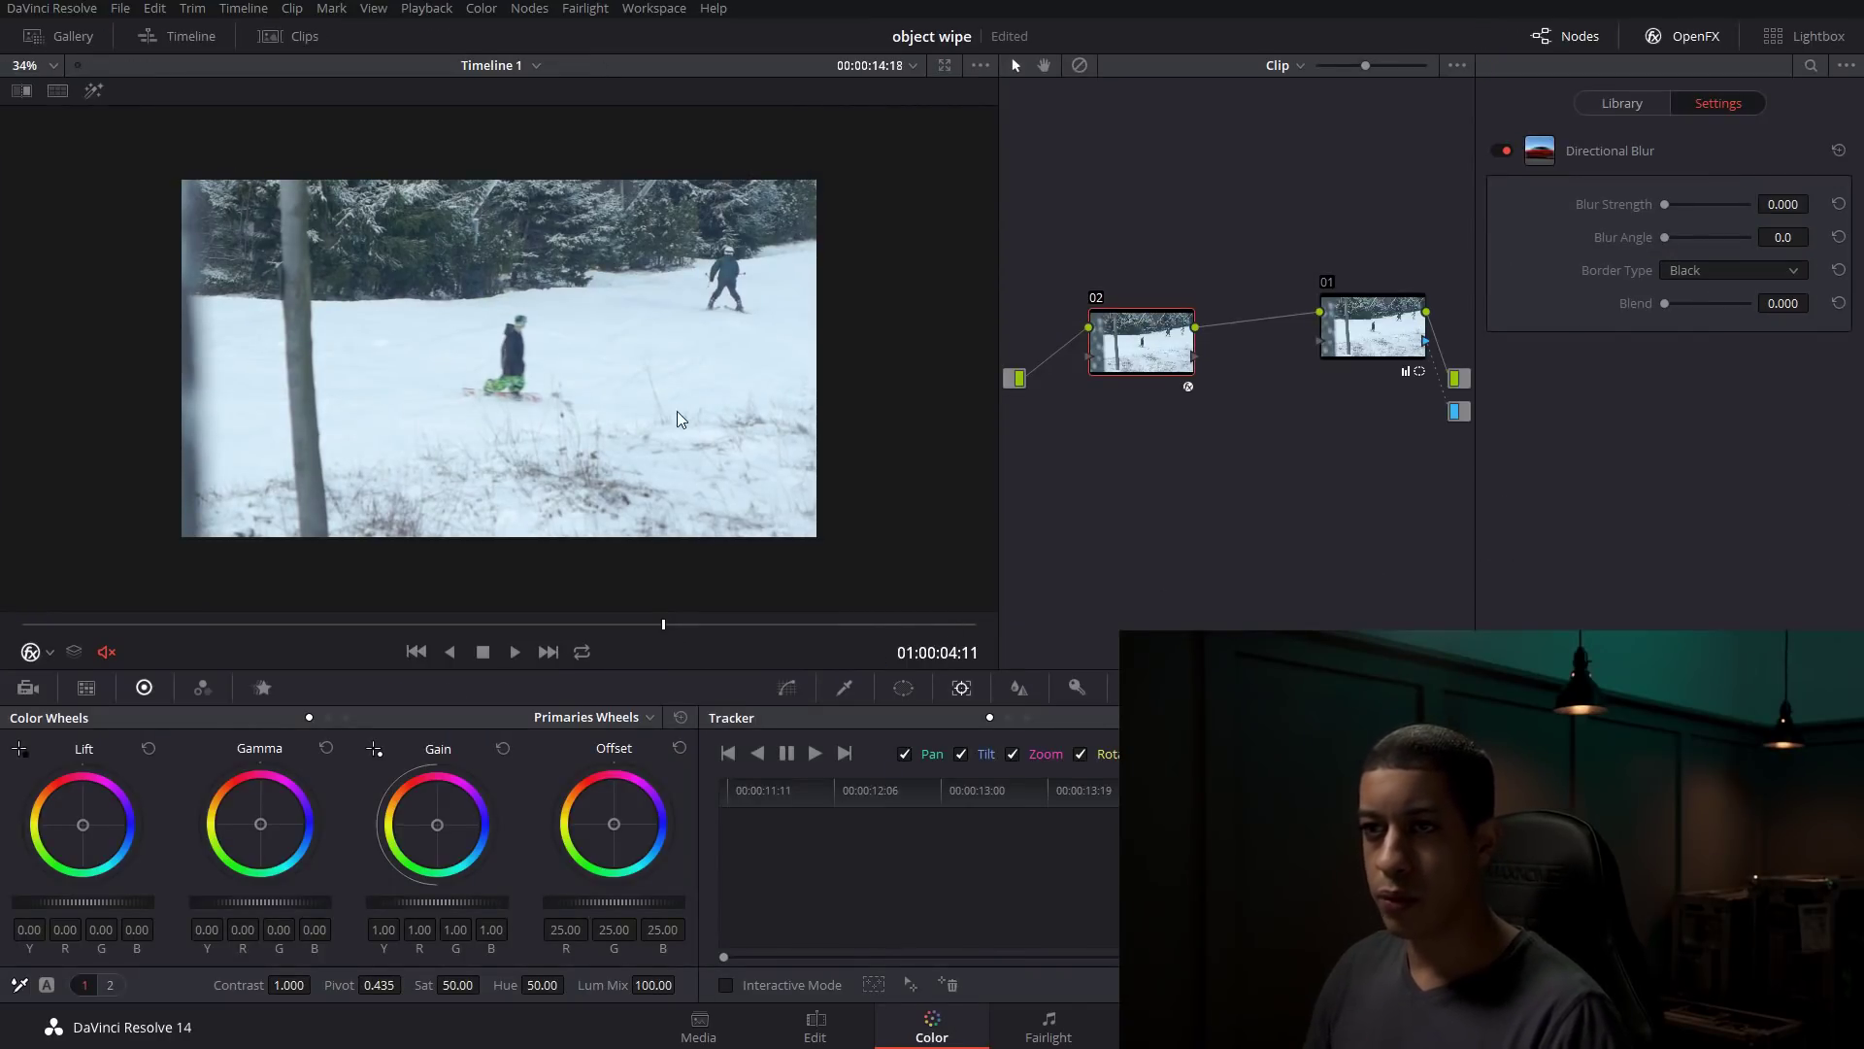
- Play the directional-blurred transition from just before it, then go back to the Edit page
scroll(825, 582, "down", 2)
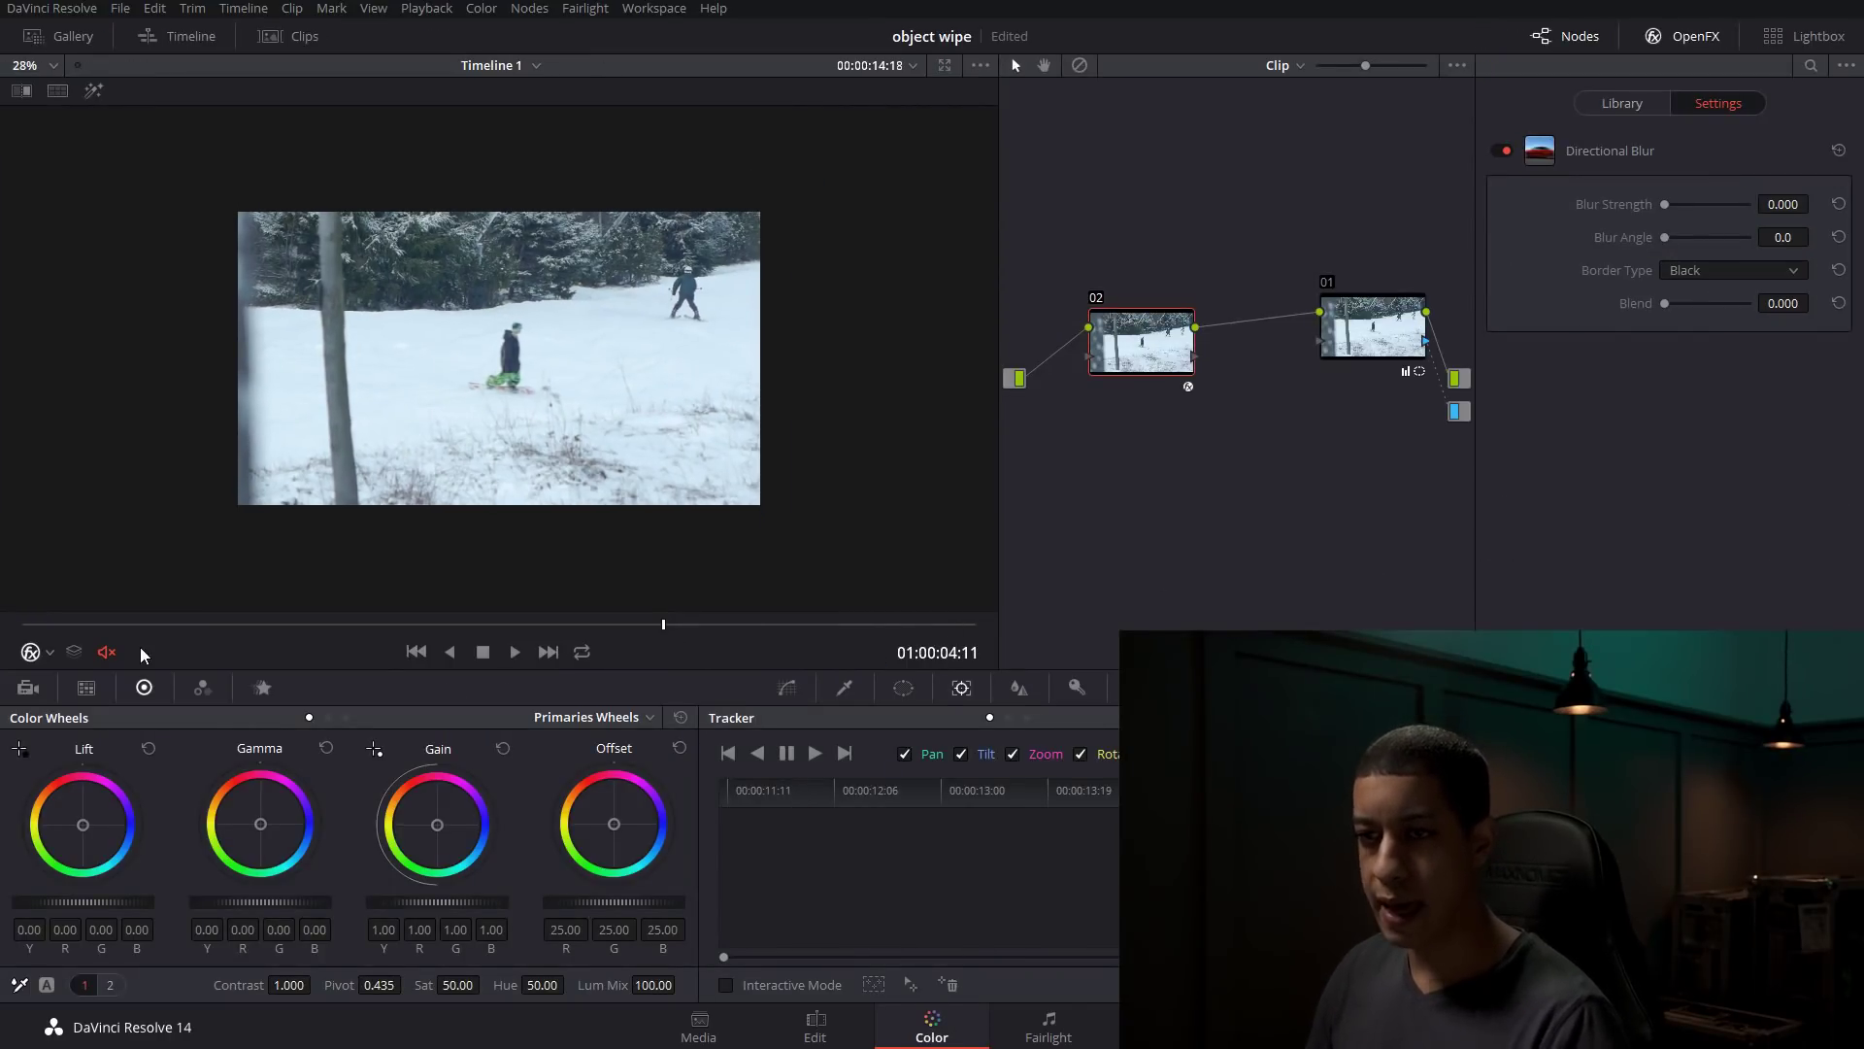
left_click_drag(141, 624, 4, 618)
key("space")
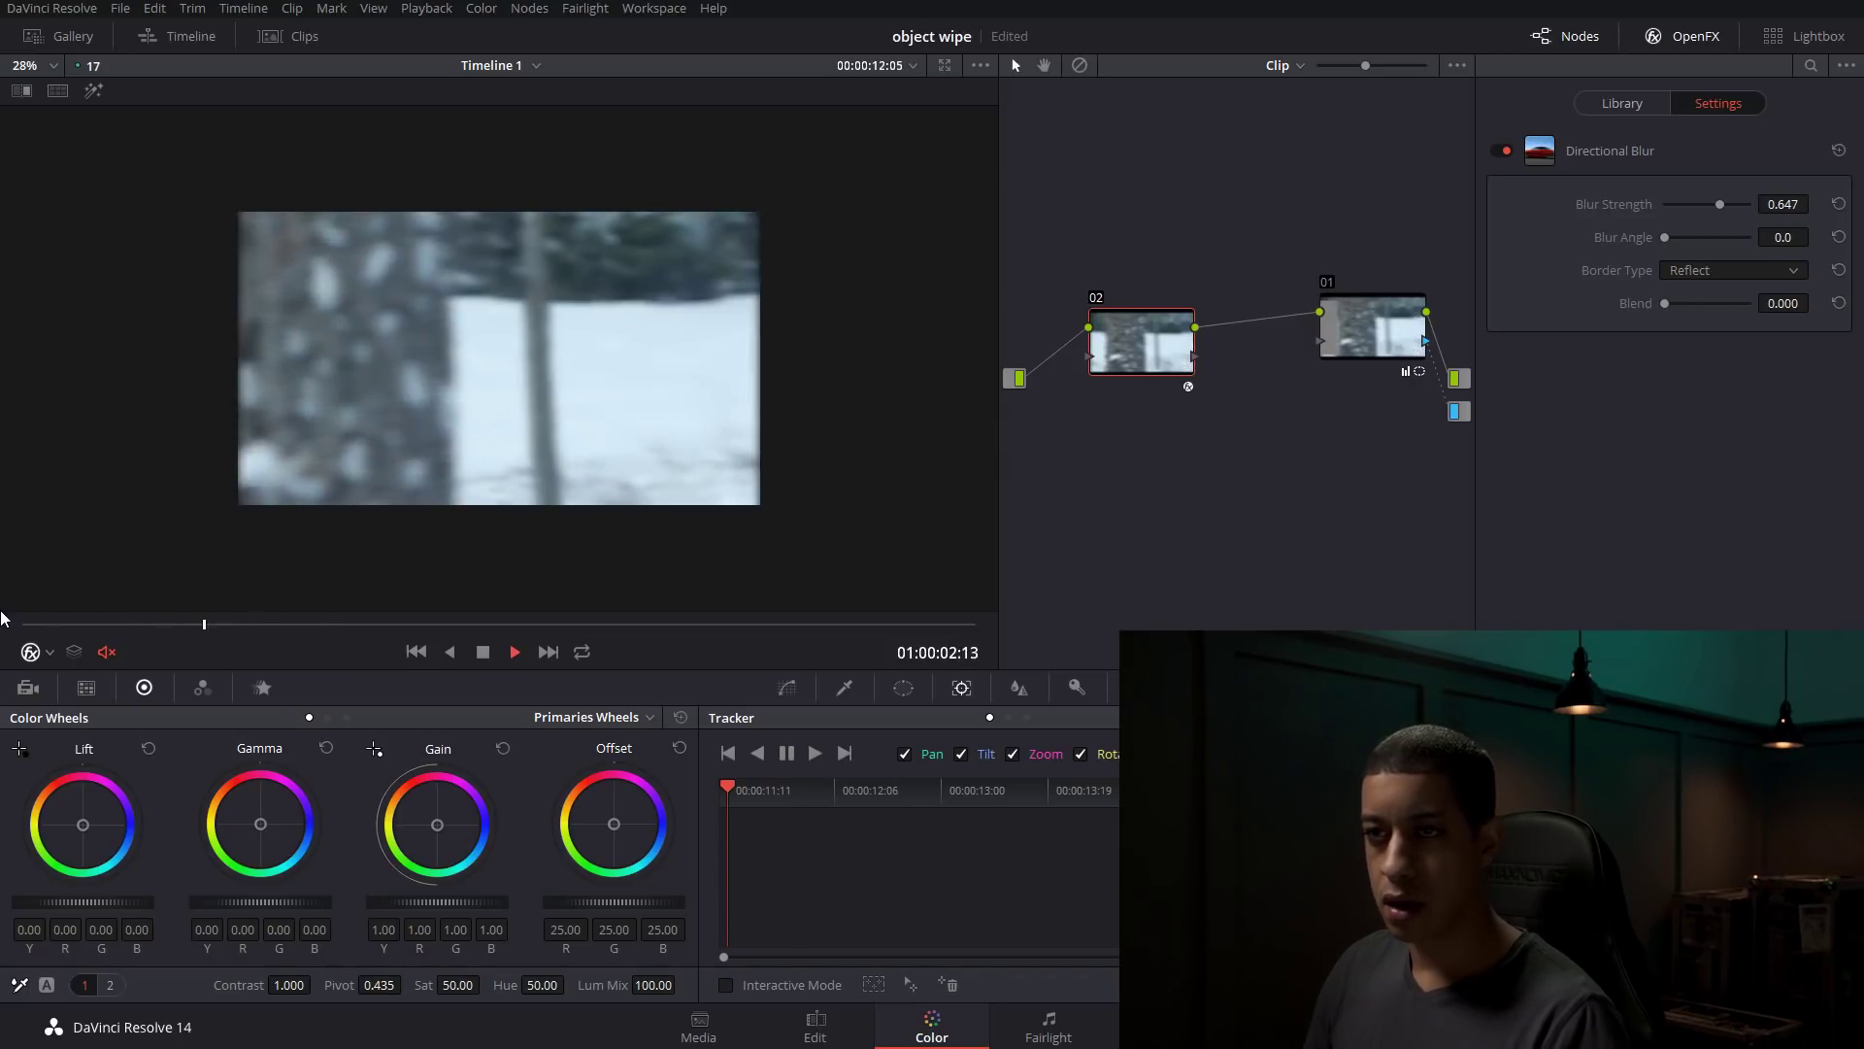
key("space")
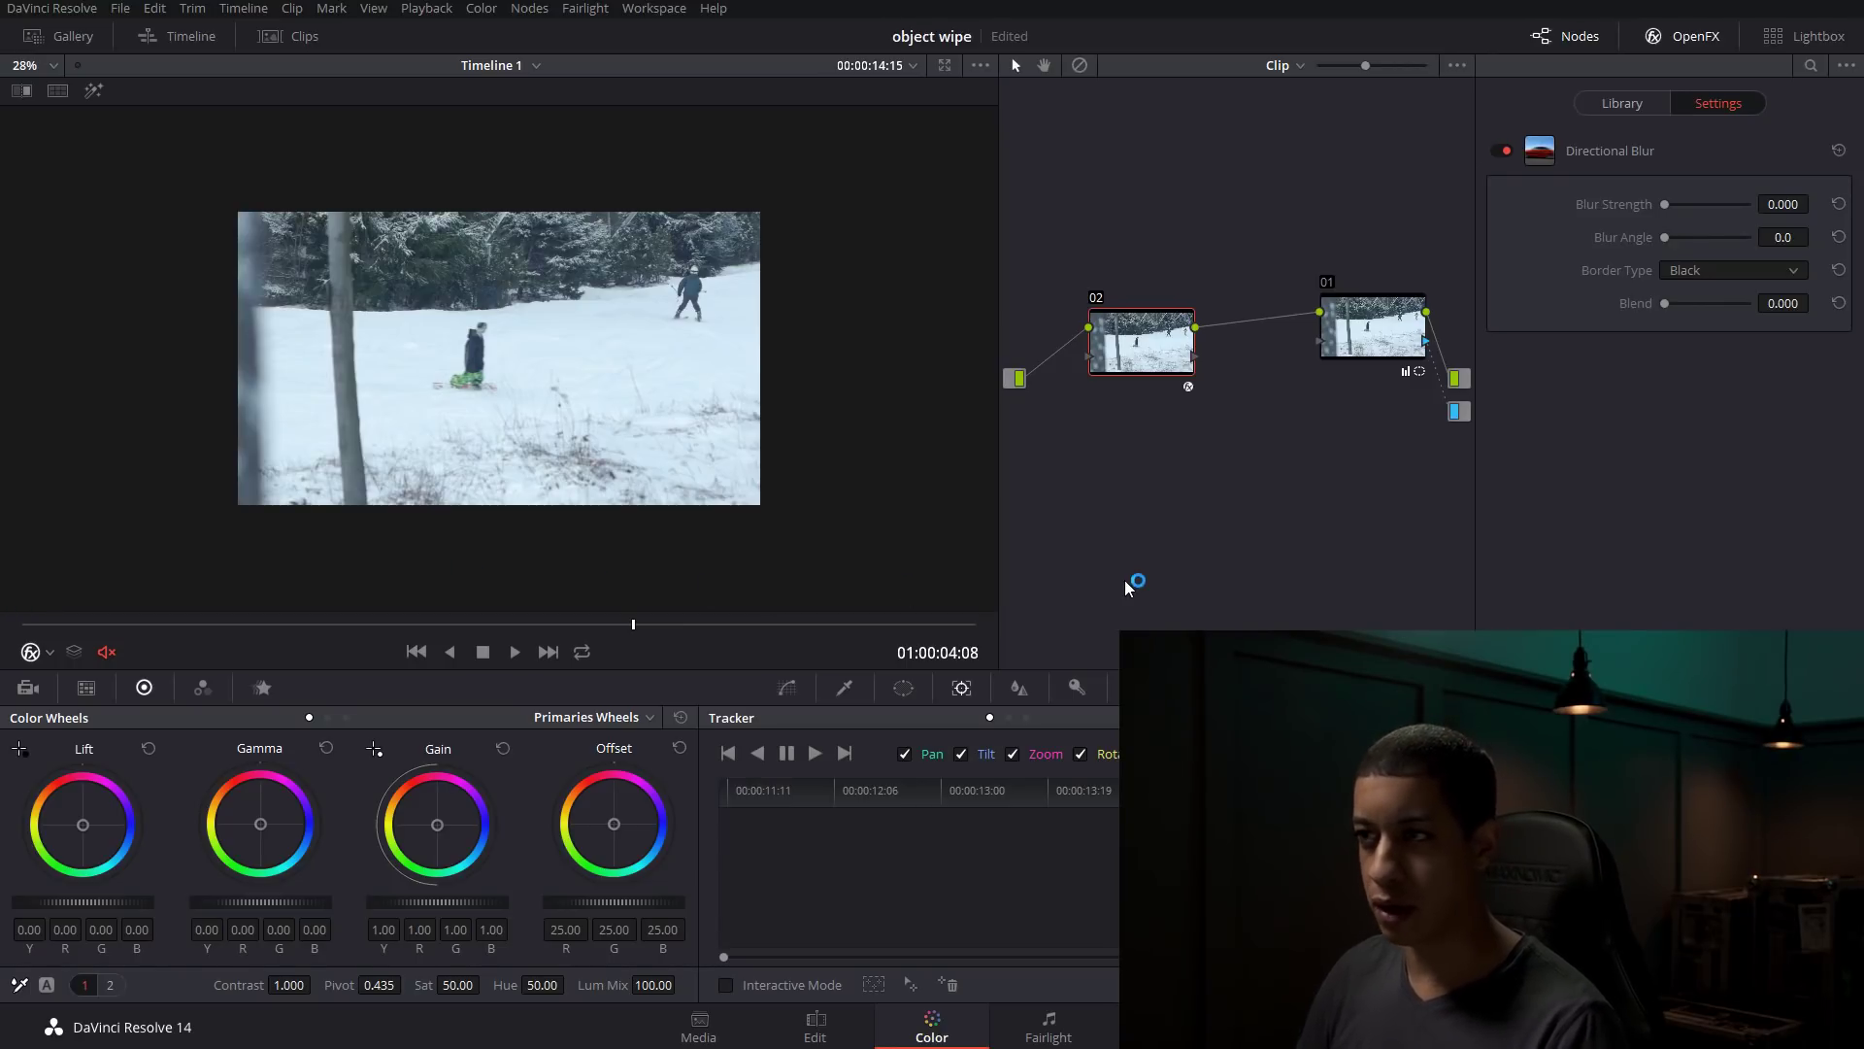
key("shift+4")
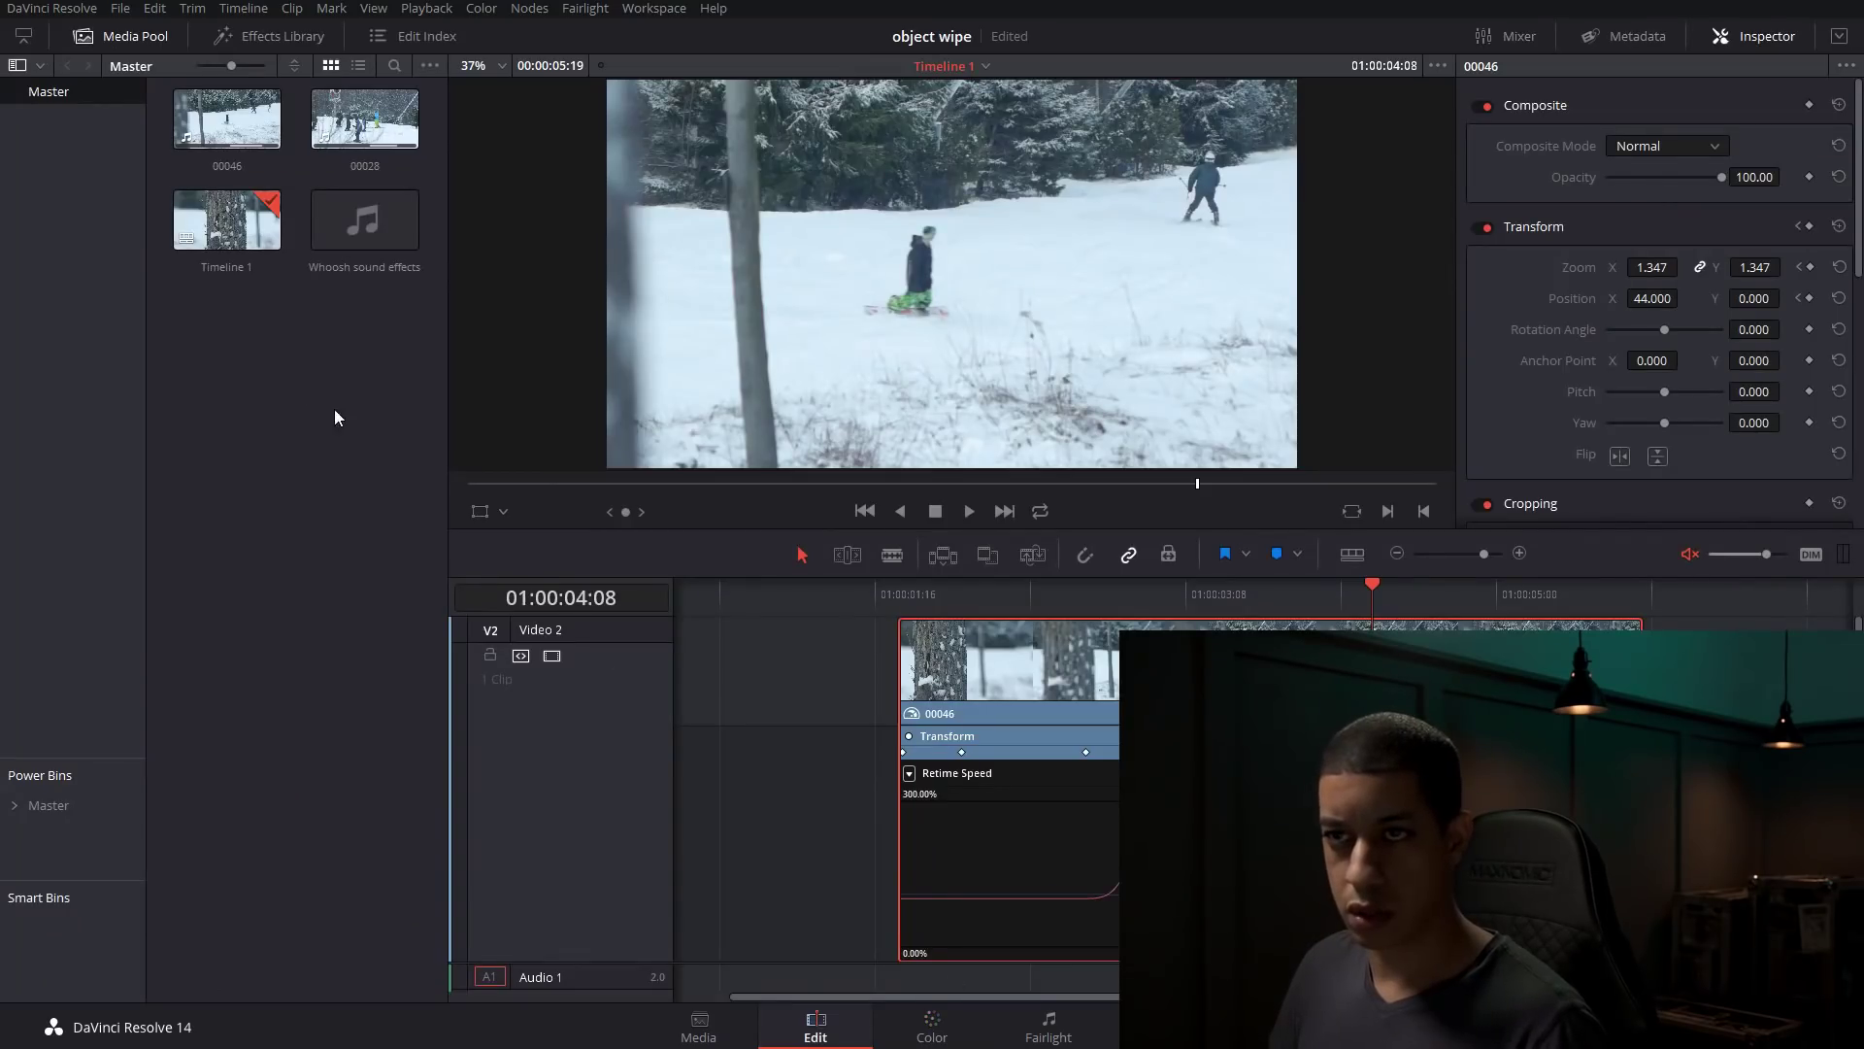
- Preview the Whoosh sound effects file and mark the start of the chosen whoosh
double_click(348, 225)
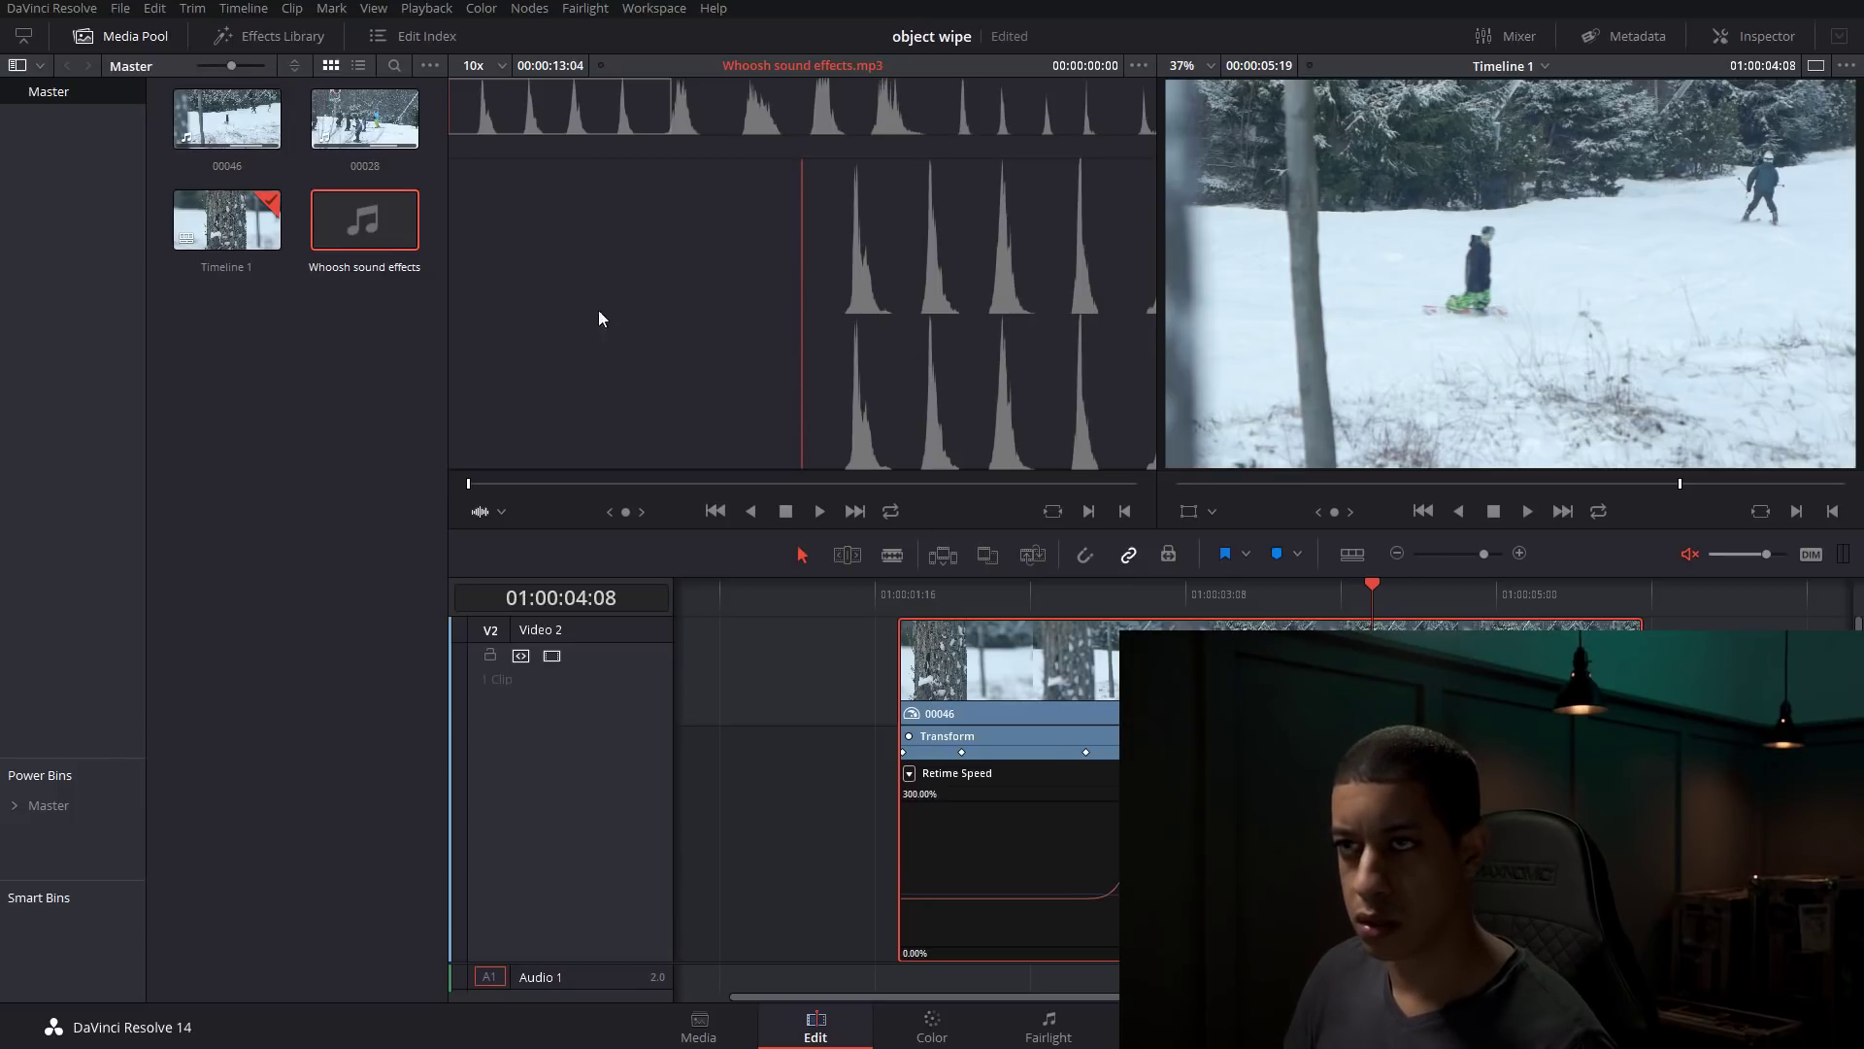
left_click(731, 101)
key("space")
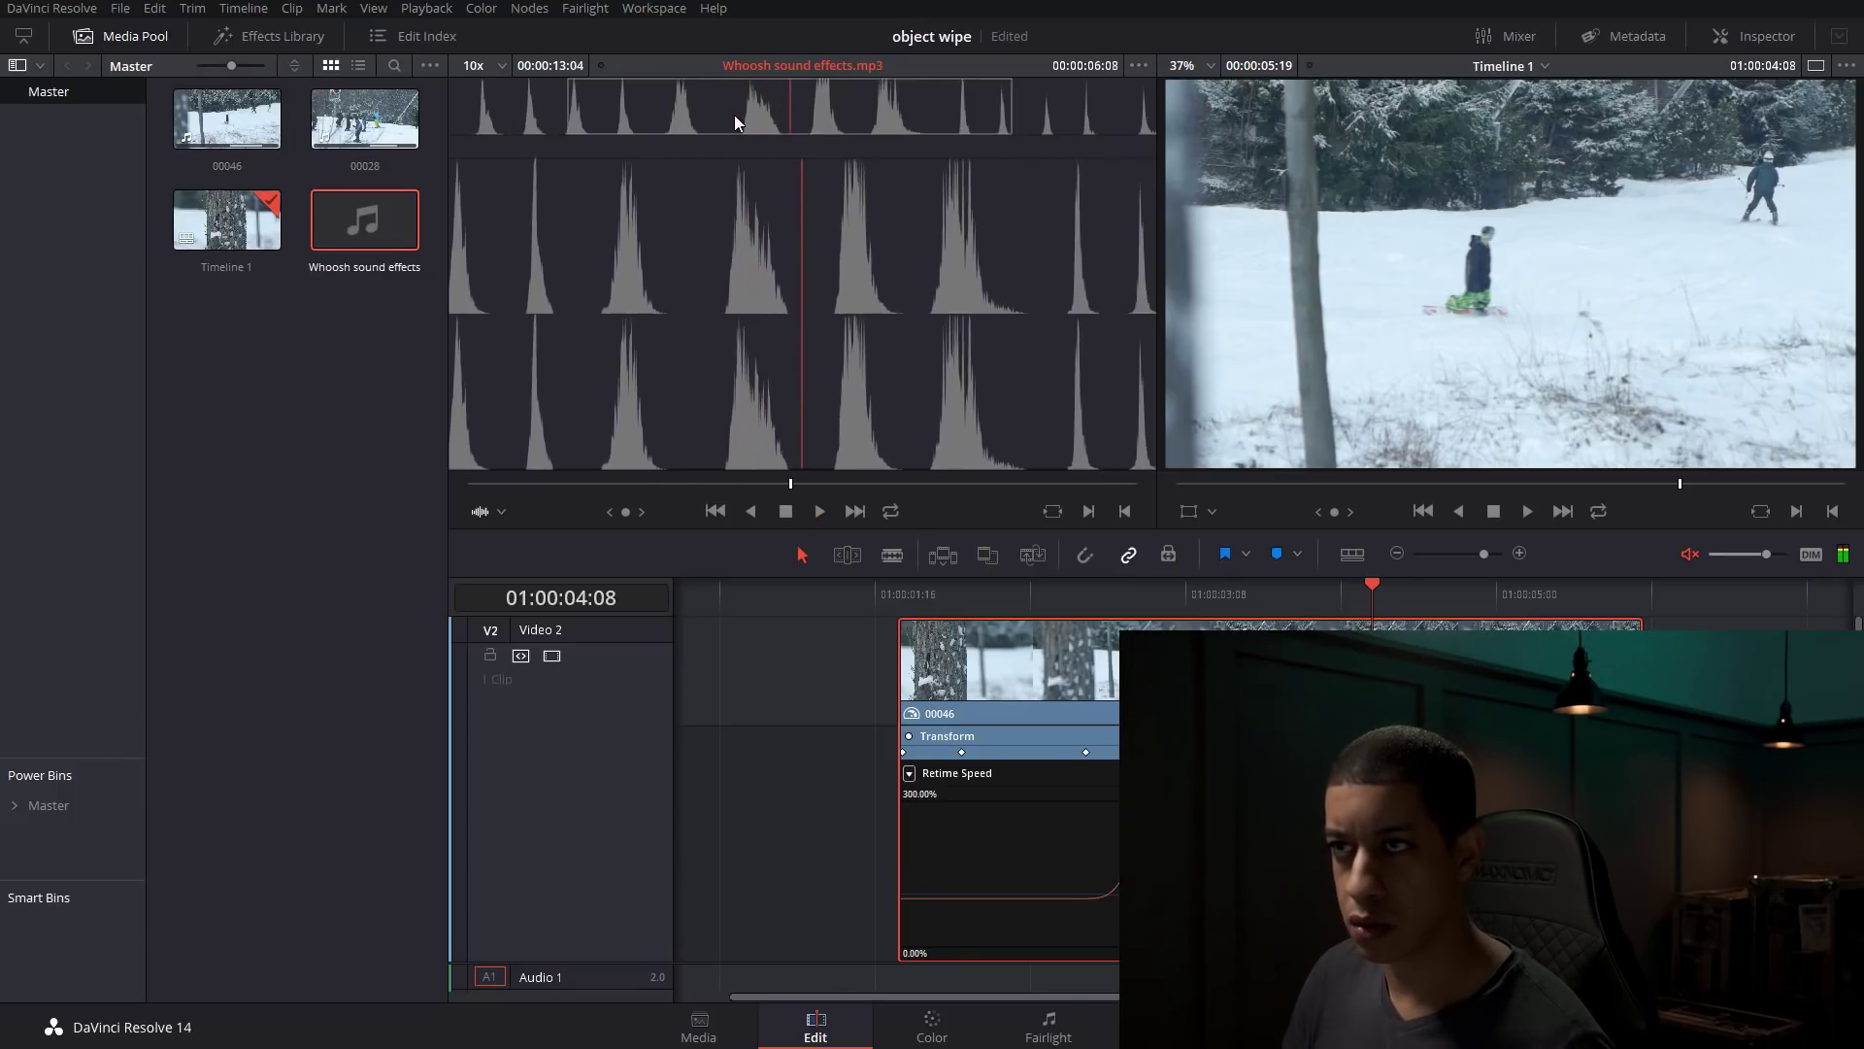
left_click(718, 125)
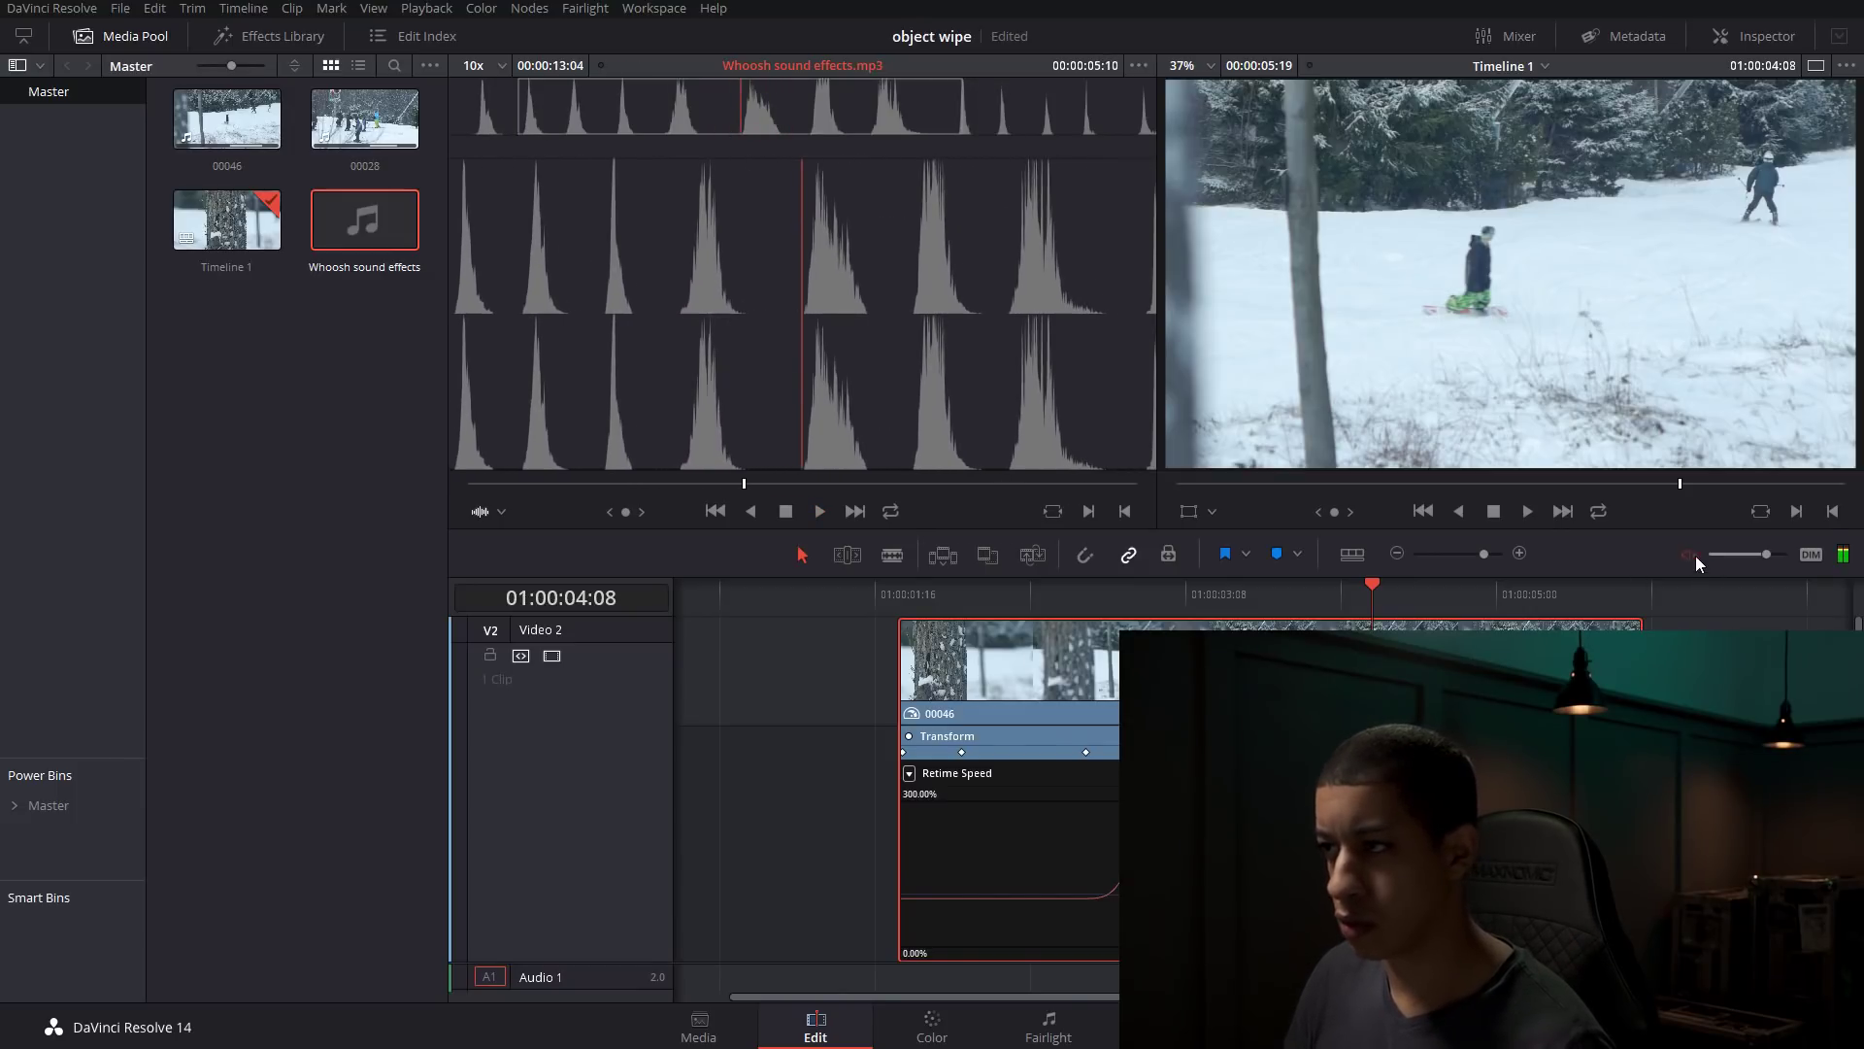
left_click(724, 114)
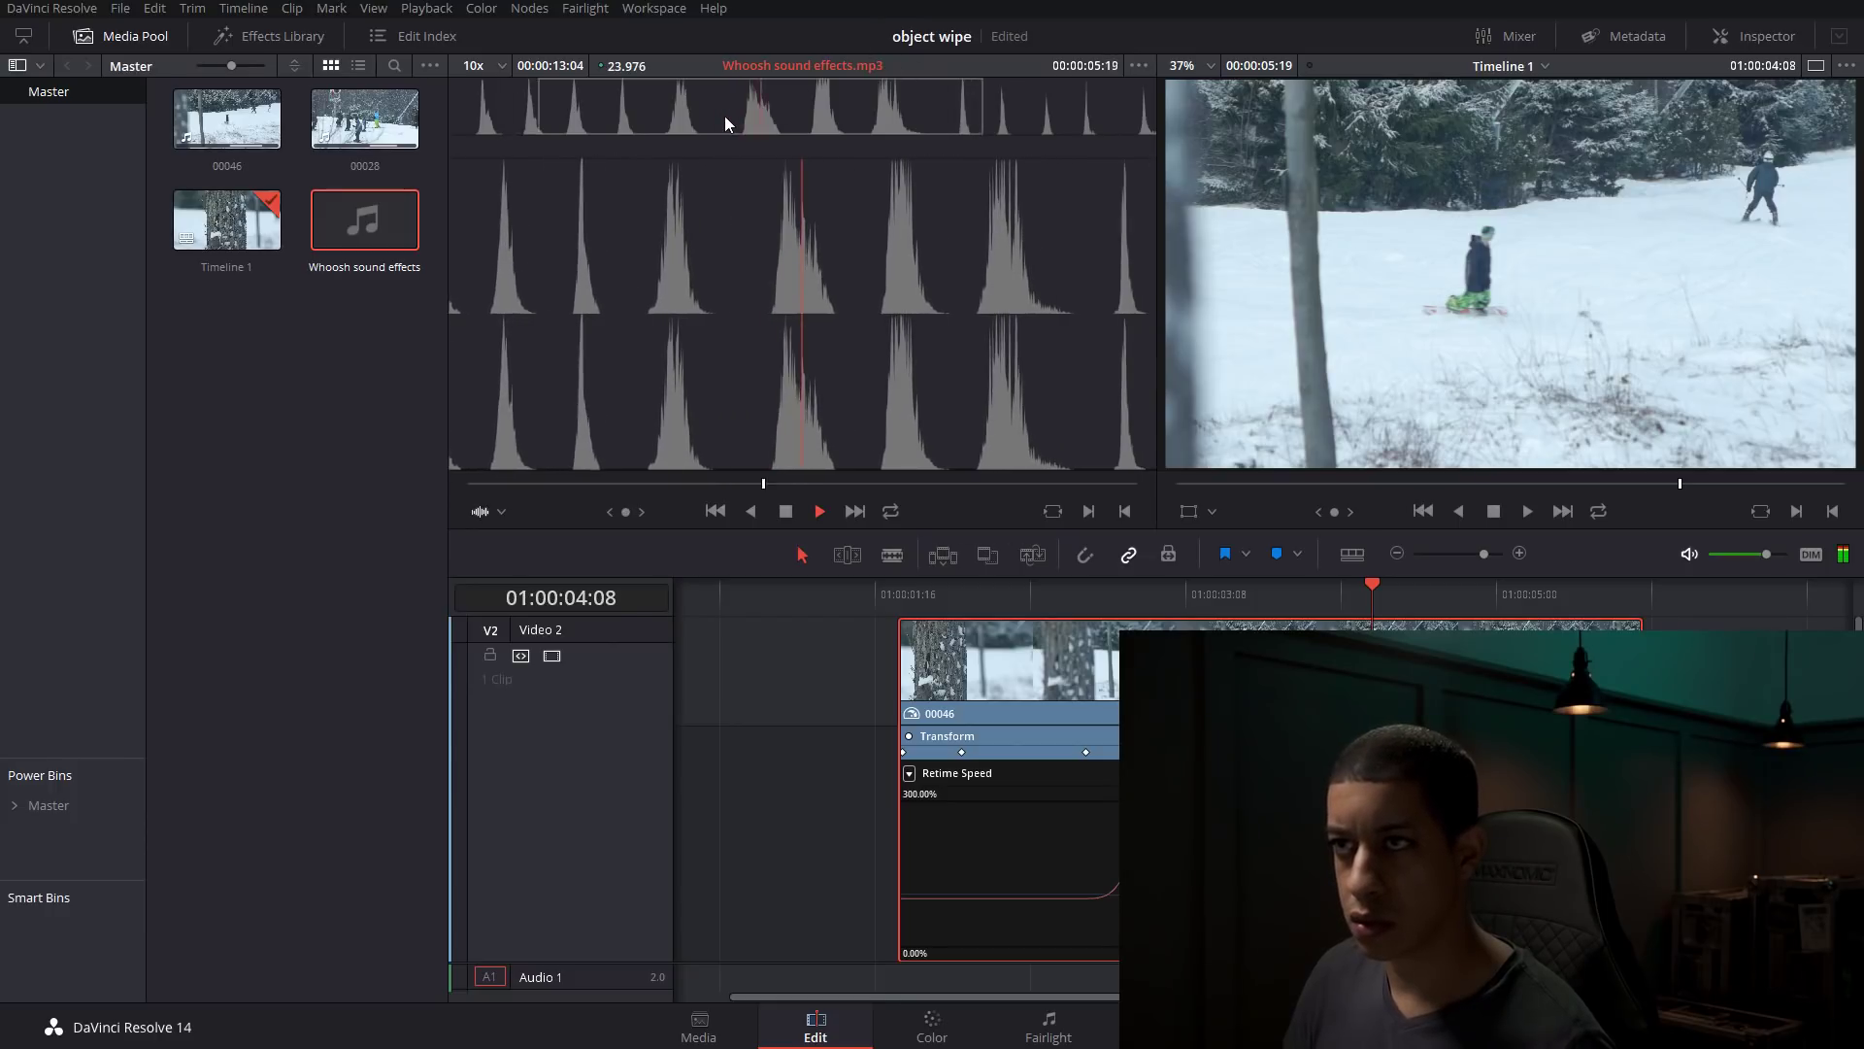
key("space")
key("space")
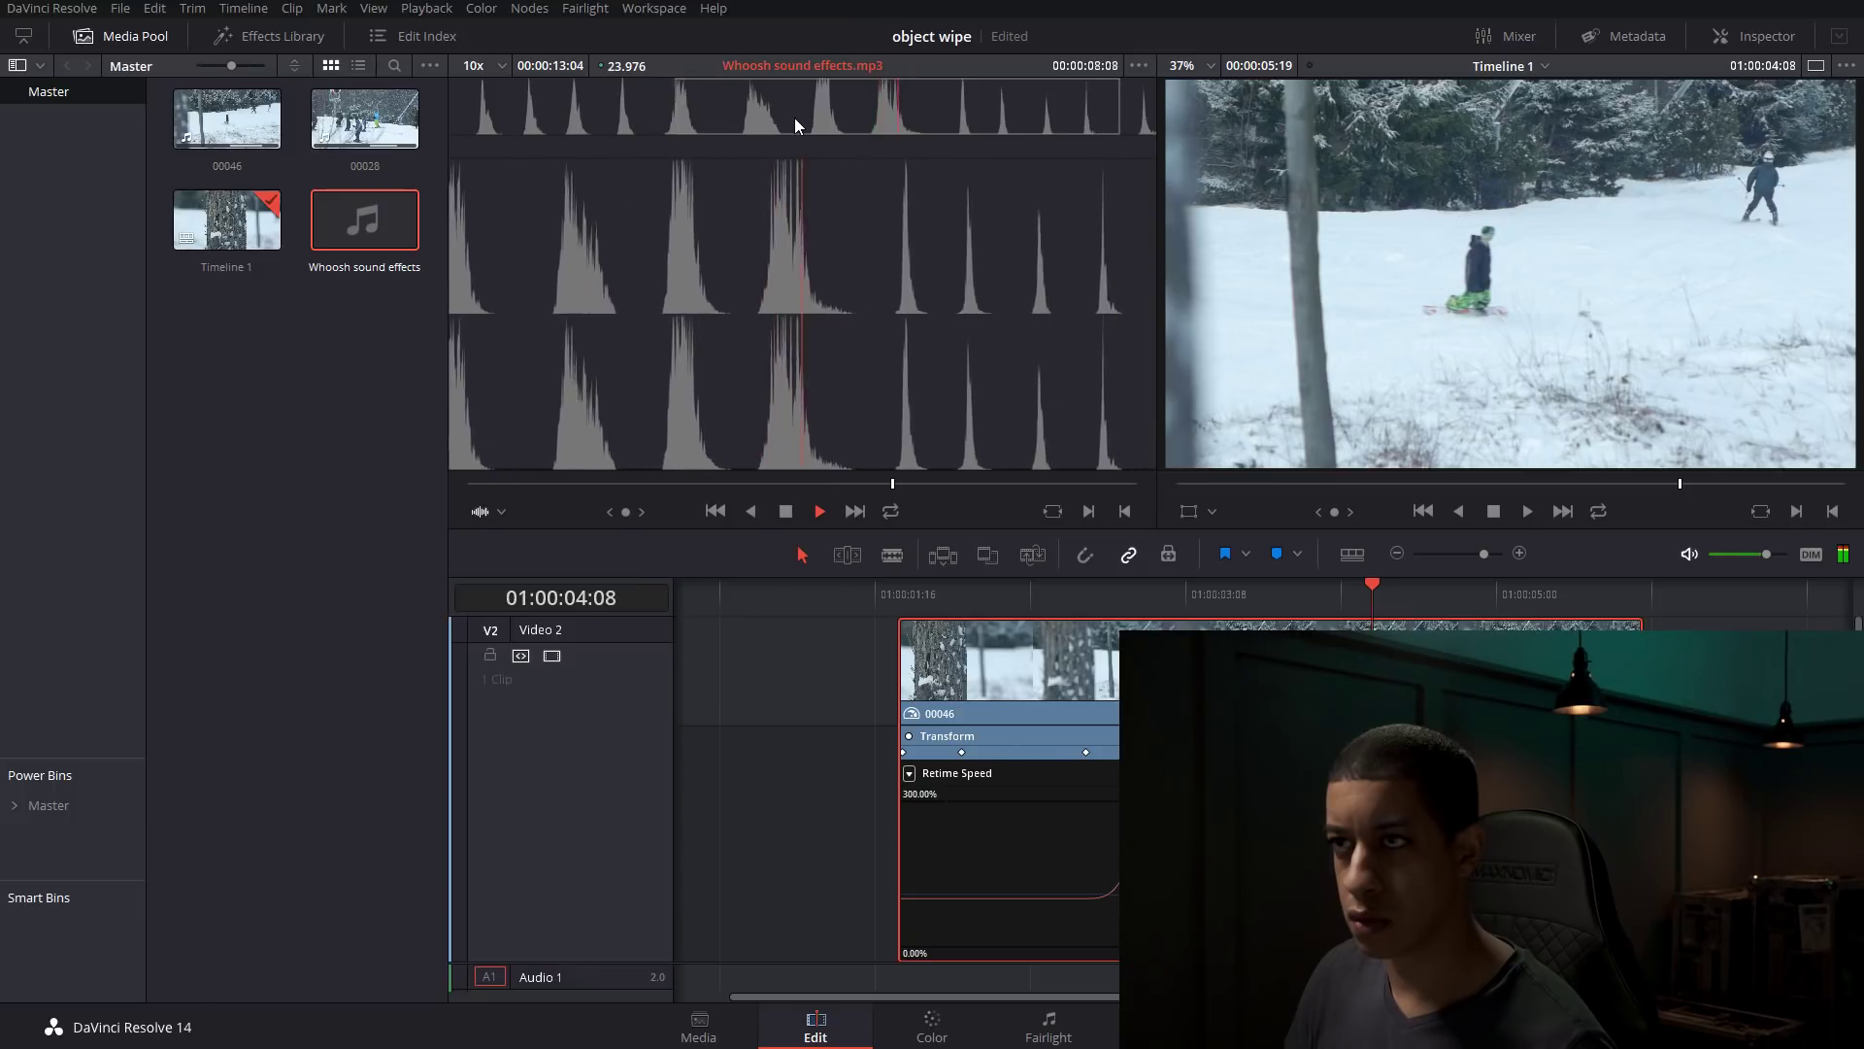
left_click(733, 117)
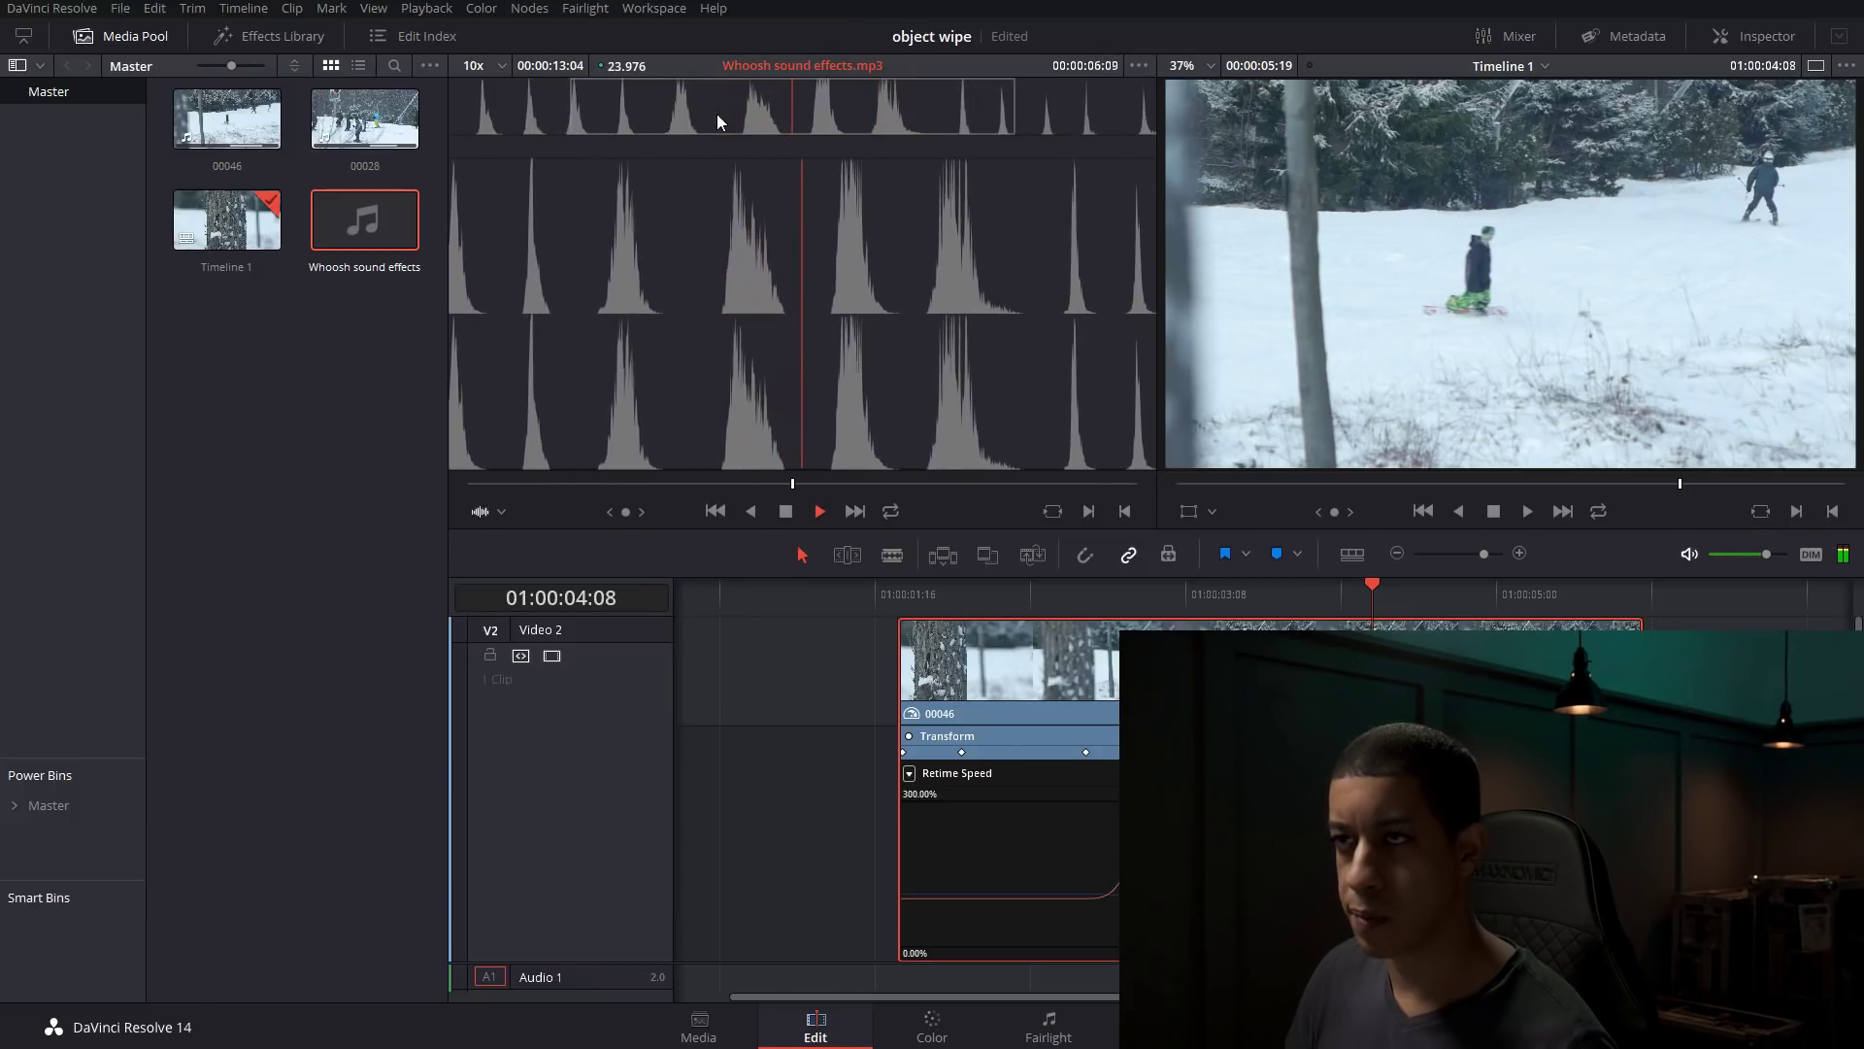
left_click(668, 113)
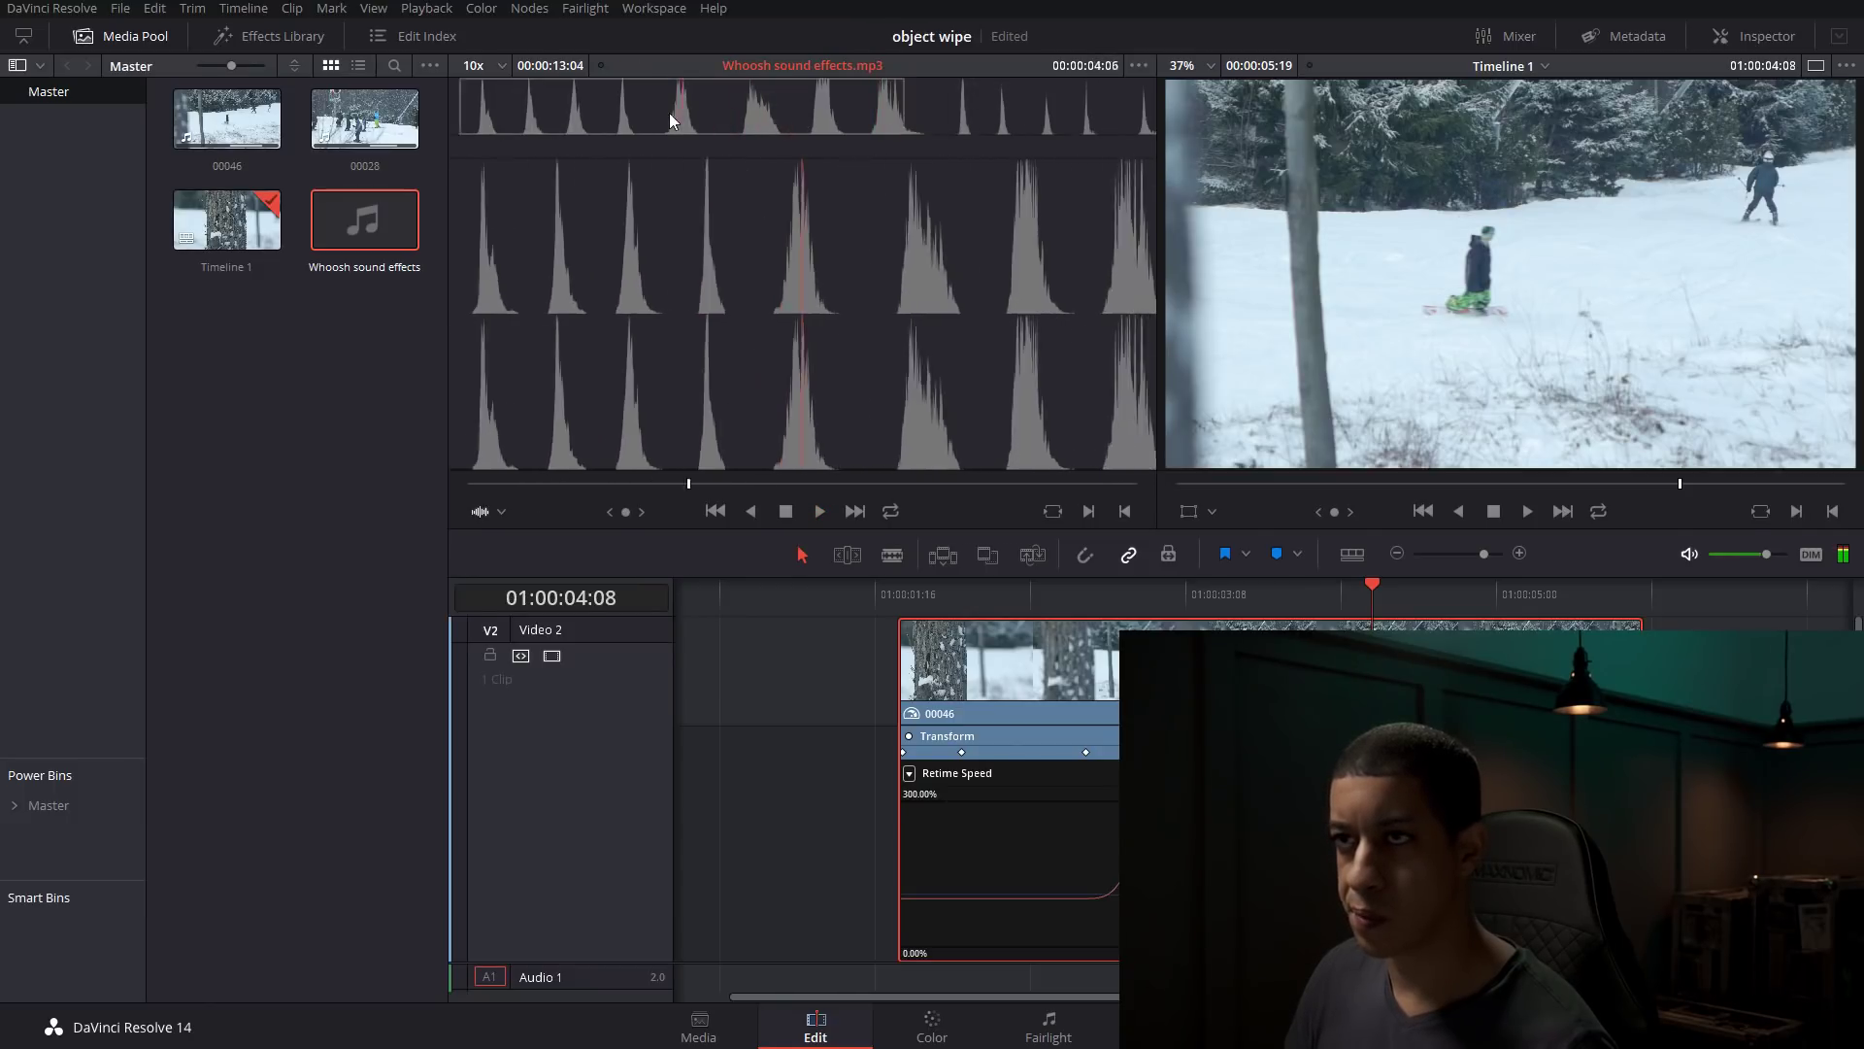
left_click(721, 114)
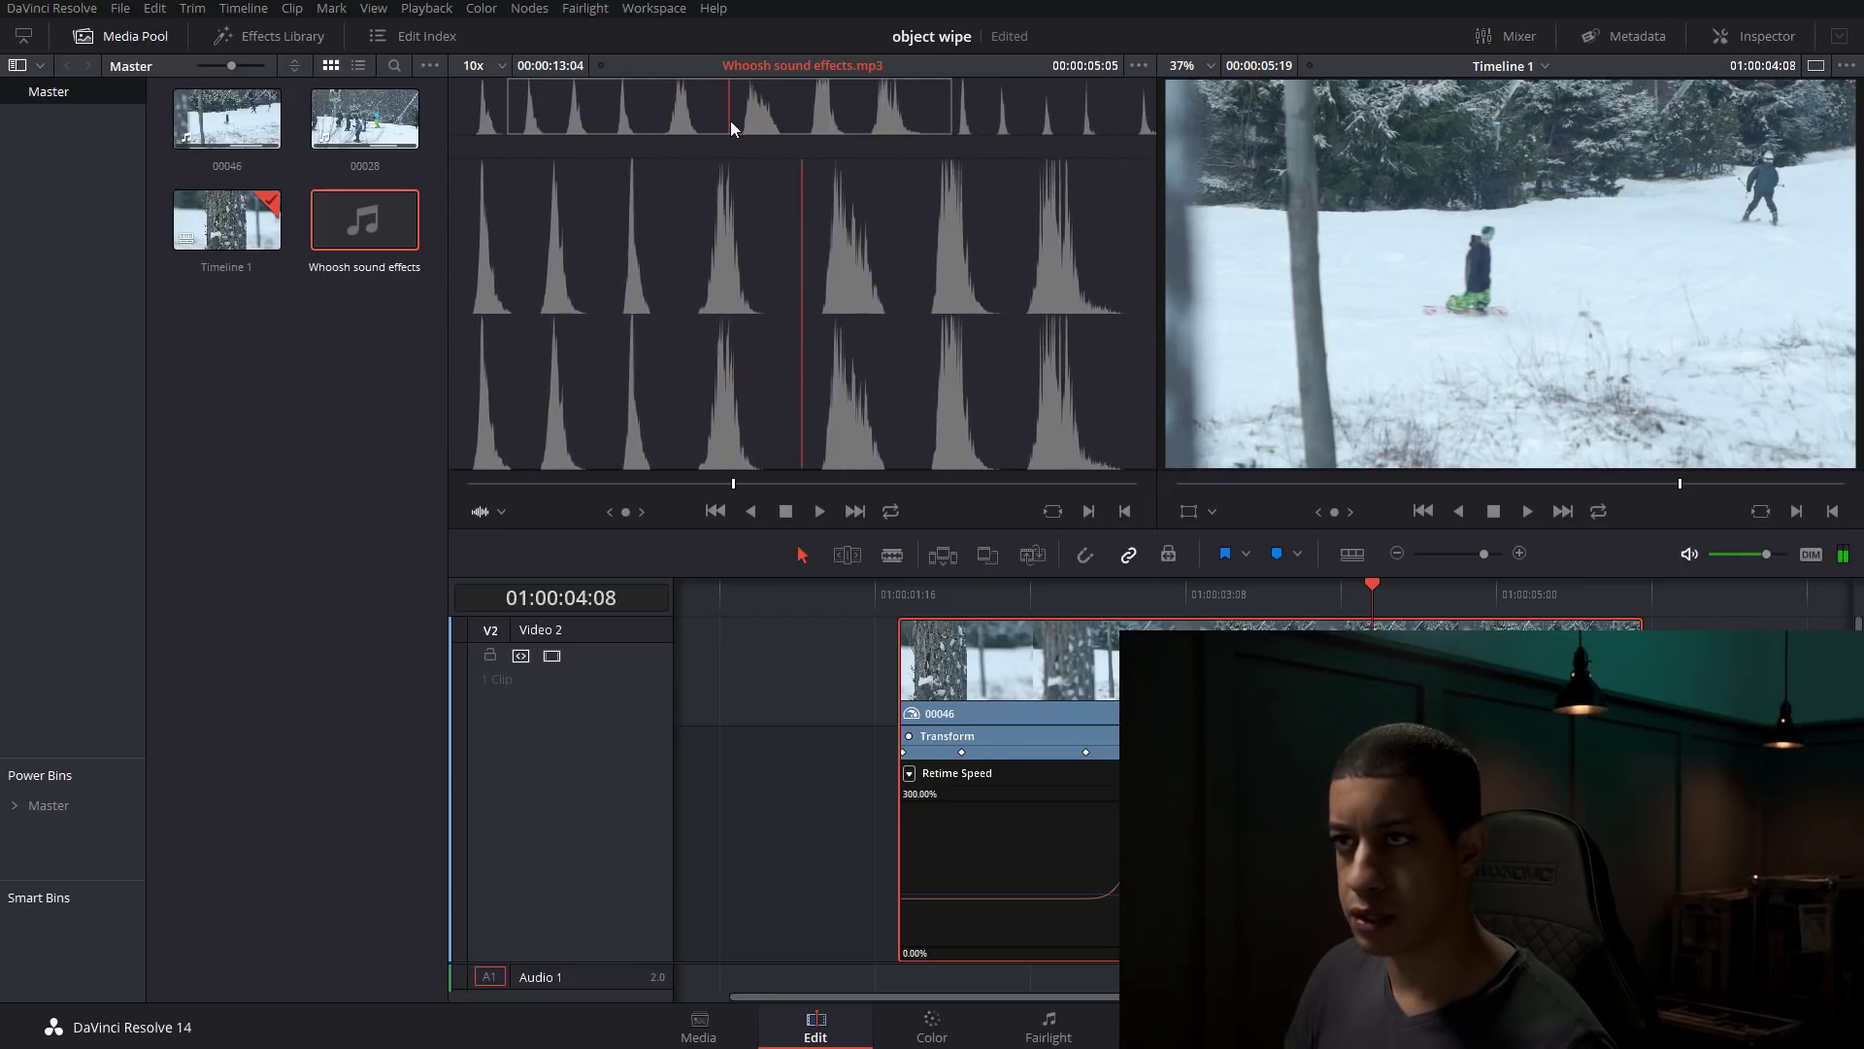
- Place the whoosh on Audio 1 and slide it earlier to sit under the transition
left_click_drag(1027, 522, 771, 964)
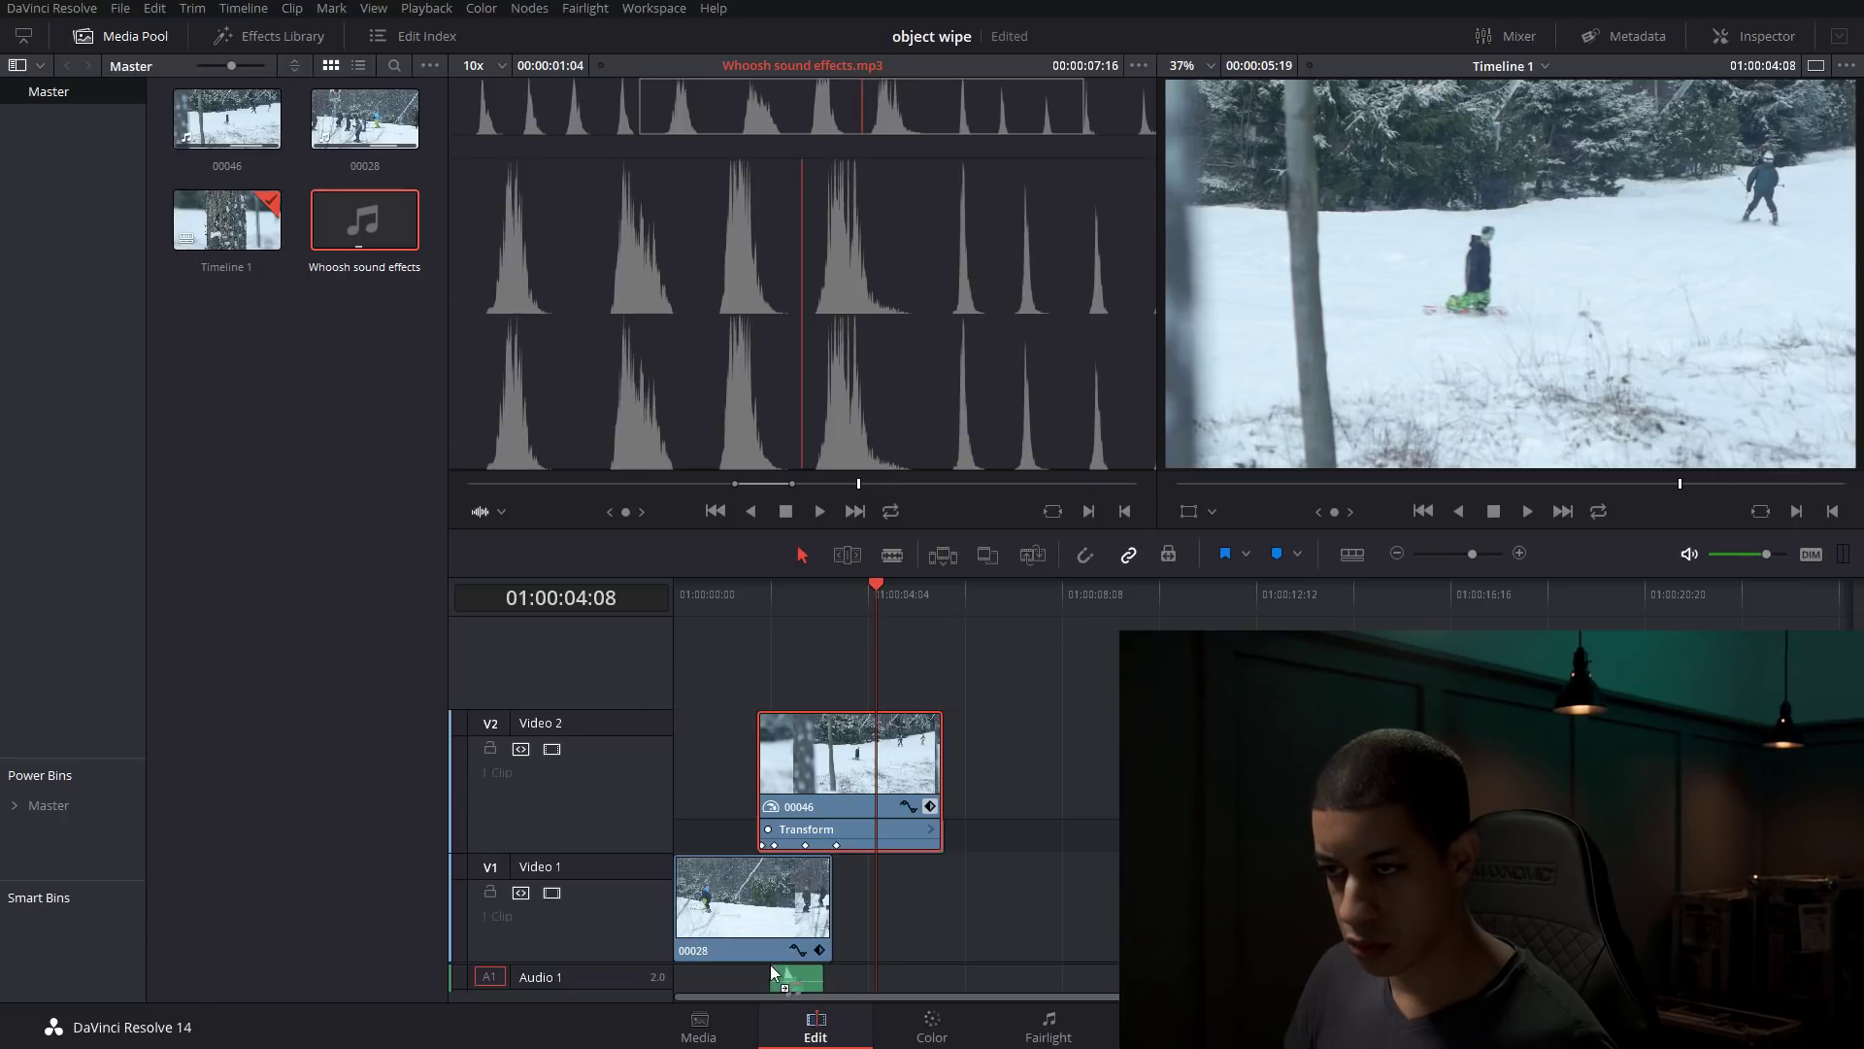
left_click(742, 591)
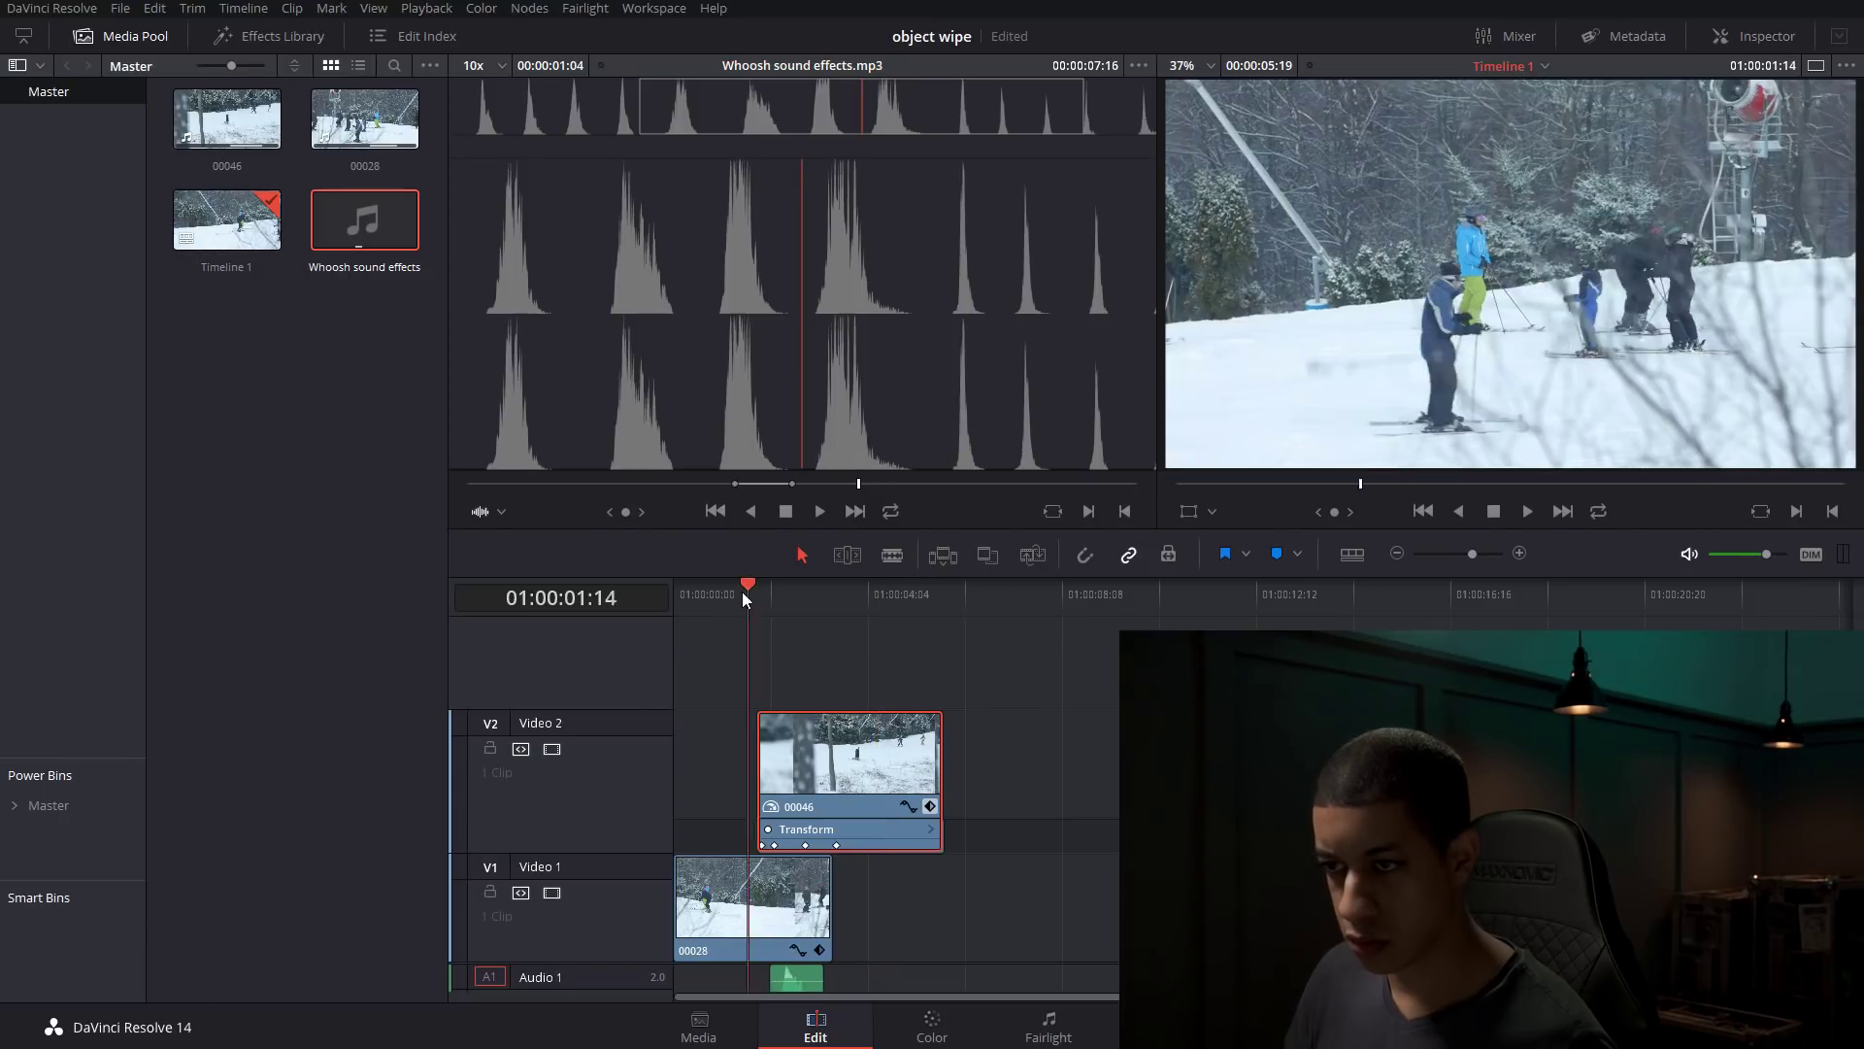
key("space")
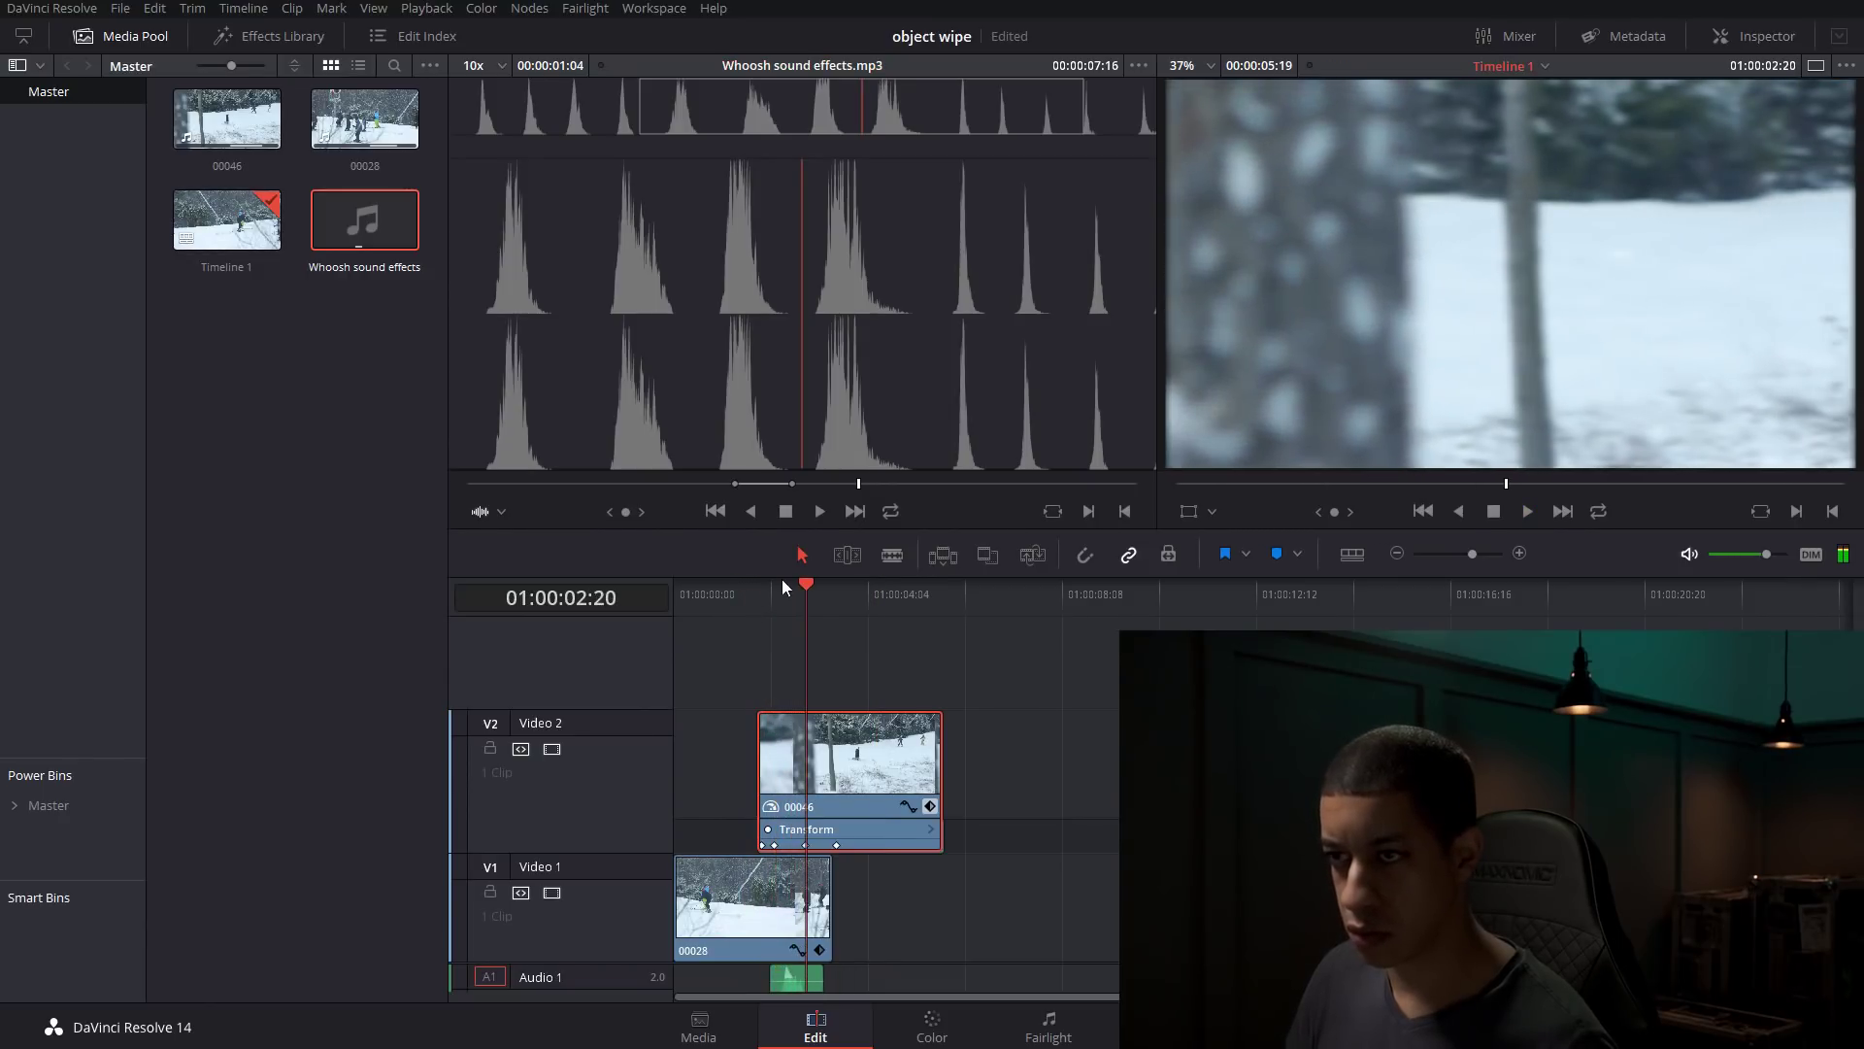
left_click_drag(750, 594, 755, 599)
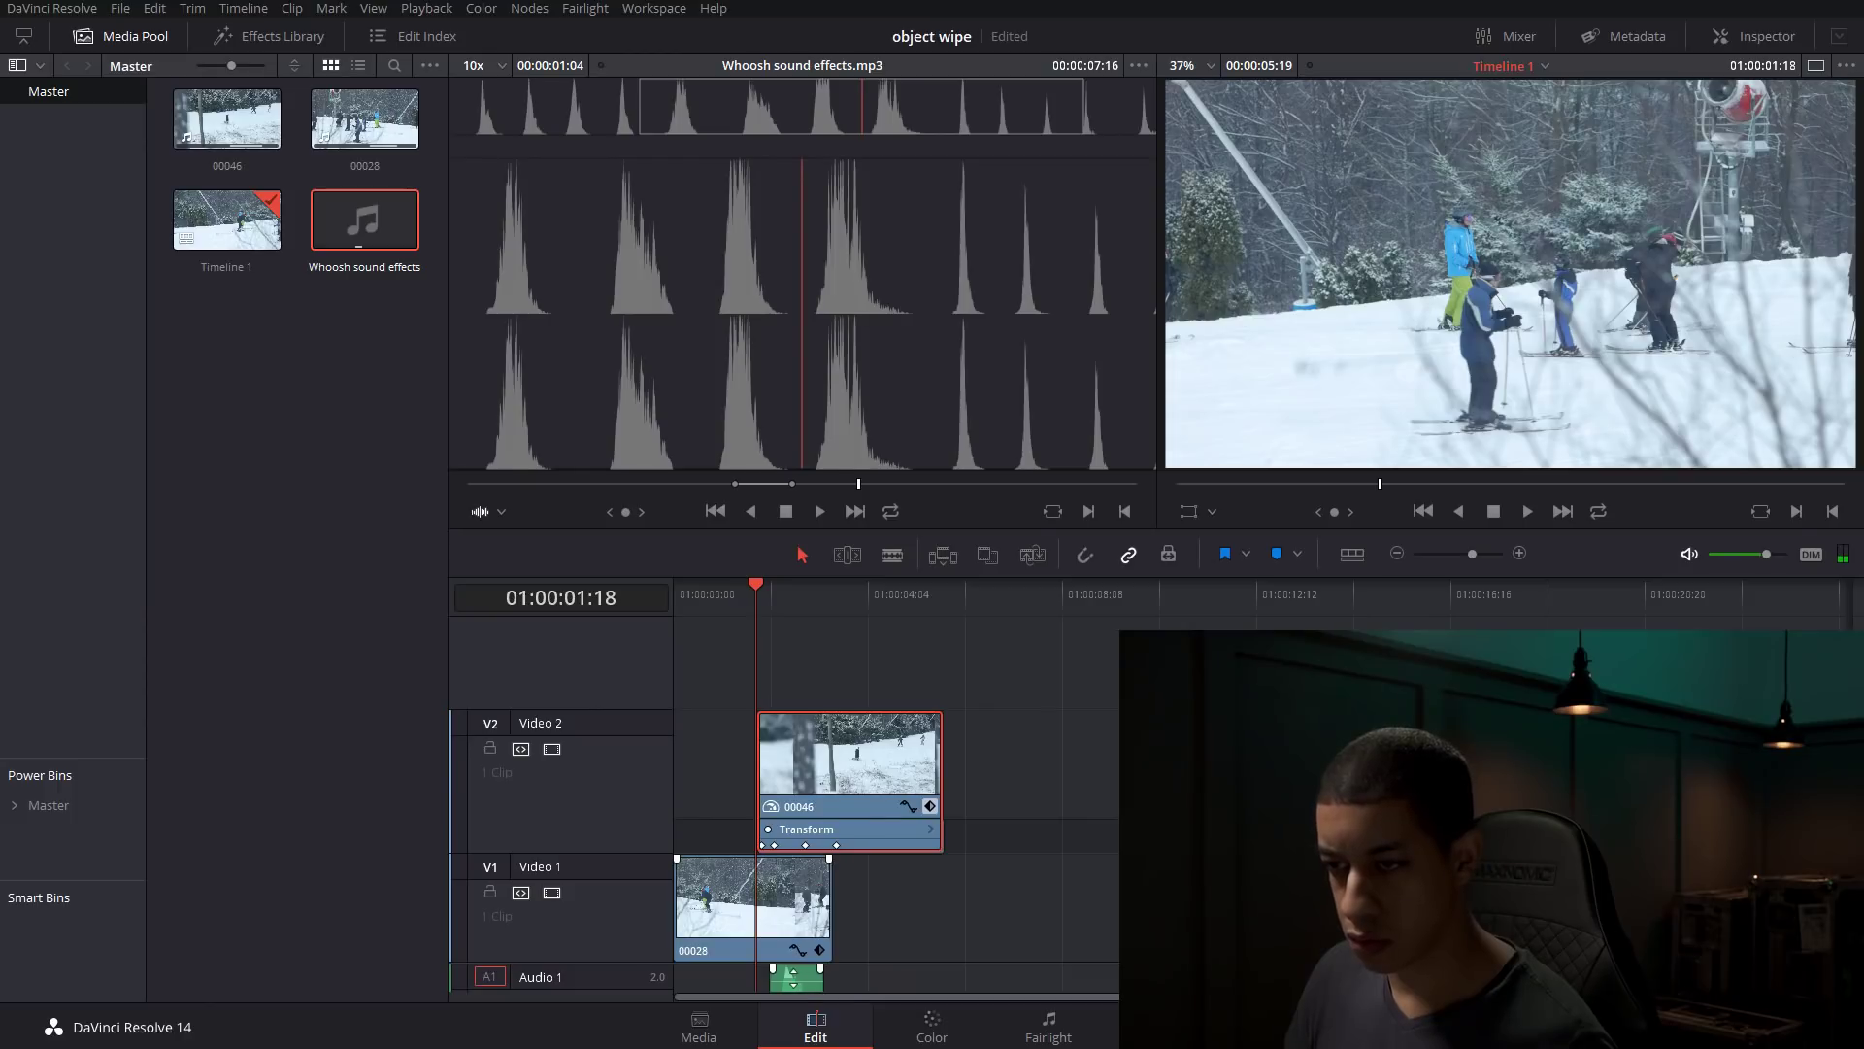
left_click_drag(794, 988, 772, 976)
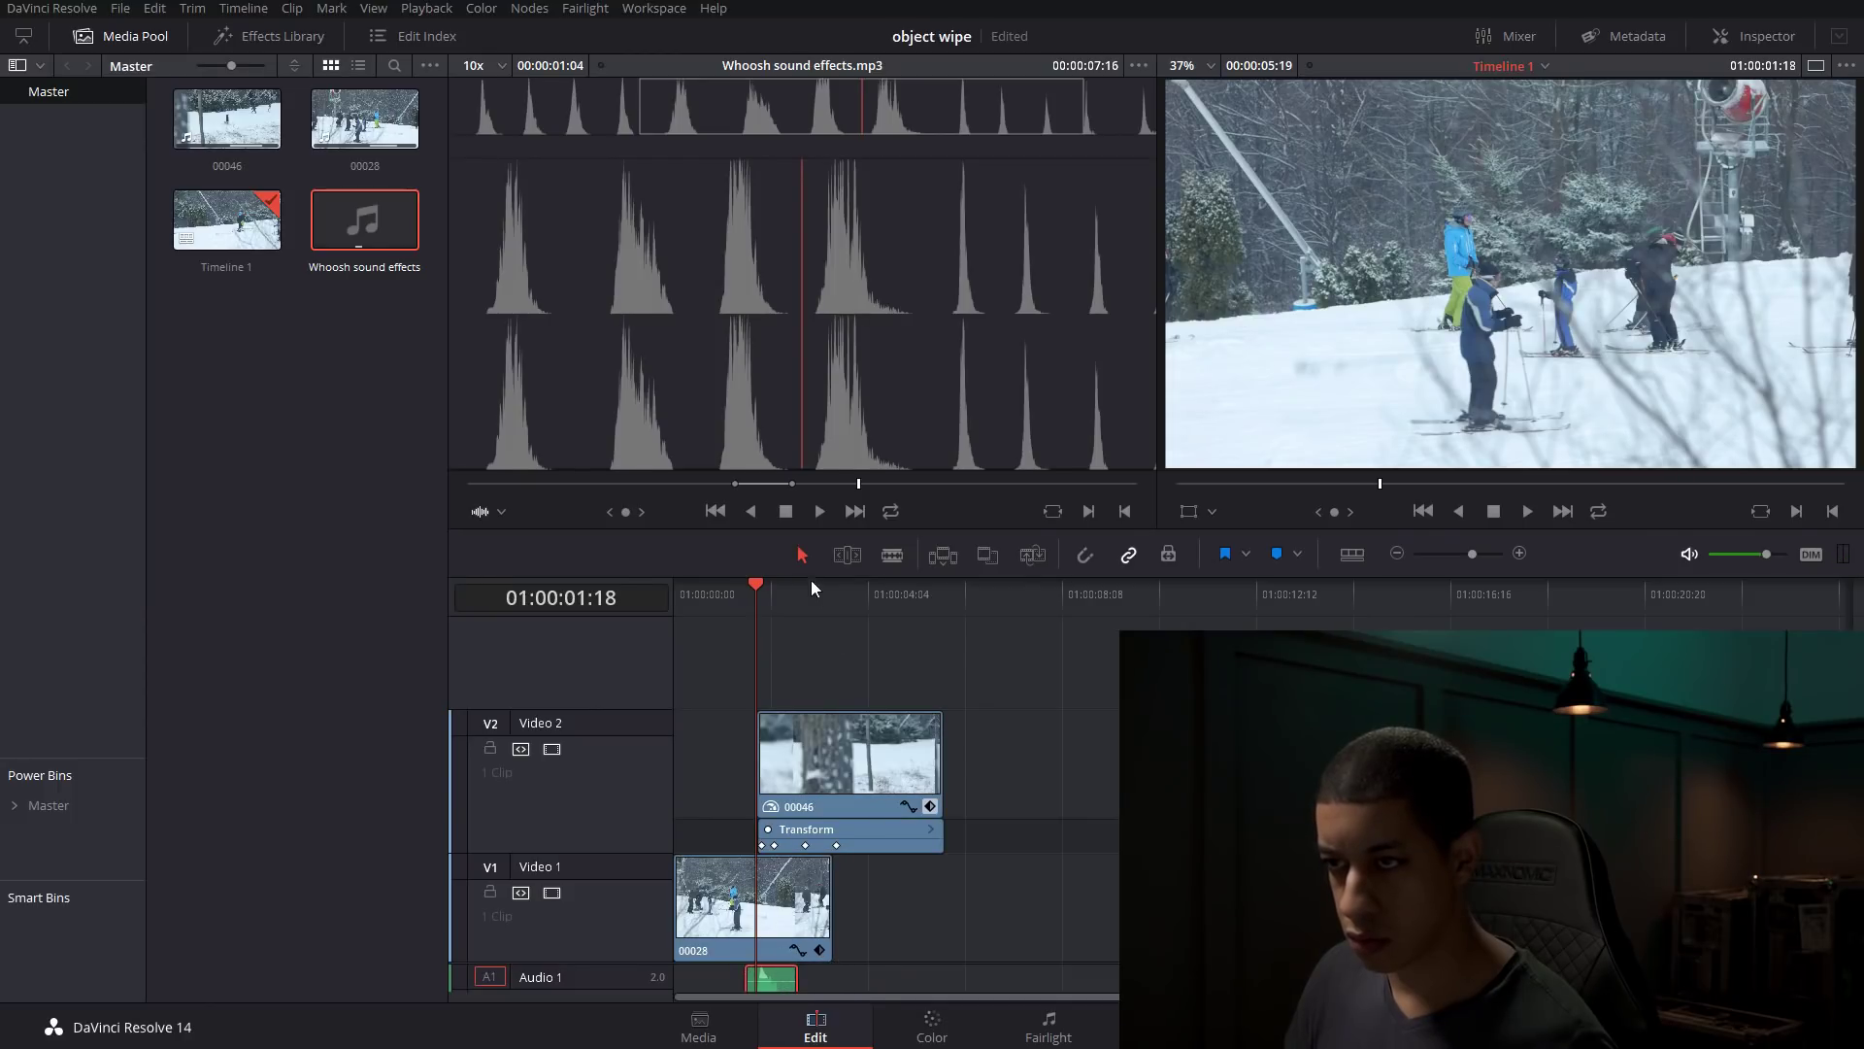
left_click(734, 595)
key("space")
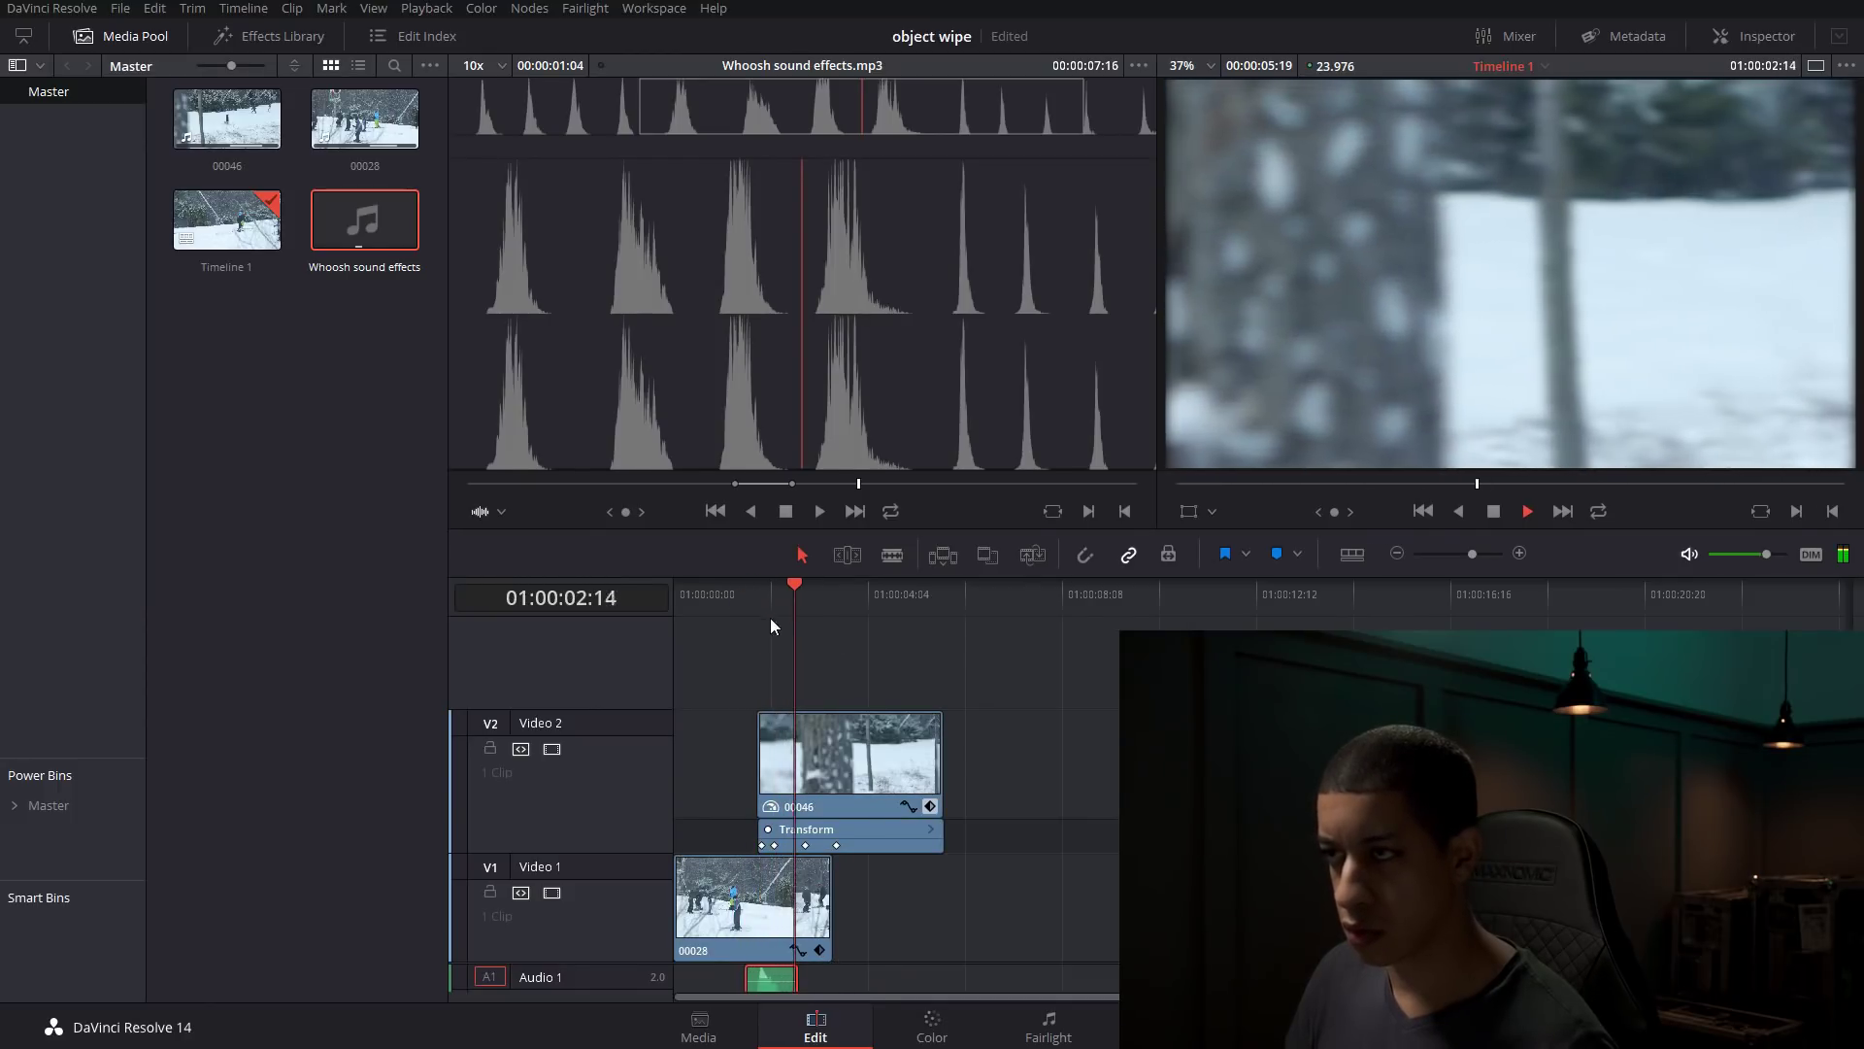
key("space")
scroll(660, 738, "down", 3)
scroll(660, 738, "up", 2)
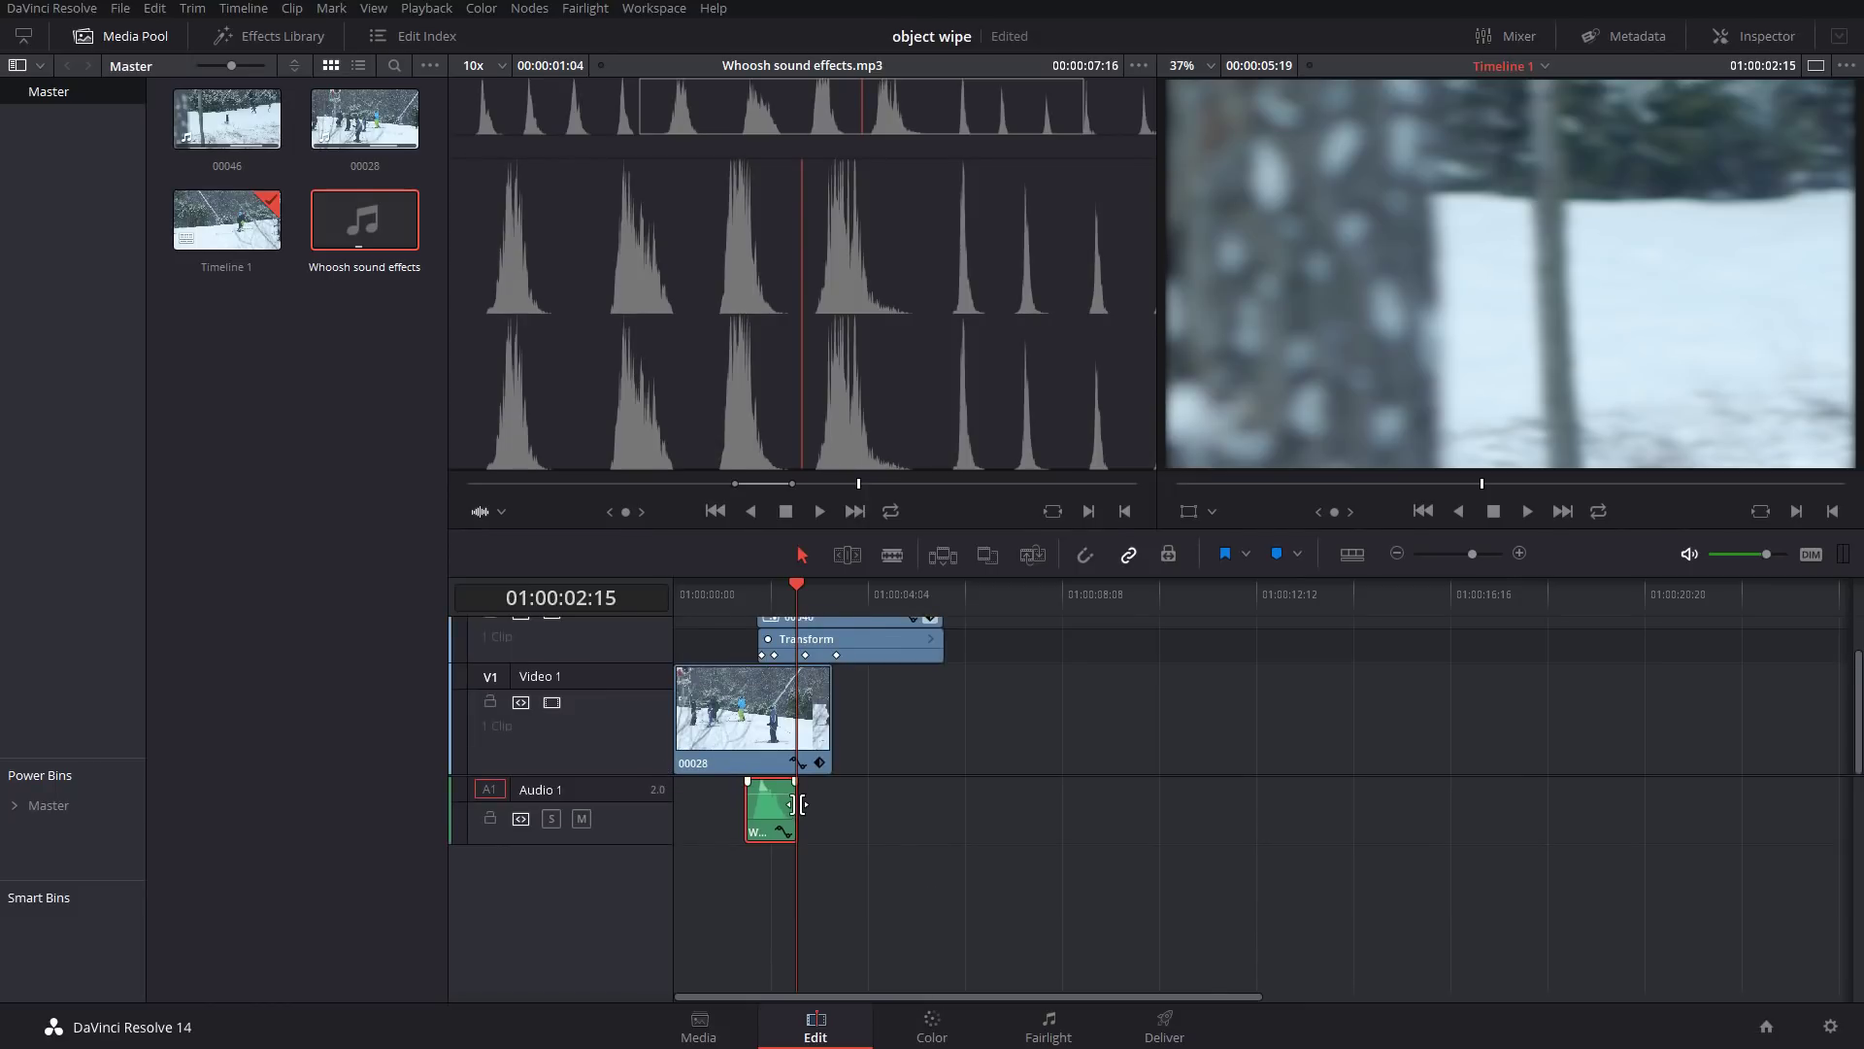
- Extend the whoosh clip to include a second whoosh and hide the trunk clip's keyframe tracks
mouse_move(800, 803)
left_mouse_down()
mouse_move(869, 805)
mouse_move(829, 807)
left_mouse_up()
left_click(742, 604)
key("space")
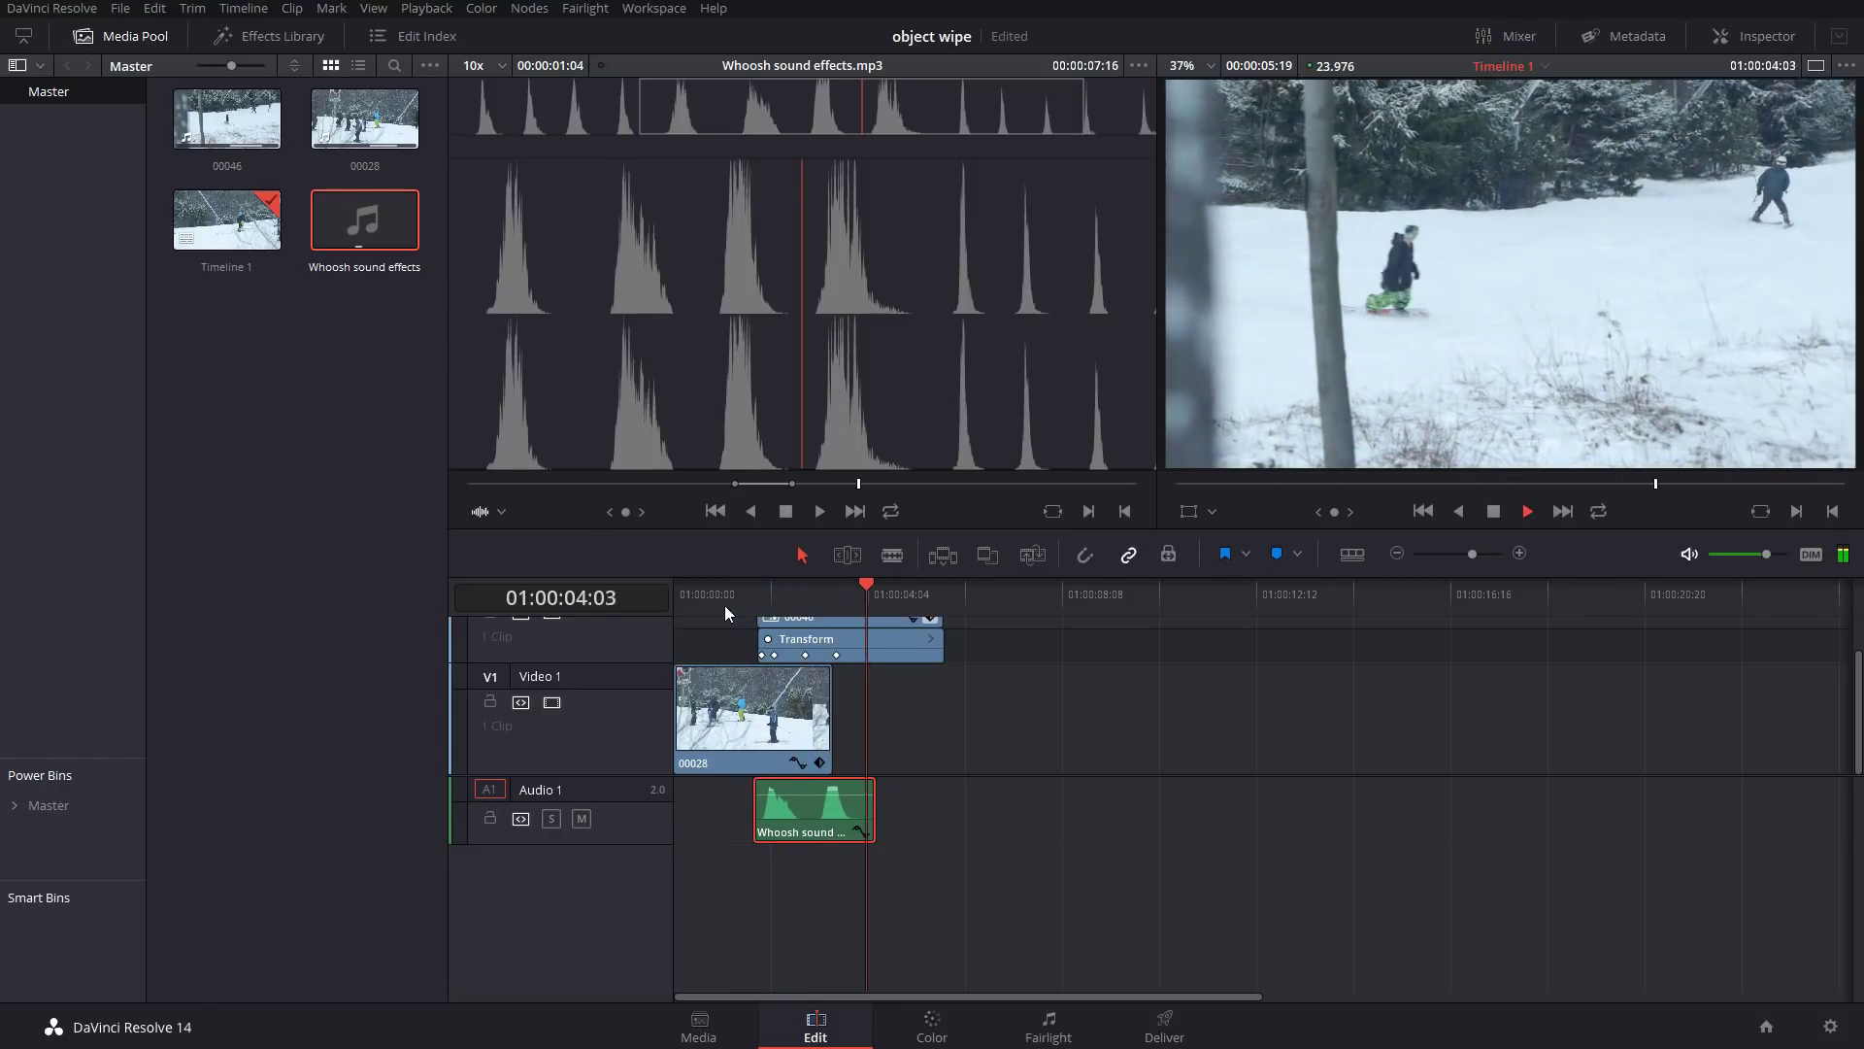
key("space")
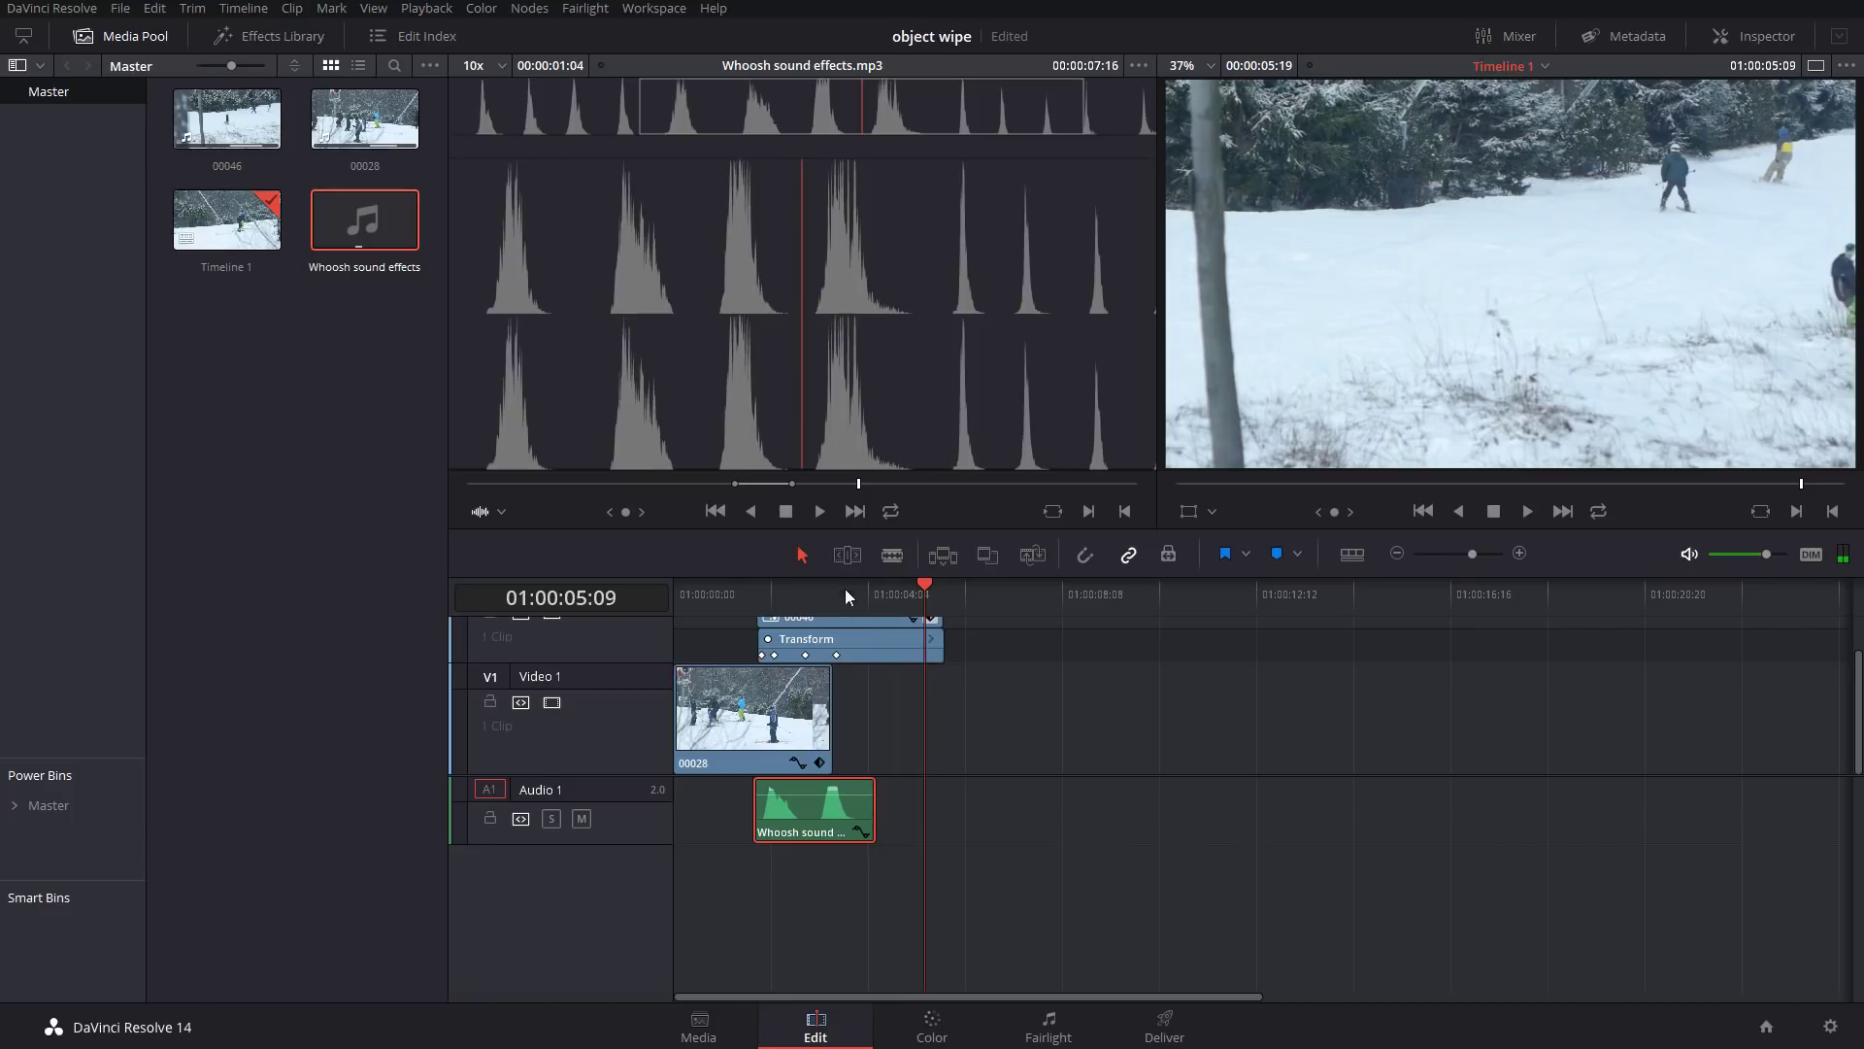
left_click_drag(844, 588, 798, 596)
left_click(930, 618)
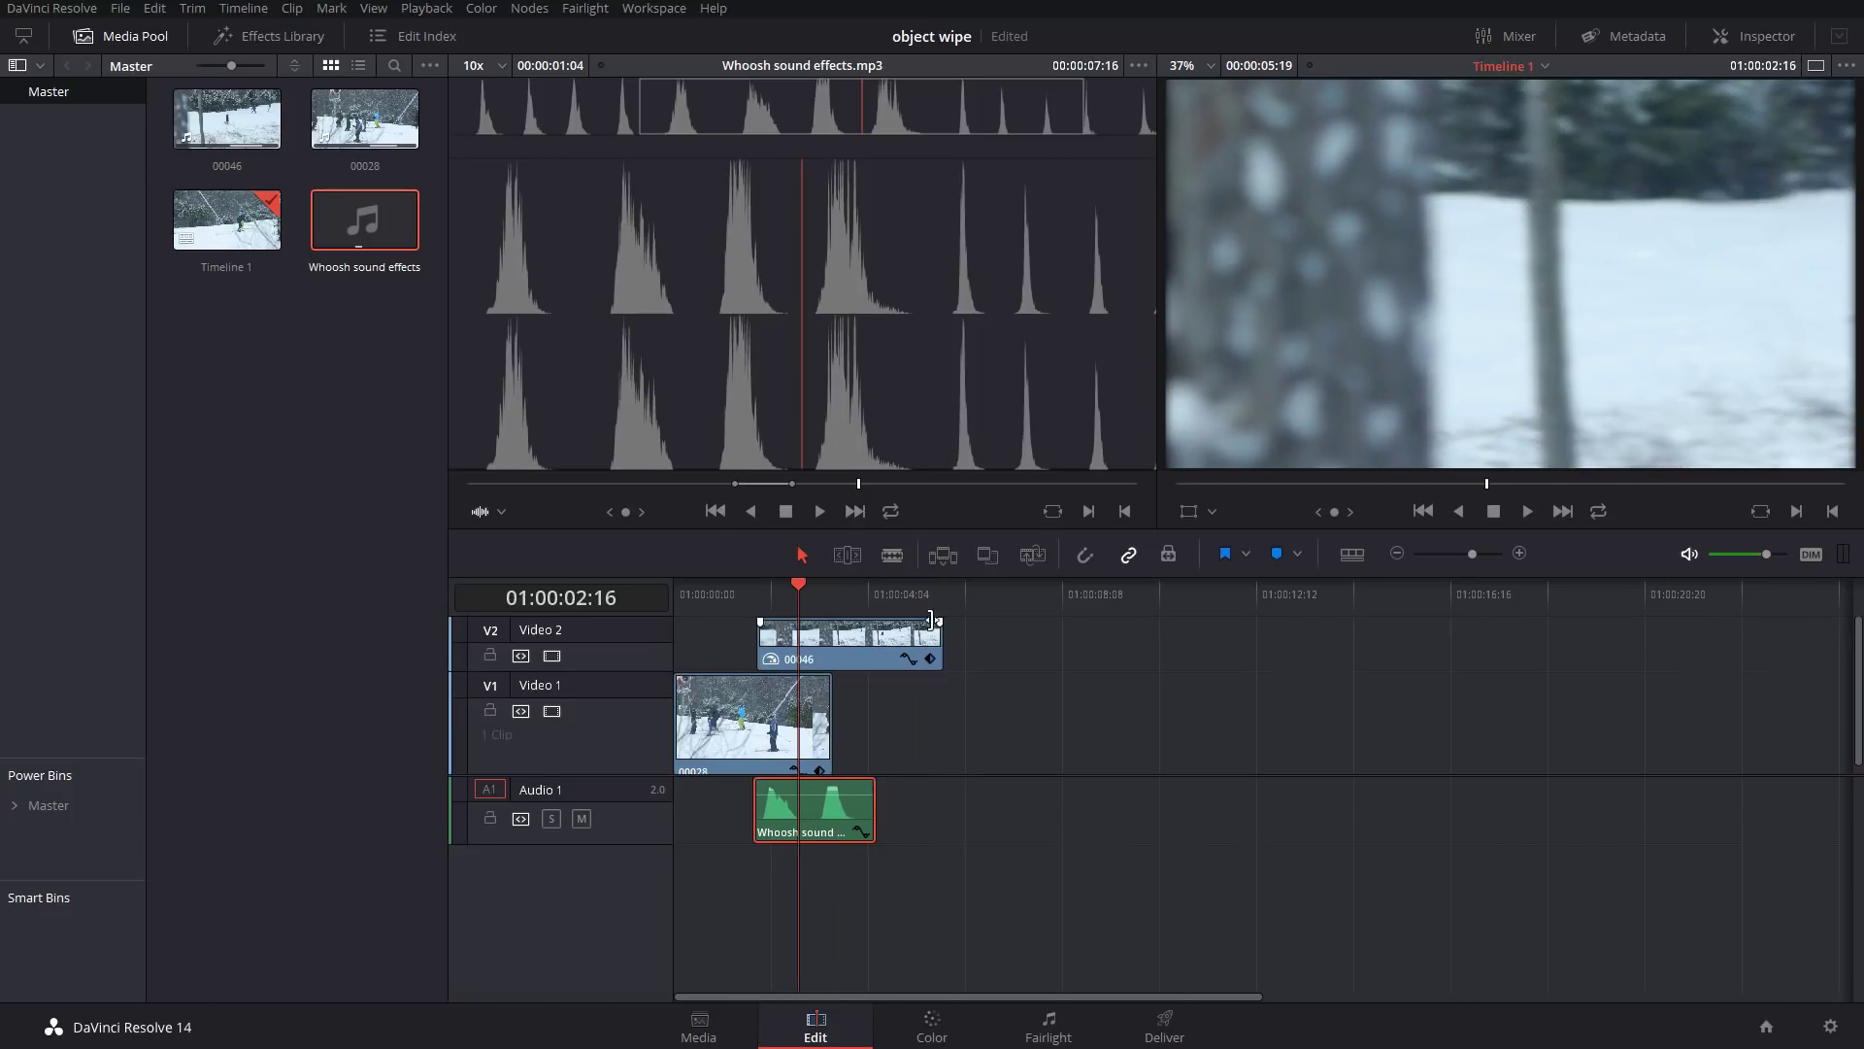
- Raise the peak of the tree-trunk clip's retime speed curve to 300%
left_click(930, 661)
left_click(909, 660)
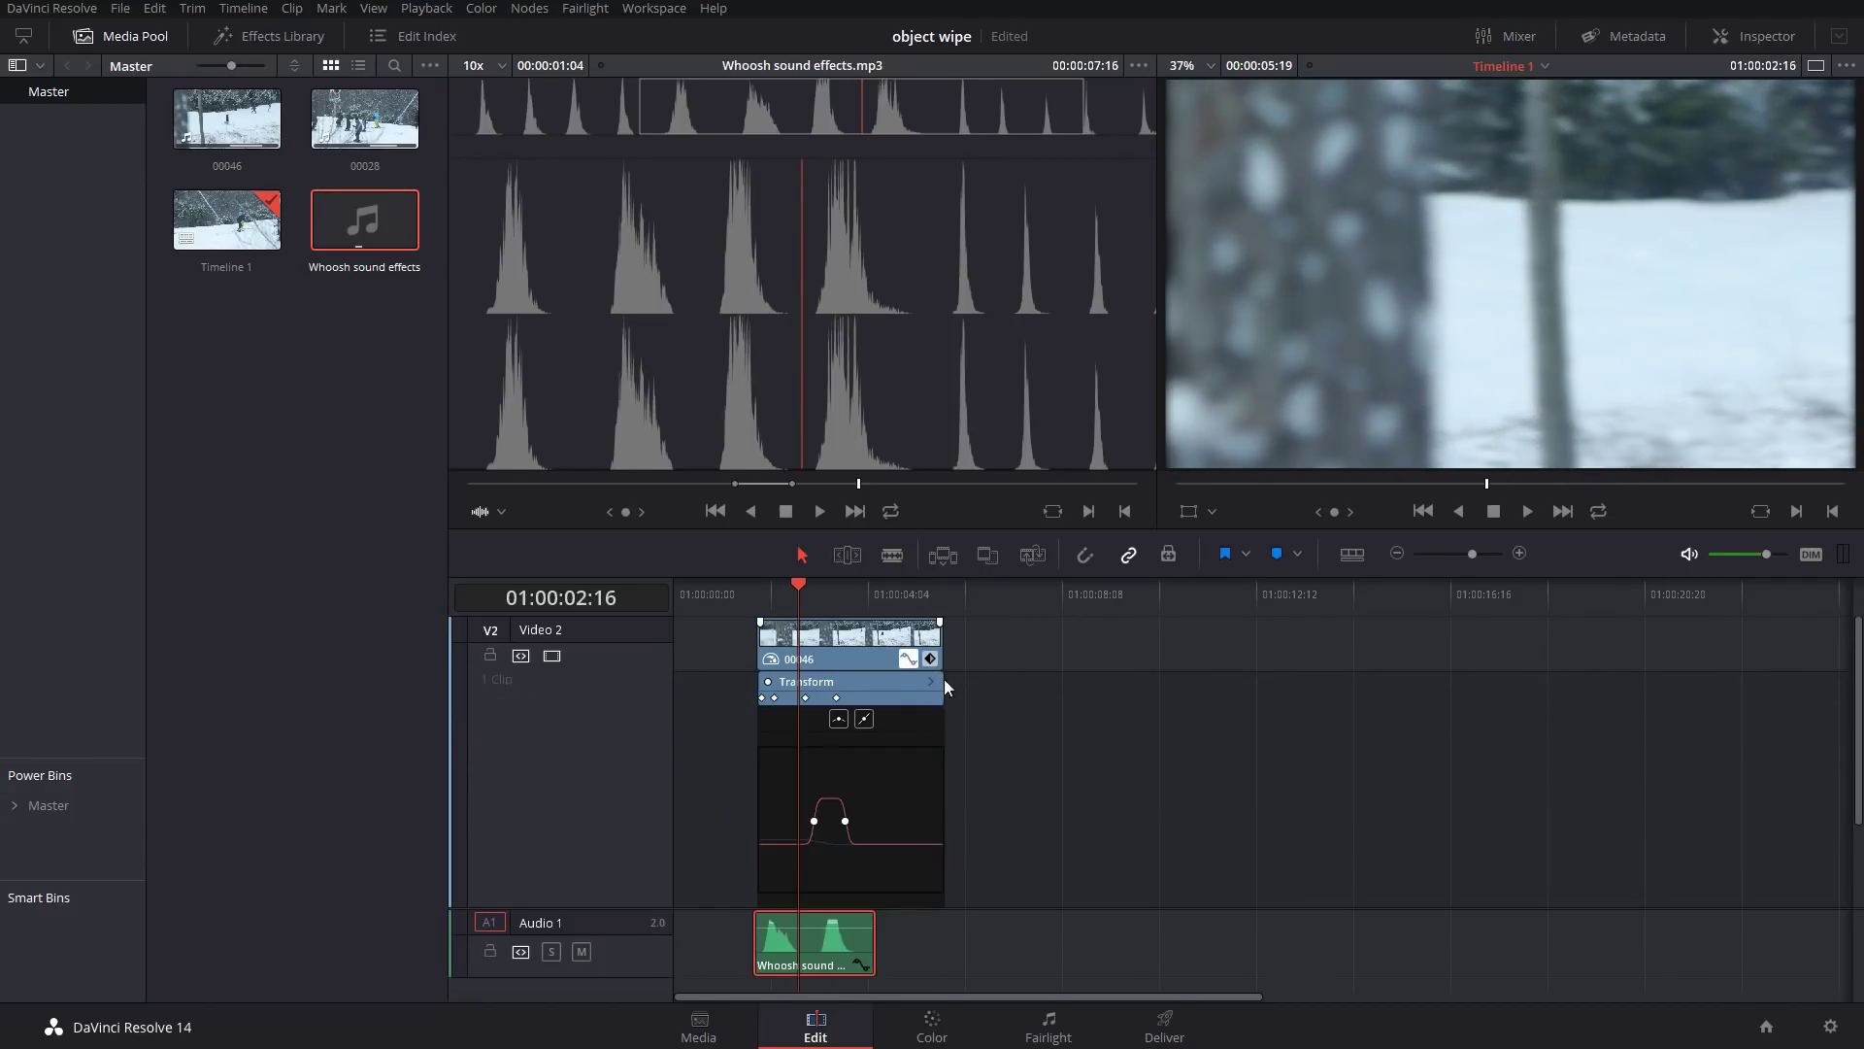
left_click(821, 801)
left_click_drag(826, 800, 833, 658)
key("space")
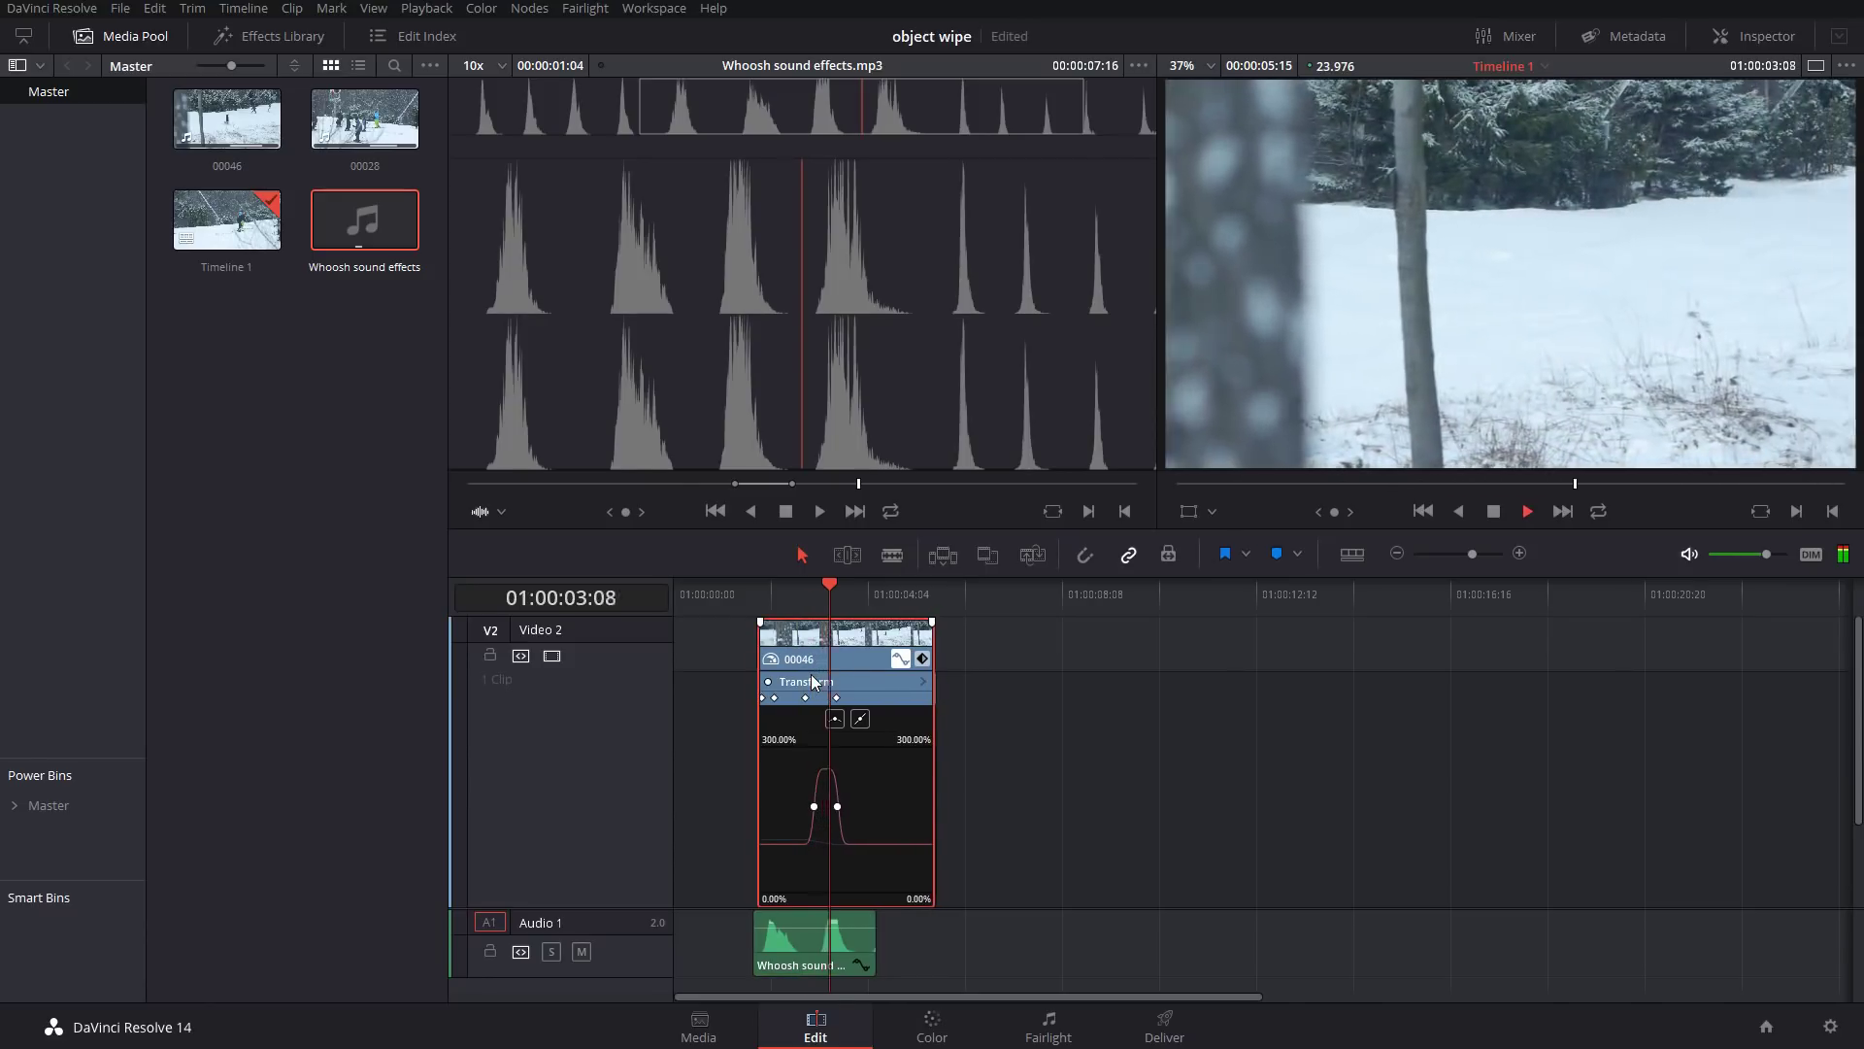
- Replay the faster ramp, then select the whoosh clip and park the playhead on the transition
left_click(798, 585)
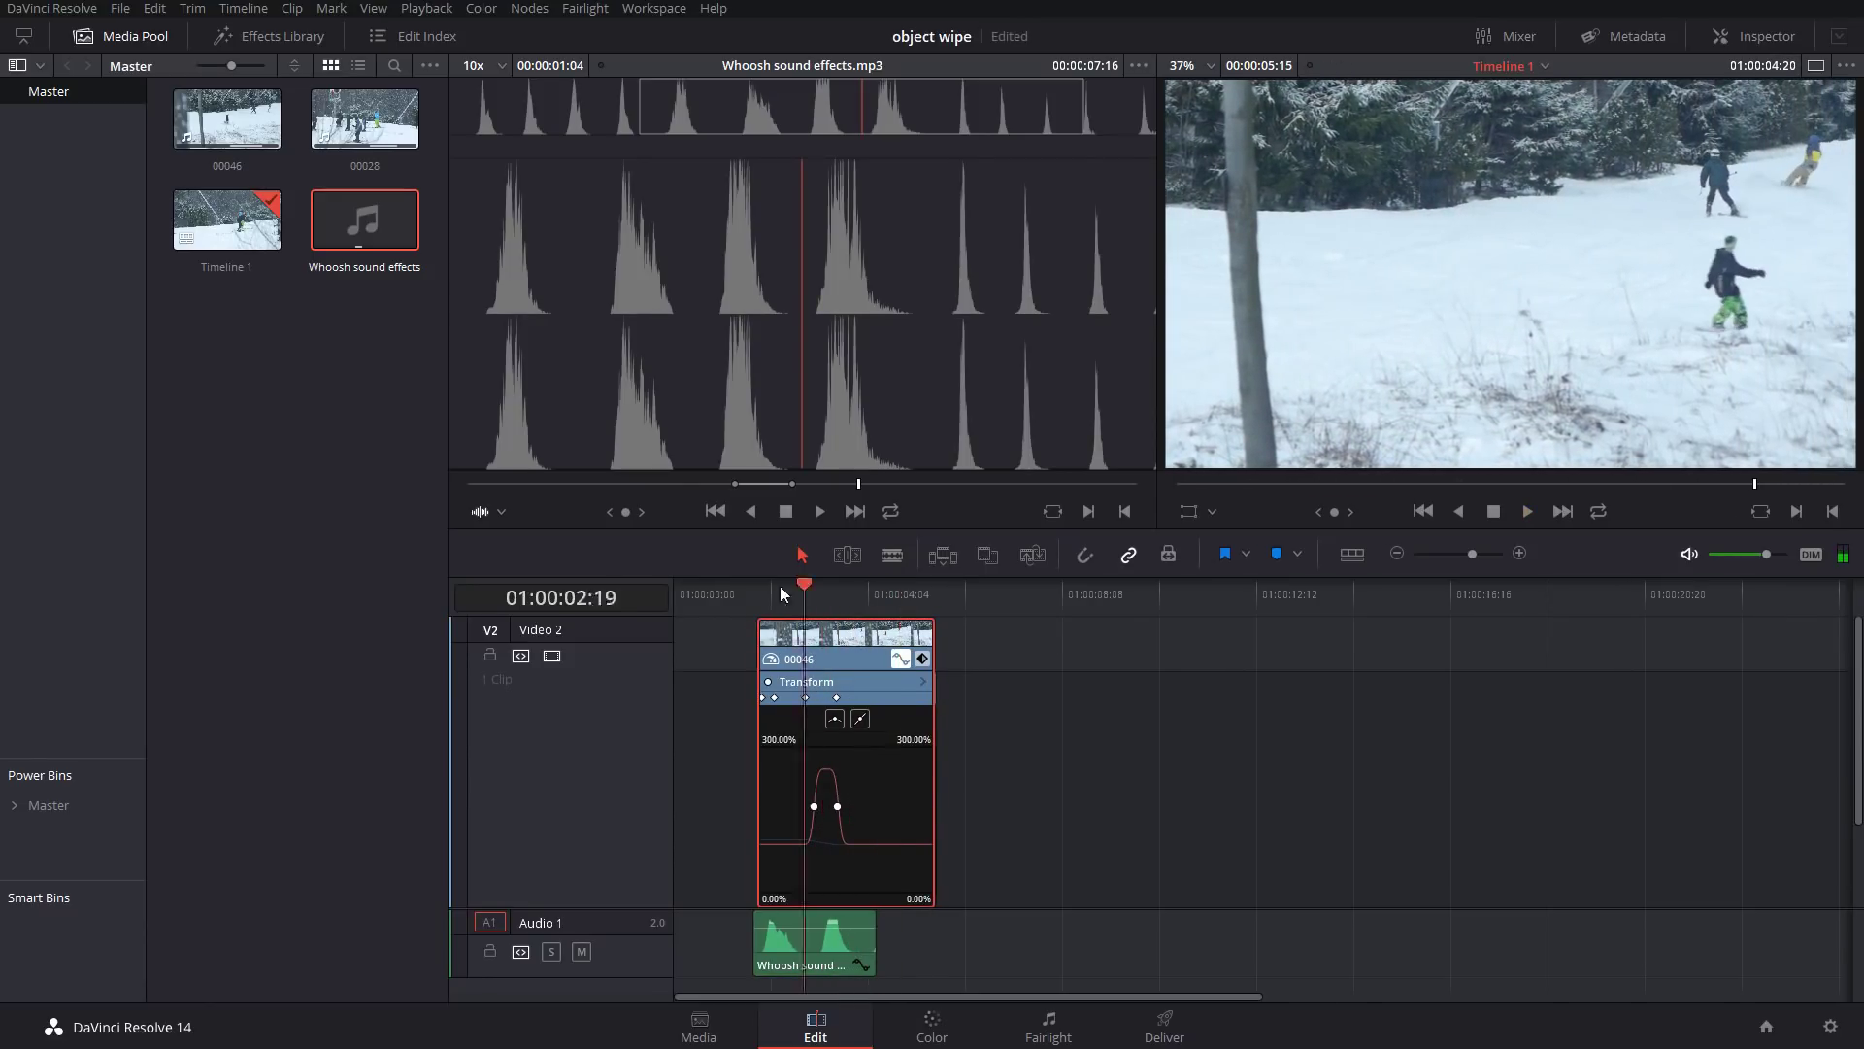
left_click(754, 585)
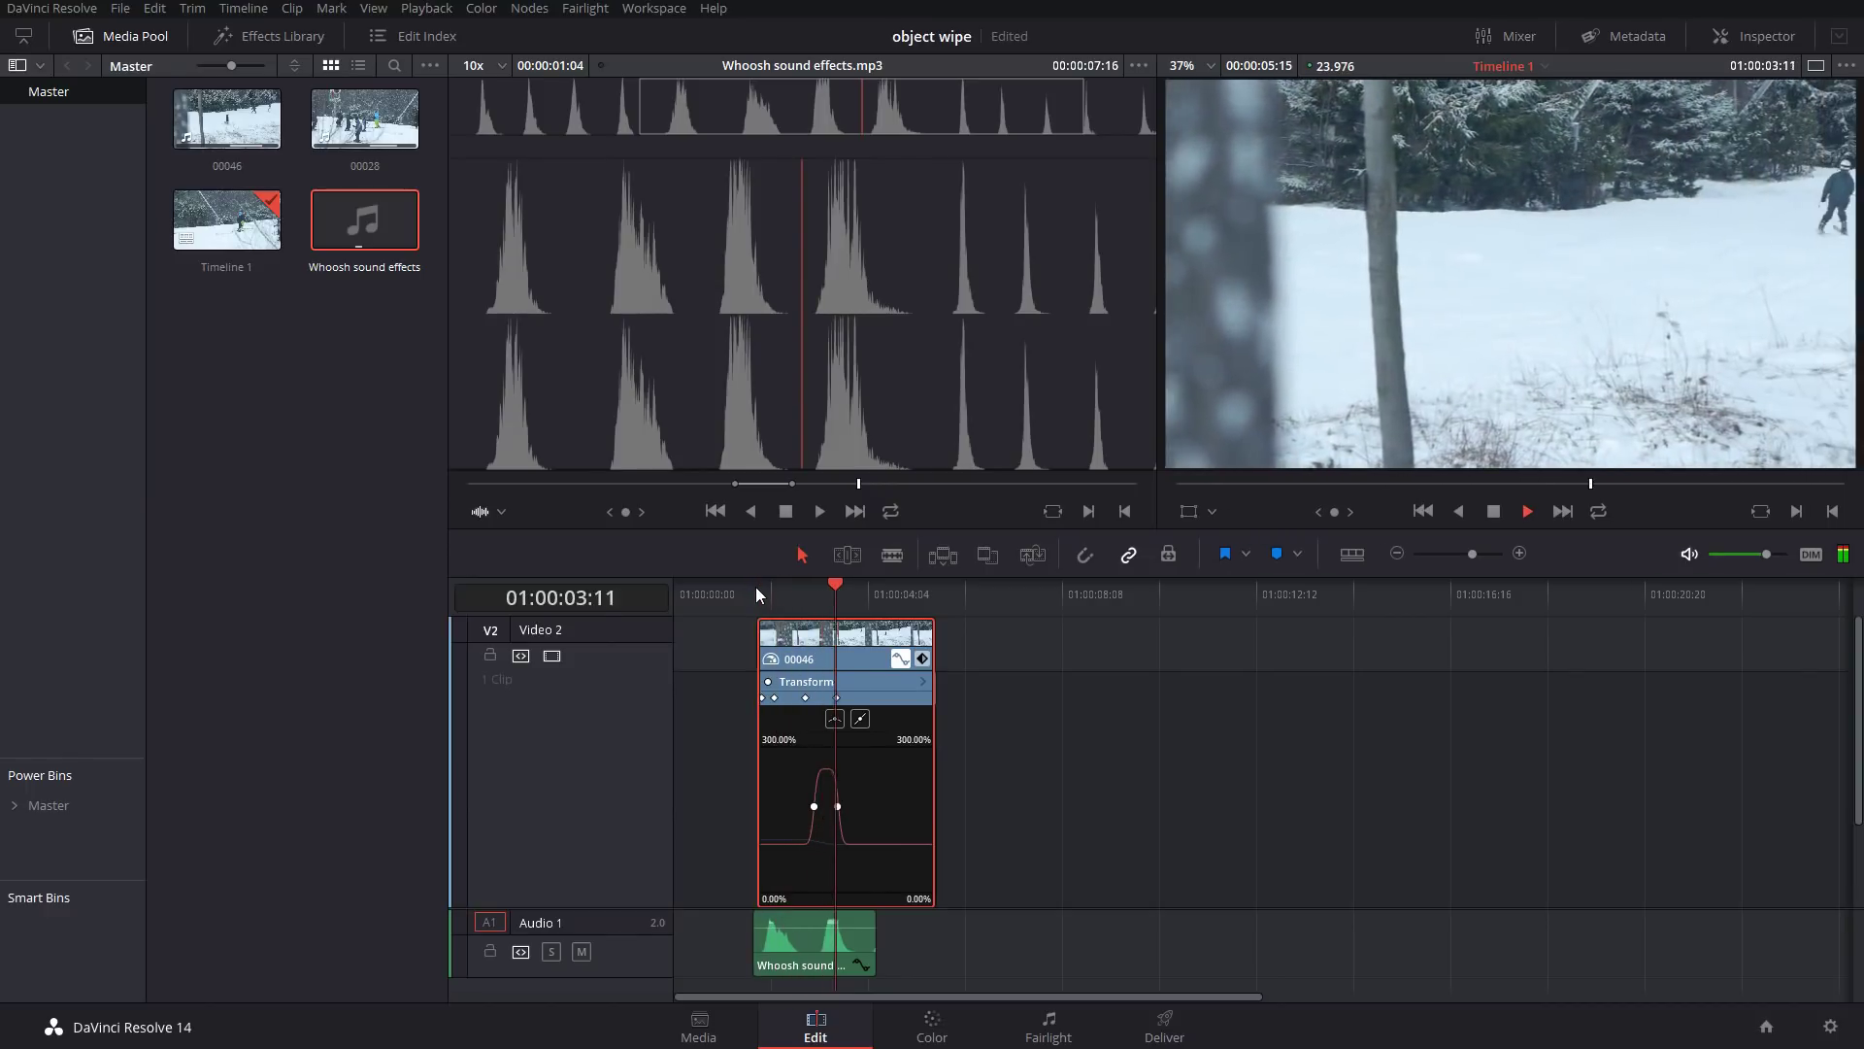
key("space")
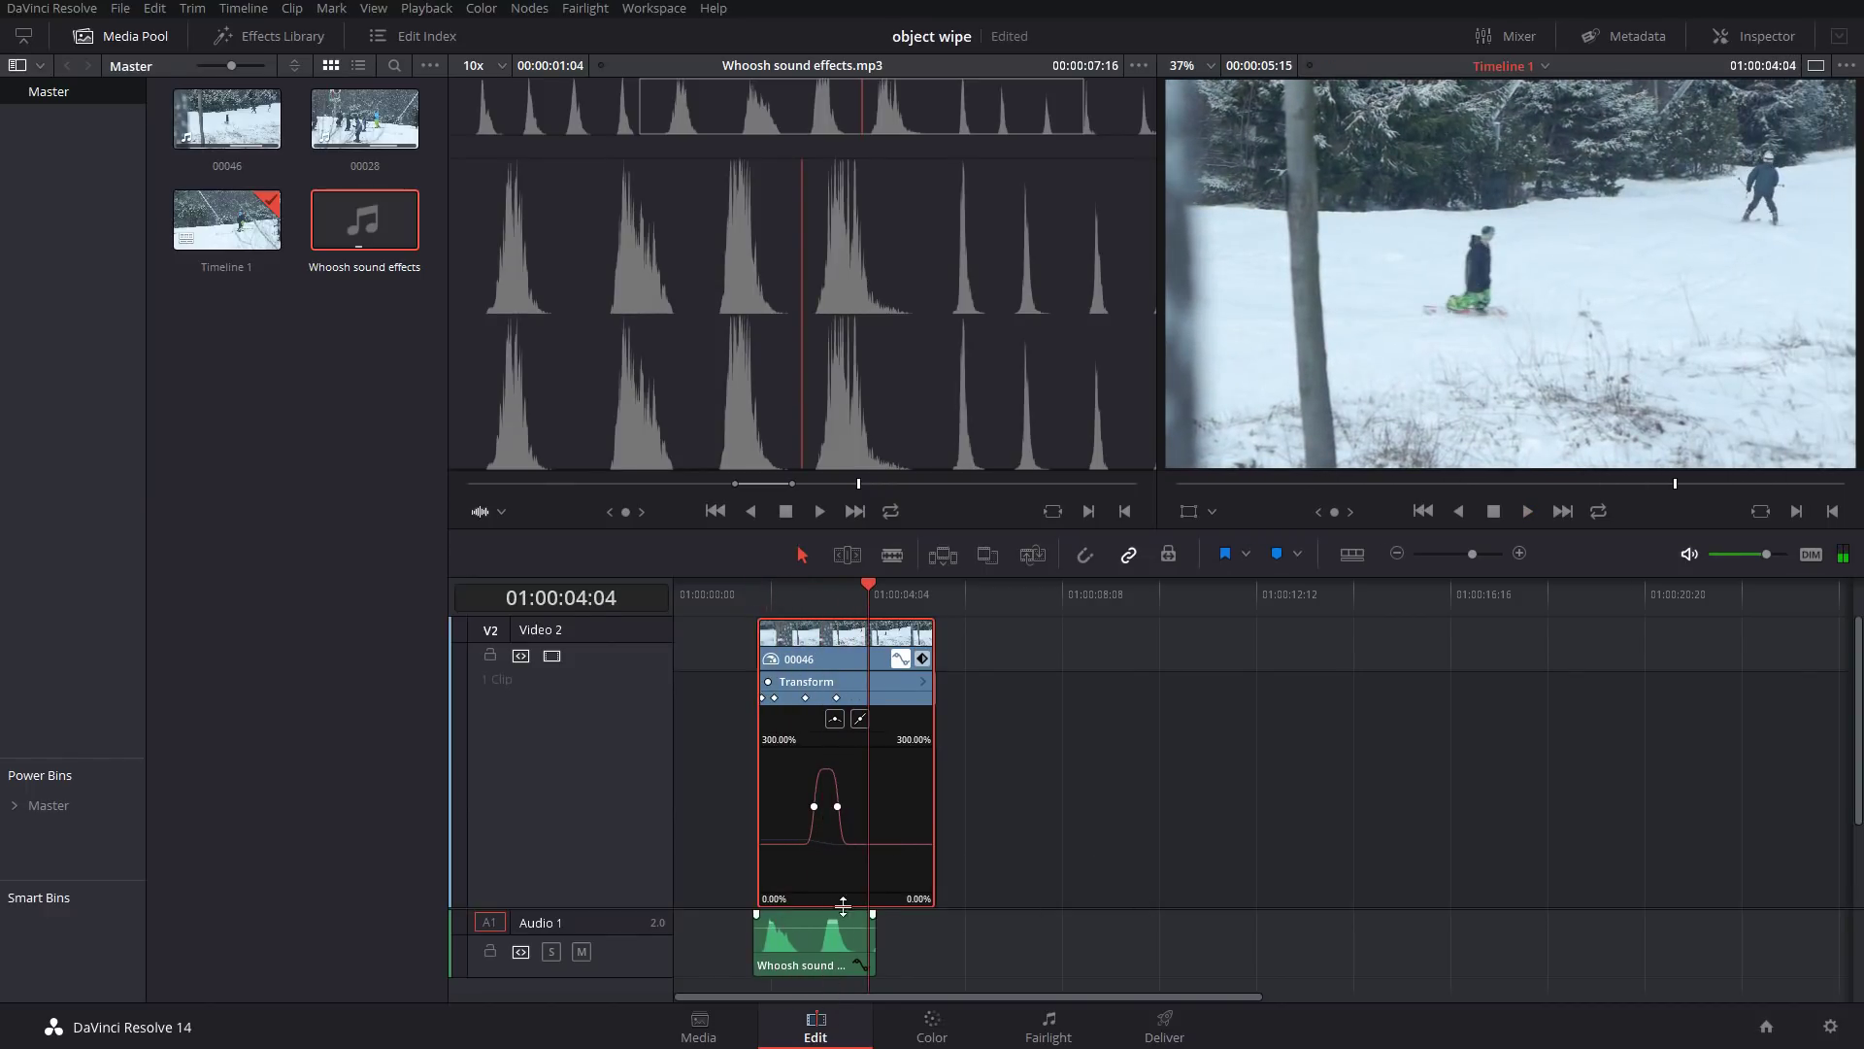
left_click_drag(862, 583, 804, 587)
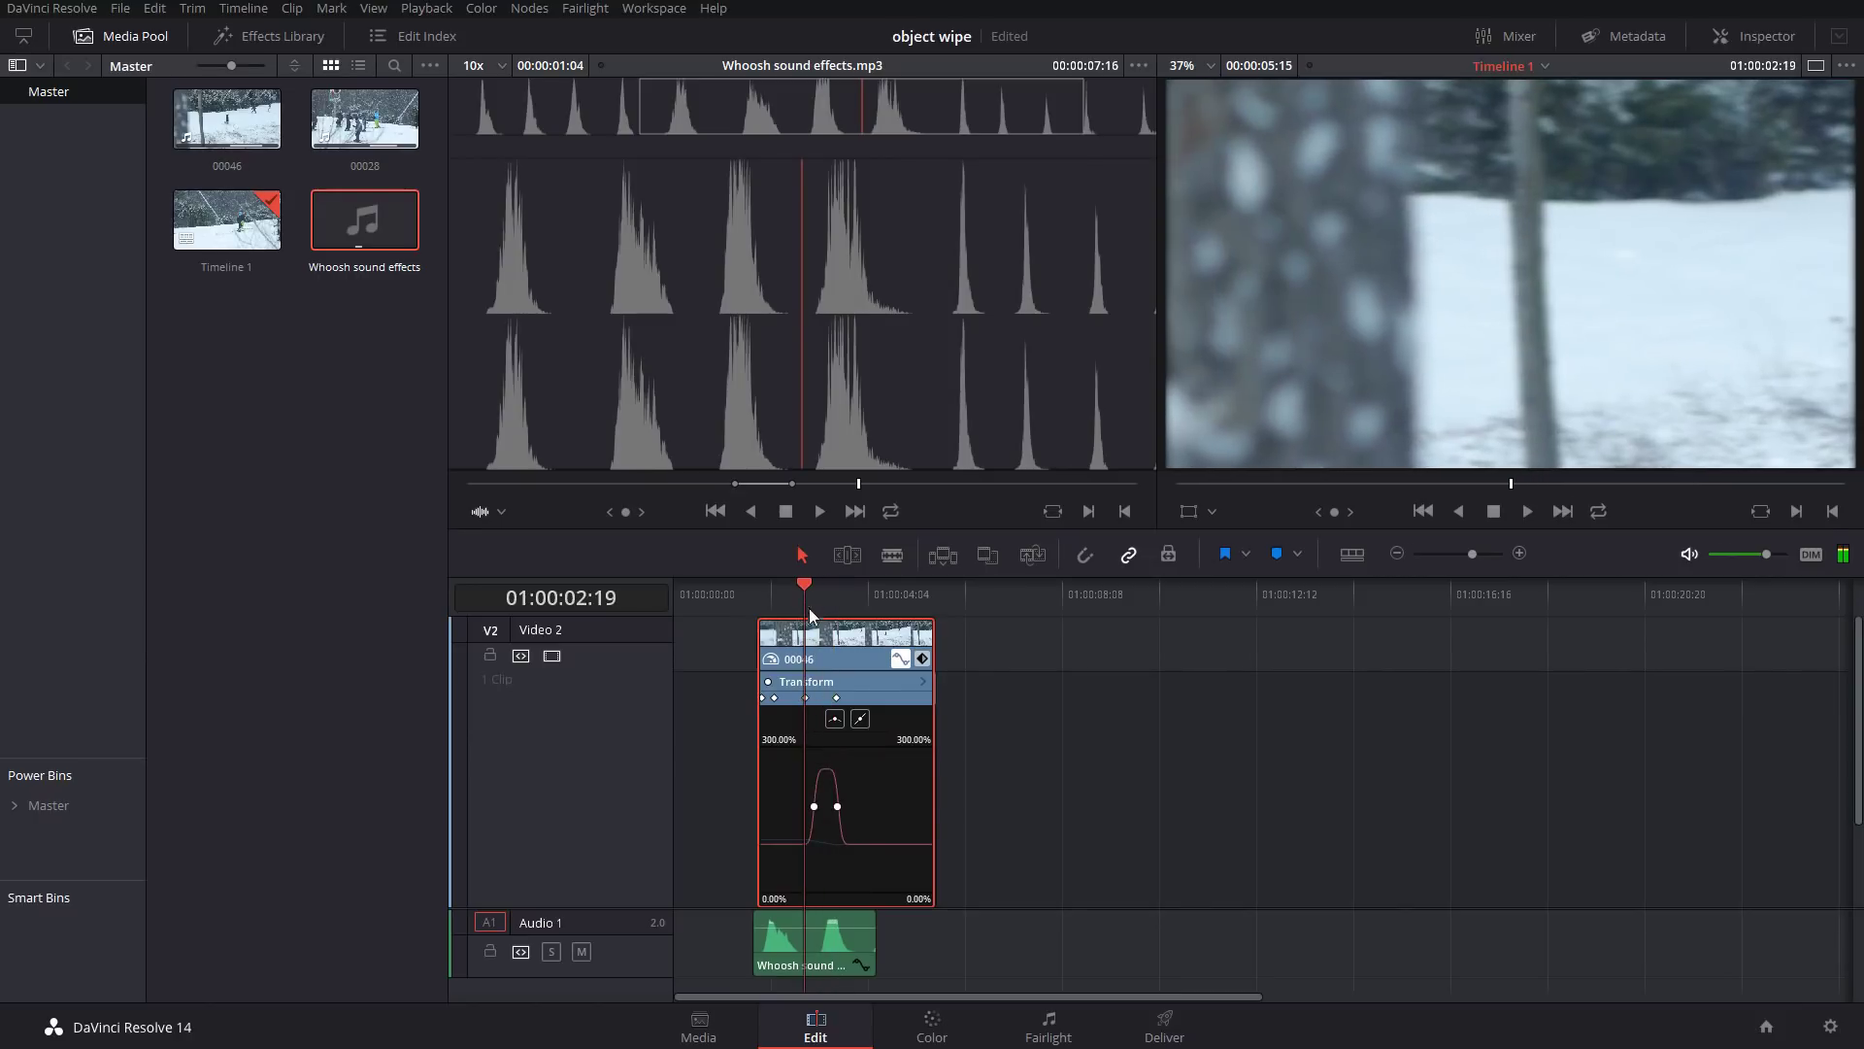
left_click(829, 971)
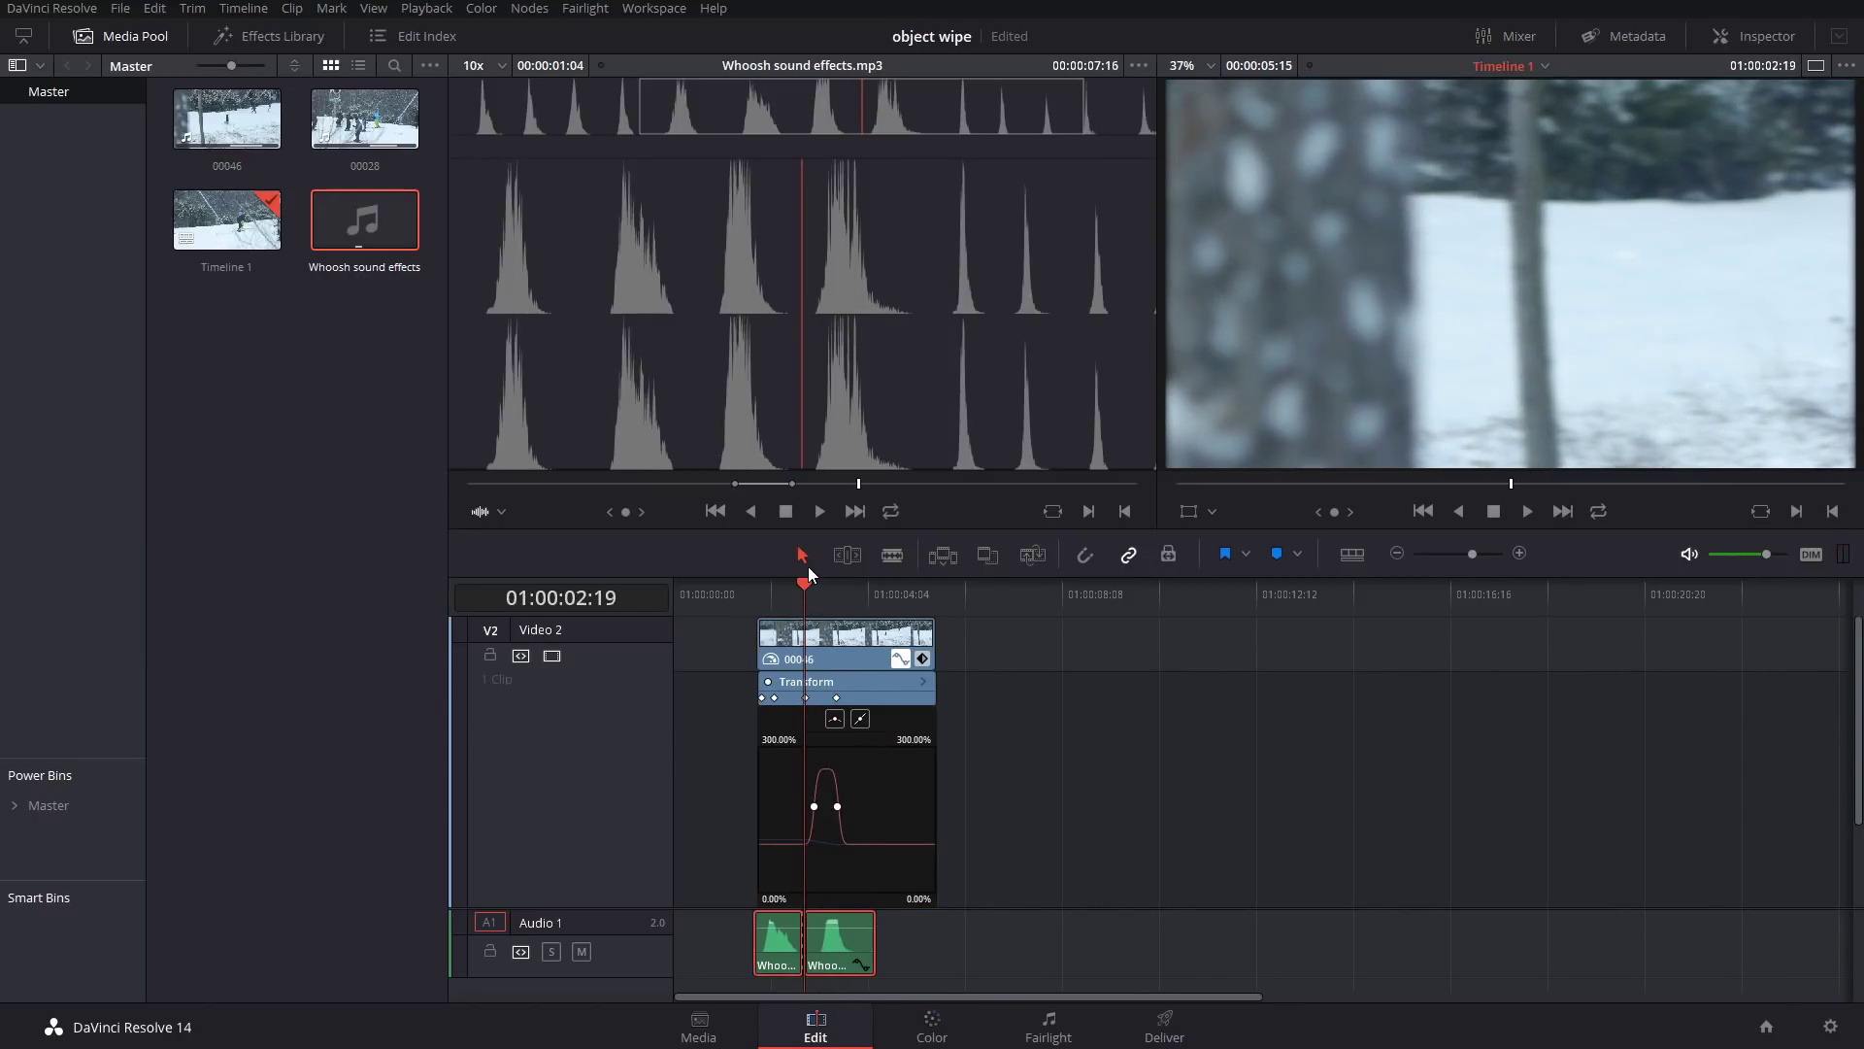
left_click_drag(808, 573, 811, 585)
- Zoom into the timeline and slide the second whoosh later on Audio 1
key("ctrl+equal")
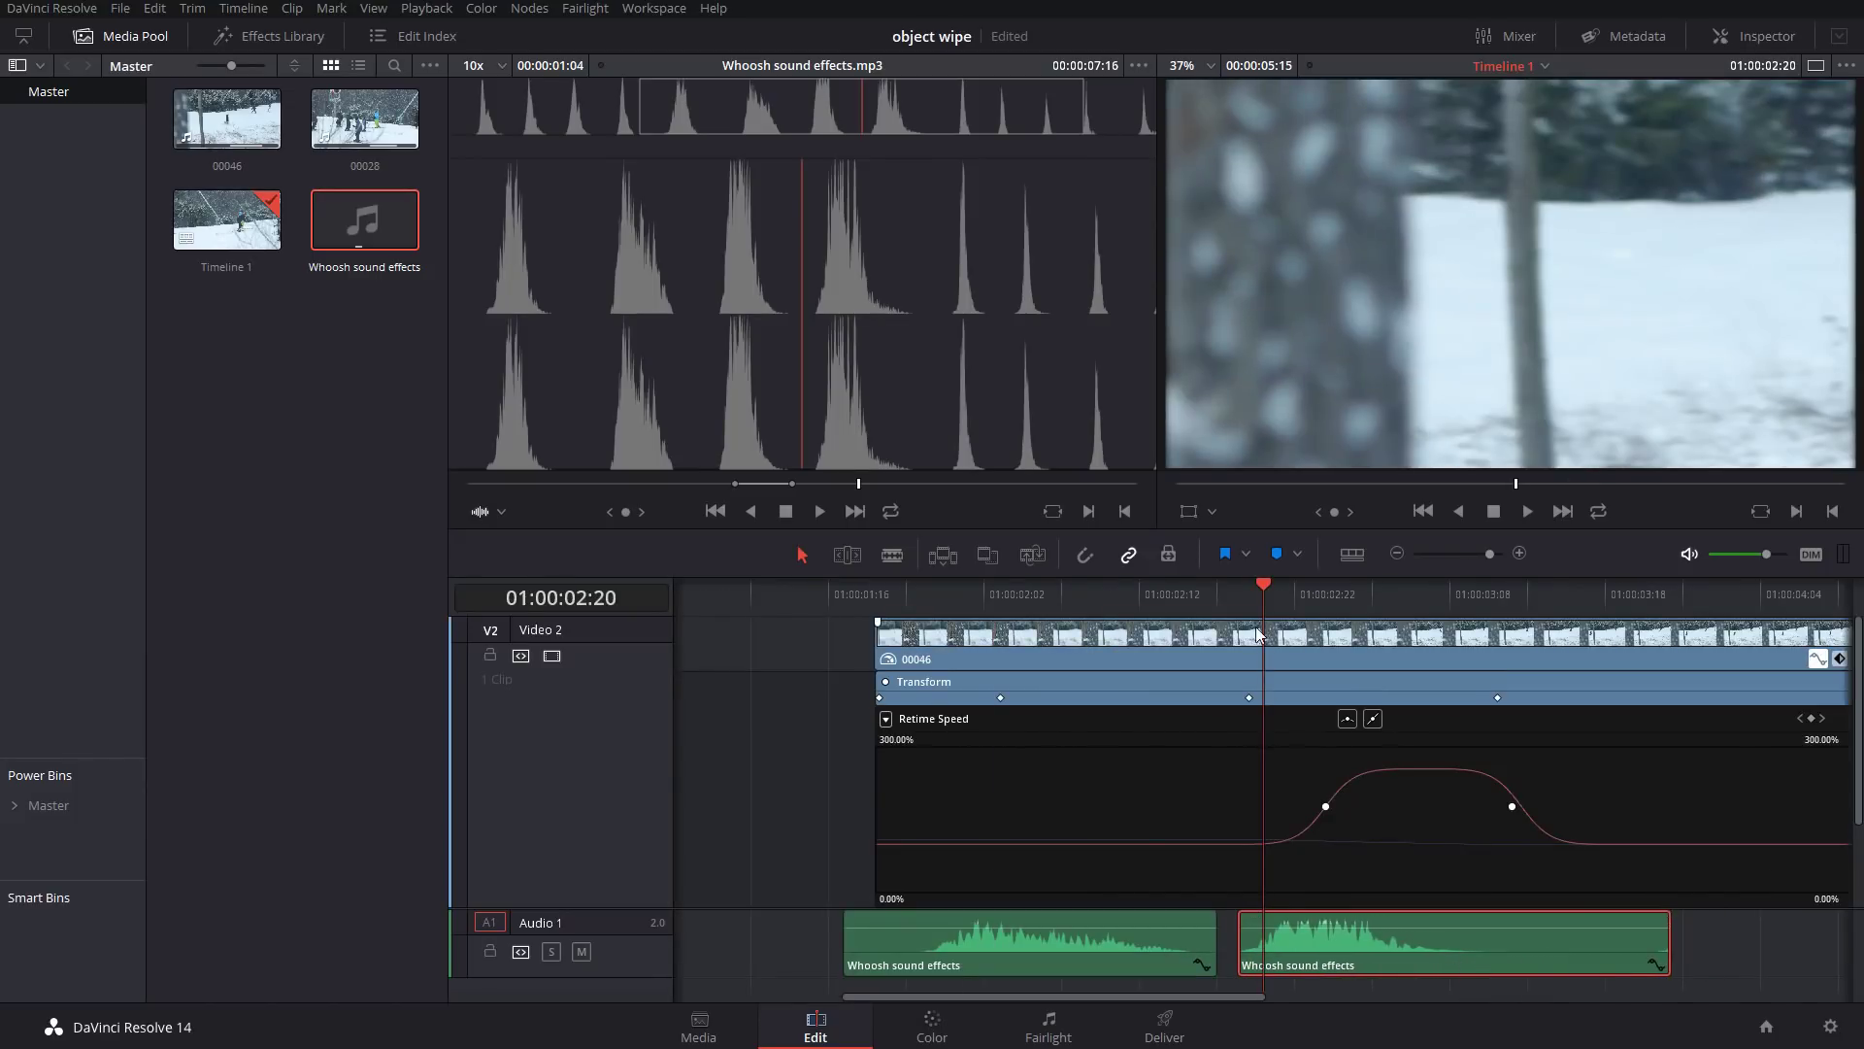
left_click_drag(1260, 586, 823, 597)
key("space")
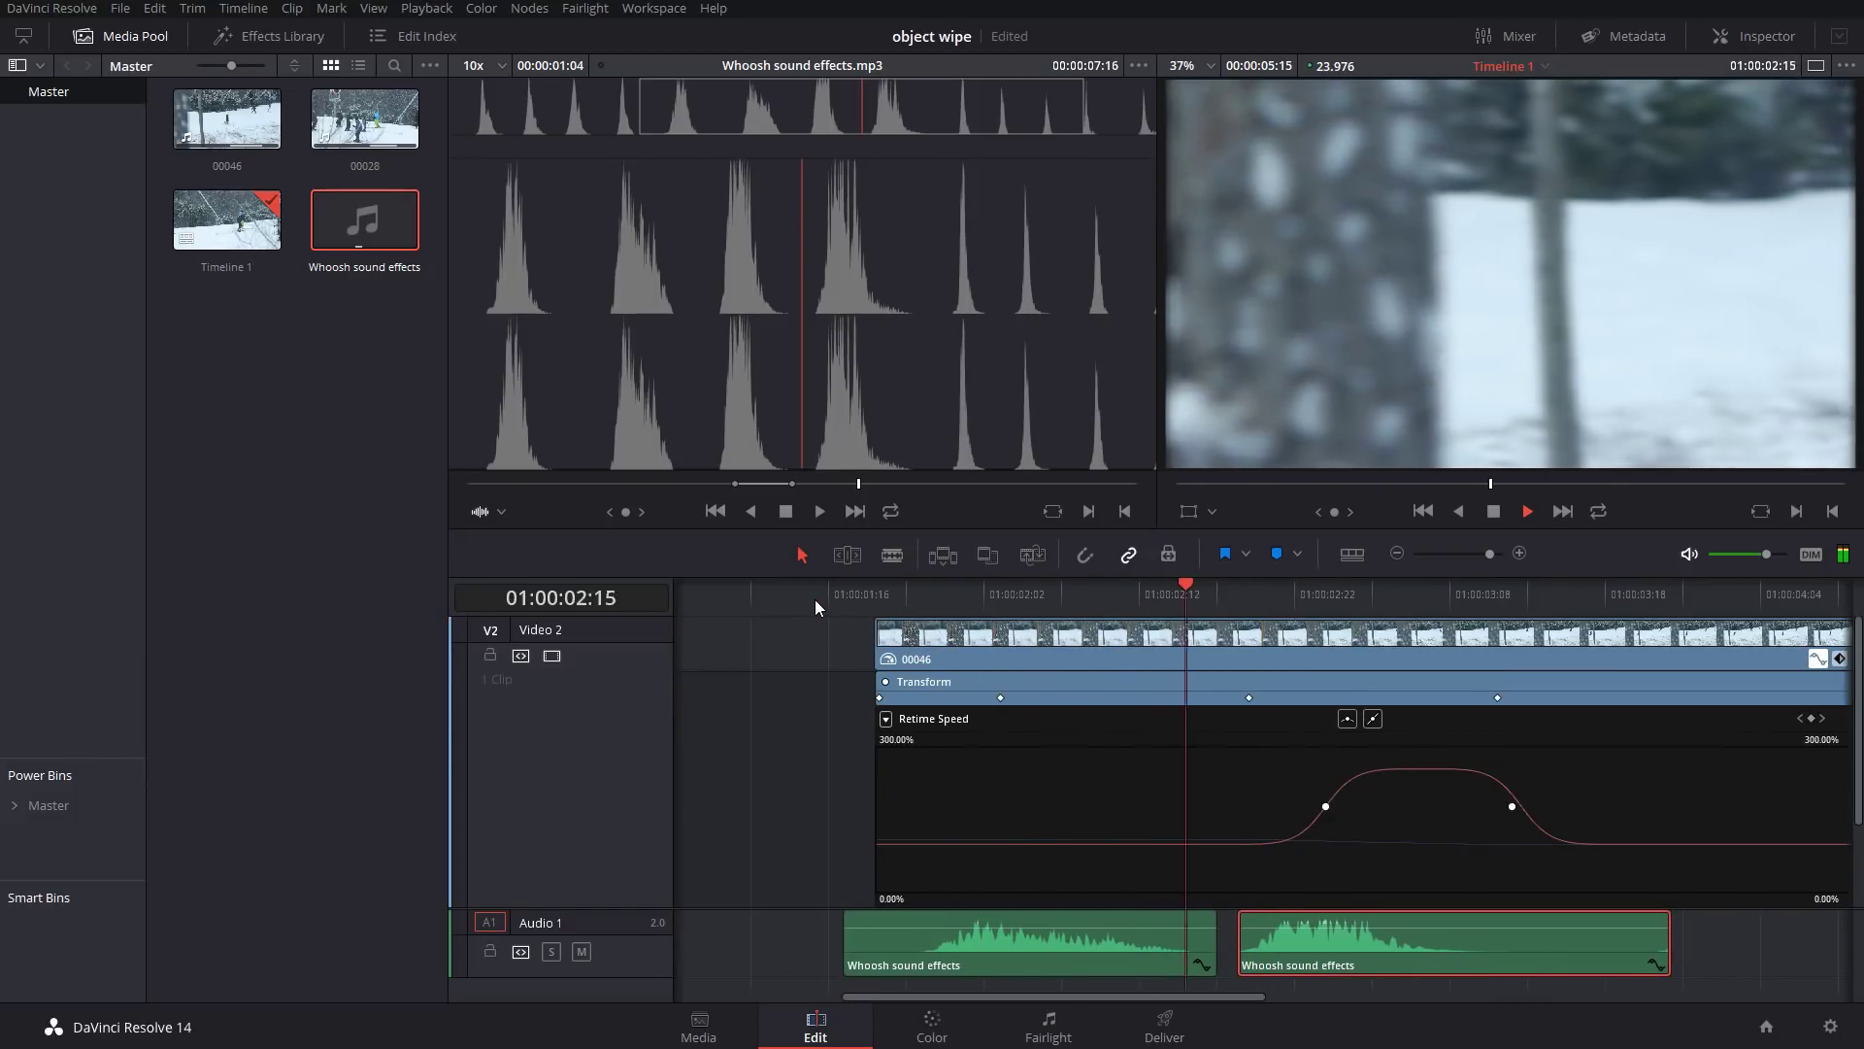
left_click_drag(1265, 591, 1329, 631)
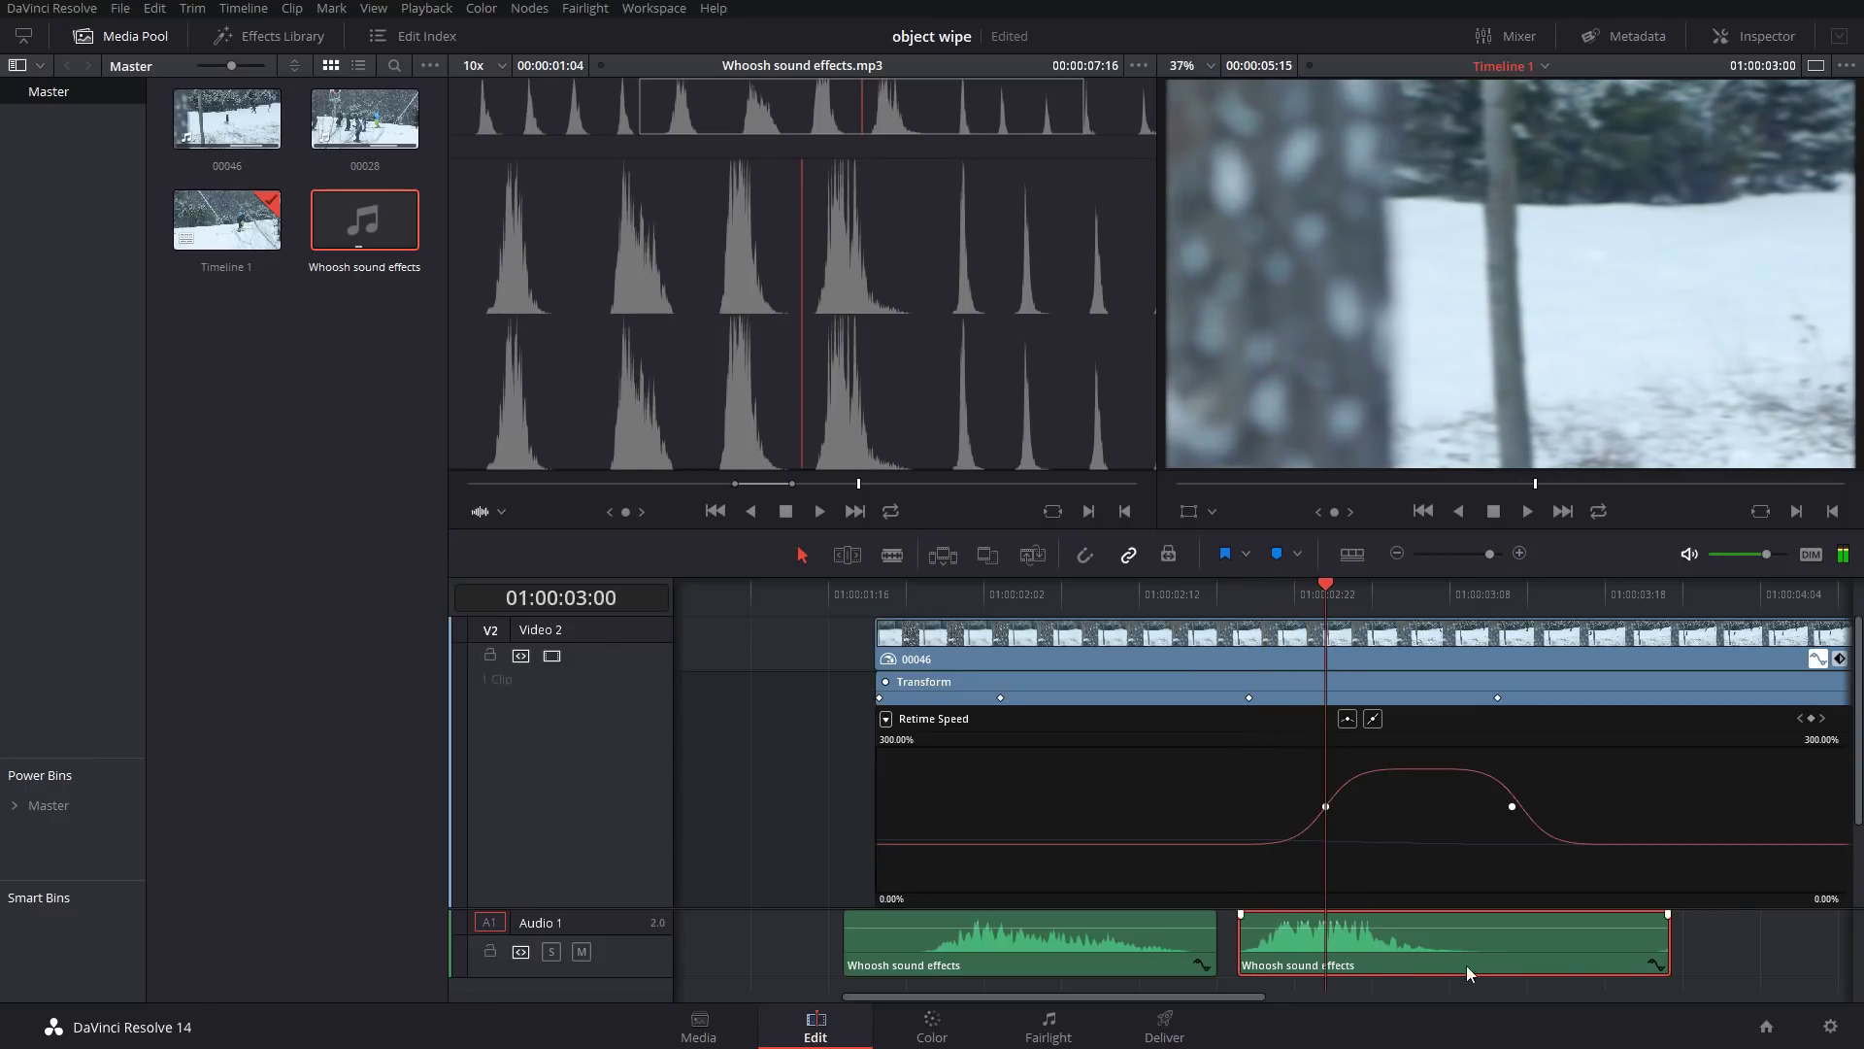
left_click_drag(1481, 973, 1531, 973)
left_click(1174, 594)
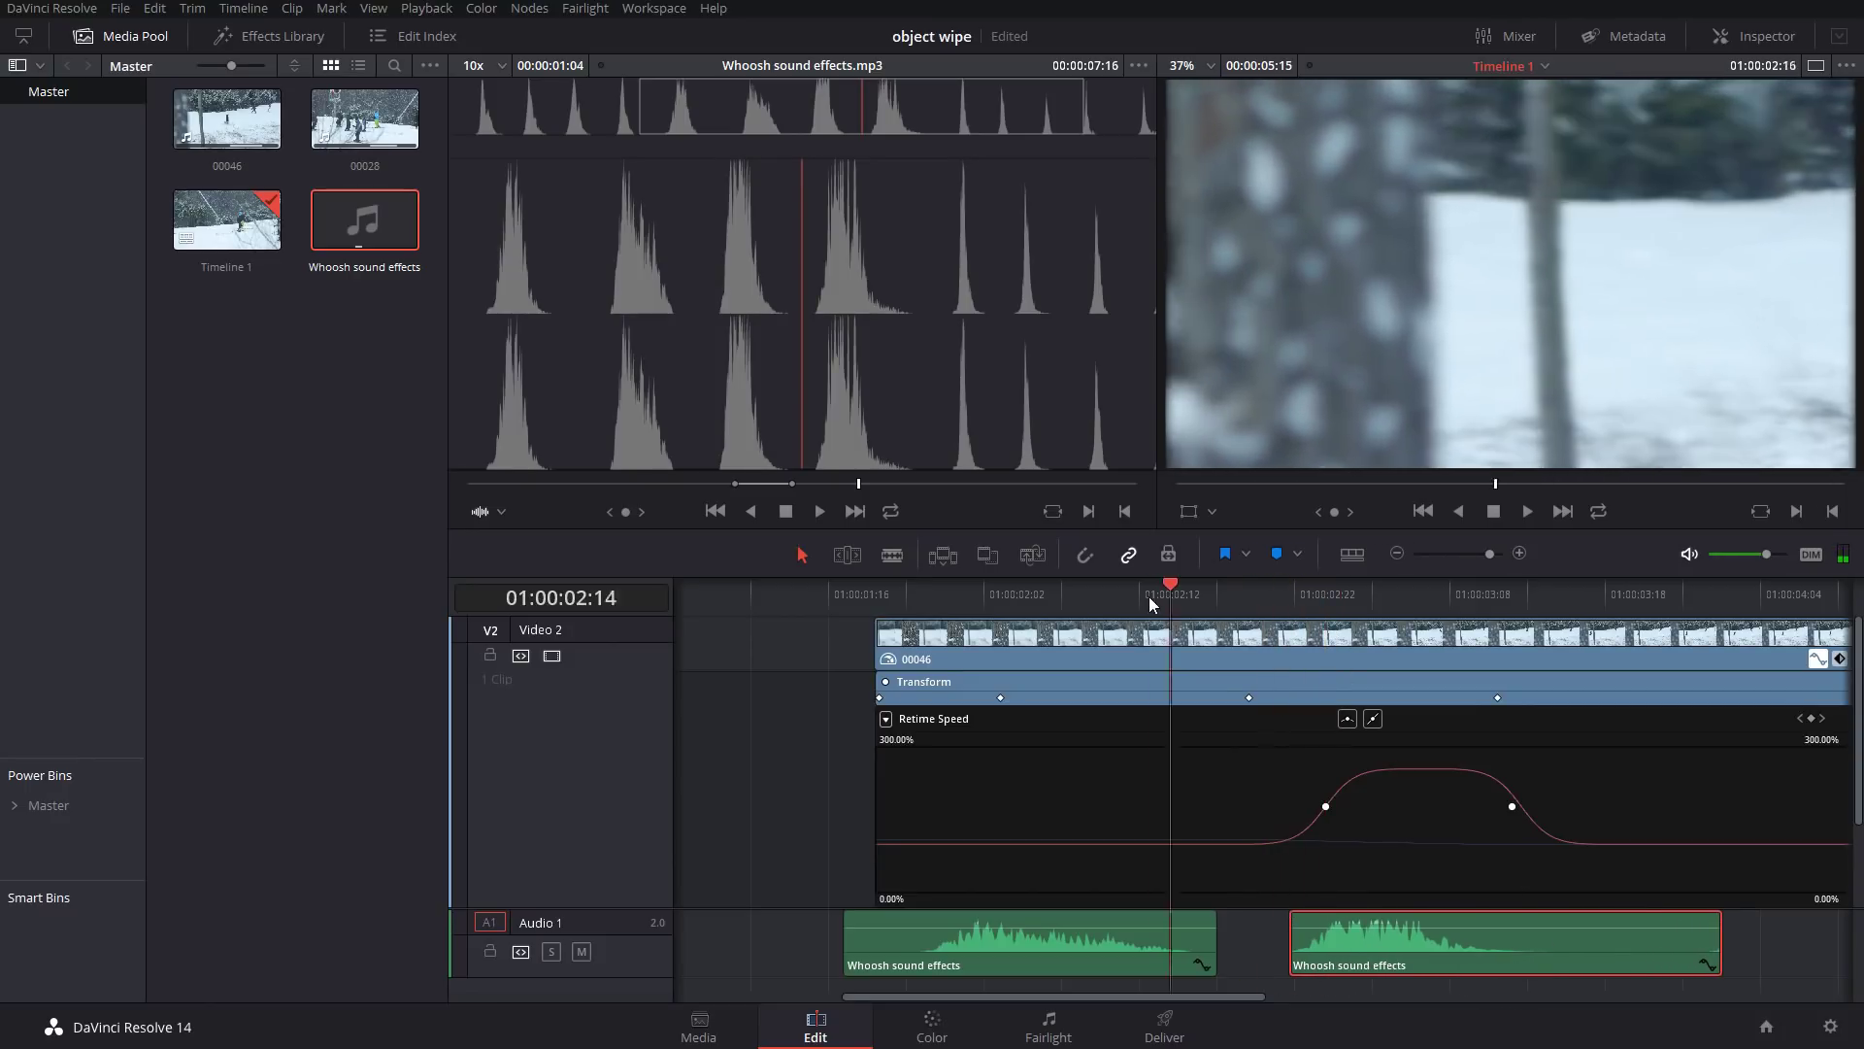
key("space")
key("space")
- Undo an accidental nudge, push the second whoosh slightly later, and replay from 01:00:01:16
left_click_drag(1326, 656, 1311, 656)
key("ctrl+z")
left_click_drag(1443, 965, 1459, 964)
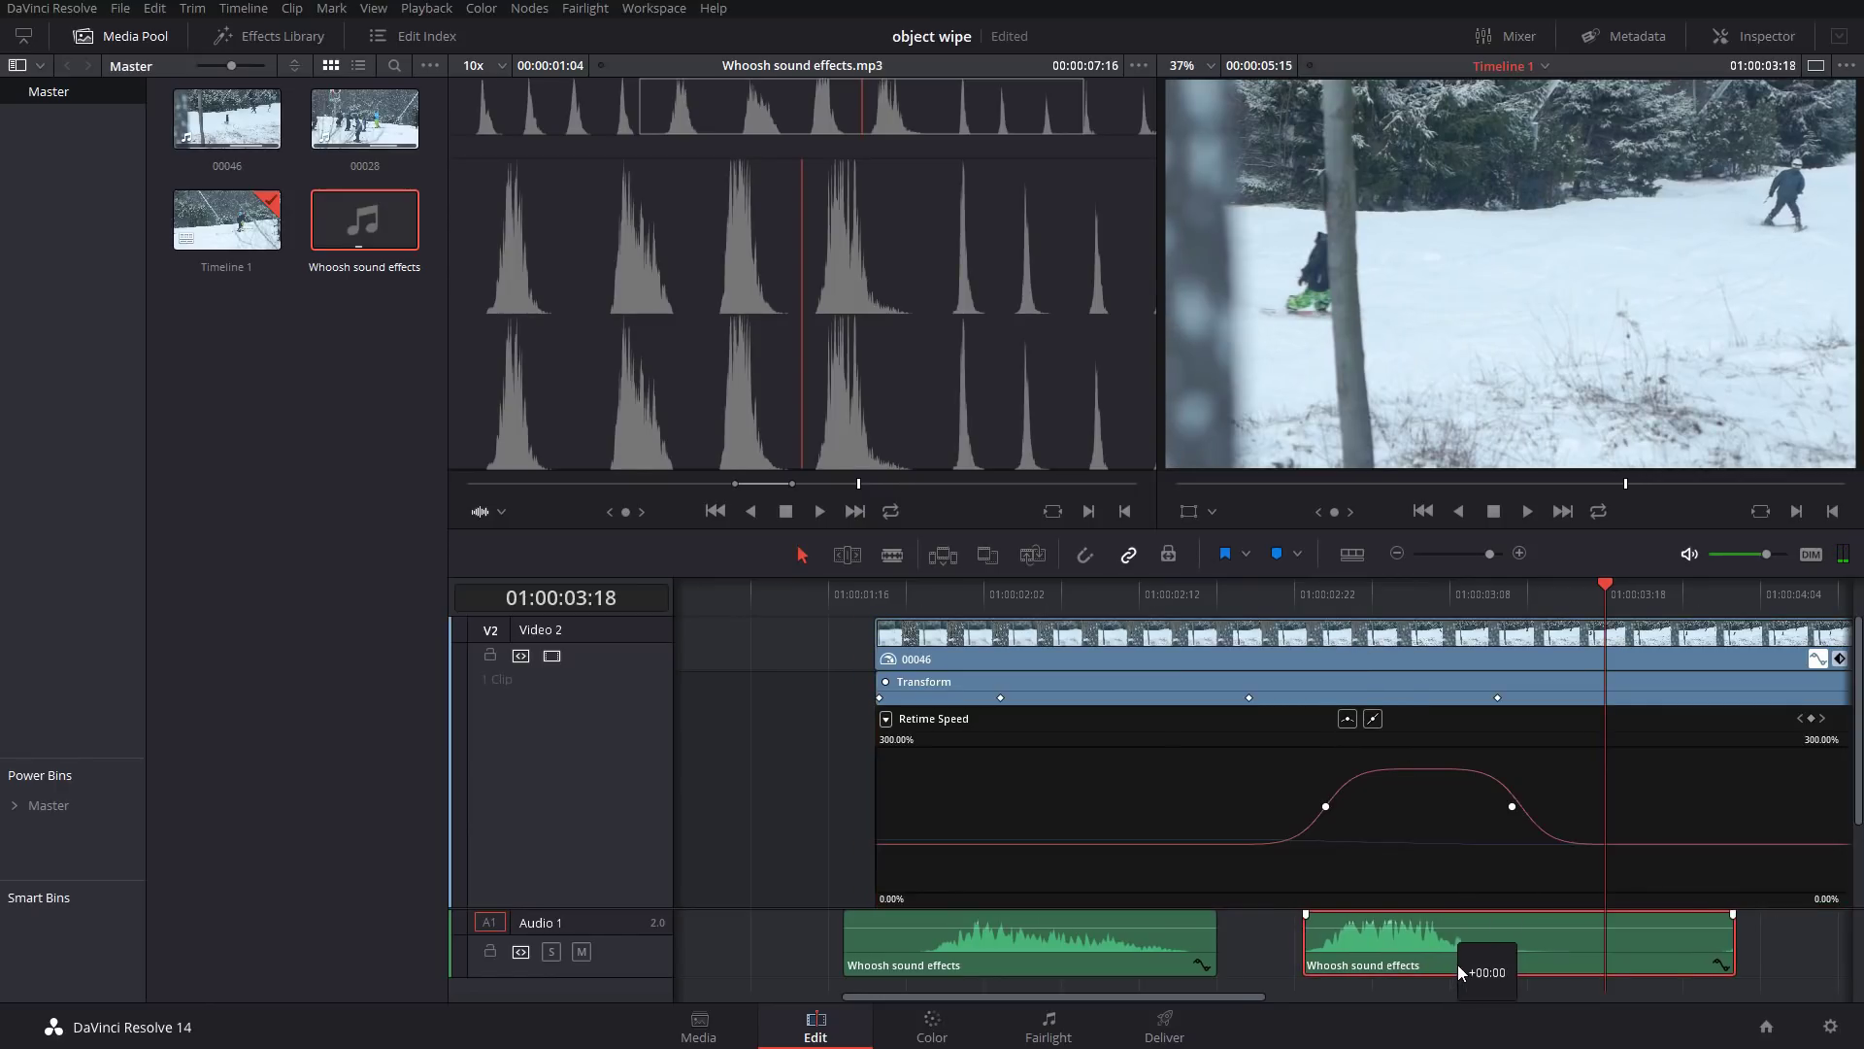
left_click_drag(860, 593, 775, 615)
key("space")
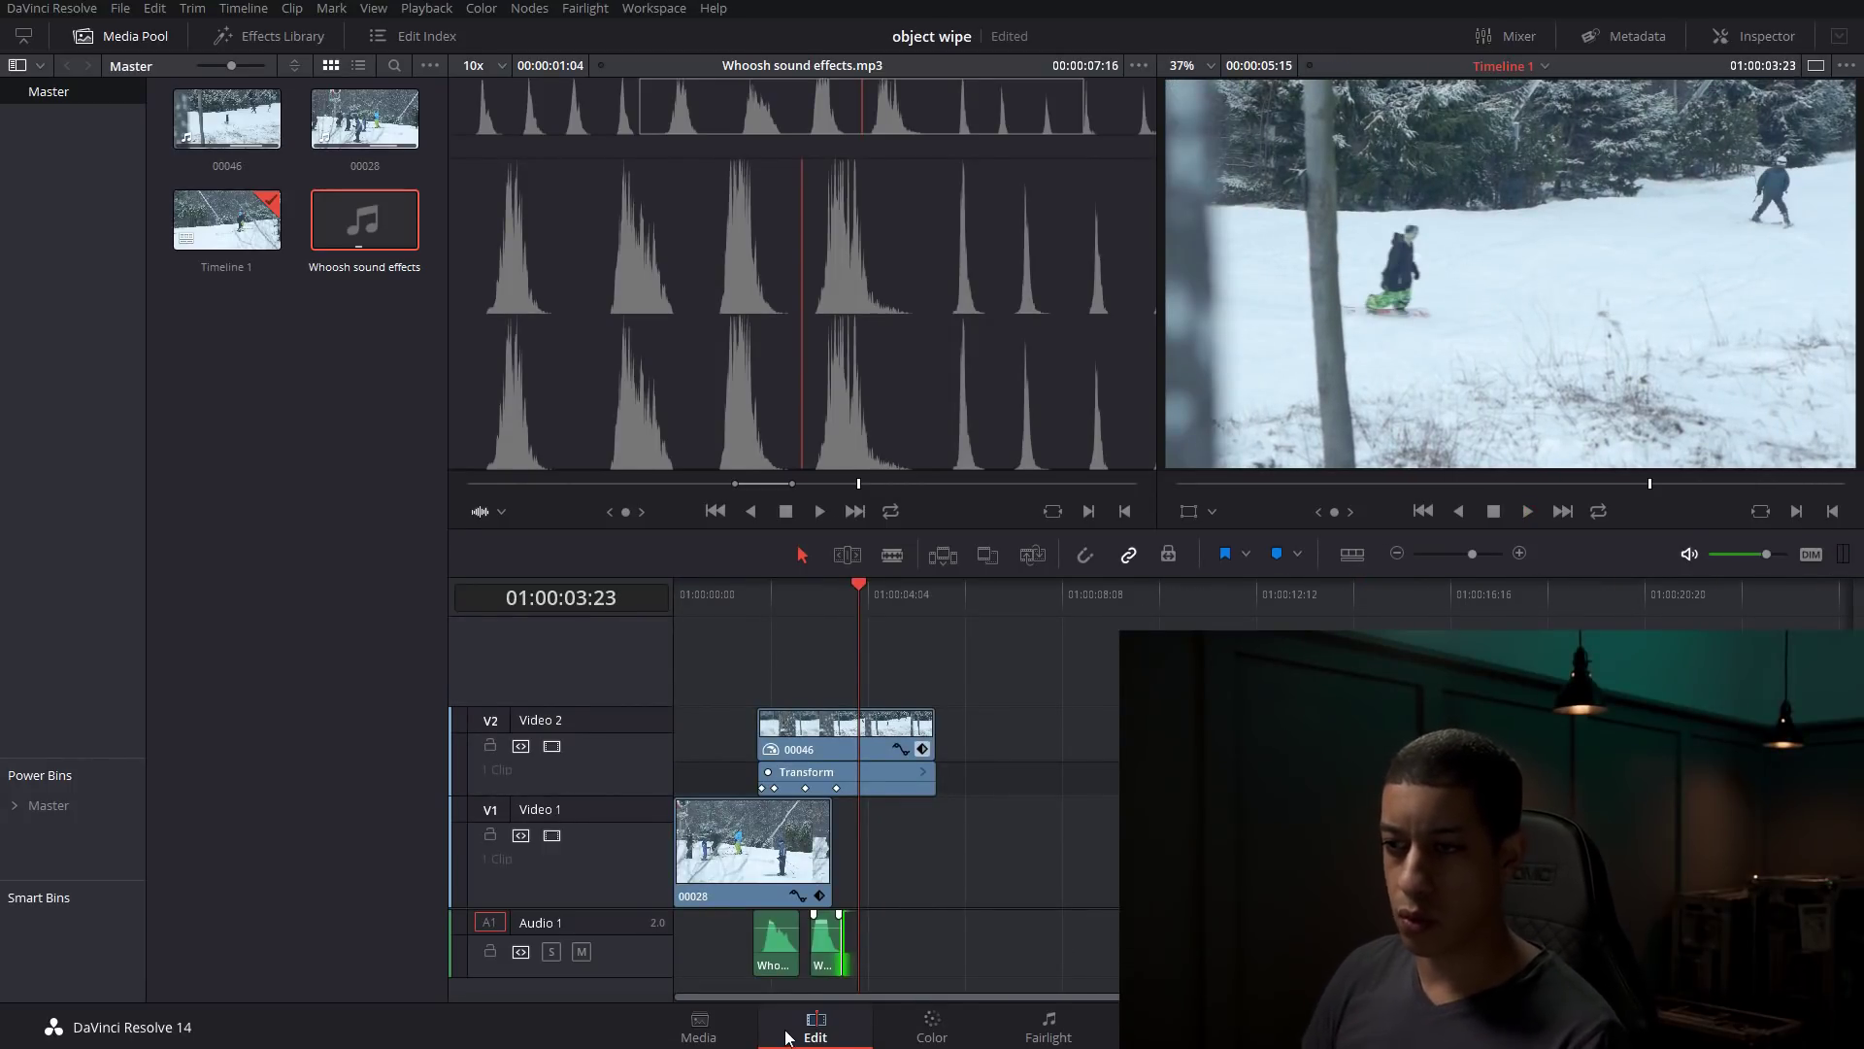
left_click(742, 874)
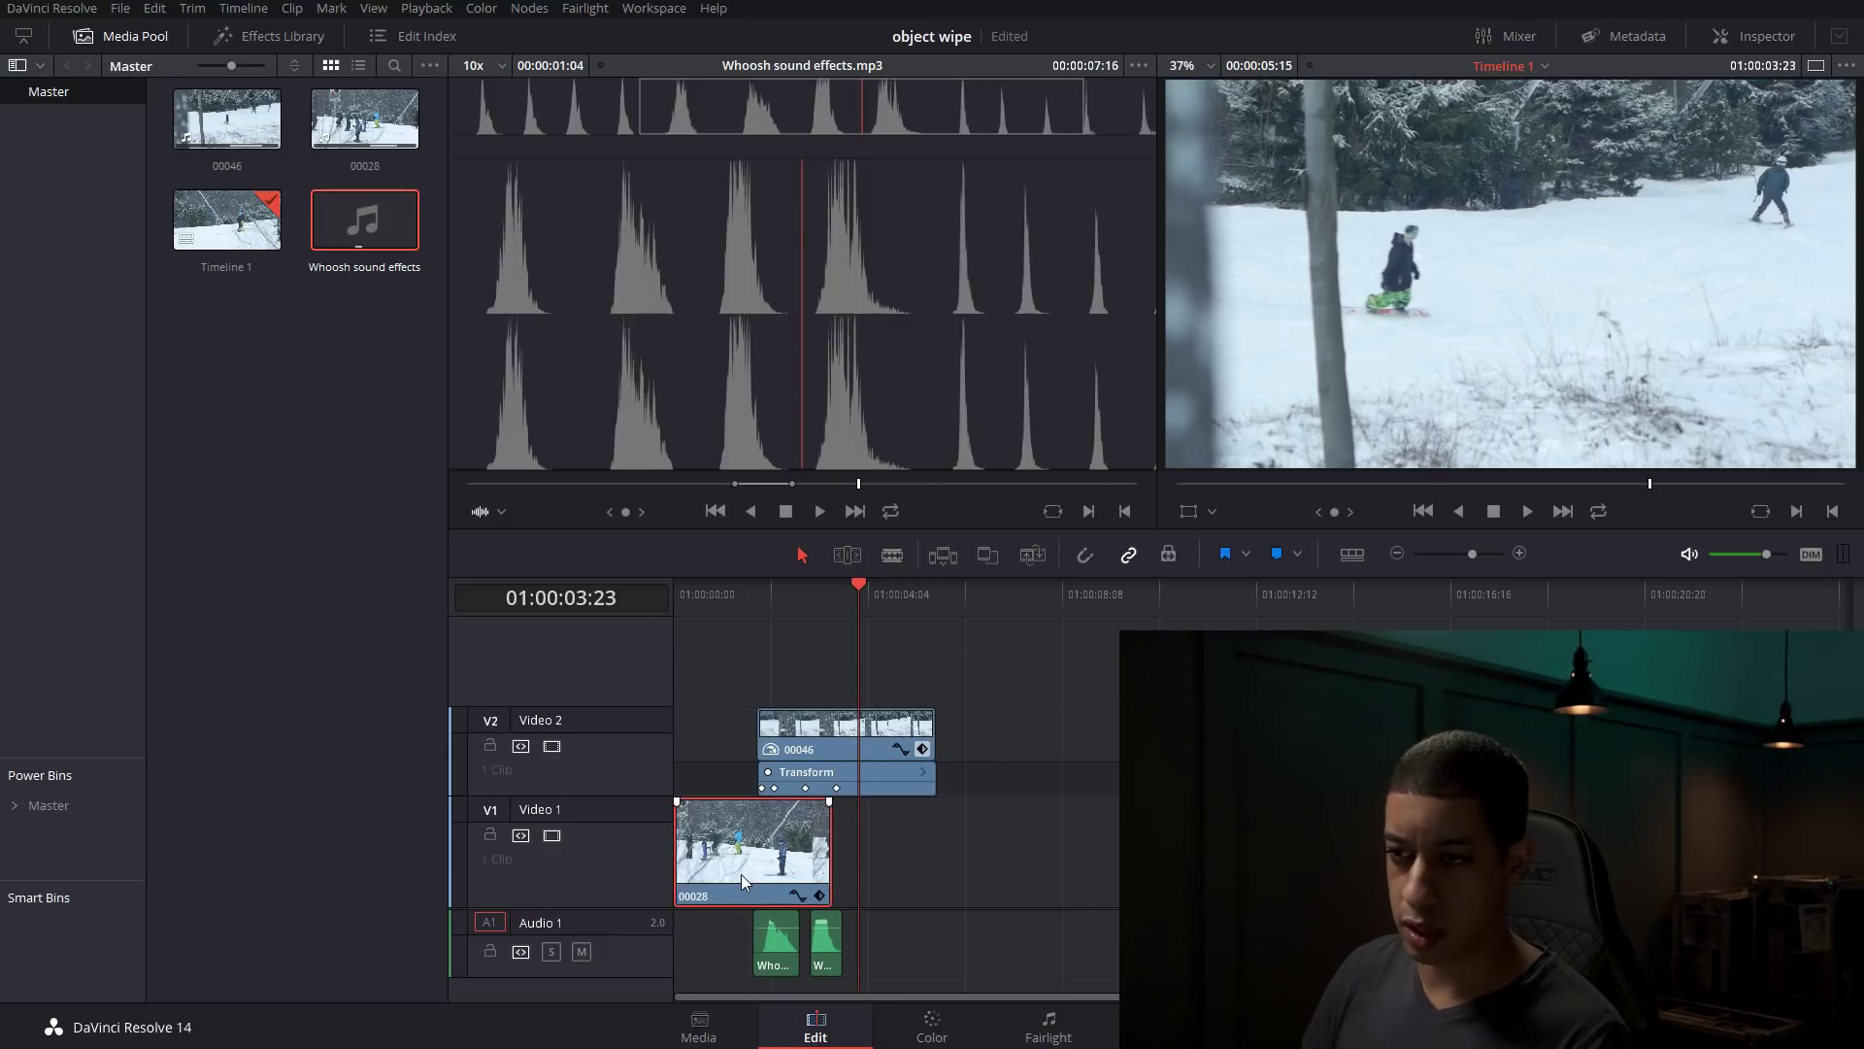
left_click(835, 748)
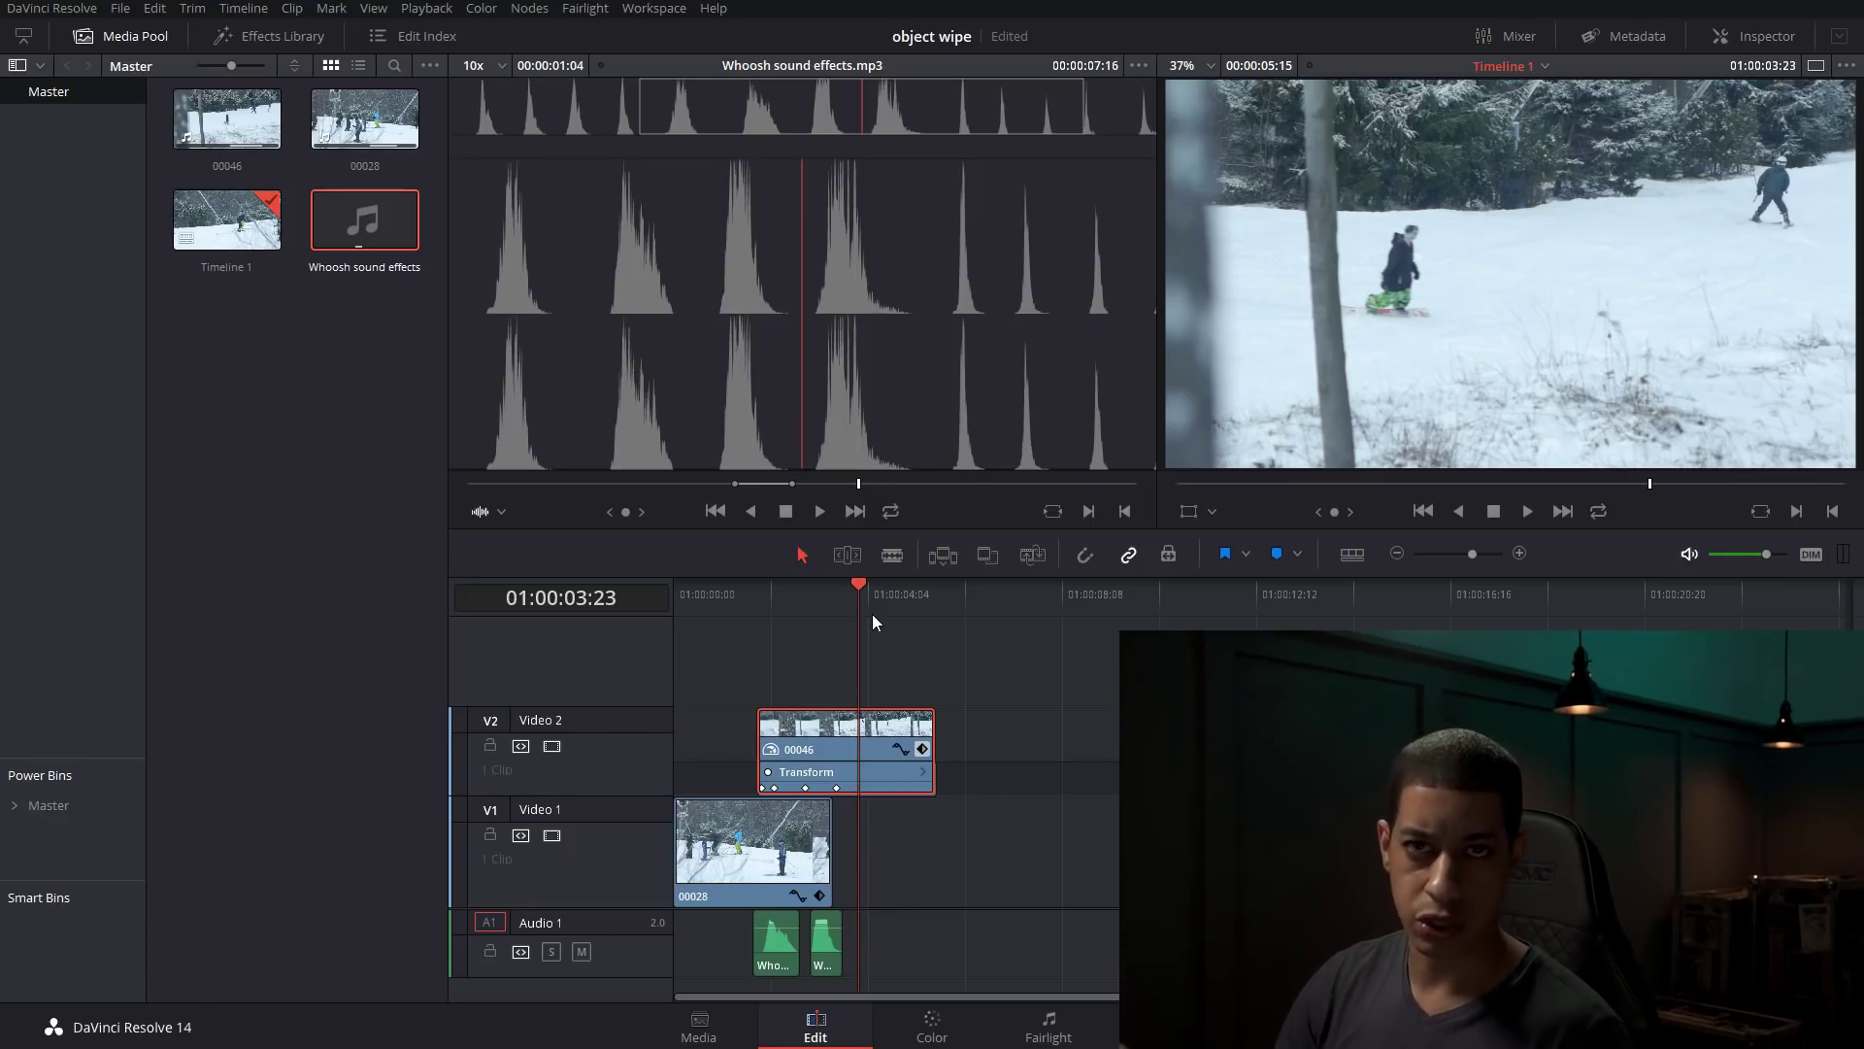
mouse_move(831, 597)
left_mouse_down()
mouse_move(684, 620)
mouse_move(845, 607)
left_mouse_up()
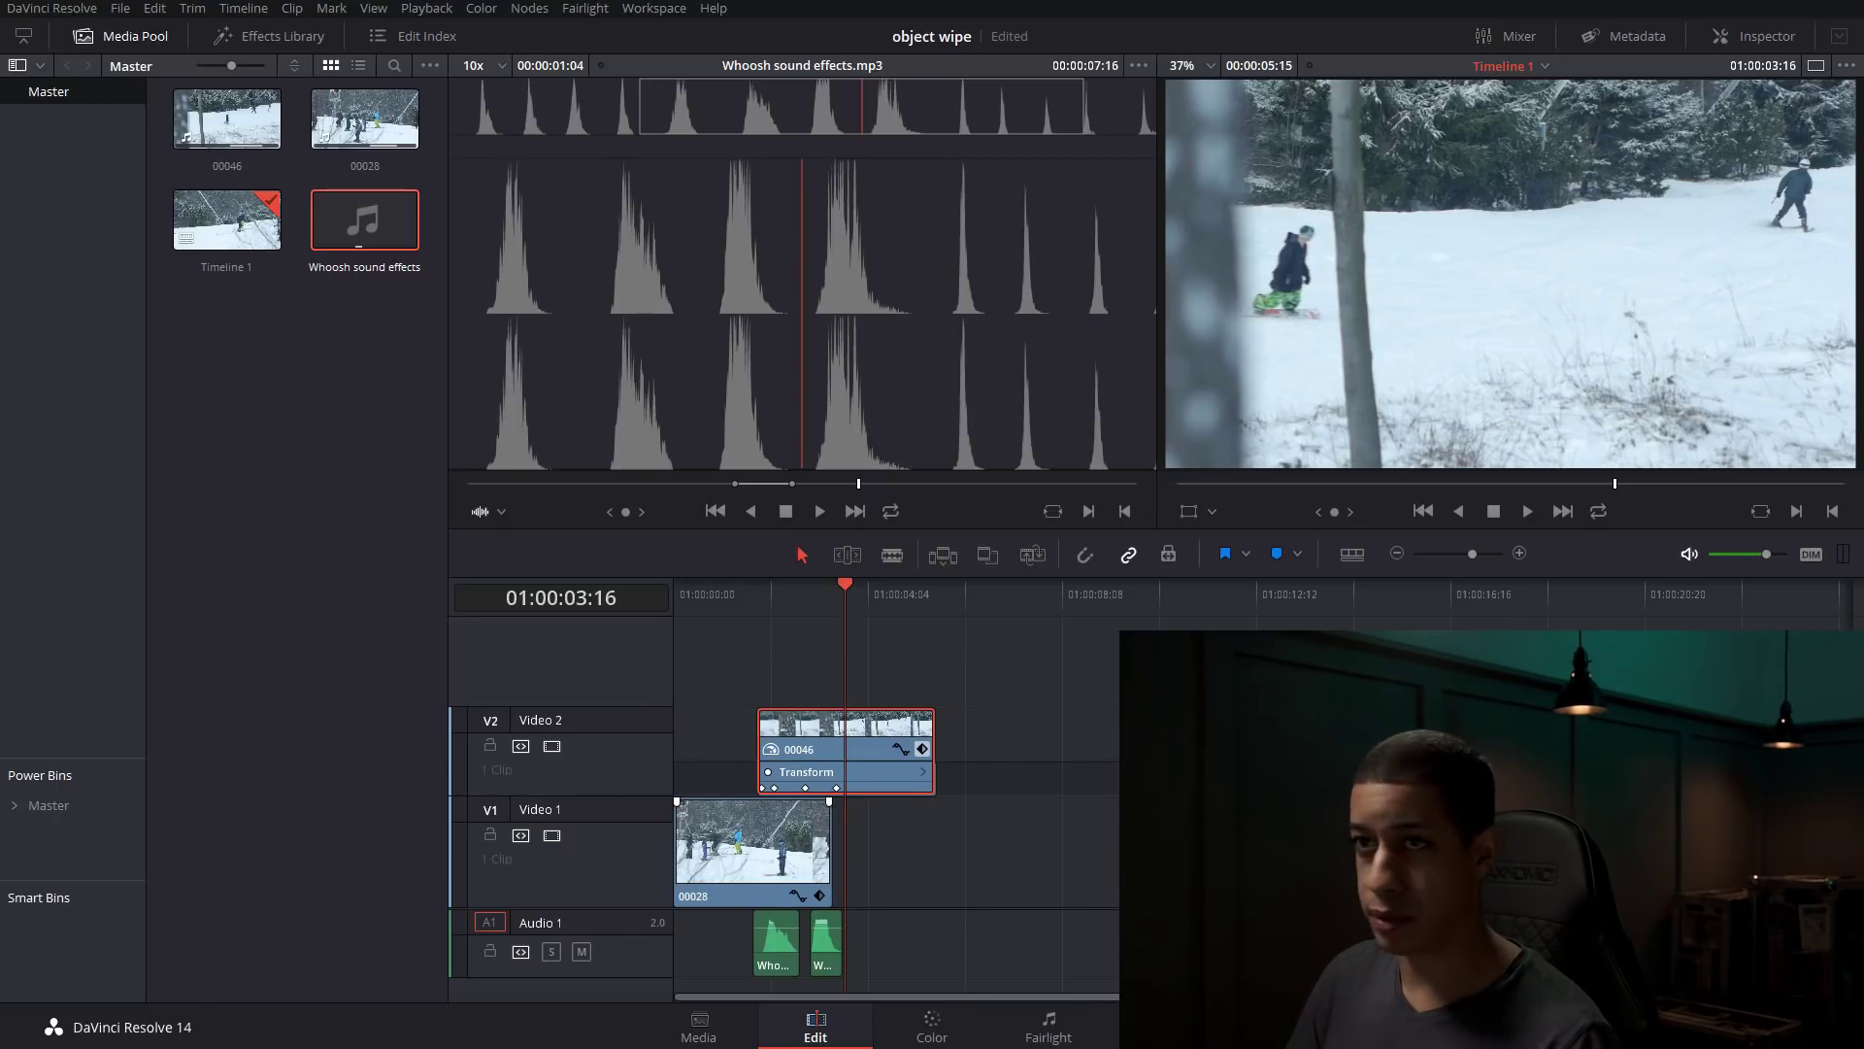
- Import Rival & Cadmium and drop it onto Audio 2 at the start from 00:00:45:09
left_click_drag(719, 1046, 243, 321)
left_click(234, 309)
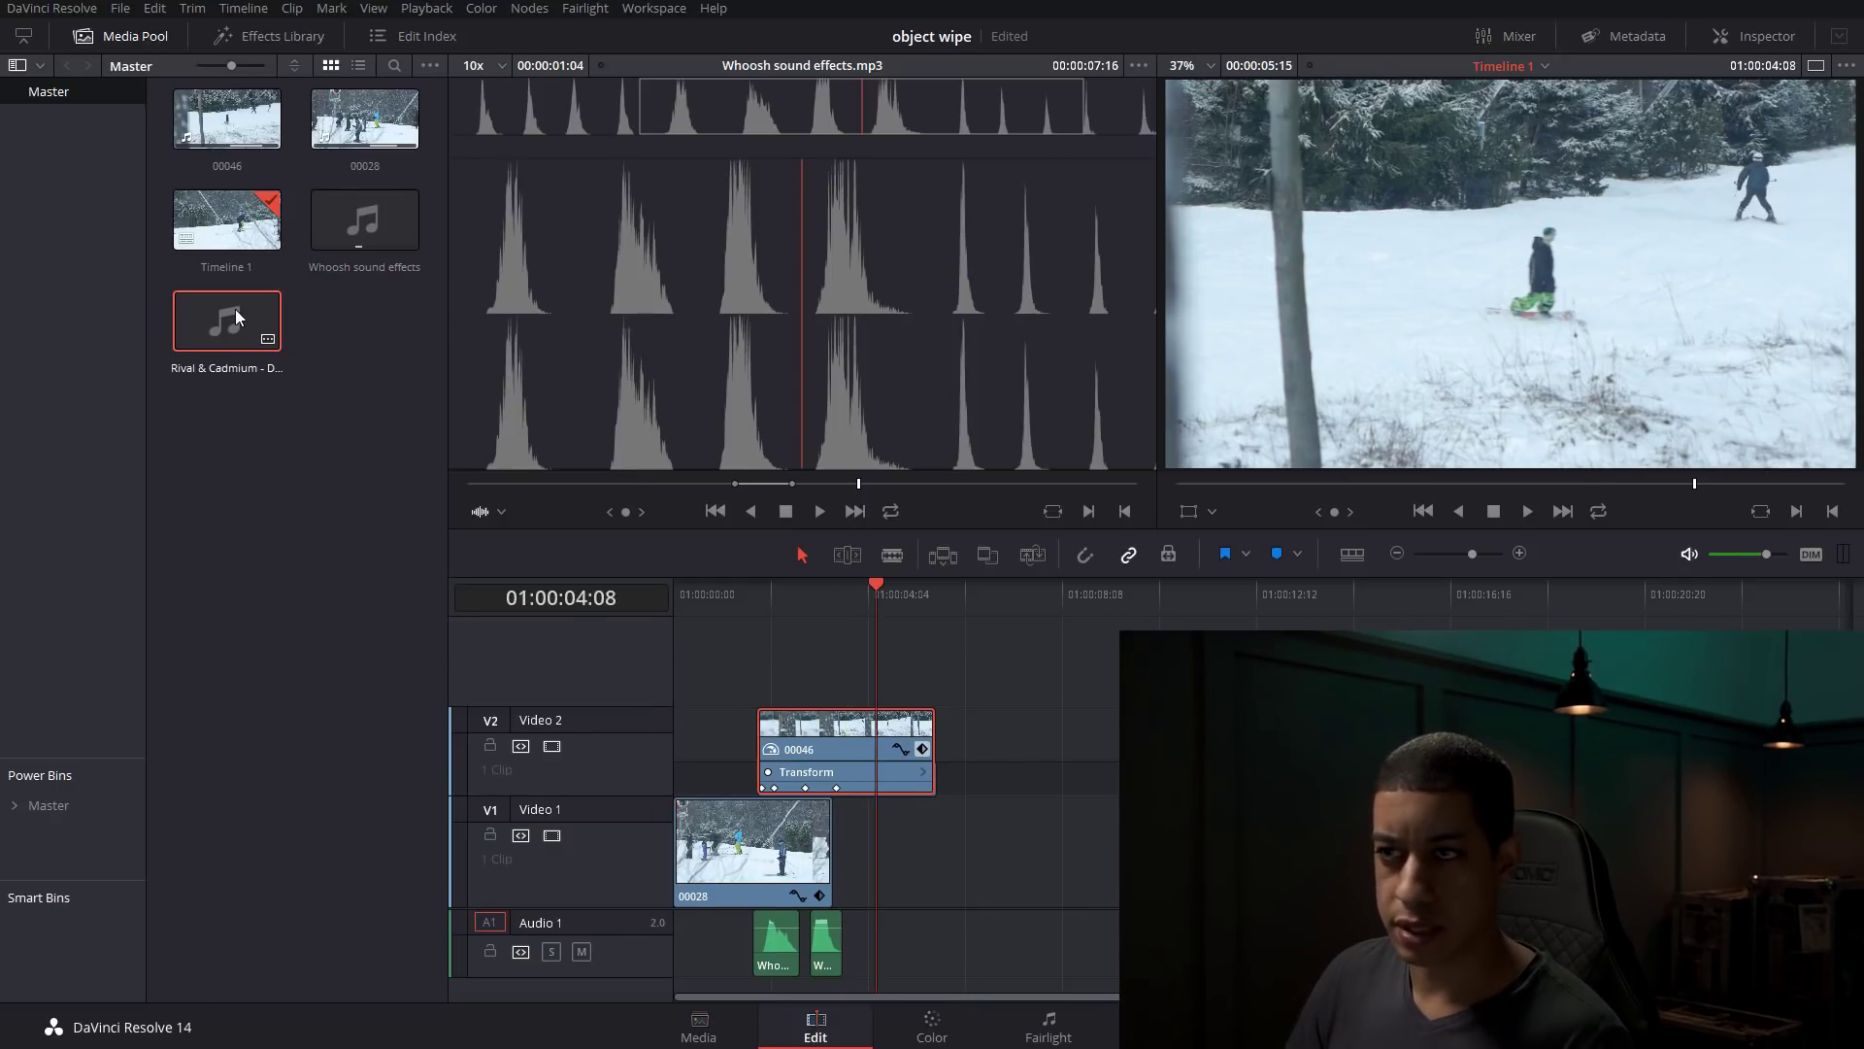
left_click(609, 115)
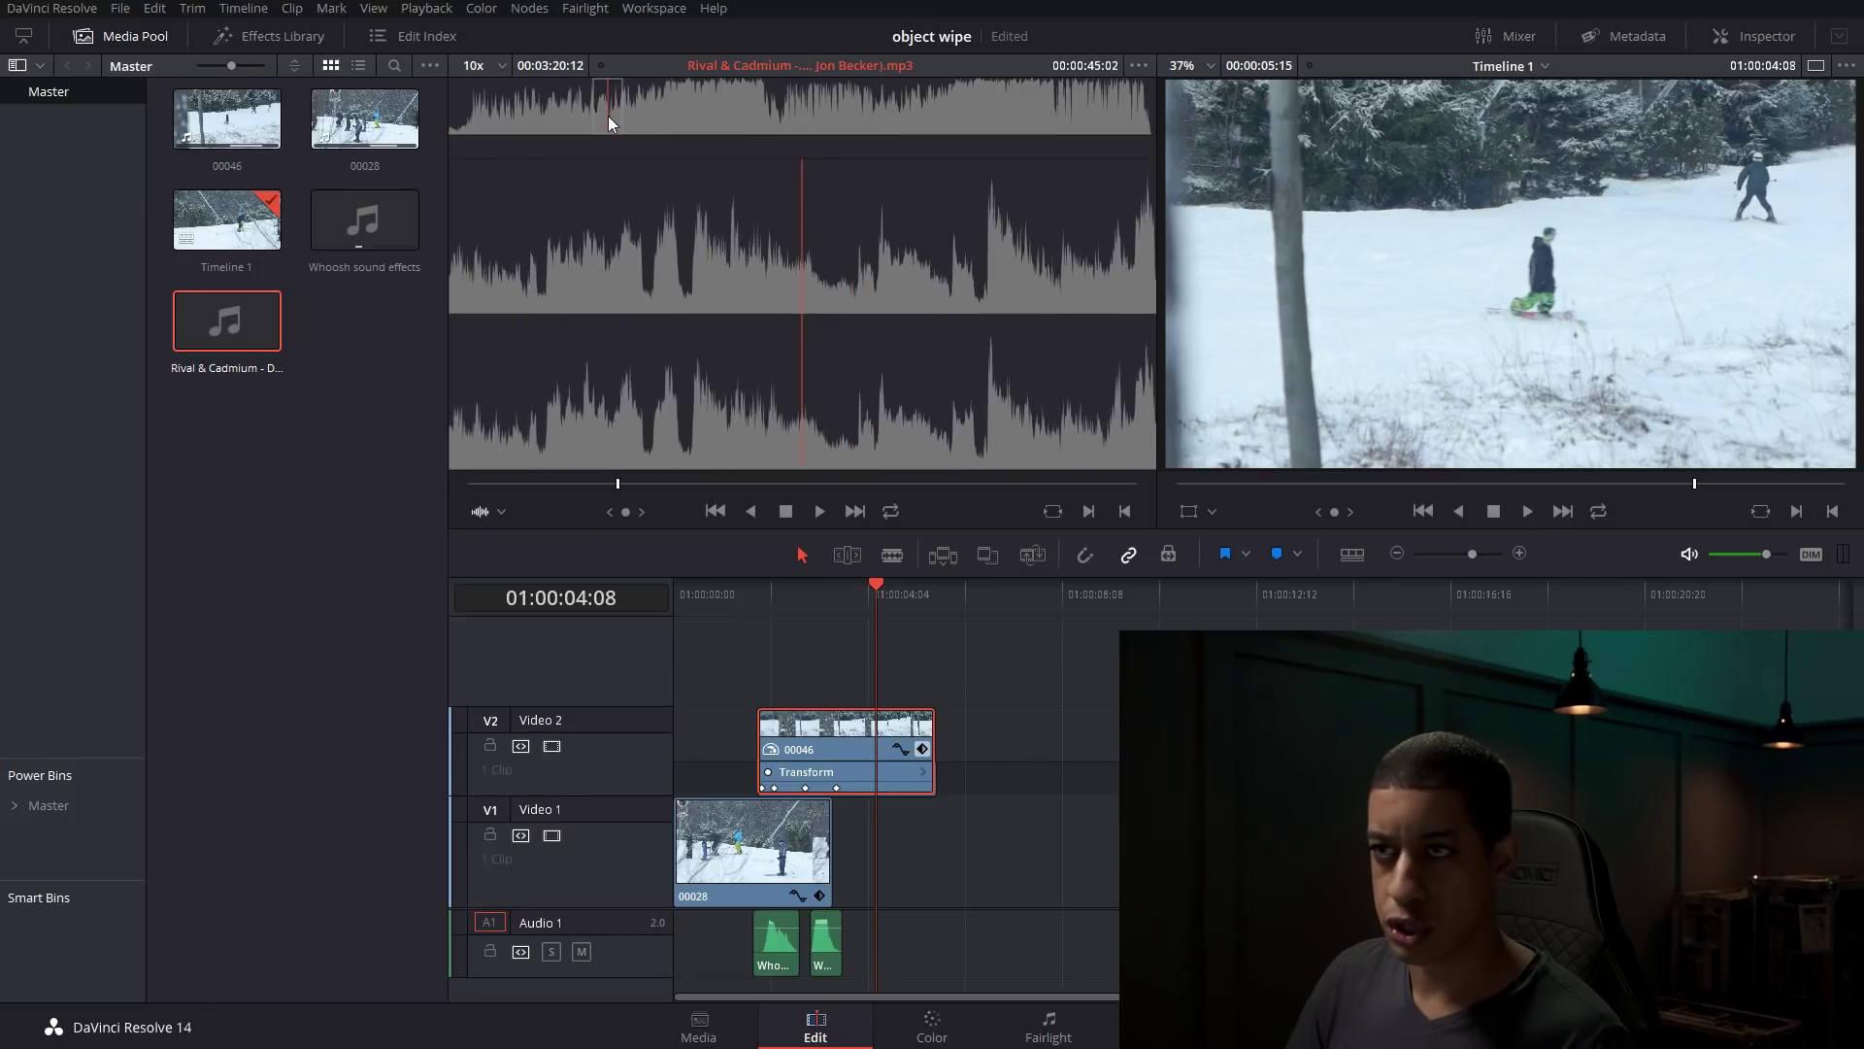
left_click(1089, 510)
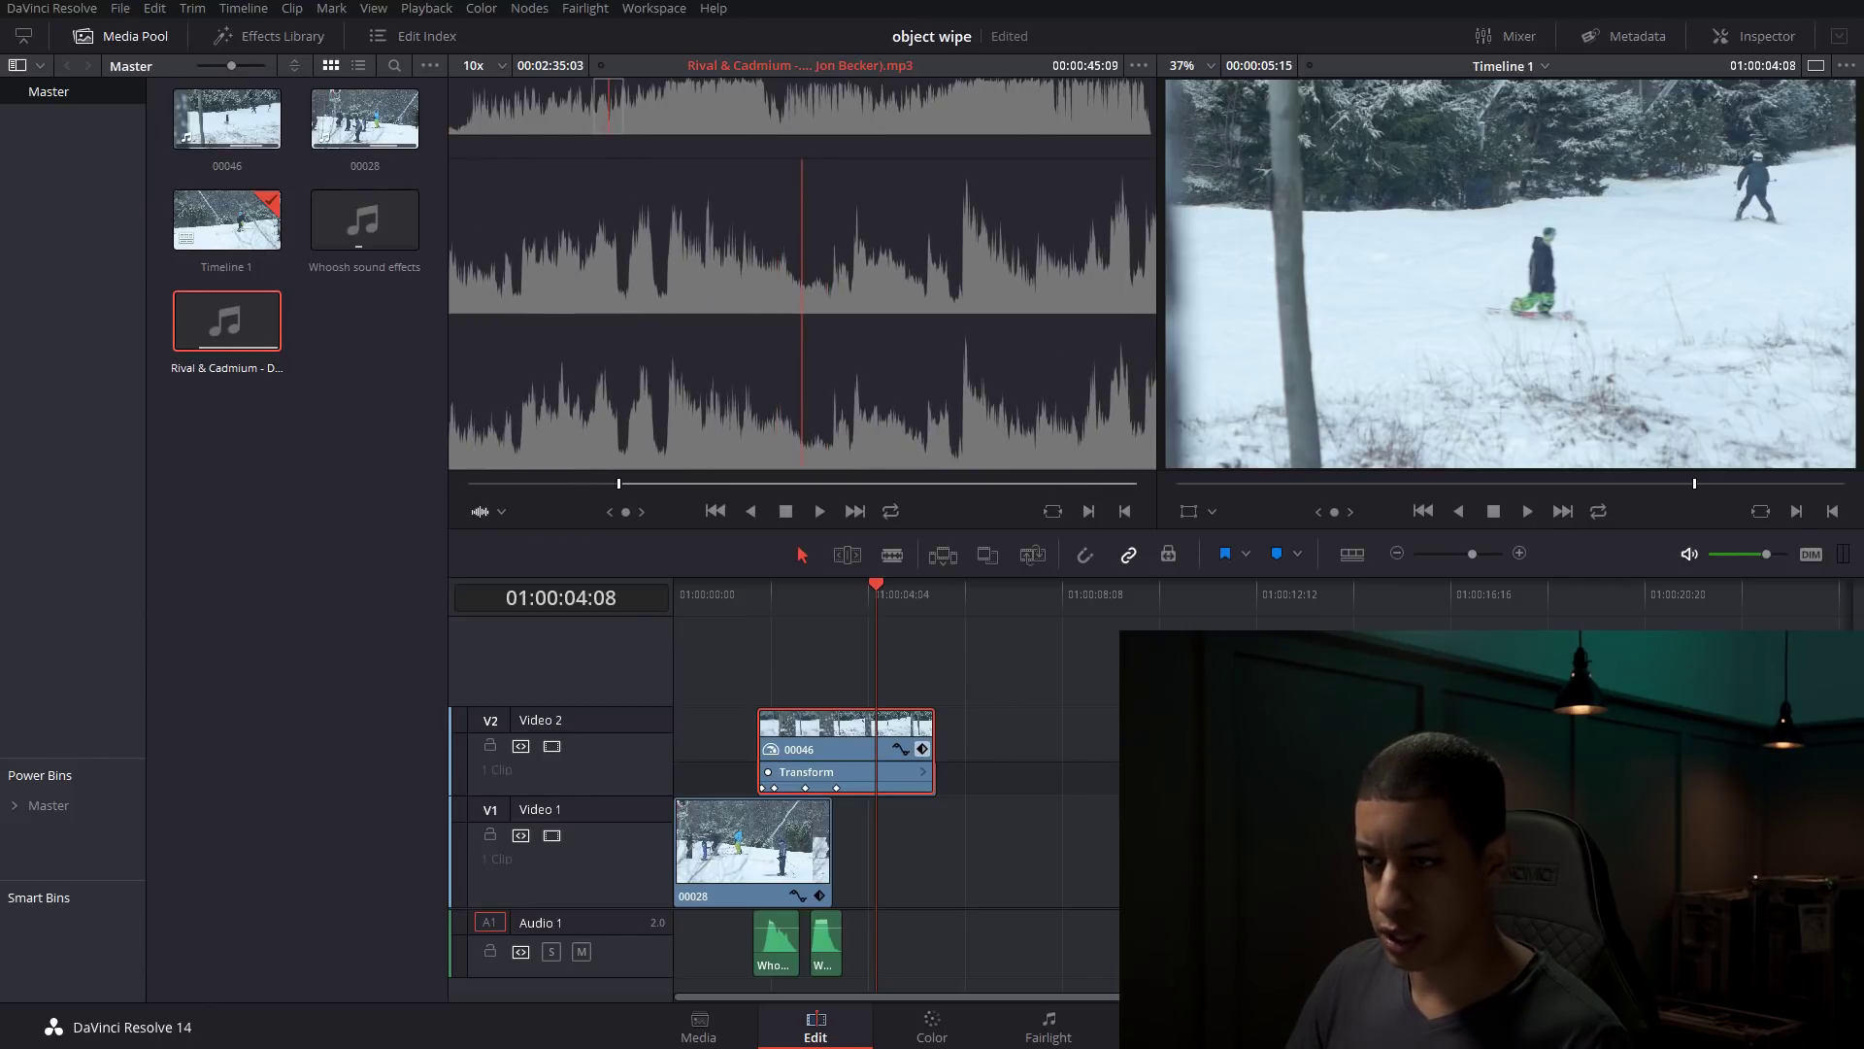
left_click_drag(782, 404, 777, 1027)
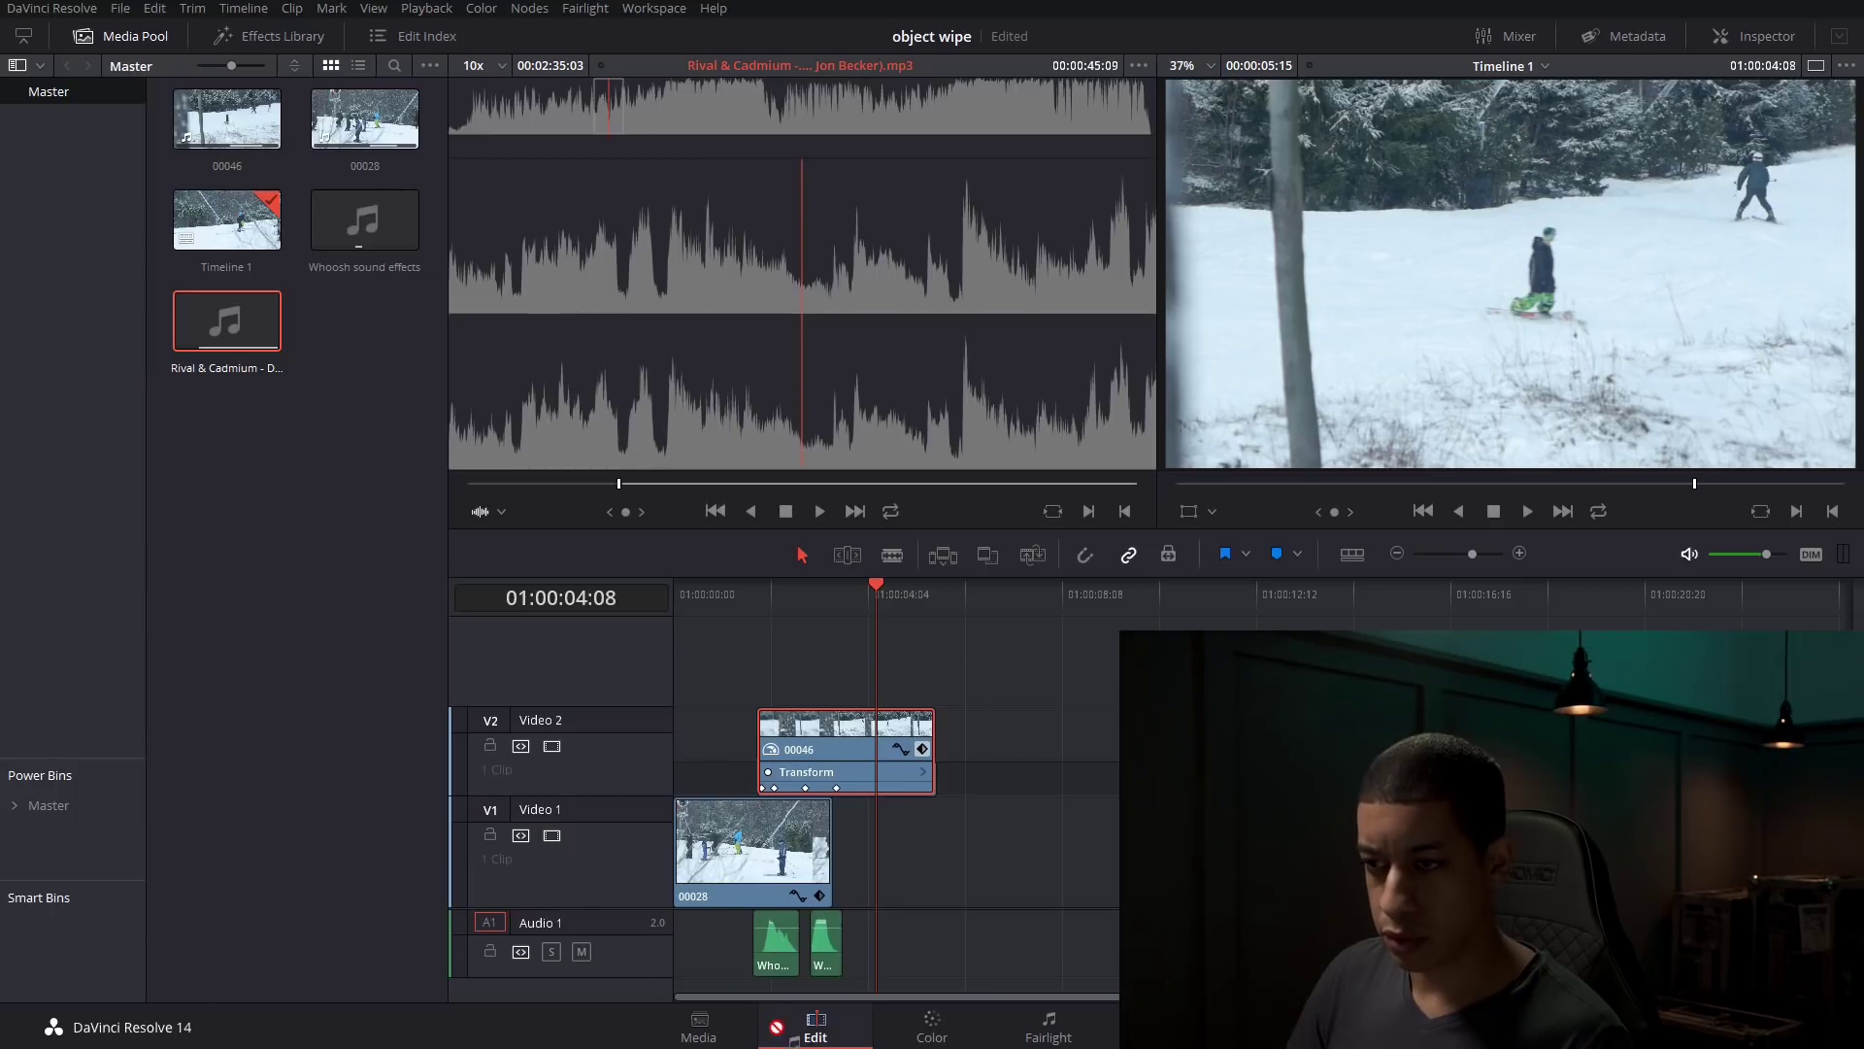
left_click_drag(695, 981, 670, 983)
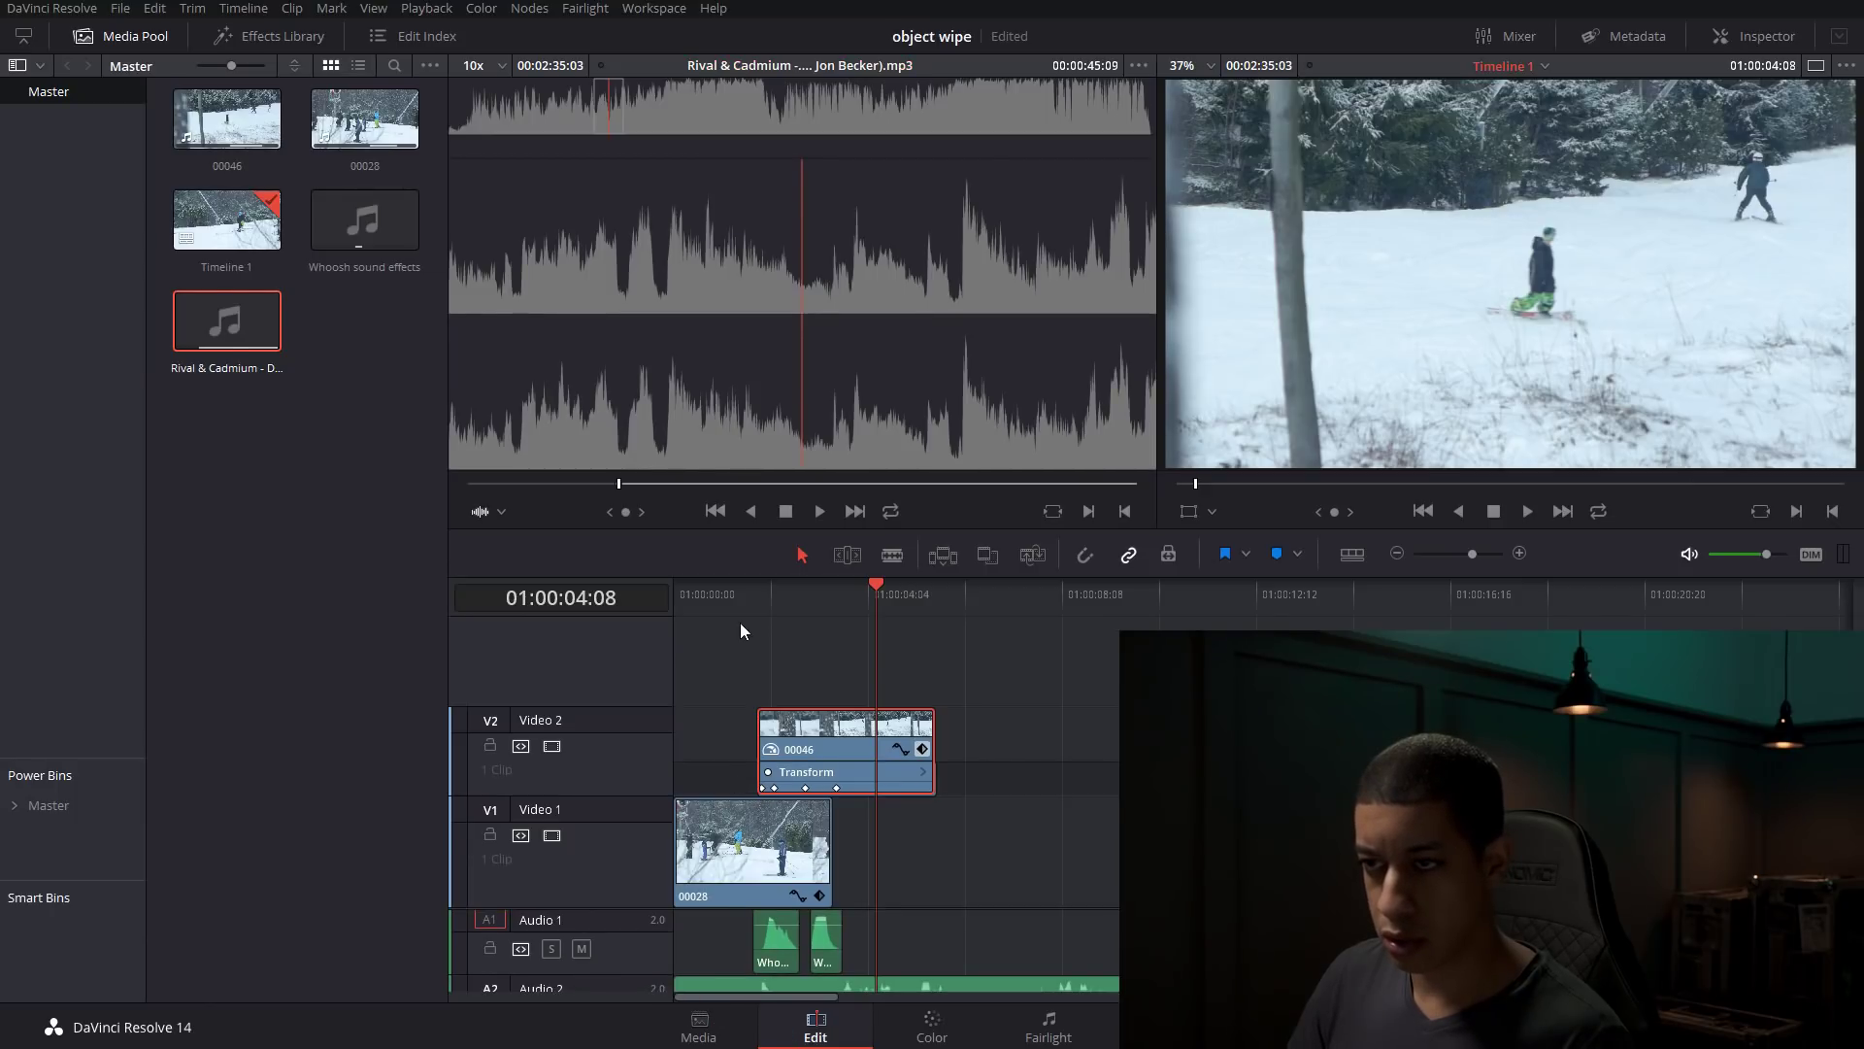
- Lower the music volume to -10.47 dB and play the edit from the start
key("Home")
scroll(893, 951, "down", 2)
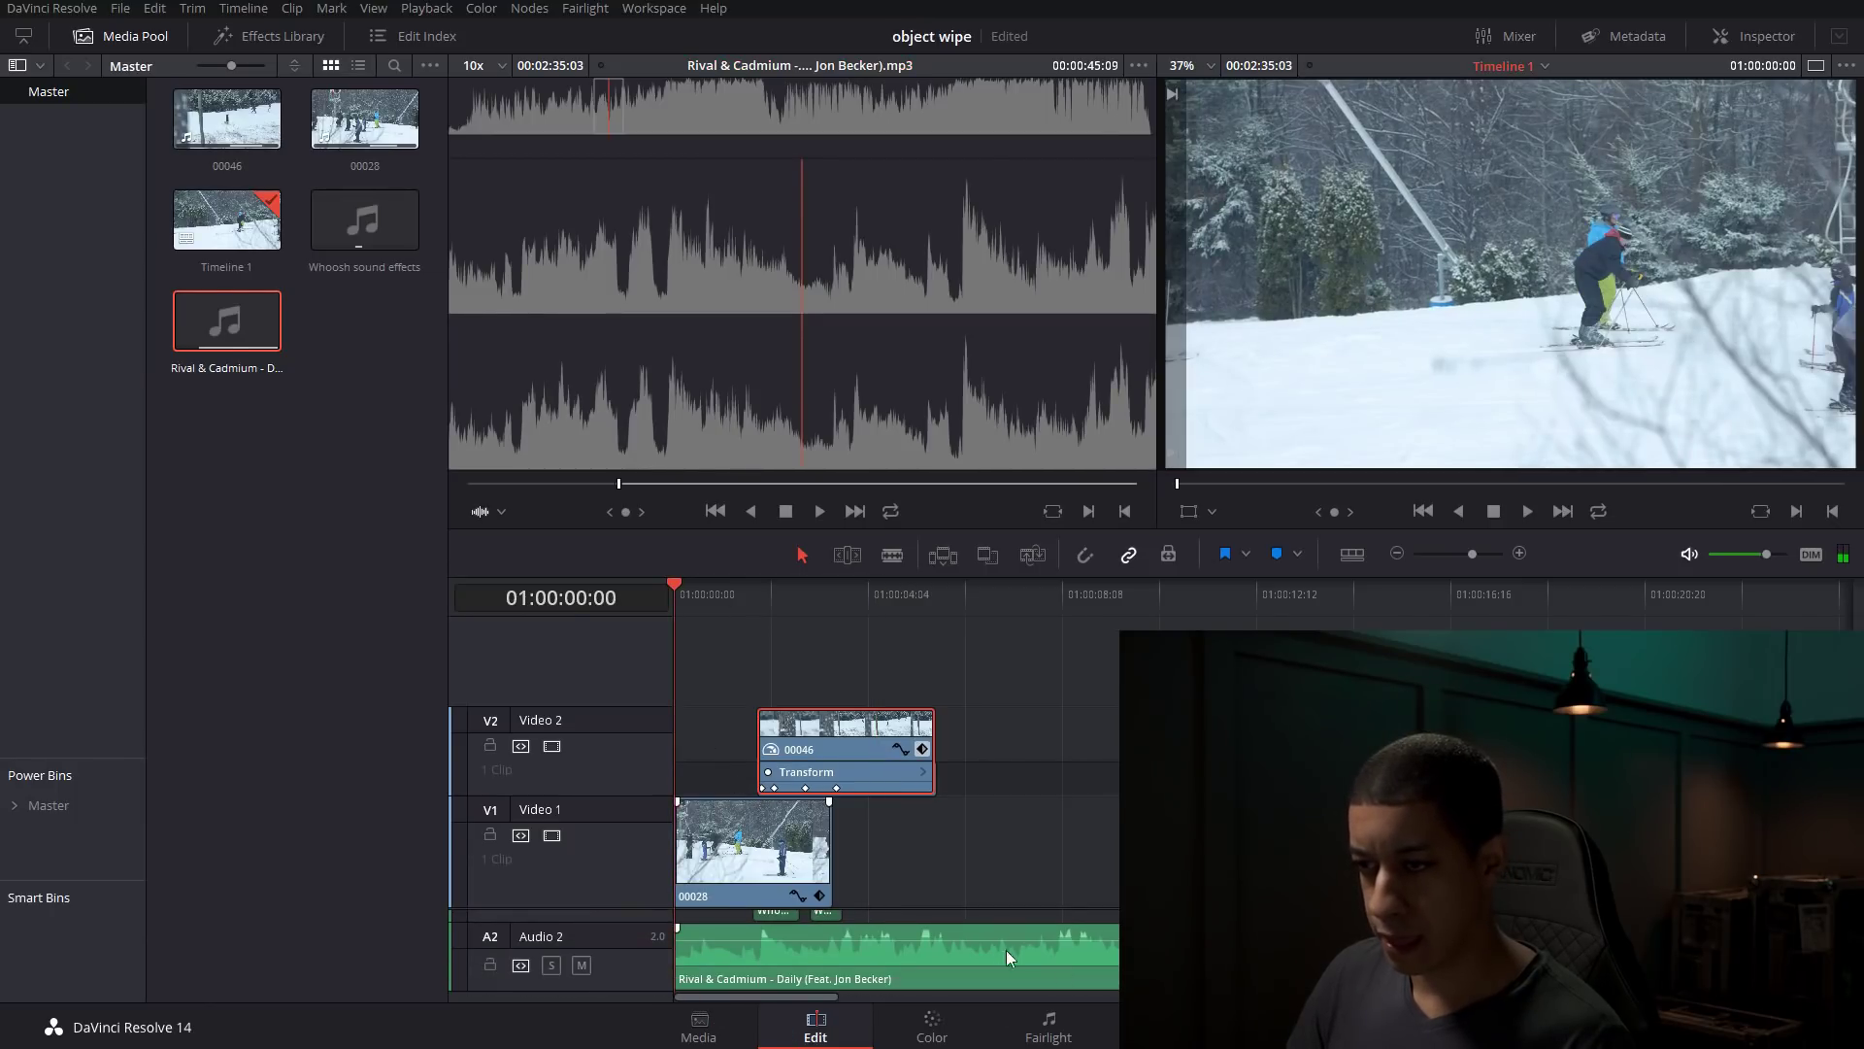
left_click_drag(996, 934, 996, 947)
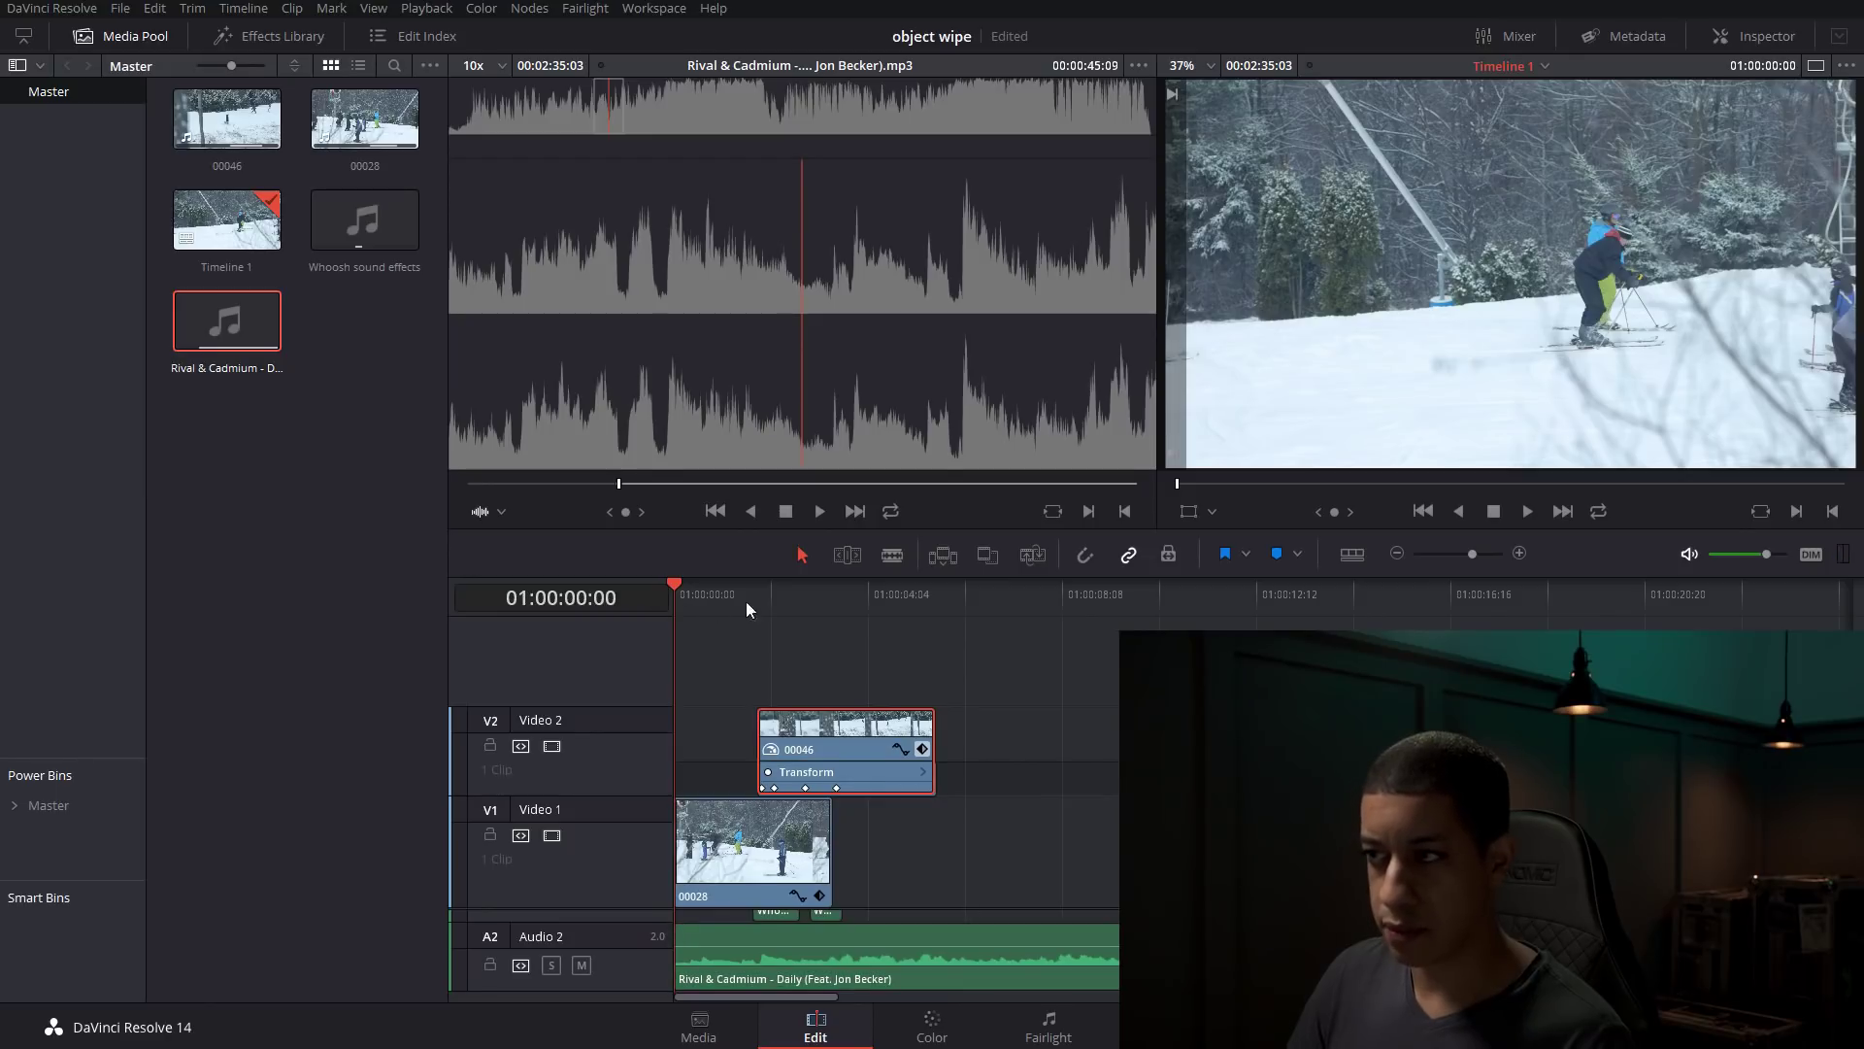
key("space")
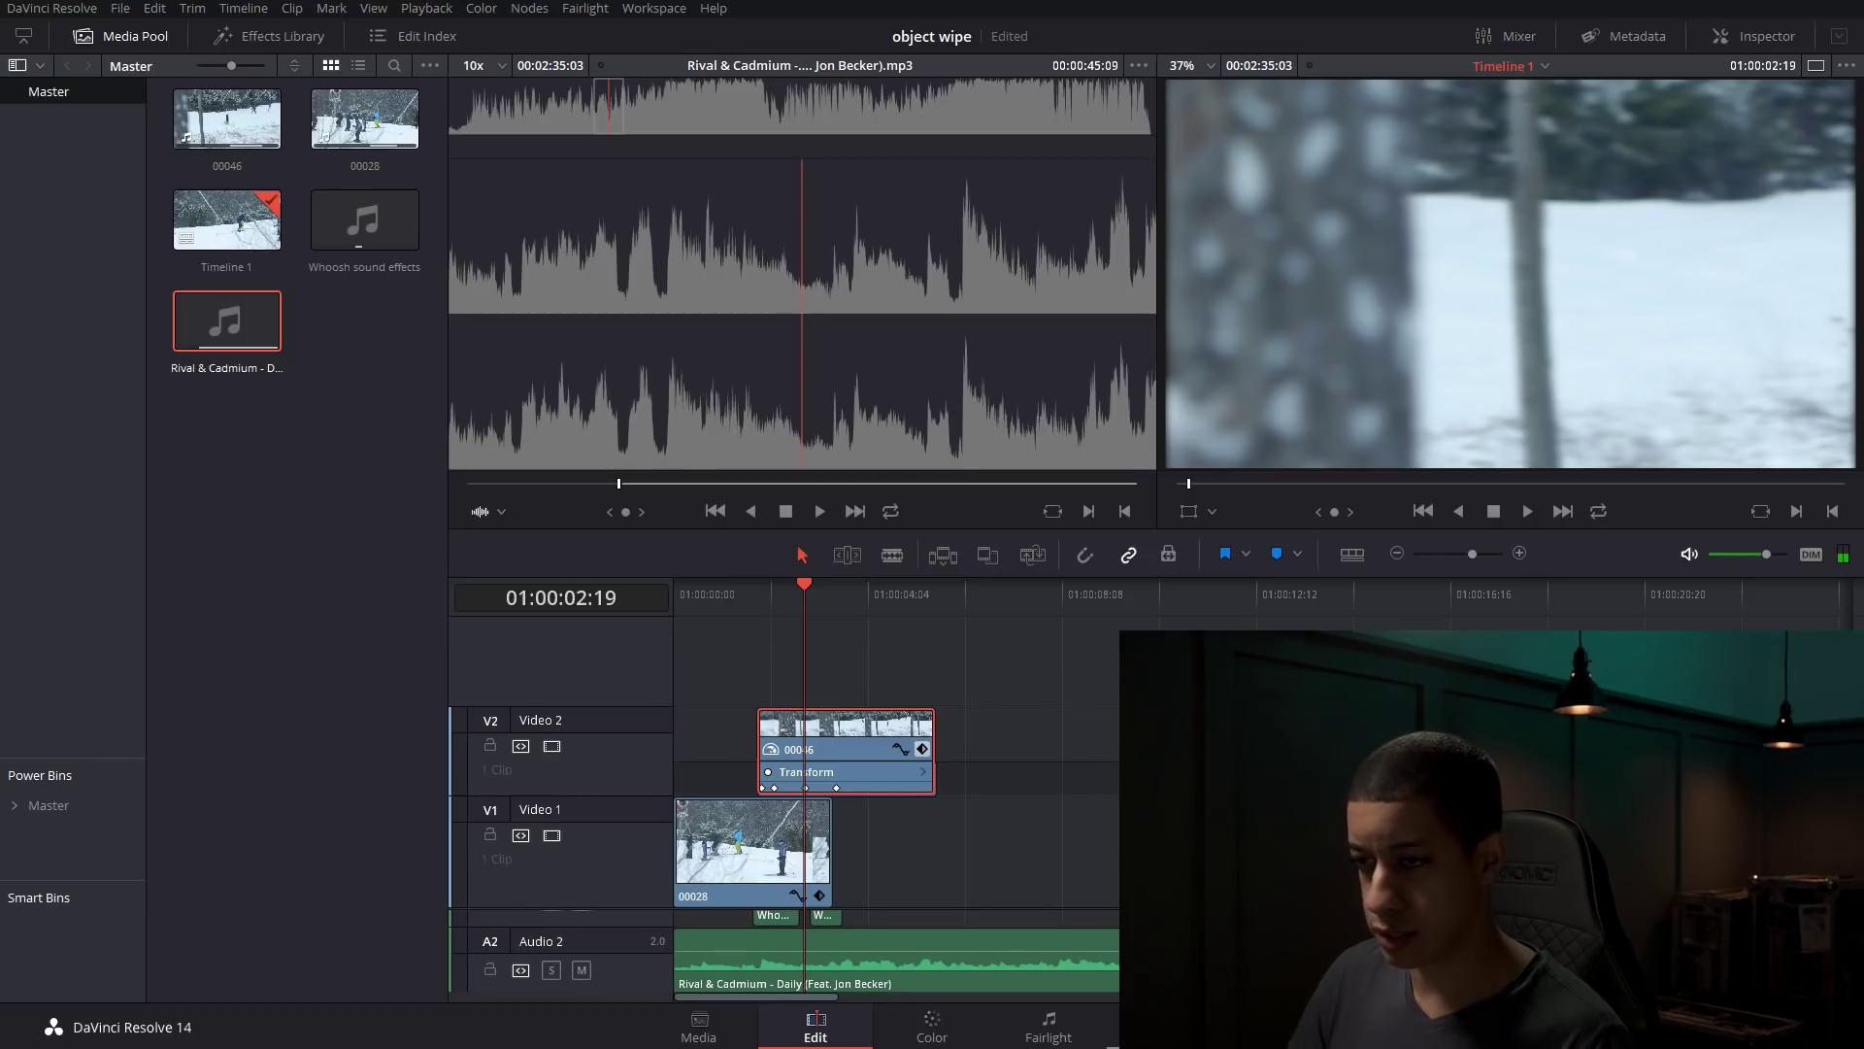
left_click(1078, 1026)
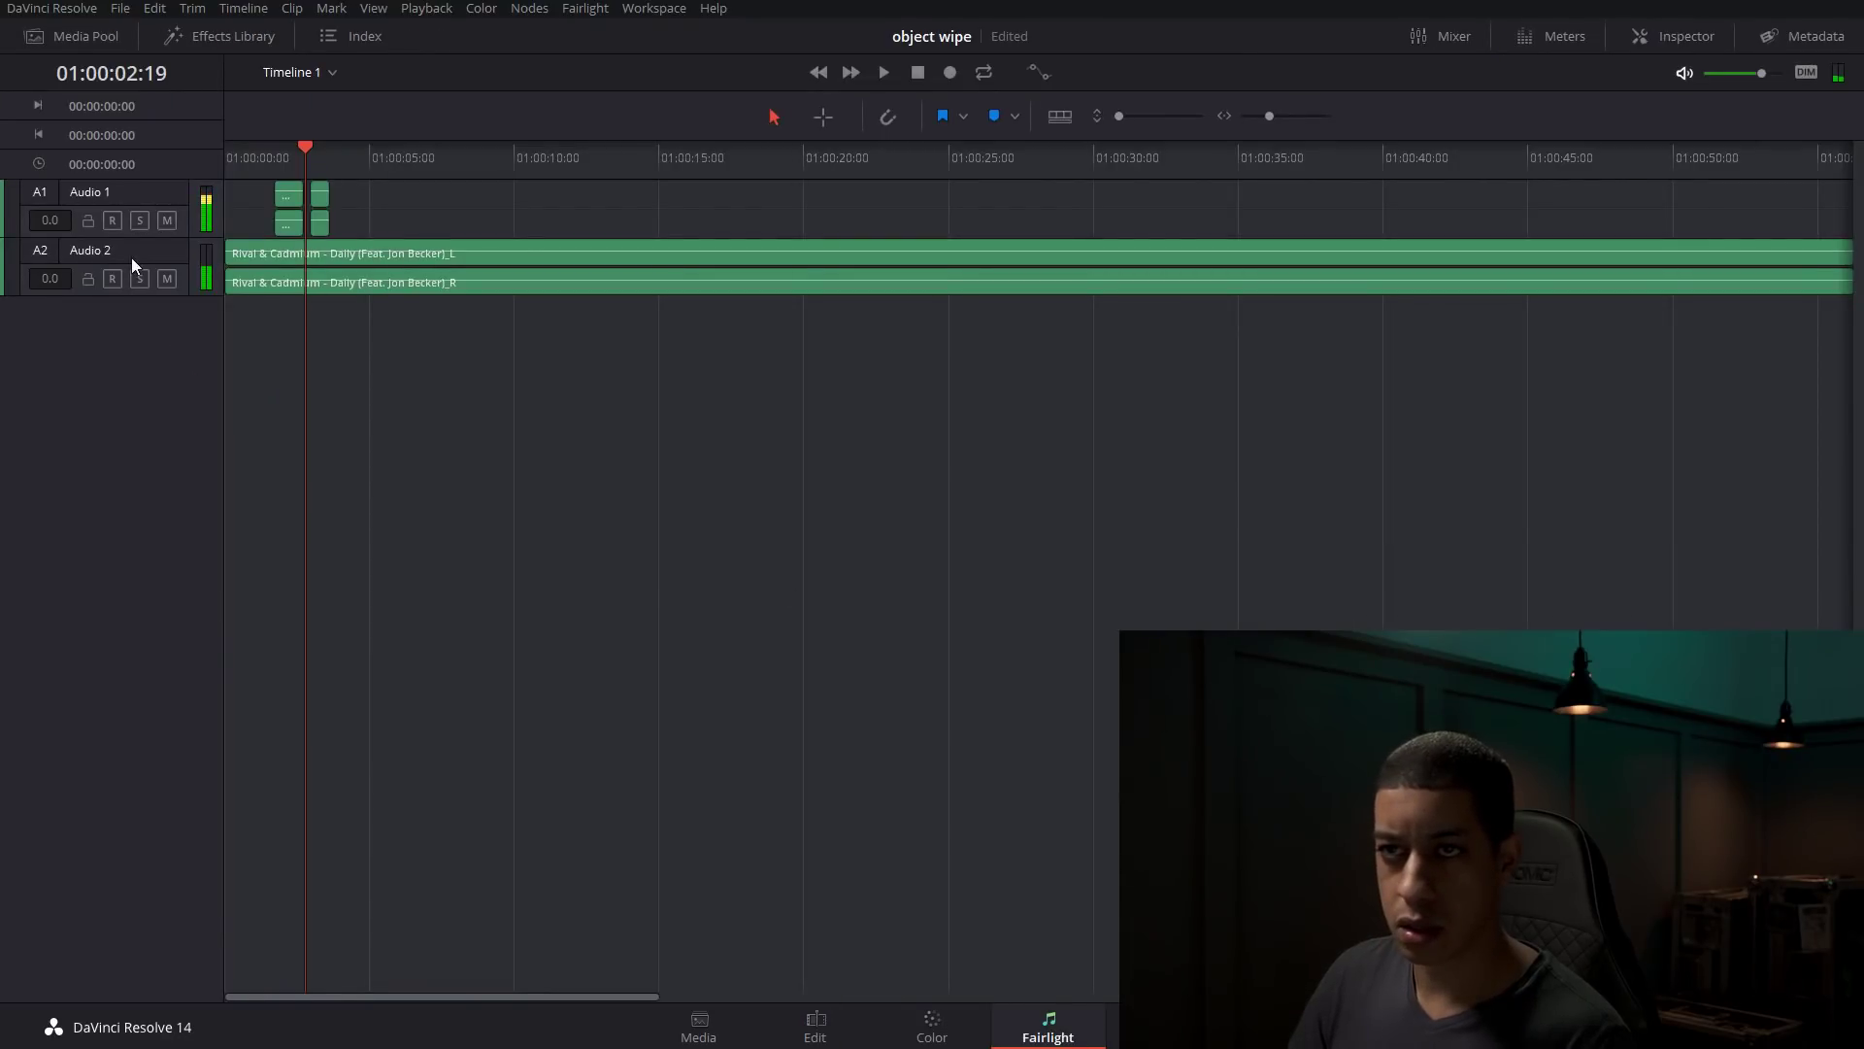
- Bring the Audio 1 whoosh track down to -6.1 dB in the mixer, replaying from 01:00:01:09
left_click(150, 257)
left_click(165, 196)
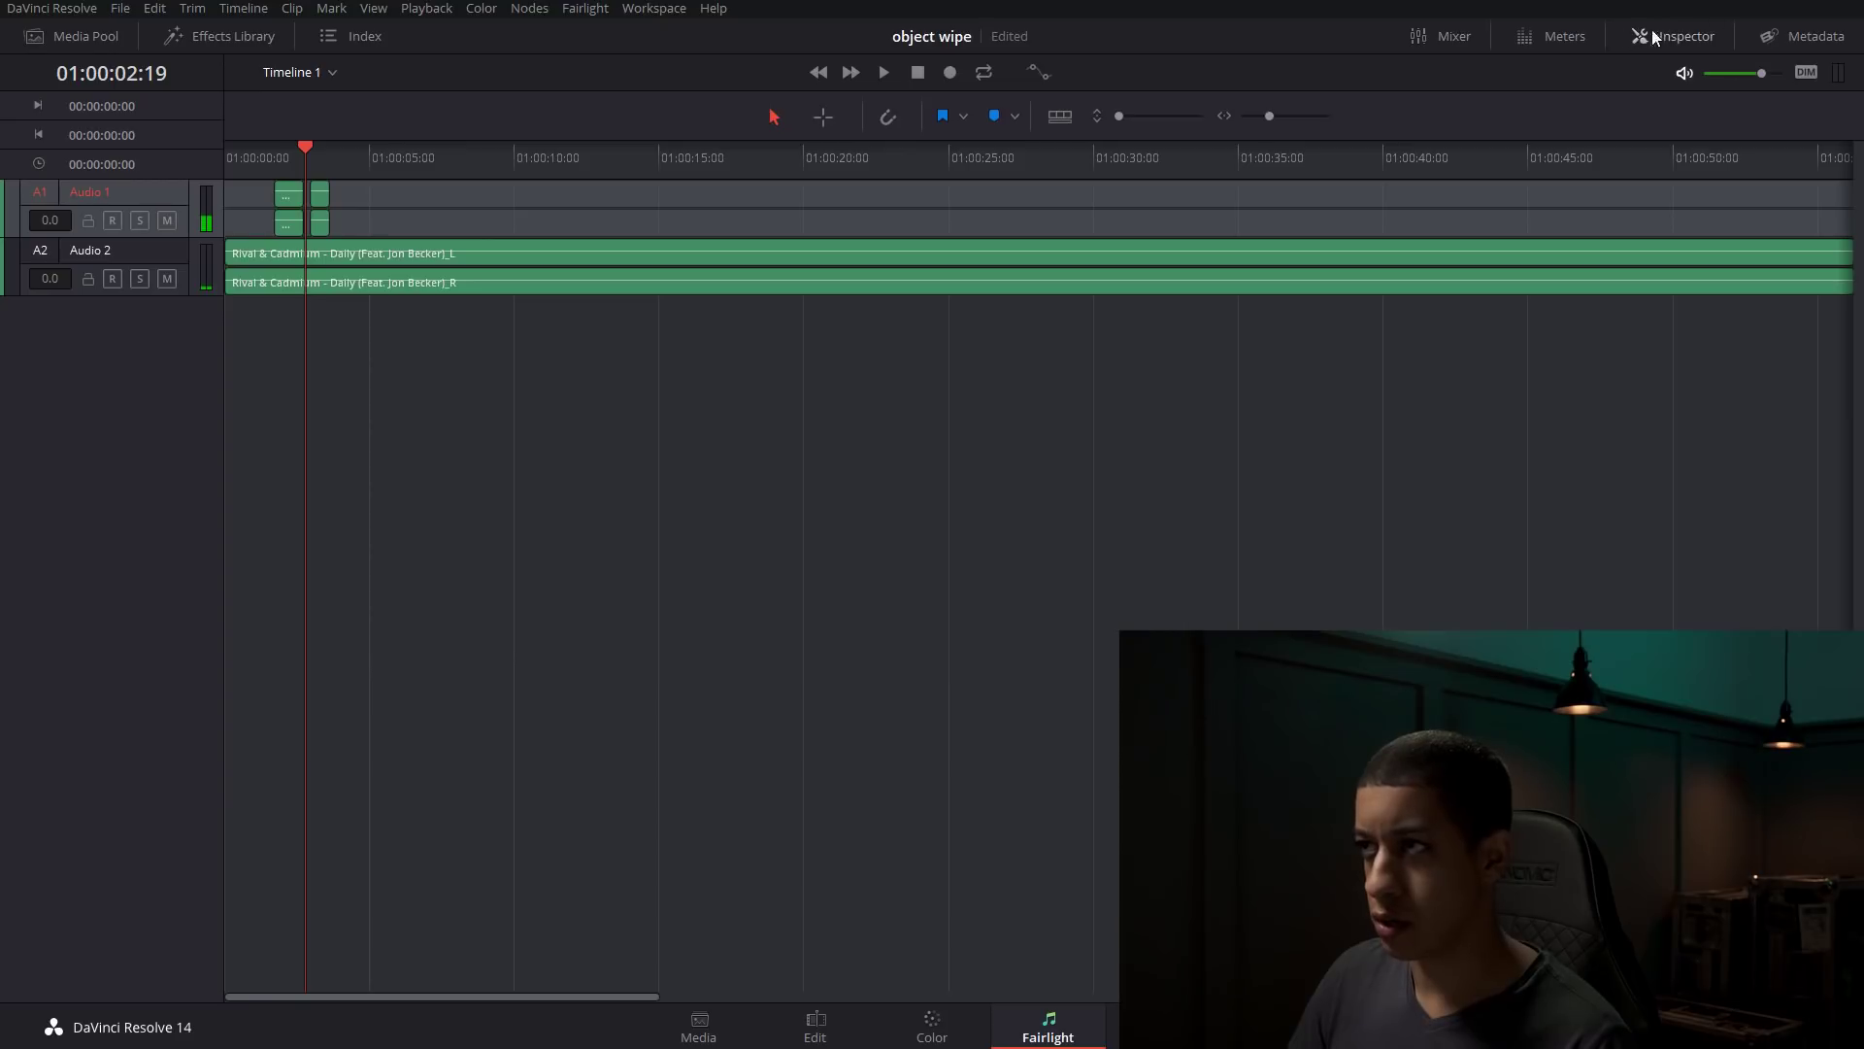
left_click(1448, 35)
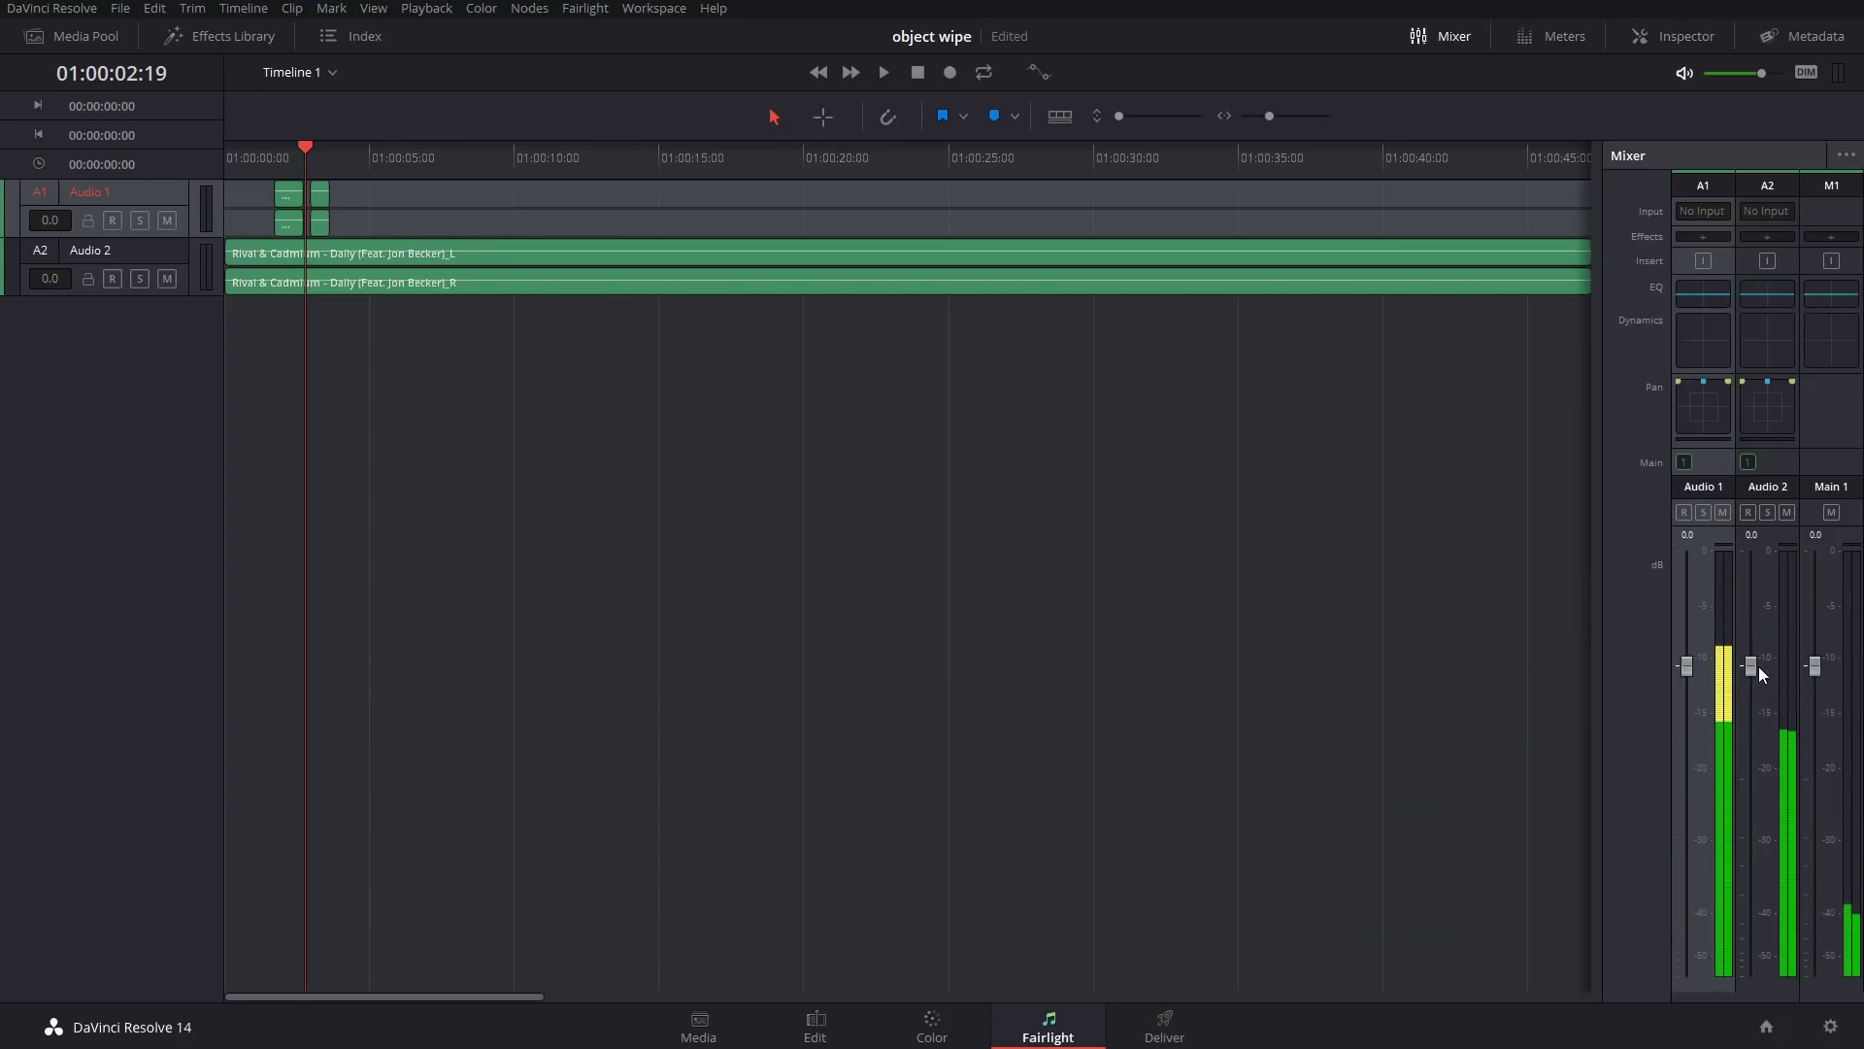
key("space")
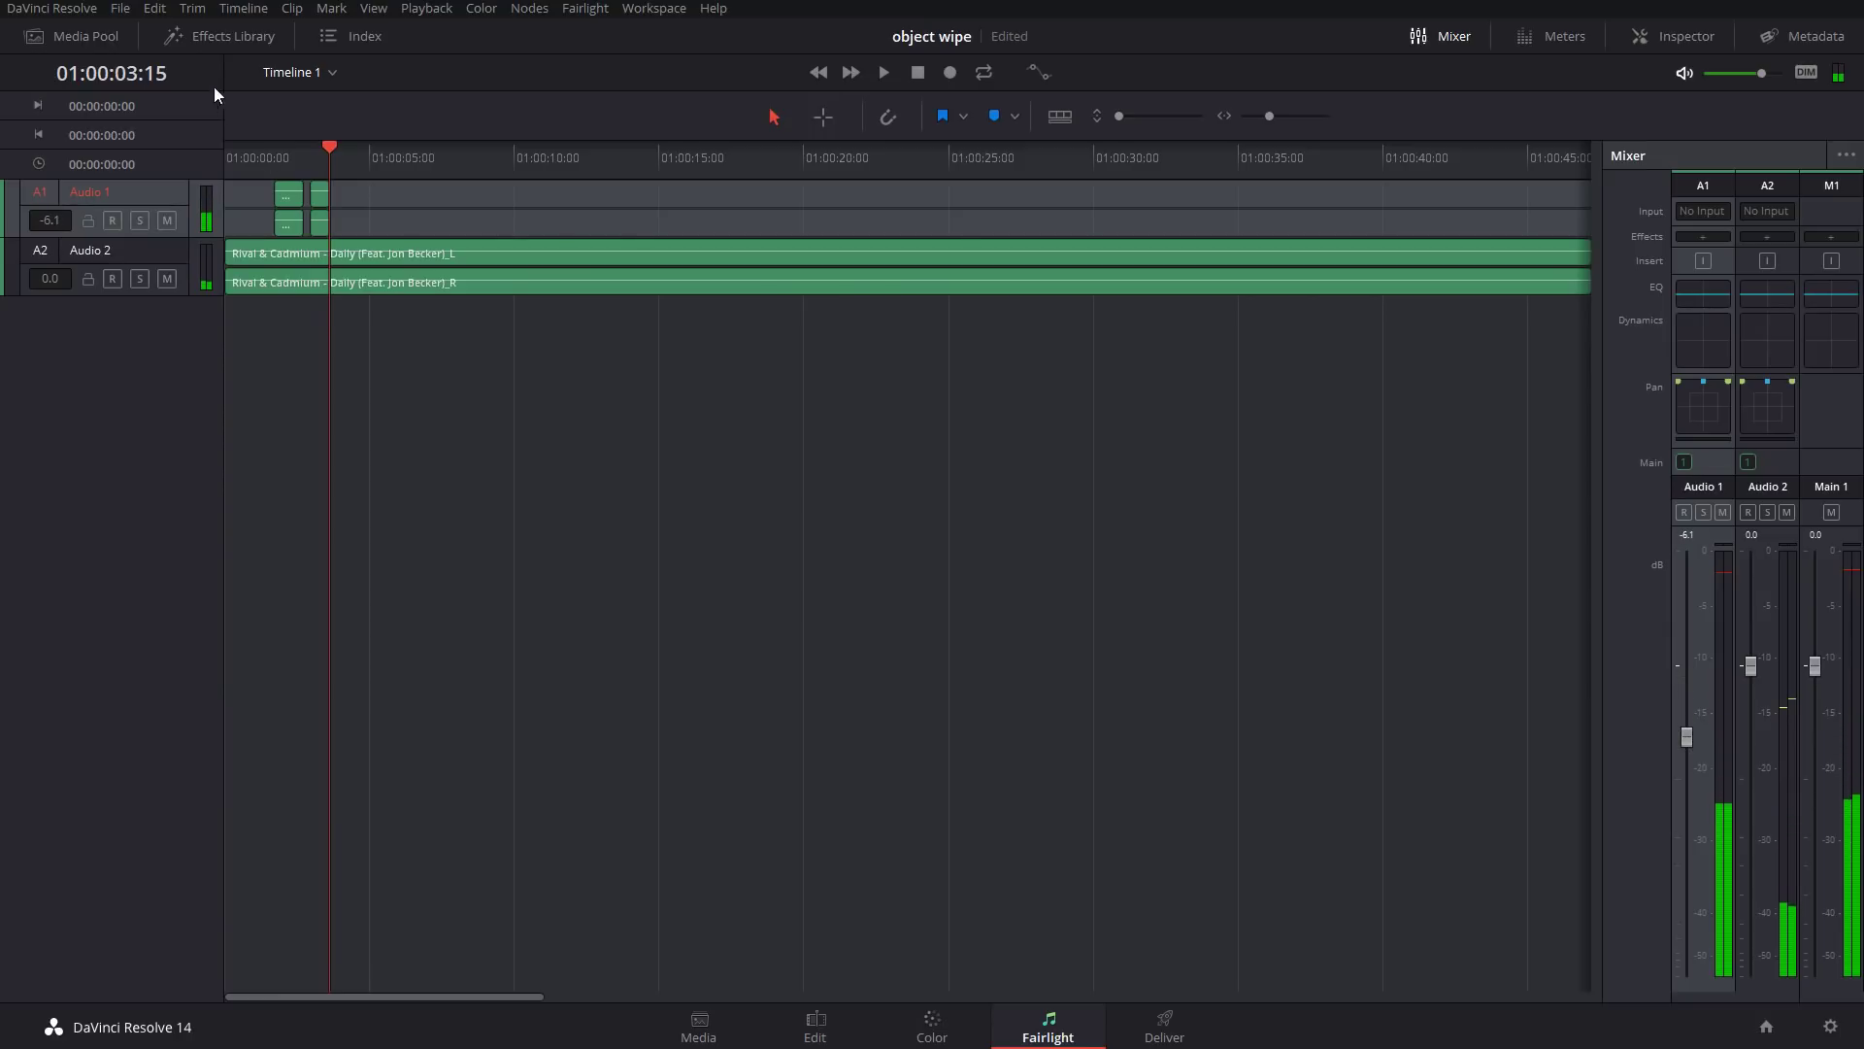
left_click(263, 157)
key("space")
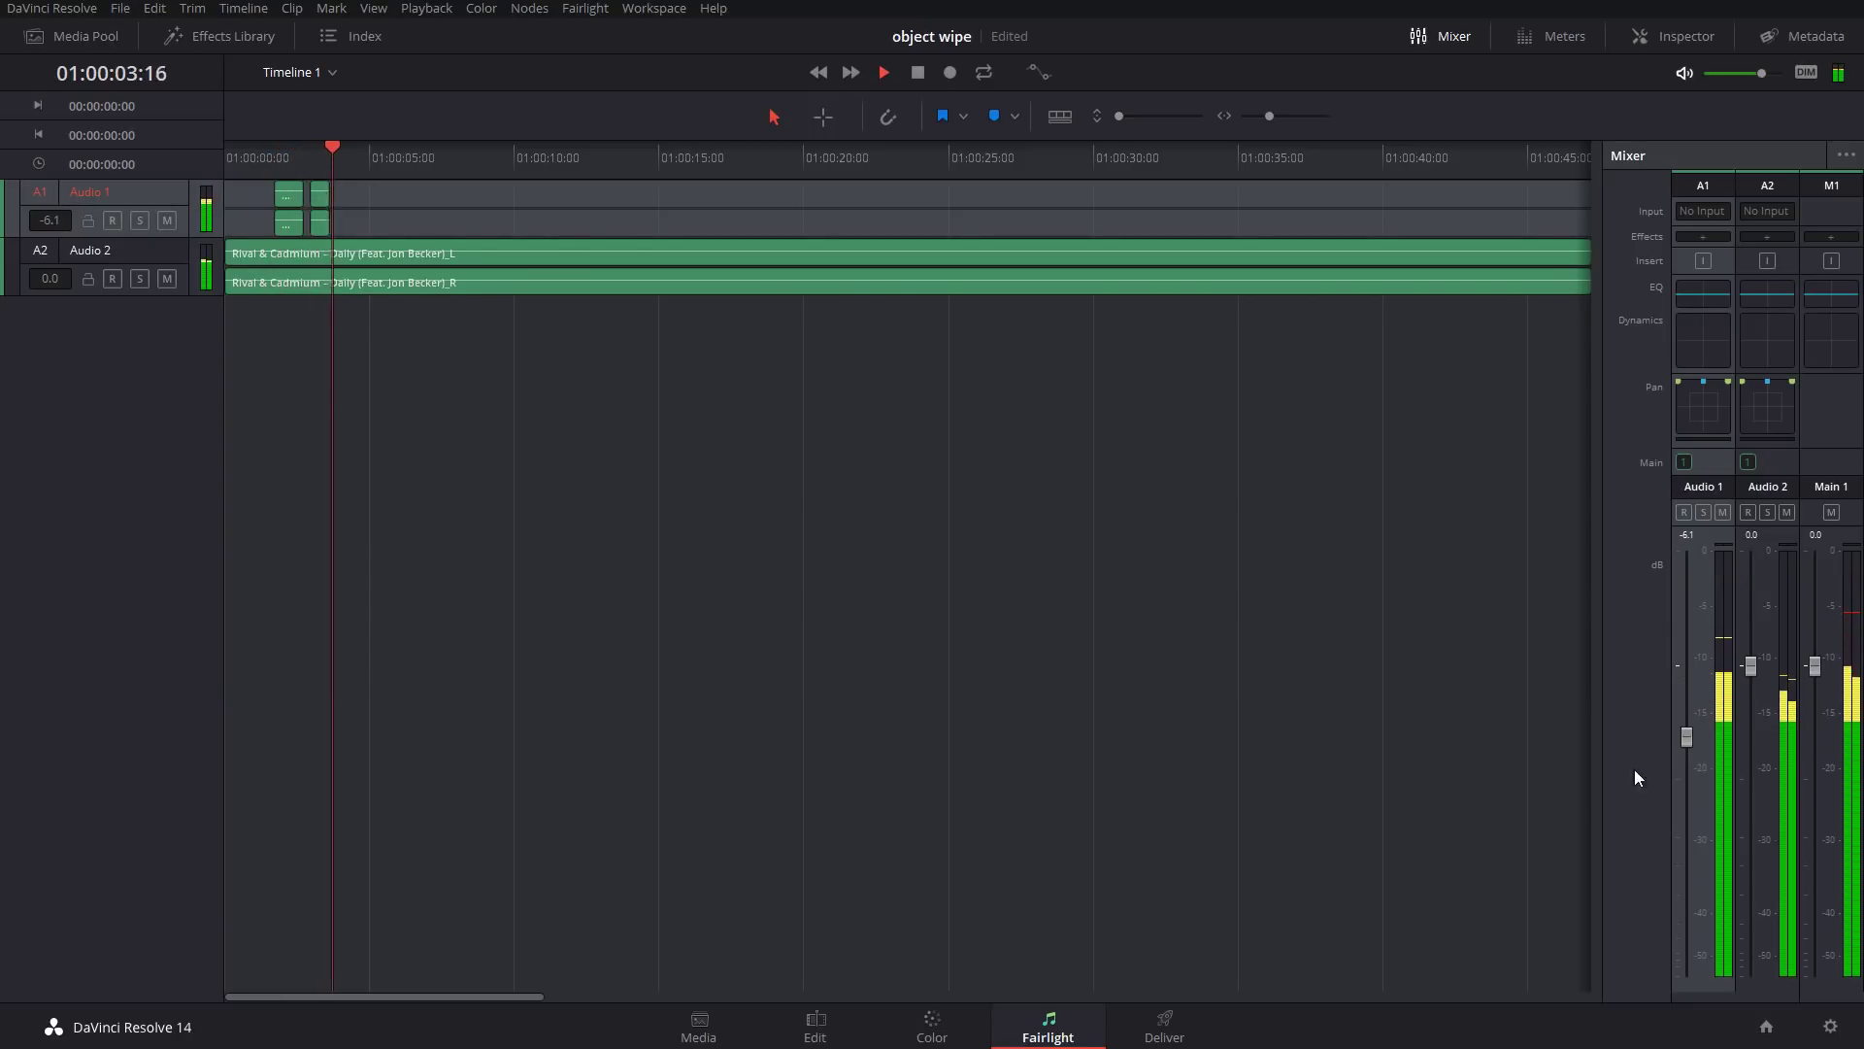
key("space")
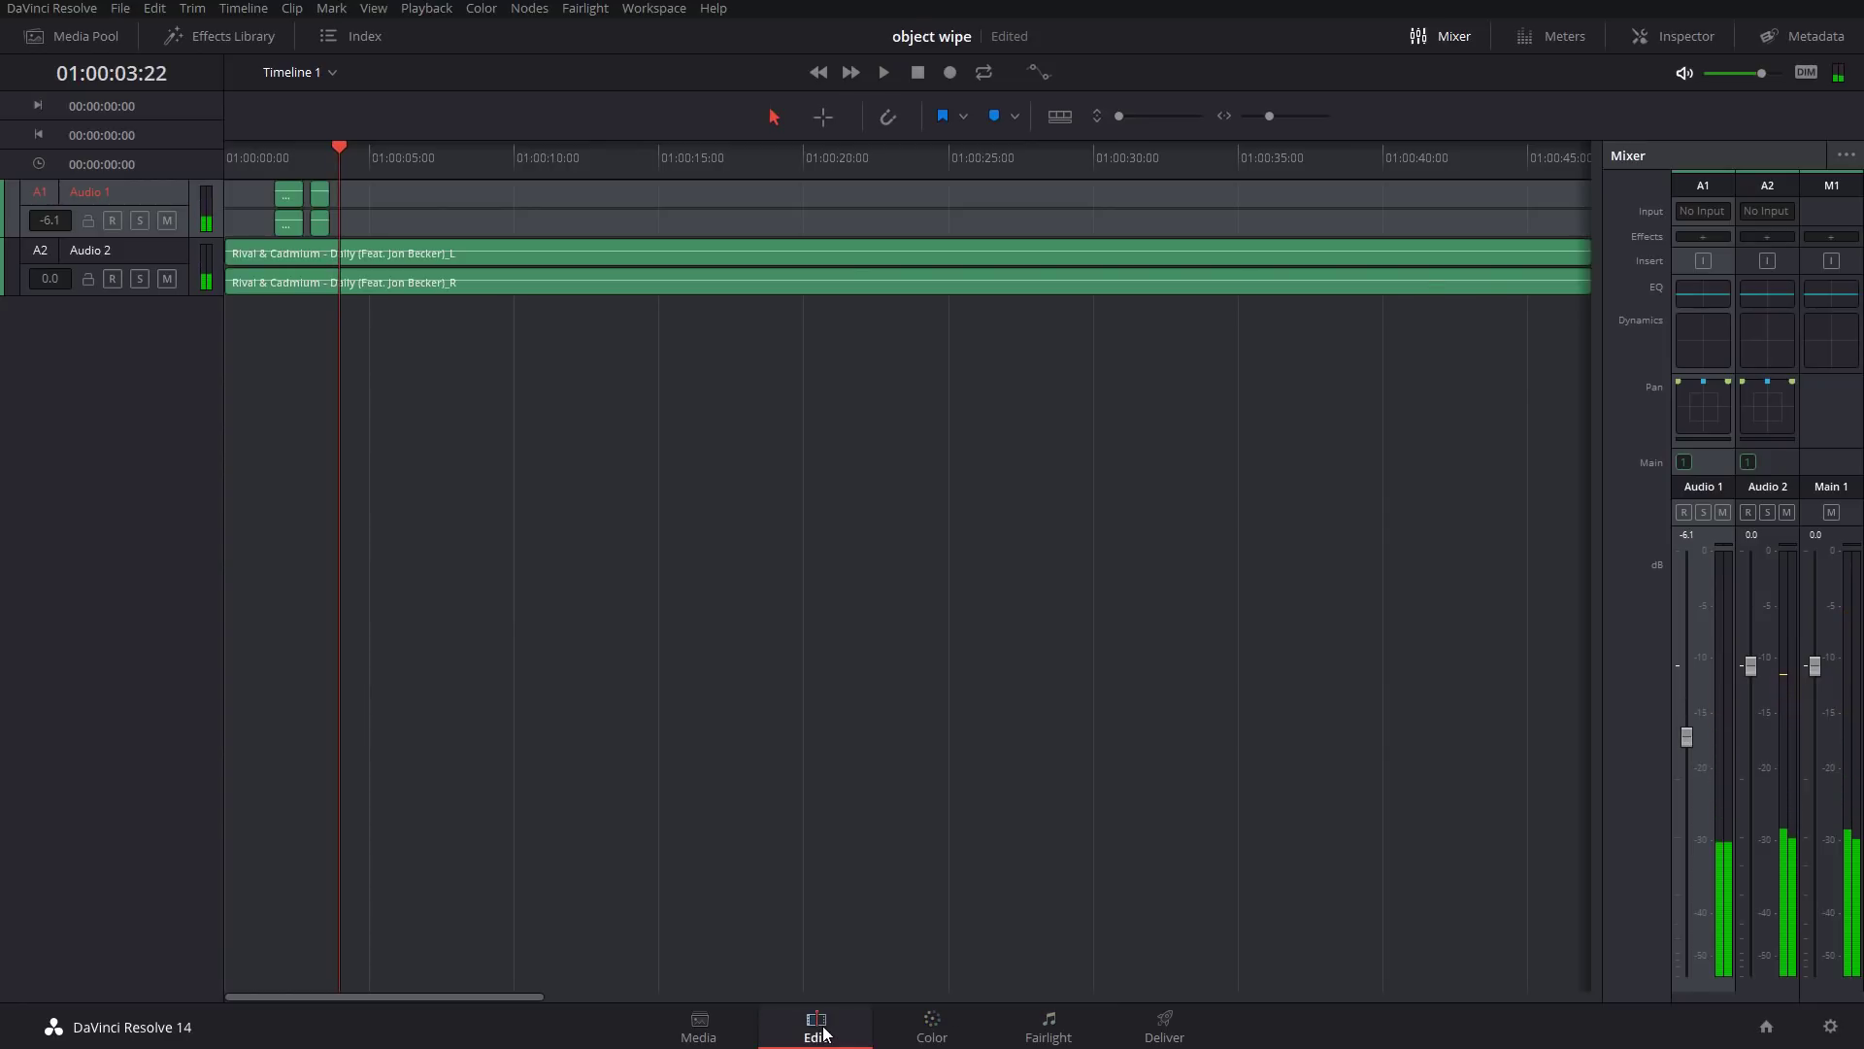
left_click(818, 1027)
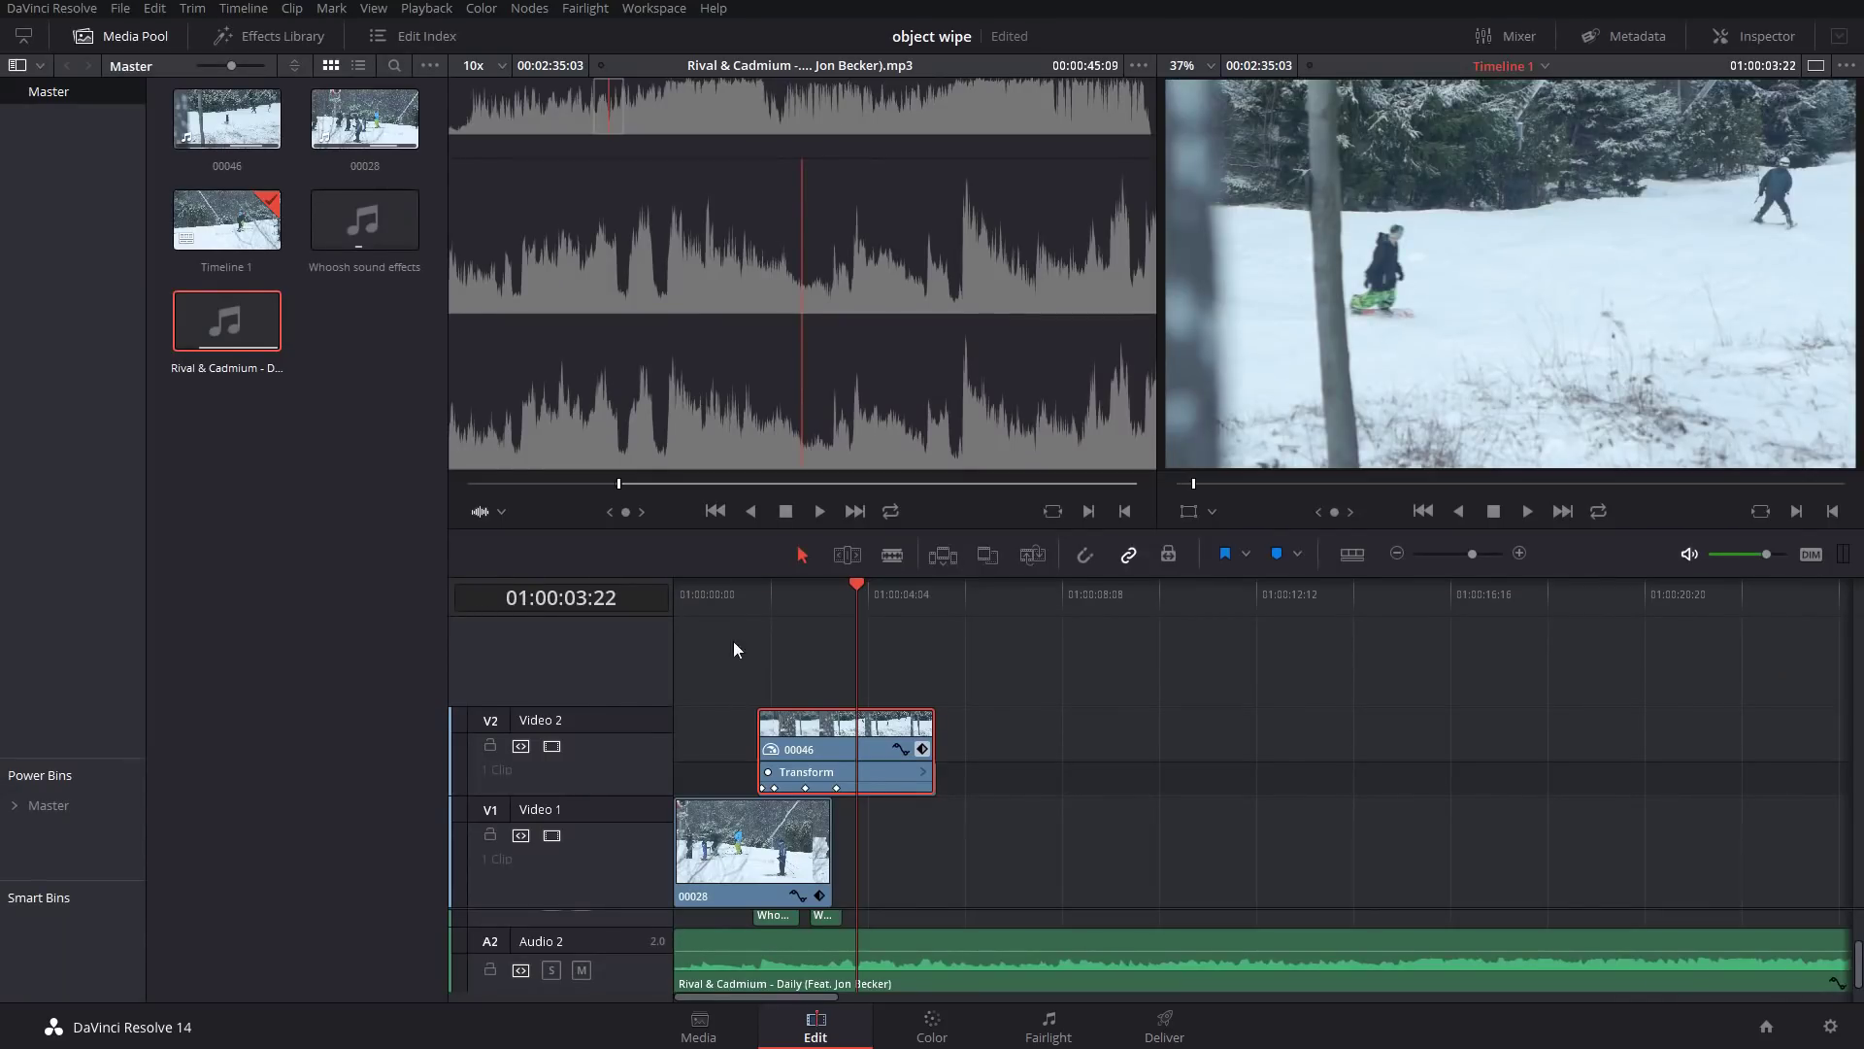